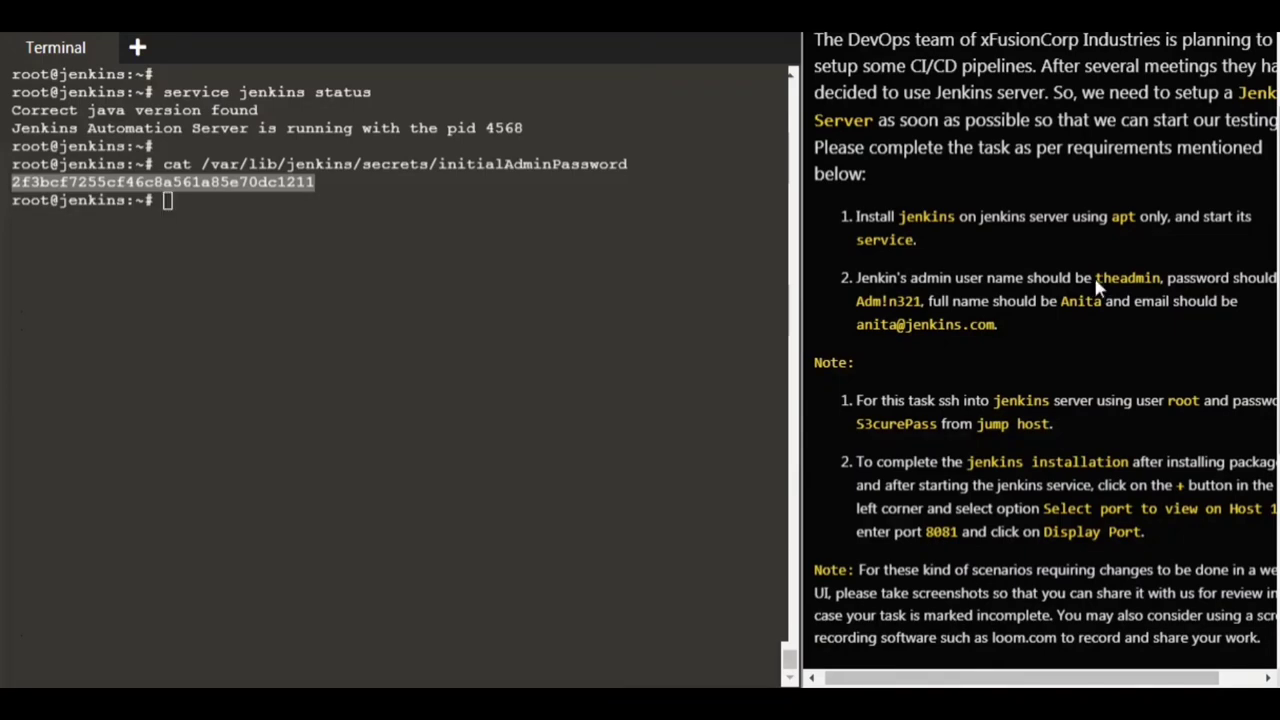
Step: Copy the task's password, then enter the admin username, the password twice and the full name
left_click_drag(857, 301, 921, 301)
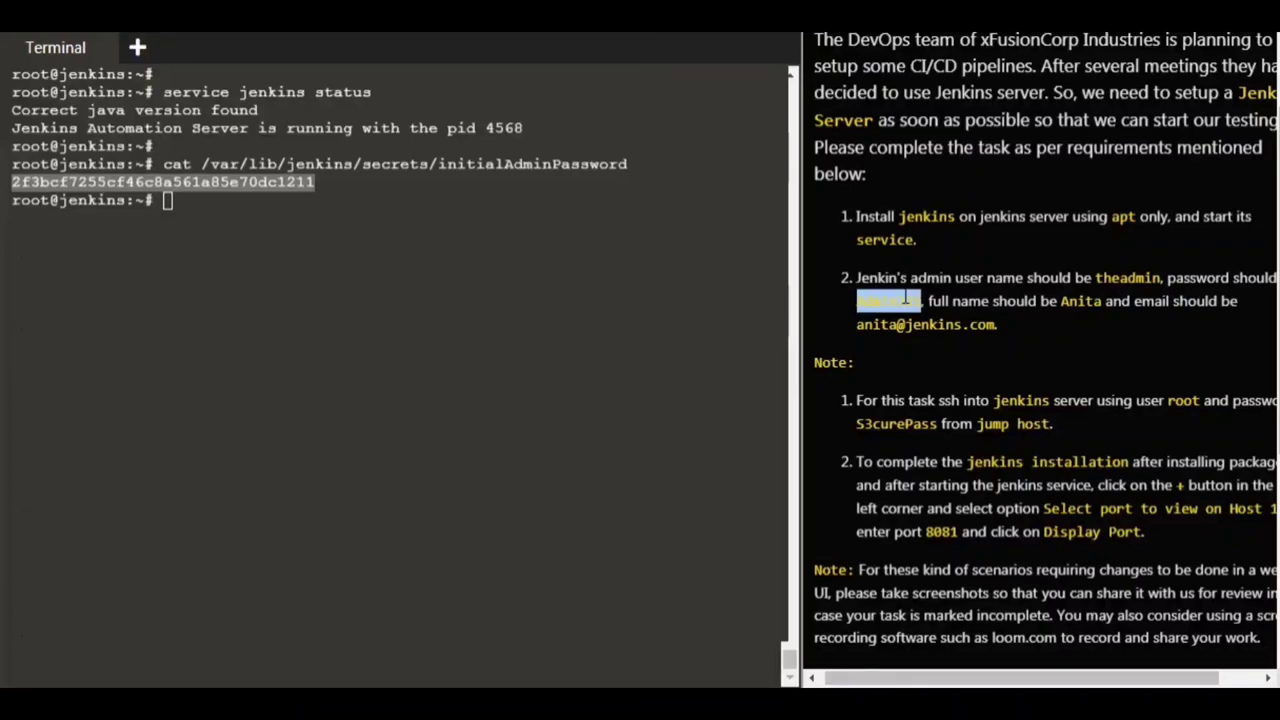
right_click(906, 300)
left_click(926, 309)
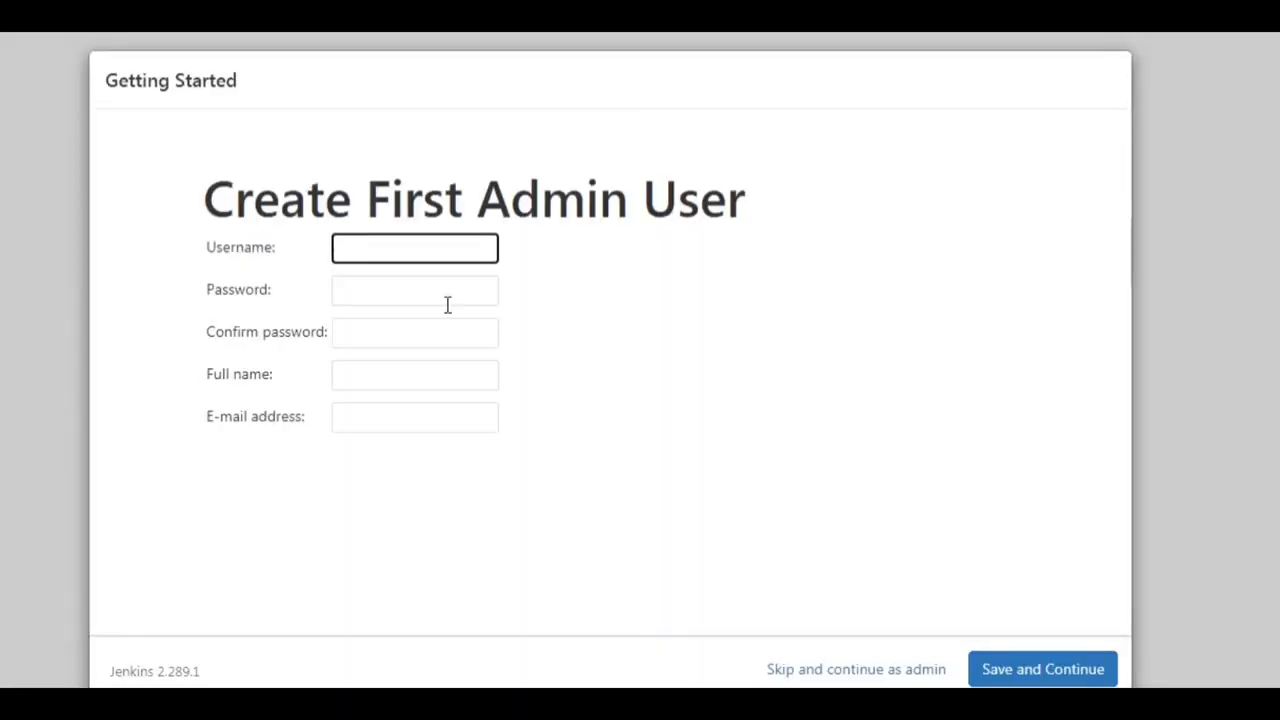
type("theadmin")
key("Tab")
type("********")
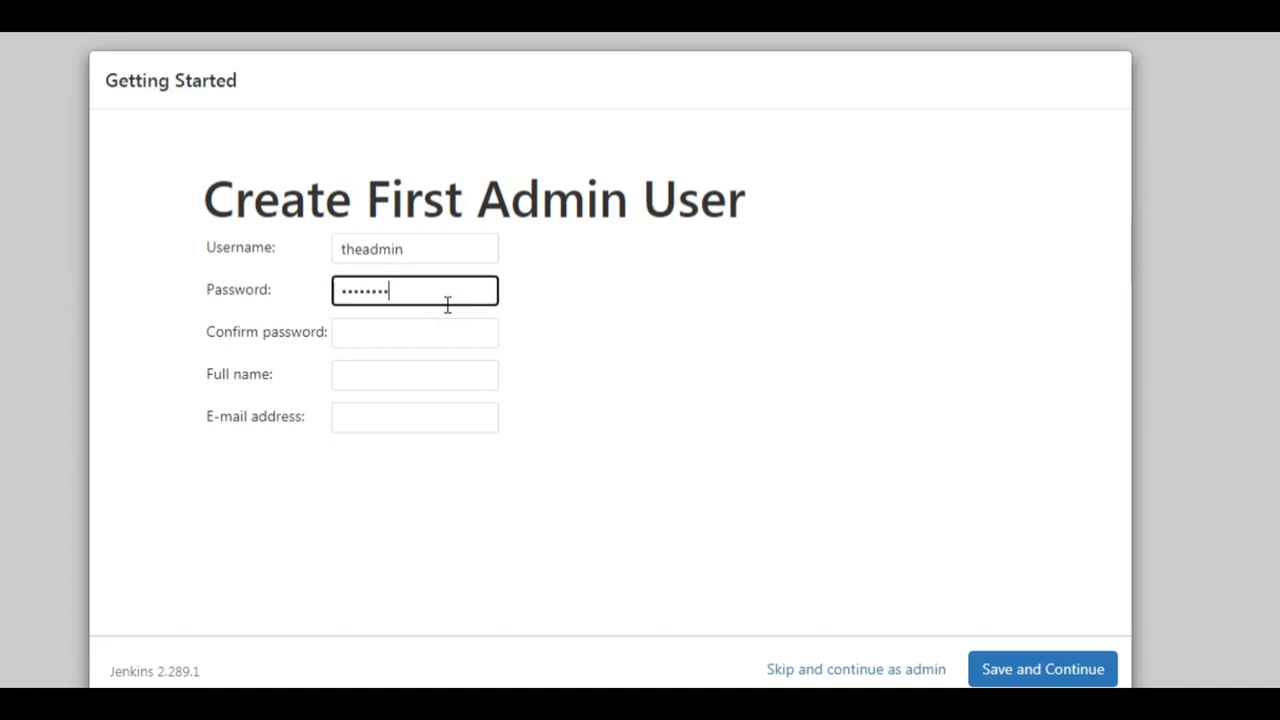
left_click(430, 330)
type("********")
left_click(410, 368)
type("A")
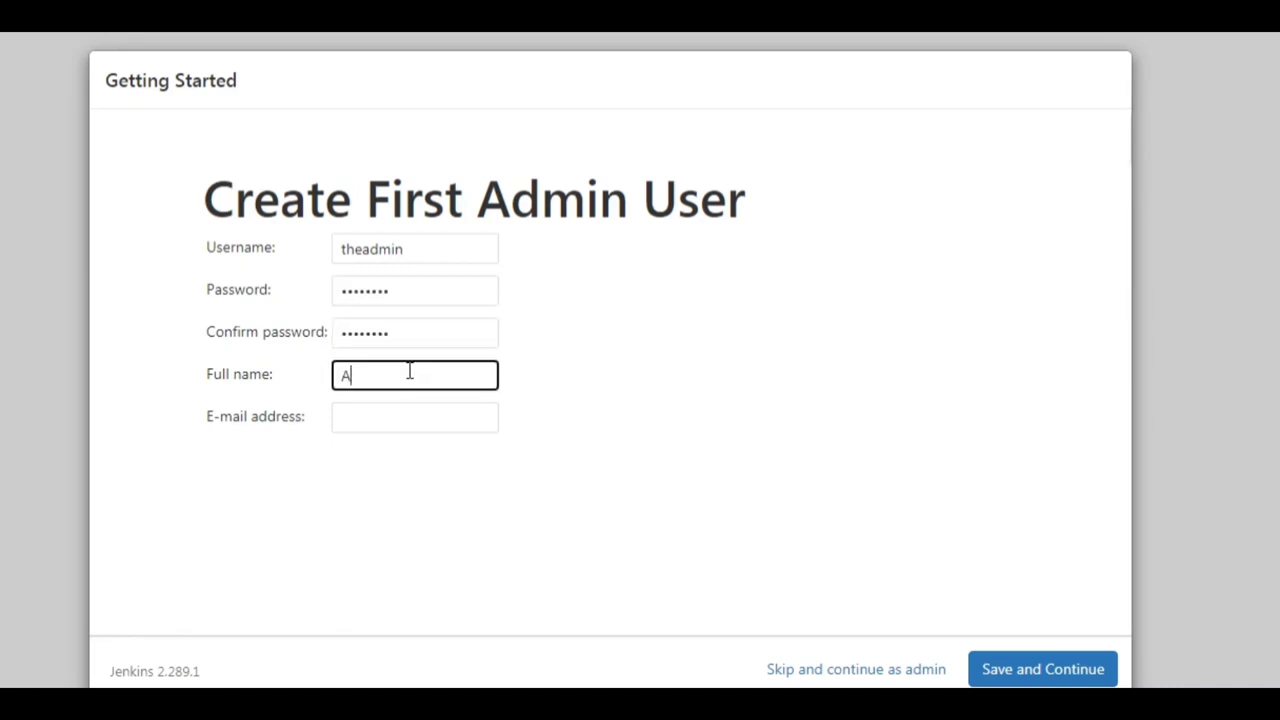
type("nita")
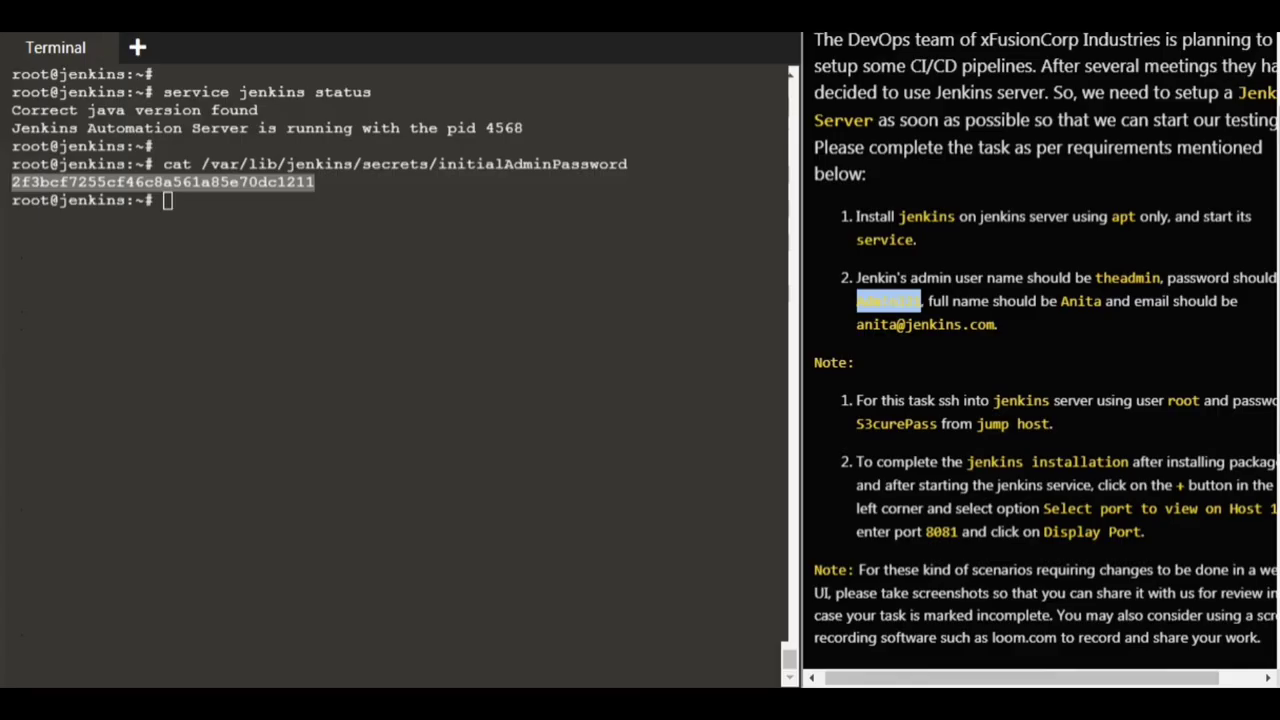
Step: Paste the task's e-mail address, save the admin user and decline browser password saving
left_click_drag(857, 325, 994, 325)
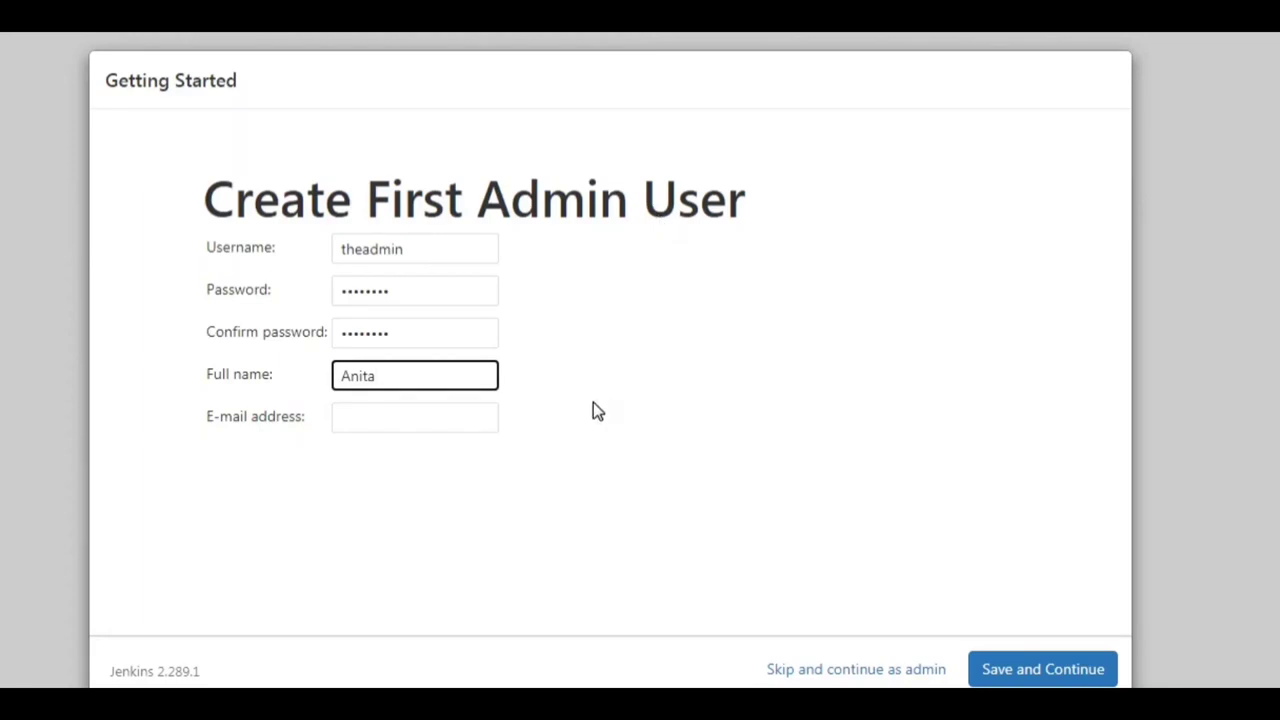
left_click(478, 420)
key("ctrl+v")
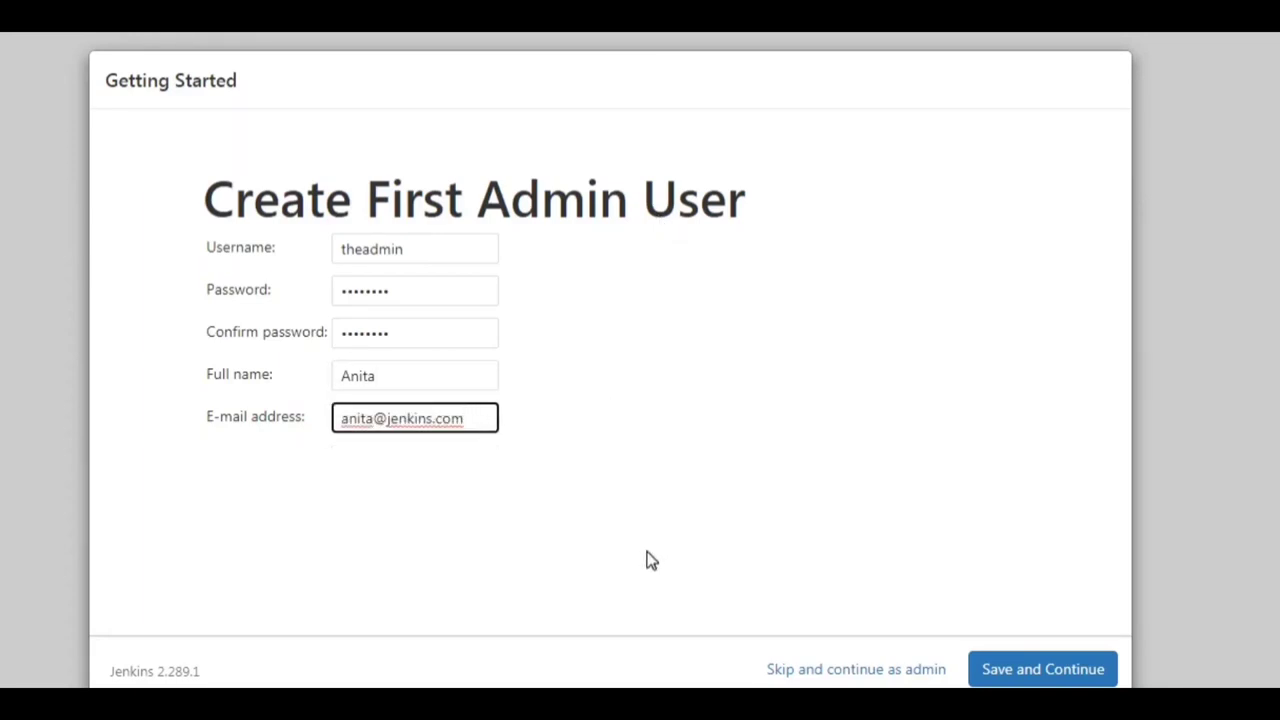
left_click(1007, 675)
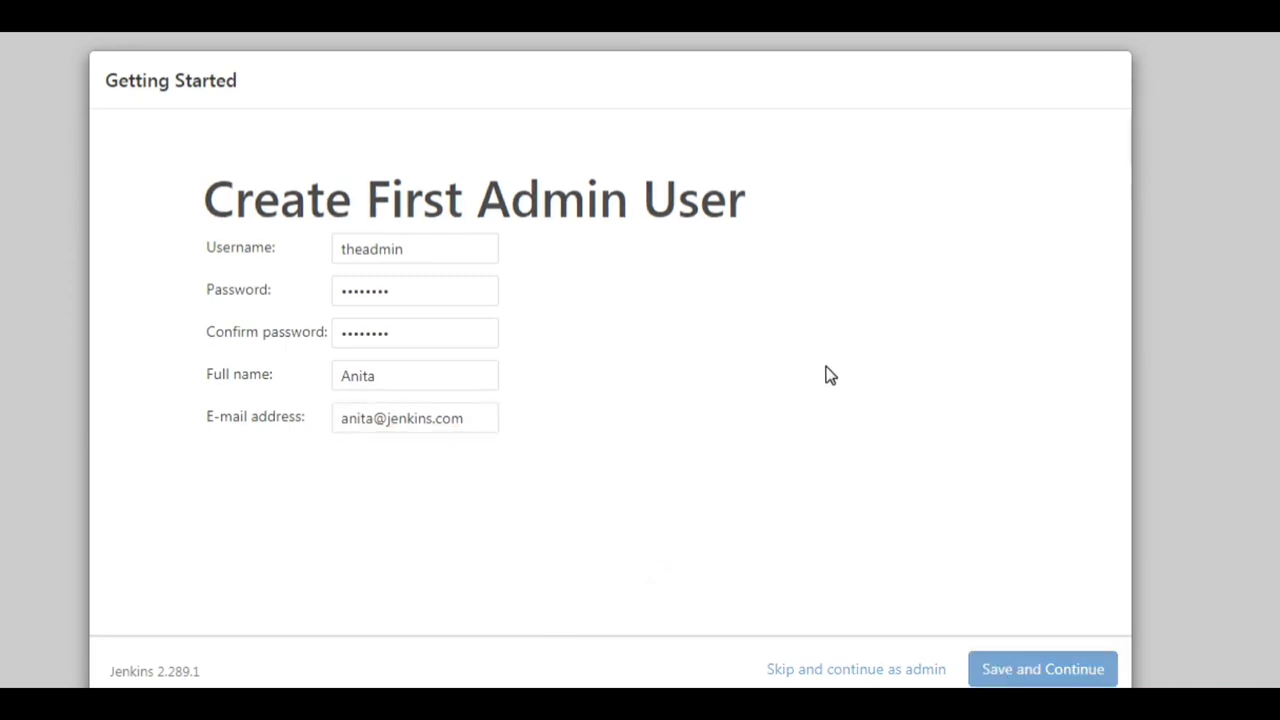
left_click(1128, 377)
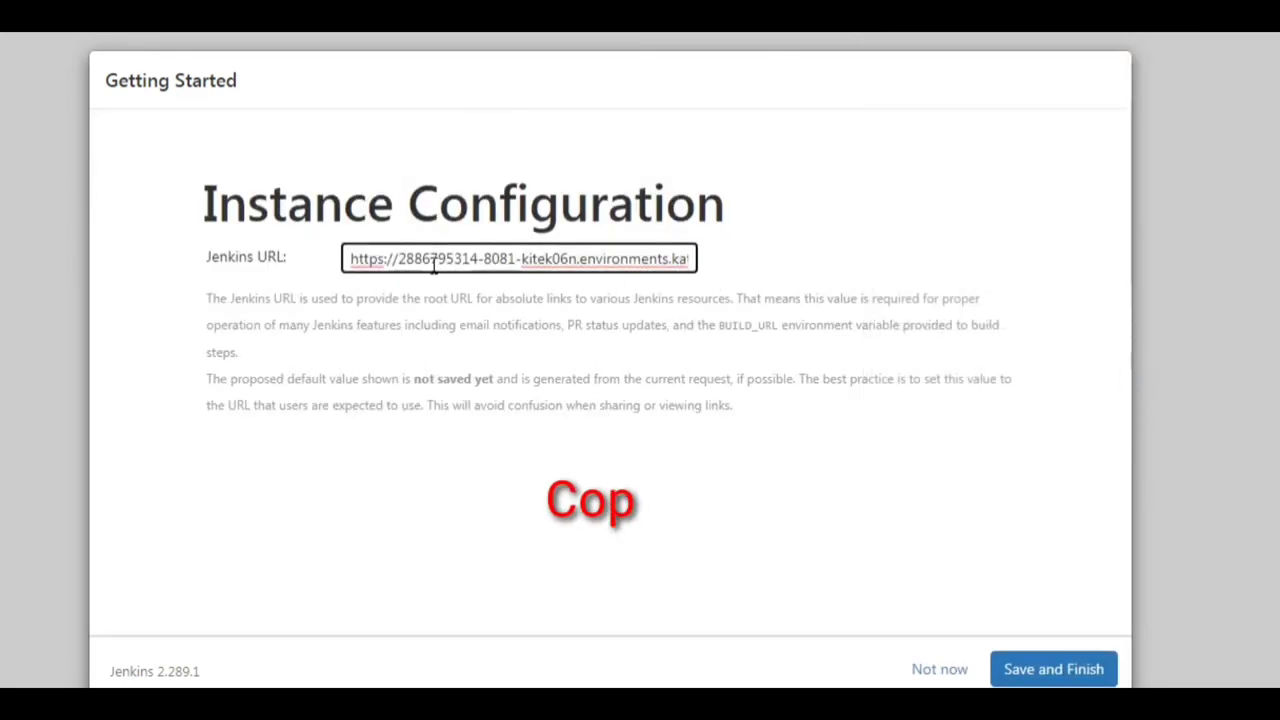
Step: Copy and keep the proposed Jenkins URL, save and finish setup, then start using Jenkins
left_click_drag(351, 259, 691, 280)
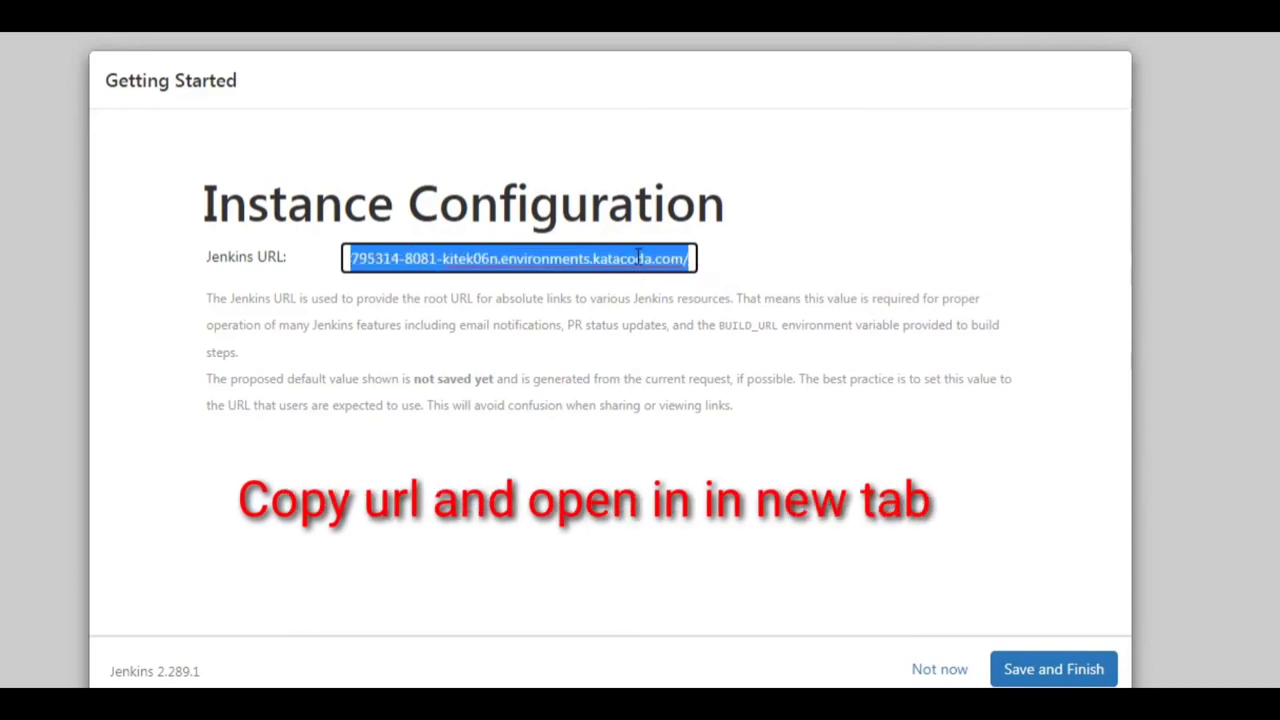
right_click(638, 258)
left_click(677, 299)
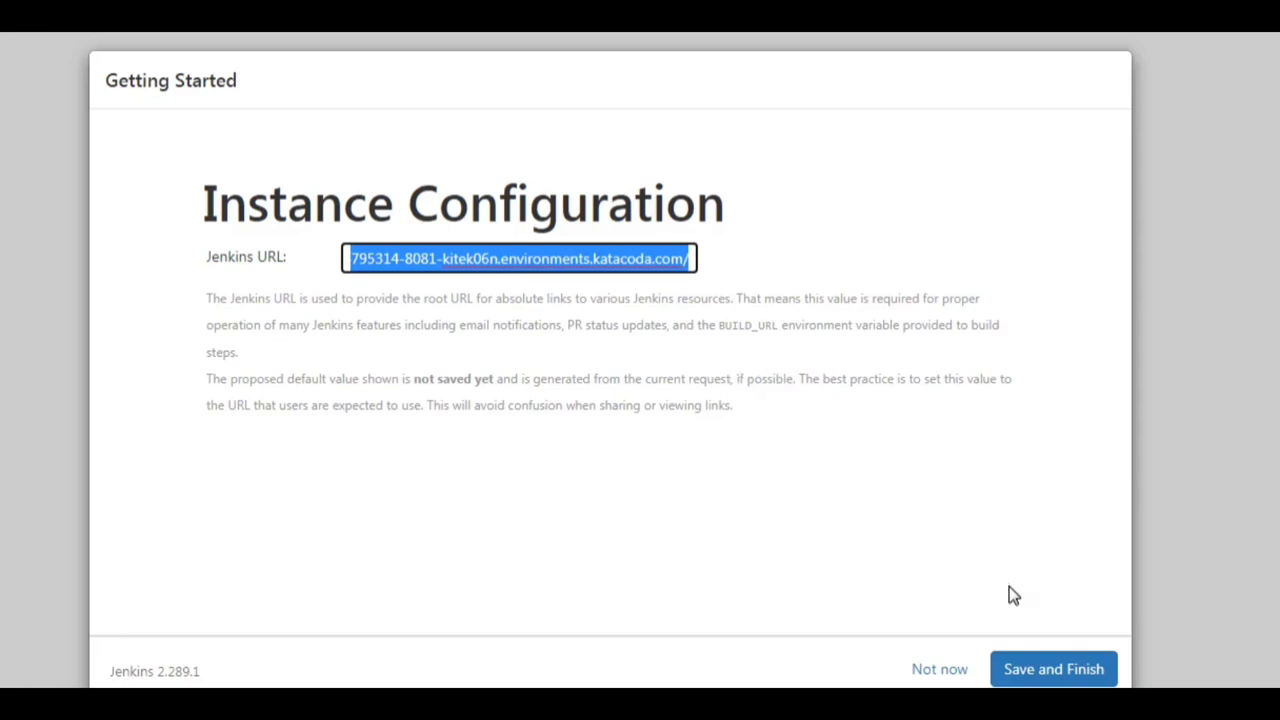
left_click(1057, 669)
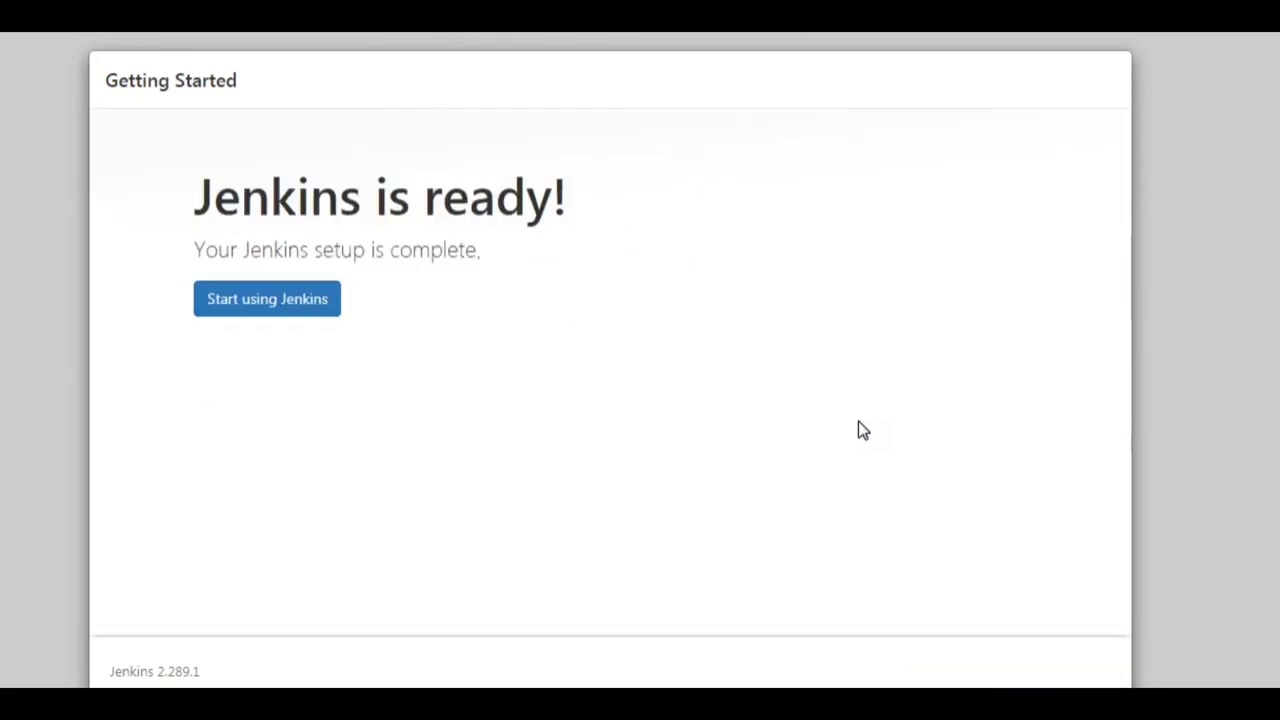
left_click(263, 311)
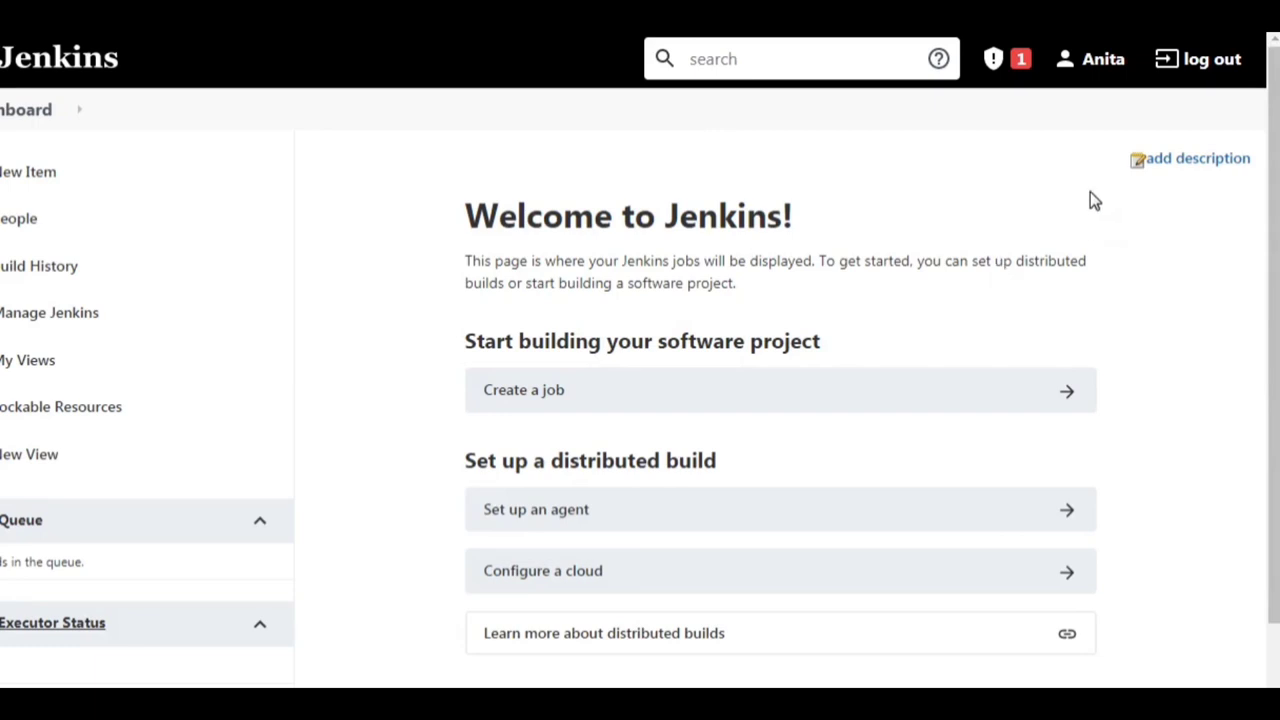
Step: Review and dismiss the security warnings, then finish and confirm the installation task in the lab
left_click(1020, 70)
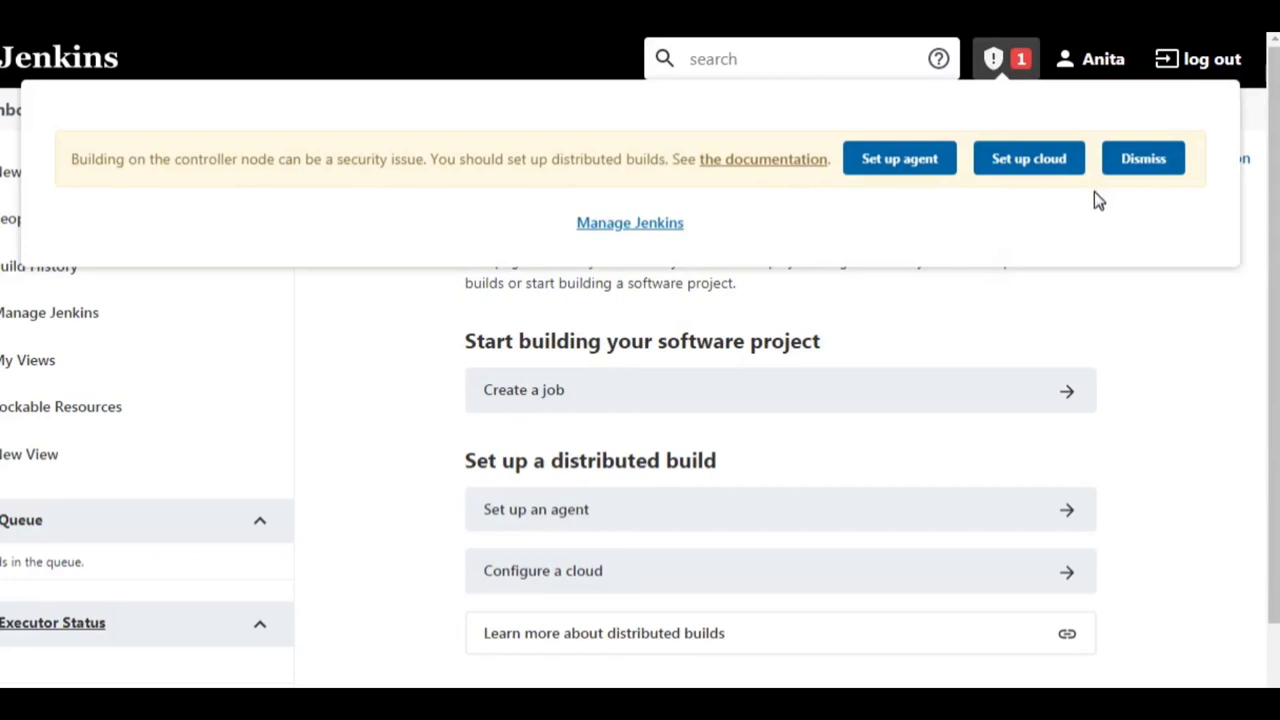
left_click(1198, 304)
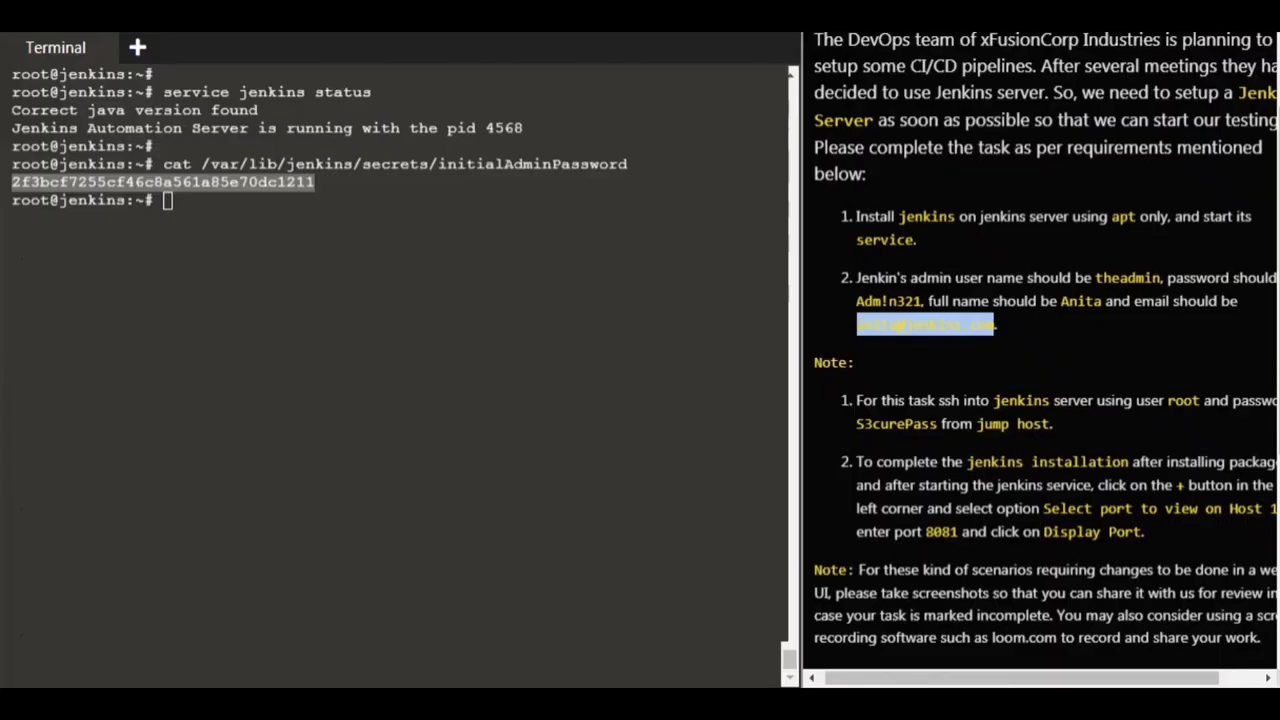
left_click(1134, 443)
scroll(1134, 443, "down", 1)
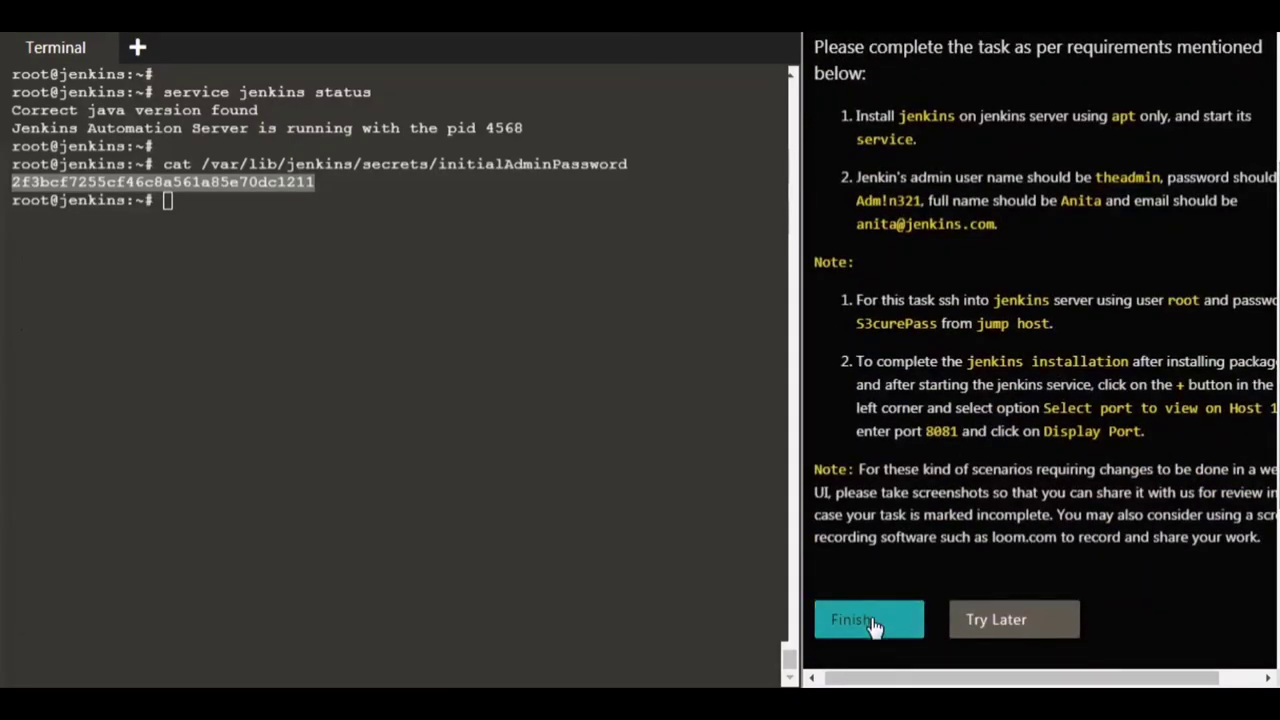
left_click(550, 420)
left_click(845, 620)
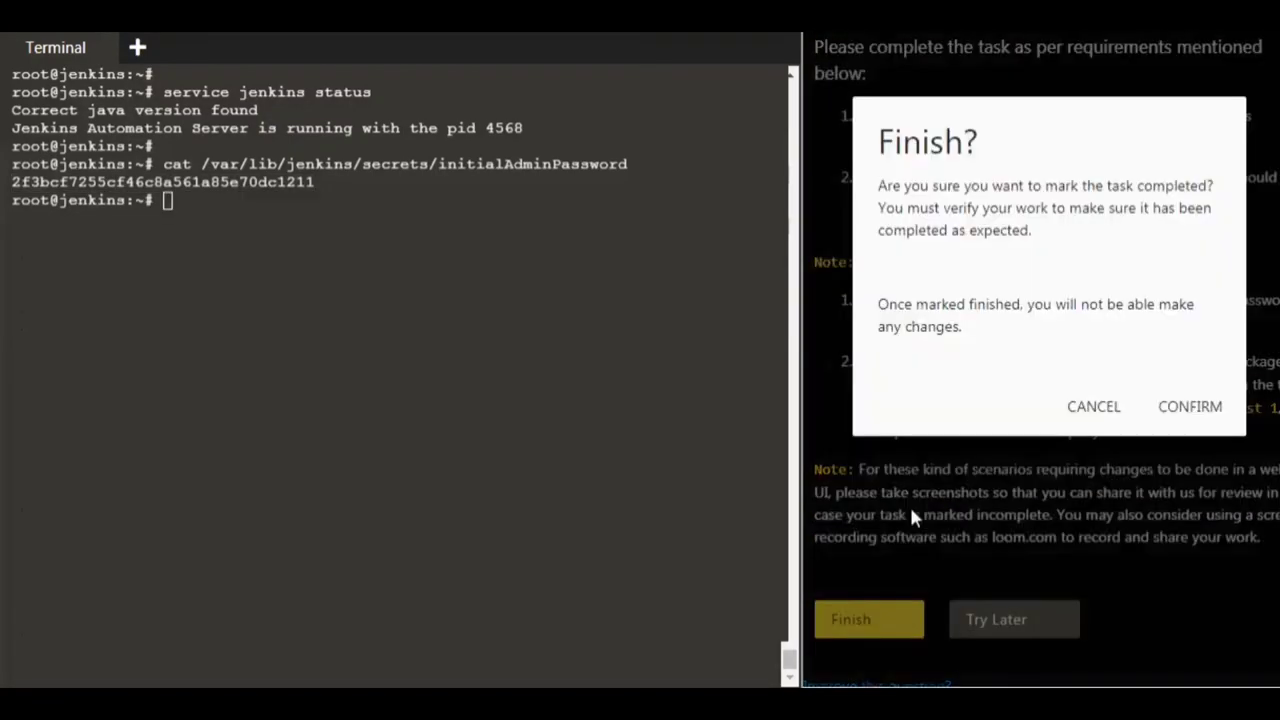
left_click(1188, 410)
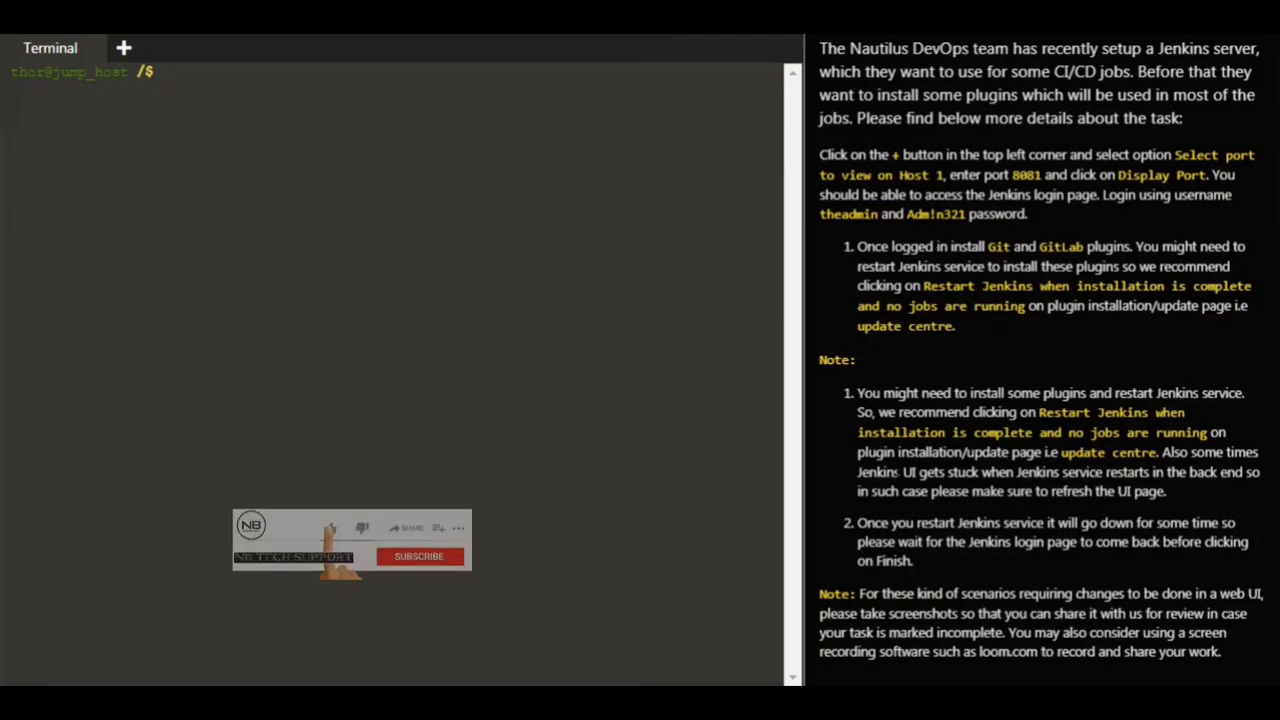
Step: Display port 8081 of Host 1 in the lab's port preview
left_click(123, 47)
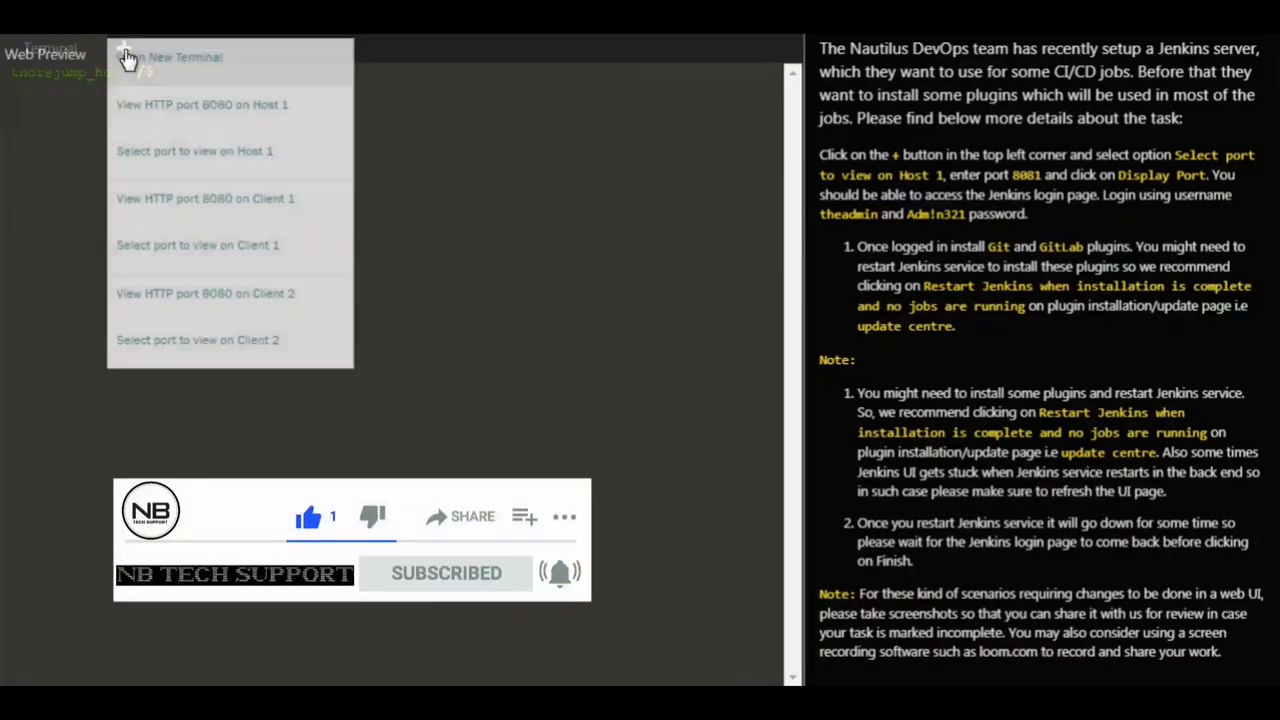
left_click(210, 160)
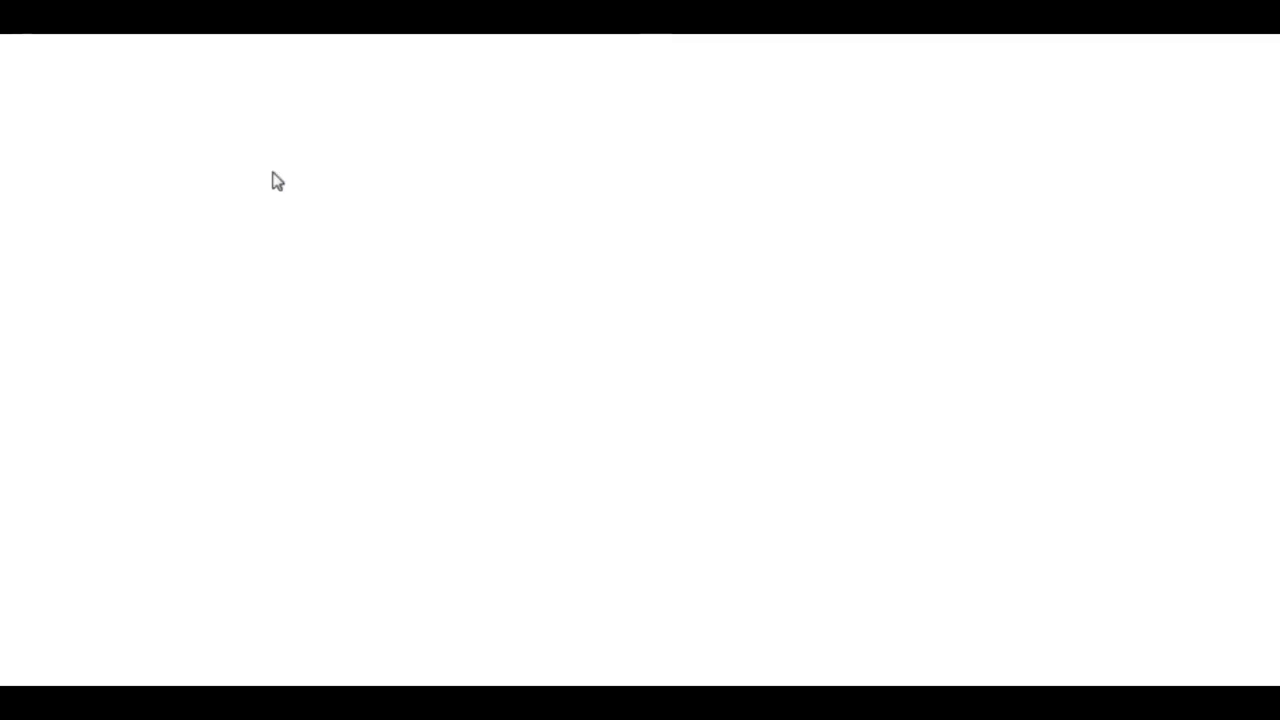
left_click(345, 211)
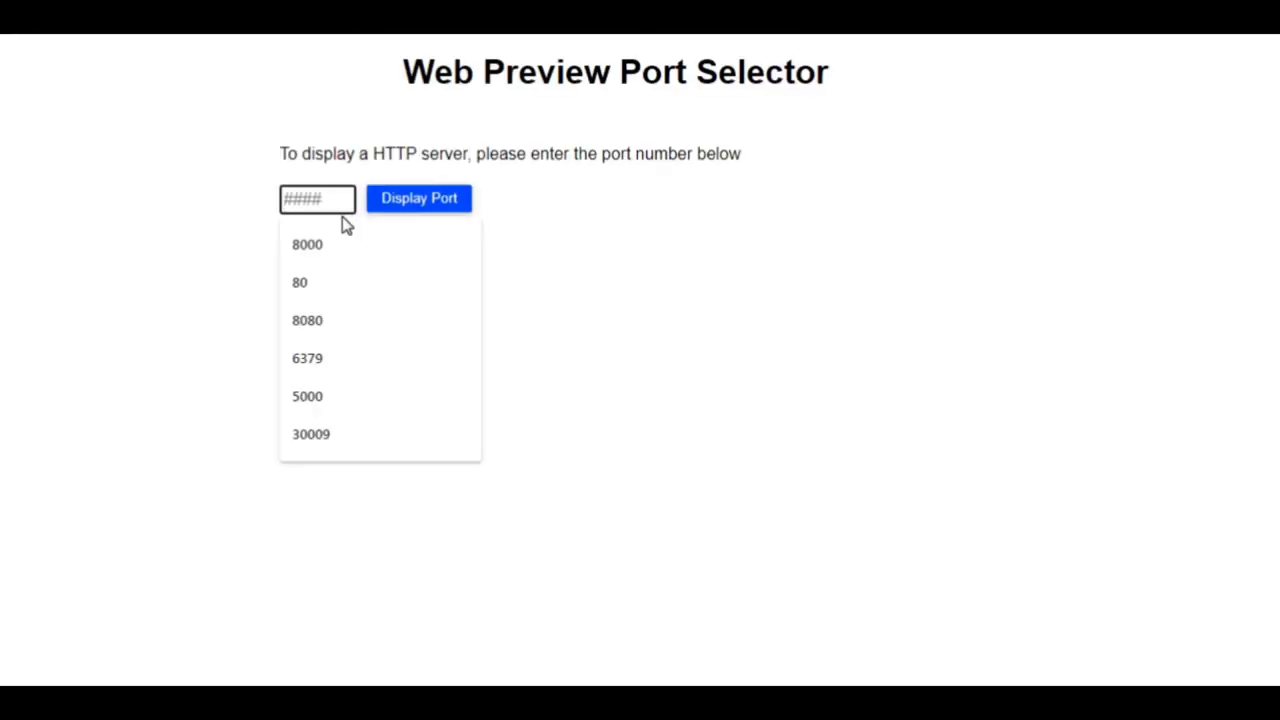
type("8081")
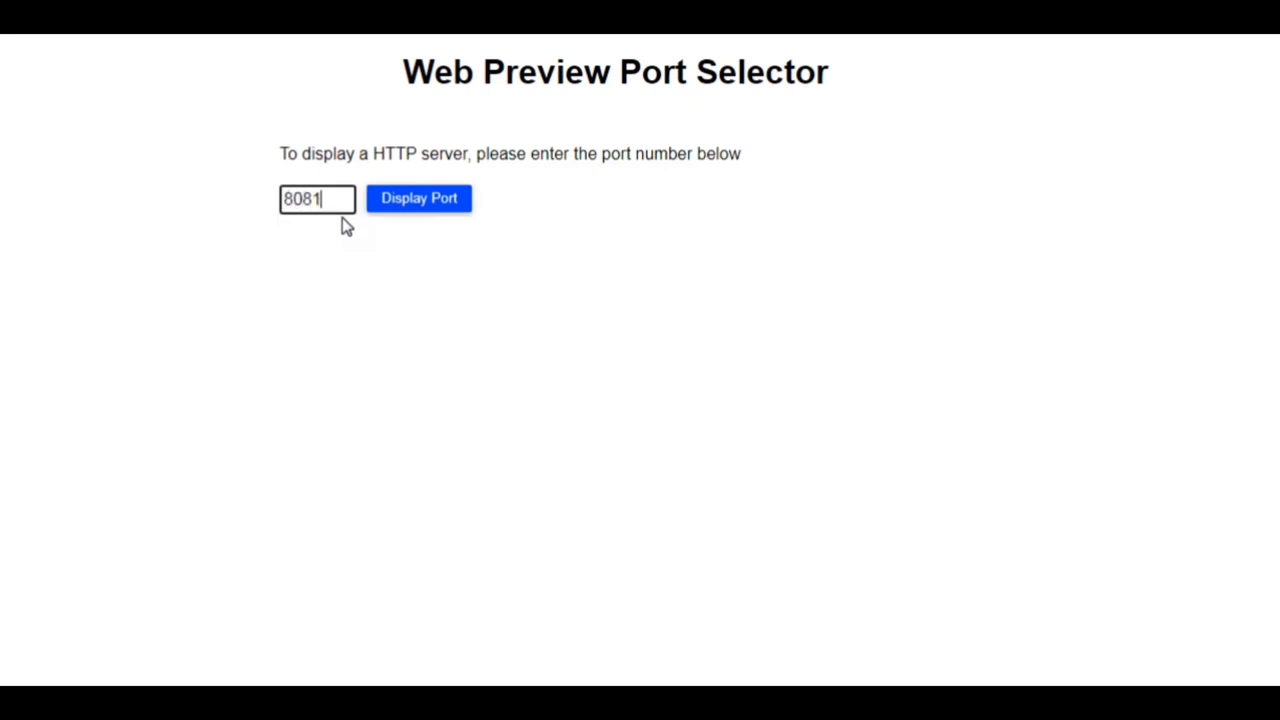
left_click(421, 201)
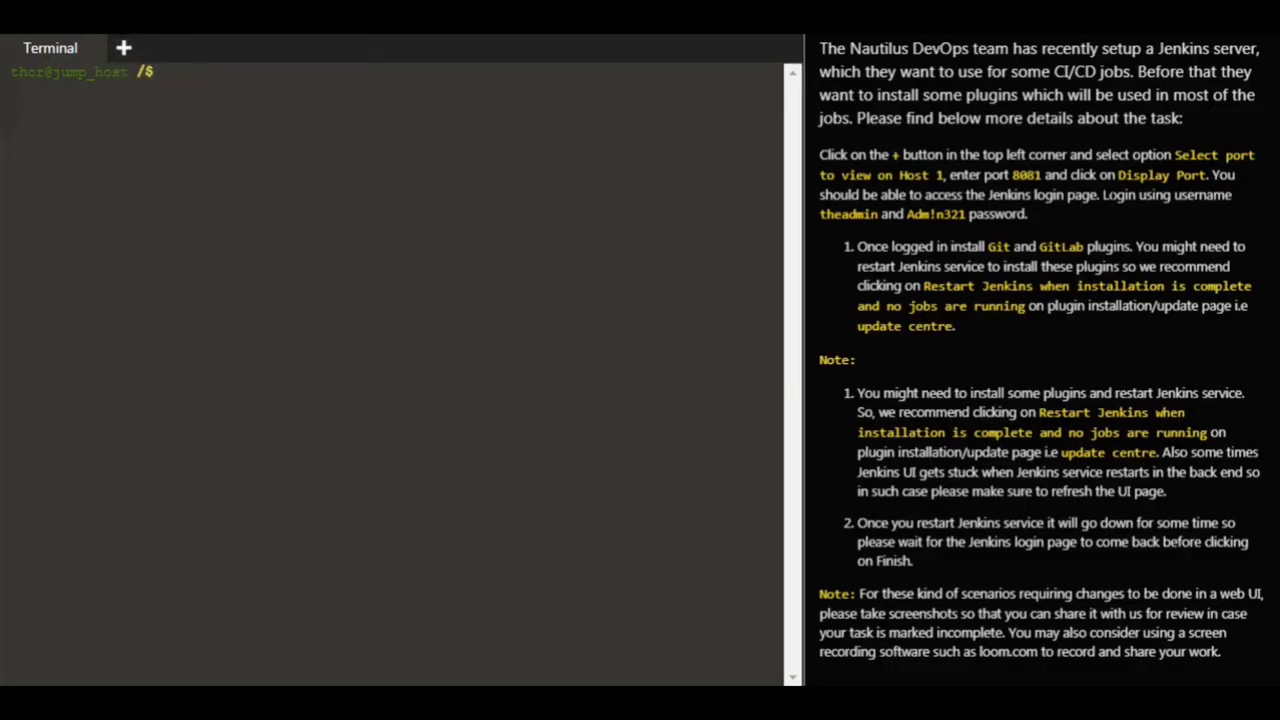
Step: Copy the admin password from the task text
left_click_drag(907, 214, 966, 214)
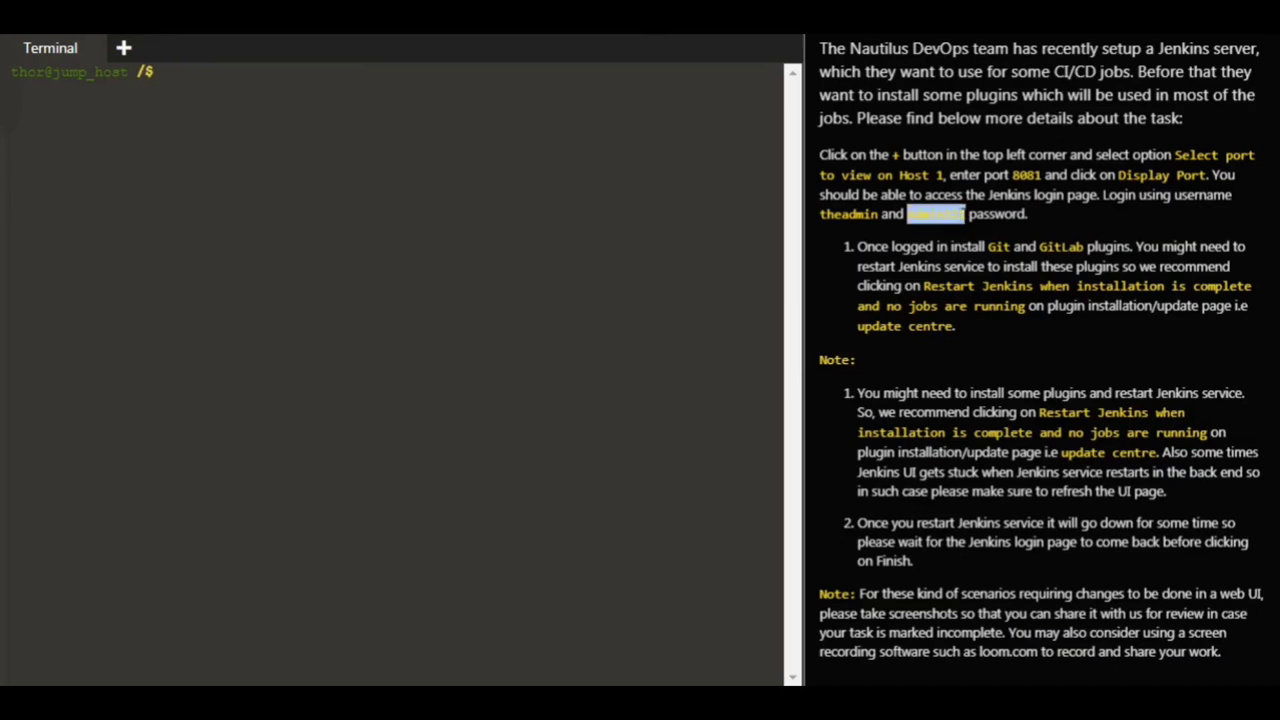
right_click(962, 214)
left_click(987, 232)
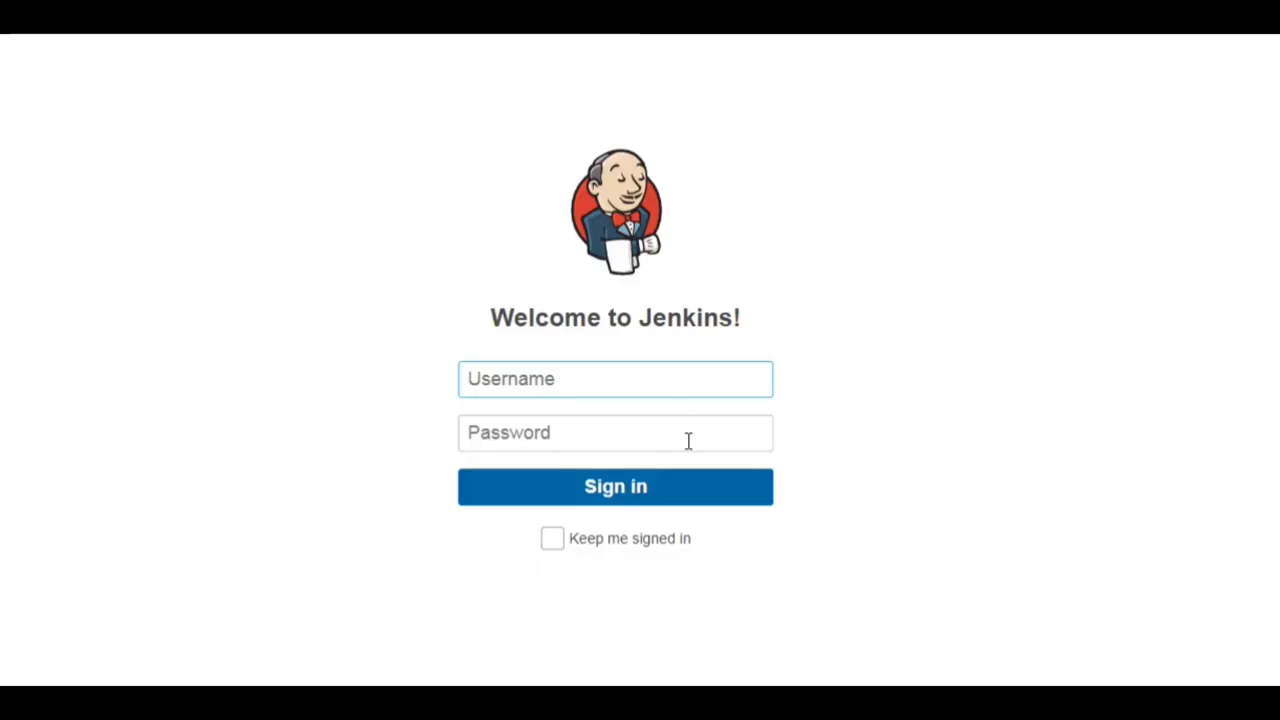
Step: Sign in to Jenkins with the admin username and pasted password
type("theadmin")
key("Tab")
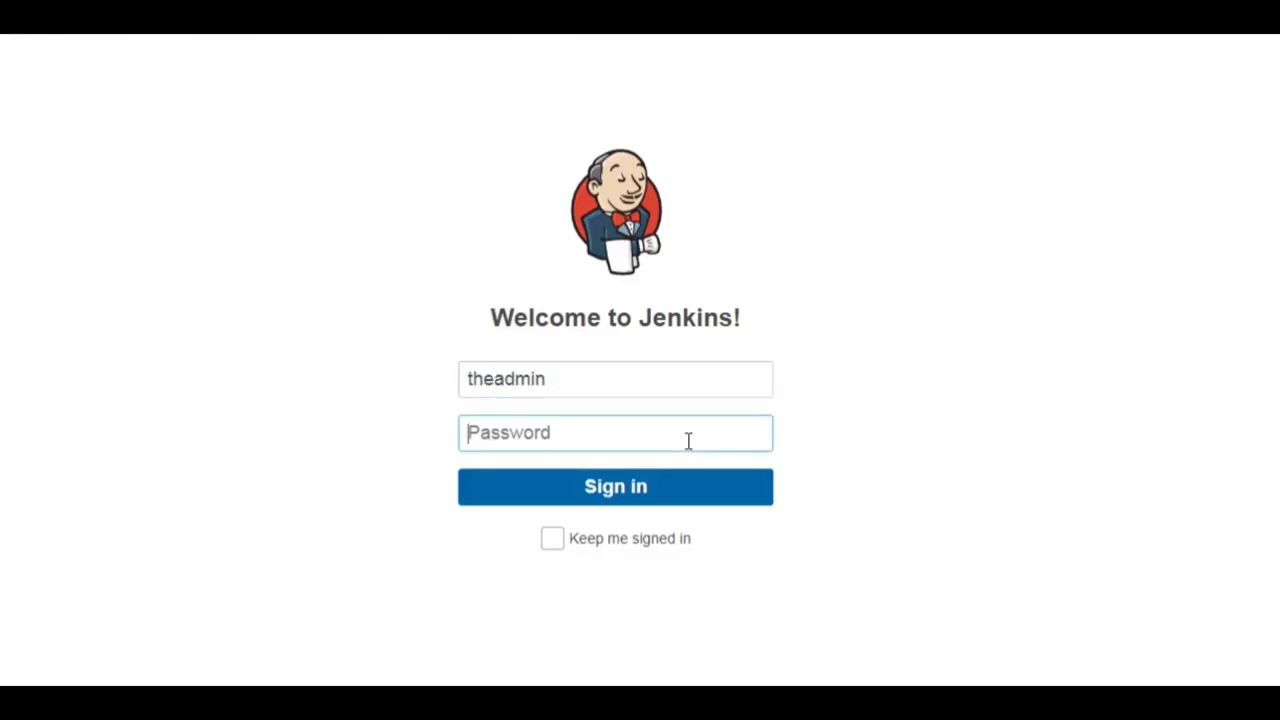
key("ctrl+v")
left_click(643, 493)
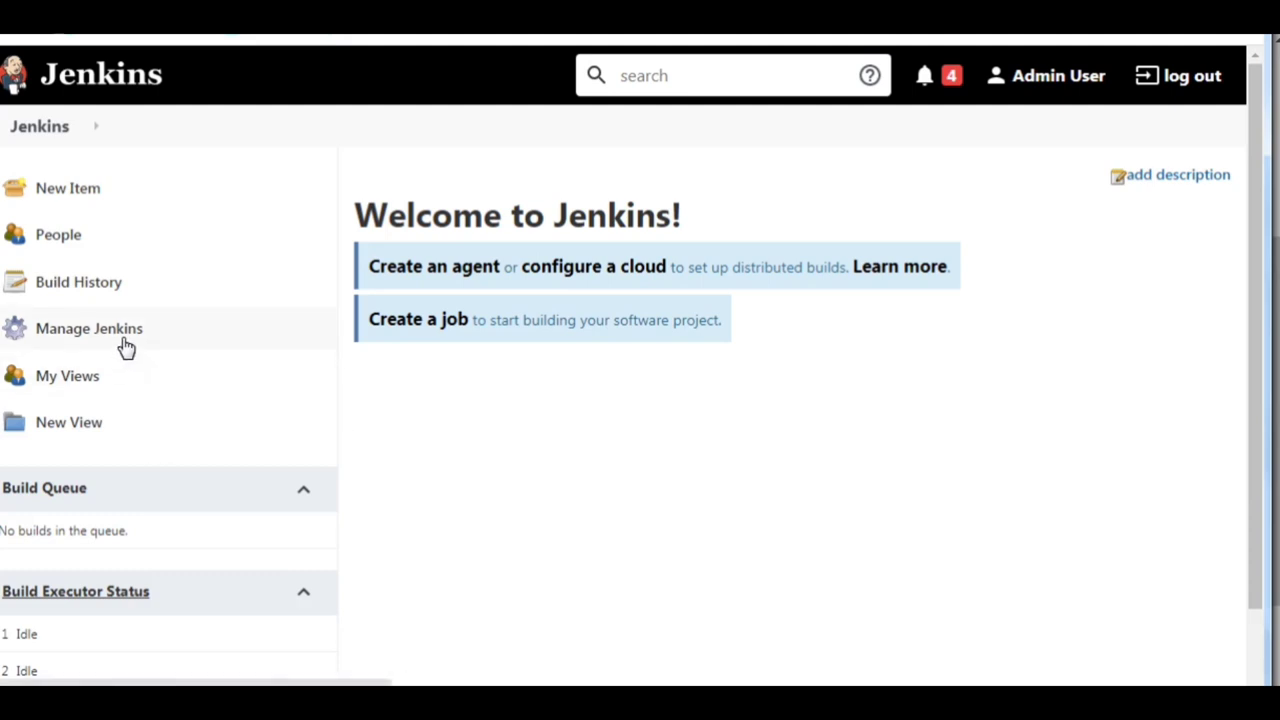
Step: Go to Manage Jenkins and open Manage Plugins
left_click(126, 346)
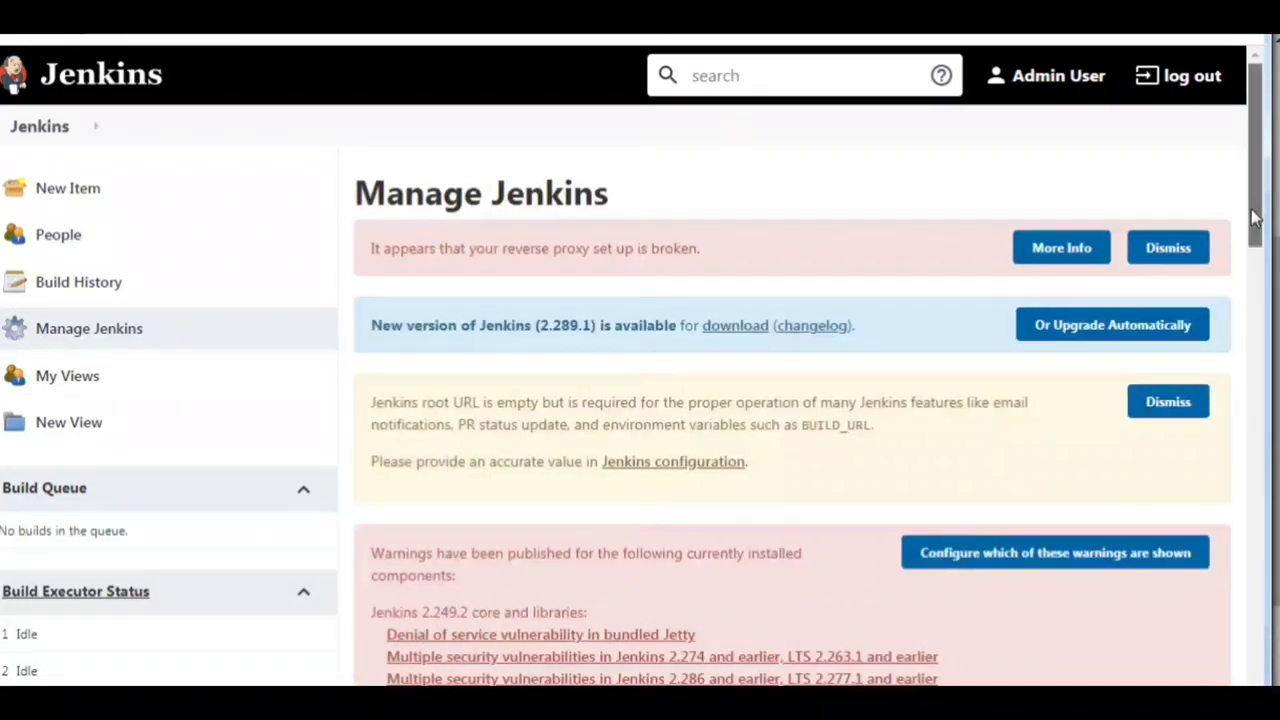
left_click_drag(1255, 218, 1257, 380)
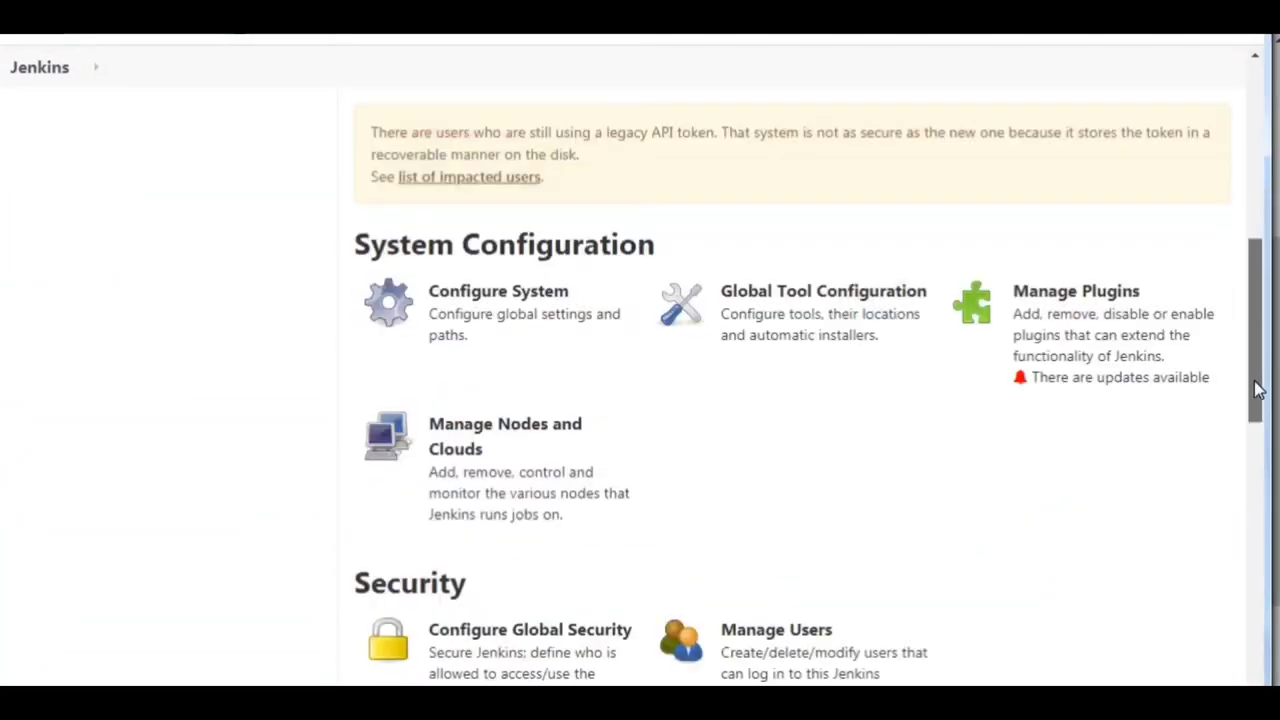
left_click(1117, 305)
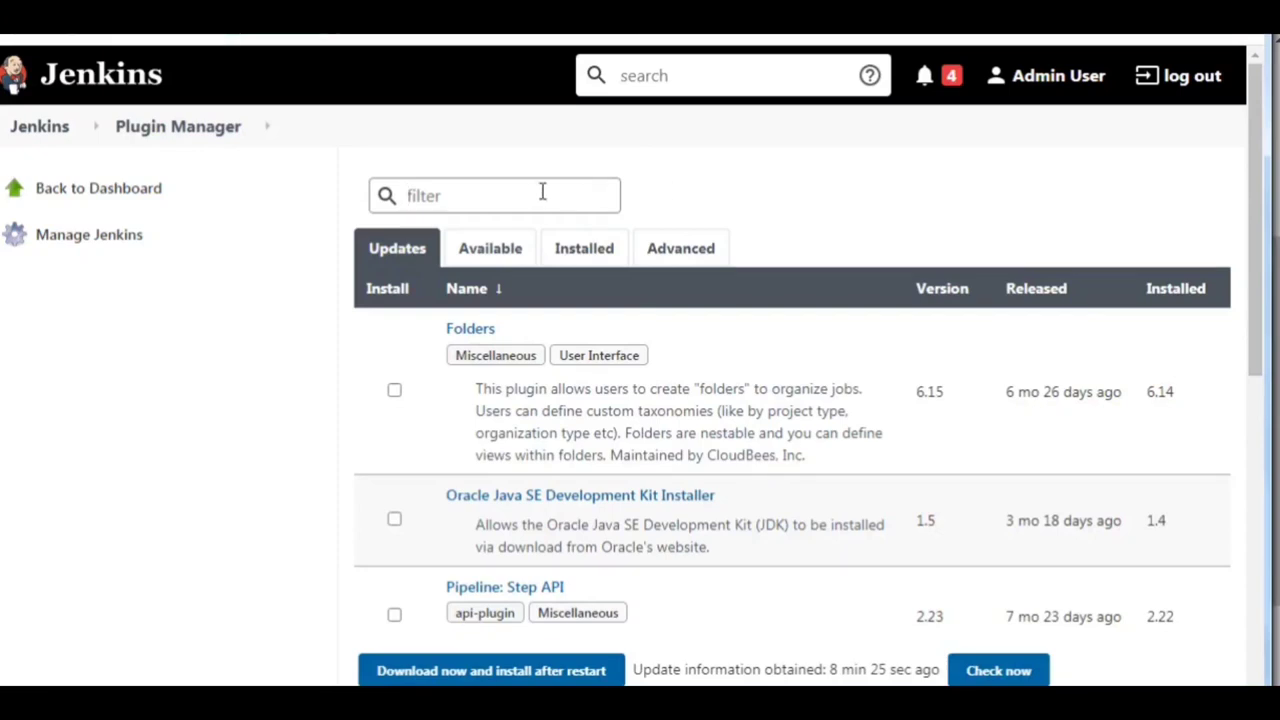
Step: Search the Available plugins list for 'git'
type("git")
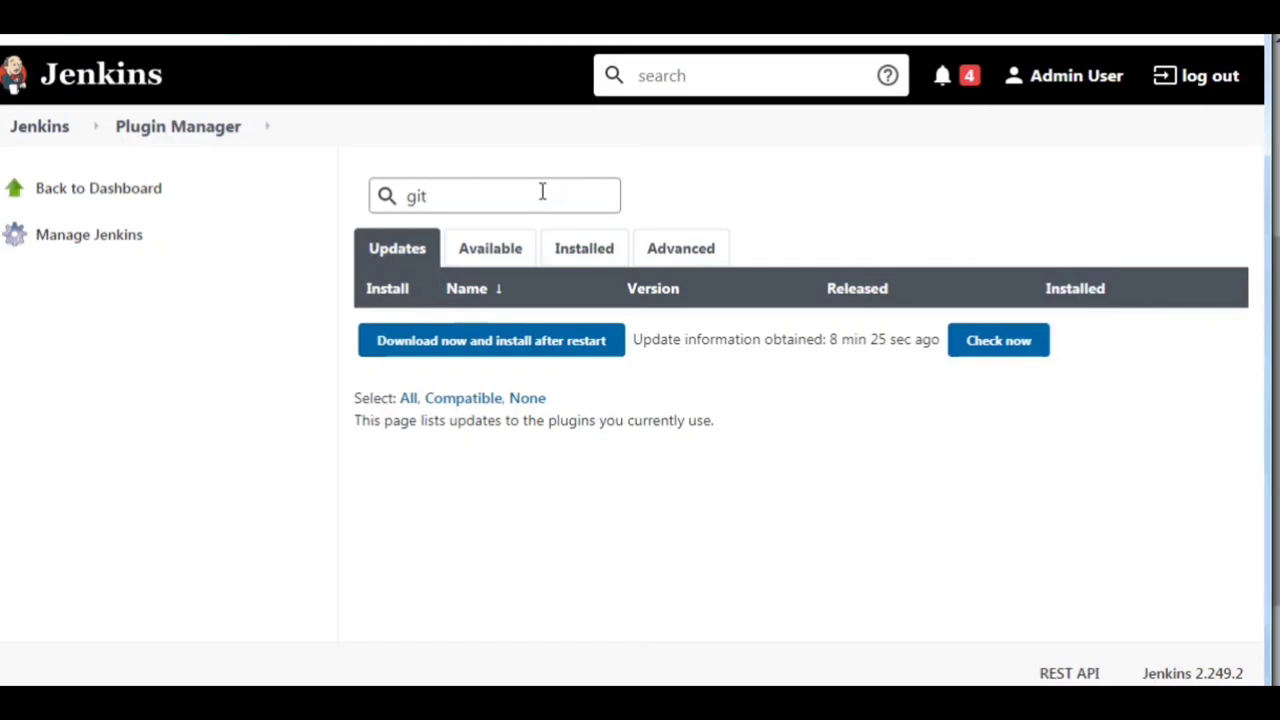
left_click(481, 254)
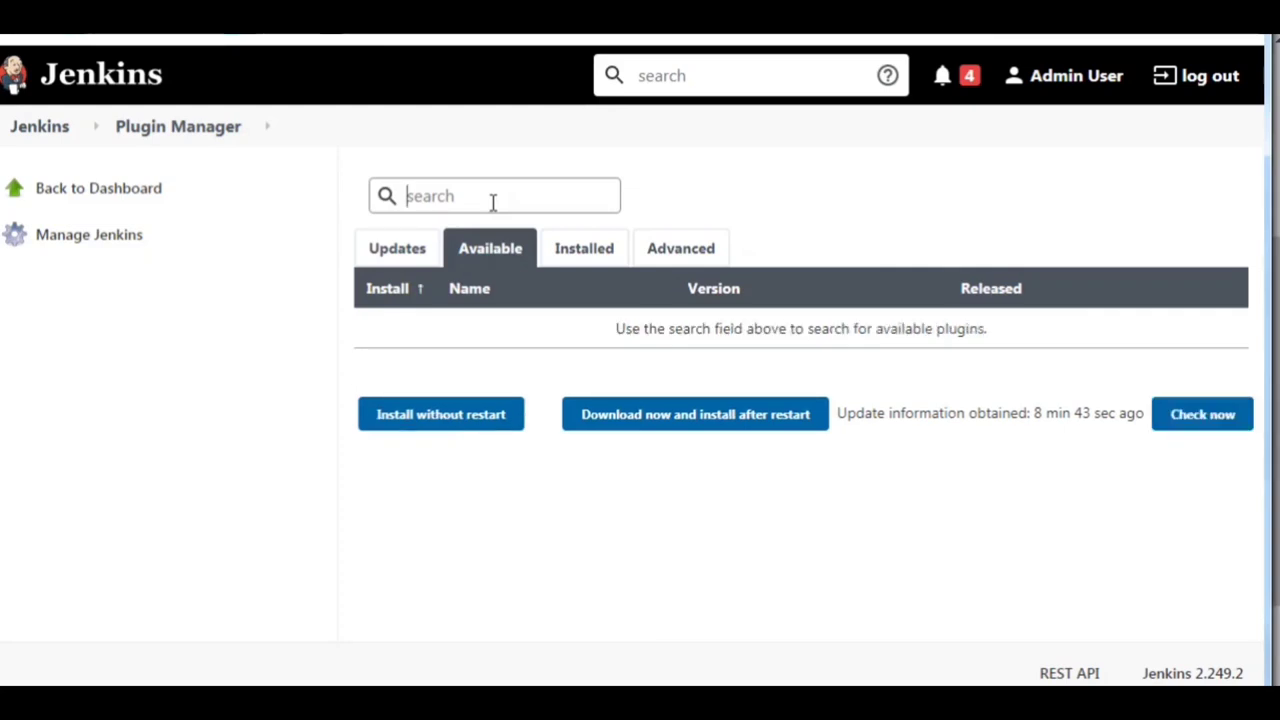
type("gi")
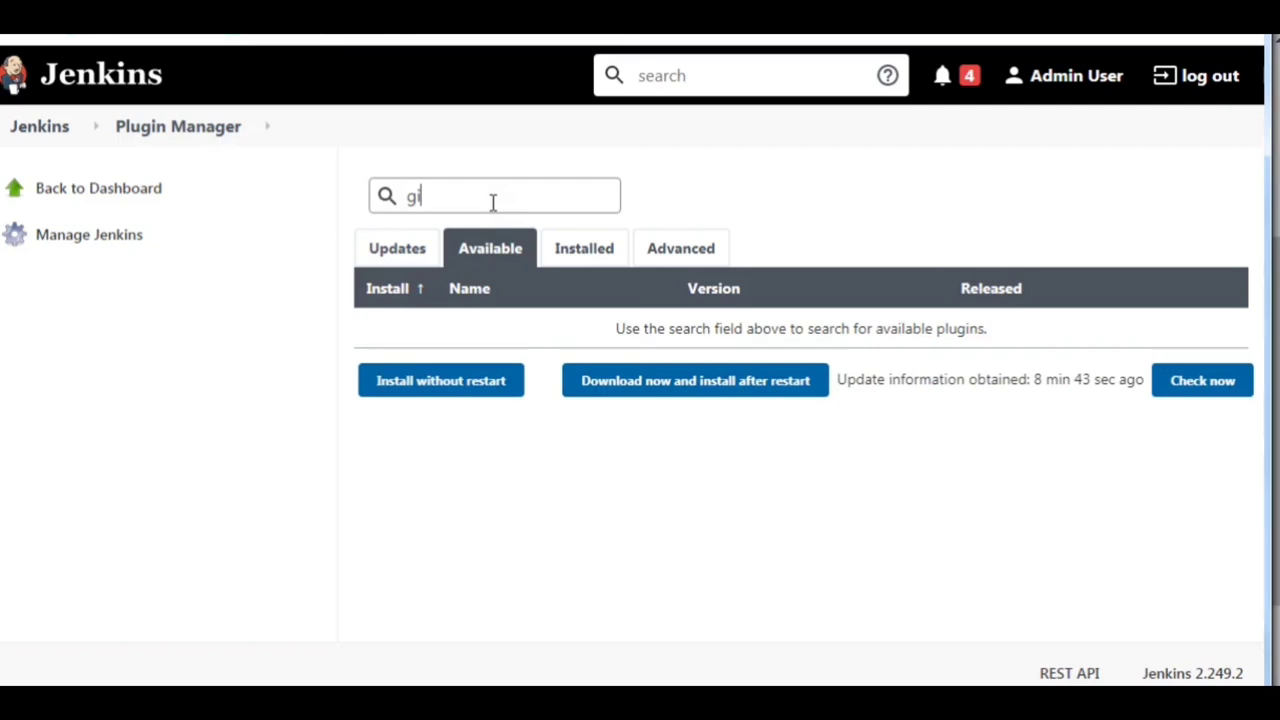
type("t")
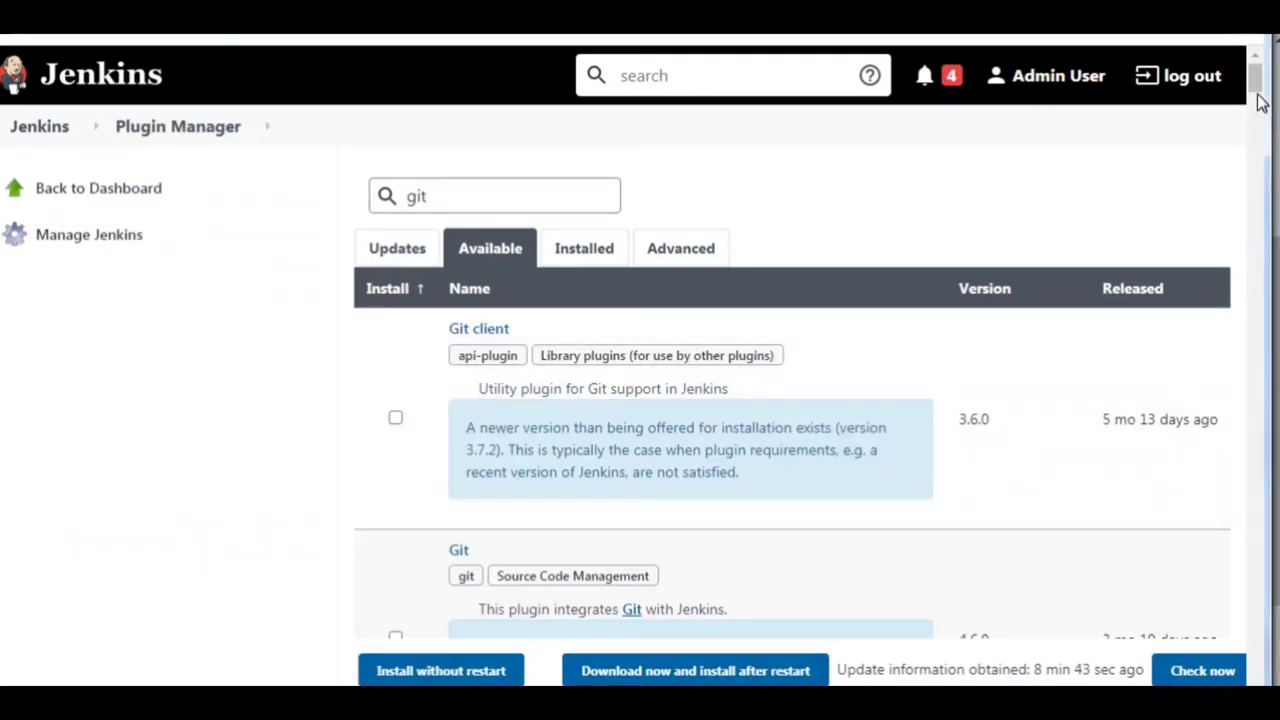
left_click_drag(1257, 86, 1257, 95)
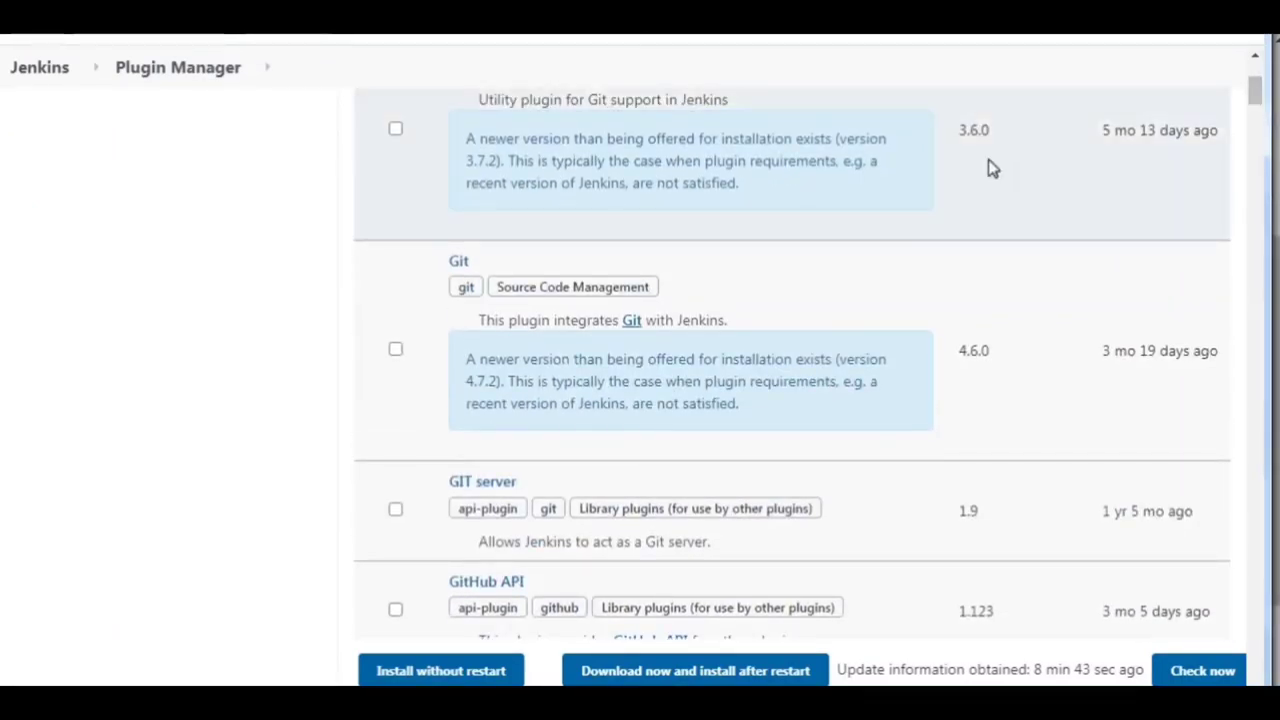
Step: Tick the Git and GitLab plugins and download them to install after restart
left_click(397, 350)
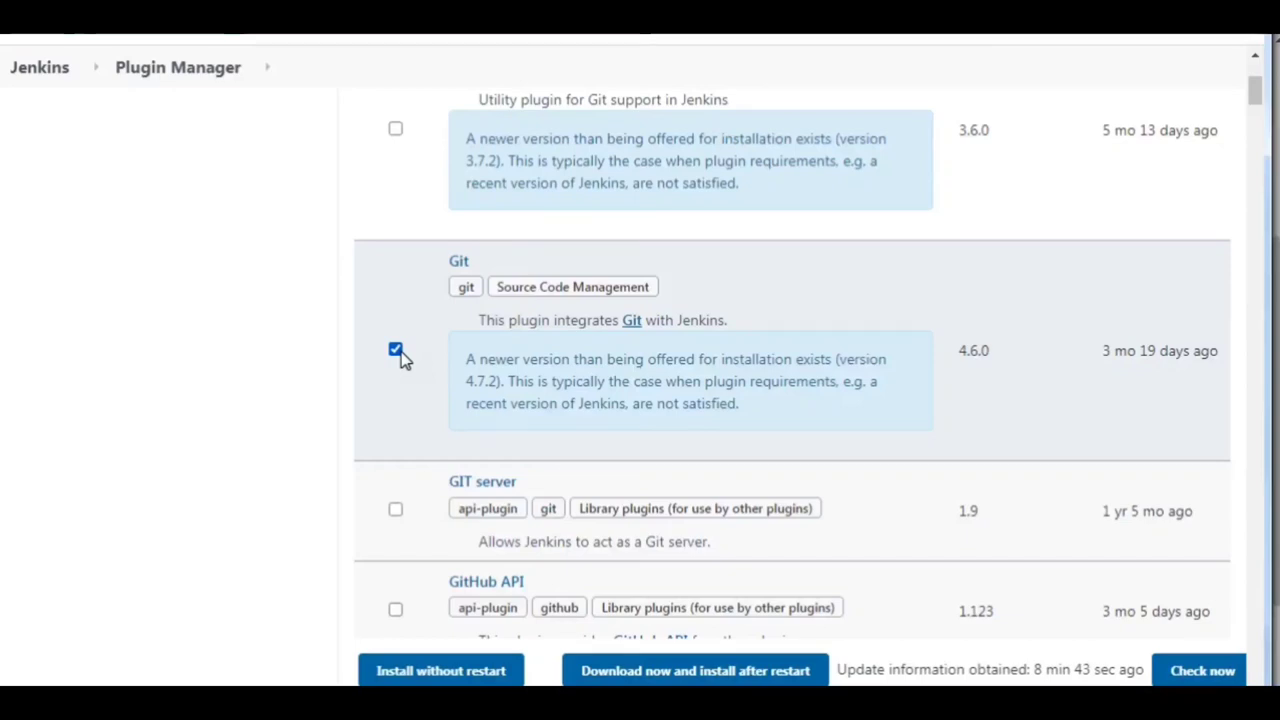
left_click_drag(1256, 92, 1257, 151)
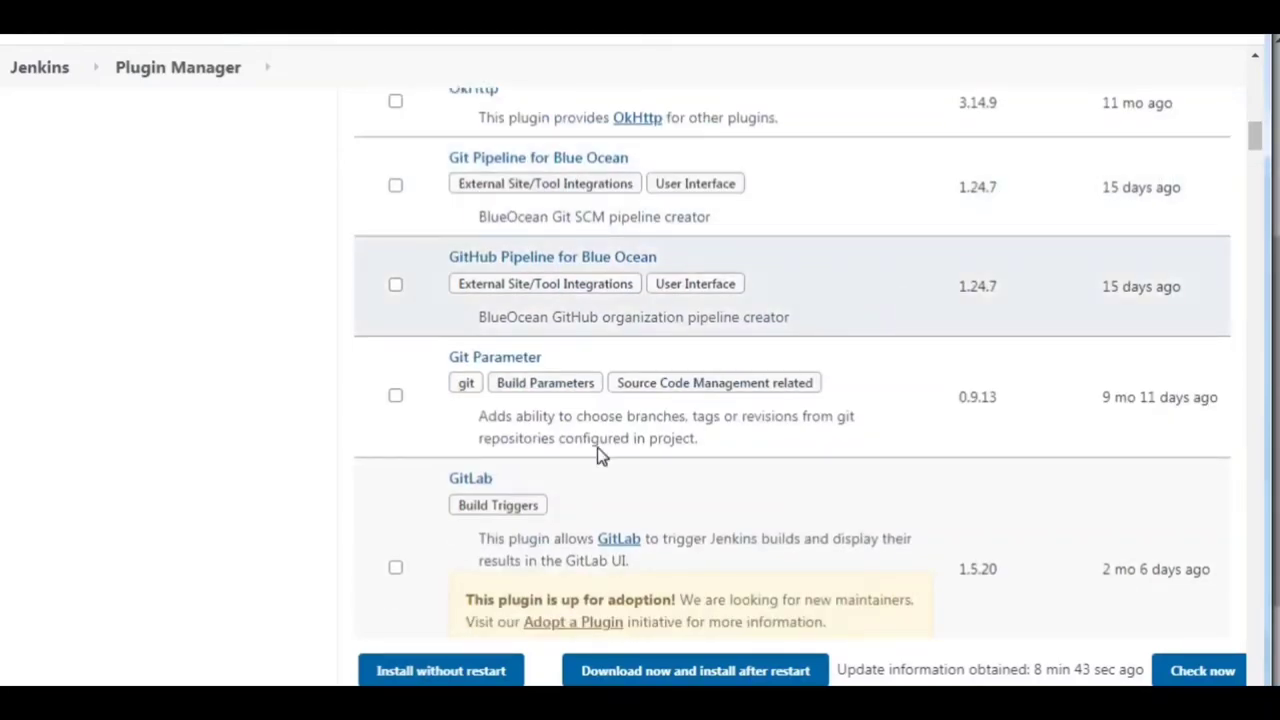
left_click(397, 568)
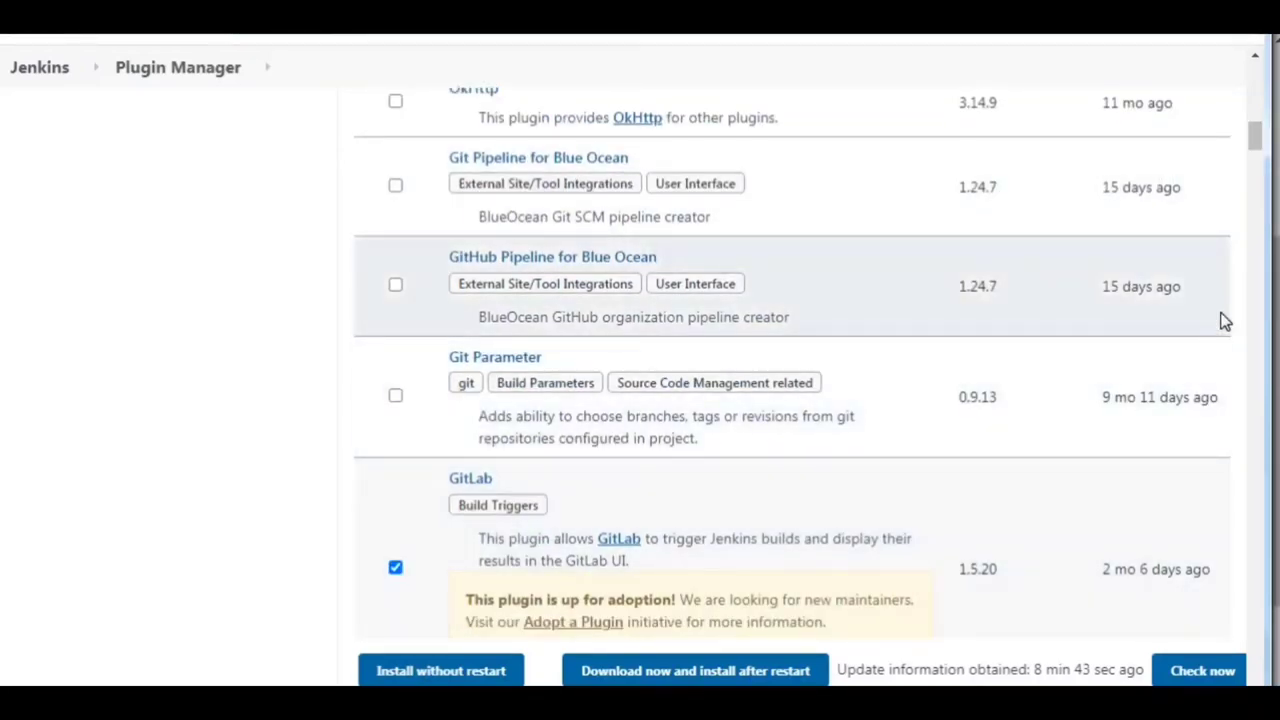
mouse_move(1256, 147)
left_mouse_down()
mouse_move(1257, 180)
mouse_move(1255, 145)
left_mouse_up()
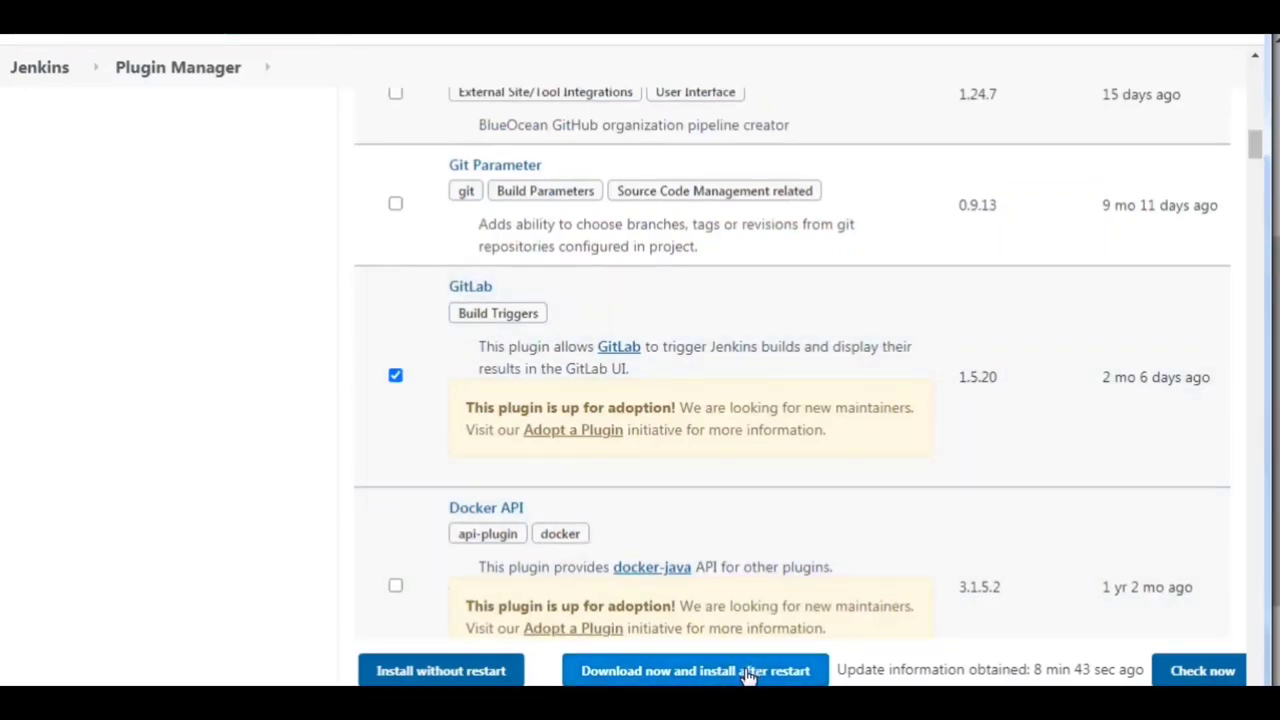
left_click(748, 677)
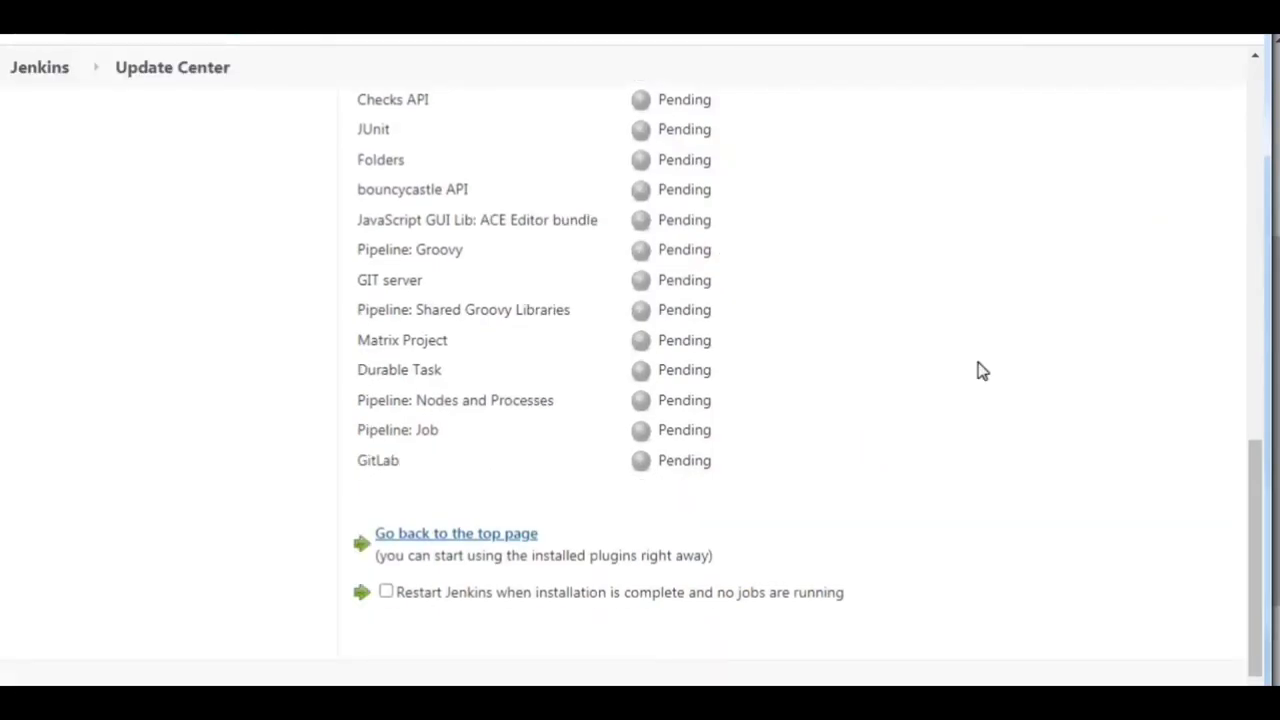
Step: Scroll through the Update Center until Git, GitLab and dependencies show 'Downloaded Successfully'
left_click_drag(1257, 486, 1259, 142)
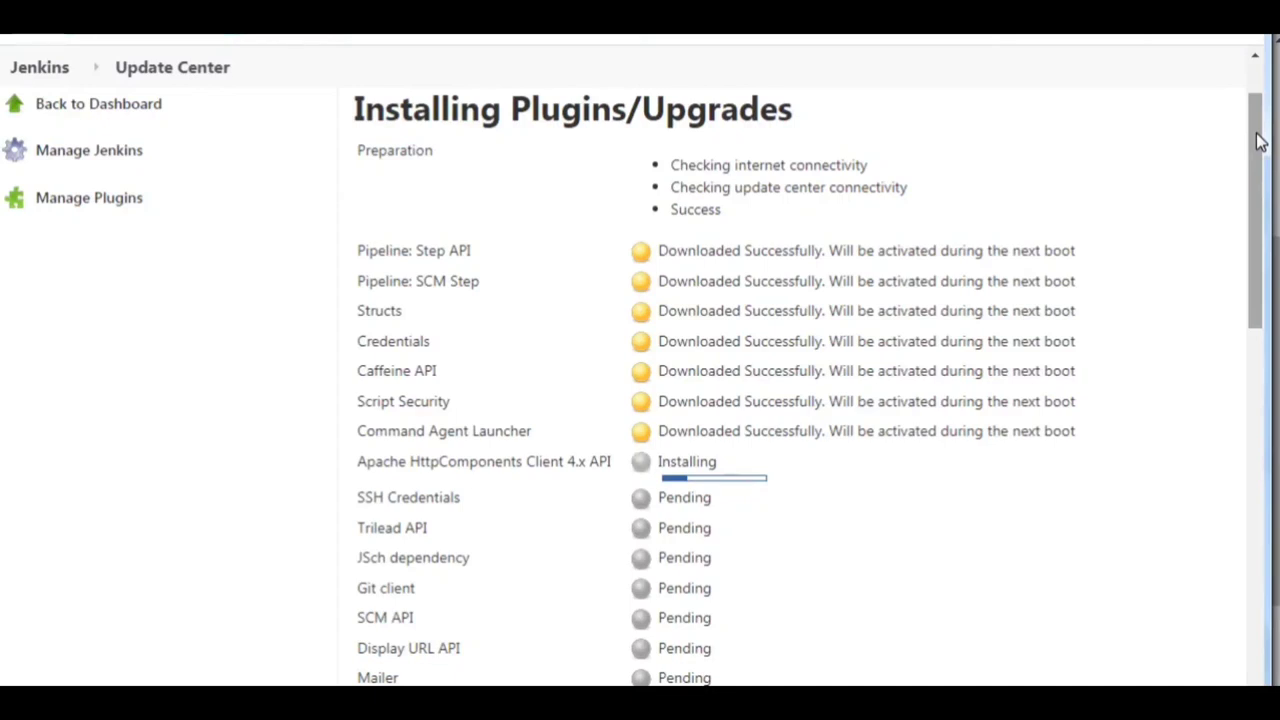
left_click_drag(1259, 142, 1278, 470)
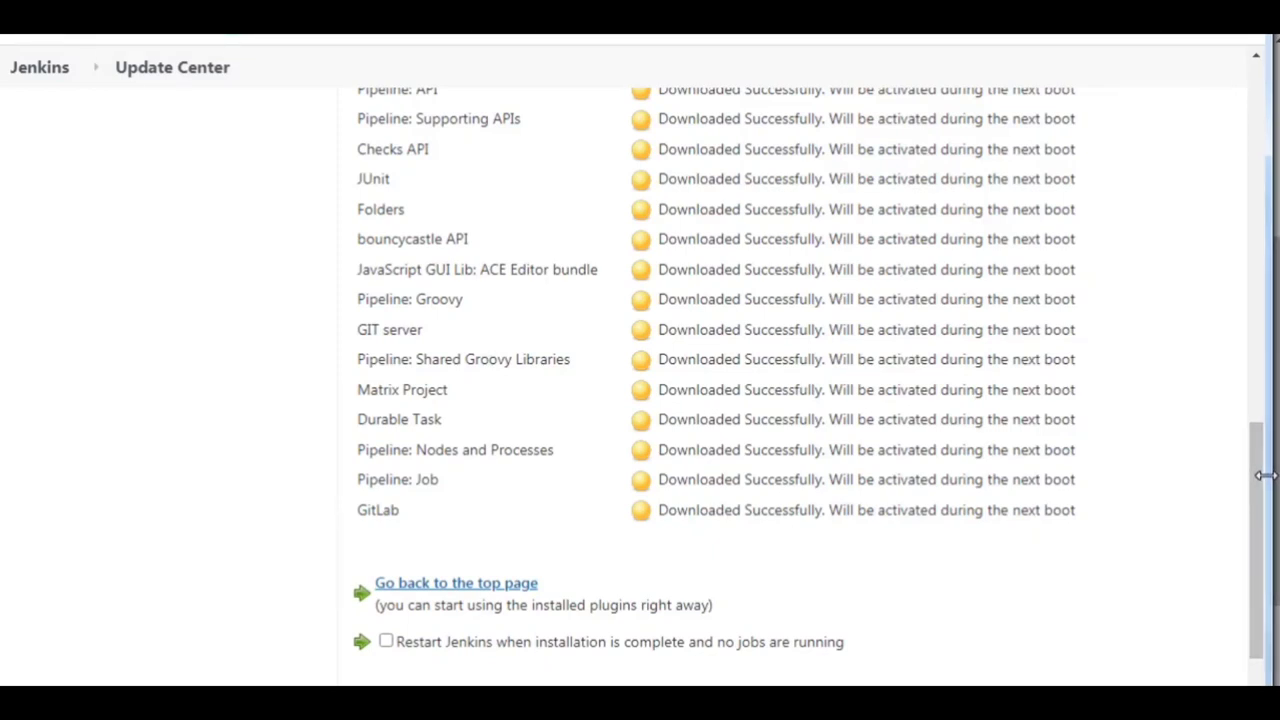
left_click_drag(1262, 450, 1262, 378)
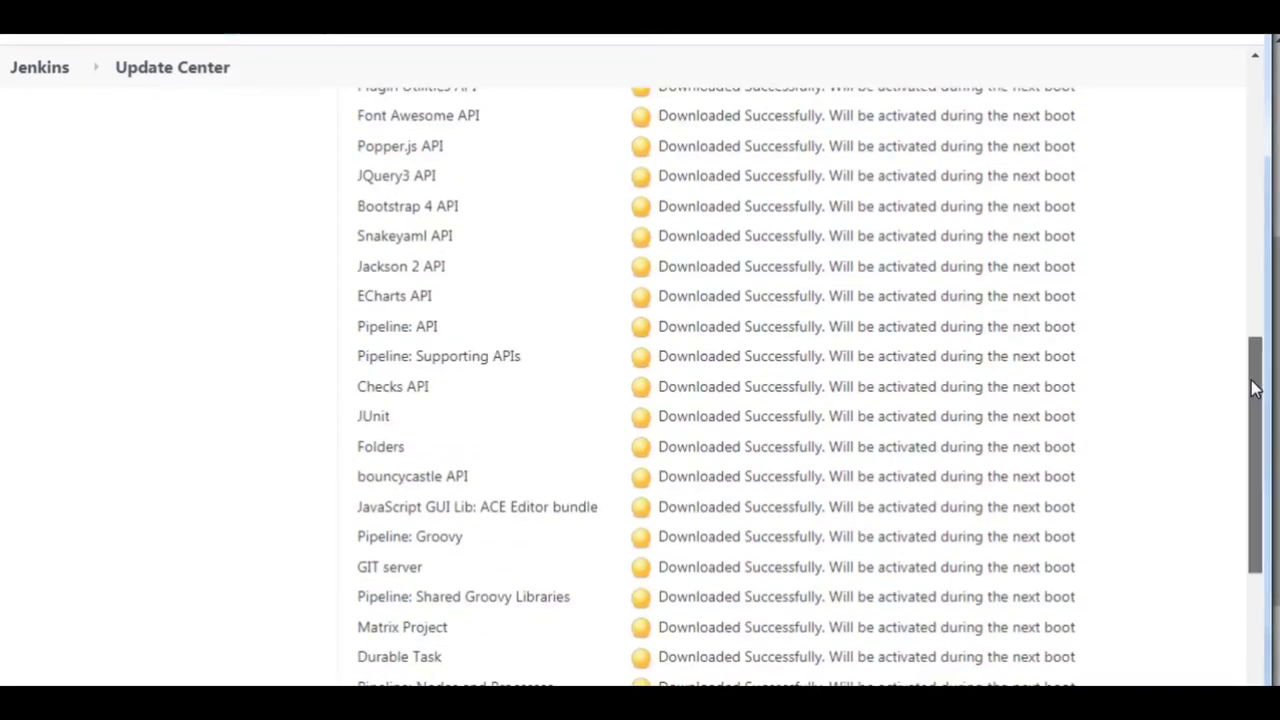
left_click_drag(1260, 378, 1257, 215)
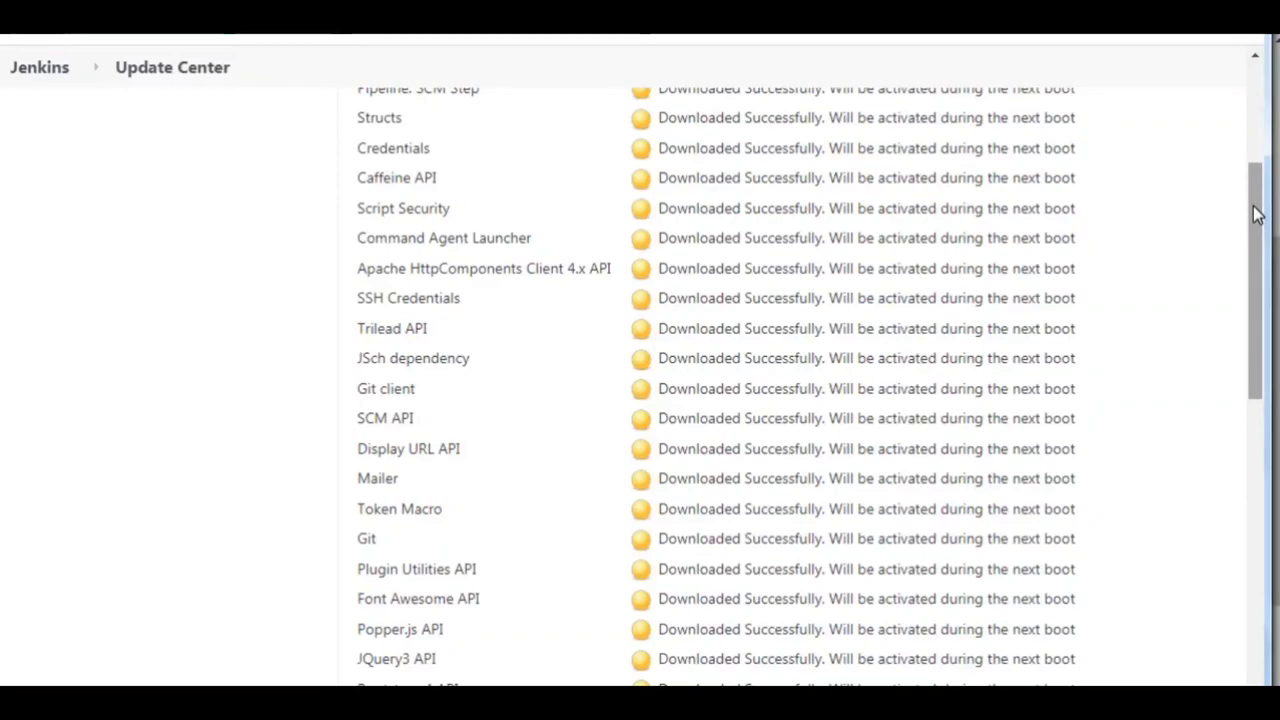
left_click_drag(1257, 214, 1250, 492)
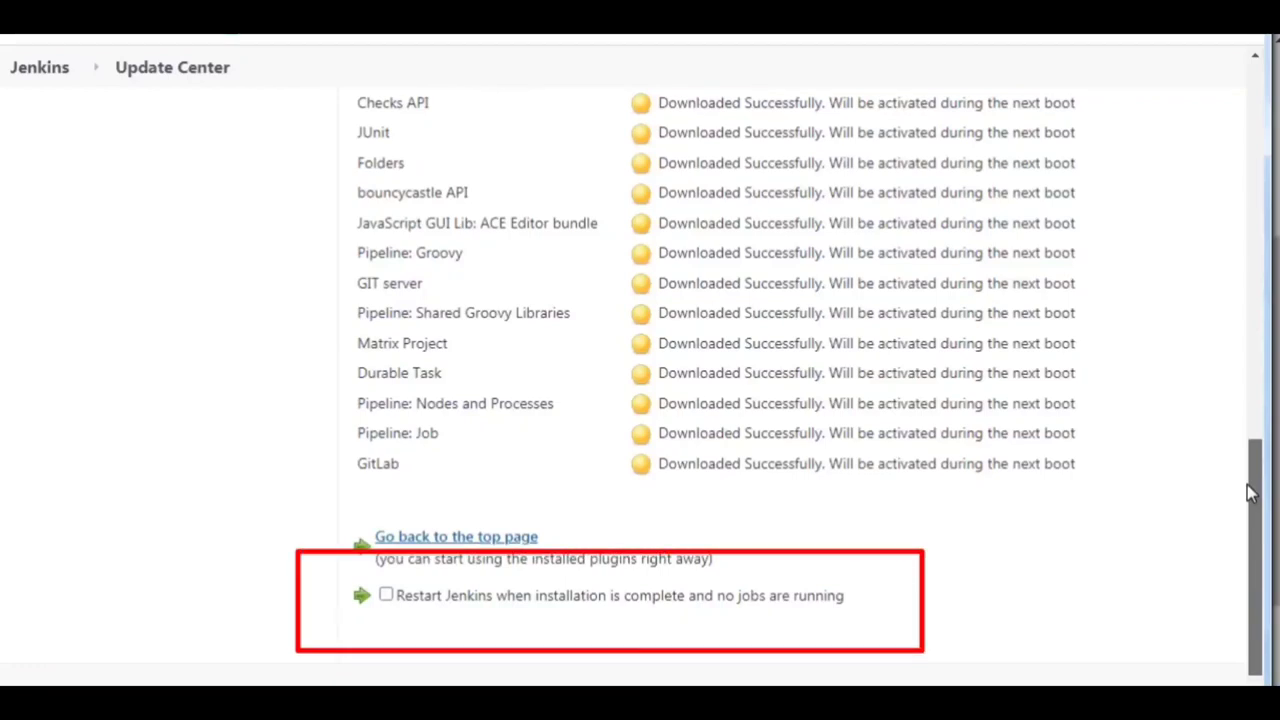
Step: Tick 'Restart Jenkins when installation is complete and no jobs are running'
left_click(387, 595)
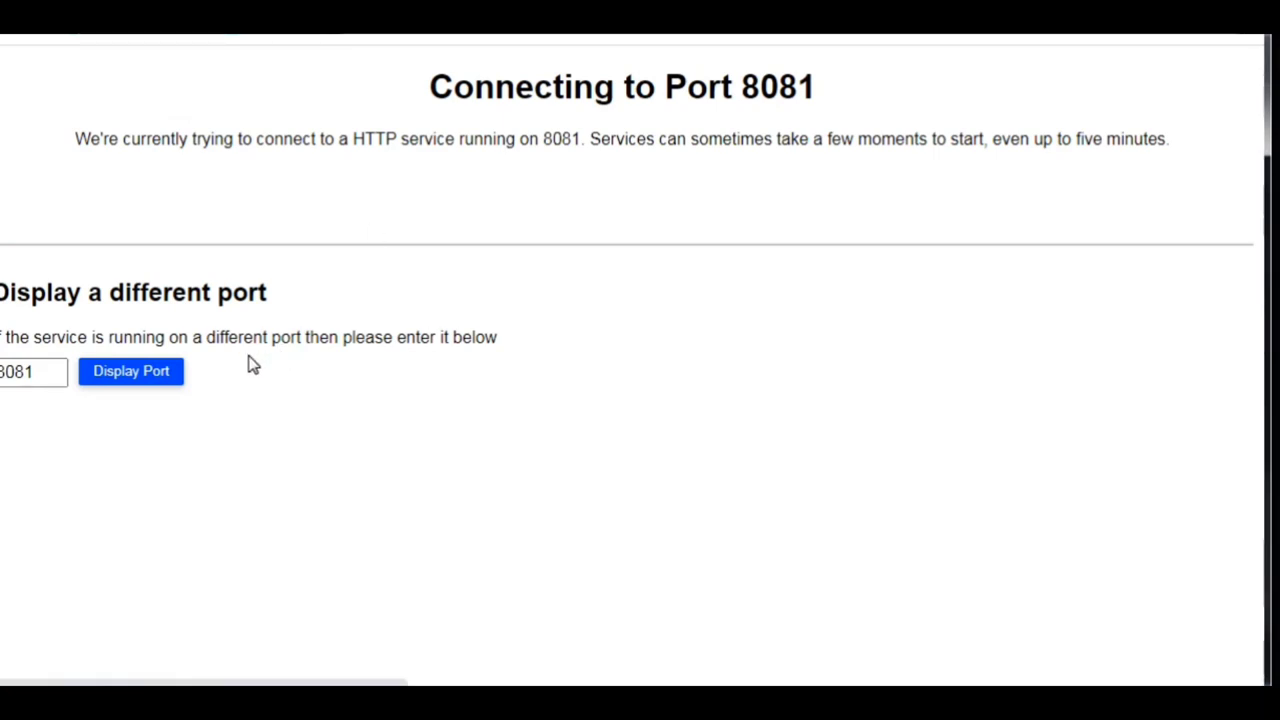
Step: Reload the Jenkins page and sign in with the saved admin credentials
key("F5")
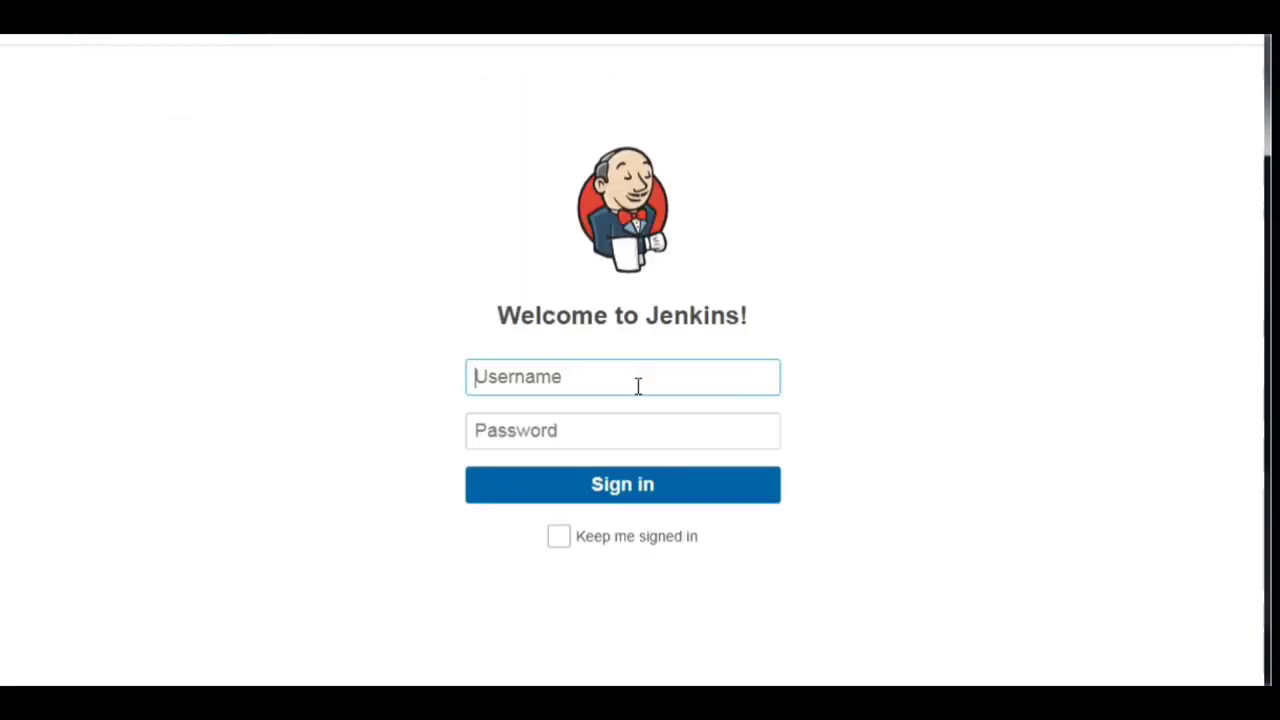
left_click(617, 427)
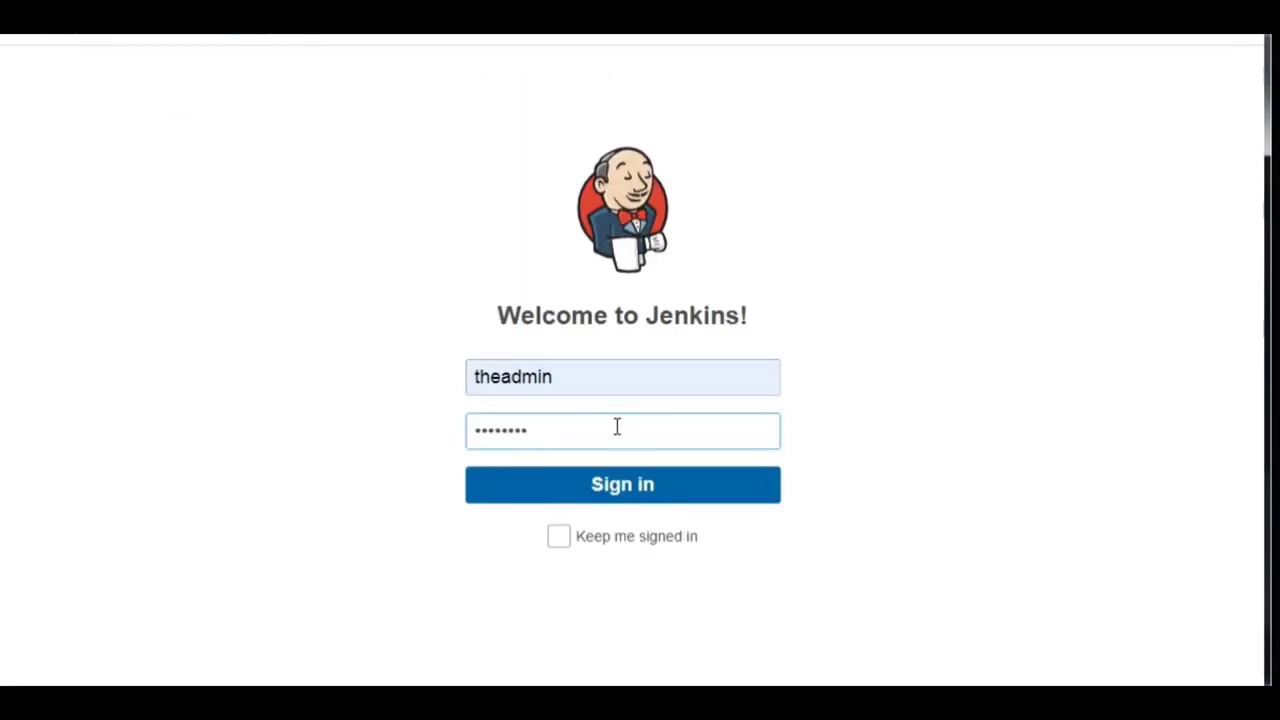
left_click(607, 495)
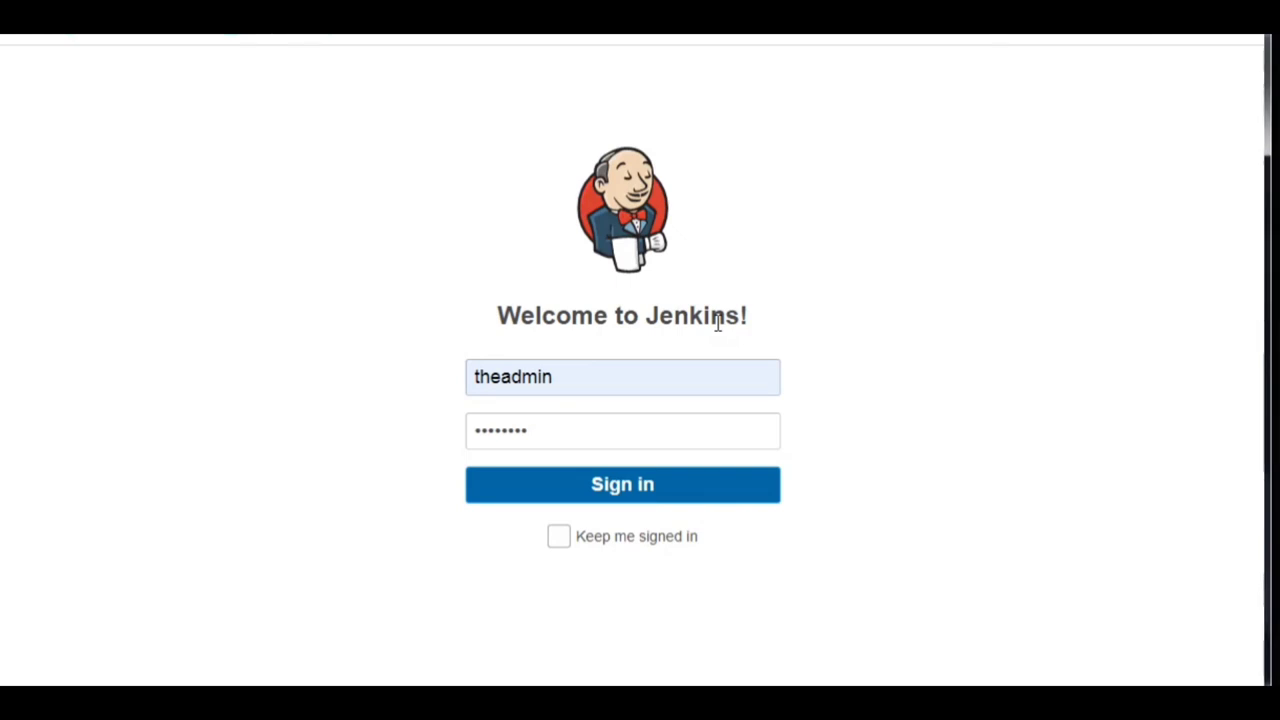
key("Return")
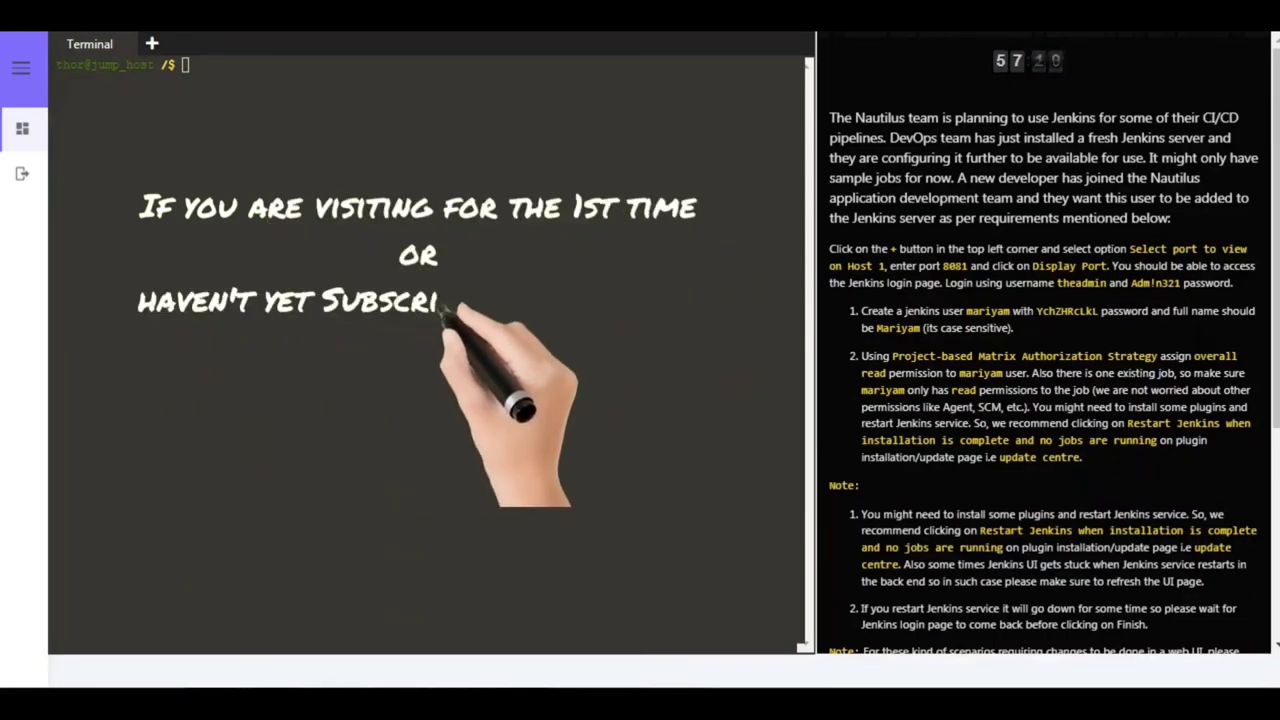
Step: Preview port 8081 of Host 1, picking 8081 from the suggested ports
scroll(1277, 313, "down", 1)
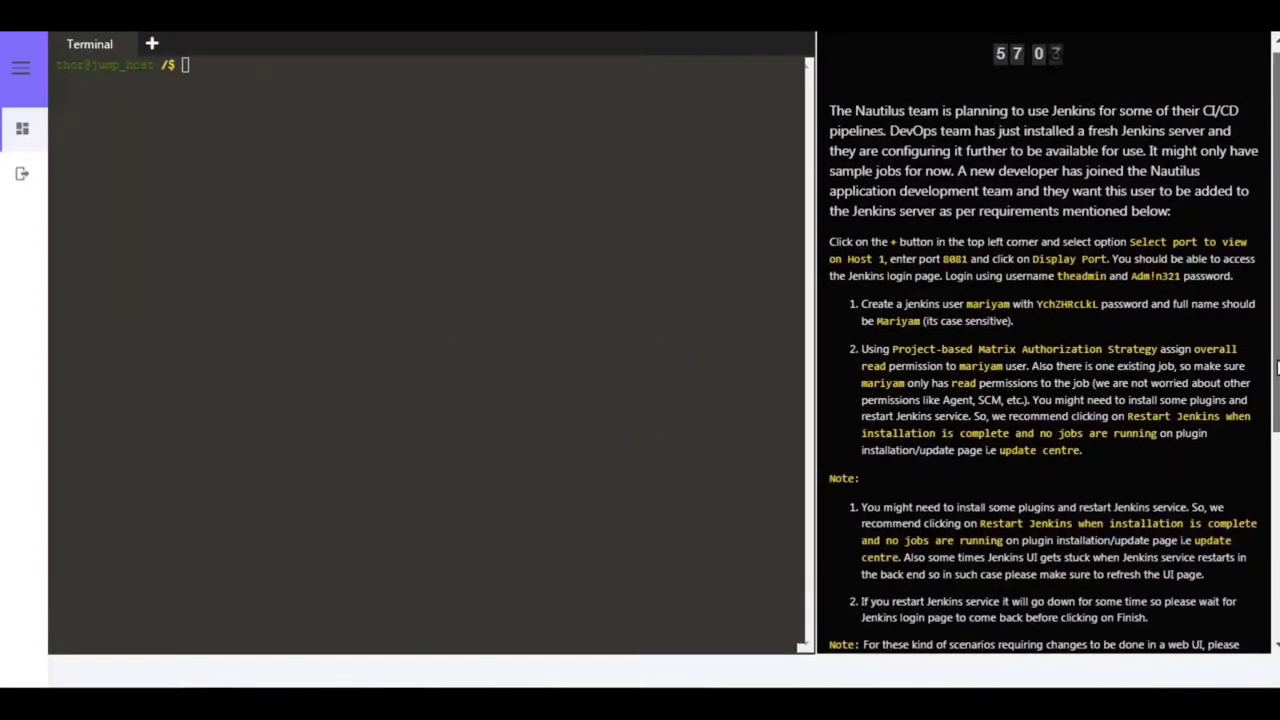
left_click(150, 44)
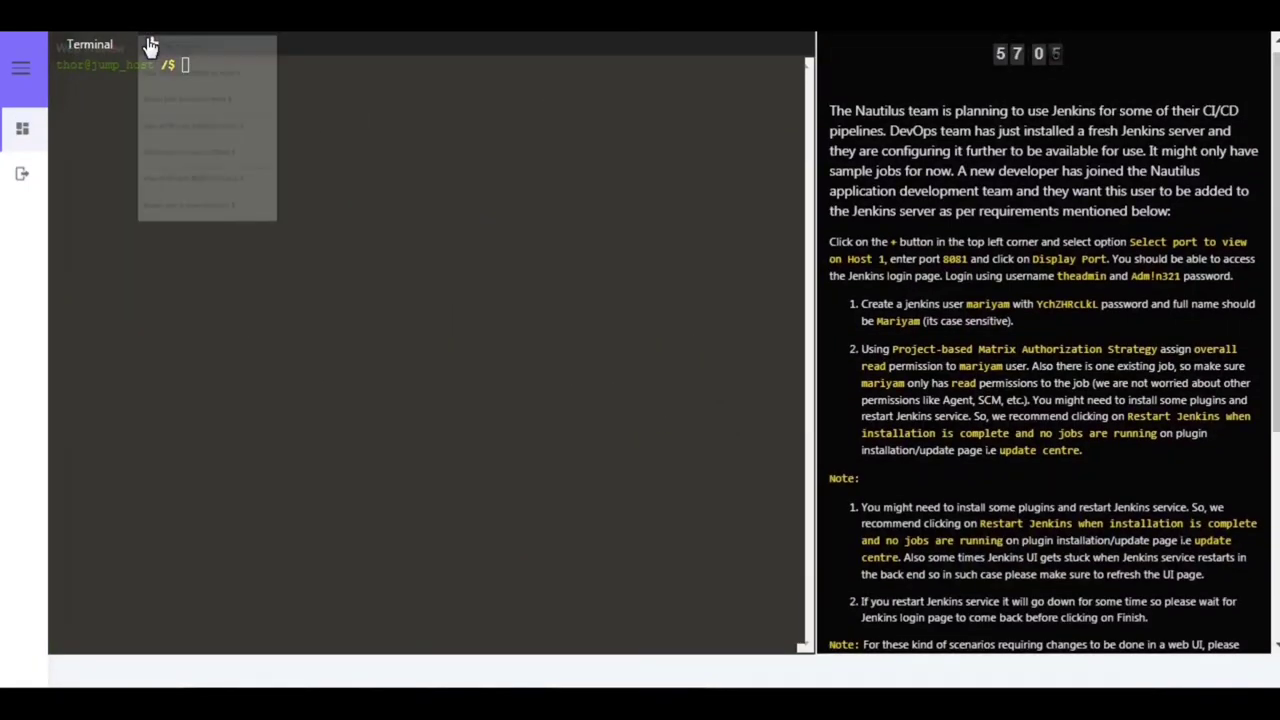
left_click(245, 152)
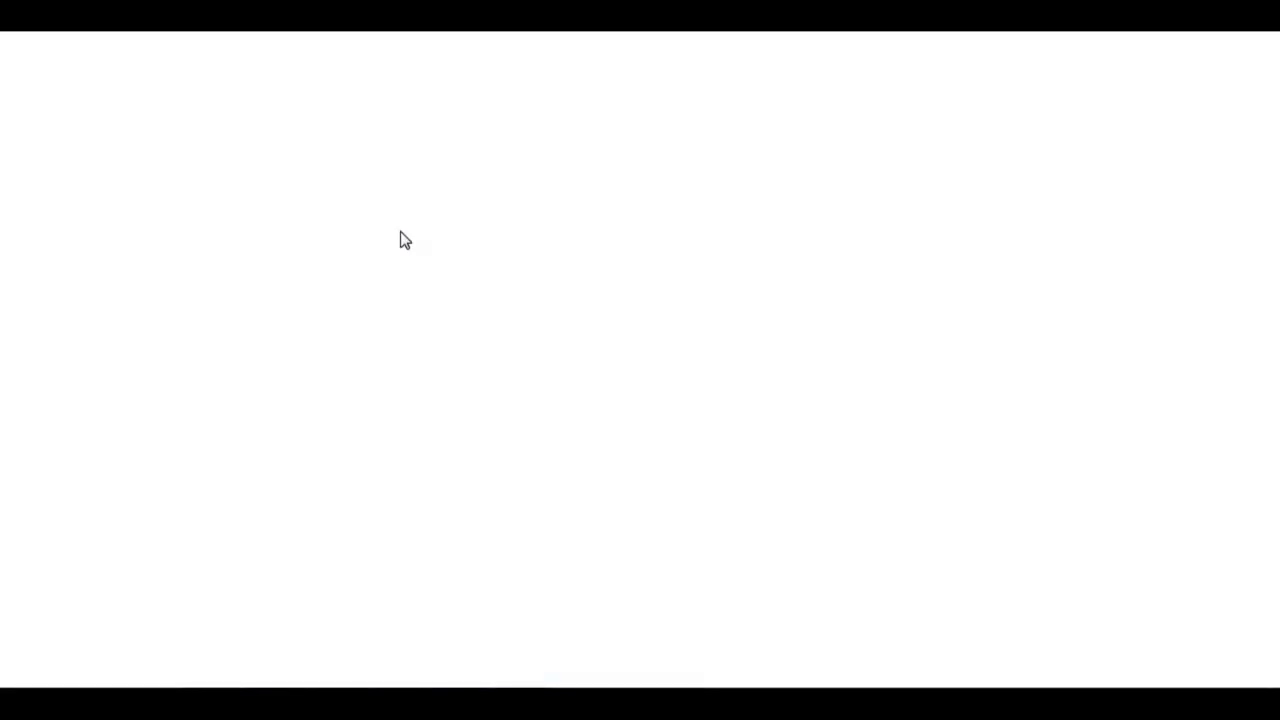
left_click(366, 200)
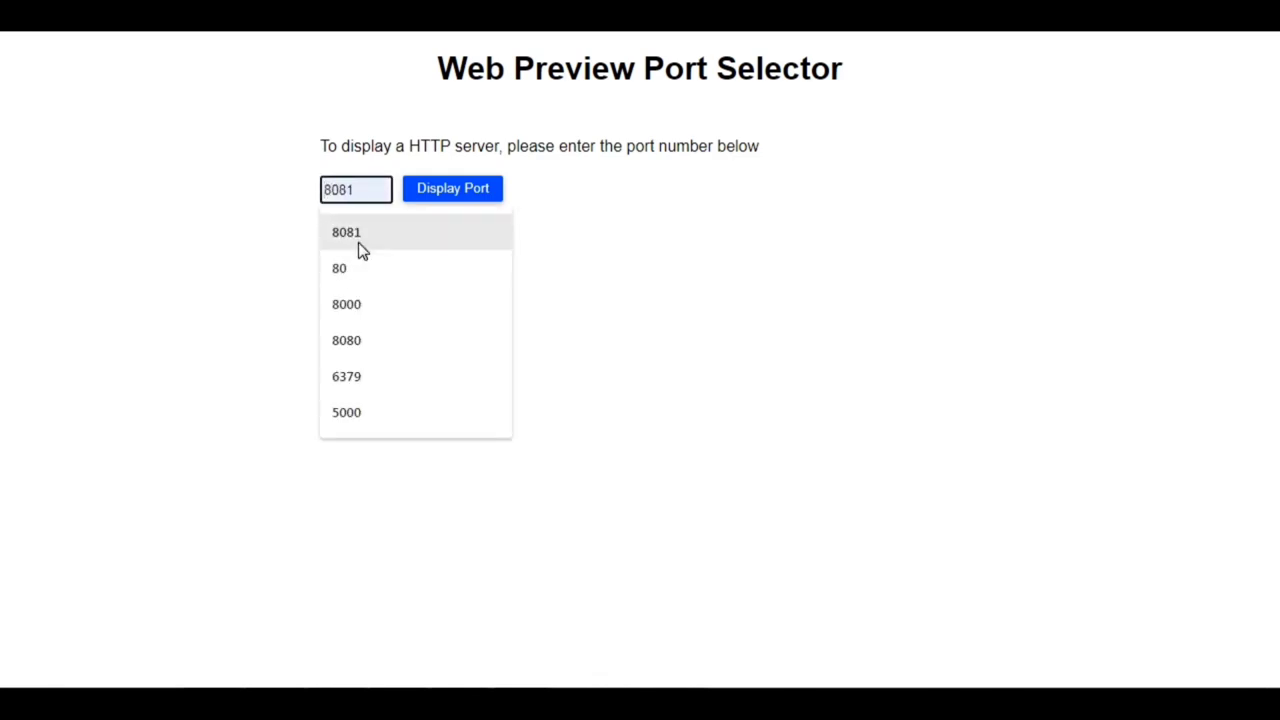
left_click(358, 242)
left_click(480, 190)
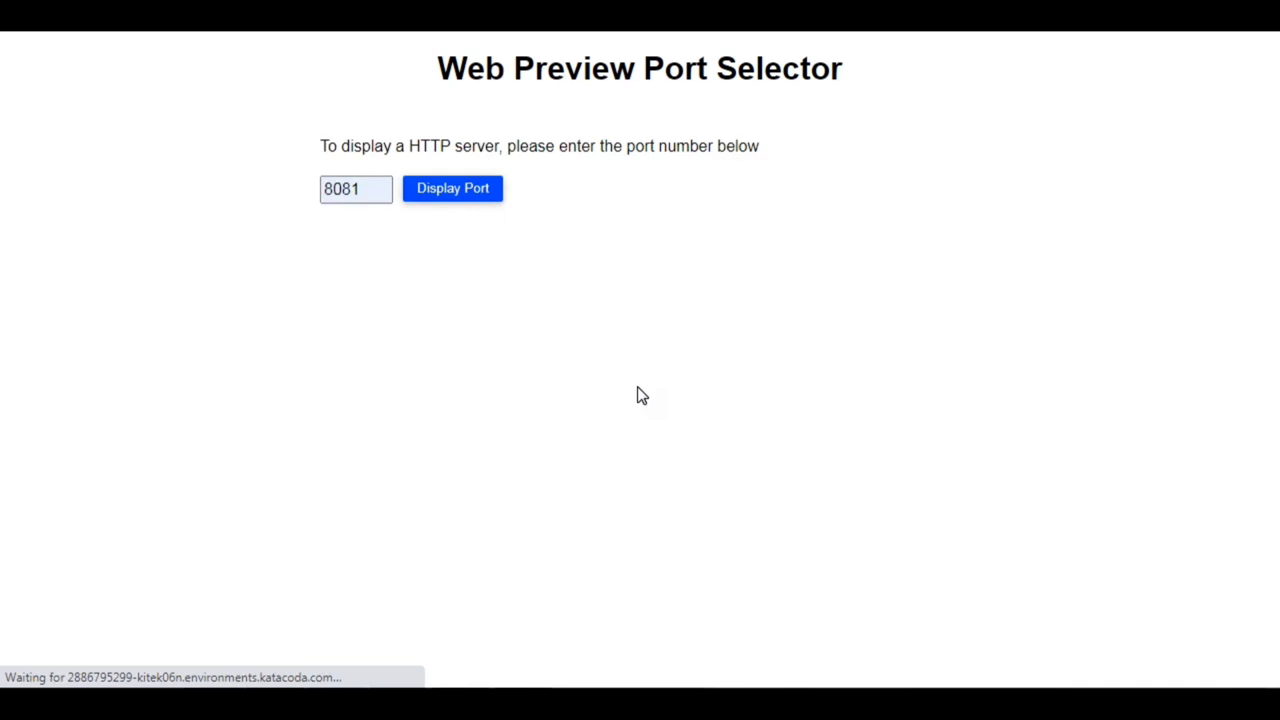
Step: Sign back in as the admin with the browser's saved login to reach the Helloworld dashboard
type("the")
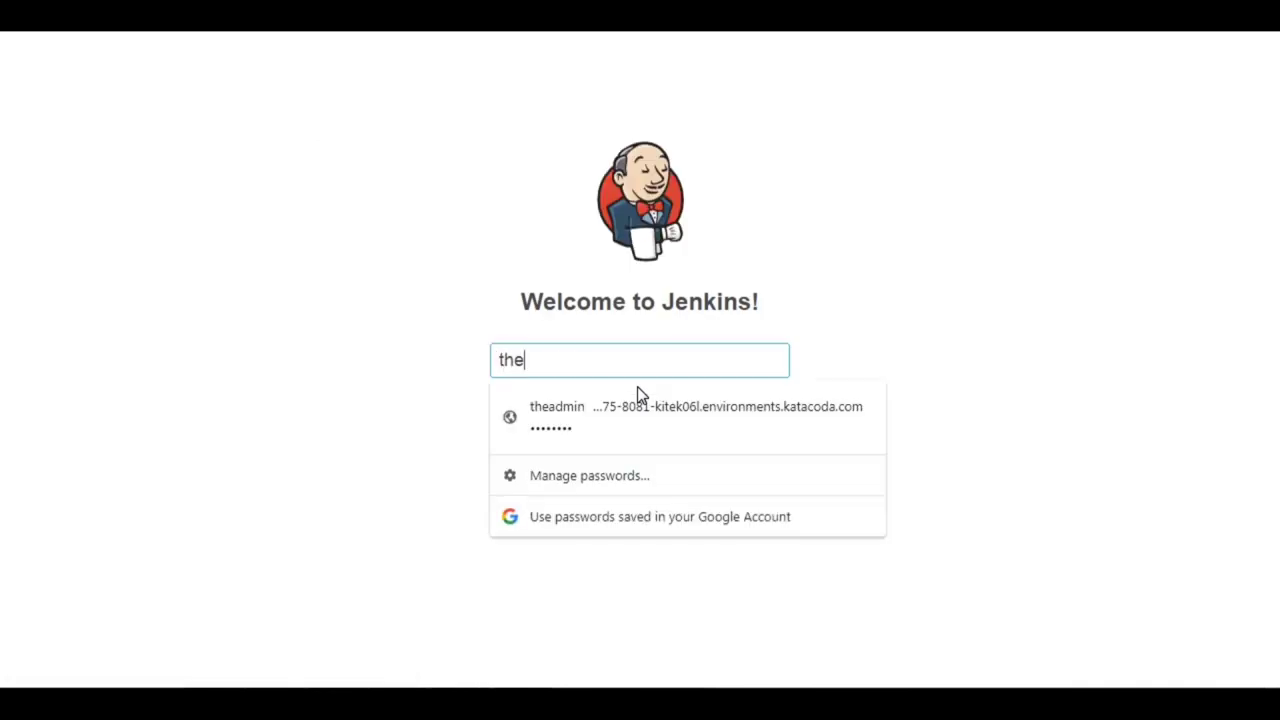
left_click(625, 412)
left_click(612, 464)
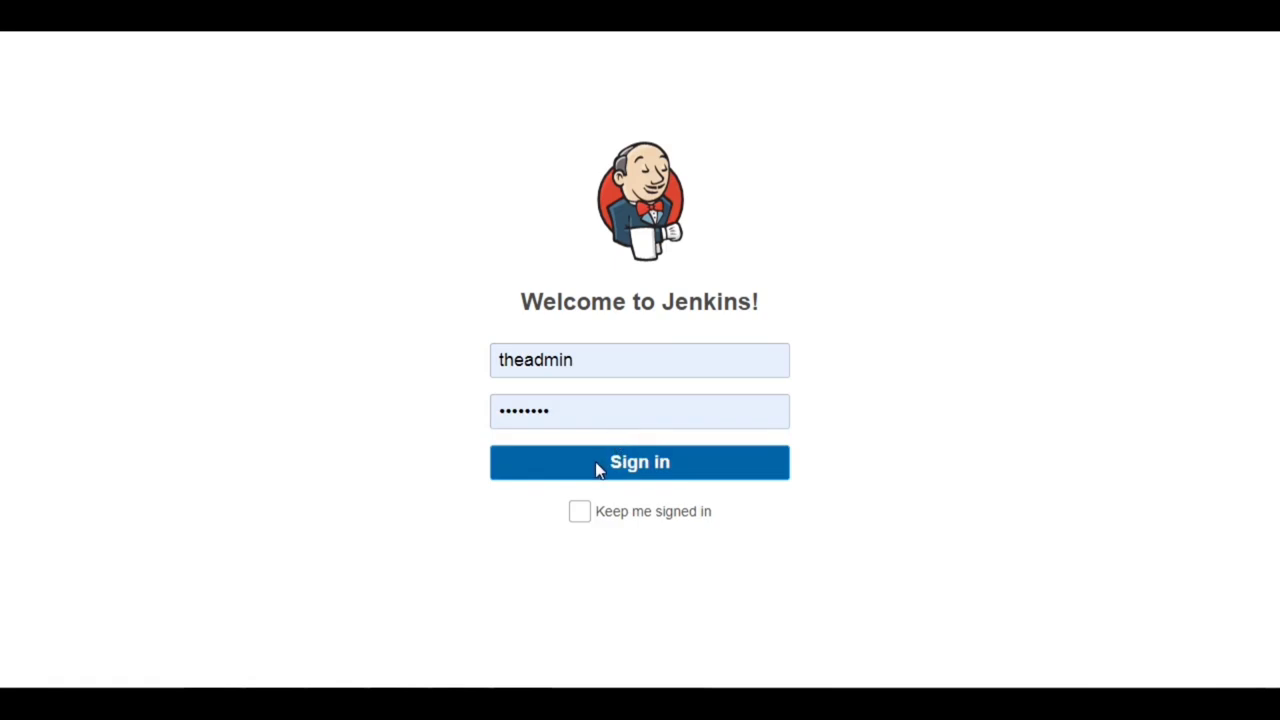
left_click(597, 470)
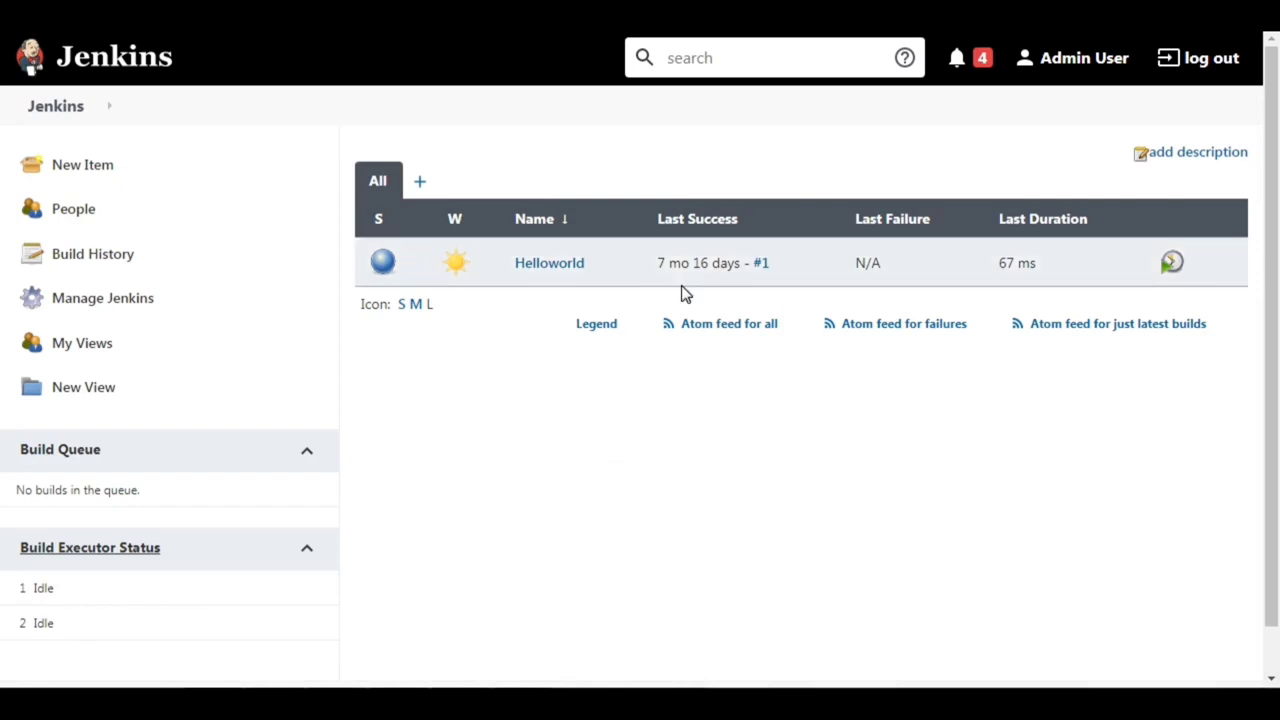
Step: Go from Manage Jenkins to the user management page and open the Create User form
left_click(129, 310)
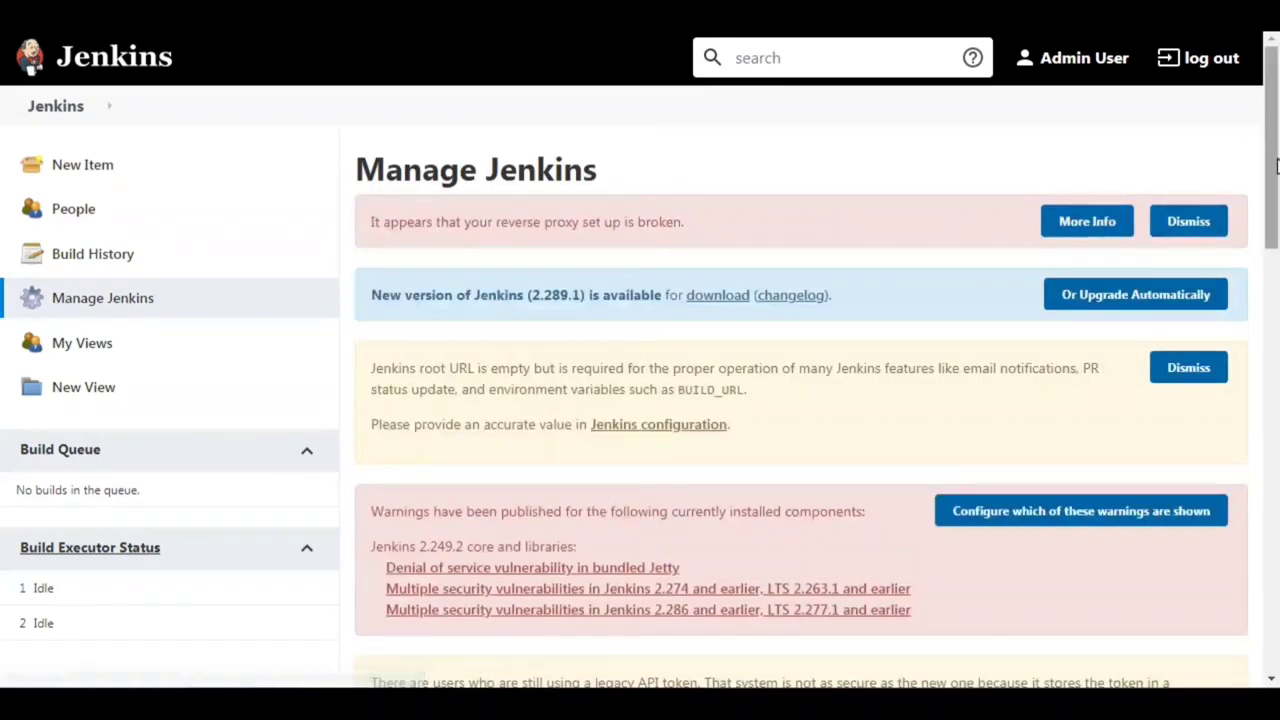
left_click_drag(1276, 165, 1276, 375)
left_click(826, 429)
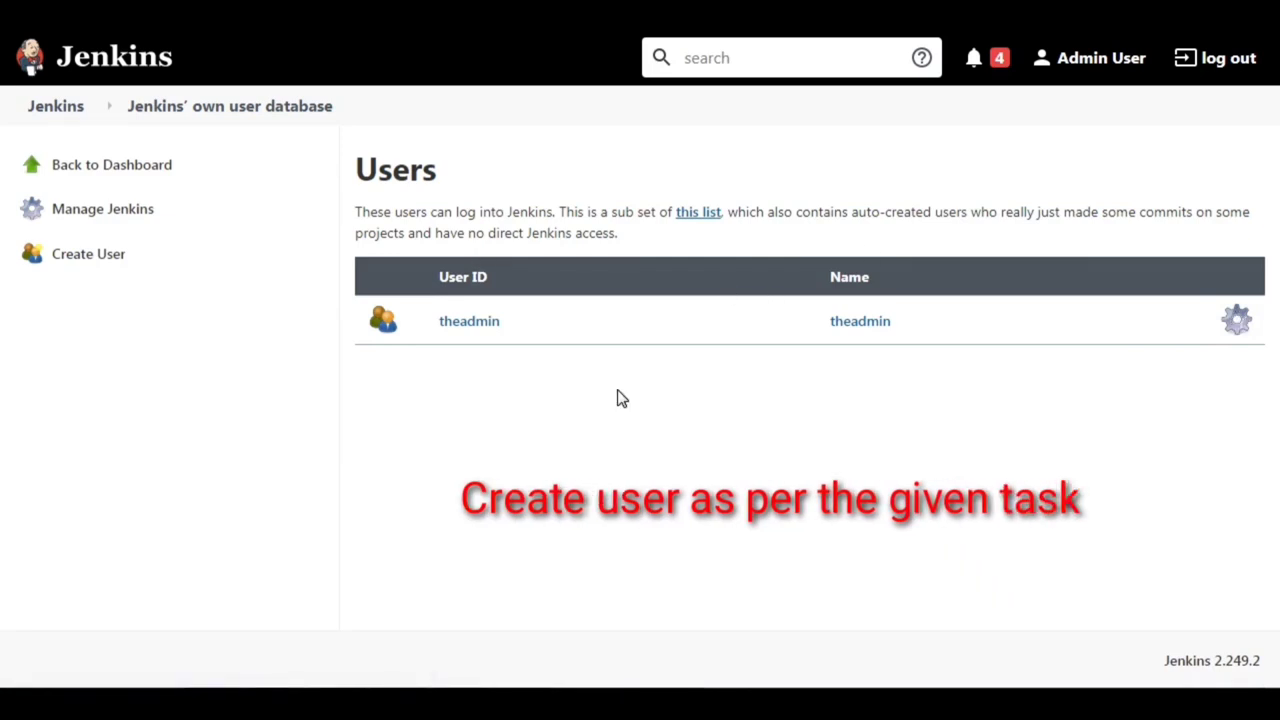
left_click(94, 264)
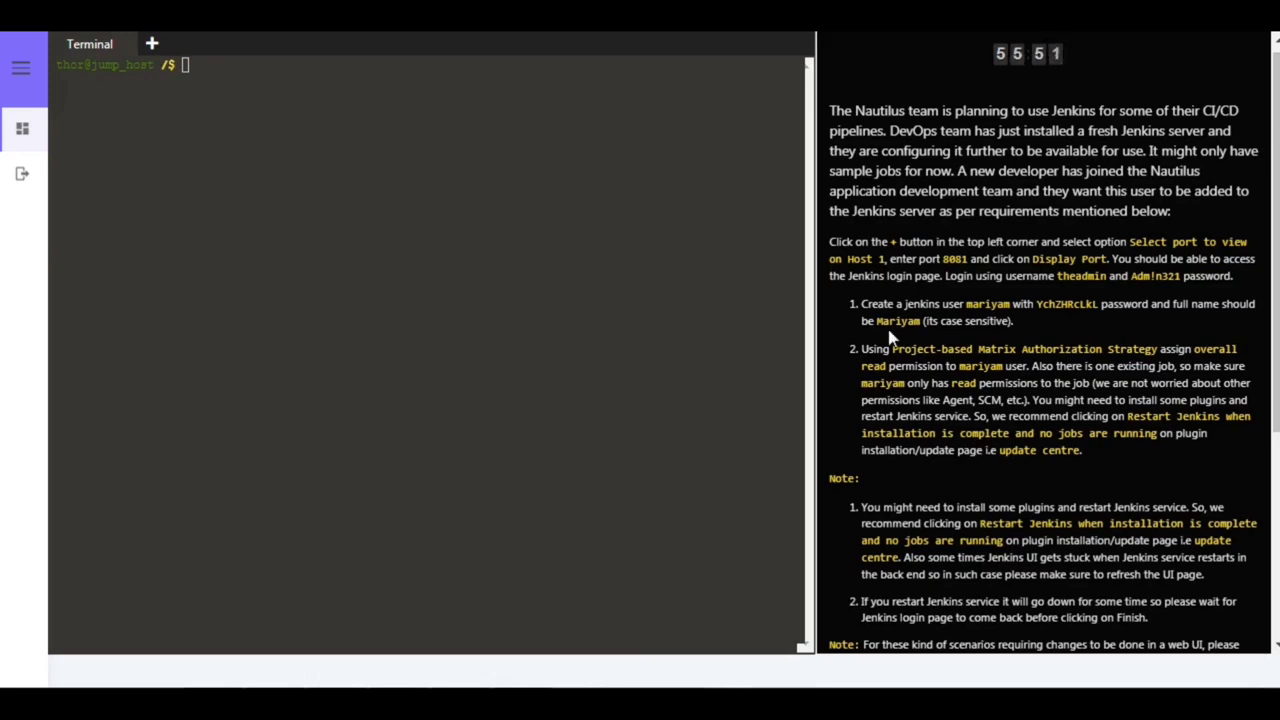
Step: Copy the full name Mariyam from the task into the Full name field
left_click_drag(877, 321, 920, 321)
key("ctrl+c")
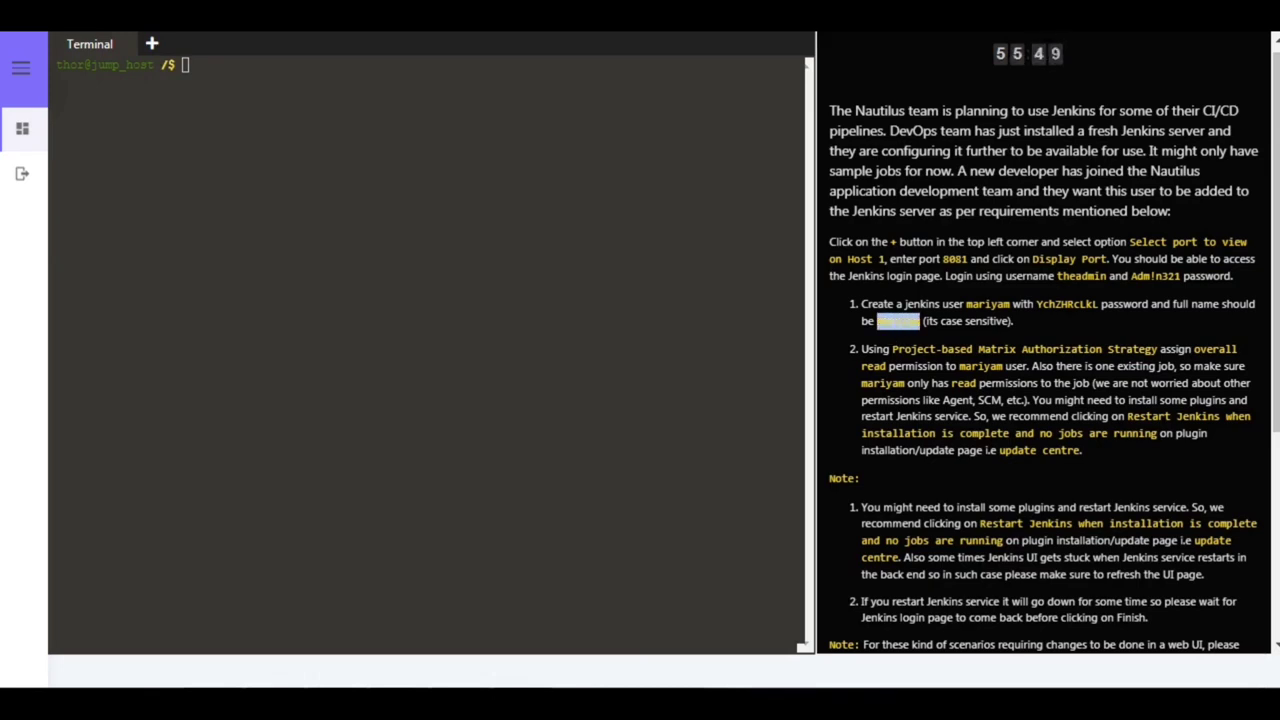
right_click(920, 322)
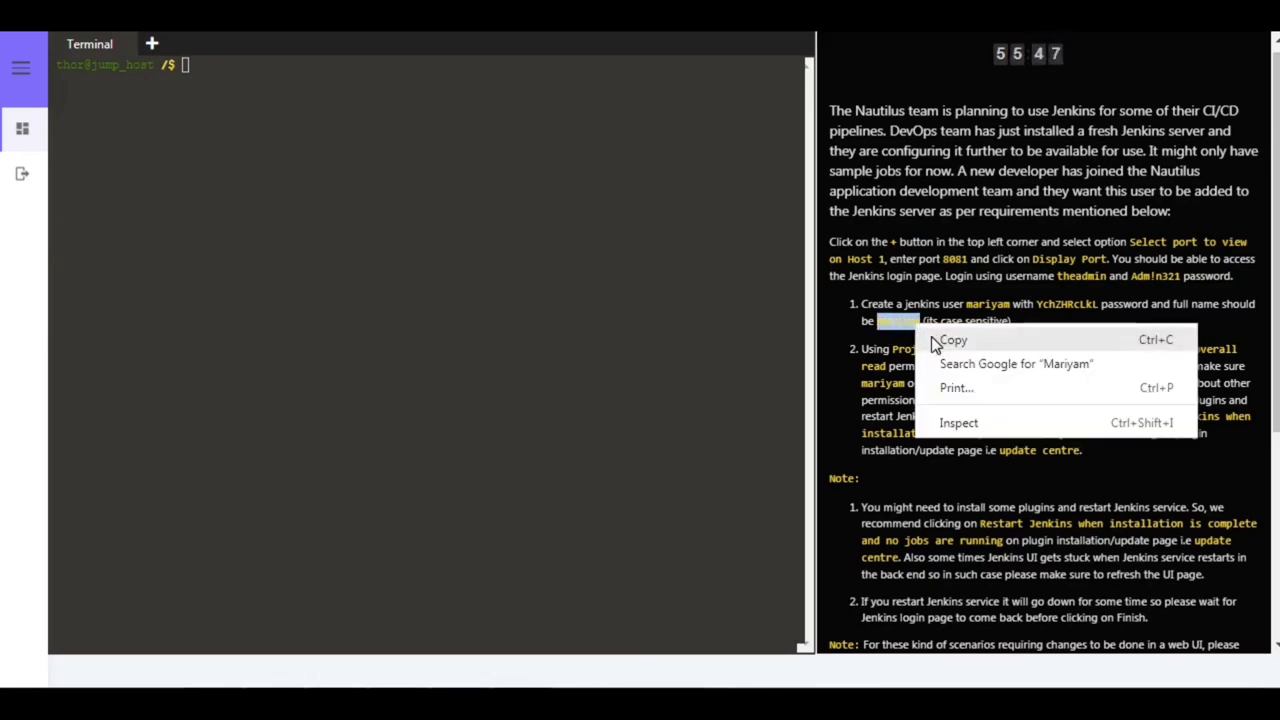
left_click(931, 336)
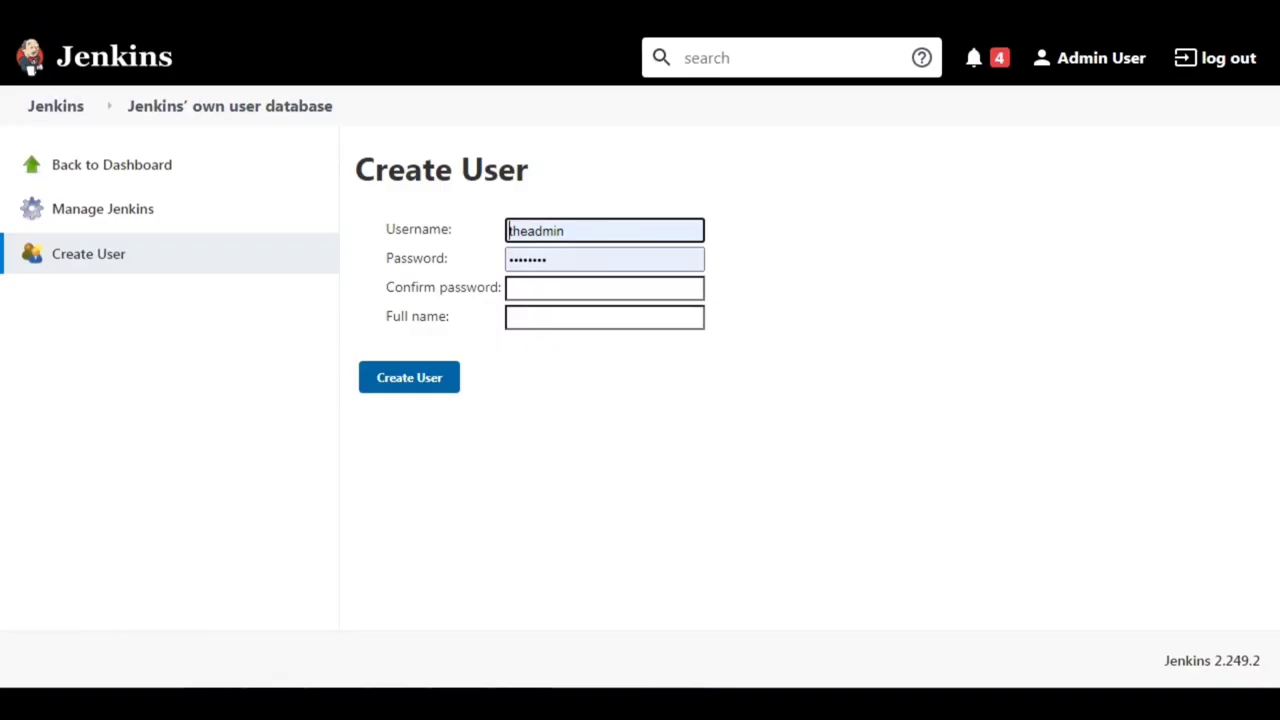
left_click(570, 318)
key("ctrl+v")
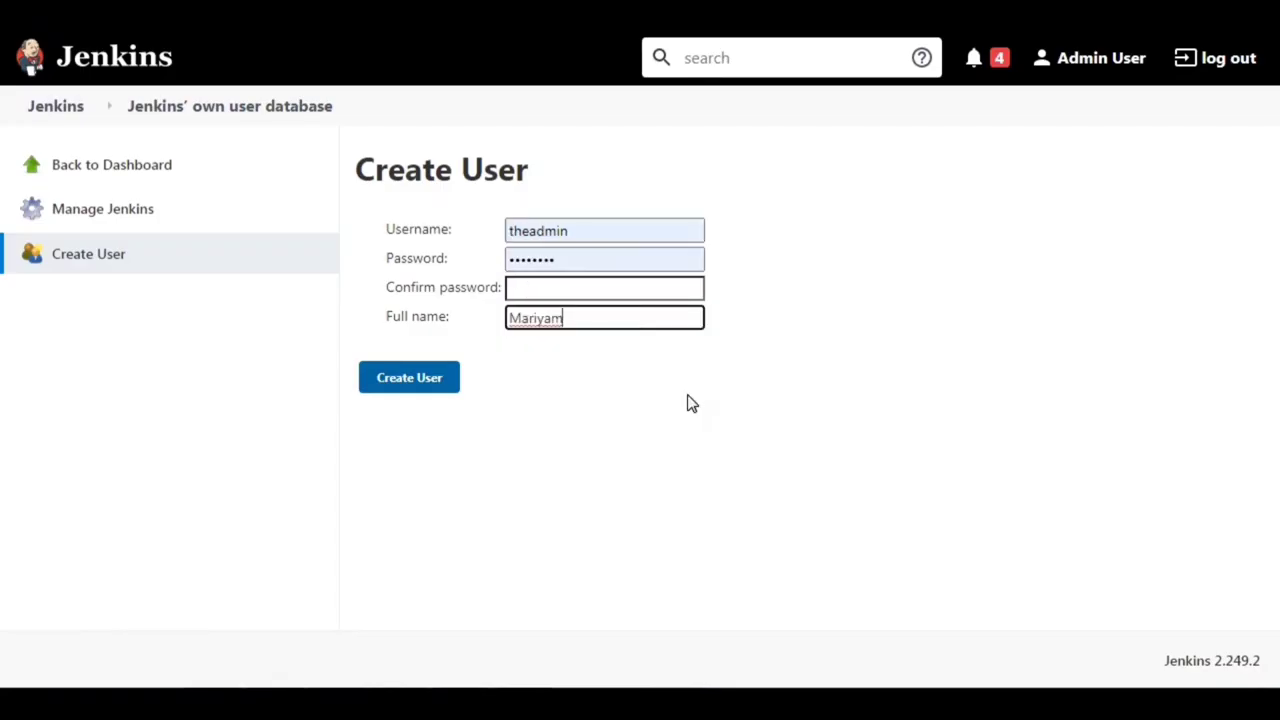
left_click(690, 403)
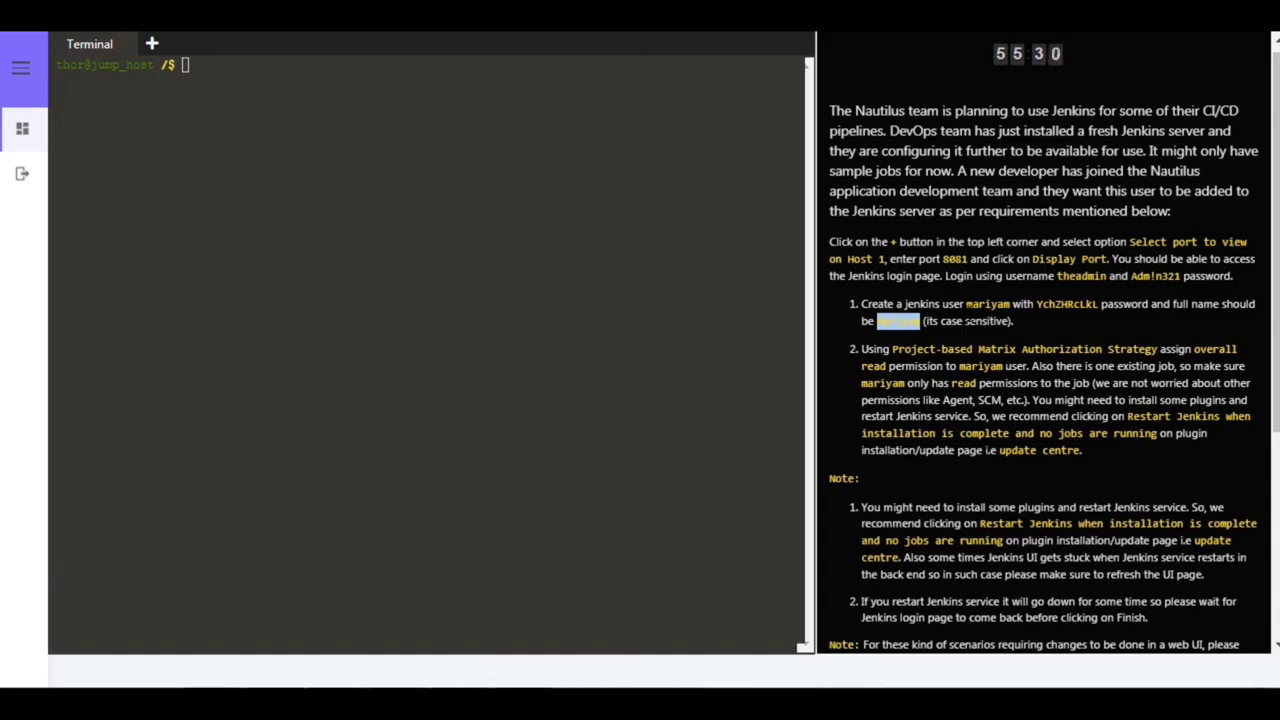
Step: Copy the username mariyam from the task into the Username field
left_click(968, 319)
left_click_drag(984, 304, 1010, 304)
key("ctrl+c")
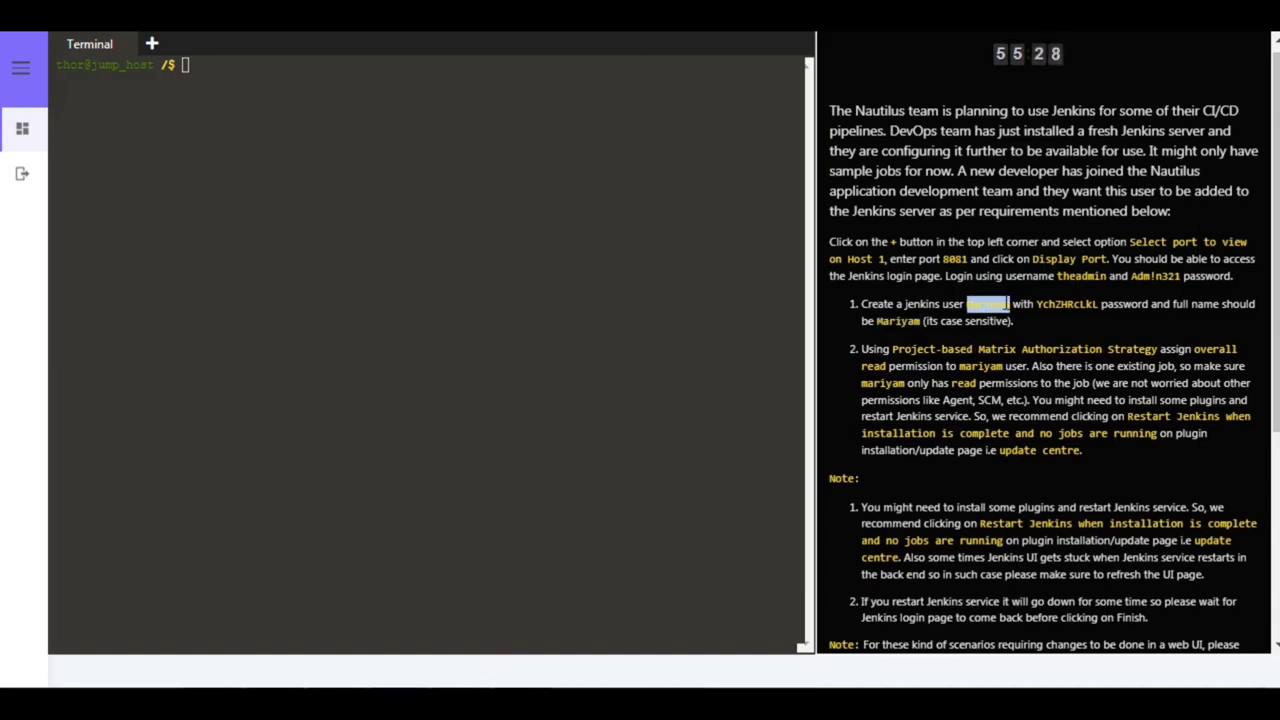
right_click(1005, 305)
left_click(1012, 316)
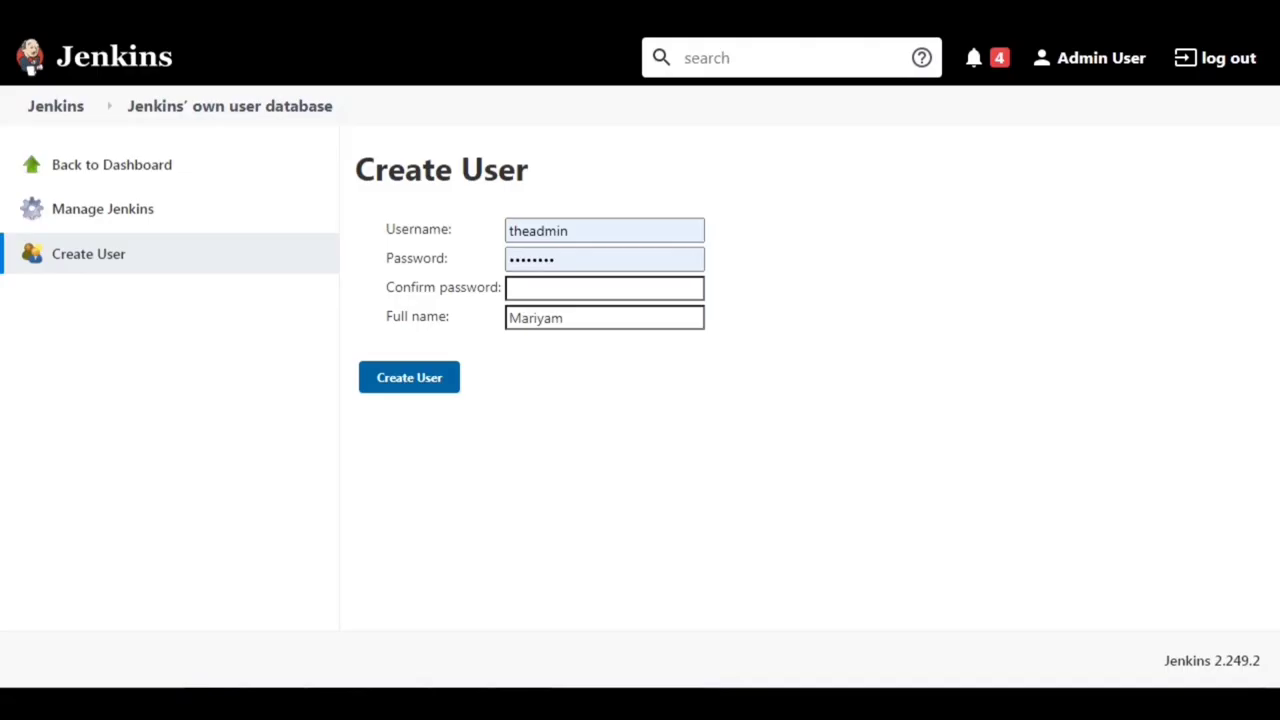
key("ctrl+a")
key("ctrl+v")
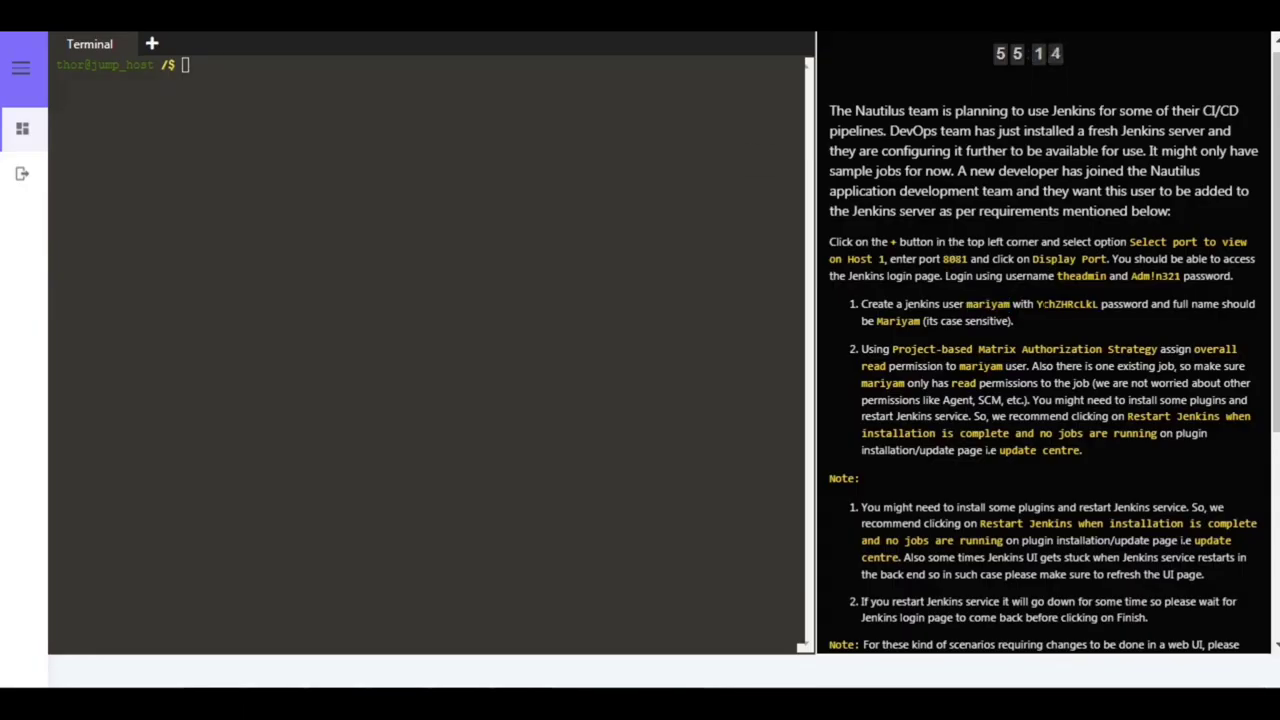
Step: Copy the task's required password into the password fields and create the user
left_click_drag(1043, 305, 1080, 304)
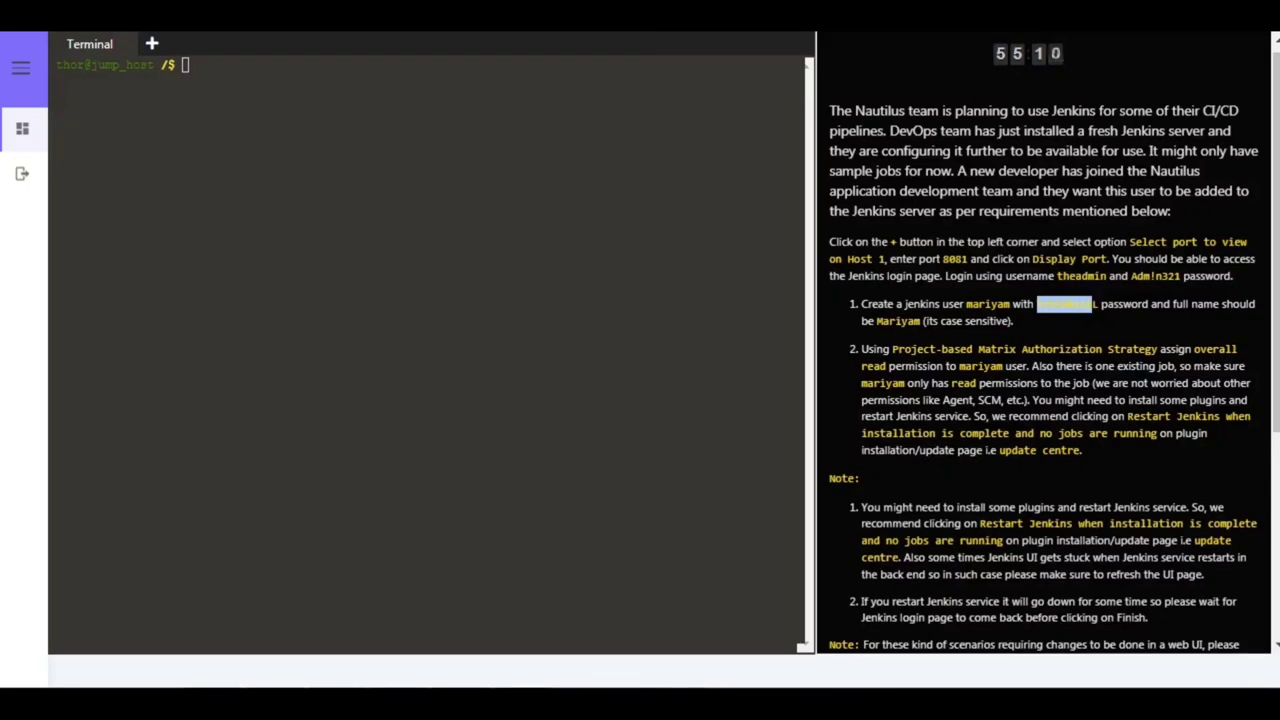
left_click_drag(1097, 304, 1055, 304)
right_click(1043, 305)
left_click(1043, 317)
left_click(1045, 323)
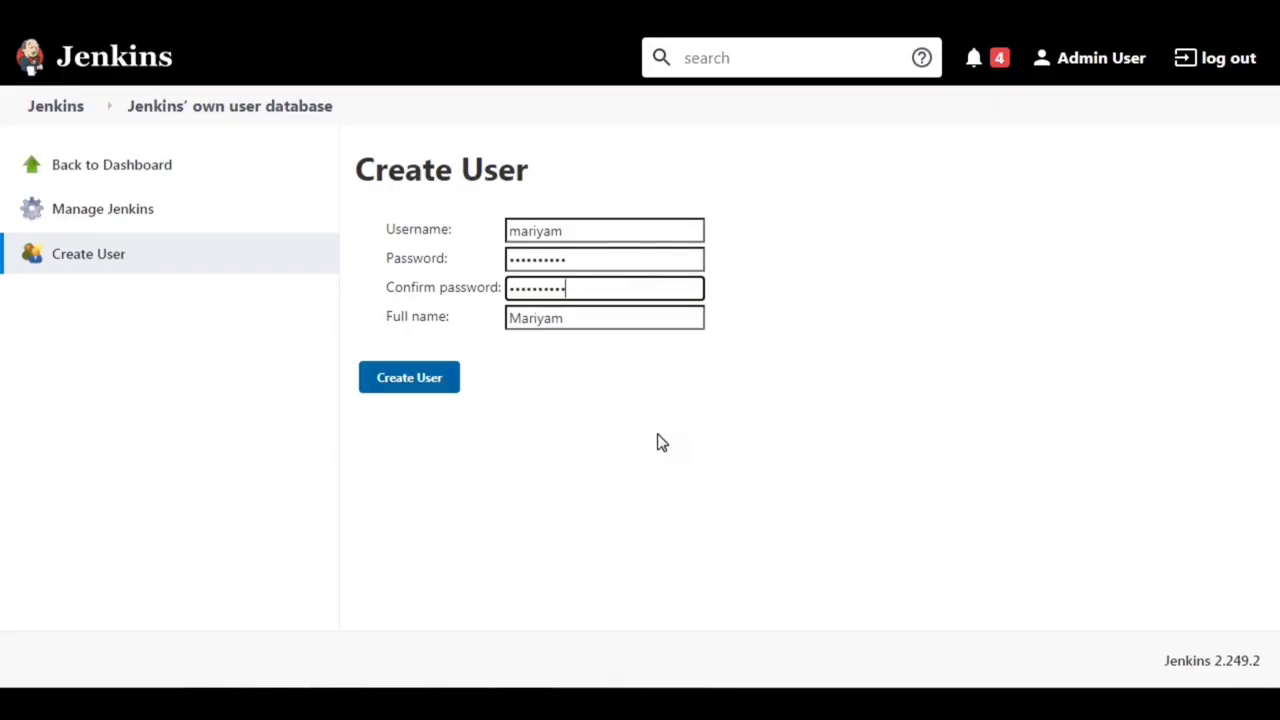
left_click(418, 397)
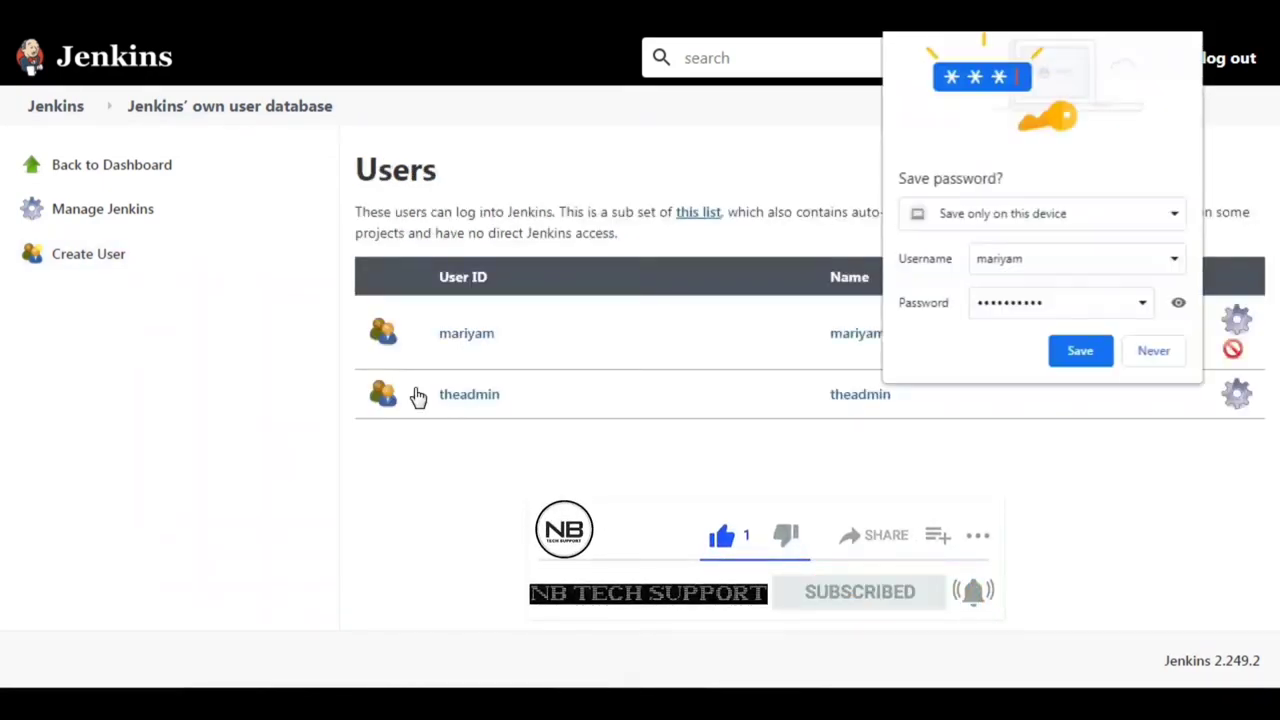
Step: Save the new user's credentials in the browser and return to Manage Jenkins
left_click(1080, 360)
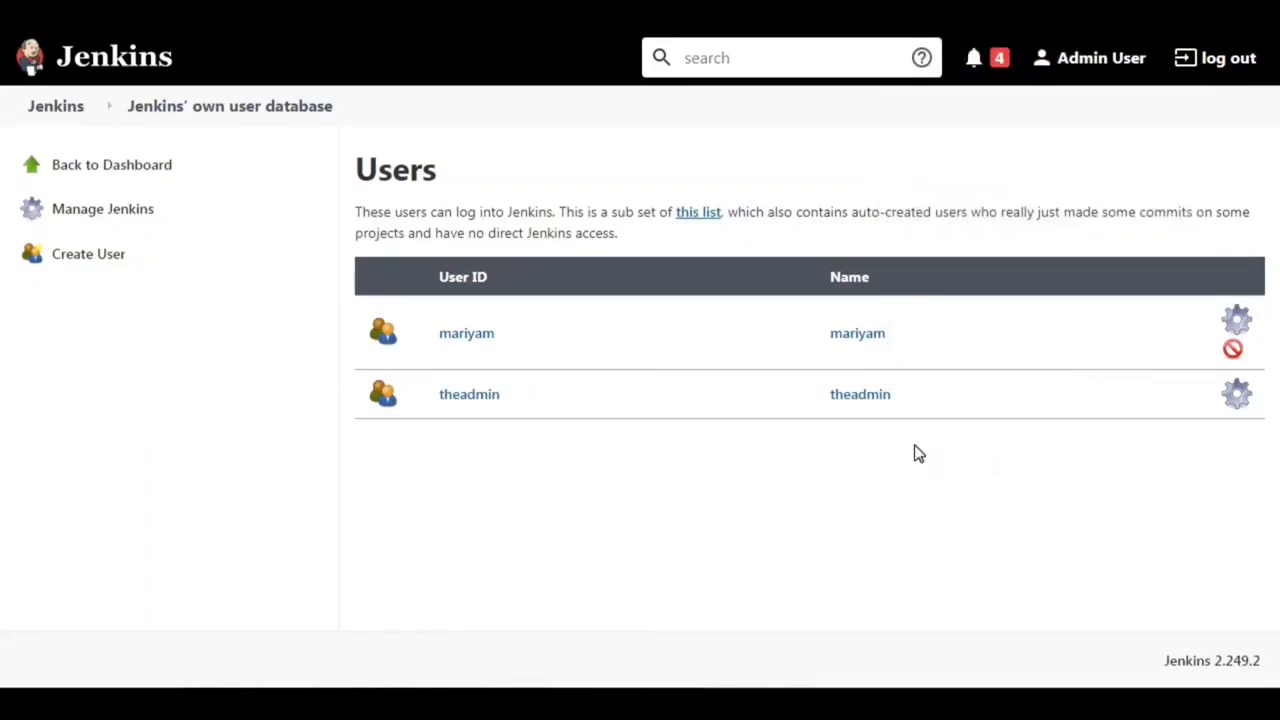
left_click(143, 226)
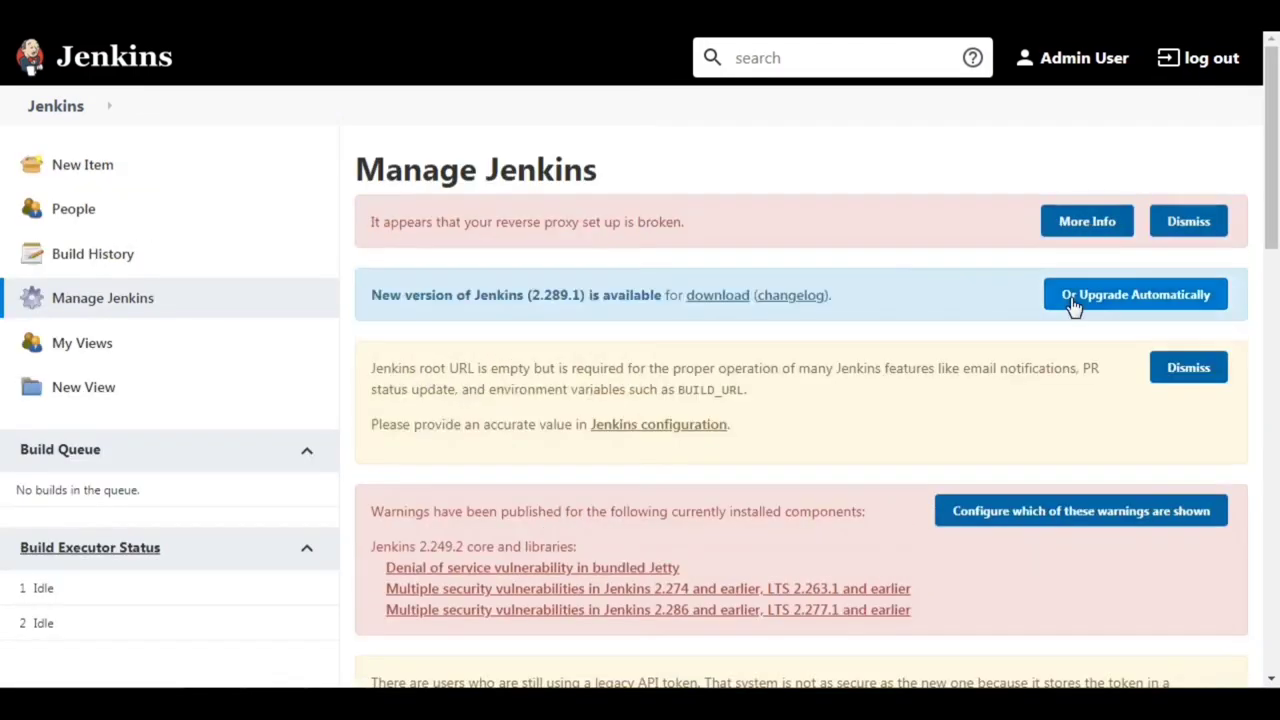
Step: Open Configure Global Security and review the Authorization section's available strategies
left_click_drag(1277, 177, 1277, 345)
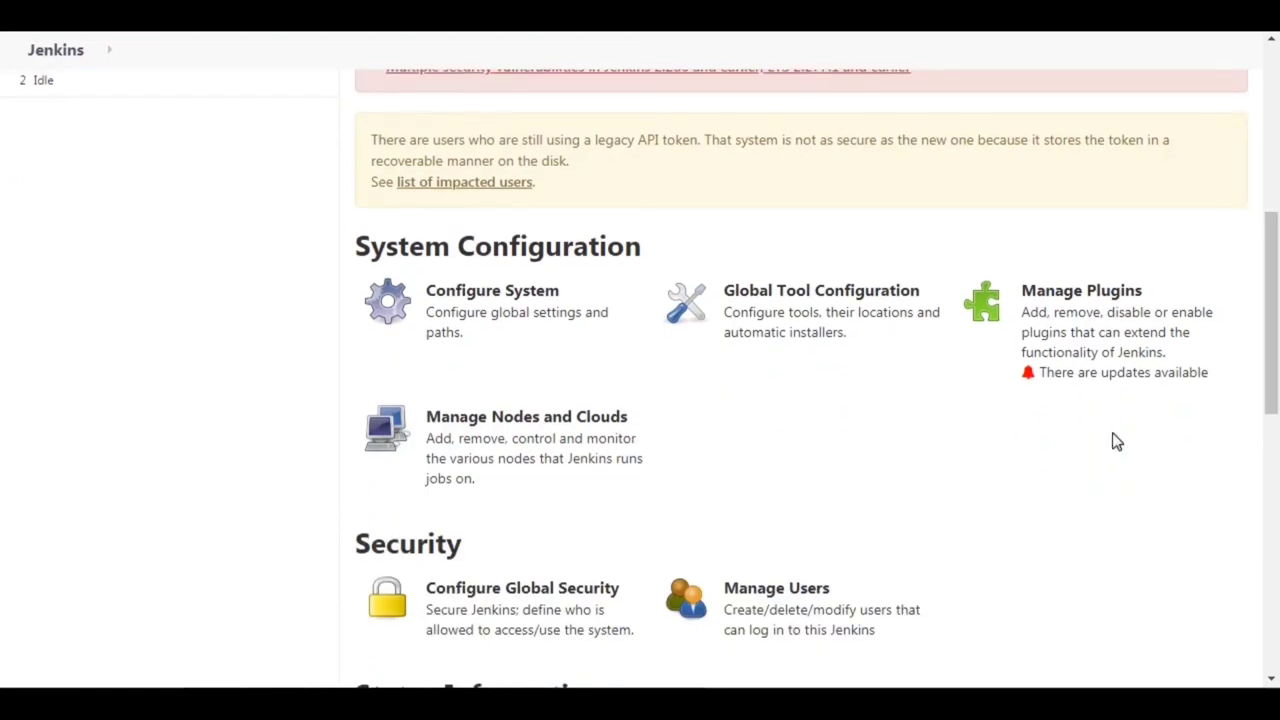
left_click_drag(1277, 337, 1277, 393)
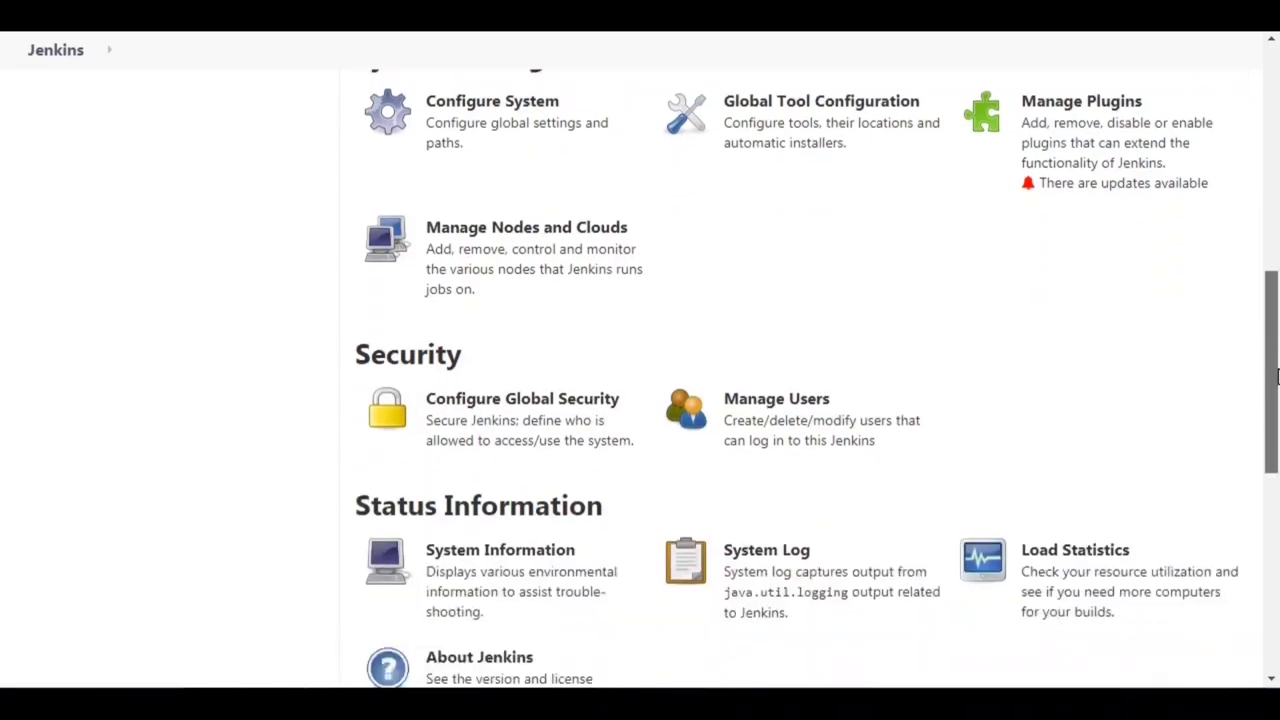
left_click(607, 404)
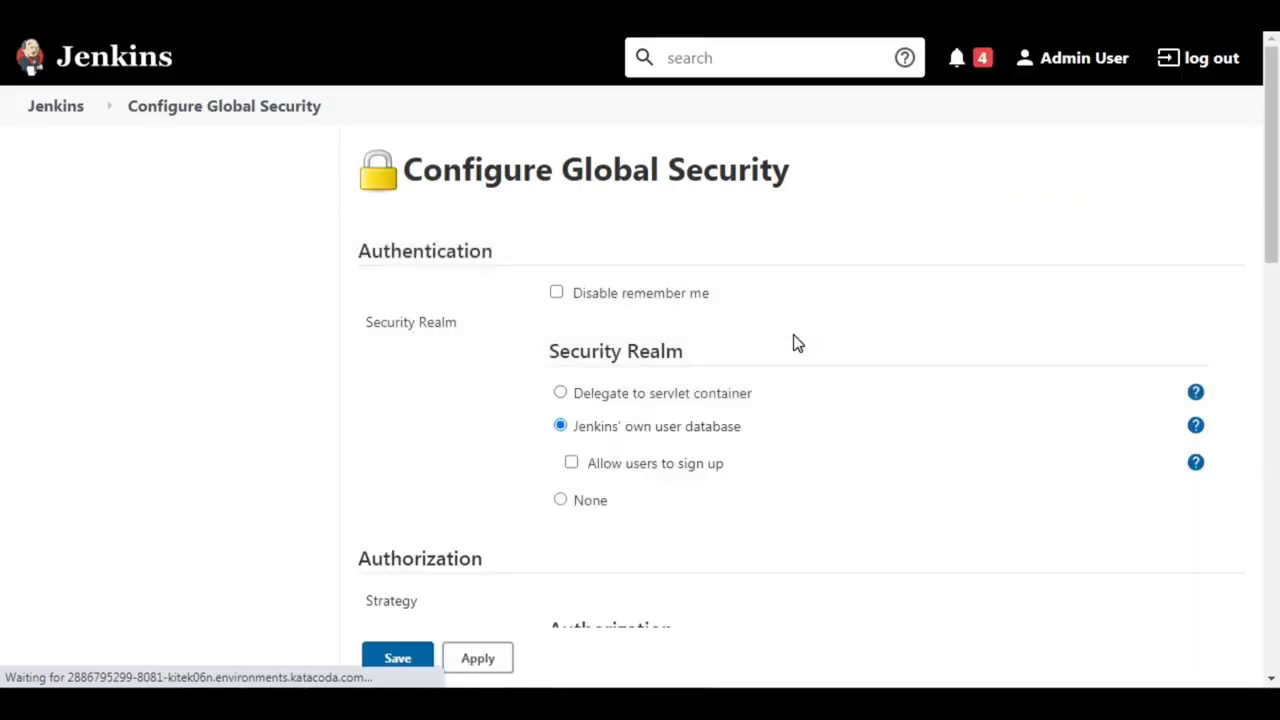
left_click_drag(1277, 170, 1277, 293)
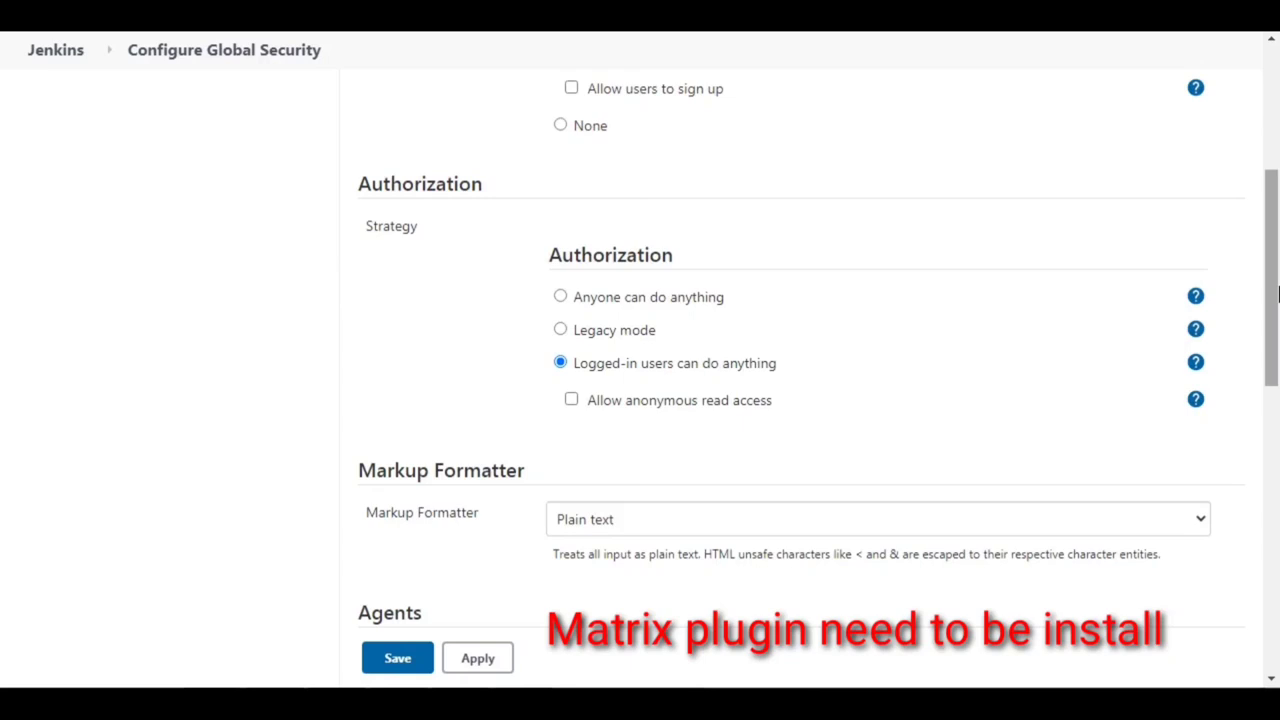
left_click_drag(1277, 291, 1277, 306)
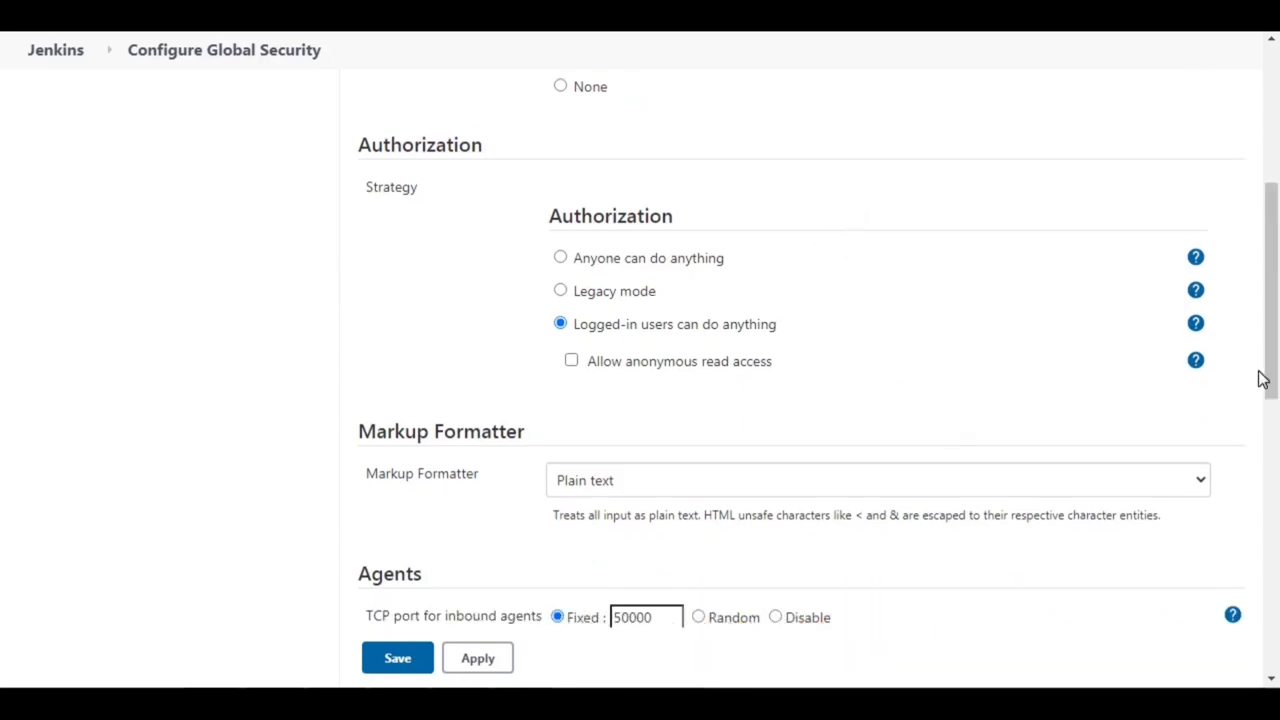
left_click_drag(1269, 297, 1266, 66)
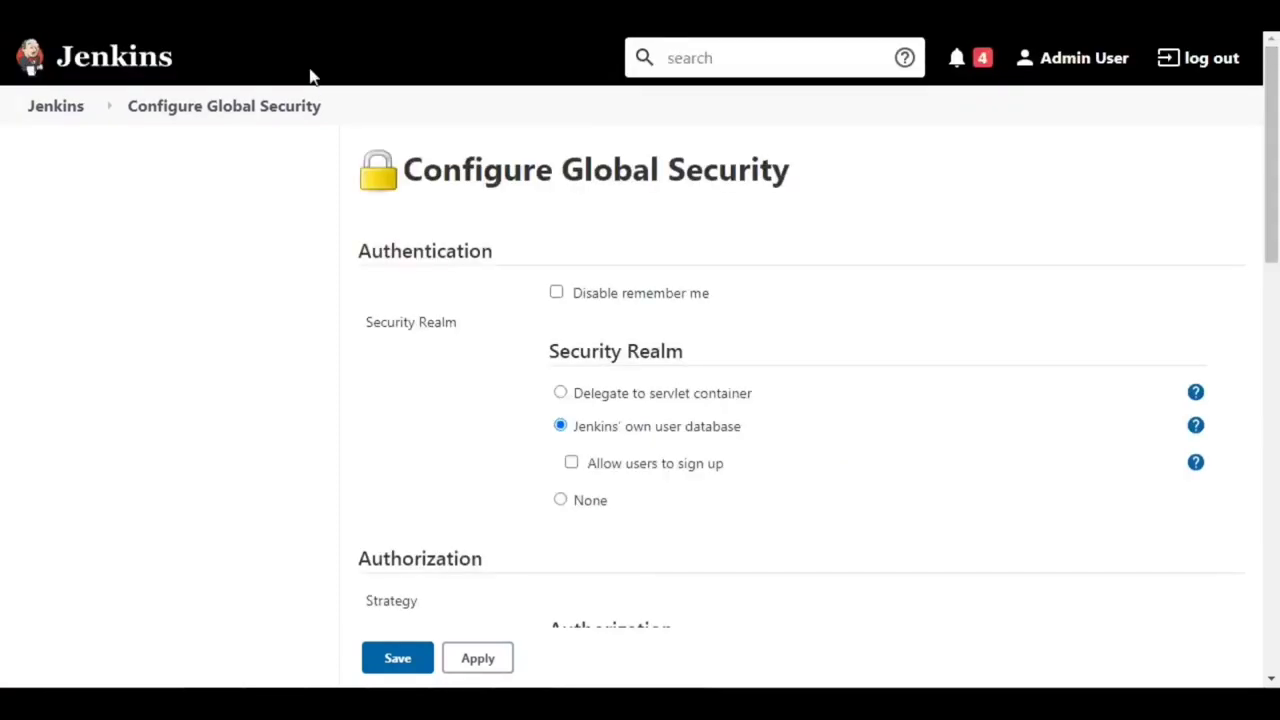
Step: Search available plugins for 'matrix' and mark Matrix Authorization Strategy for install after restart
left_click(49, 110)
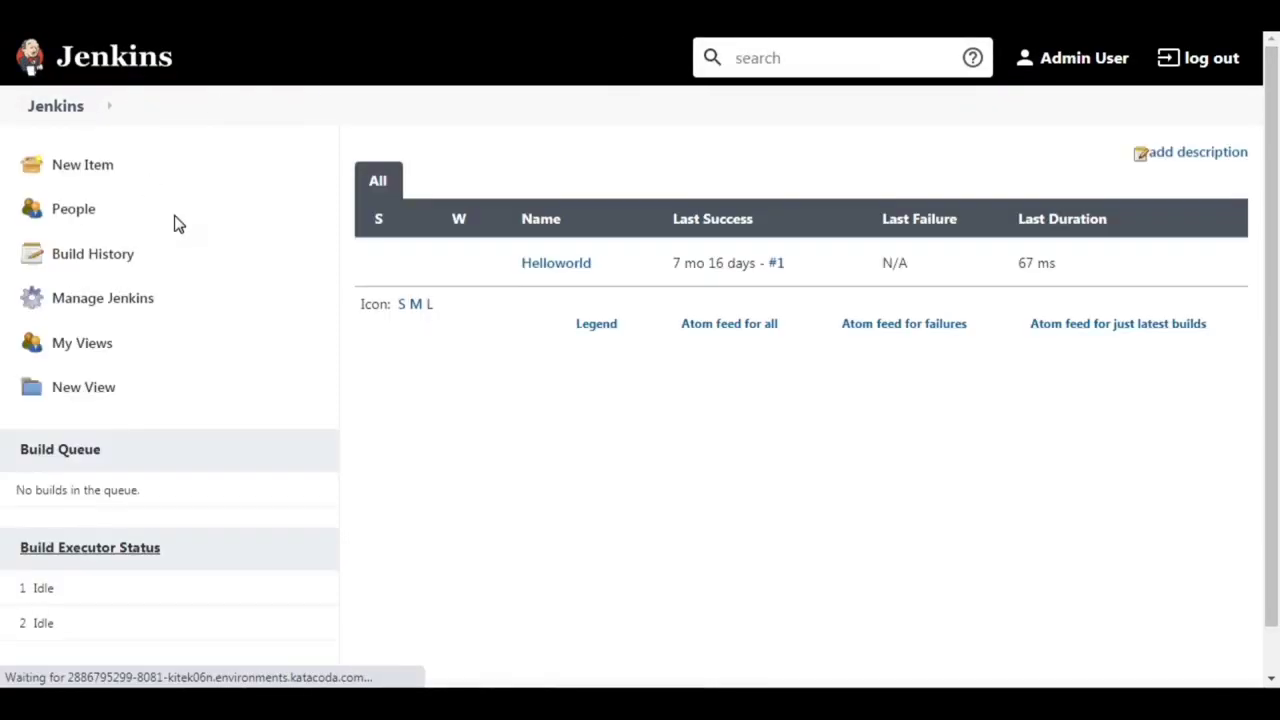
left_click(104, 300)
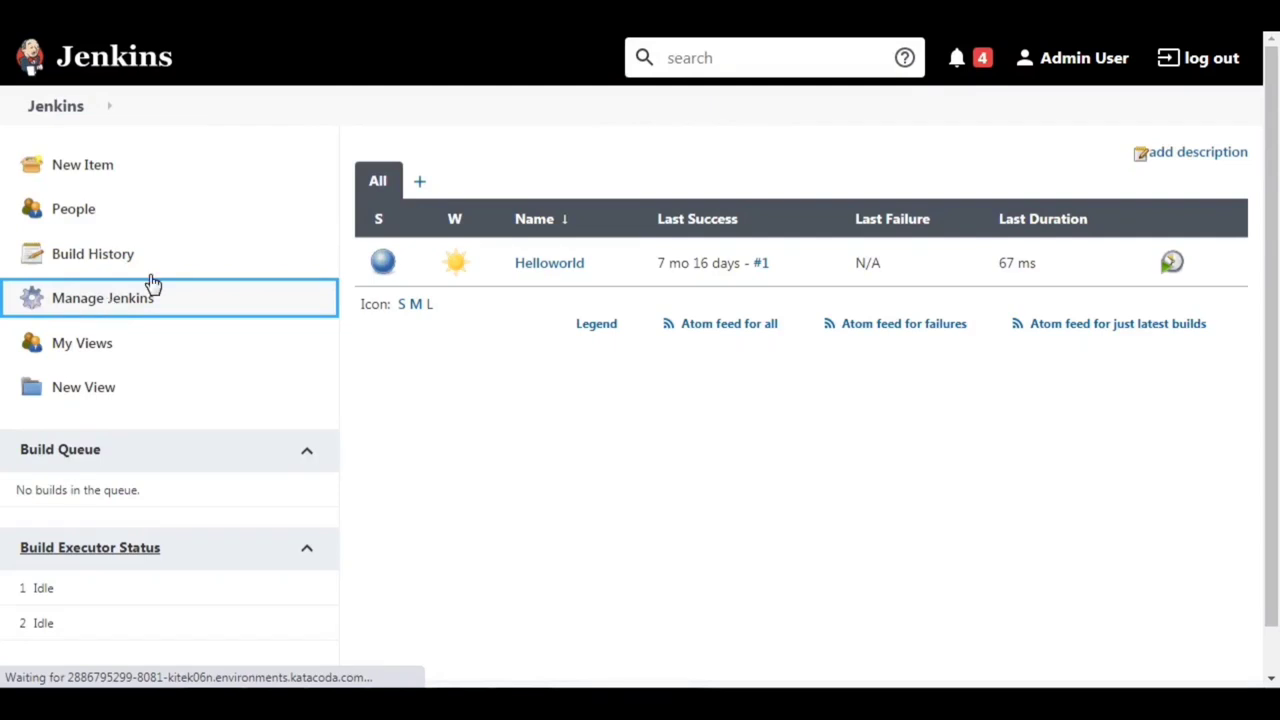
scroll(1273, 375, "down", 2)
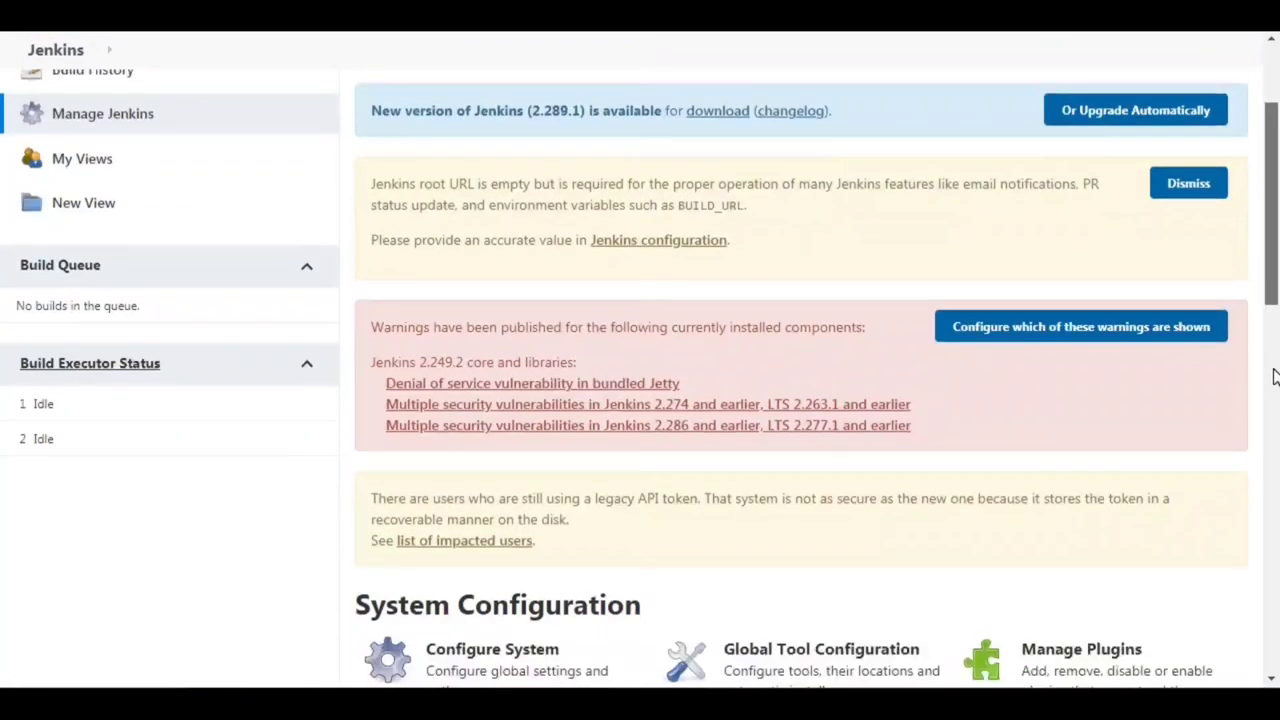
scroll(1273, 375, "down", 4)
left_click(1092, 270)
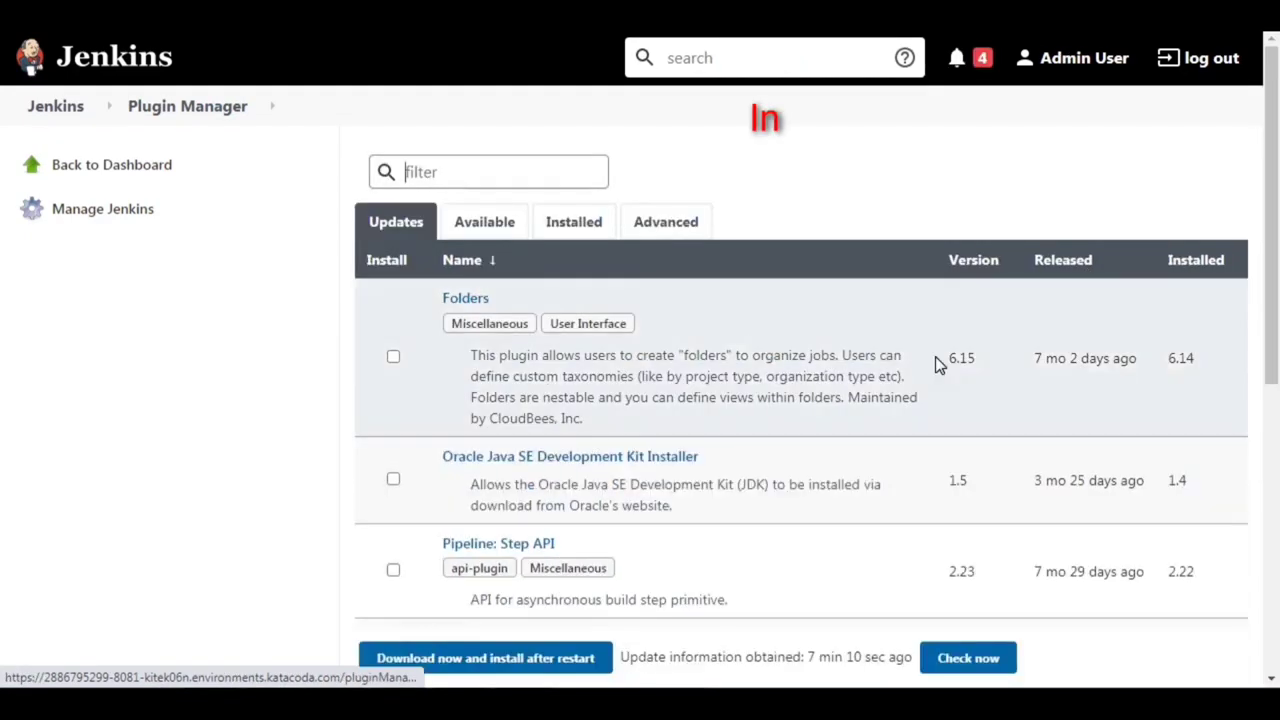
left_click(490, 226)
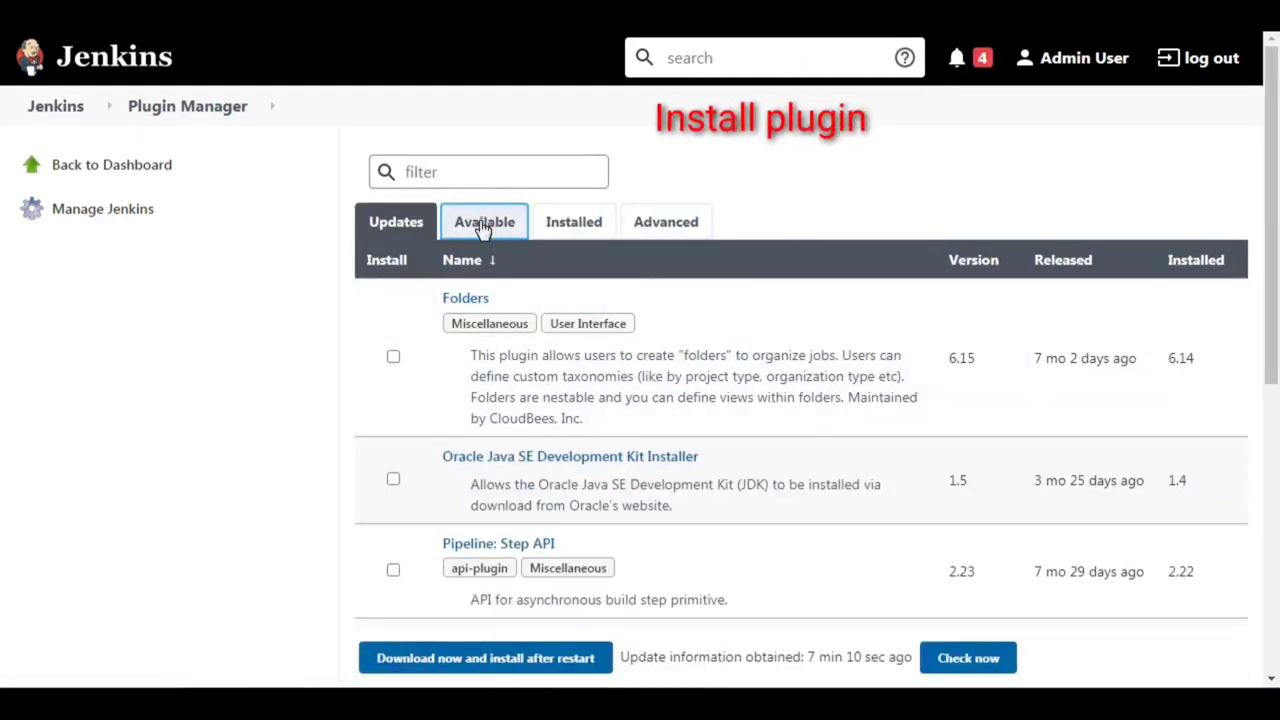
left_click(482, 228)
left_click(481, 172)
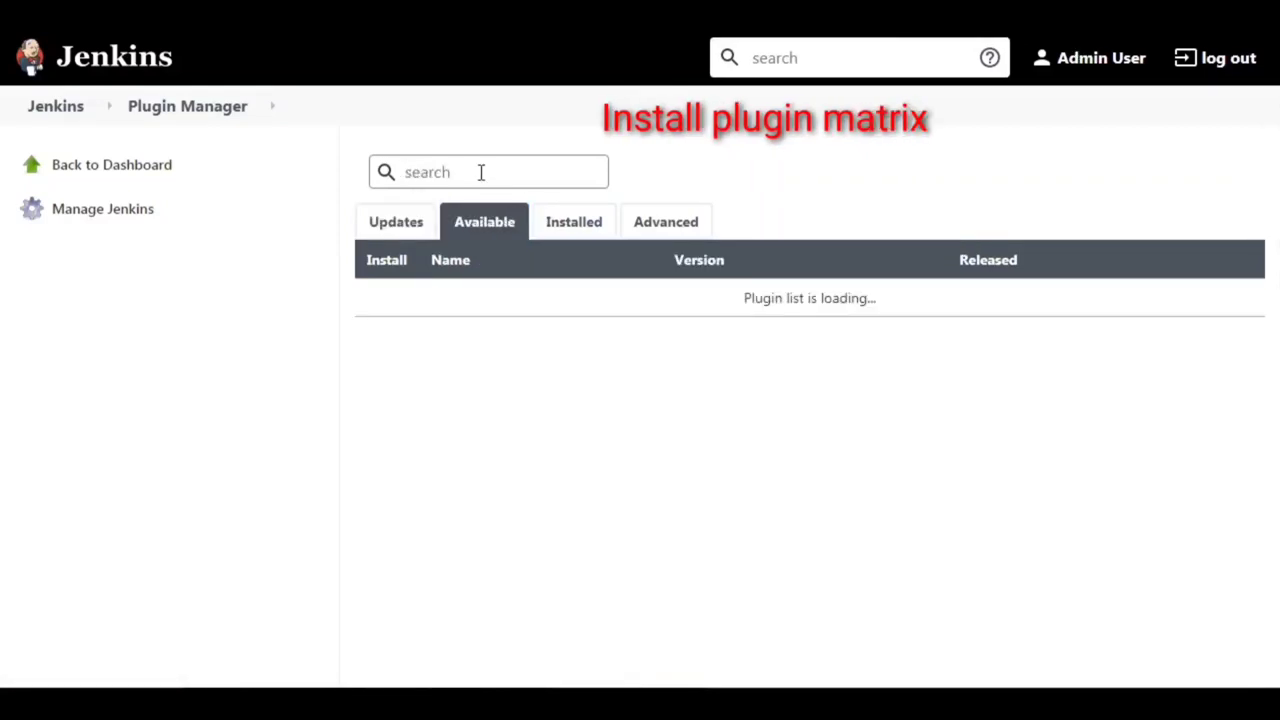
type("matrix")
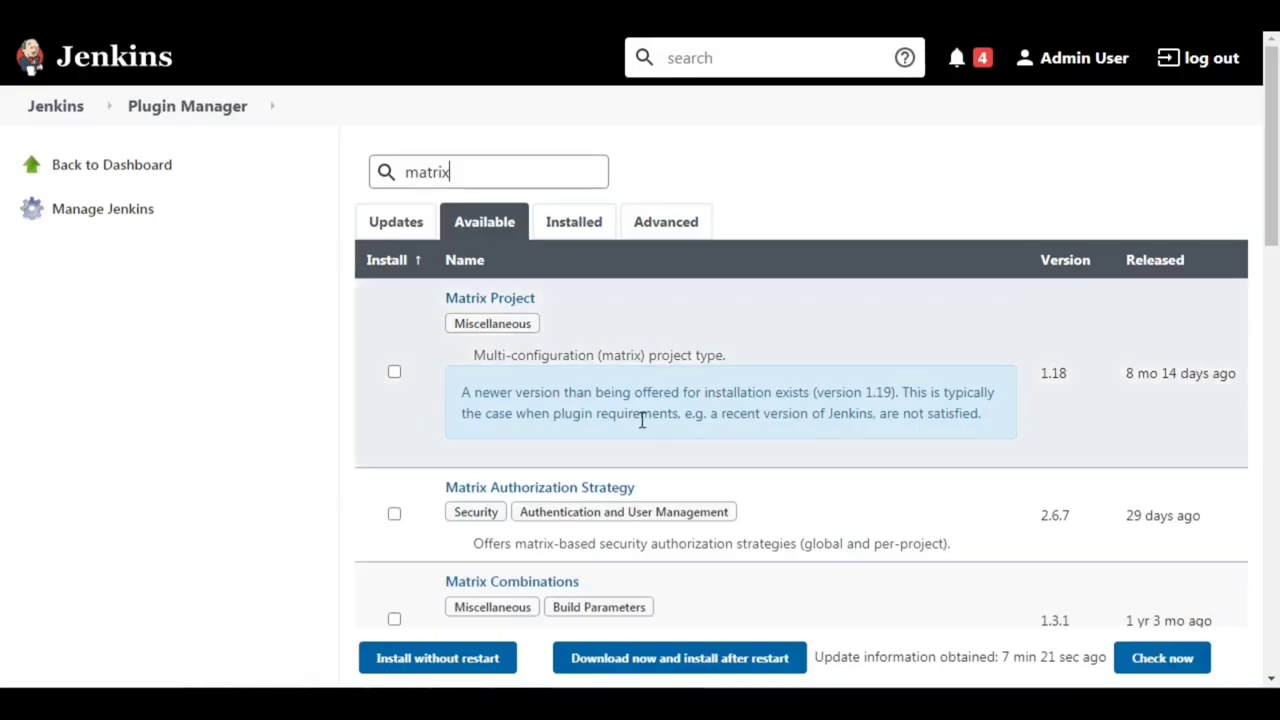
left_click(394, 513)
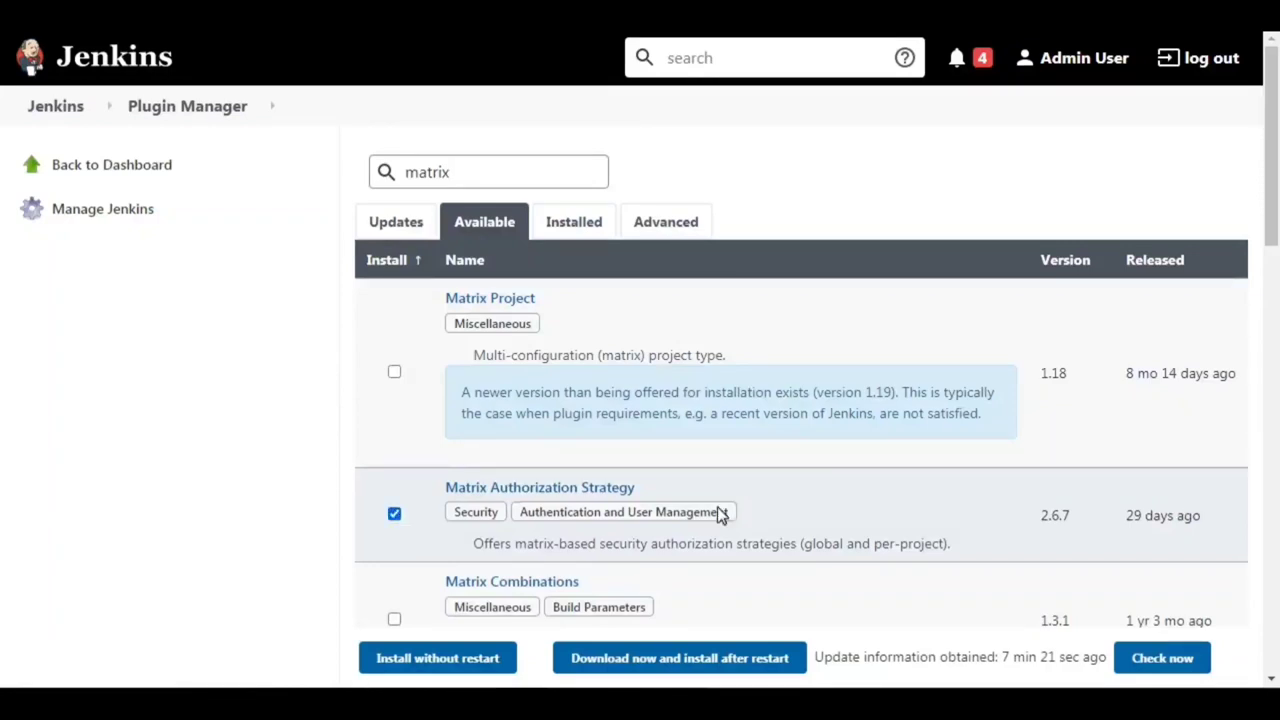
left_click_drag(1273, 205, 1275, 268)
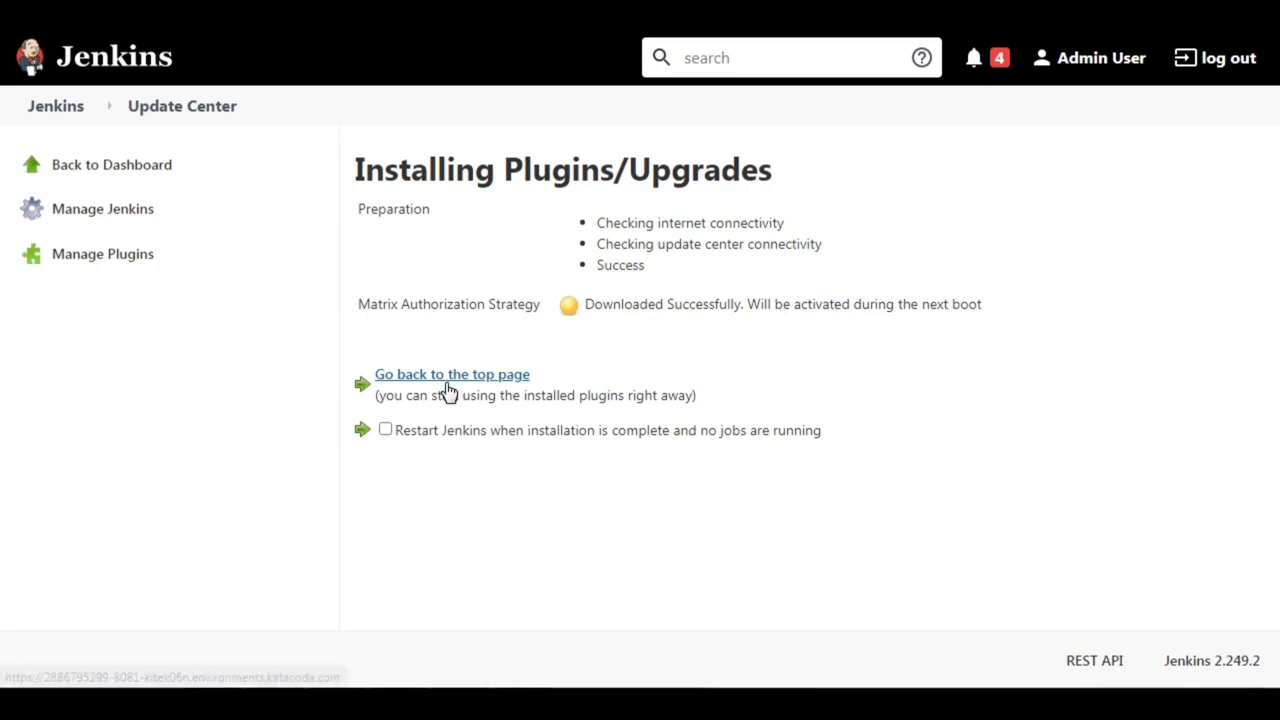
Step: Restart Jenkins after installation, reload it on port 8081, and sign in as administrator
left_click(386, 430)
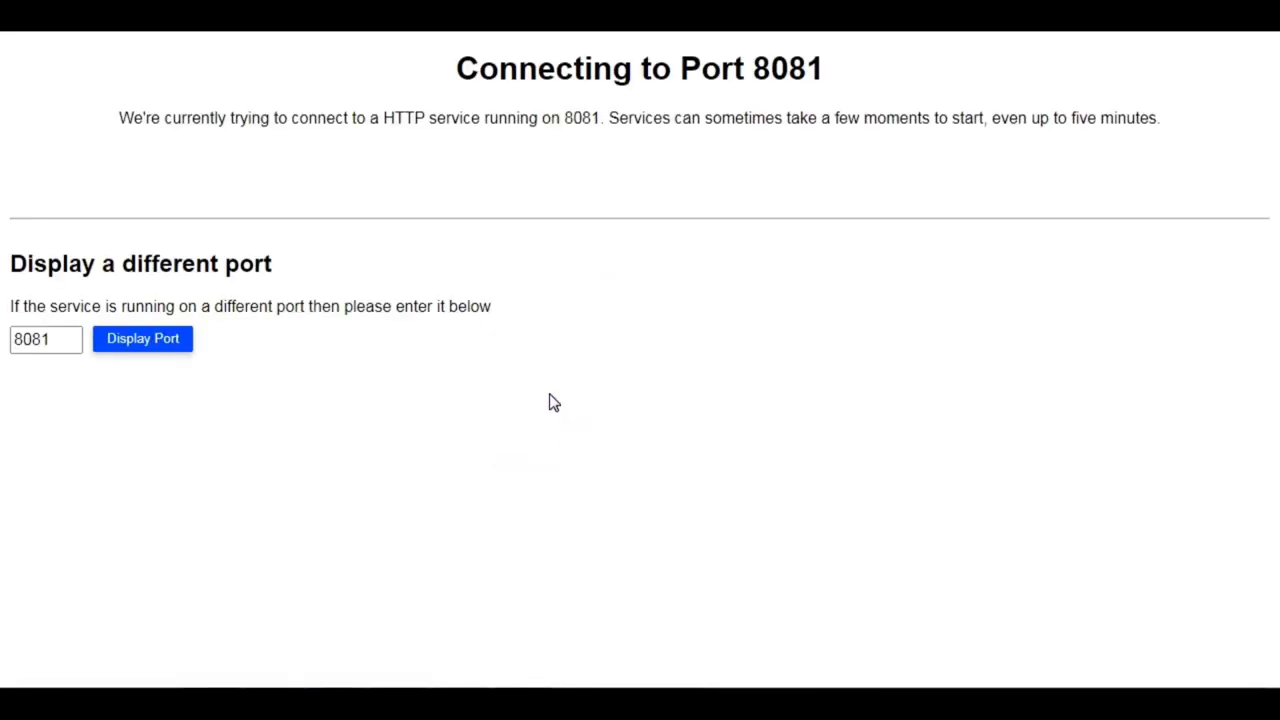
left_click(180, 340)
left_click(145, 341)
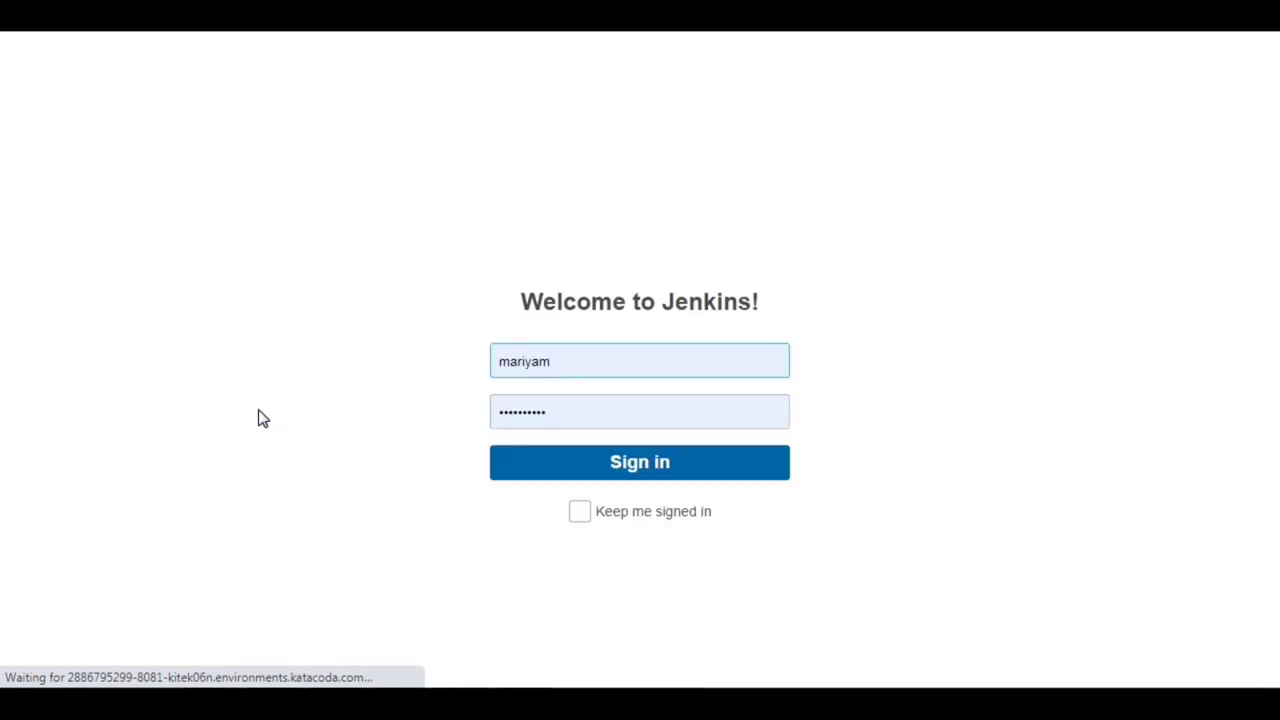
left_click(548, 470)
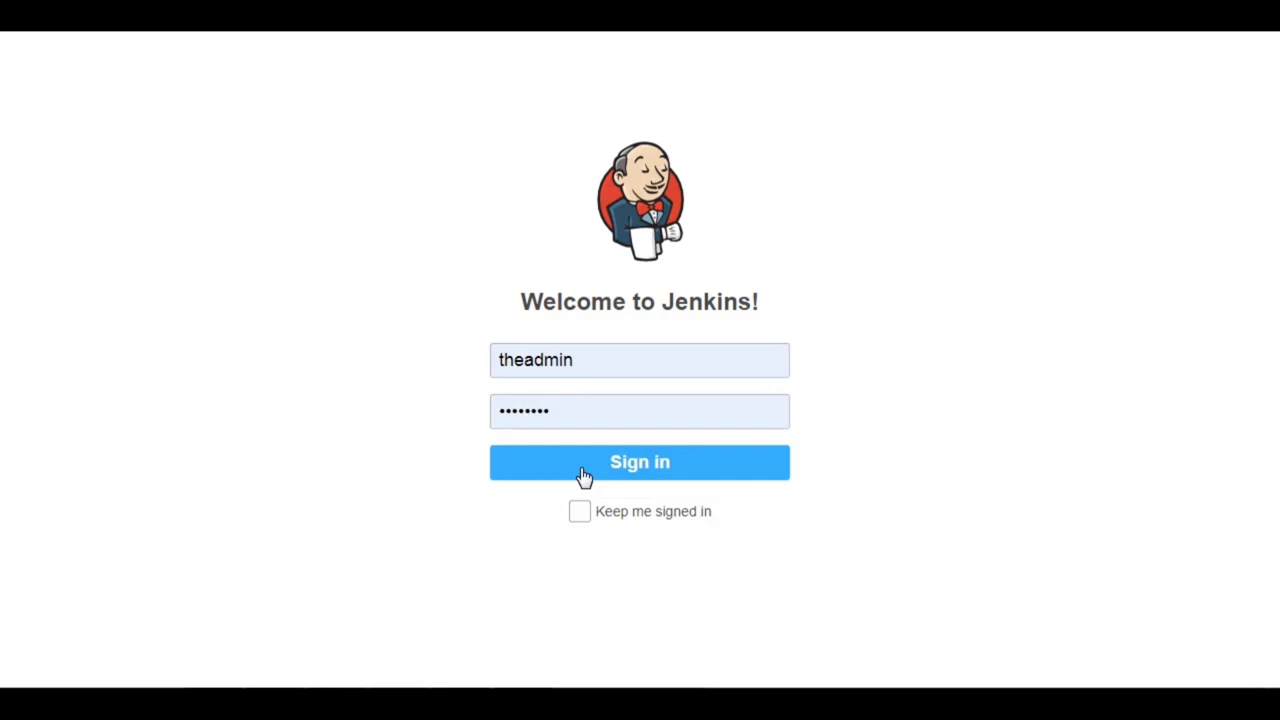
left_click(585, 478)
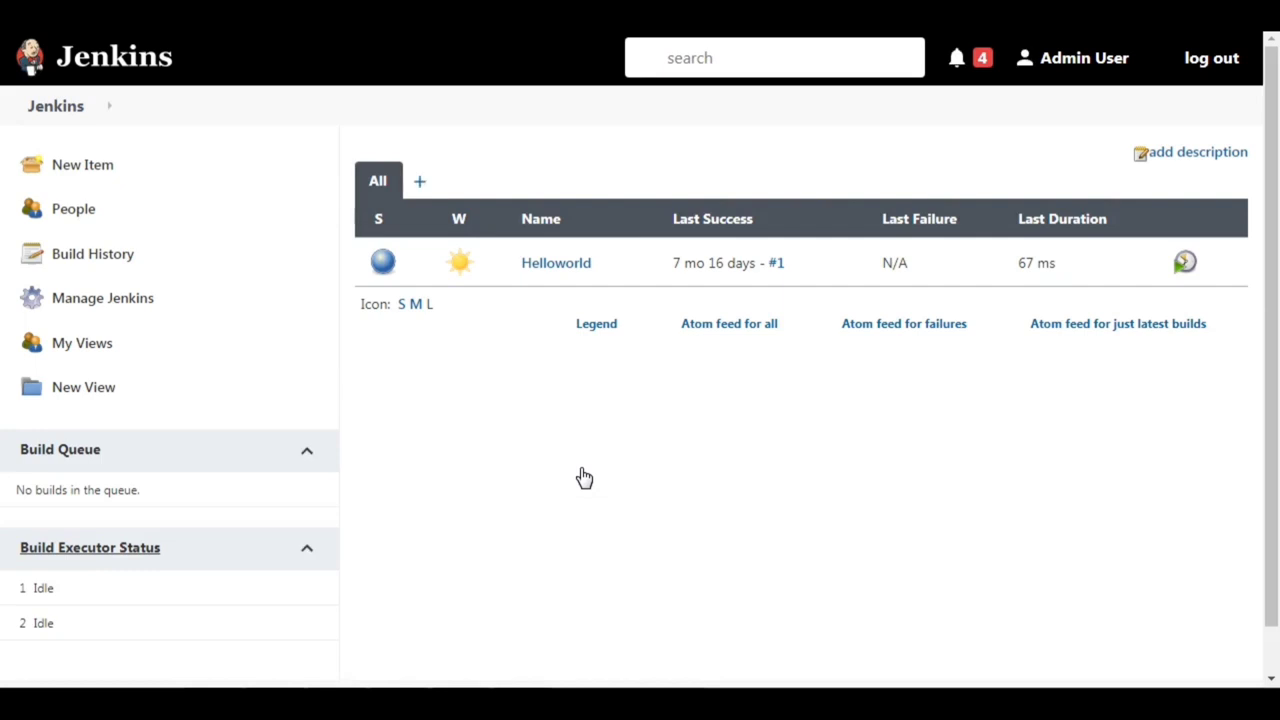
Step: Switch authorization to Matrix-based security in Configure Global Security
left_click(139, 309)
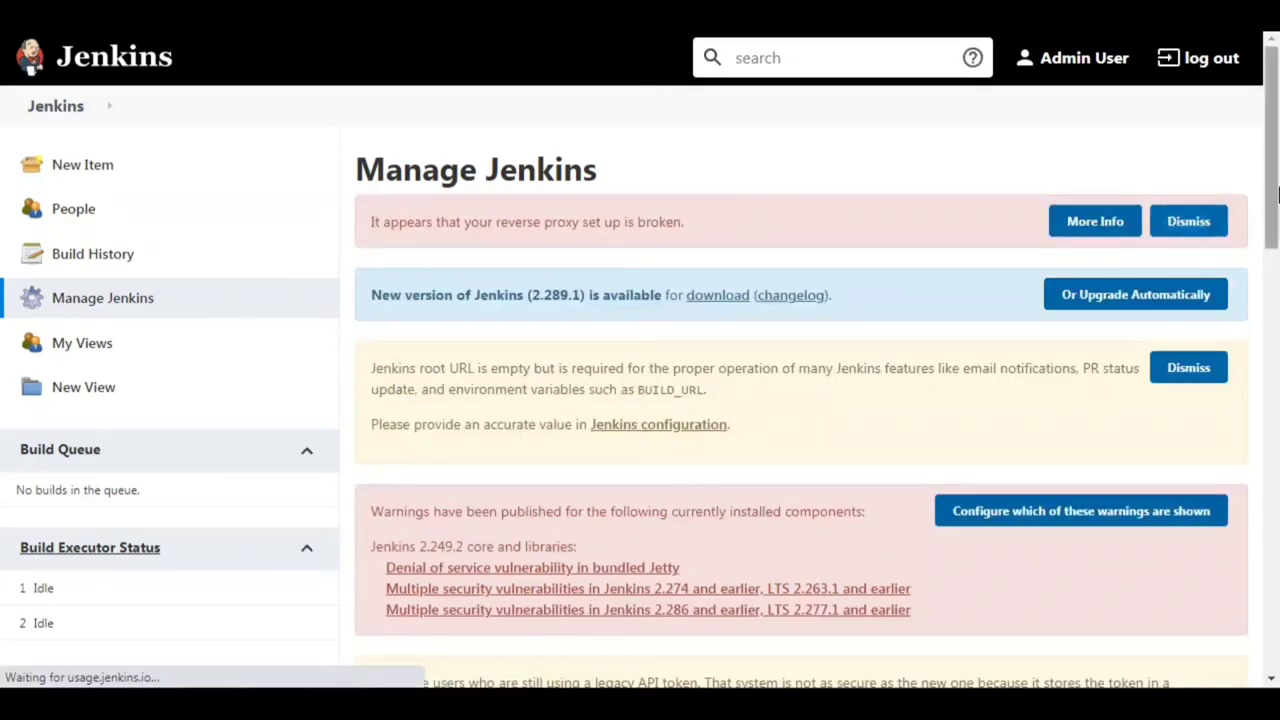
scroll(826, 402, "down", 6)
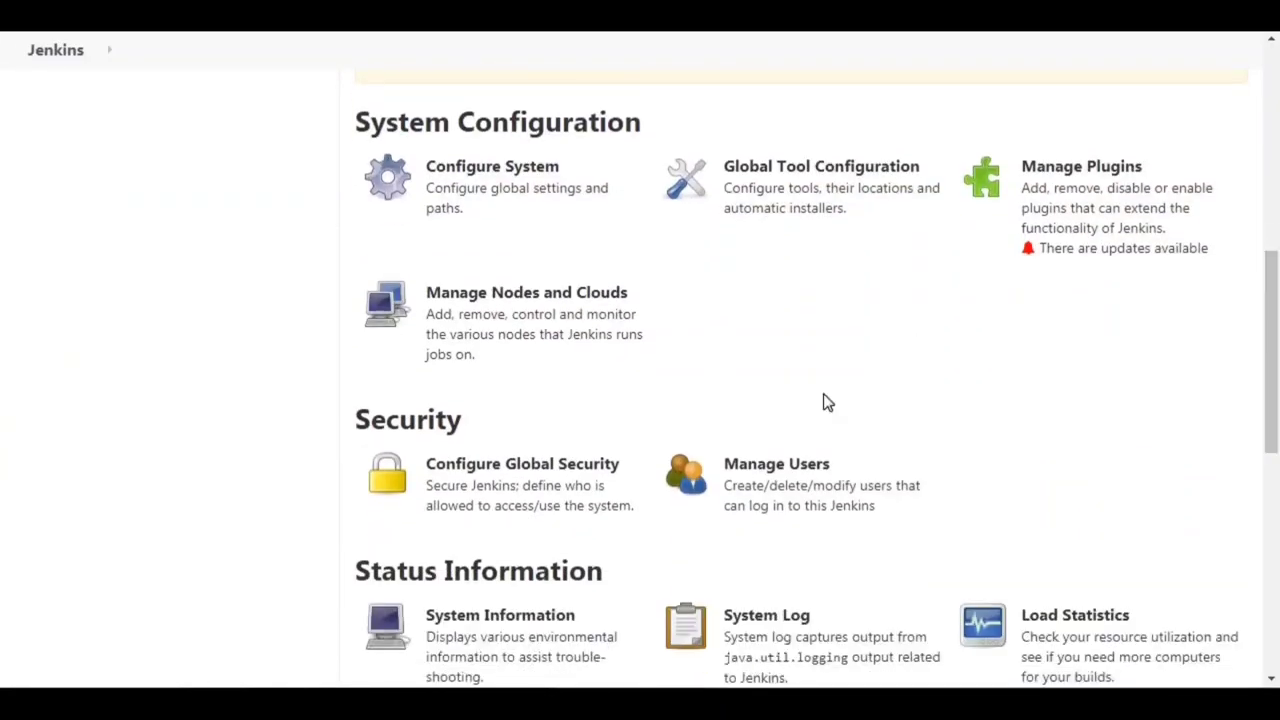
left_click(590, 483)
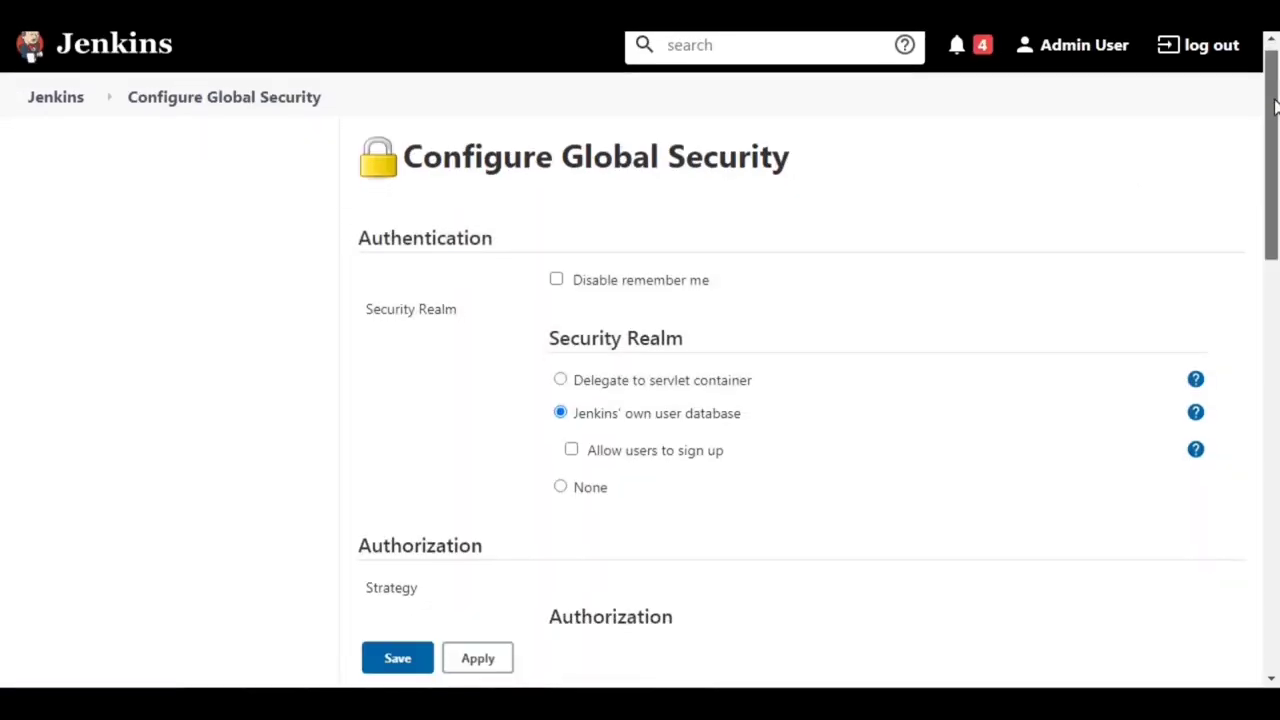
left_click_drag(1275, 105, 1277, 203)
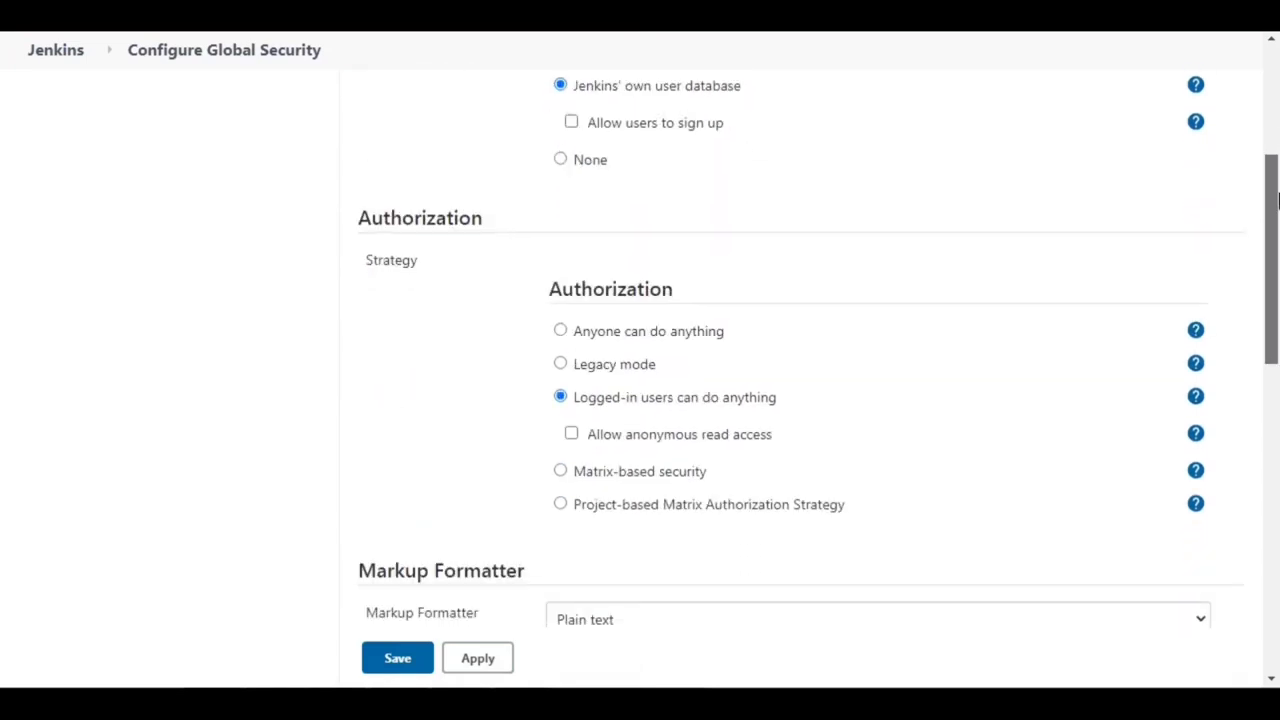
left_click(561, 476)
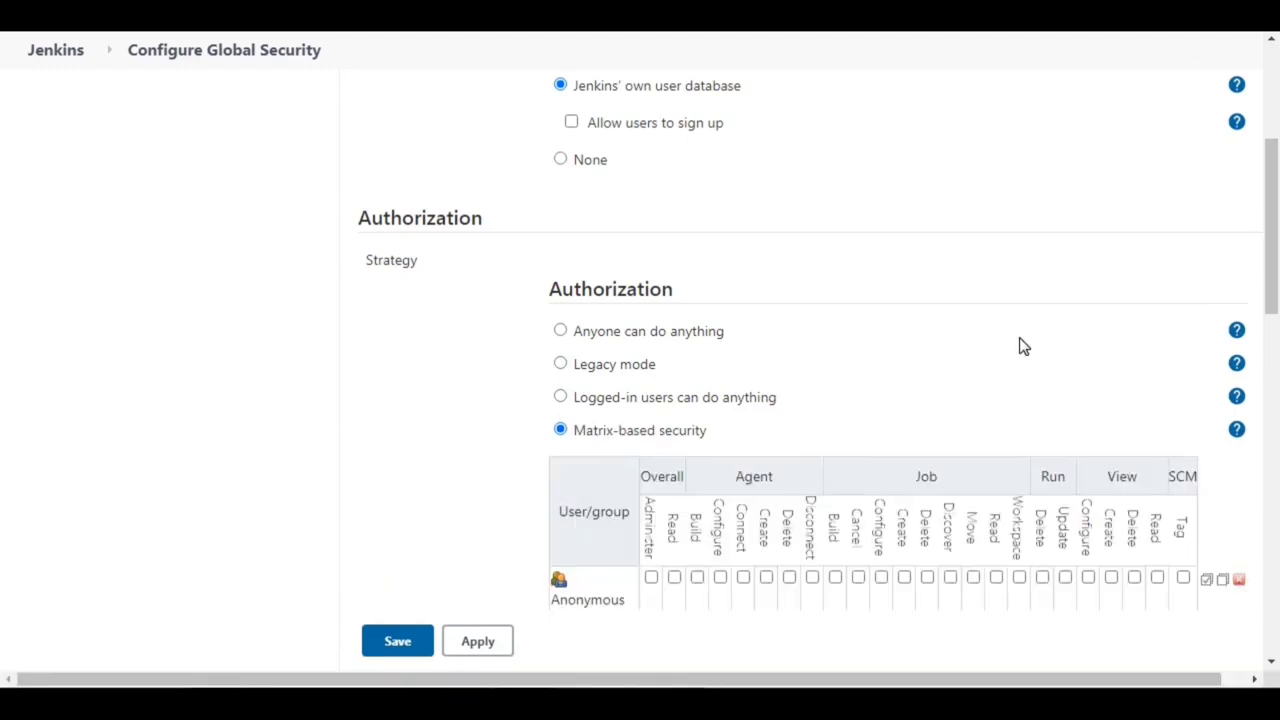
left_click_drag(1277, 268, 1277, 345)
Step: Add the user mariyam as a row in the permission matrix
left_click(697, 466)
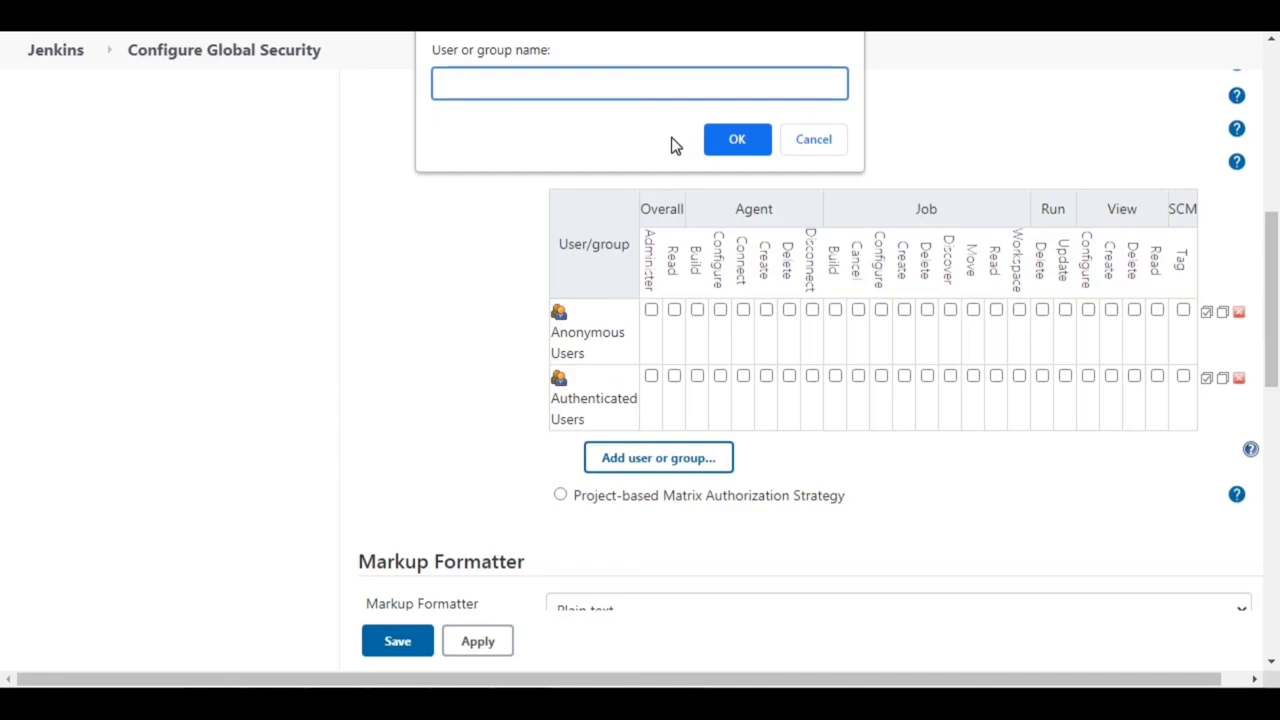
type("mariyam")
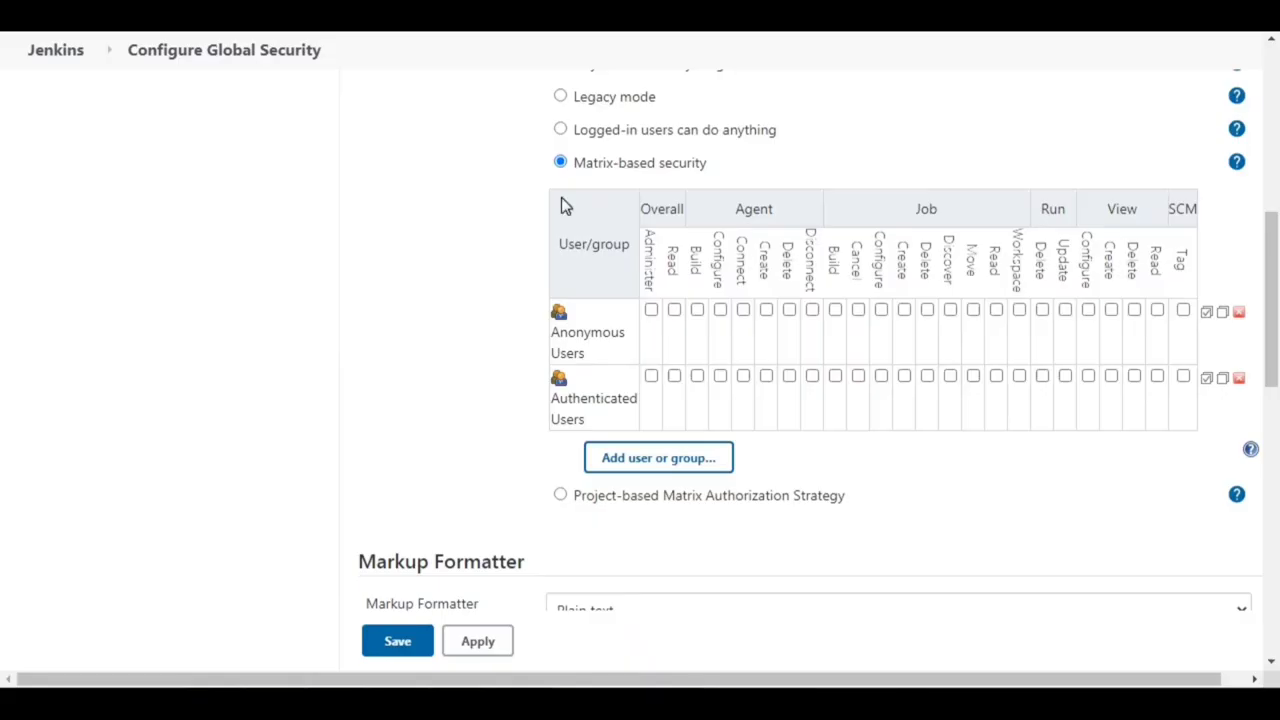
left_click(626, 461)
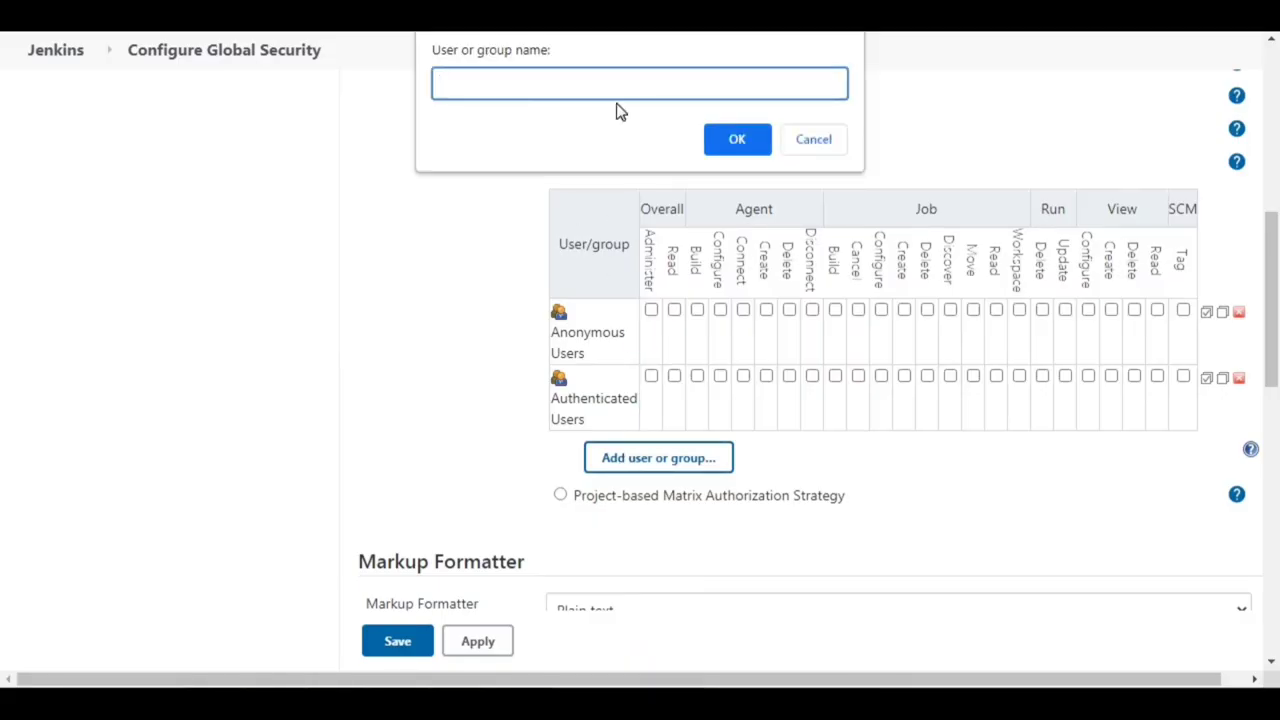
type("mariyam")
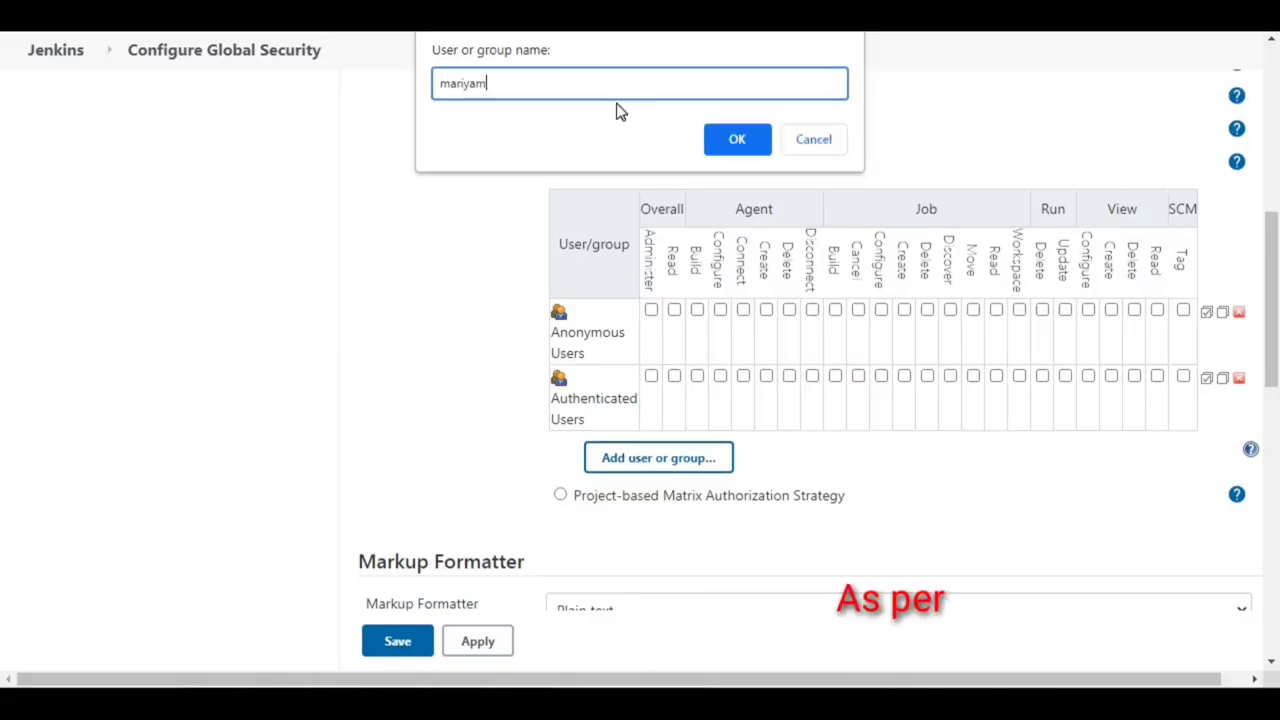
left_click(716, 140)
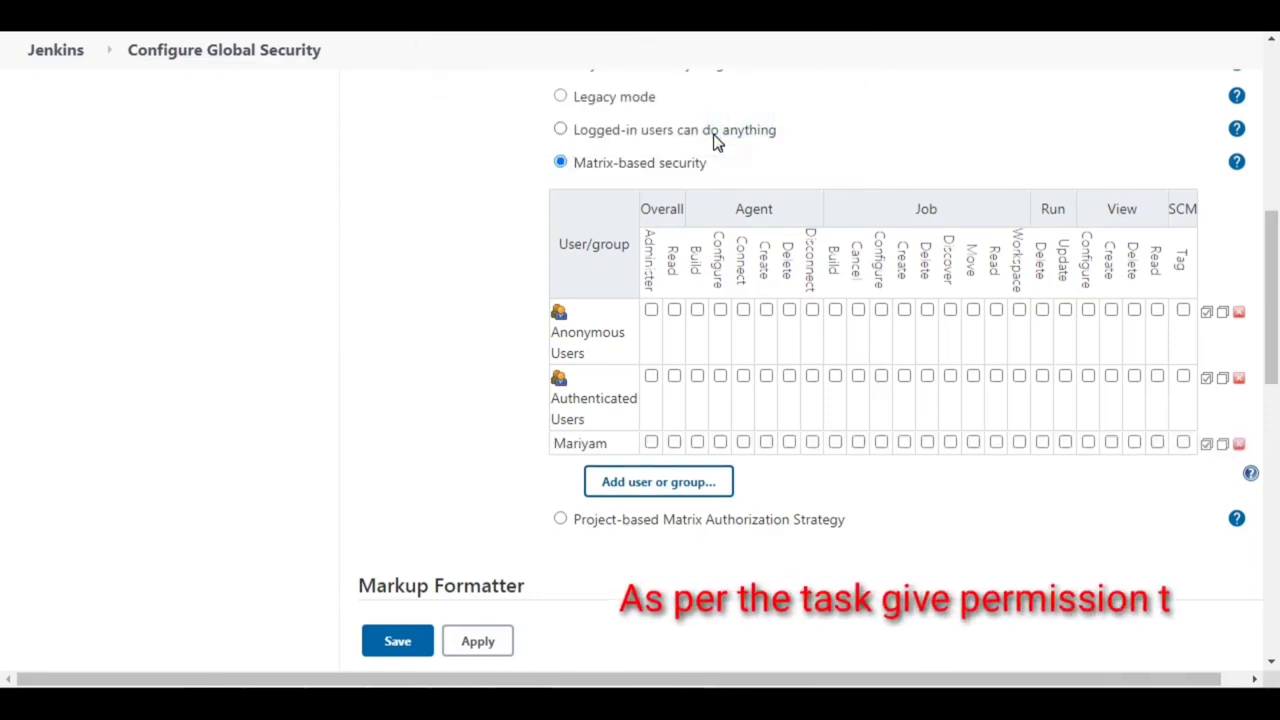
Step: Grant mariyam only Overall Read and Job Read, then save the security settings
left_click(674, 443)
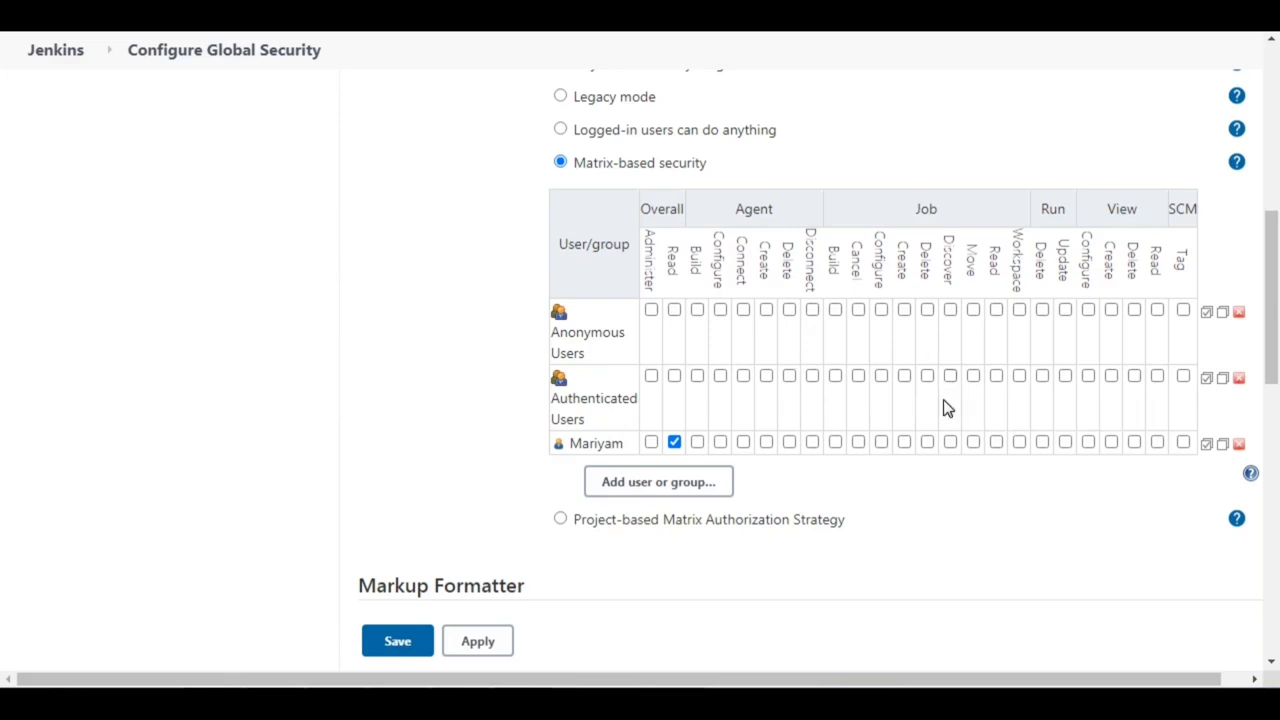
left_click(996, 444)
left_click(400, 642)
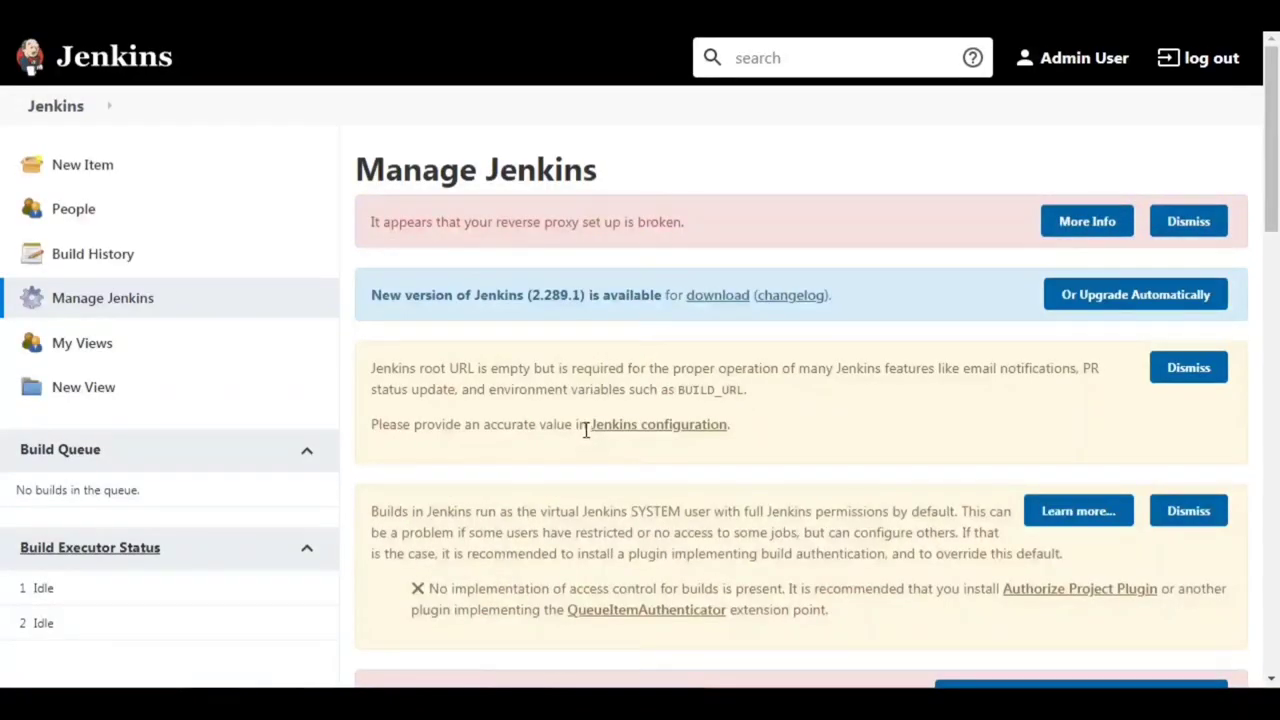
Step: Log out, sign in as mariyam, and open Helloworld build #1
left_click(1214, 68)
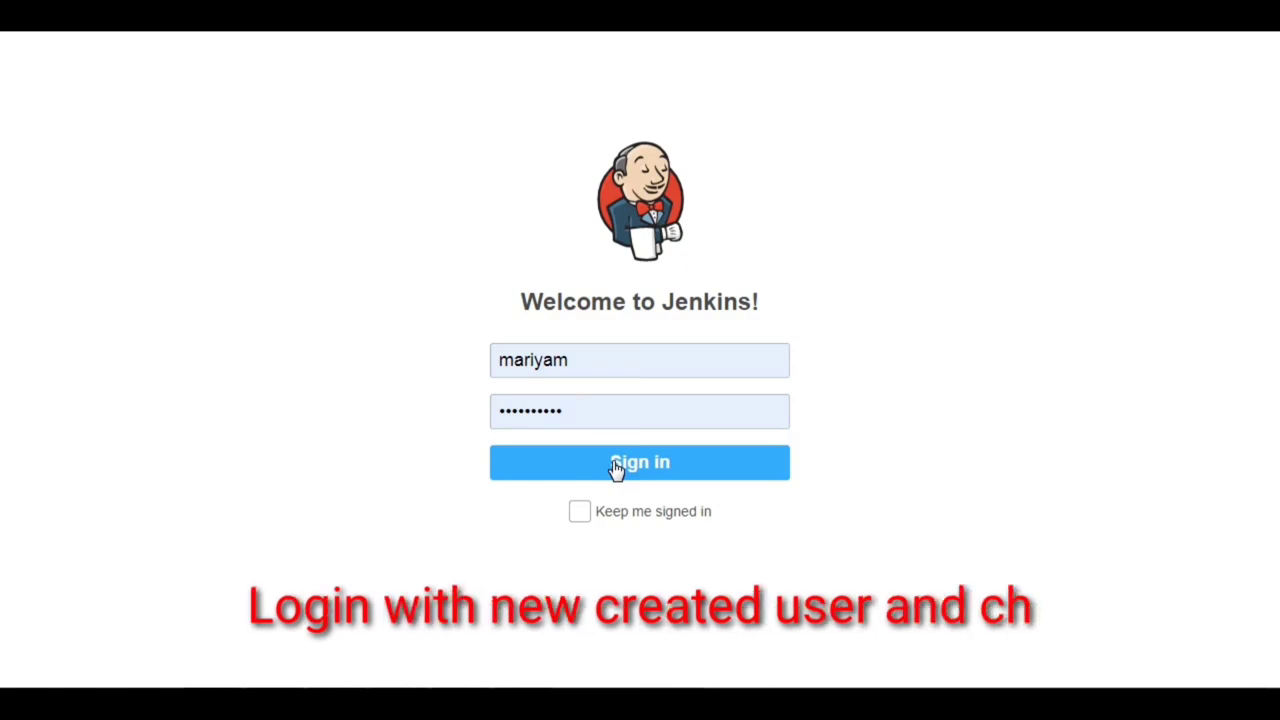
left_click(616, 466)
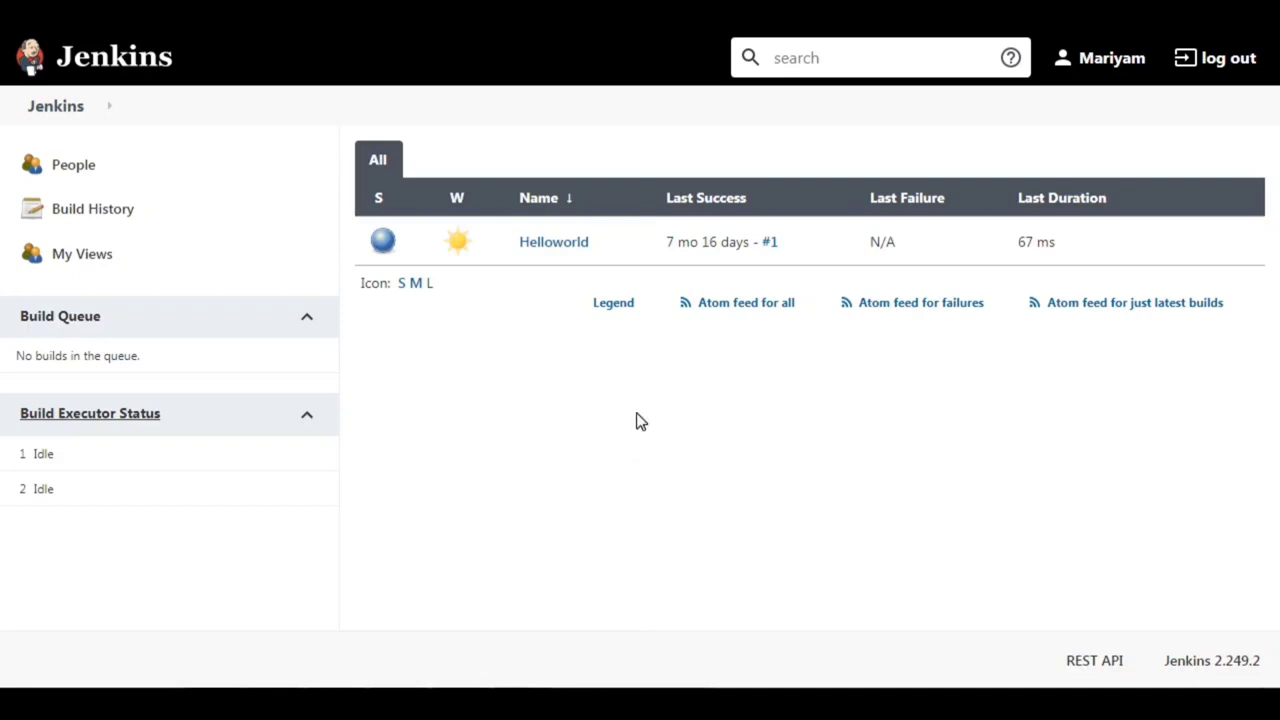
left_click(561, 244)
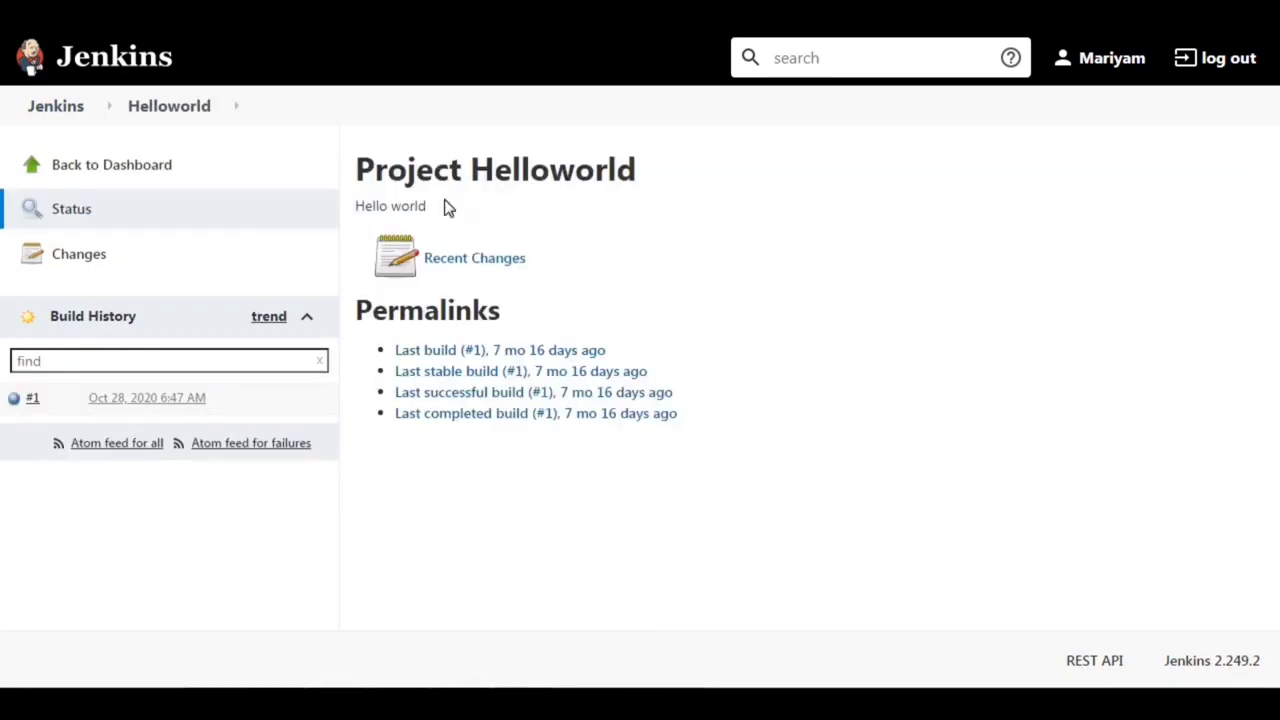
left_click(136, 405)
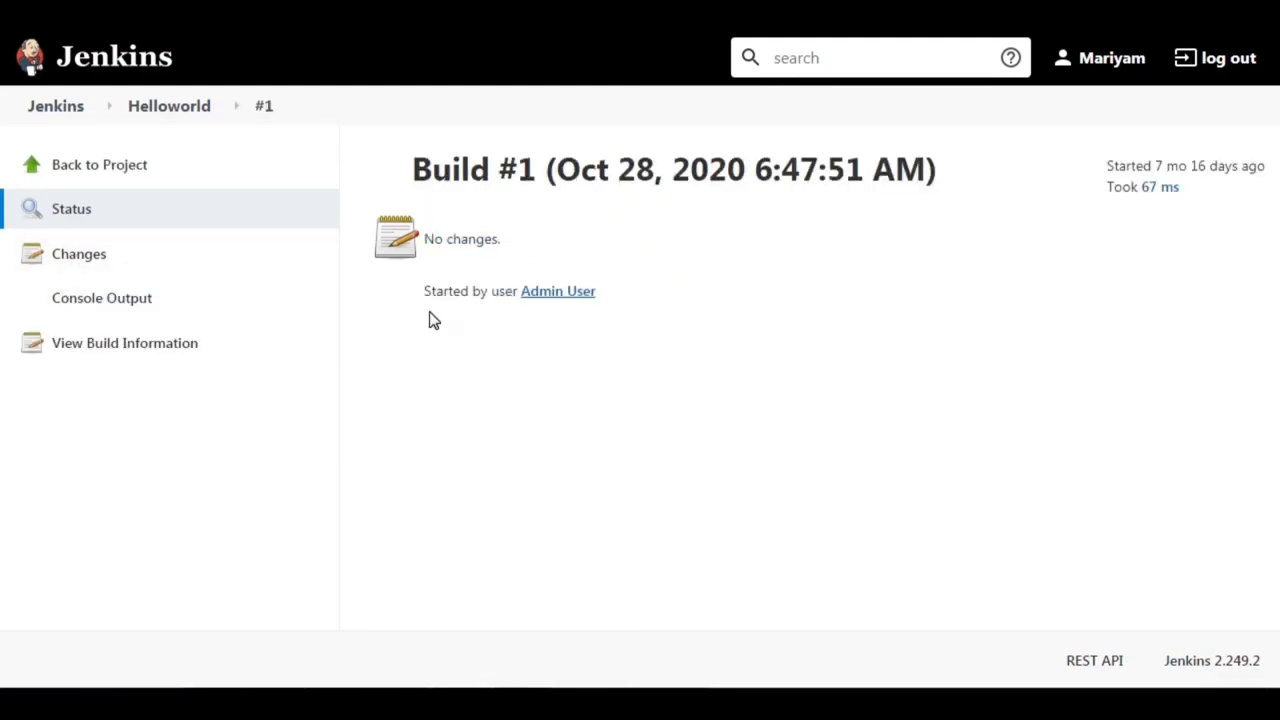
Step: Check the build's console output and the job's changes, then return to the dashboard
left_click(135, 309)
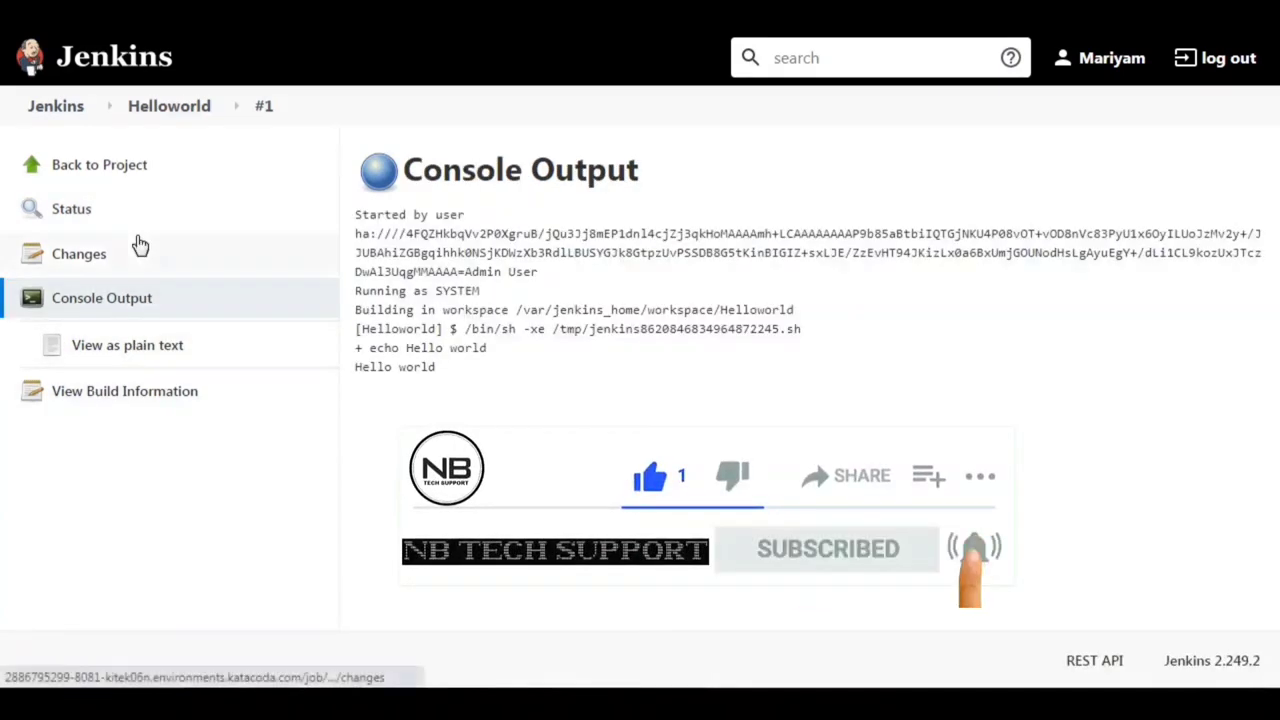
left_click(92, 215)
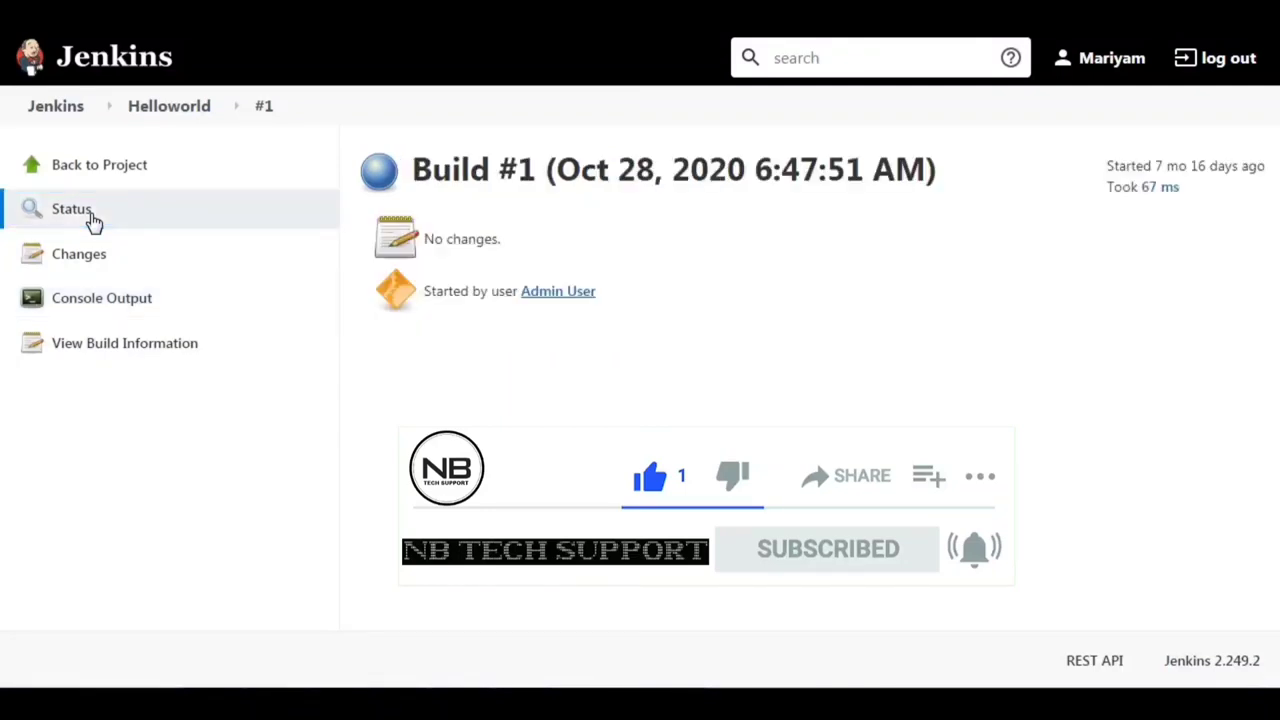
left_click(102, 181)
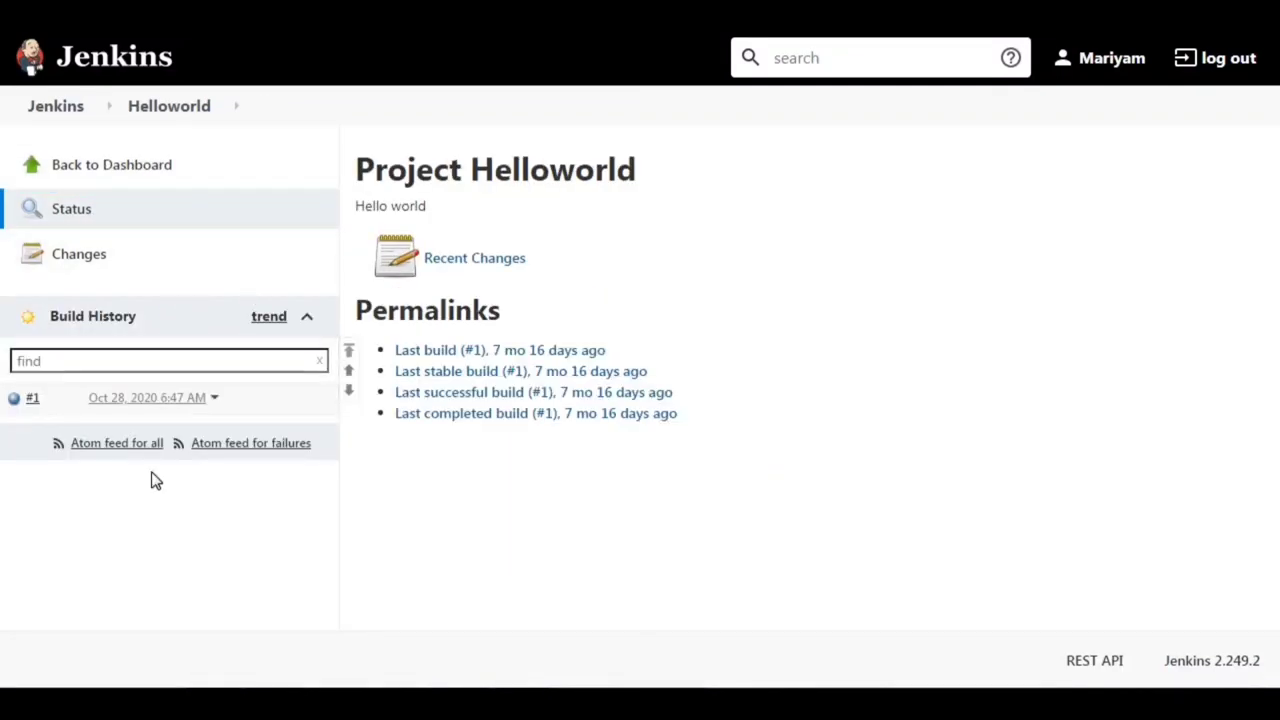
left_click(92, 258)
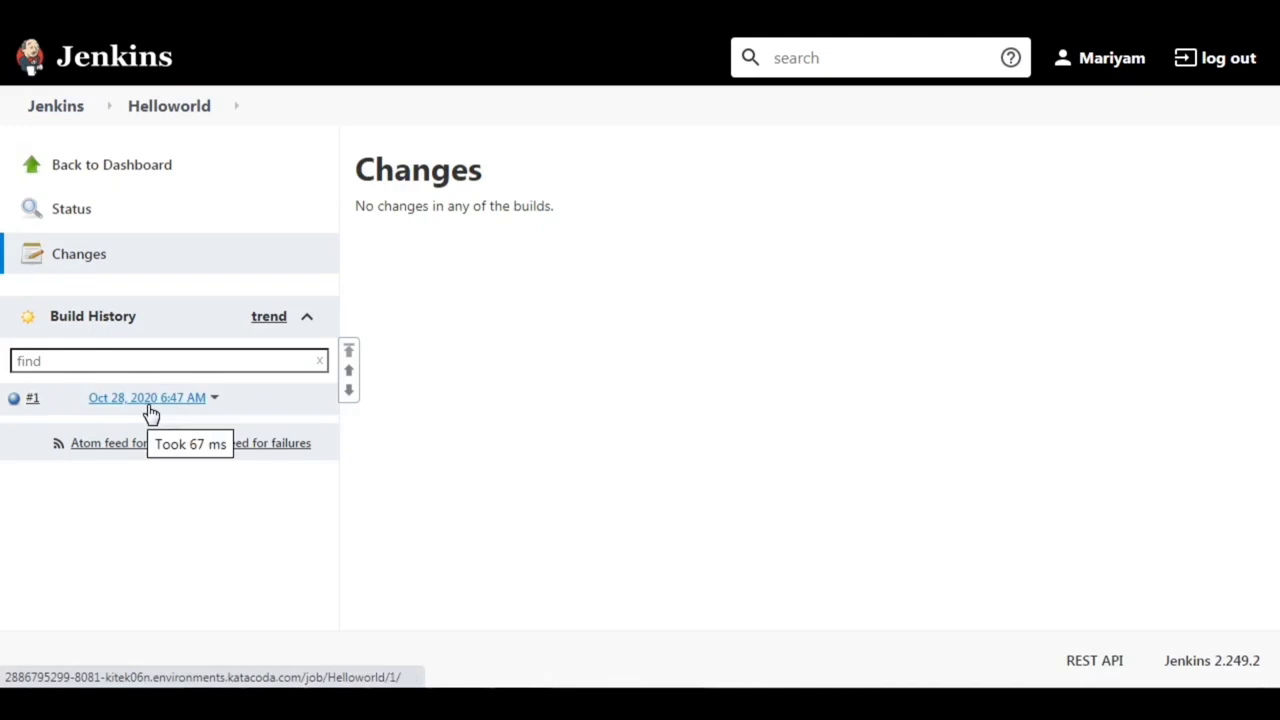
left_click(120, 170)
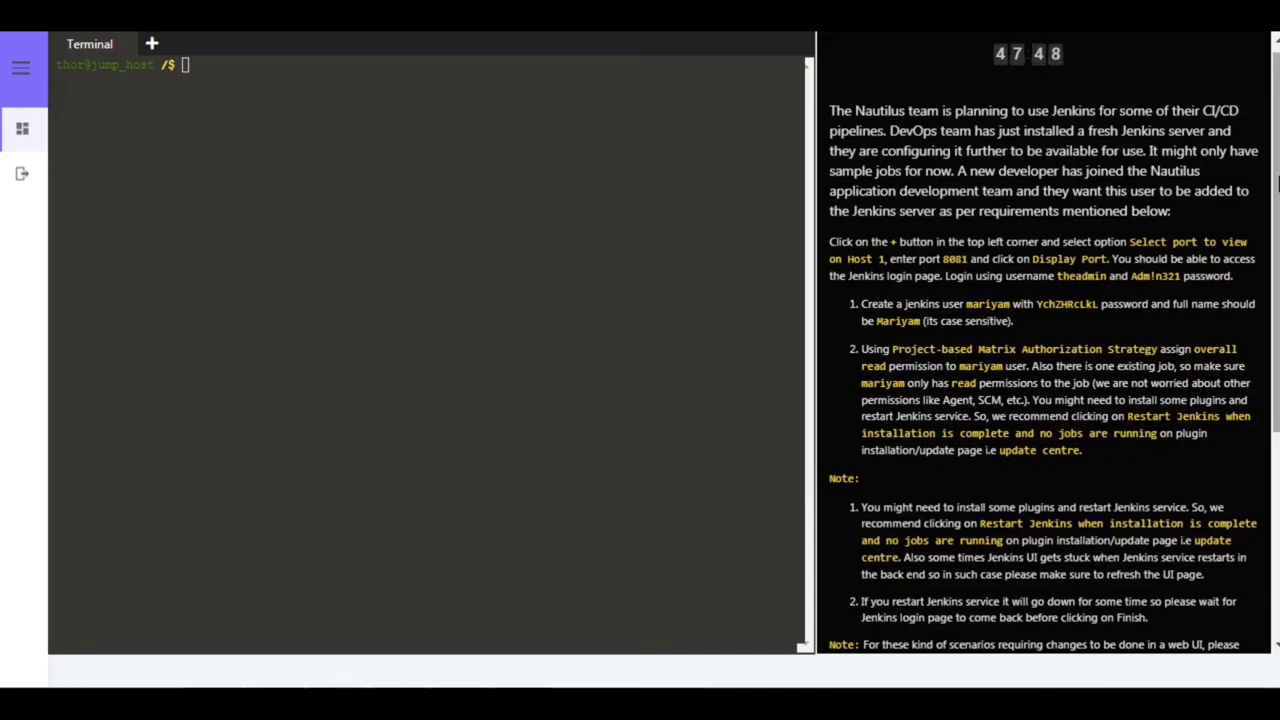
Step: Mark the read-only user permissions task as finished and confirm it
scroll(1276, 345, "down", 3)
left_click(870, 484)
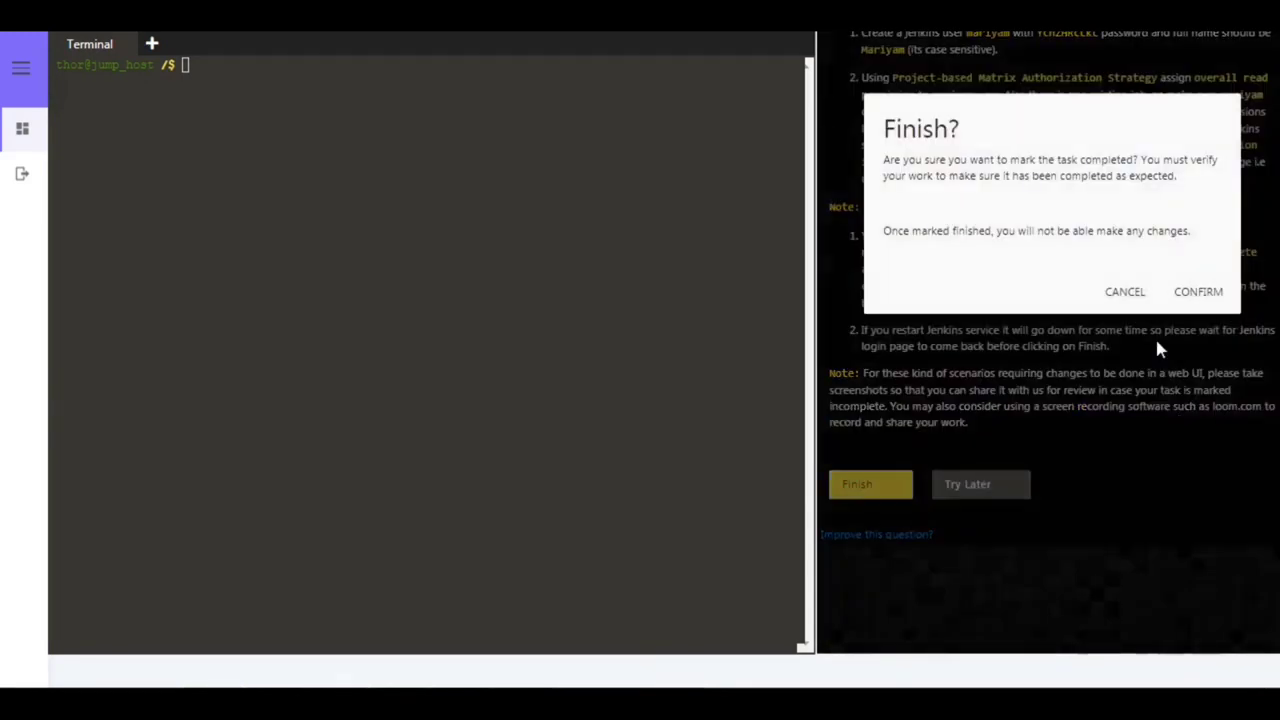
left_click(1188, 292)
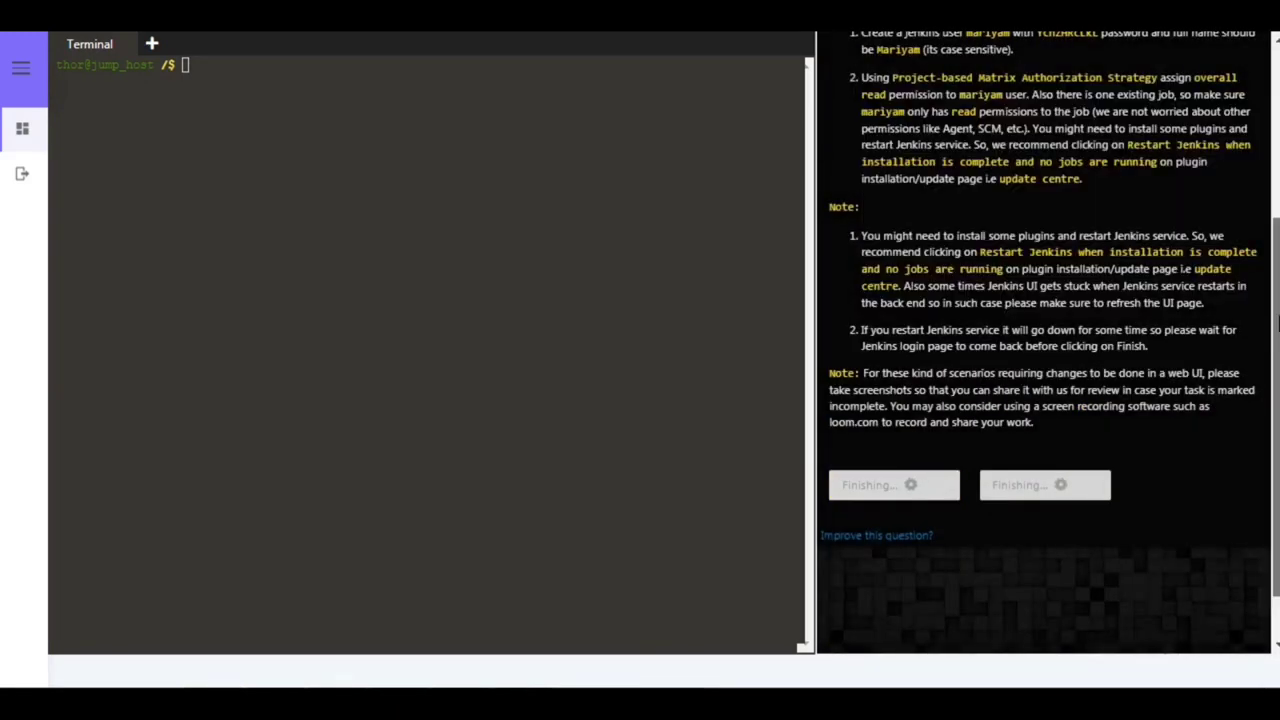
scroll(1182, 107, "up", 3)
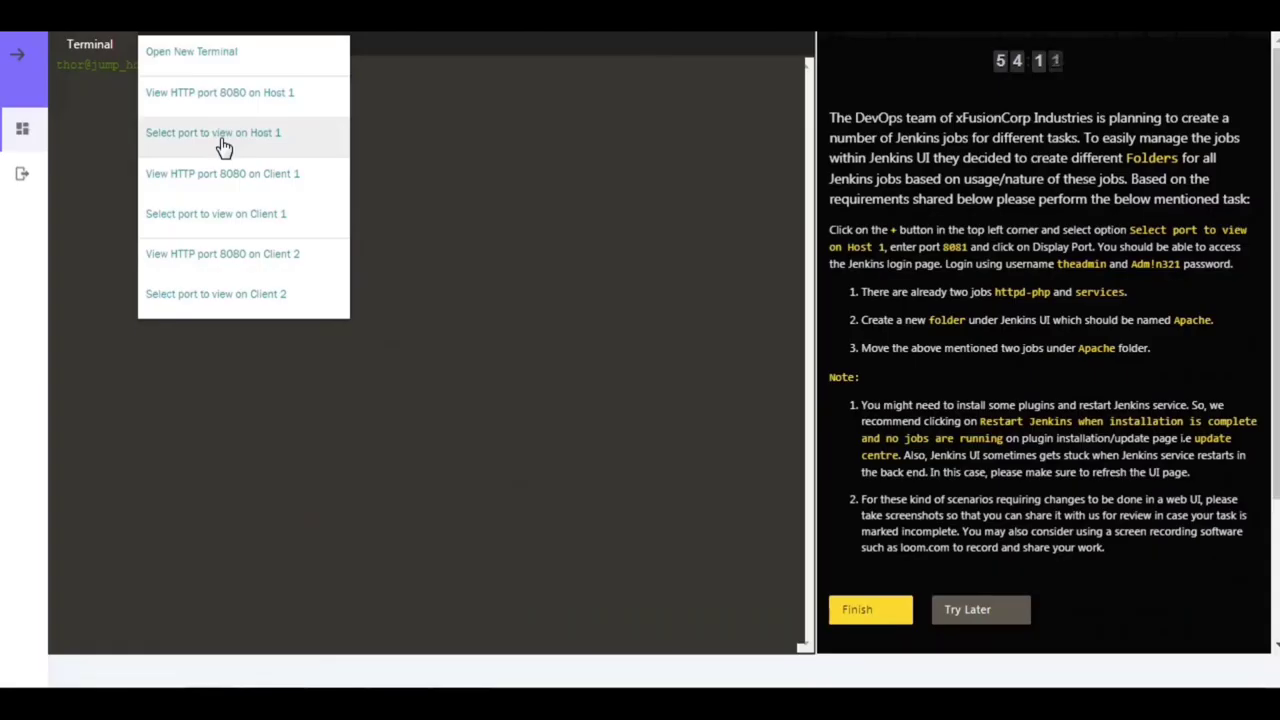
Step: Display the Jenkins service on port 8081 and sign in as admin
left_click(223, 134)
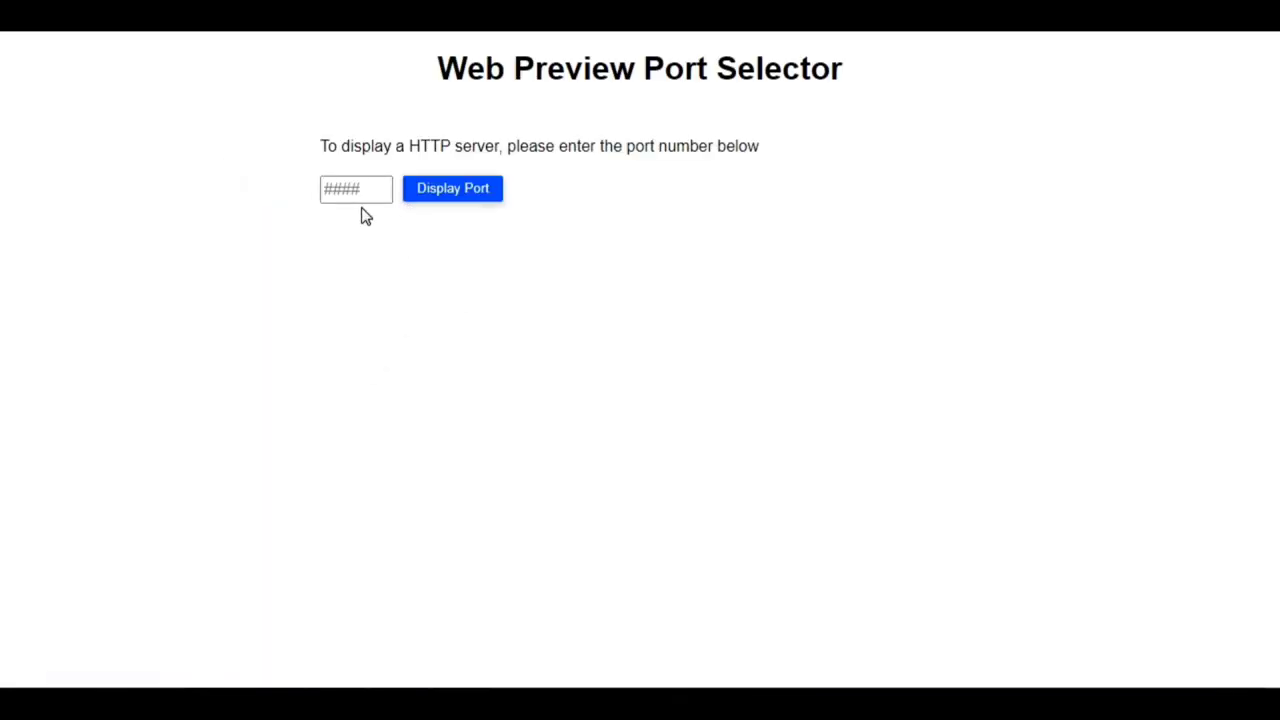
left_click(364, 202)
type("8-81")
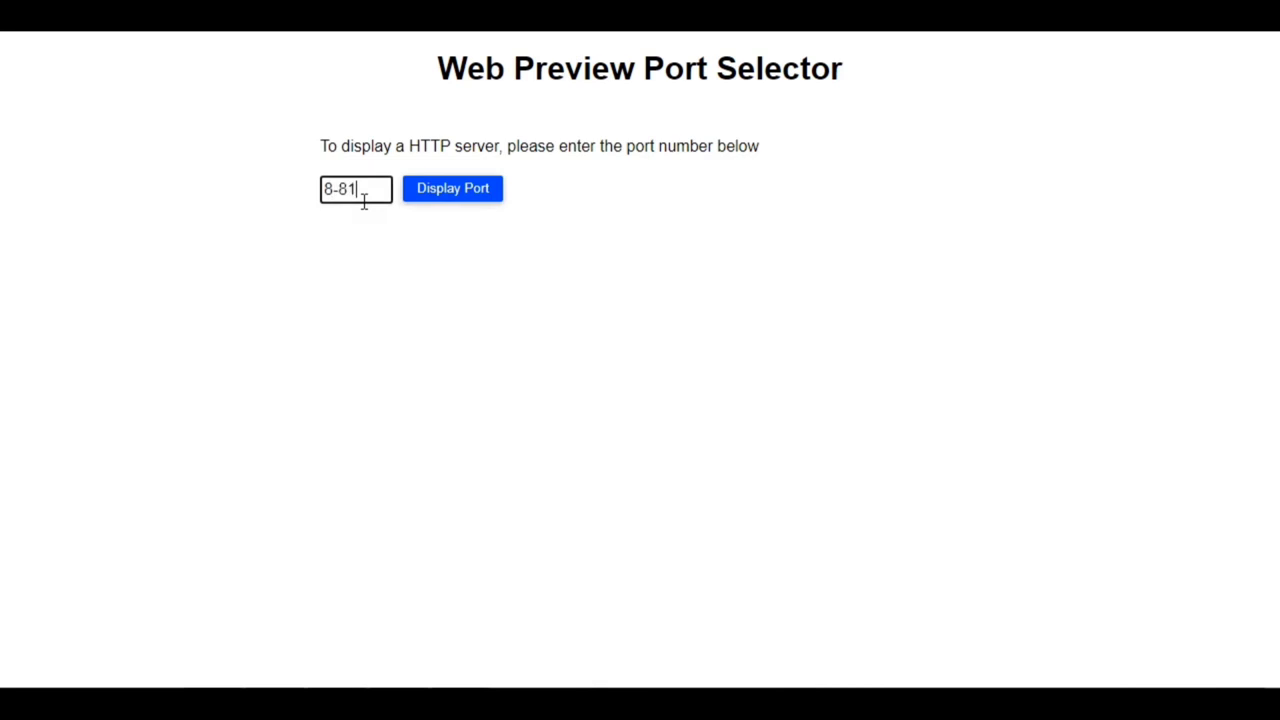
key("BackSpace")
key("BackSpace")
key("BackSpace")
type("081")
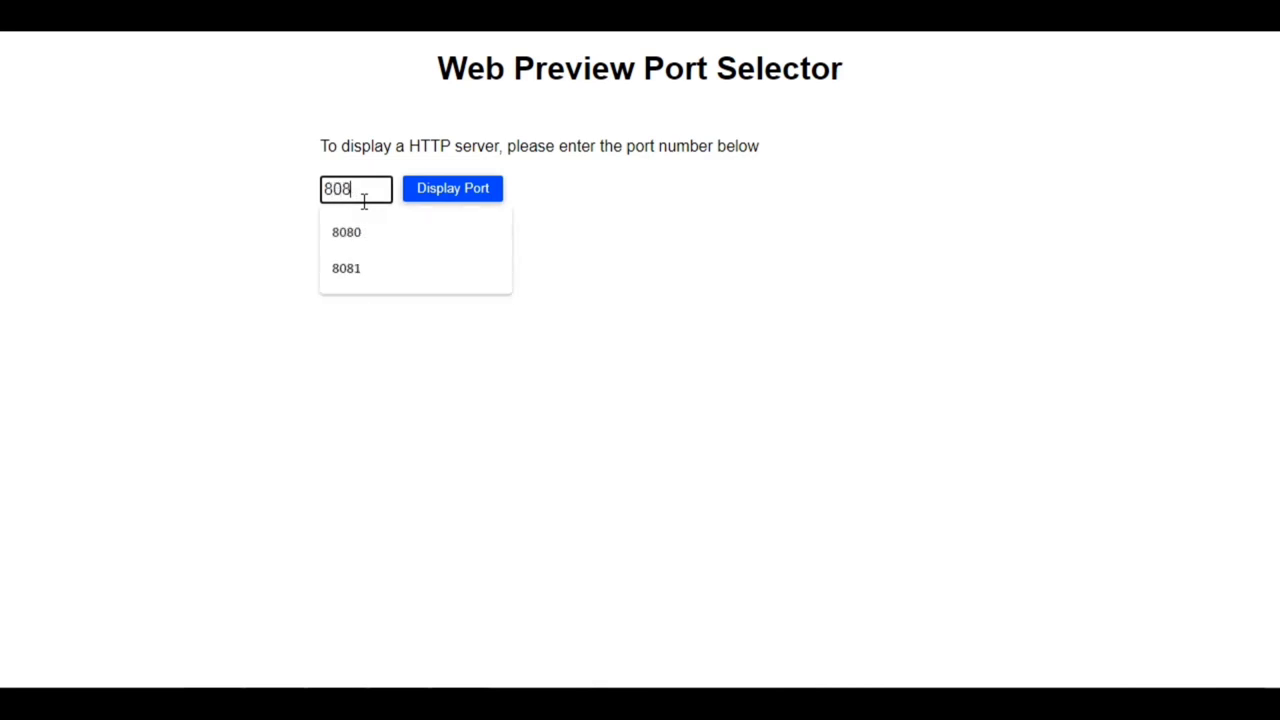
left_click(427, 204)
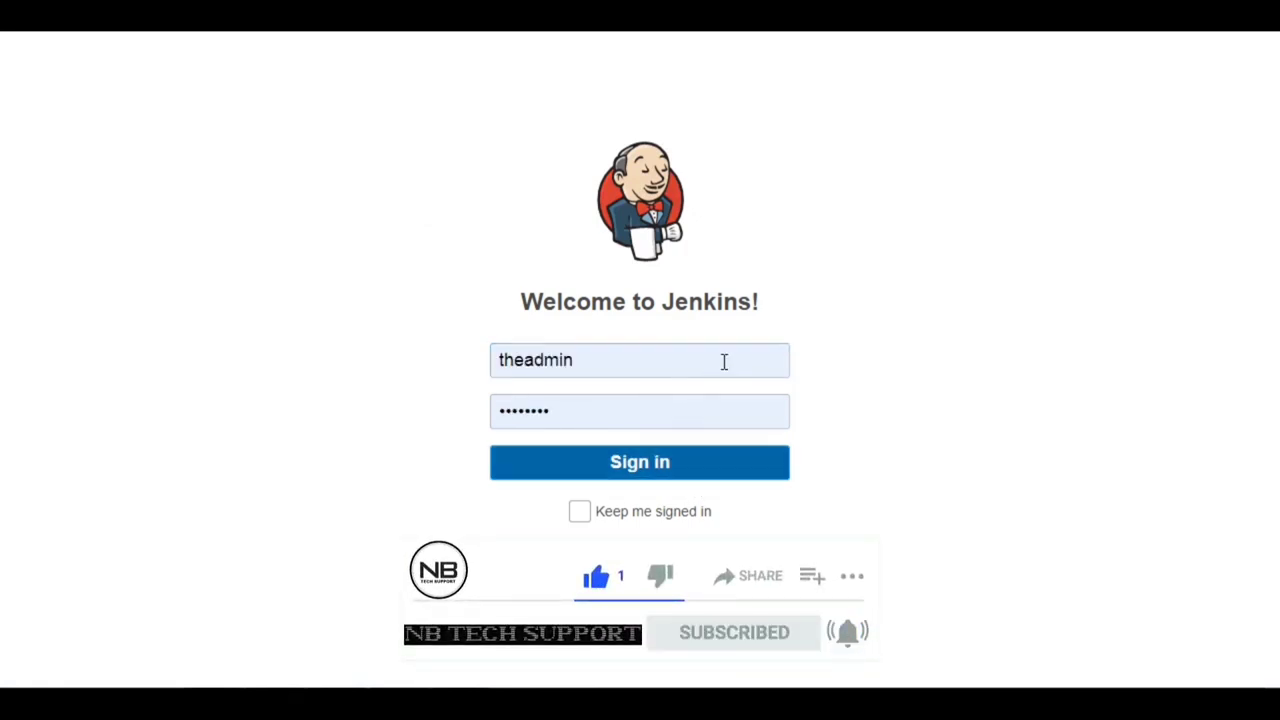
key("Return")
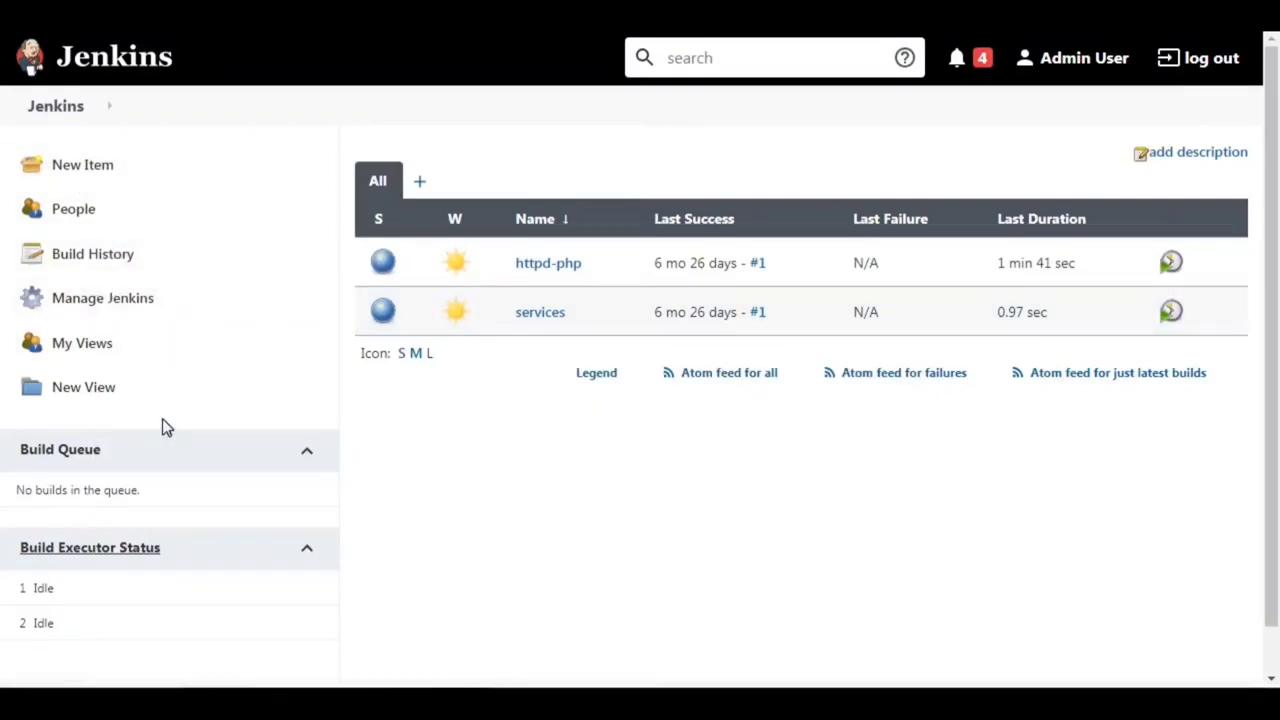
Step: Create a Folder item named Apache with description 'Apache' and save it
left_click(43, 118)
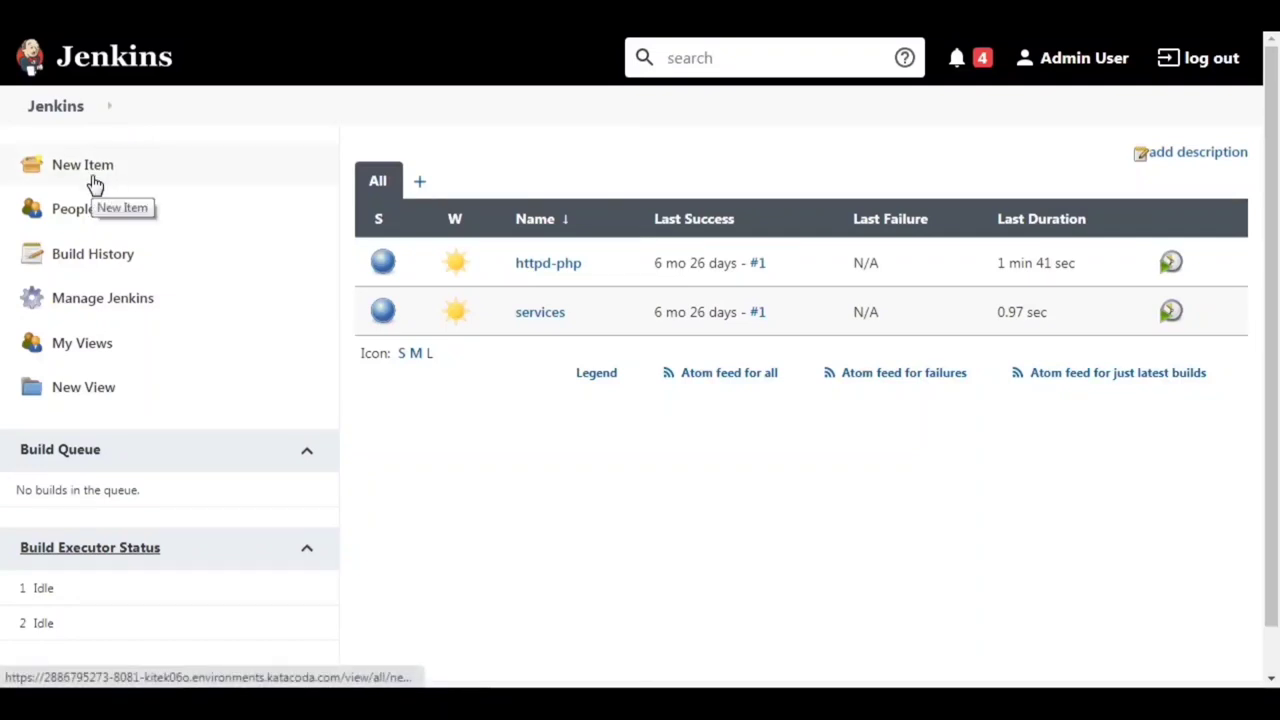
left_click(95, 184)
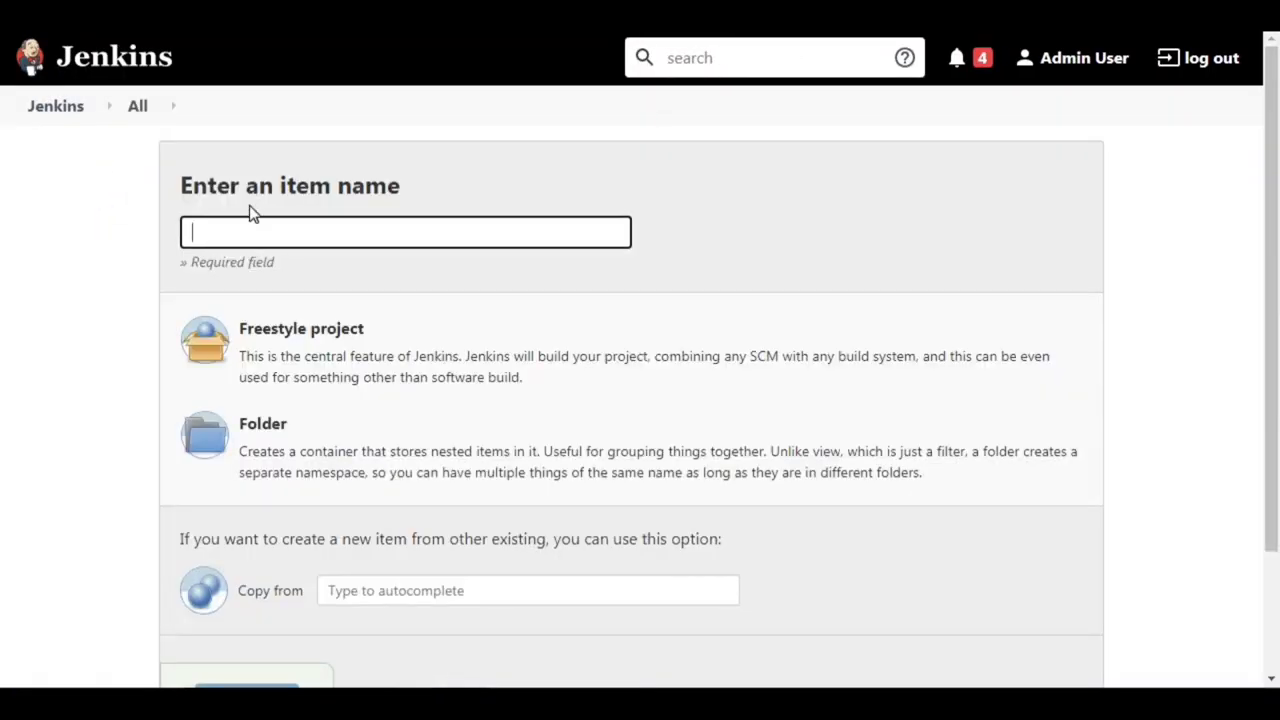
type("Apac")
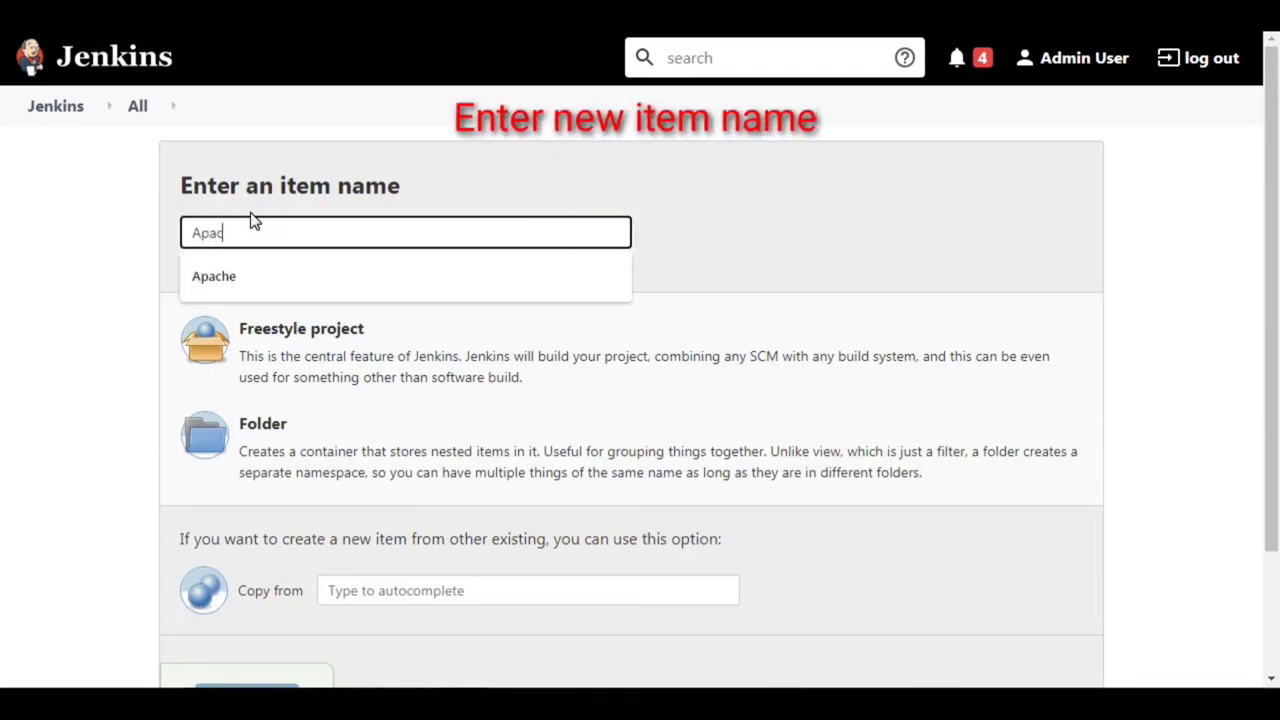
type("he")
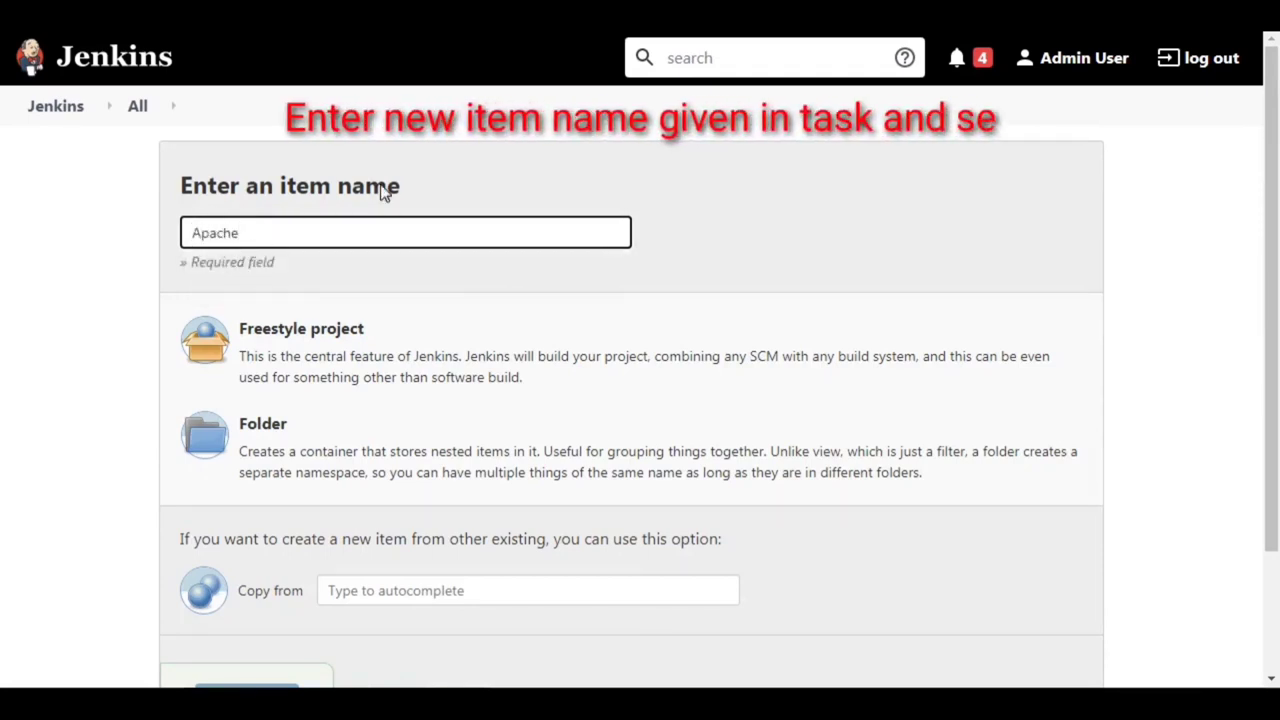
left_click(283, 435)
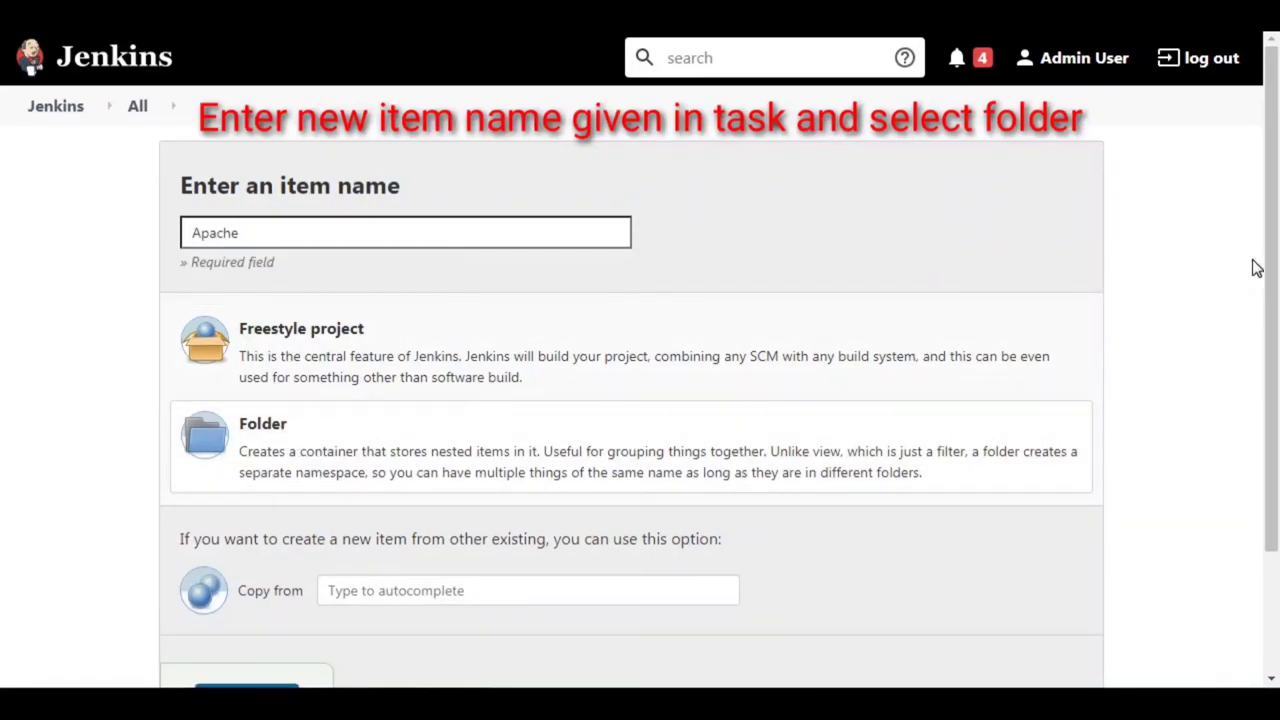
scroll(1237, 285, "down", 1)
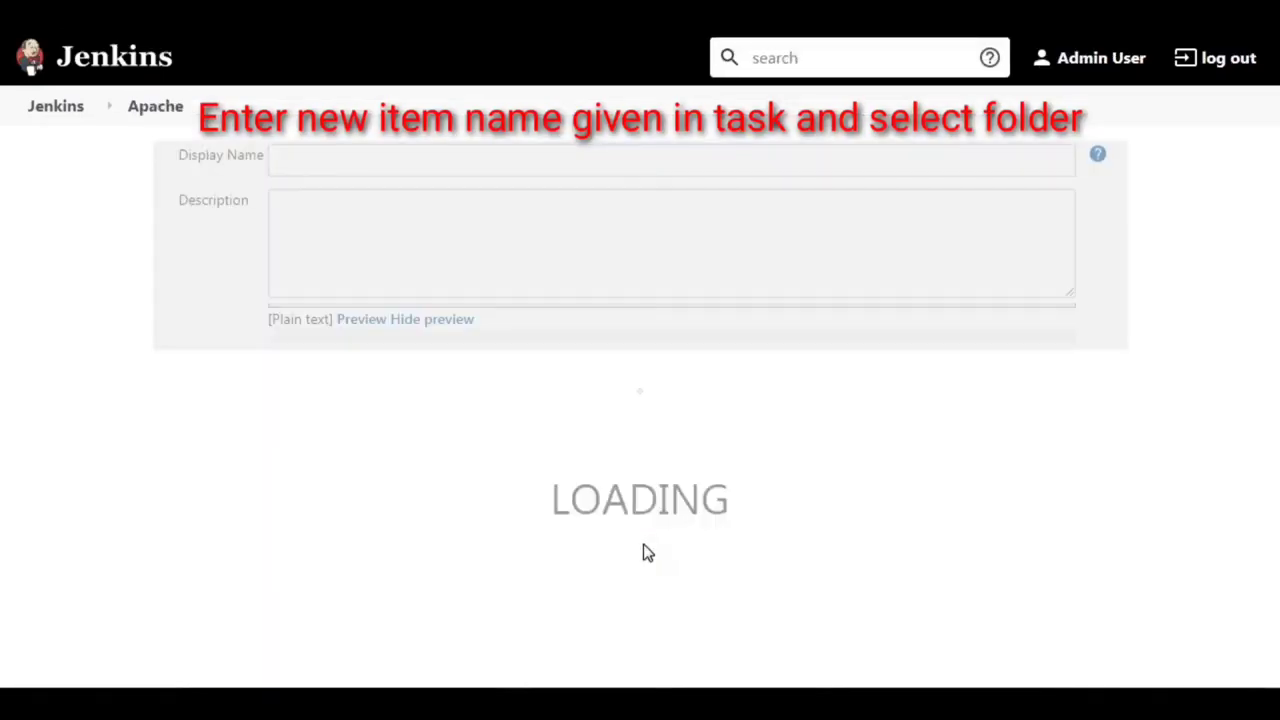
left_click(426, 222)
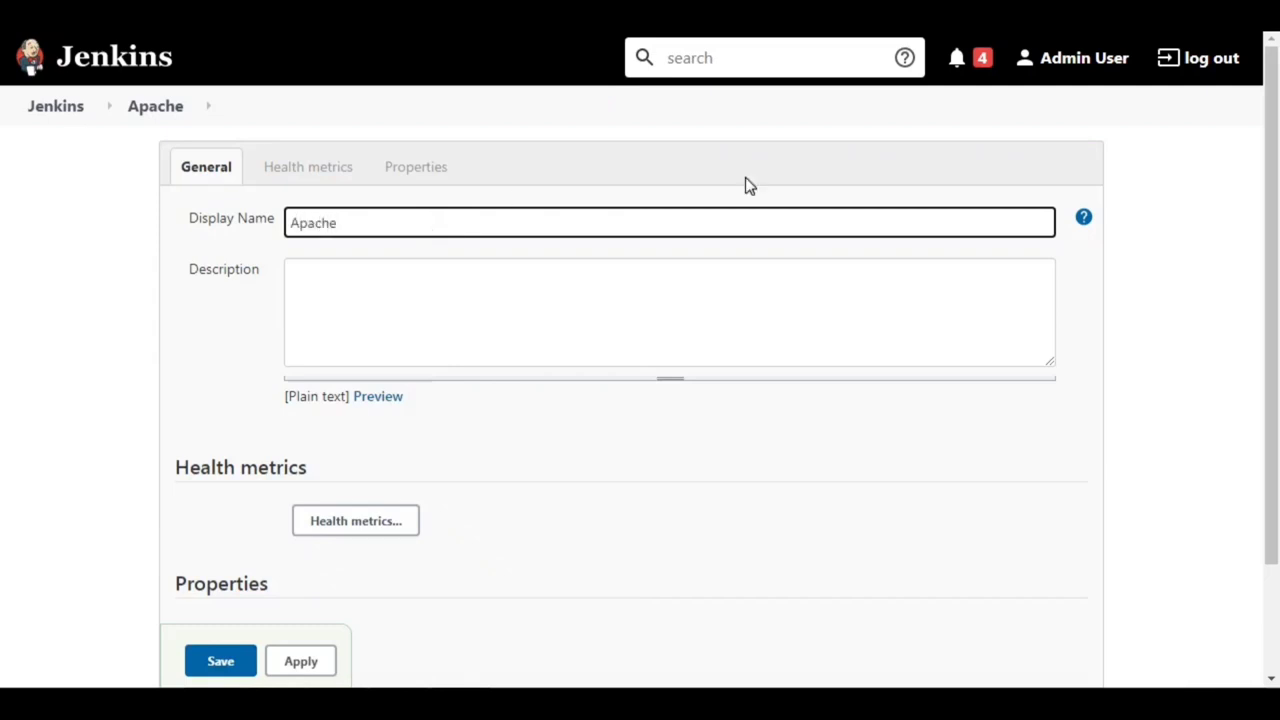
left_click(471, 353)
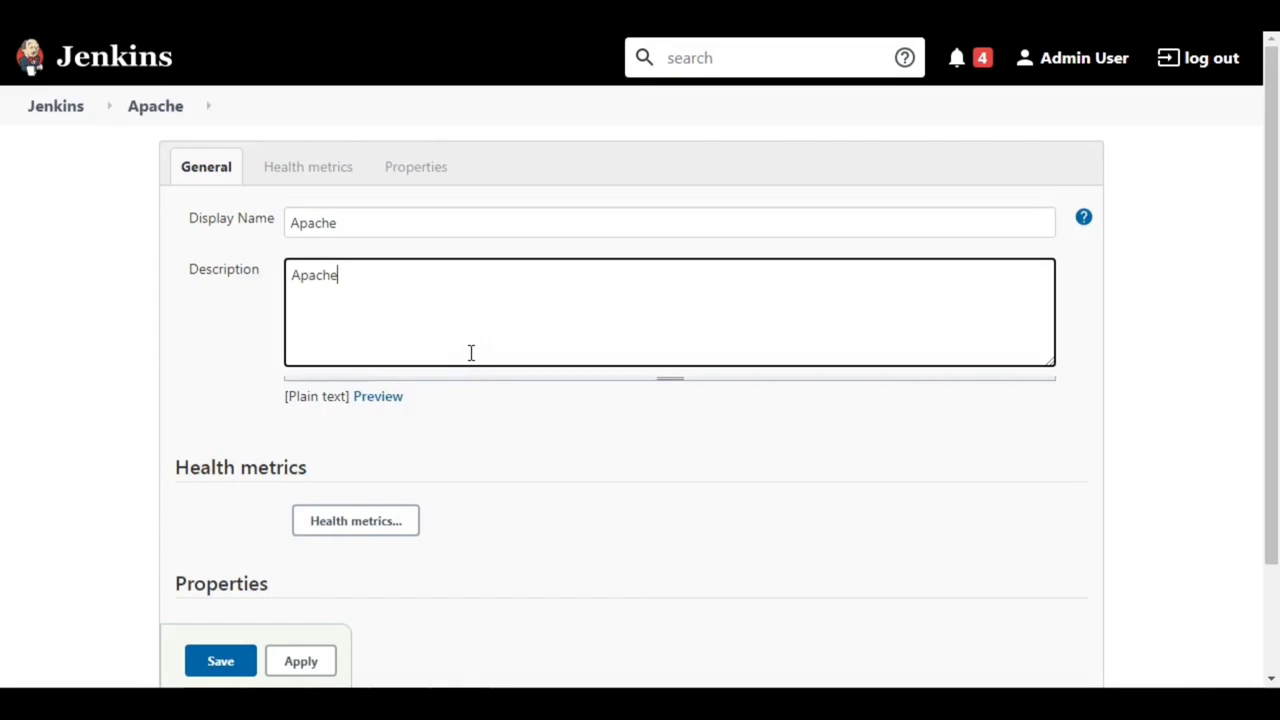
left_click(238, 672)
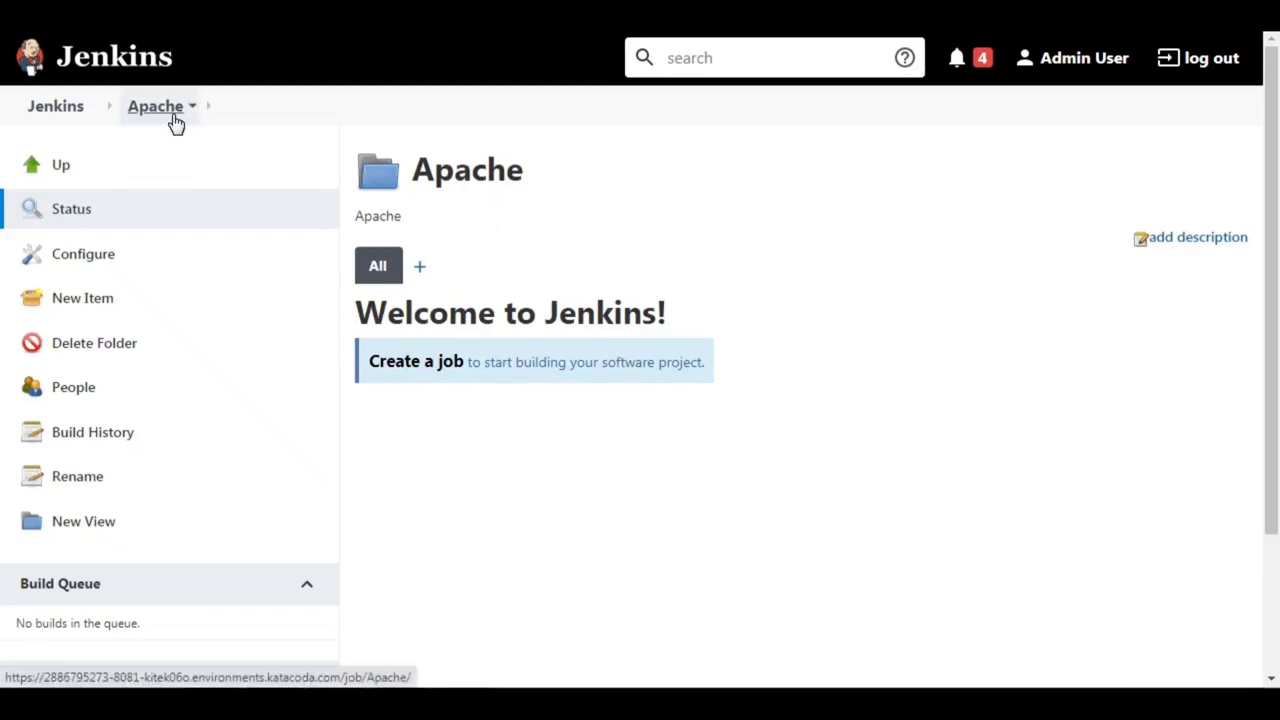
Step: Move the httpd-php job to the Jenkins » Apache destination and return to the dashboard
left_click(75, 115)
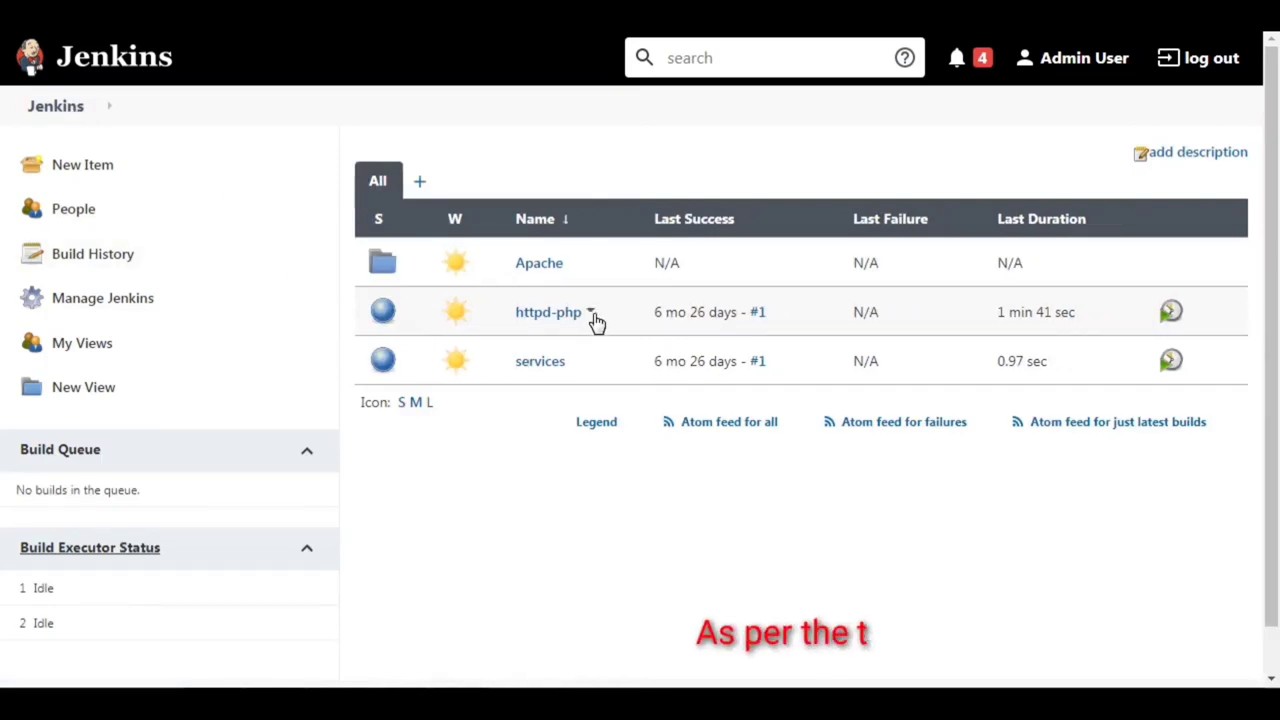
left_click(592, 314)
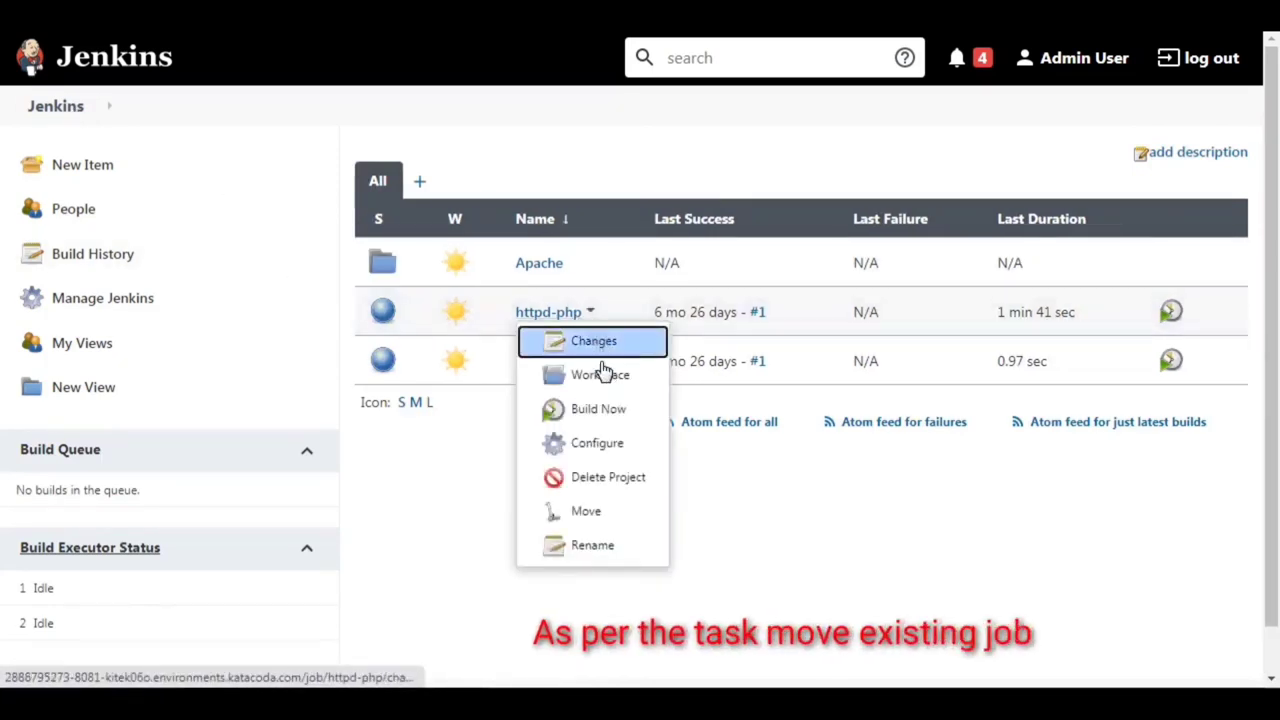
left_click(590, 512)
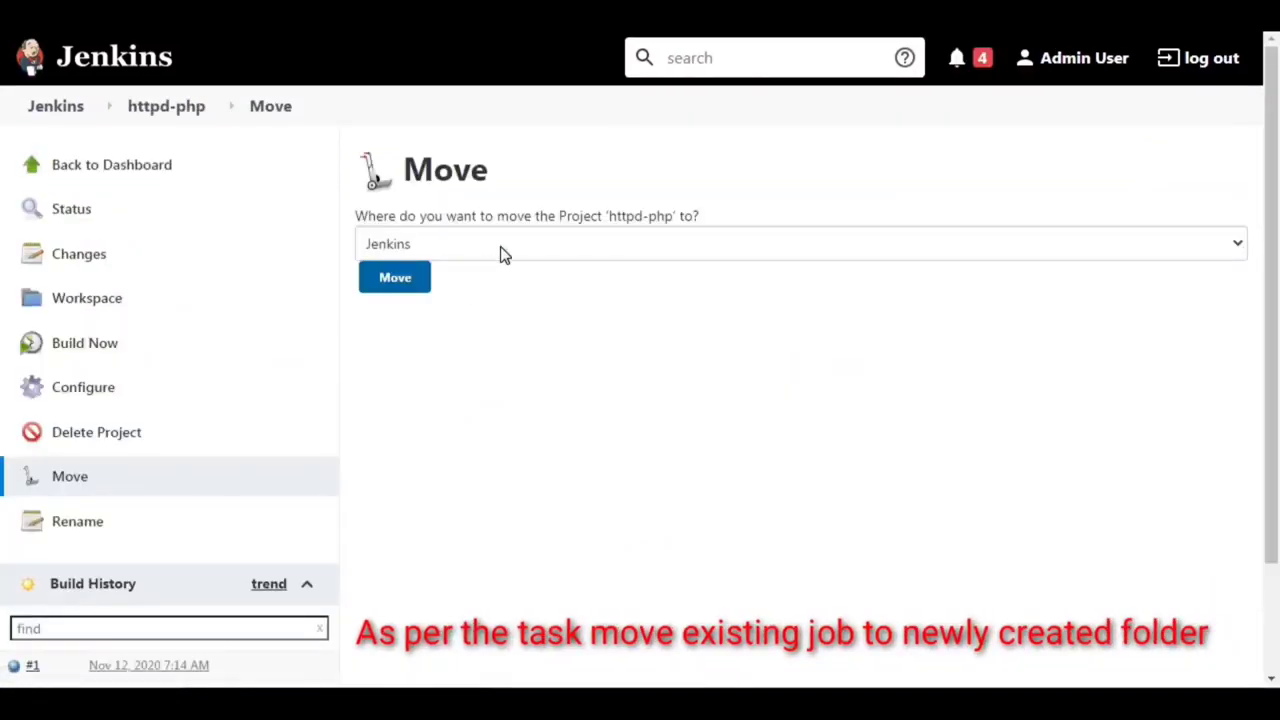
left_click(503, 254)
left_click(486, 293)
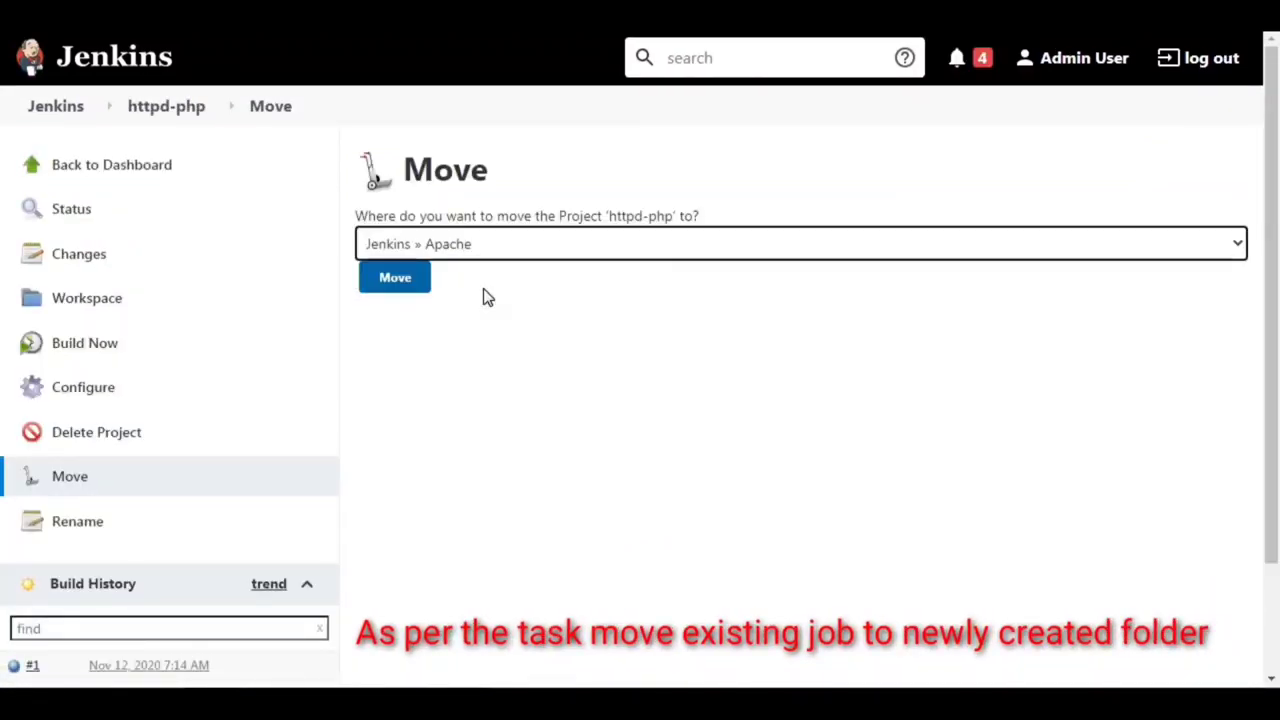
left_click(420, 289)
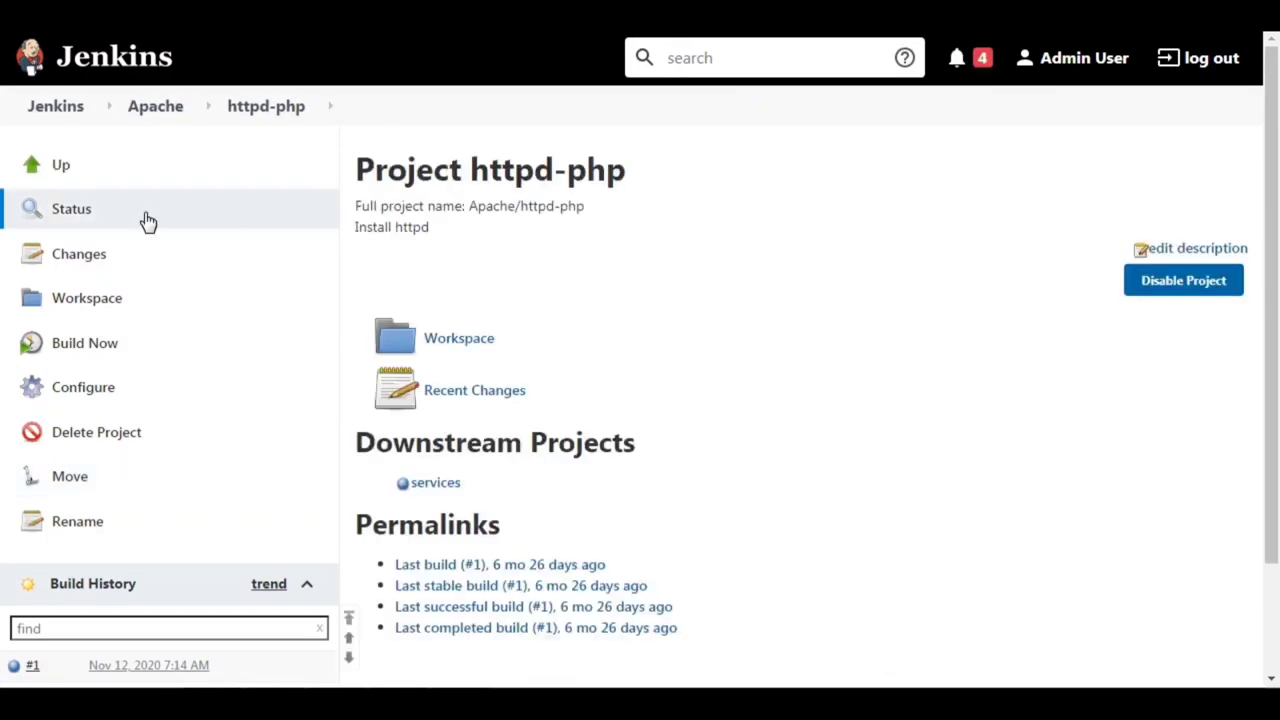
left_click(73, 114)
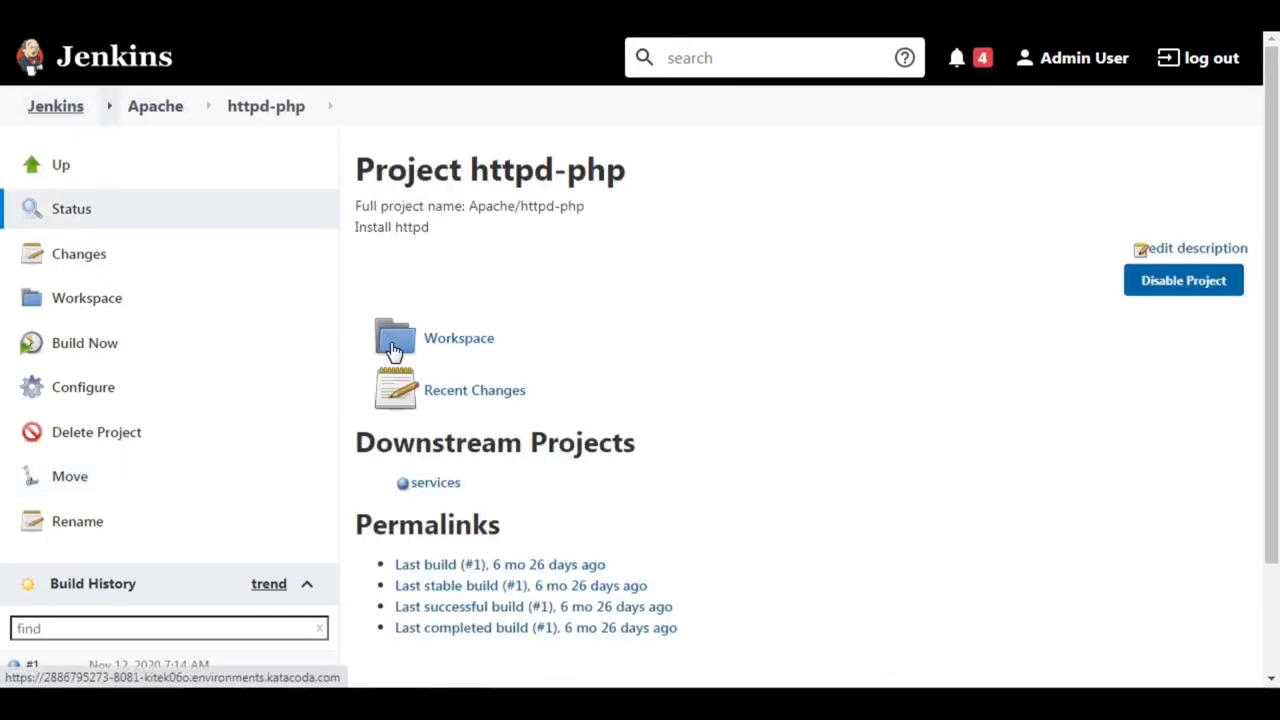
mouse_move(484, 346)
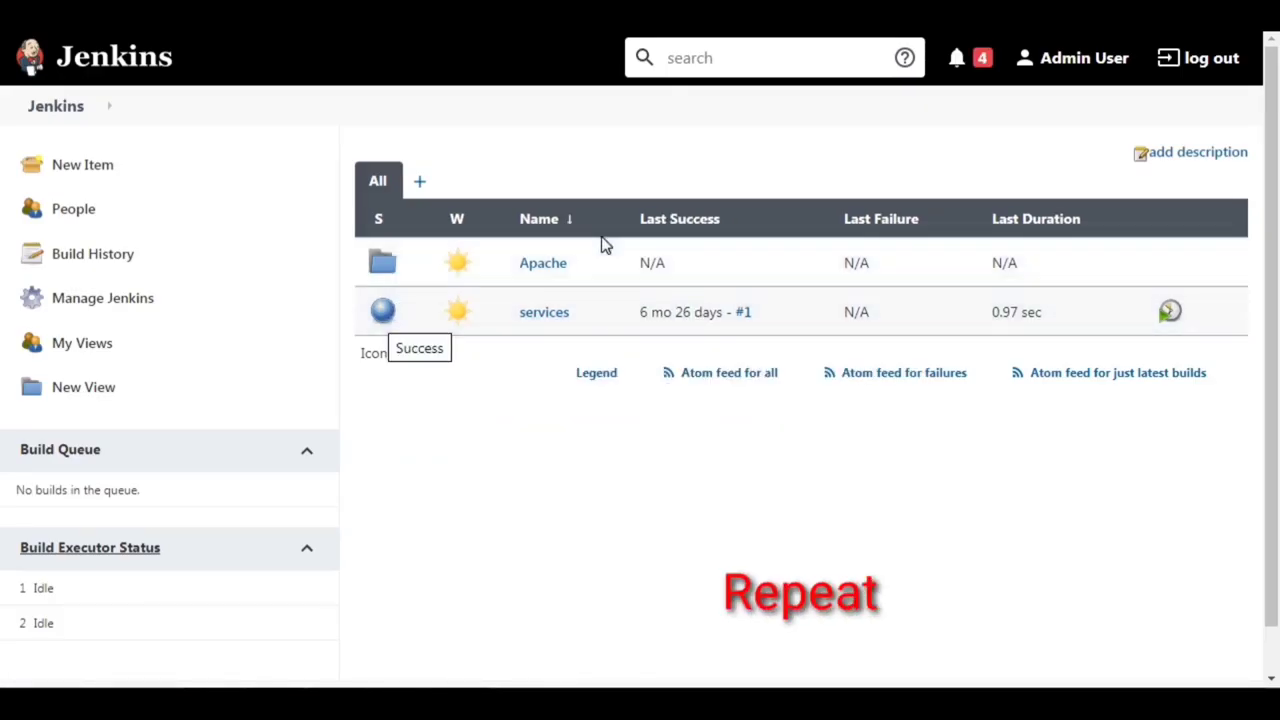
Step: Move the services job into Jenkins » Apache, then check both jobs are in the folder
mouse_move(437, 325)
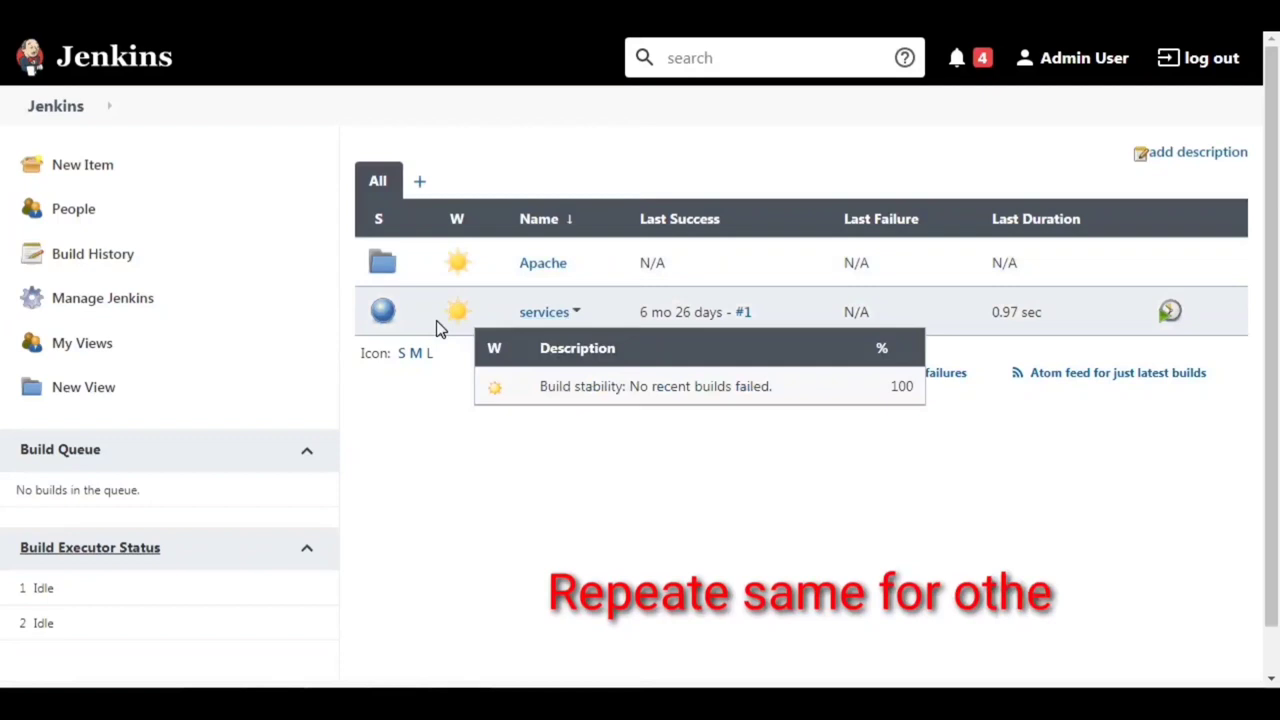
left_click(577, 316)
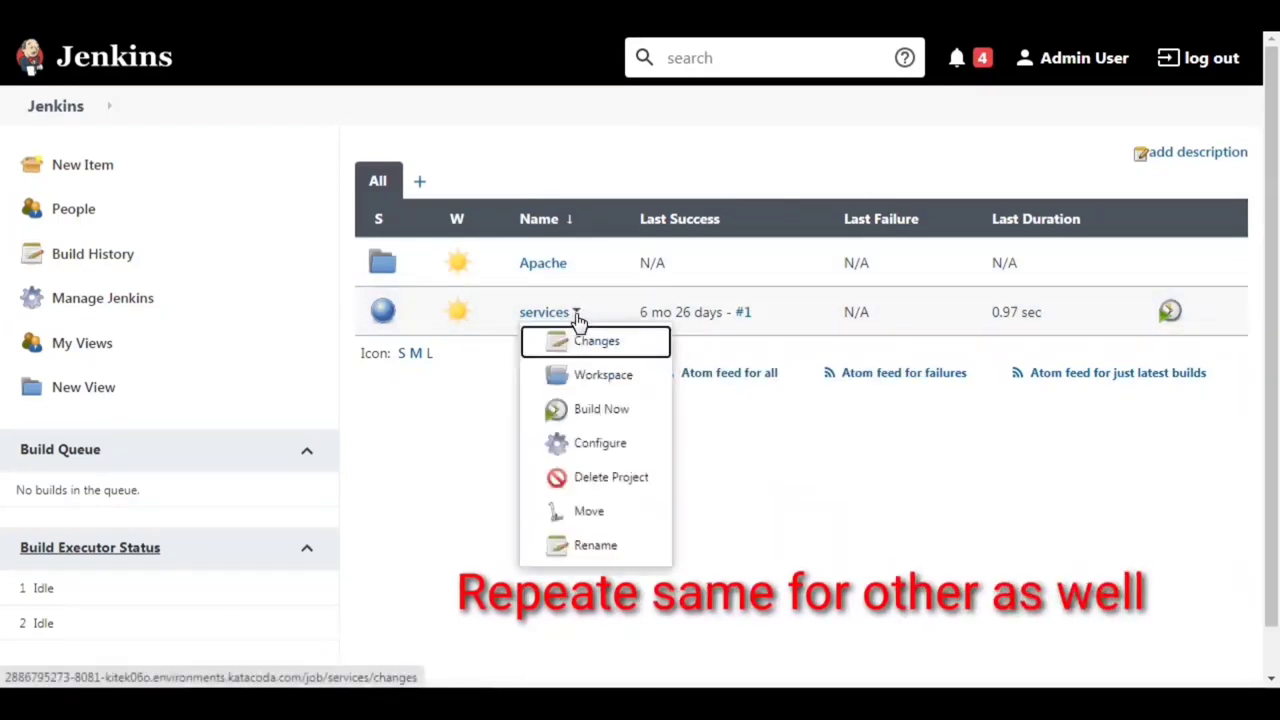
left_click(588, 512)
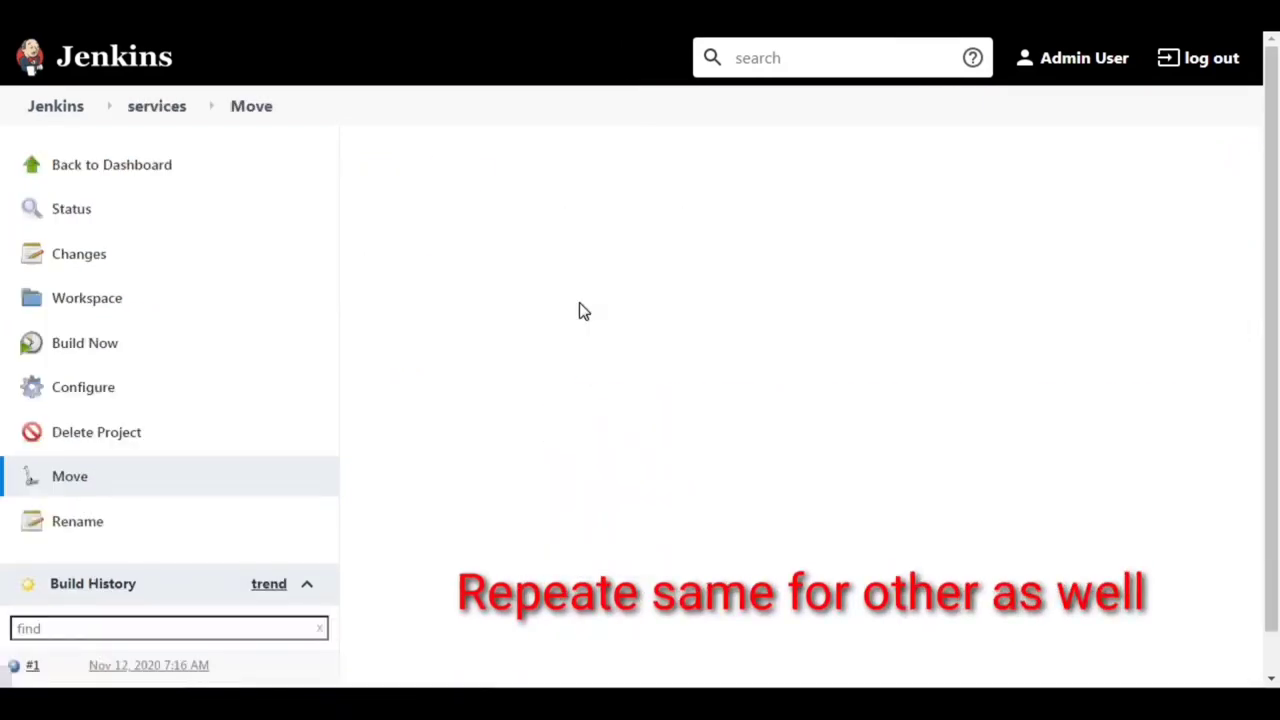
left_click(514, 250)
left_click(500, 291)
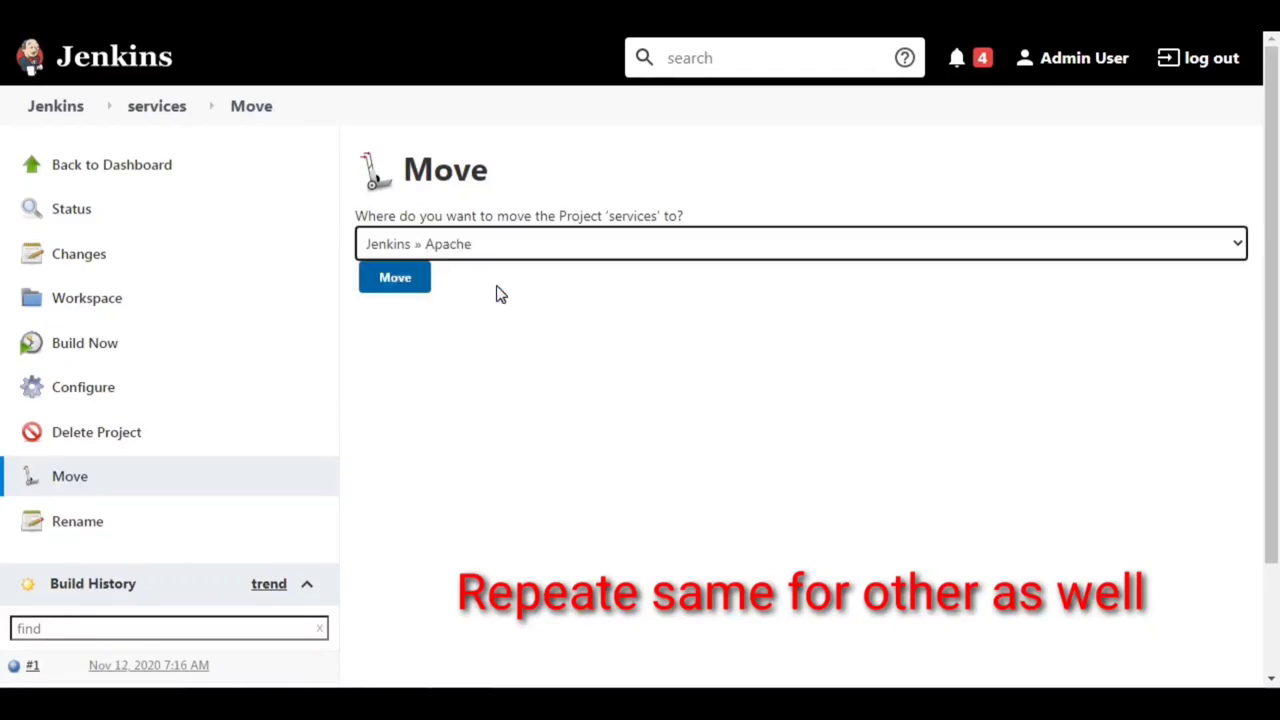
left_click(400, 279)
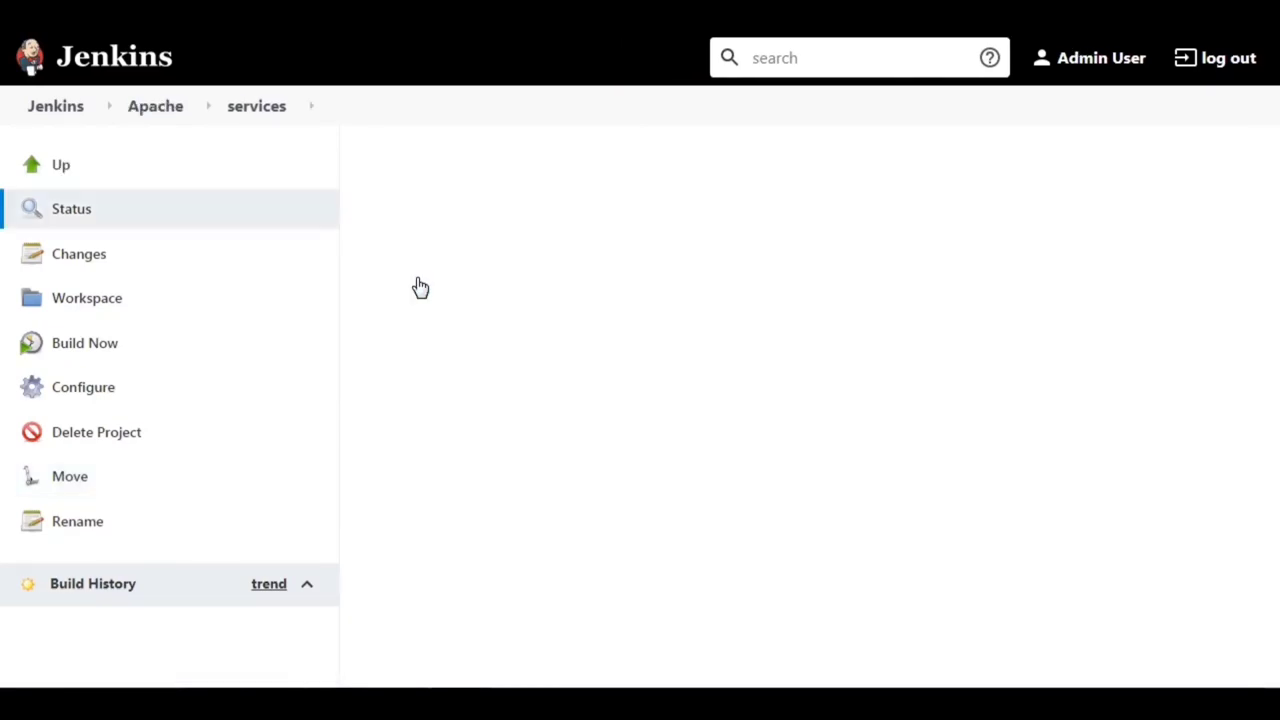
left_click(158, 108)
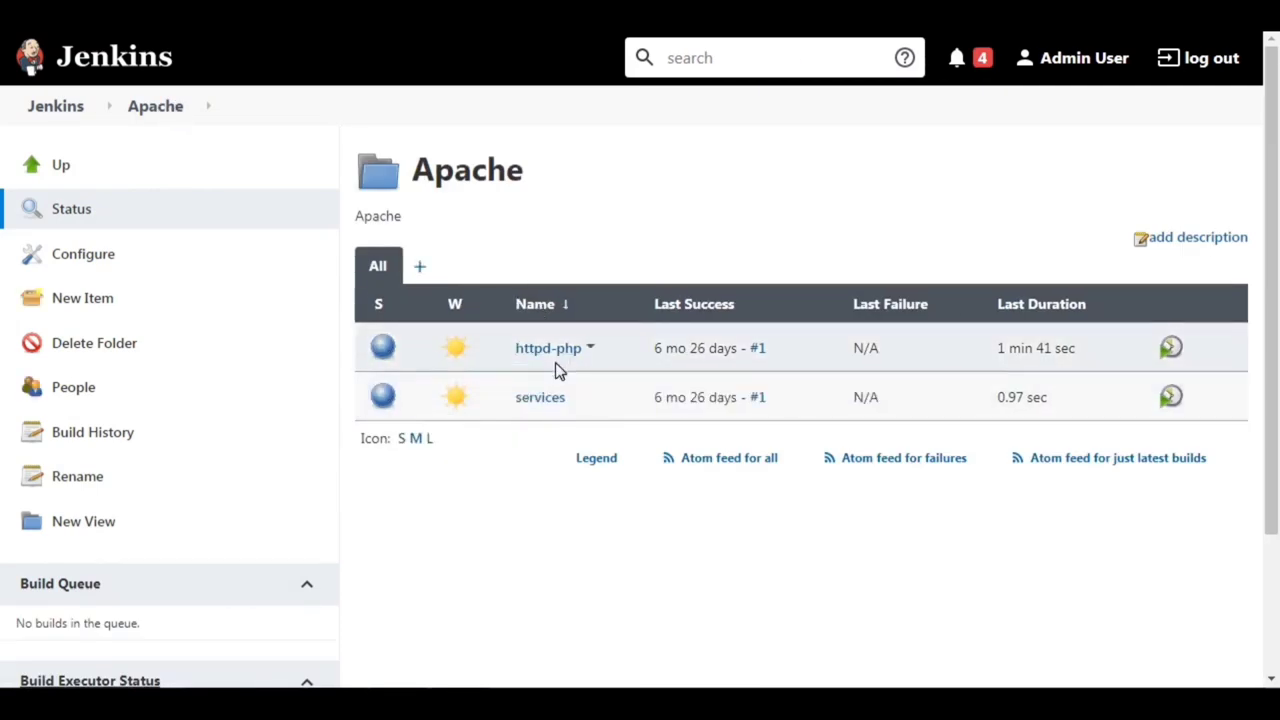
Step: Return to the Jenkins dashboard, then finish and confirm the Apache folder lab task
left_click(55, 105)
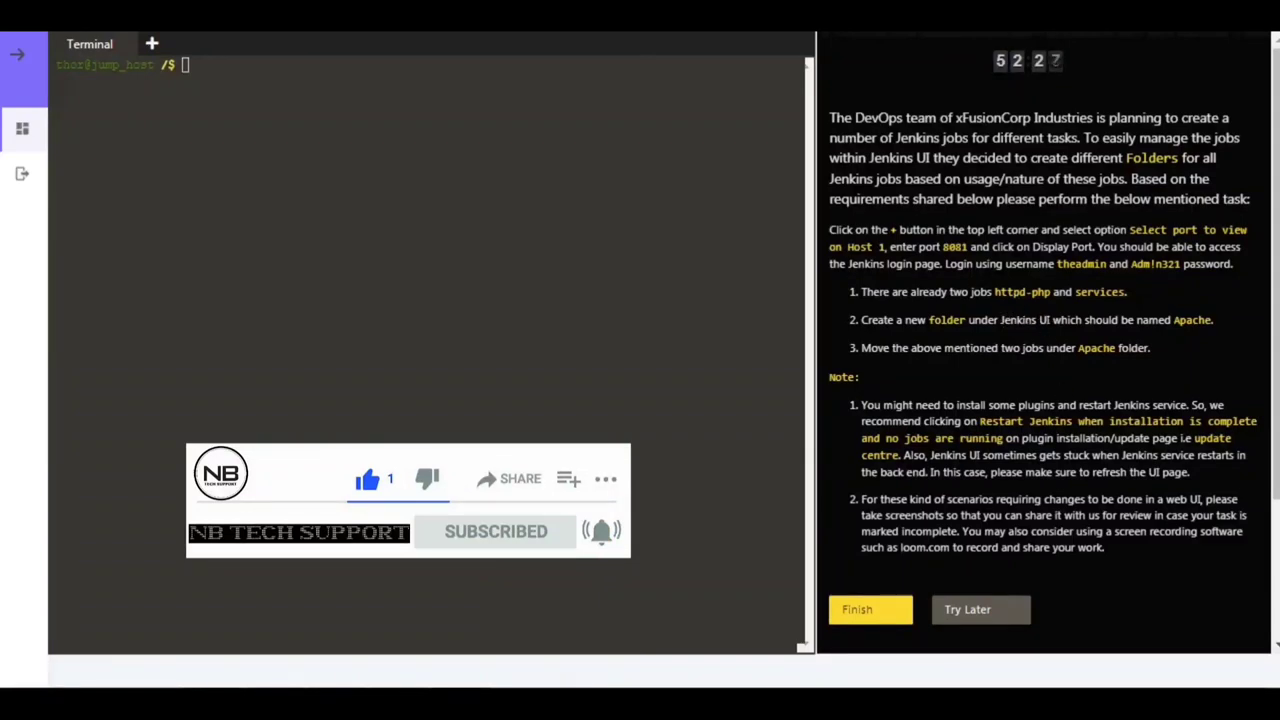
left_click(872, 617)
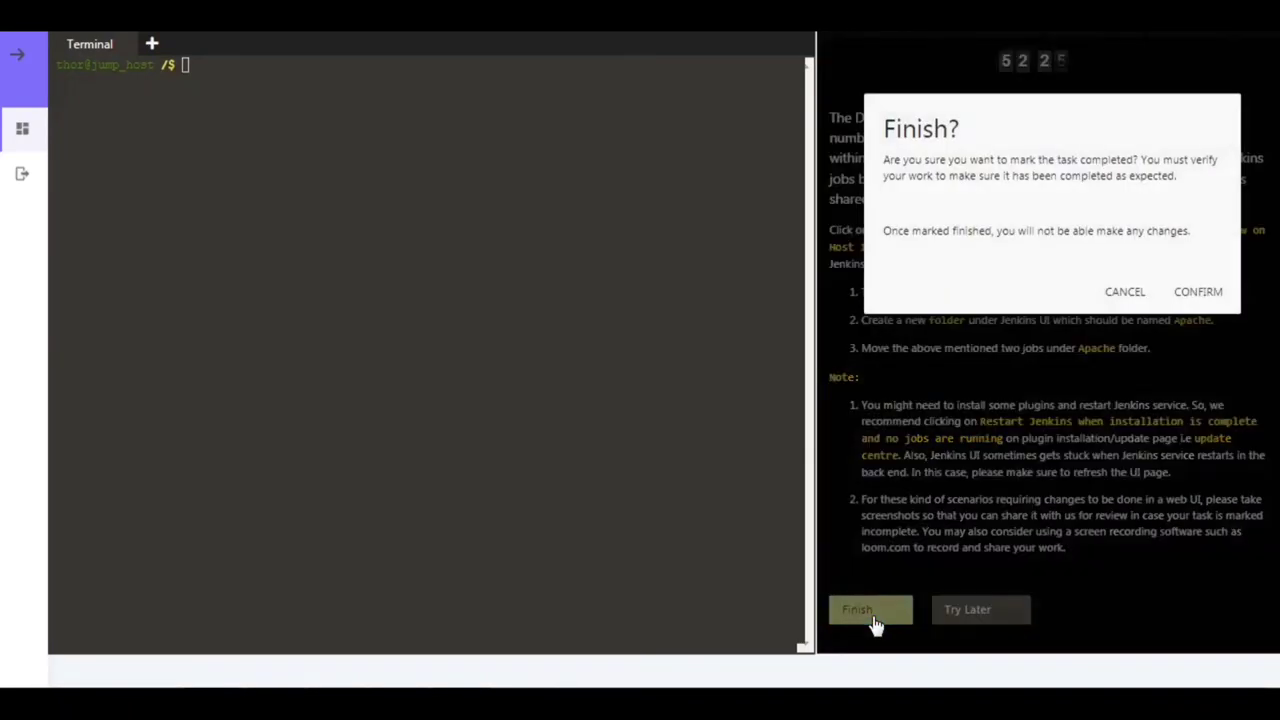
left_click(1182, 293)
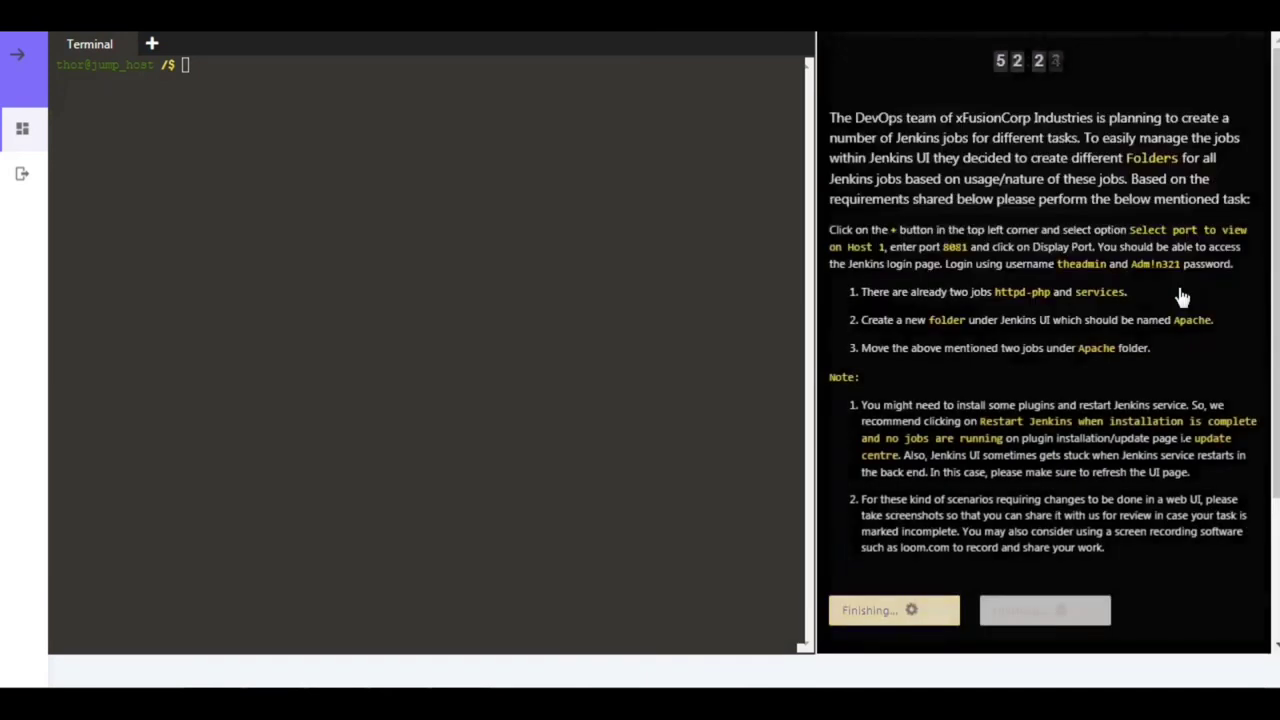
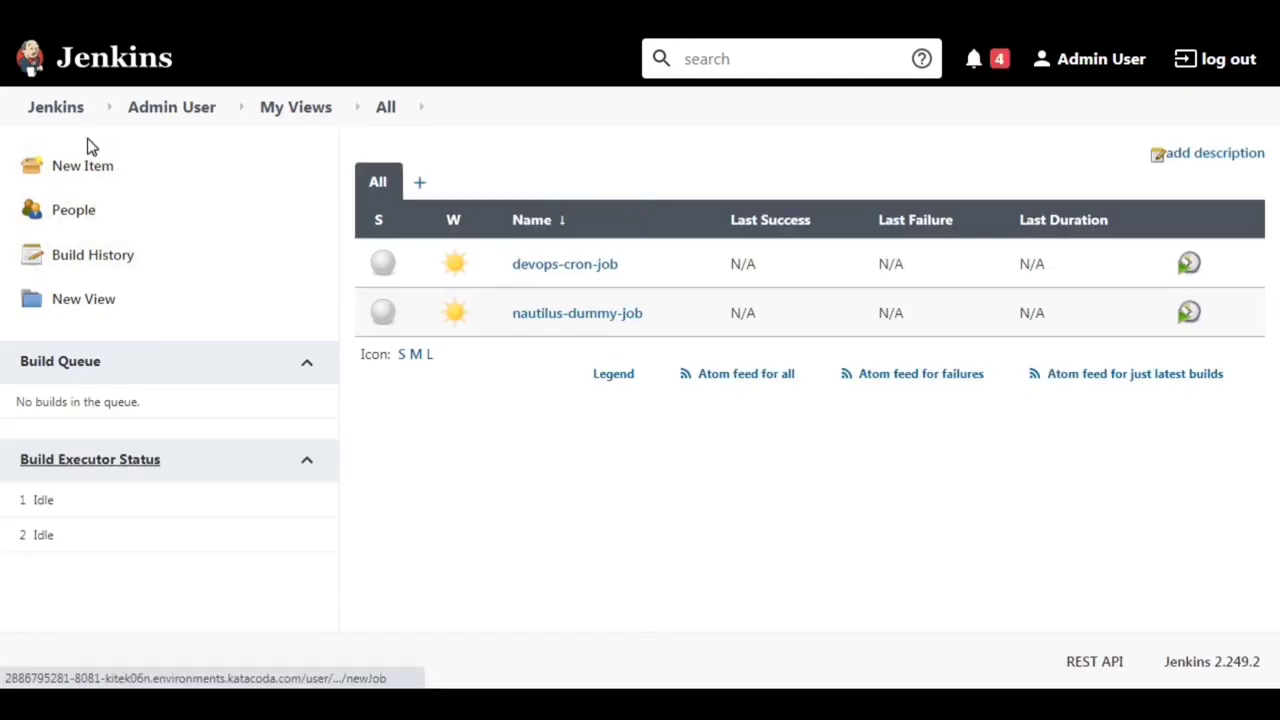
Step: From the dashboard, create a Freestyle project named devops-pipeline-job
left_click(67, 116)
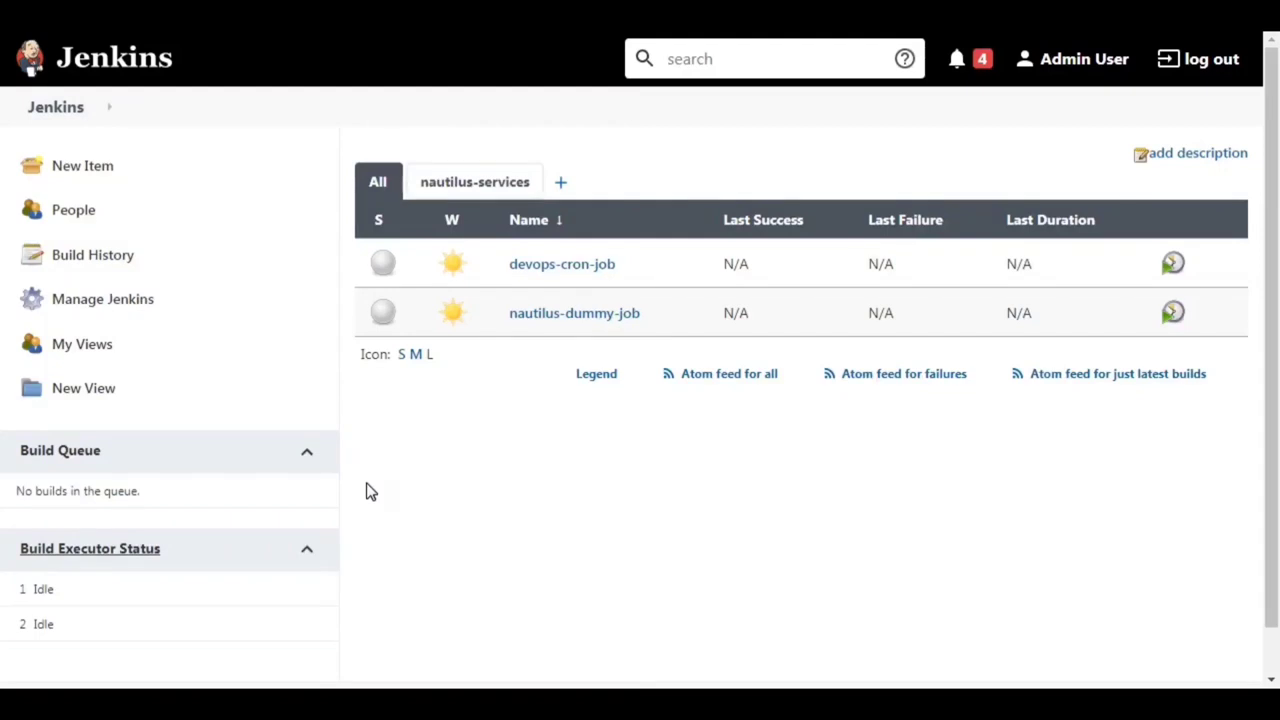
left_click(150, 172)
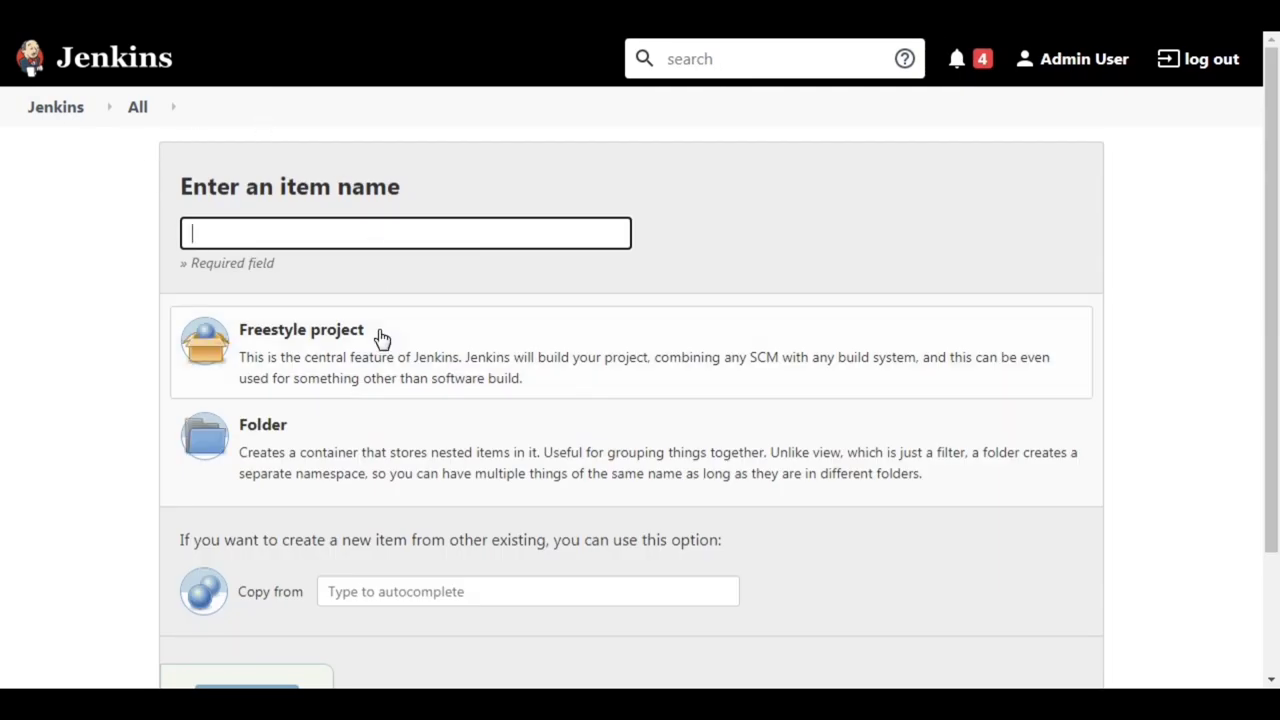
left_click(381, 338)
left_click(406, 222)
type("devops-pipeline-job")
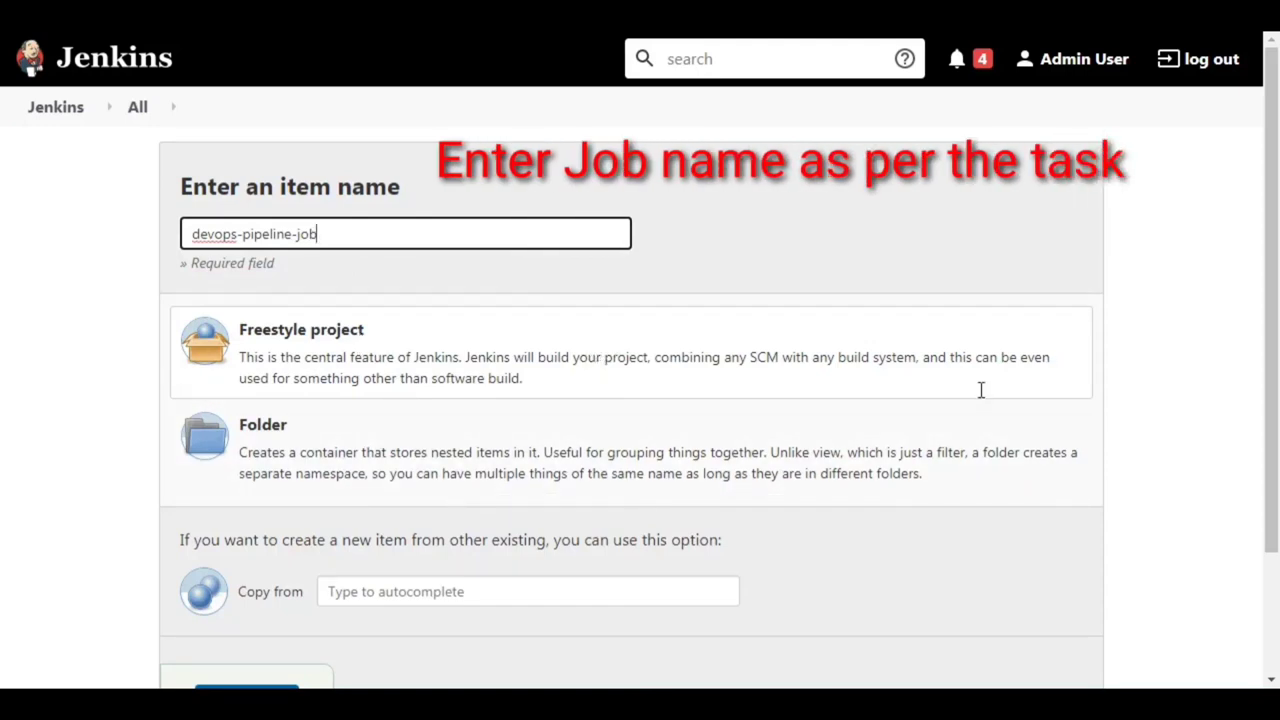
scroll(1276, 347, "down", 1)
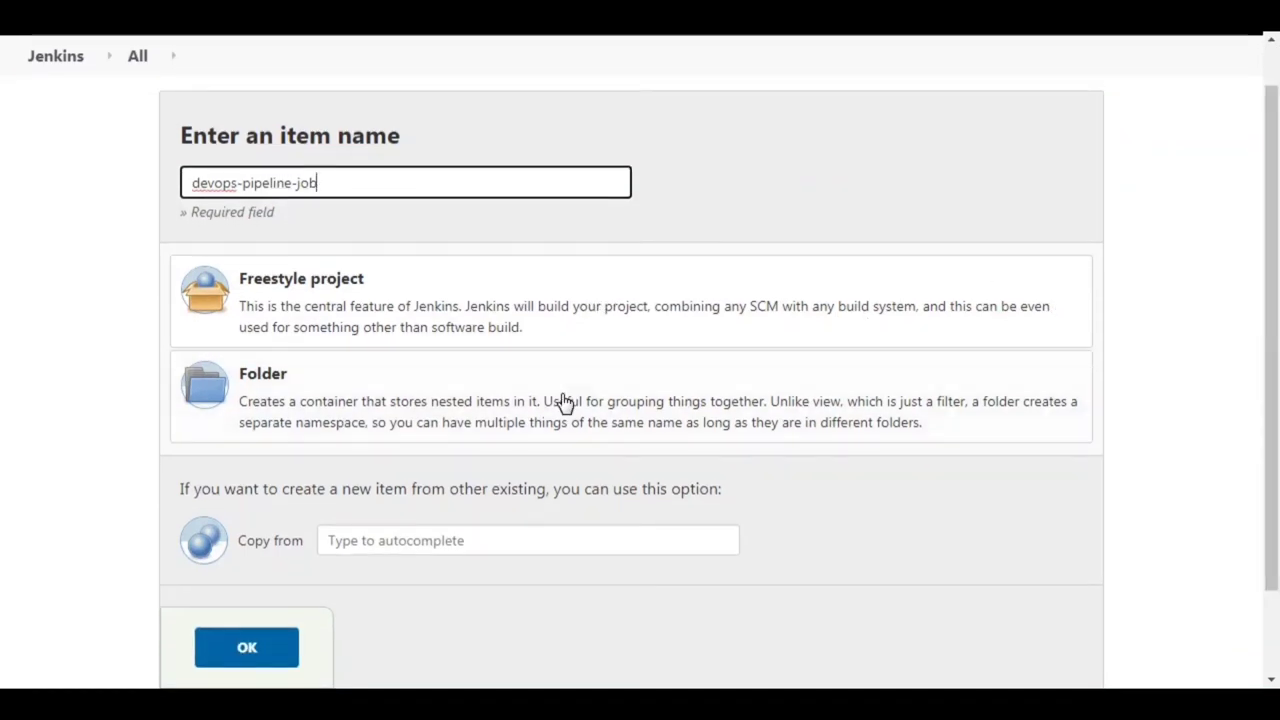
left_click(247, 650)
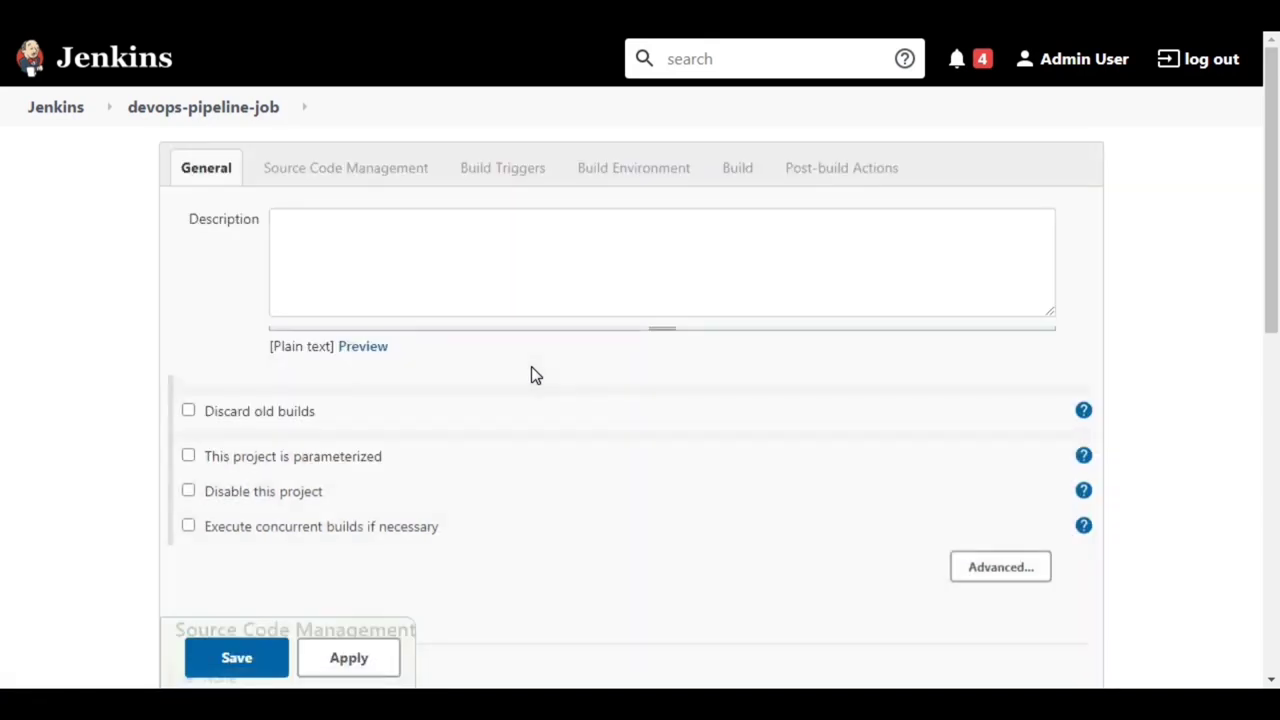
Step: Add an Execute shell build step with the command echo hello world!!
left_click(738, 170)
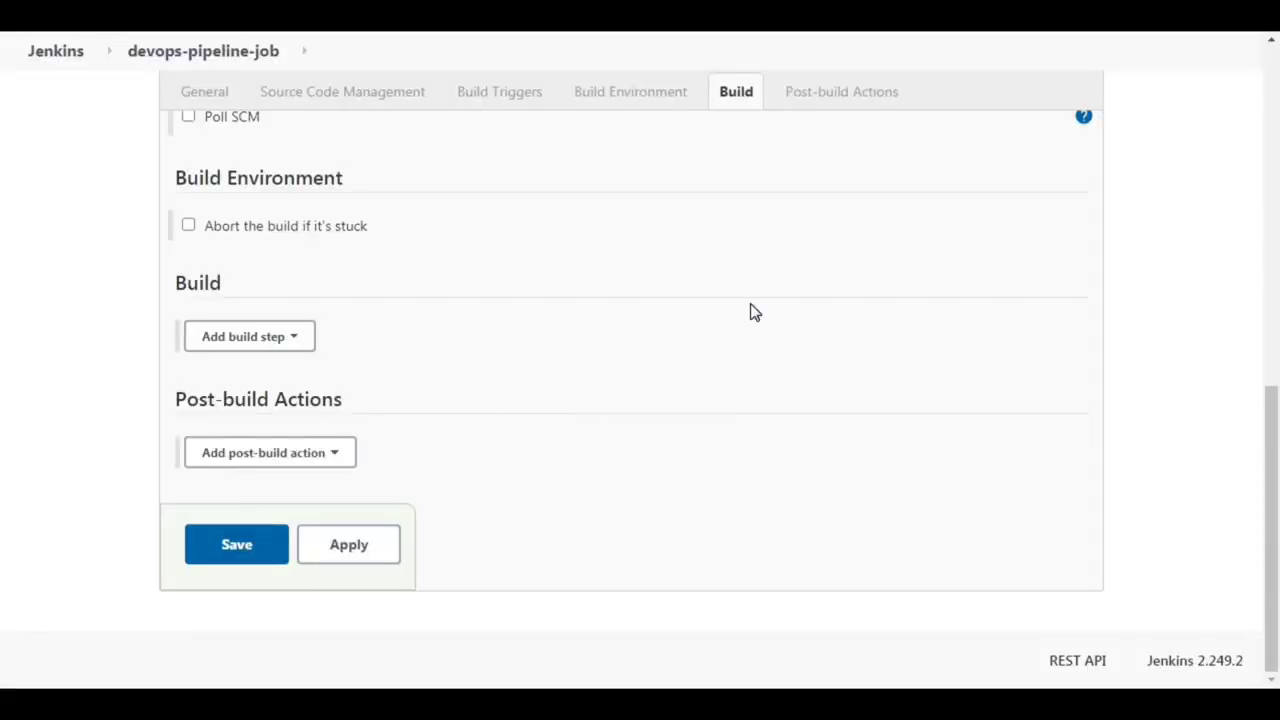
left_click(302, 343)
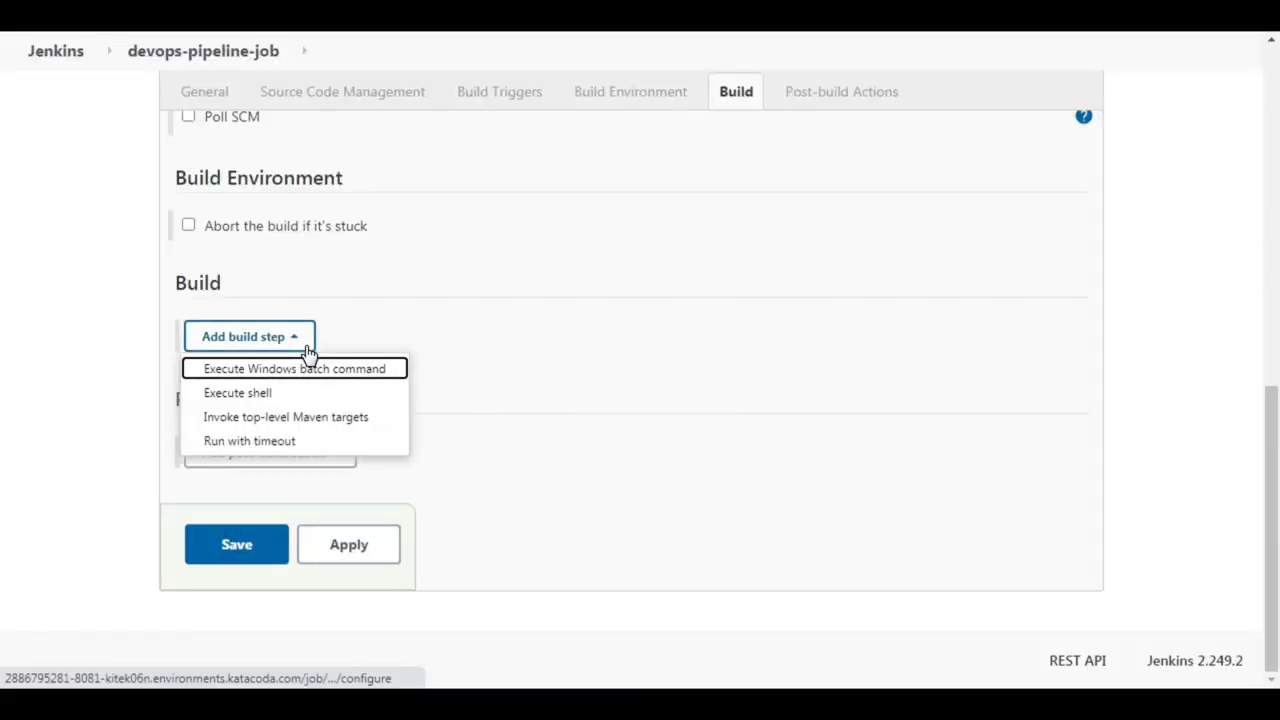
left_click(267, 393)
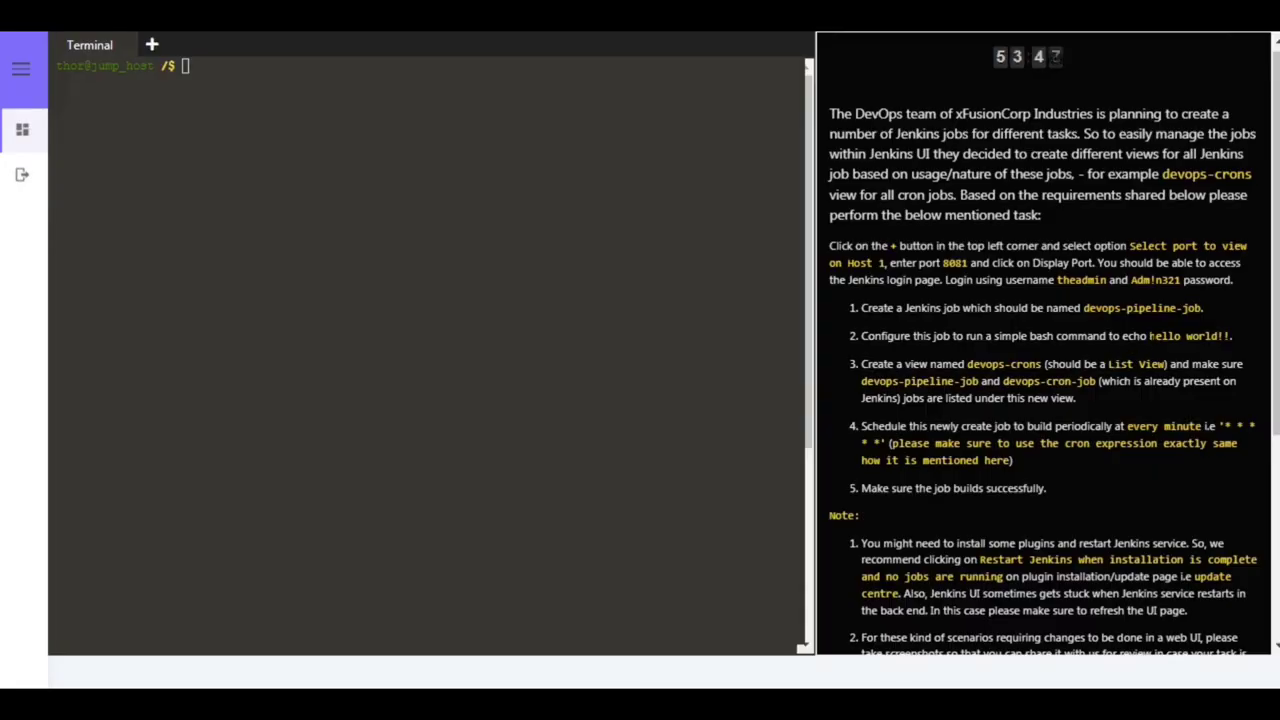
left_click_drag(1150, 336, 1230, 337)
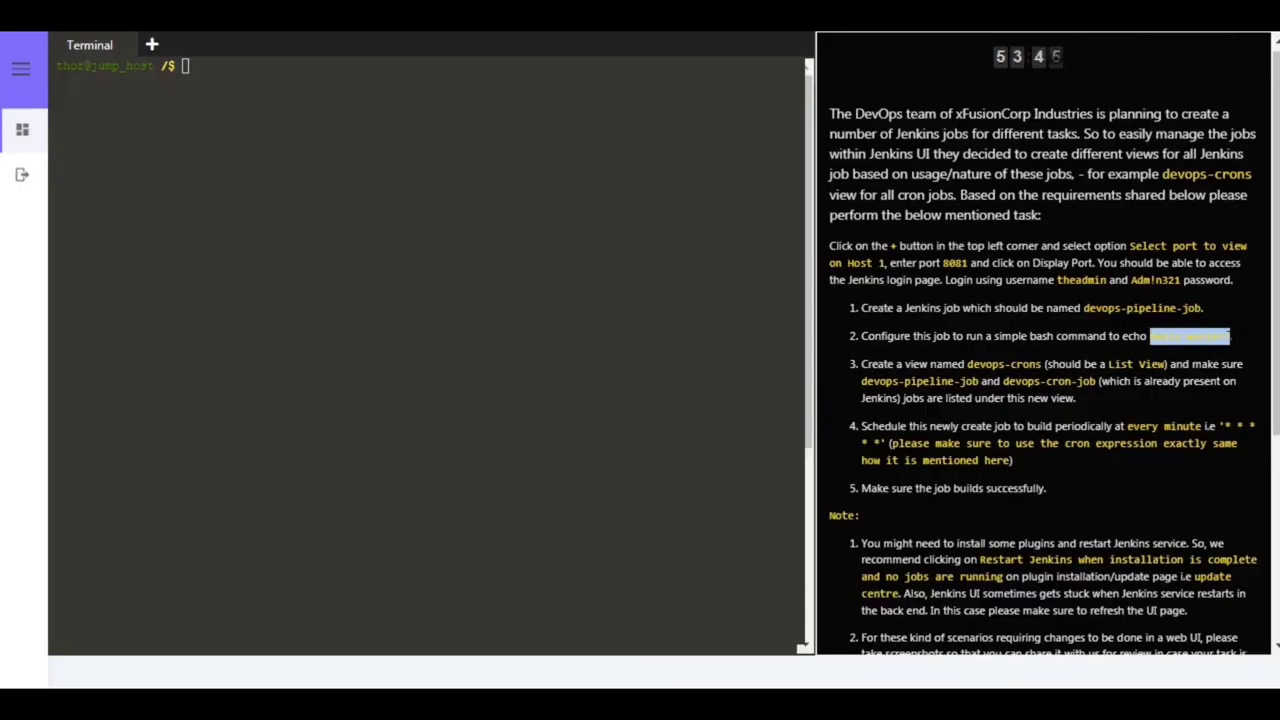
left_click(1180, 336)
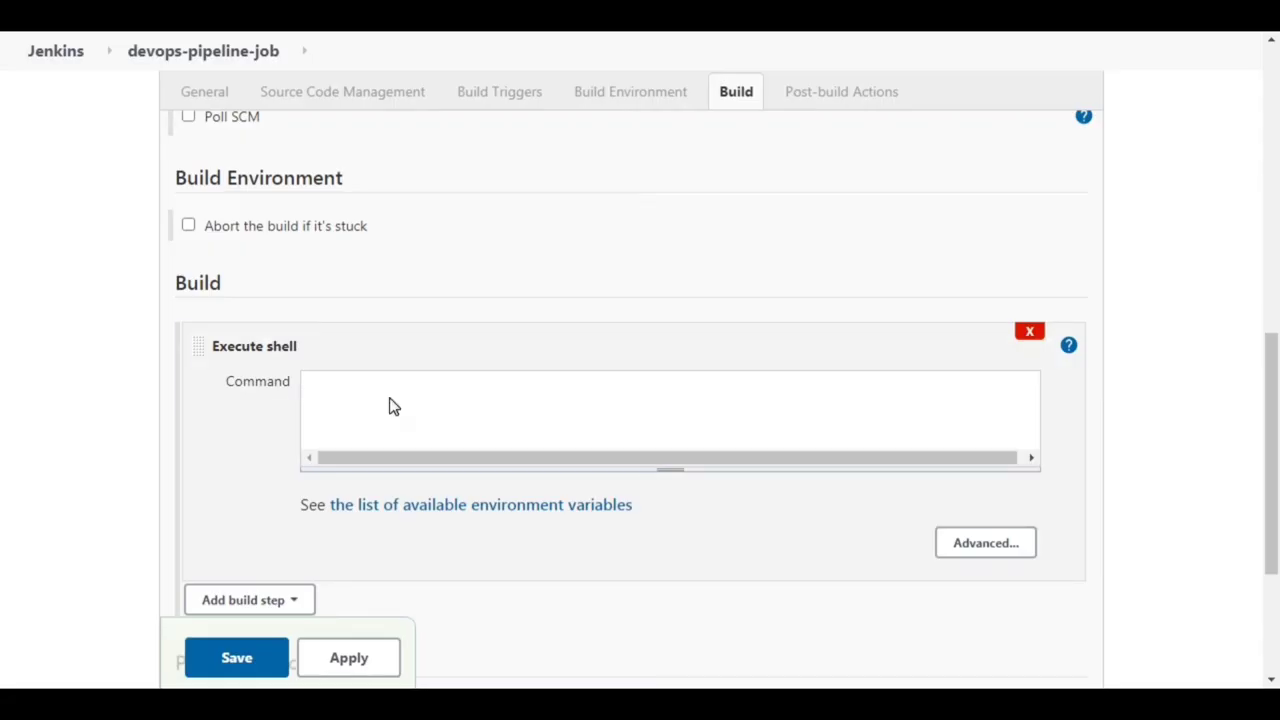
type("echo hello world!!")
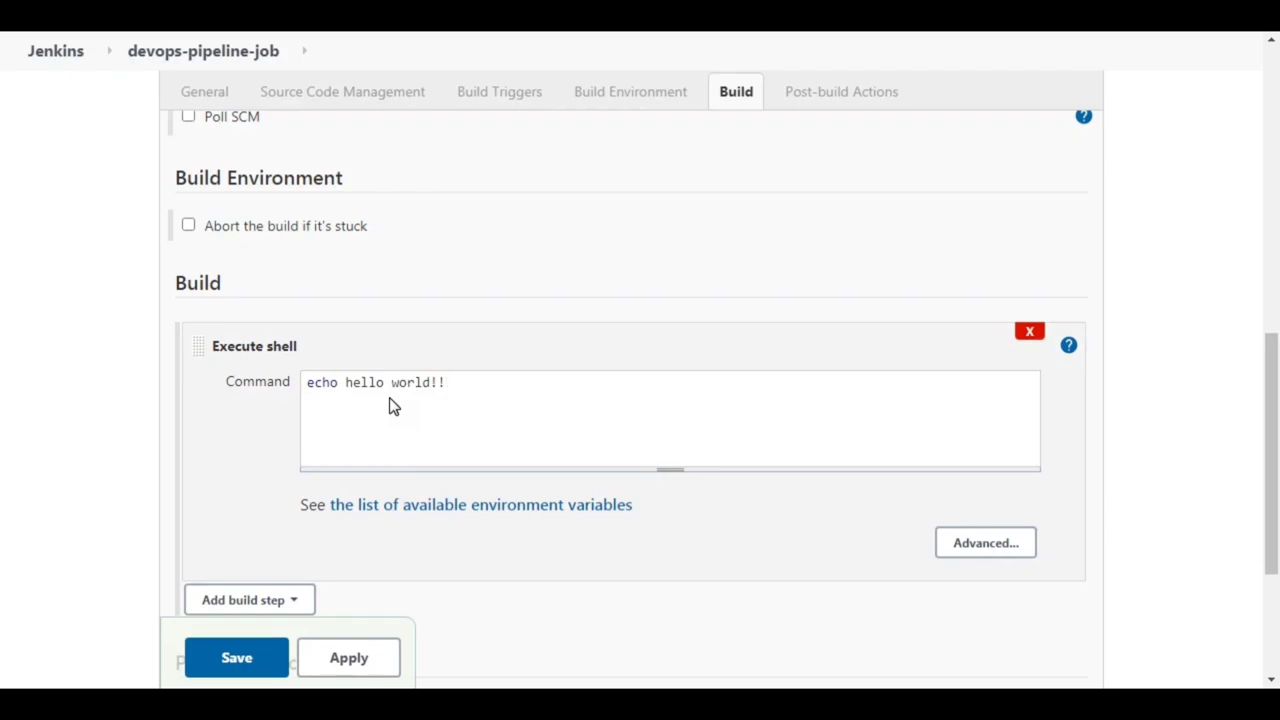
Step: Enable Build periodically with the schedule * * * * * copied from the task
left_click(517, 99)
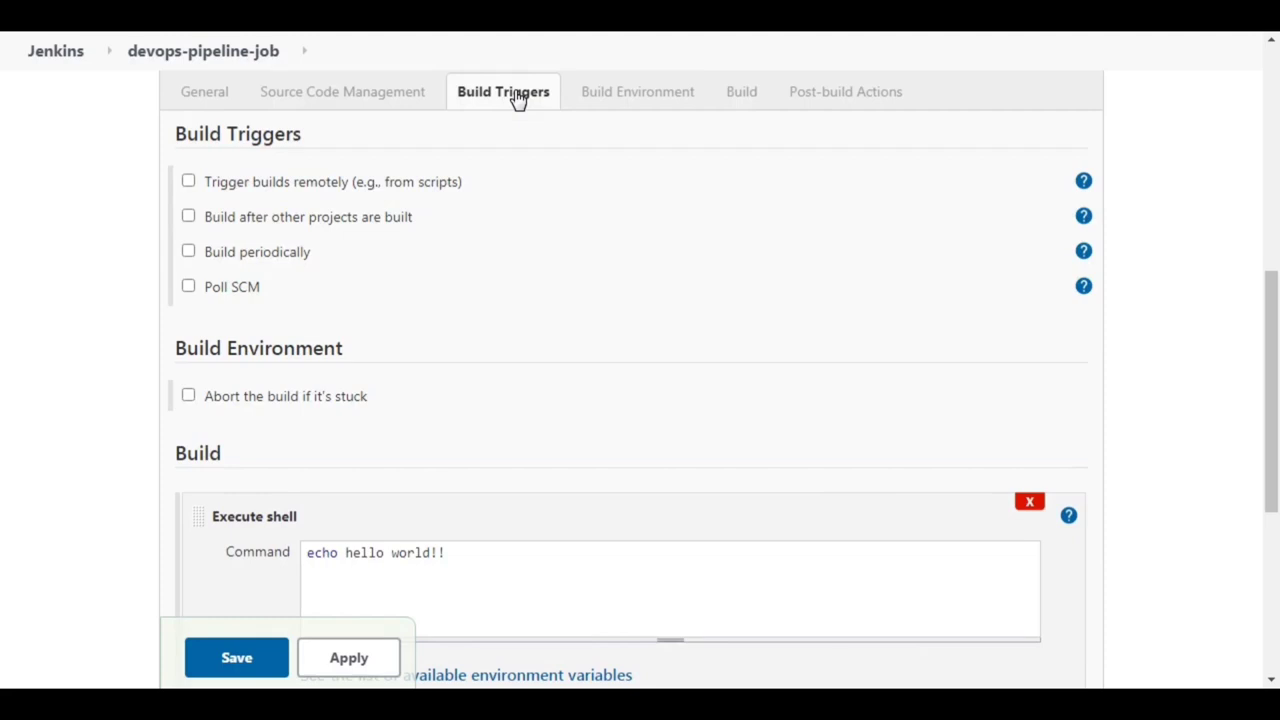
left_click(260, 257)
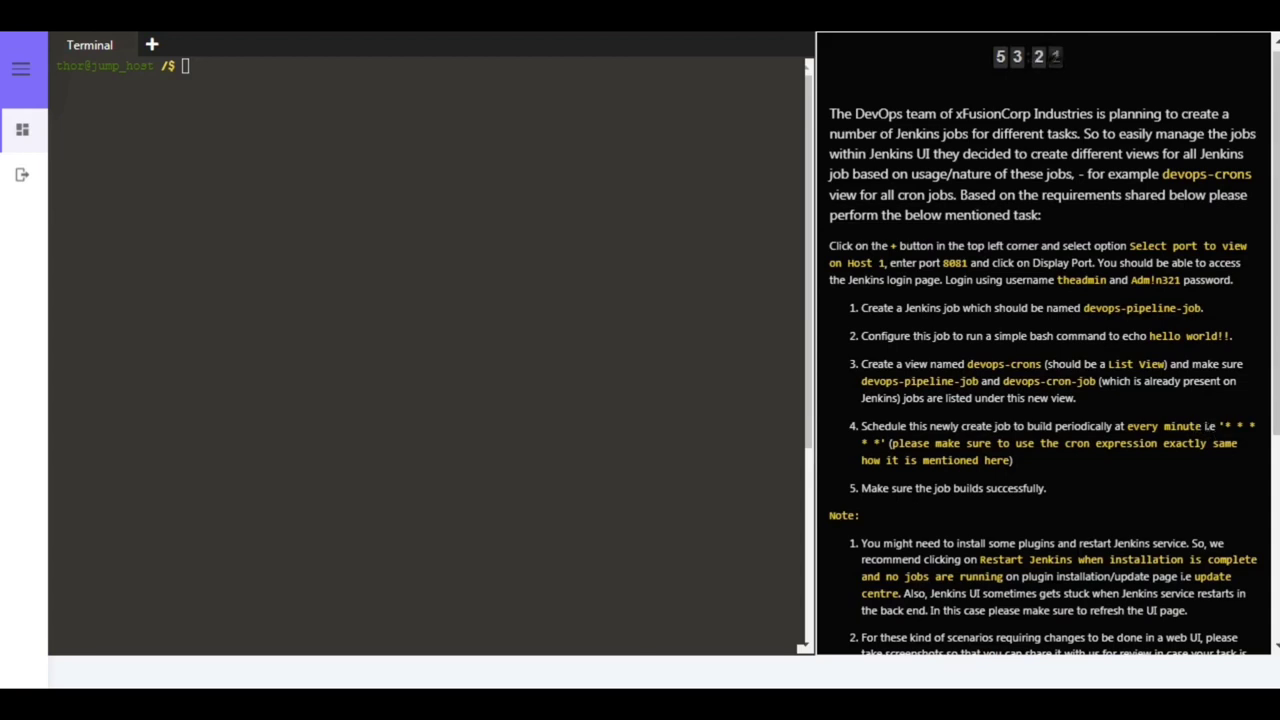
left_click_drag(1225, 426, 888, 443)
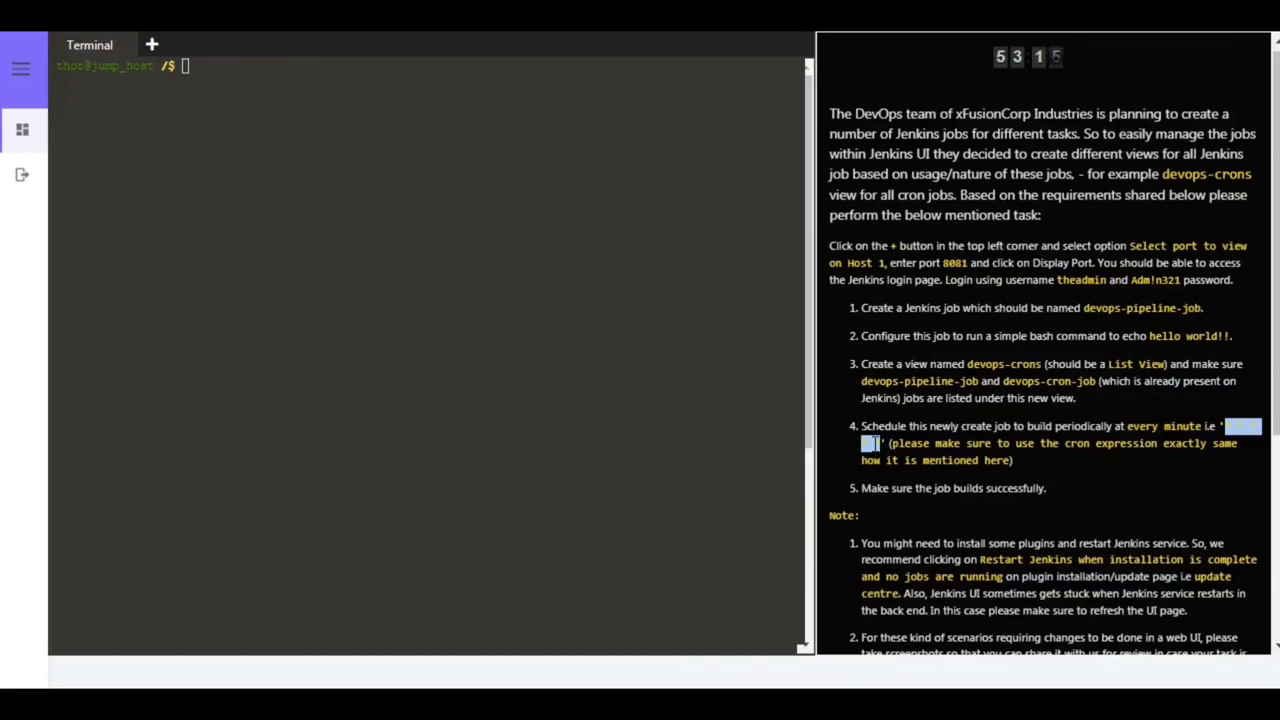
right_click(873, 447)
left_click(898, 462)
left_click(906, 296)
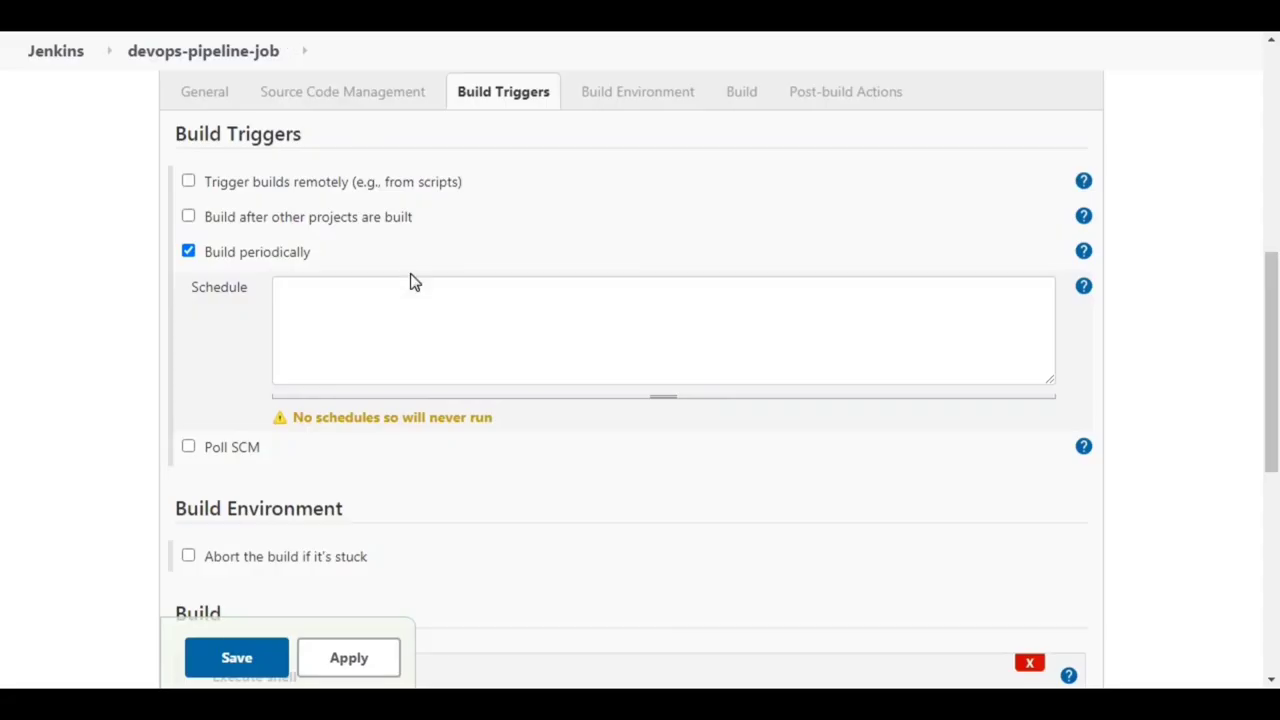
left_click(408, 297)
key("ctrl+v")
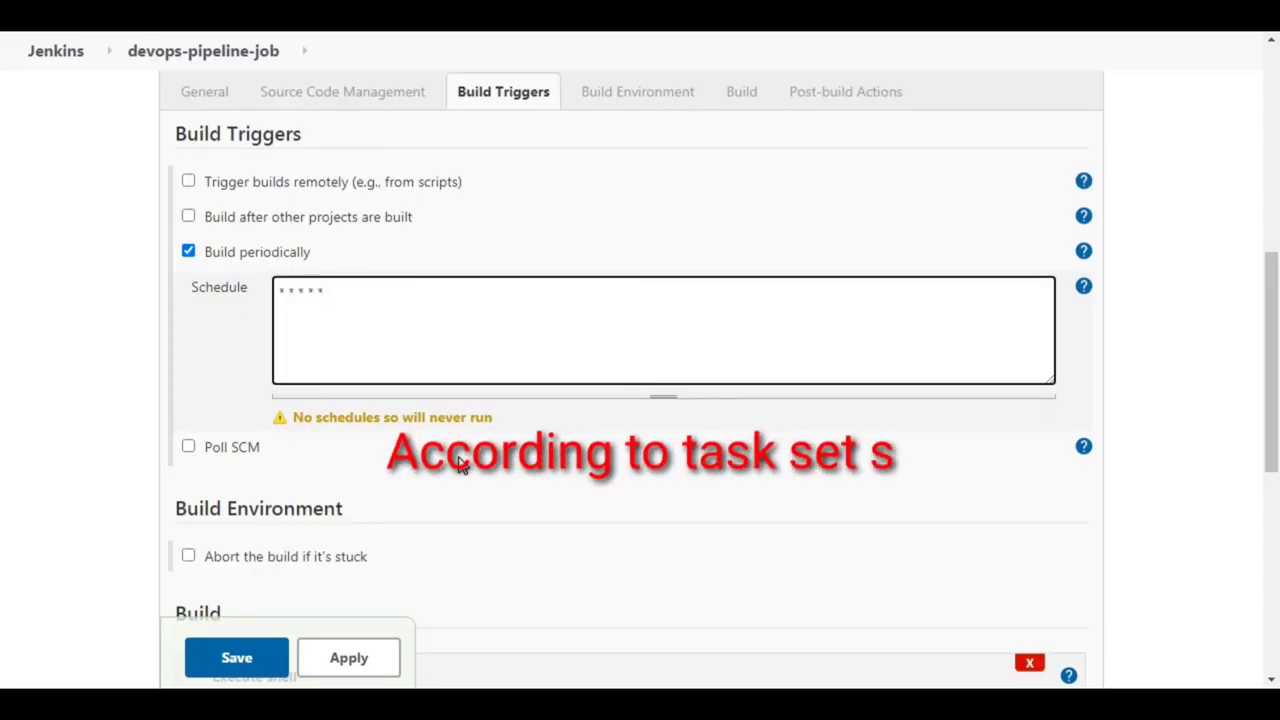
Step: Save the devops-pipeline-job configuration
left_click_drag(1272, 324, 1277, 392)
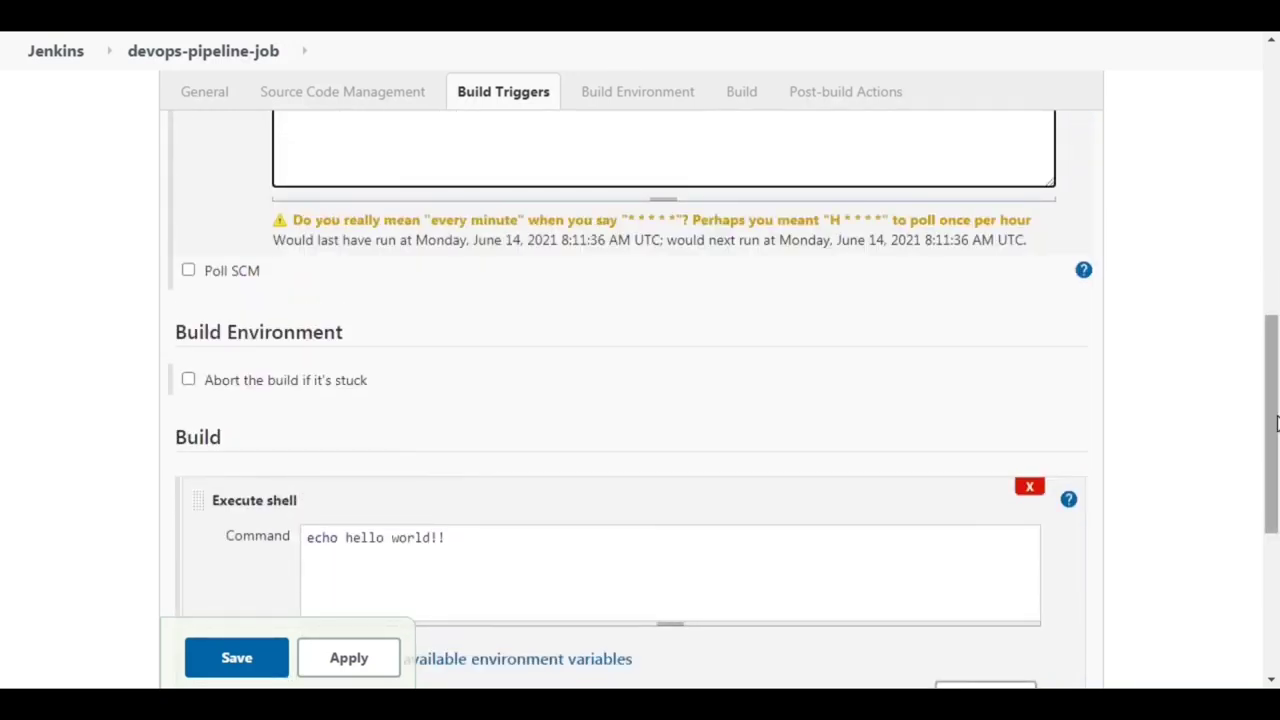
left_click_drag(1277, 435, 1275, 409)
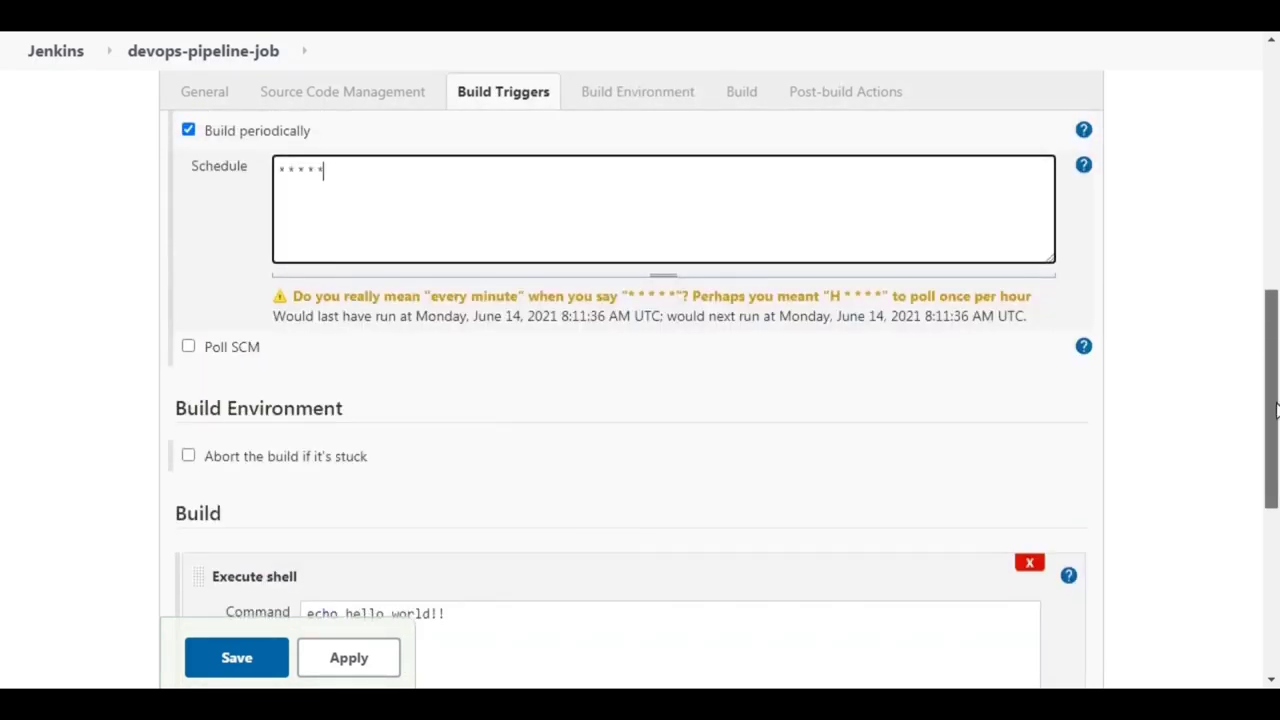
left_click_drag(1275, 408, 1275, 432)
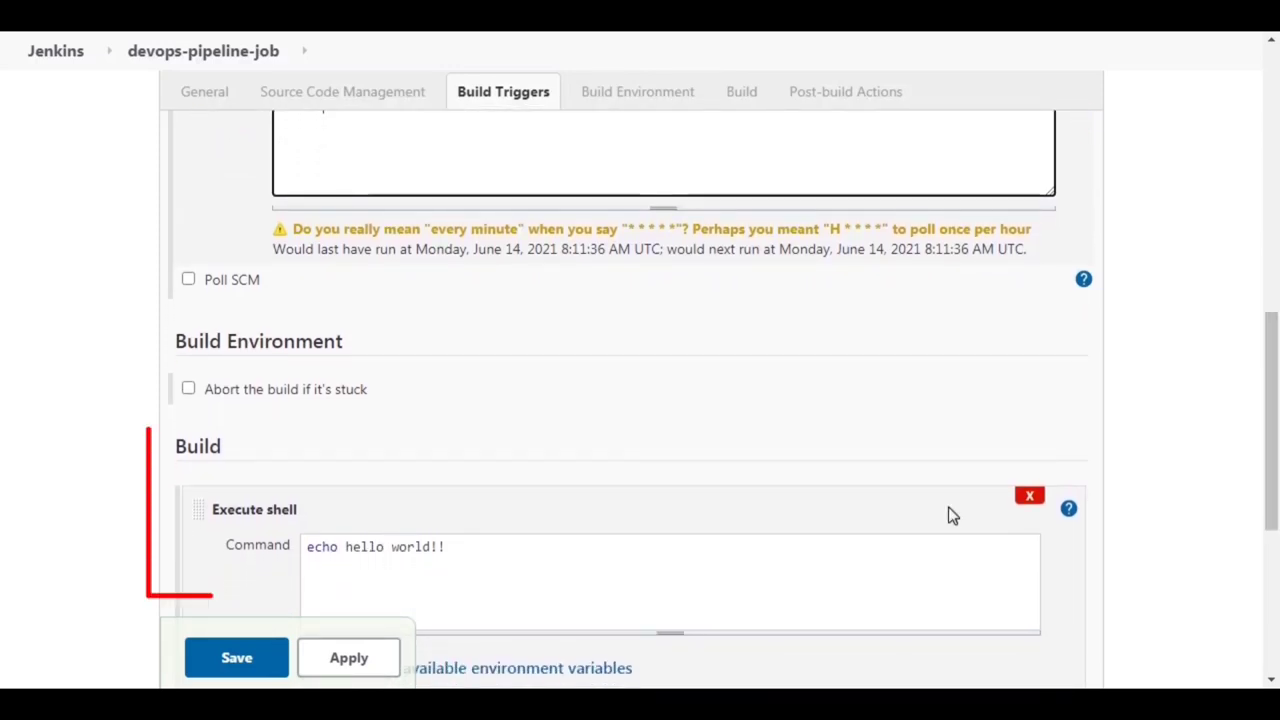
left_click(280, 672)
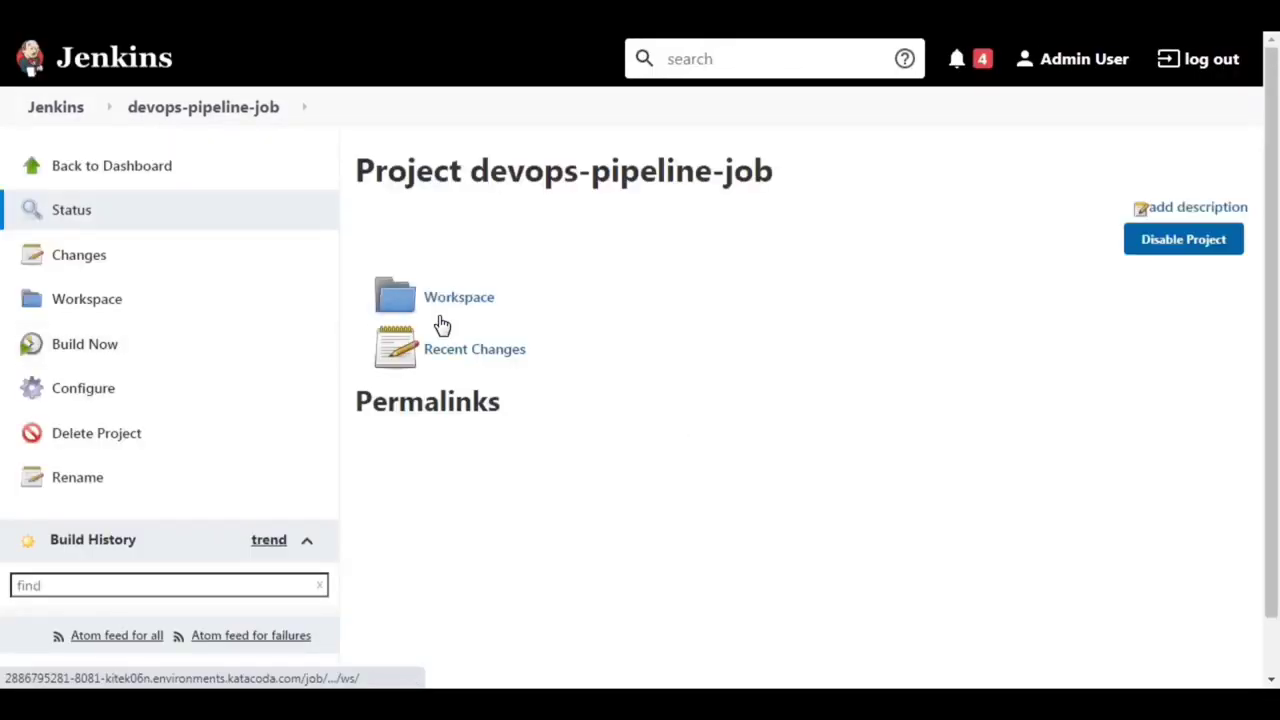
Step: Run build #1 of devops-pipeline-job, check its console output, then return to the dashboard
left_click(104, 360)
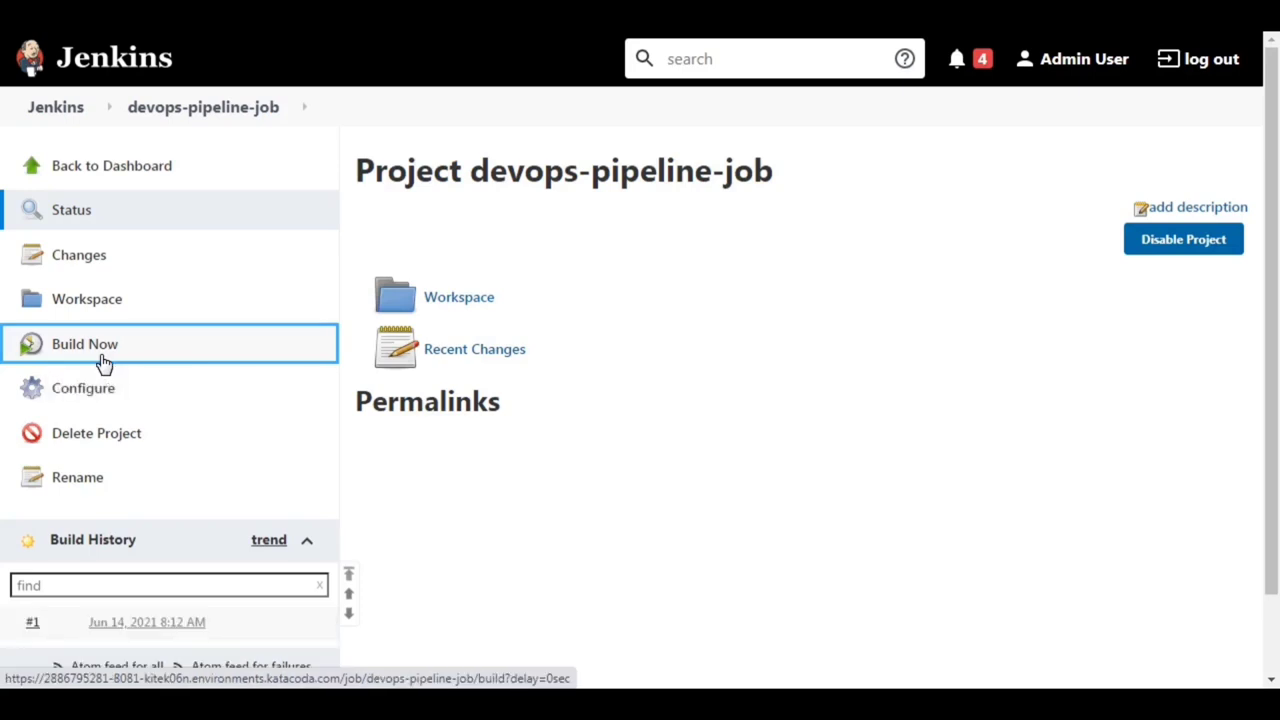
left_click(133, 626)
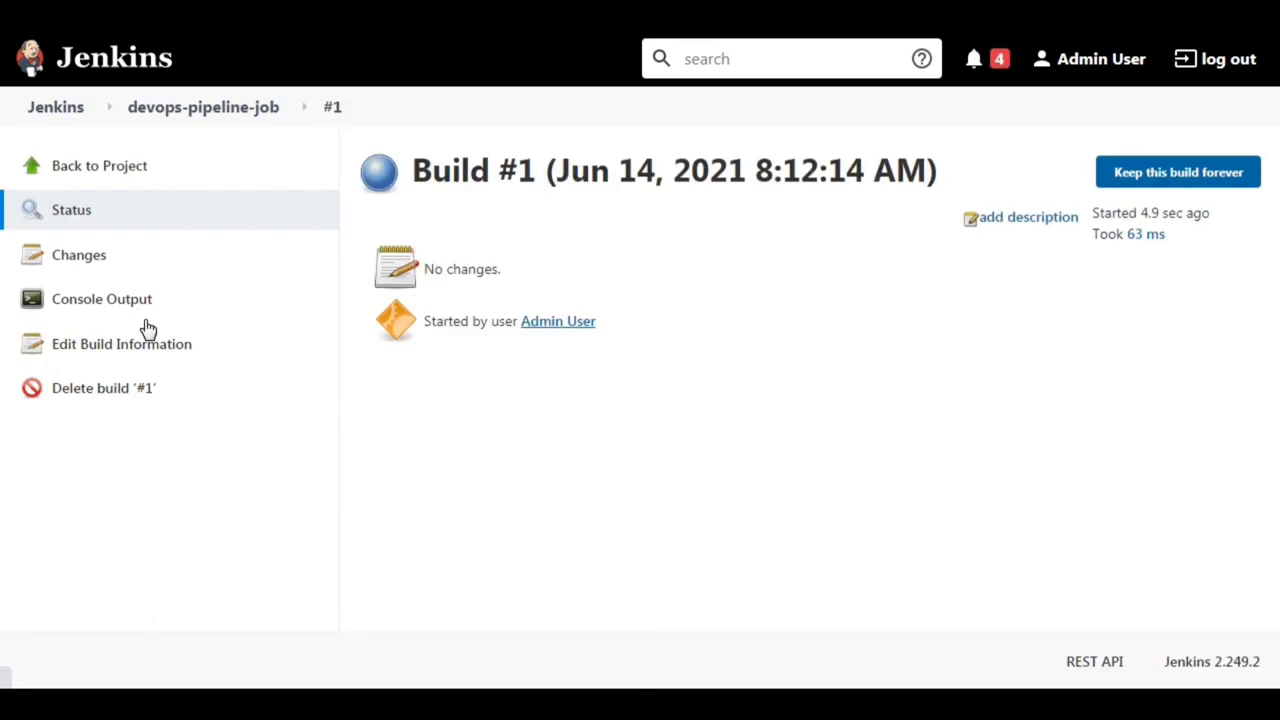
left_click(126, 307)
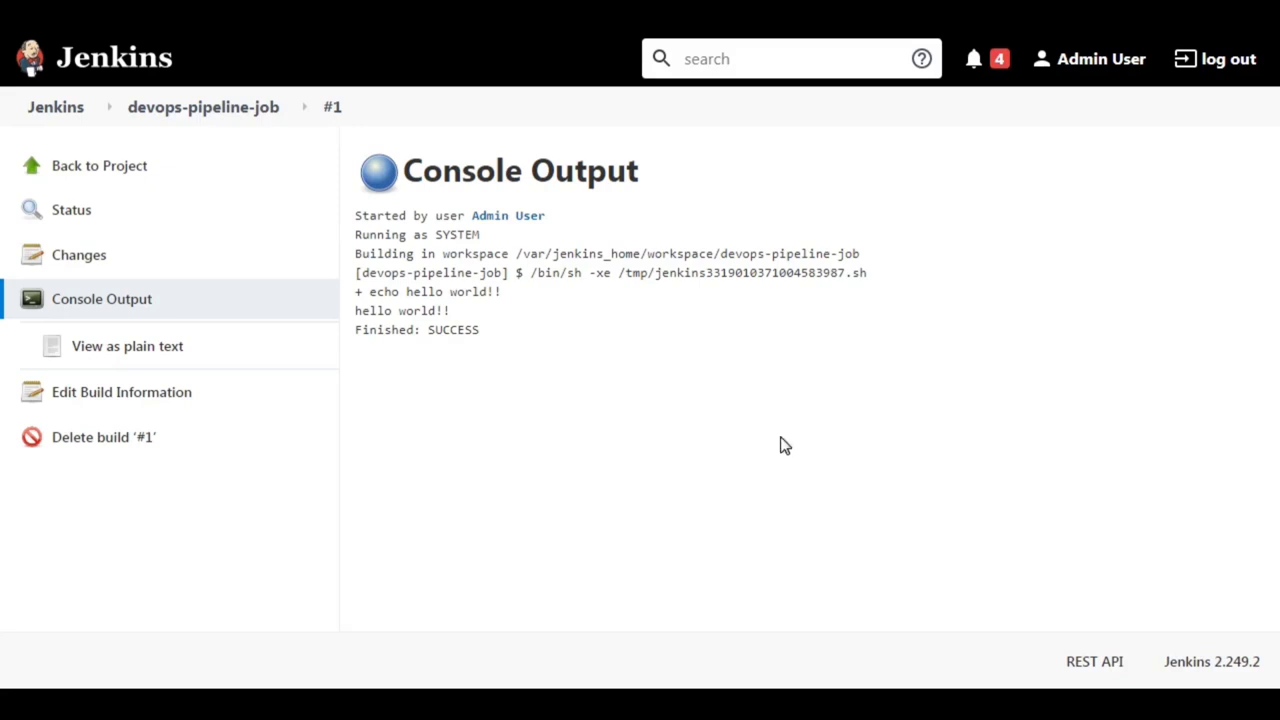
left_click(58, 110)
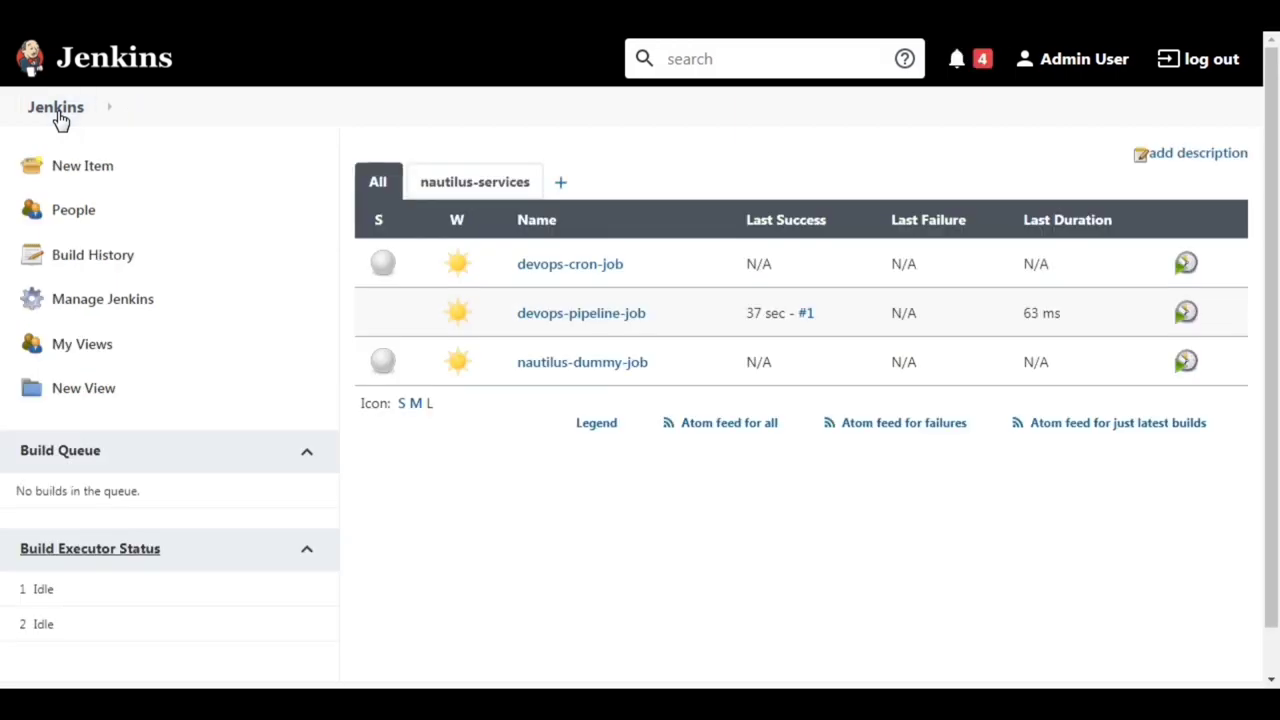
Step: Create a new List View named devops-crons
left_click(77, 394)
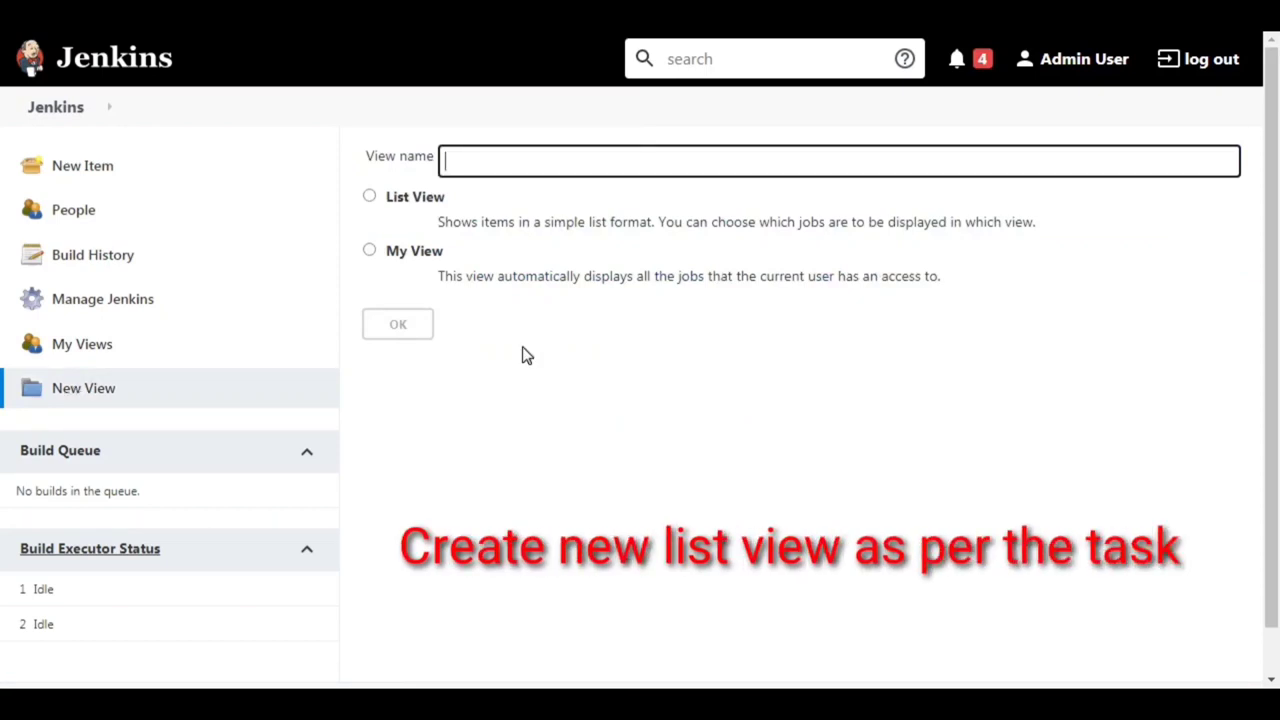
left_click(370, 197)
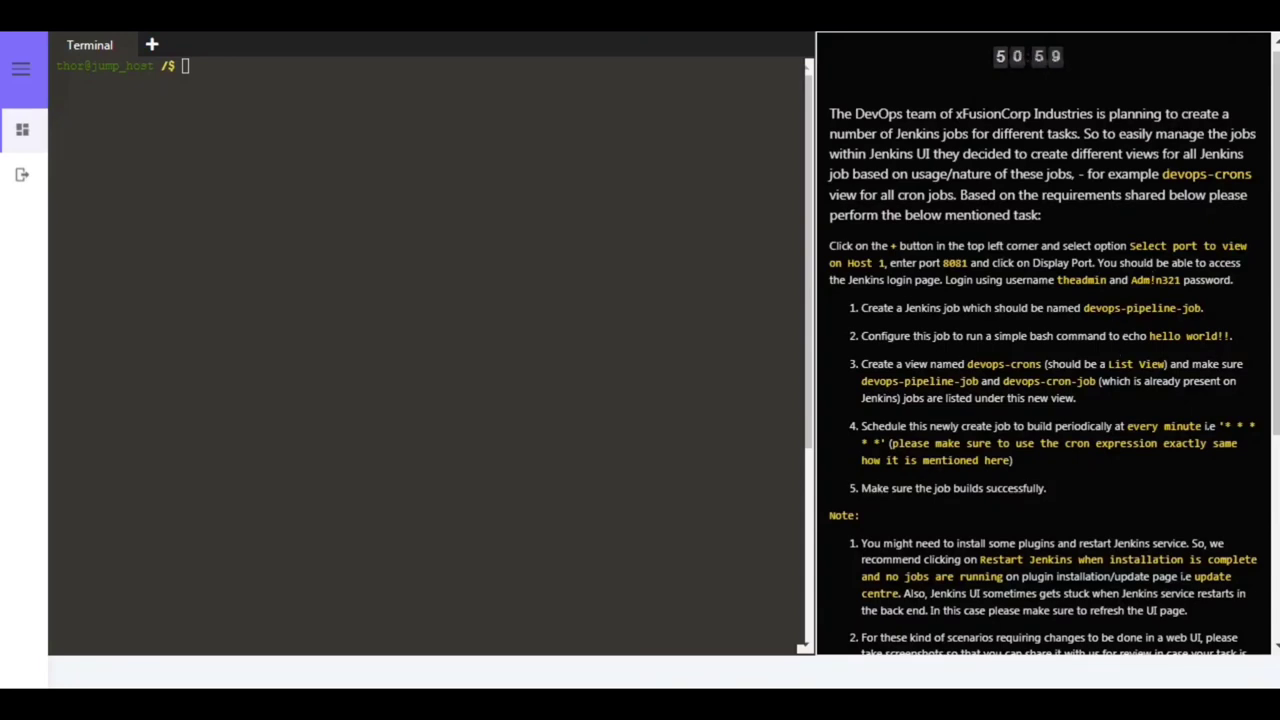
left_click_drag(1163, 174, 1251, 176)
right_click(1244, 175)
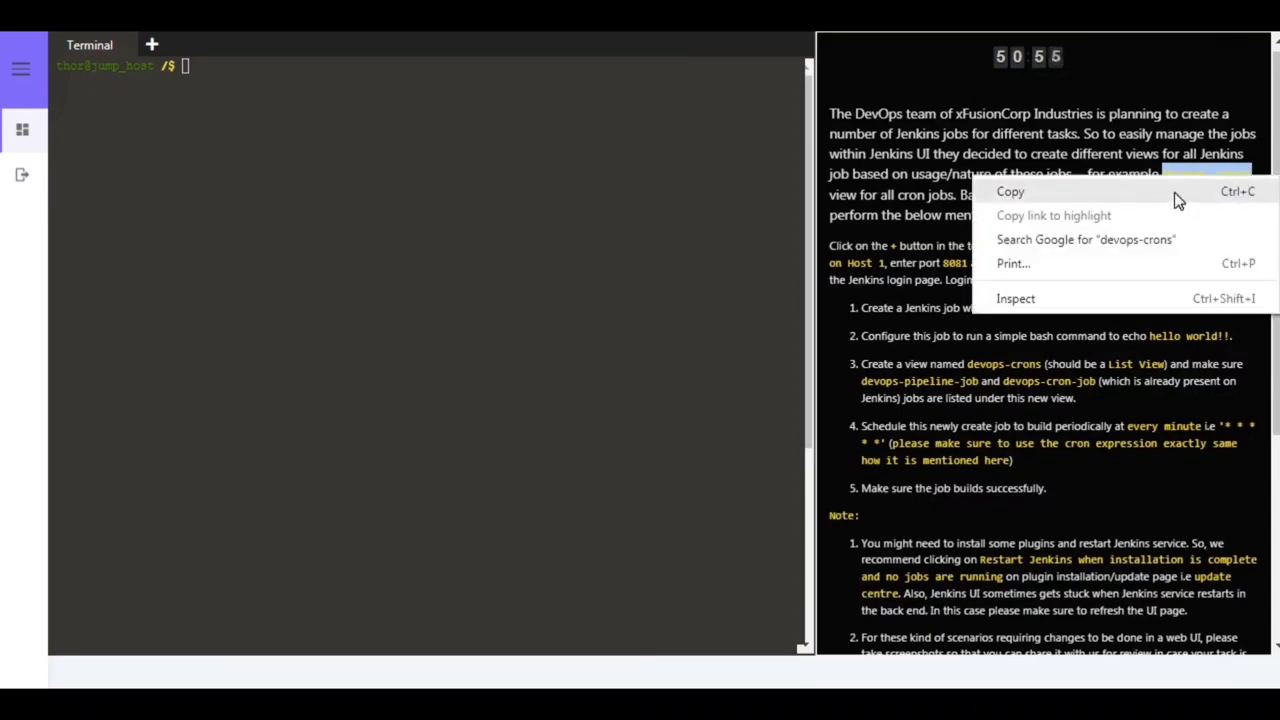
left_click(1174, 194)
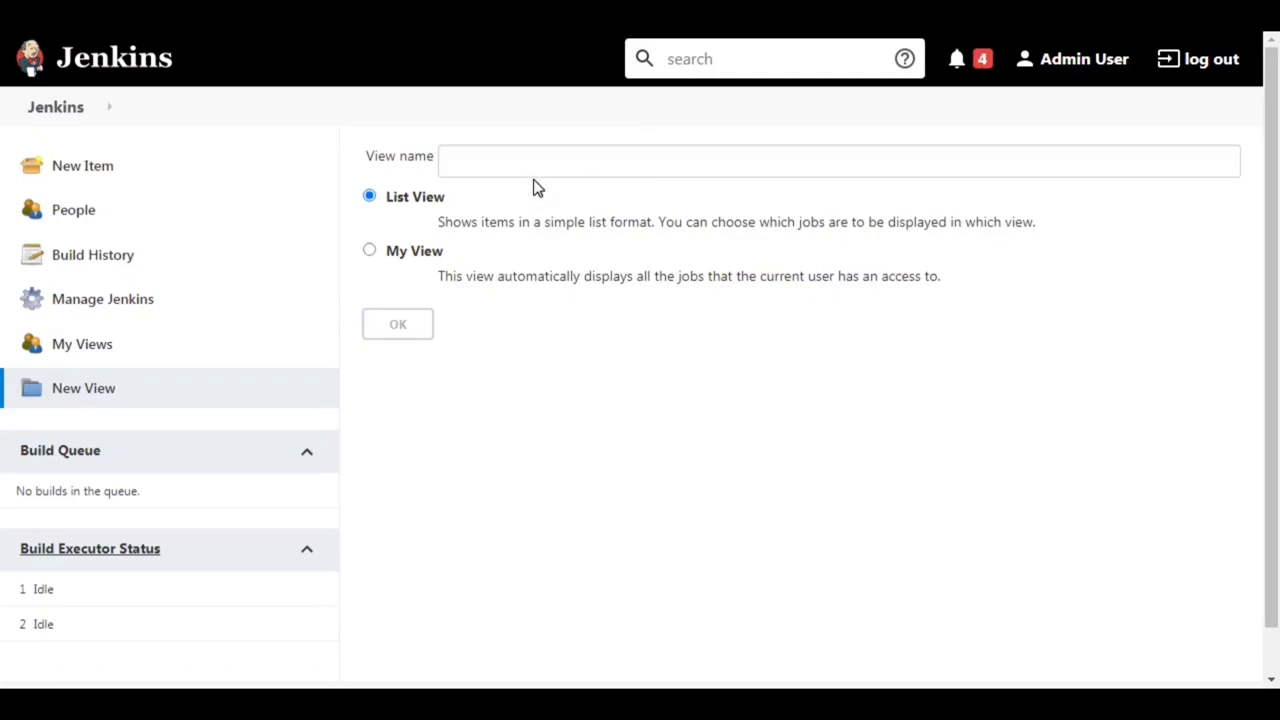
left_click(535, 167)
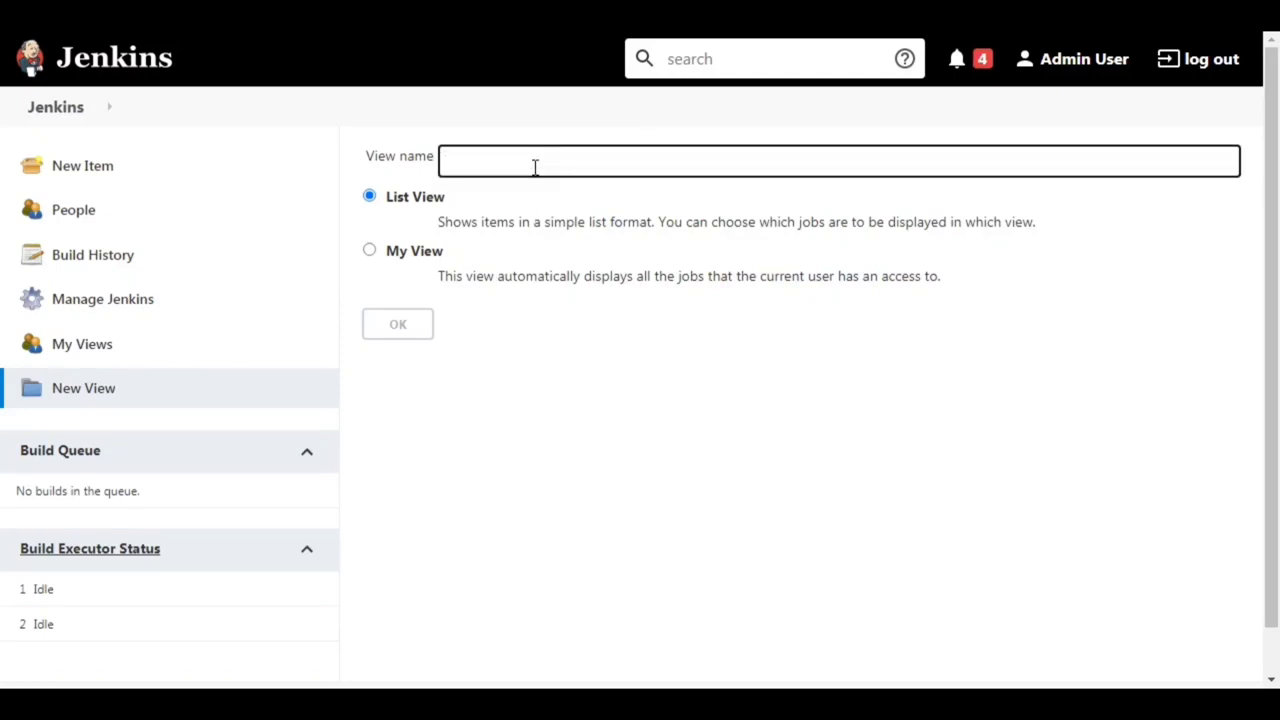
type("devops-crons")
left_click(416, 325)
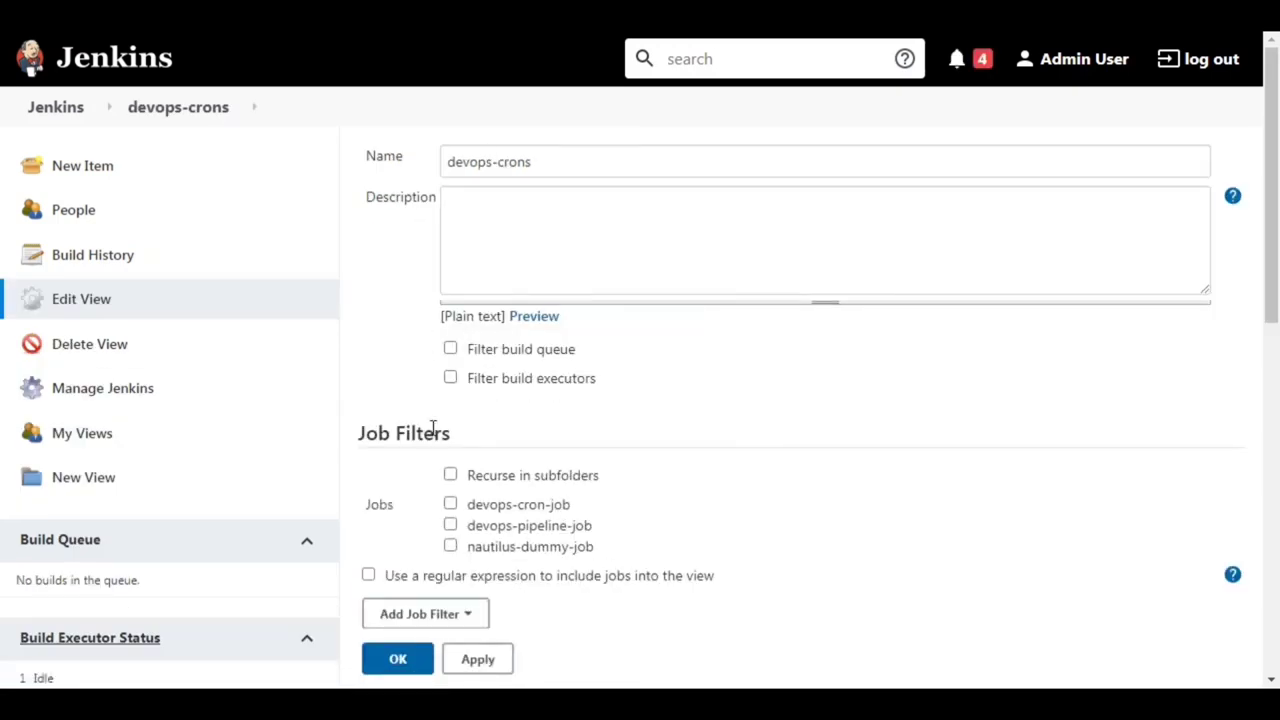
Step: Include devops-cron-job and devops-pipeline-job in the view and save it
left_click(450, 504)
left_click(450, 525)
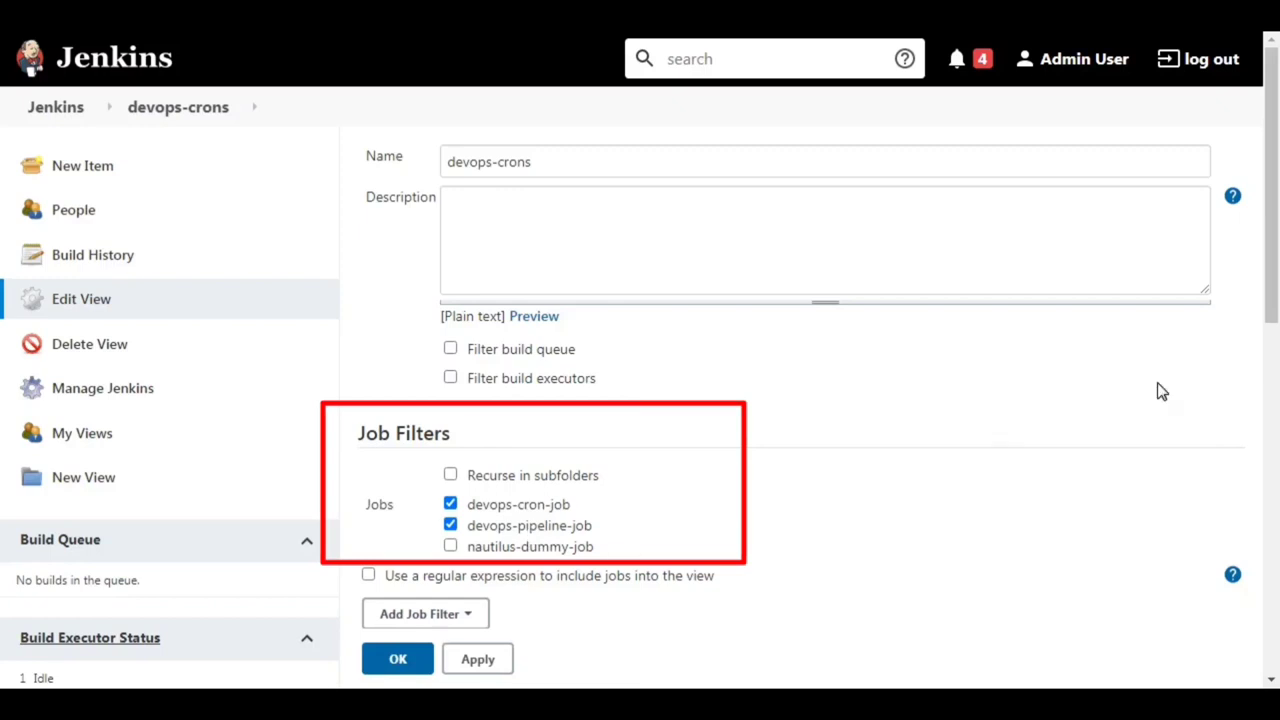
left_click_drag(1272, 282, 1276, 310)
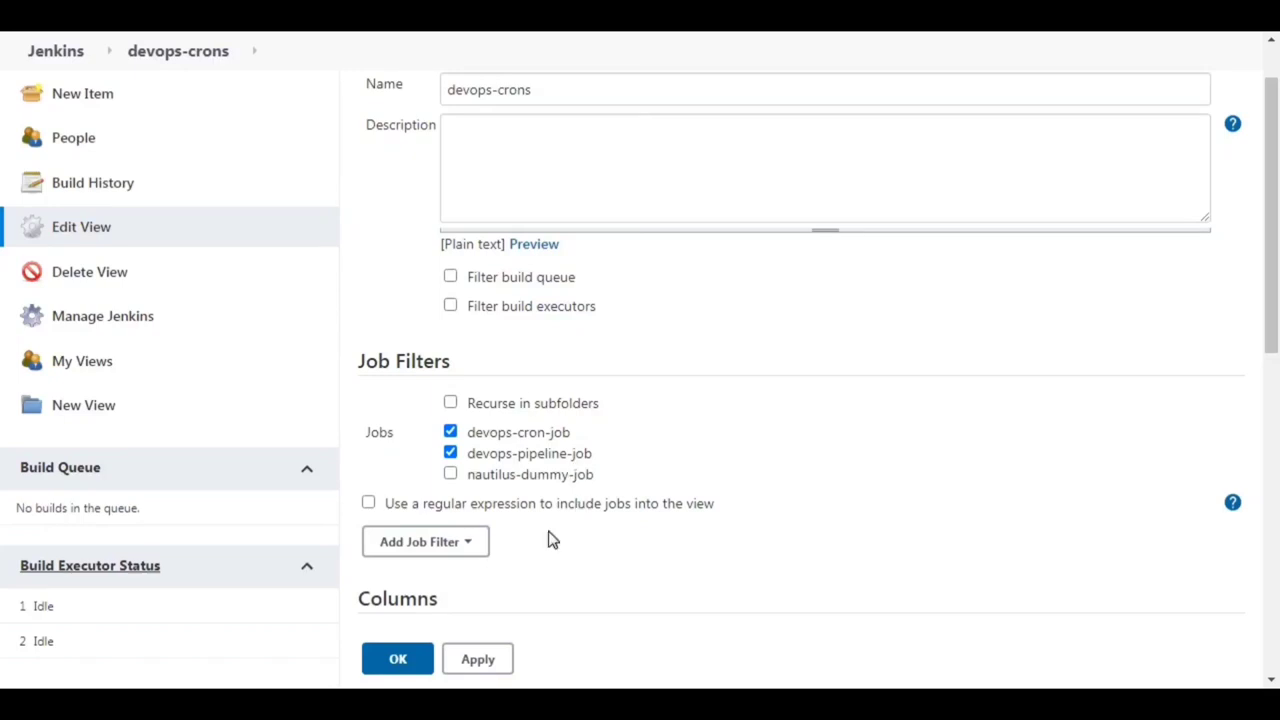
left_click(398, 661)
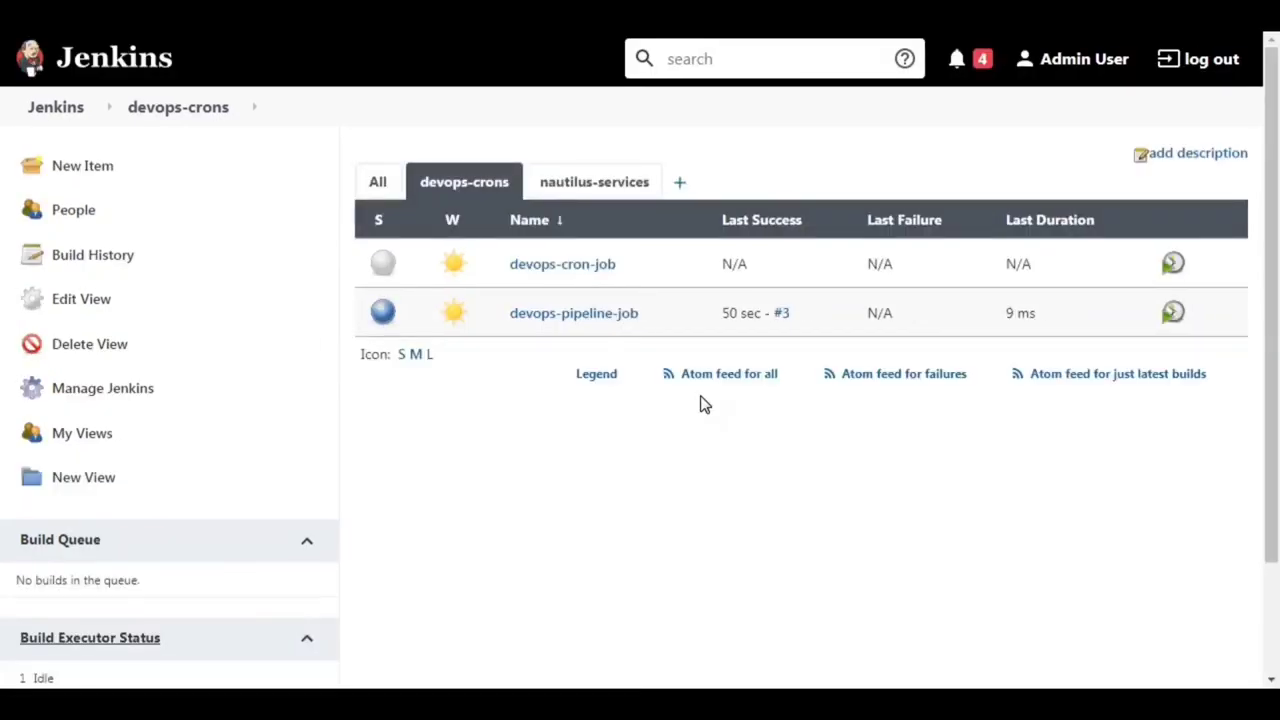
Step: Inspect devops-cron-job, then switch to the devops-crons view
left_click(95, 447)
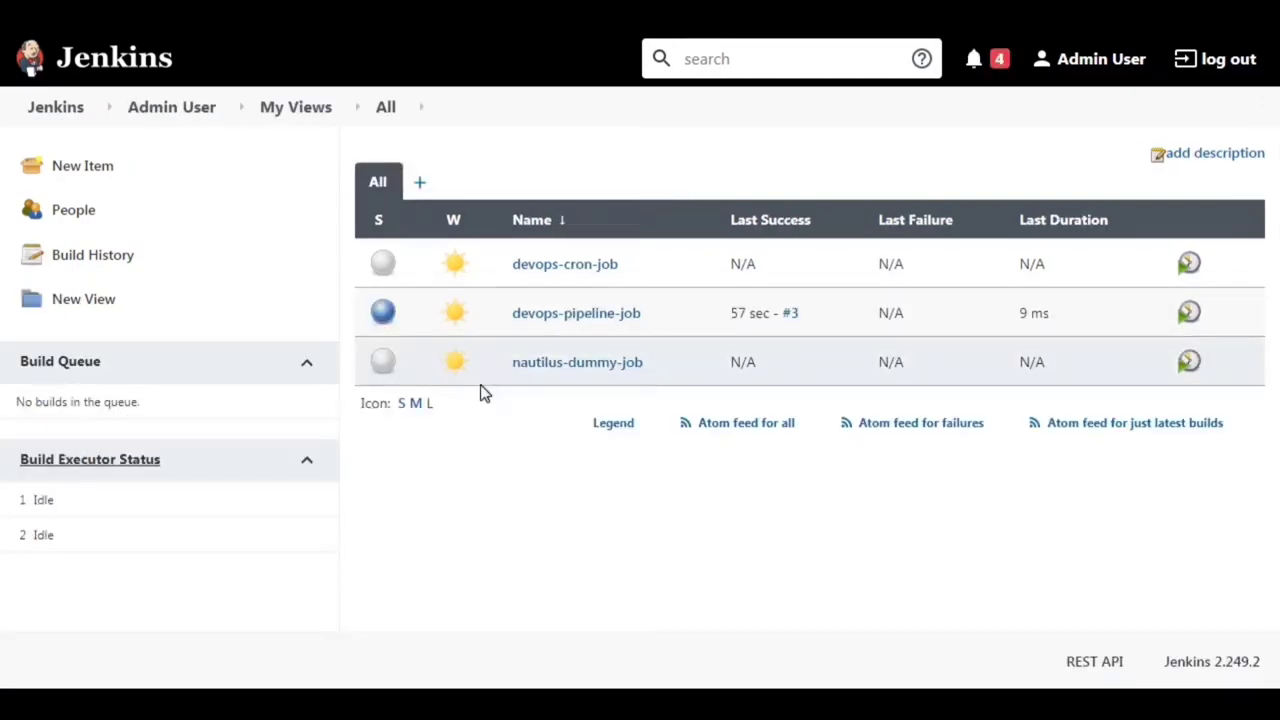
left_click(585, 275)
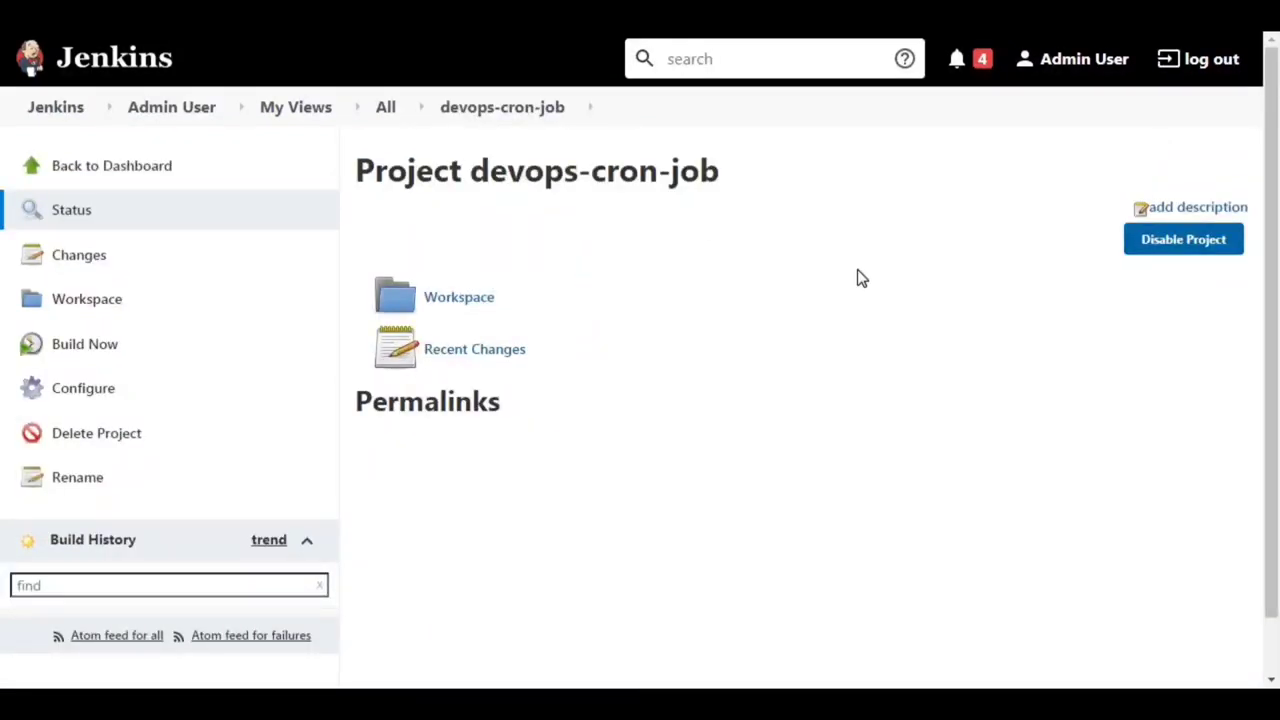
left_click_drag(1271, 191, 1260, 164)
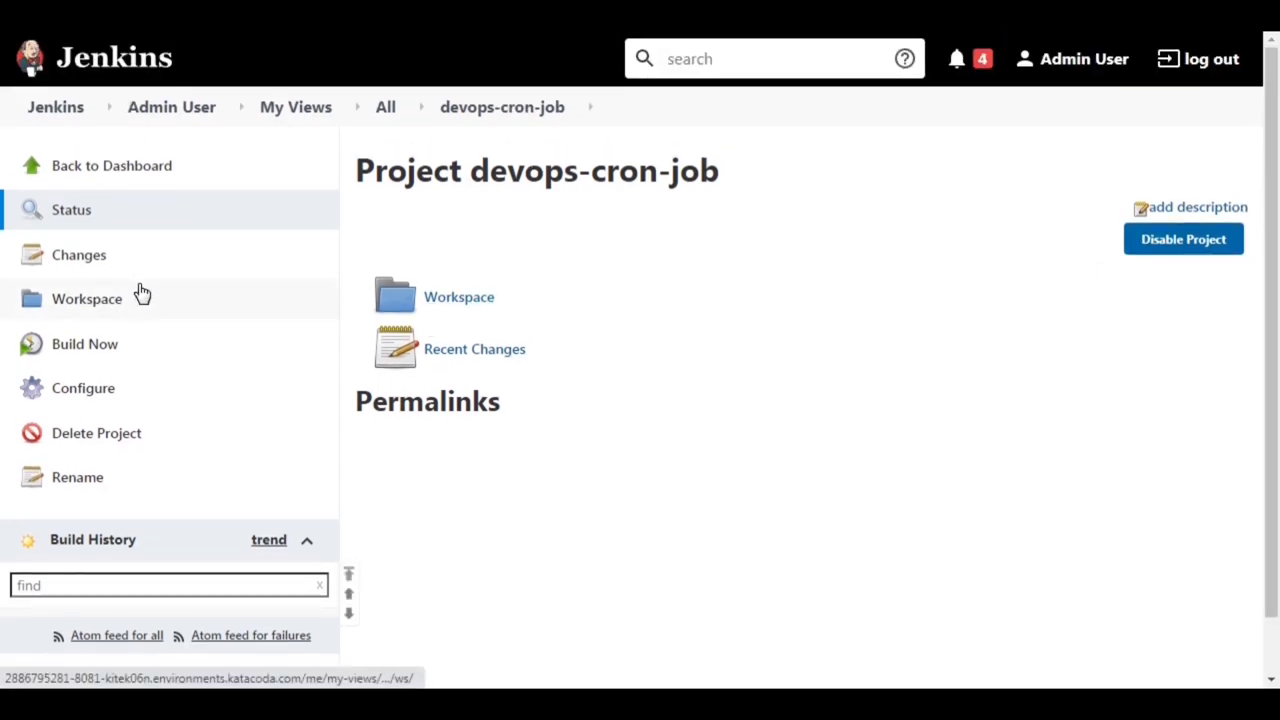
left_click(58, 107)
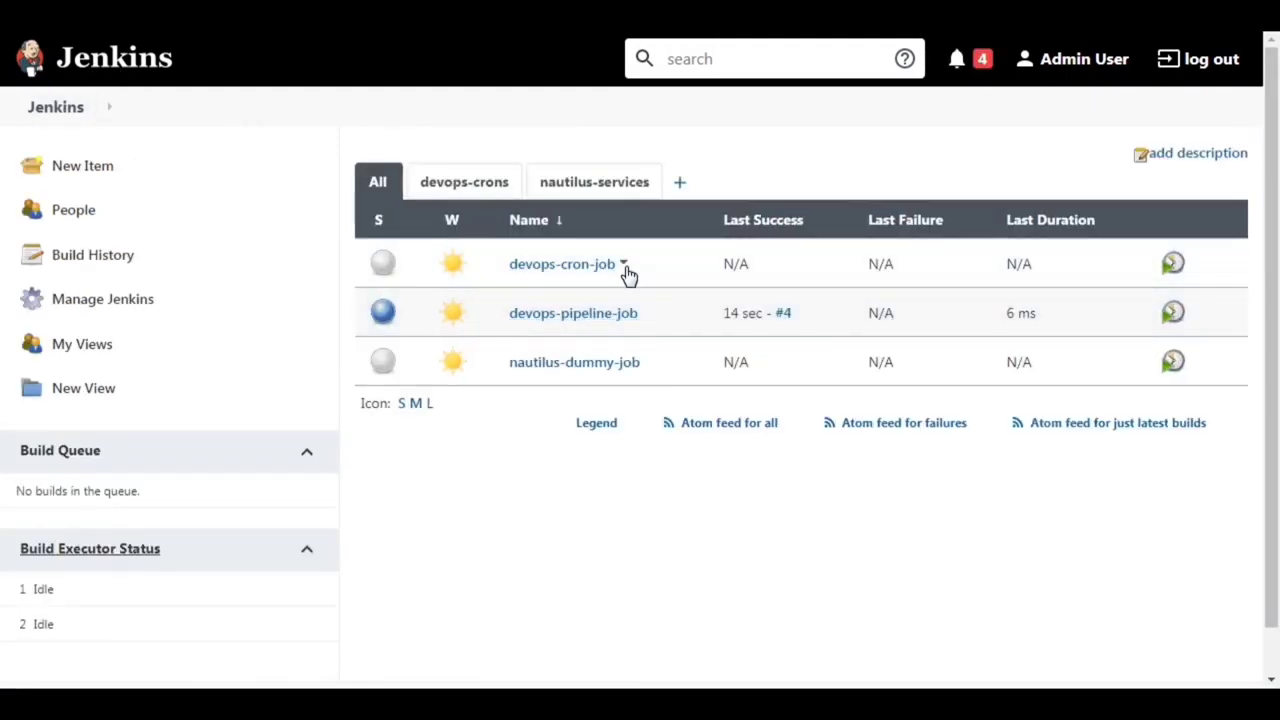
left_click(624, 267)
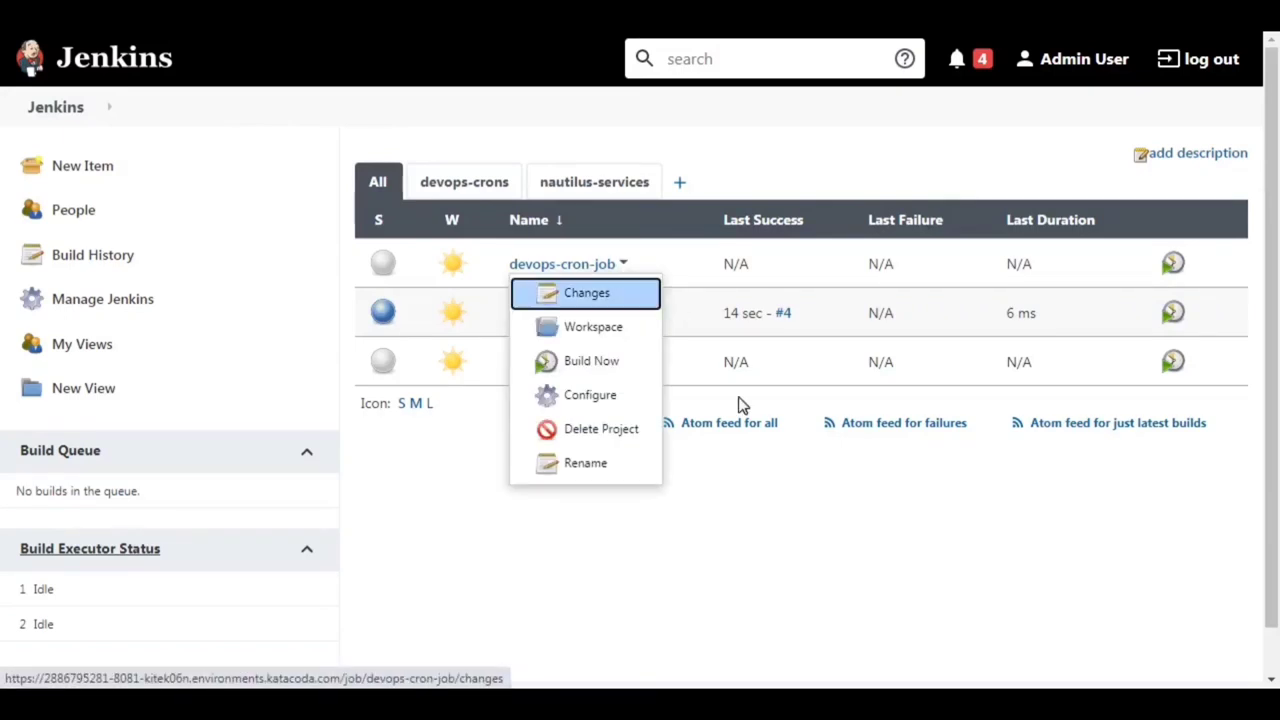
left_click(757, 488)
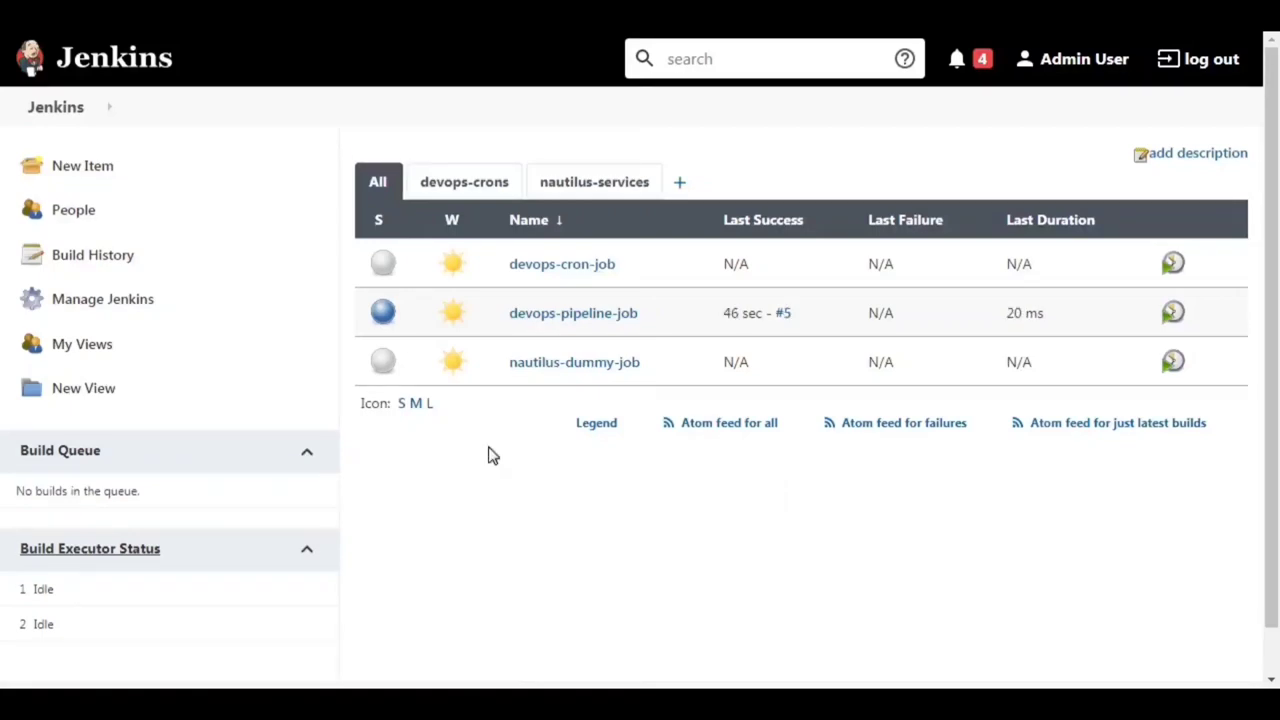
left_click(490, 189)
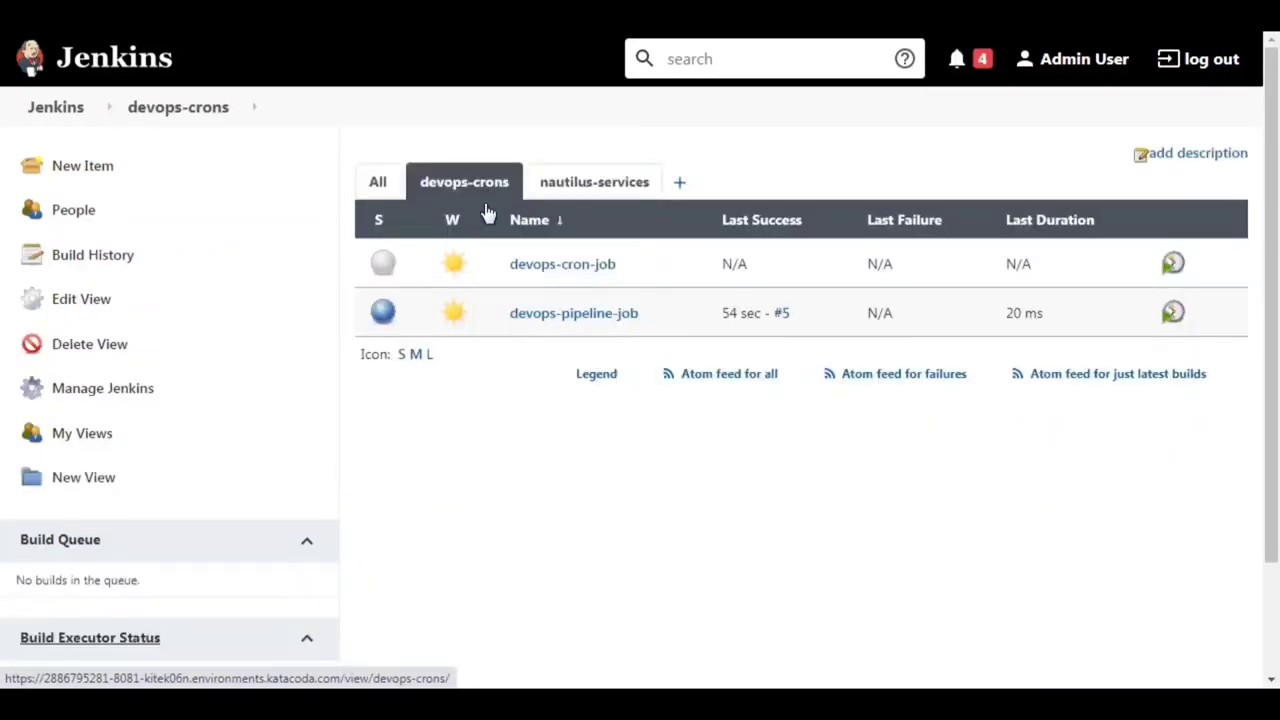
Step: Build devops-pipeline-job and view the console output of build #6
left_click(621, 328)
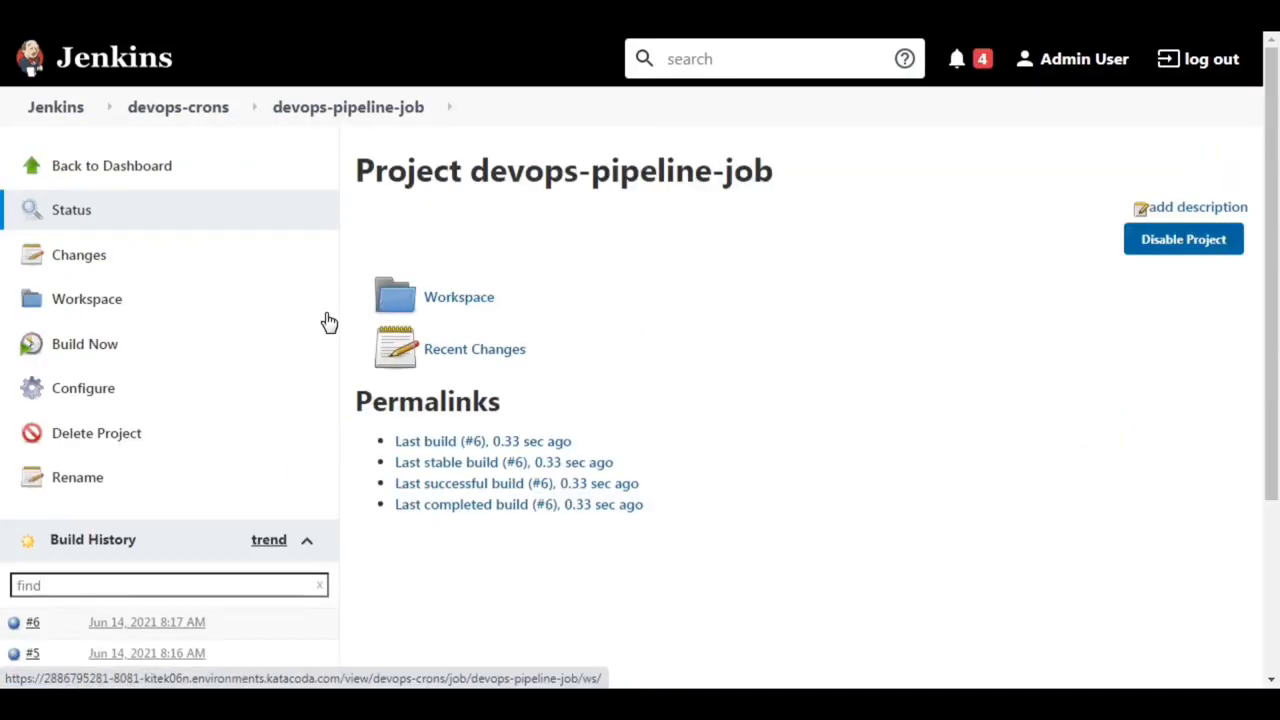
left_click(103, 345)
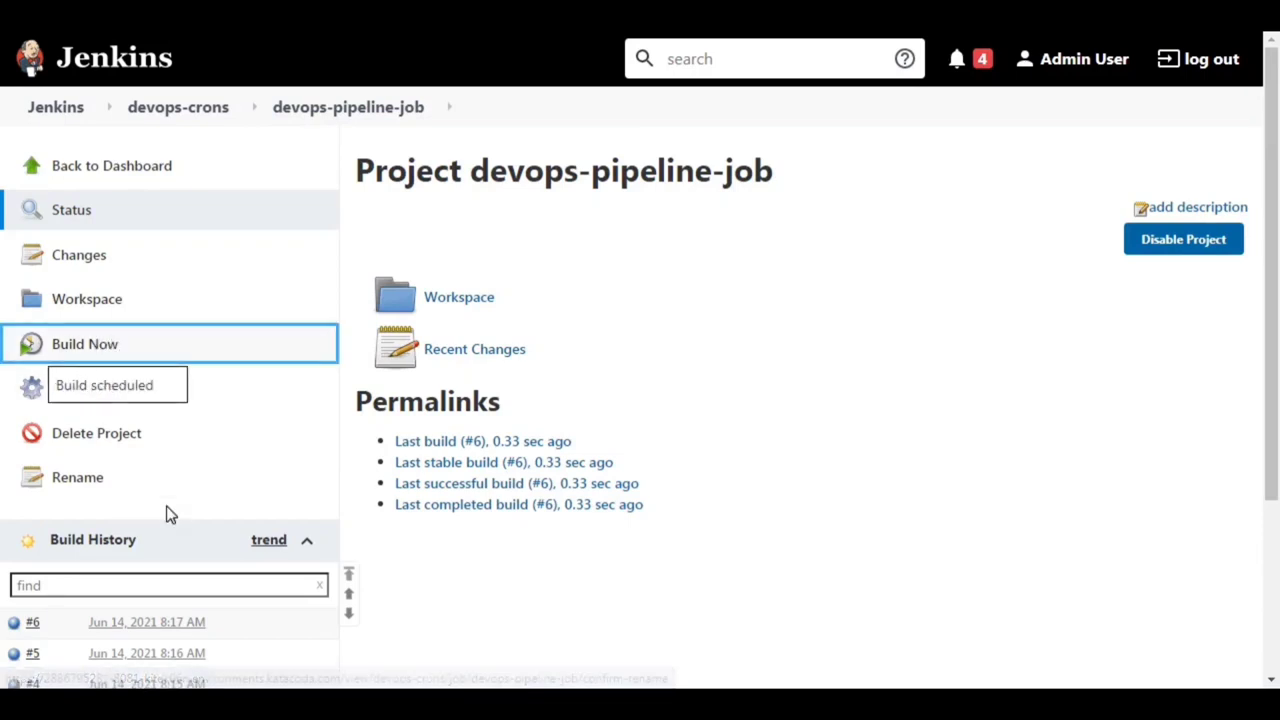
left_click(150, 632)
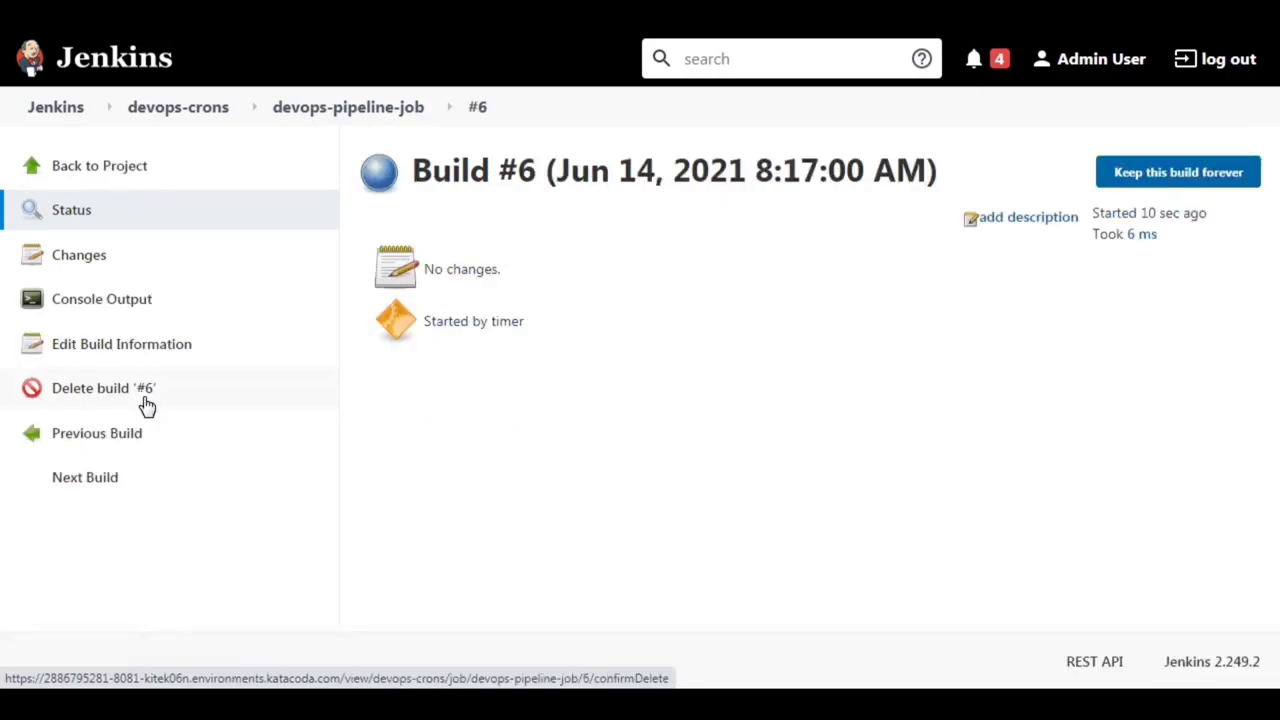
left_click(100, 299)
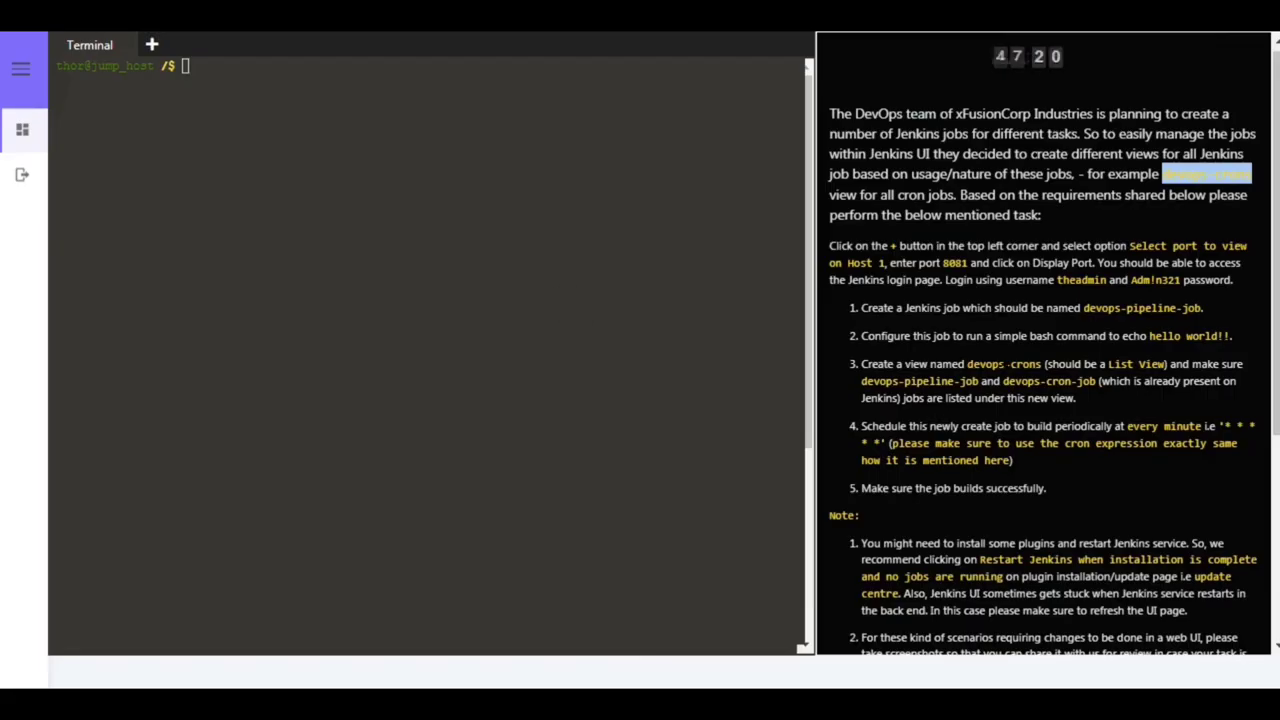
Step: Finish the KodeKloud lab task and confirm it in the dialog
left_click(1072, 345)
scroll(1043, 345, "down", 2)
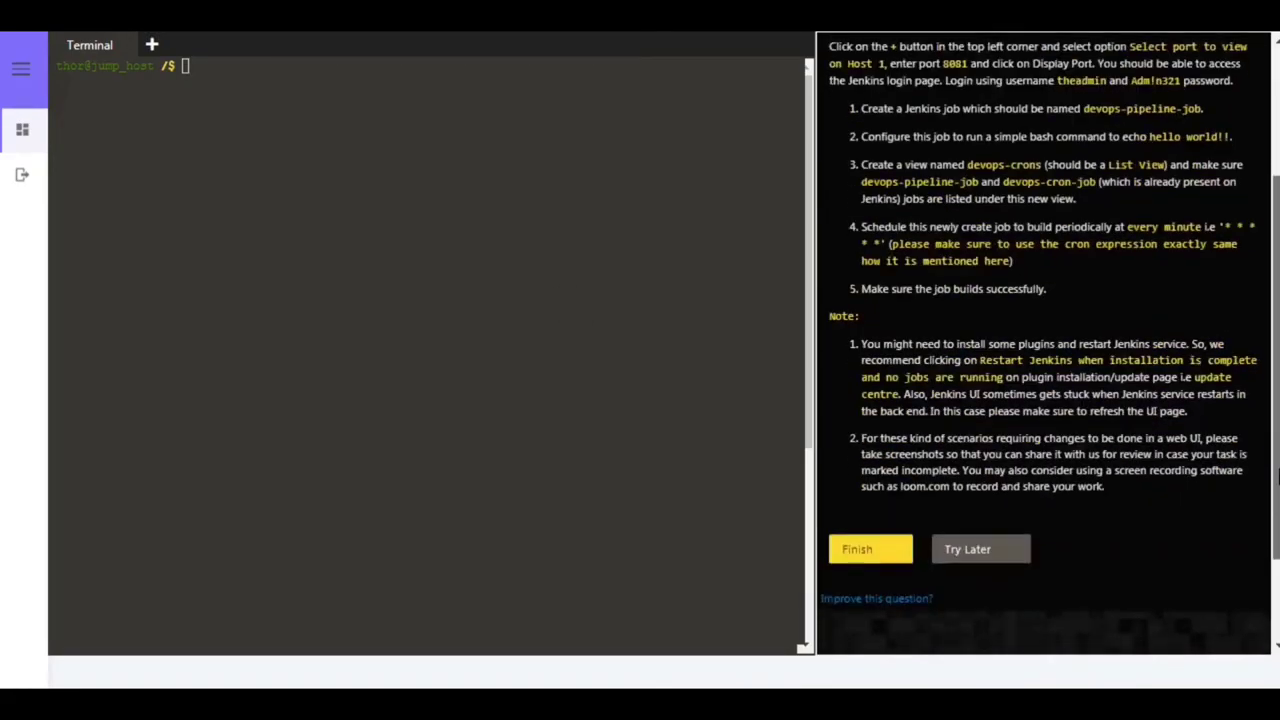
left_click(882, 530)
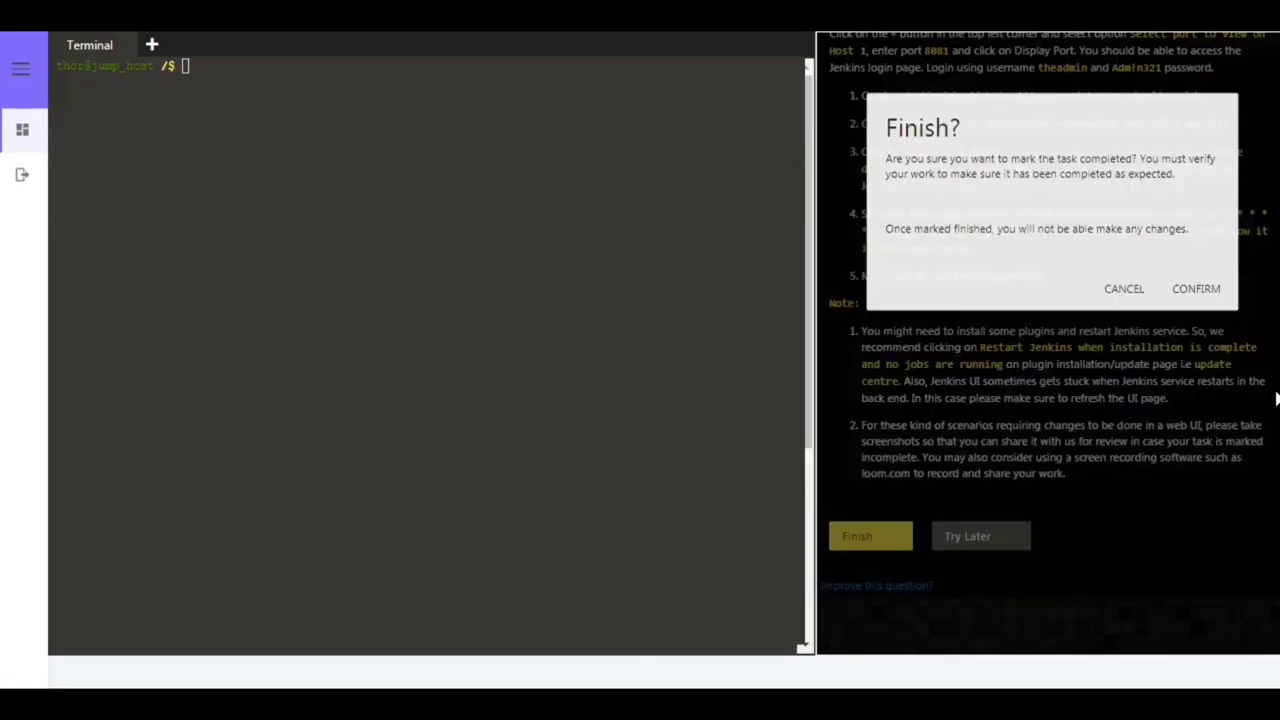
left_click(1190, 293)
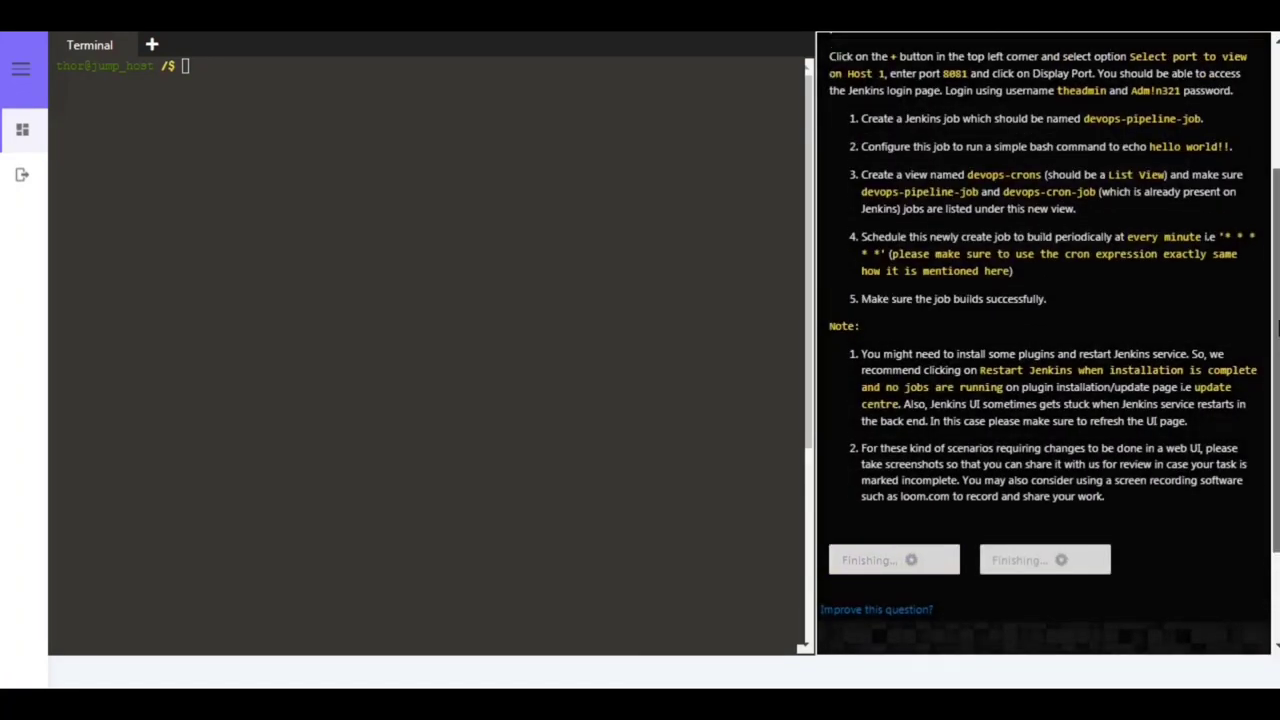
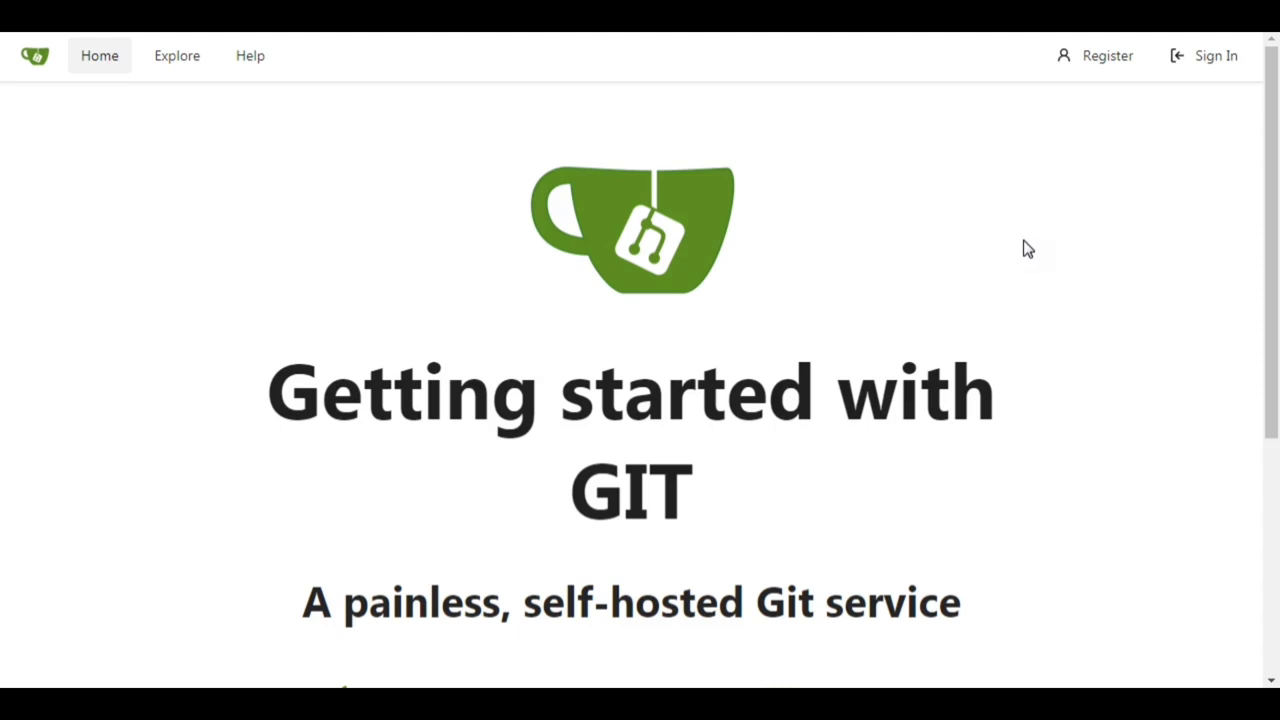
Step: Sign in to Gitea with the saved lab user login
left_click(1146, 77)
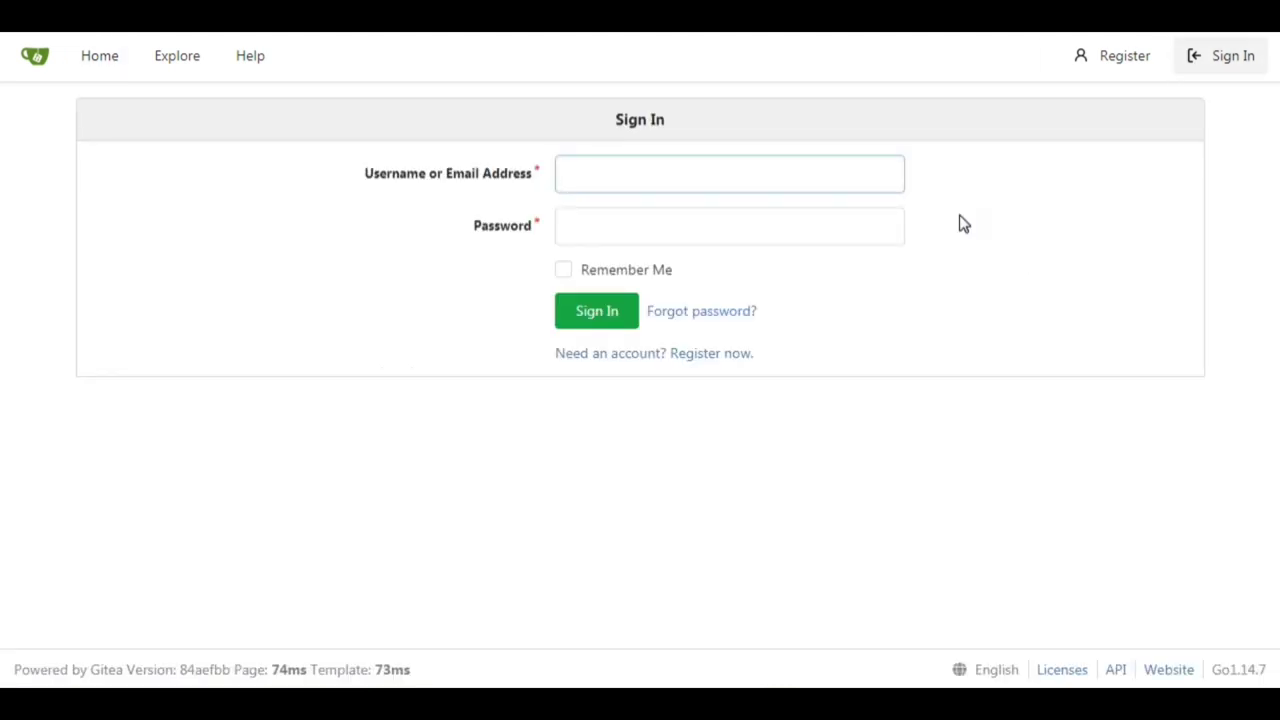
type("sarah")
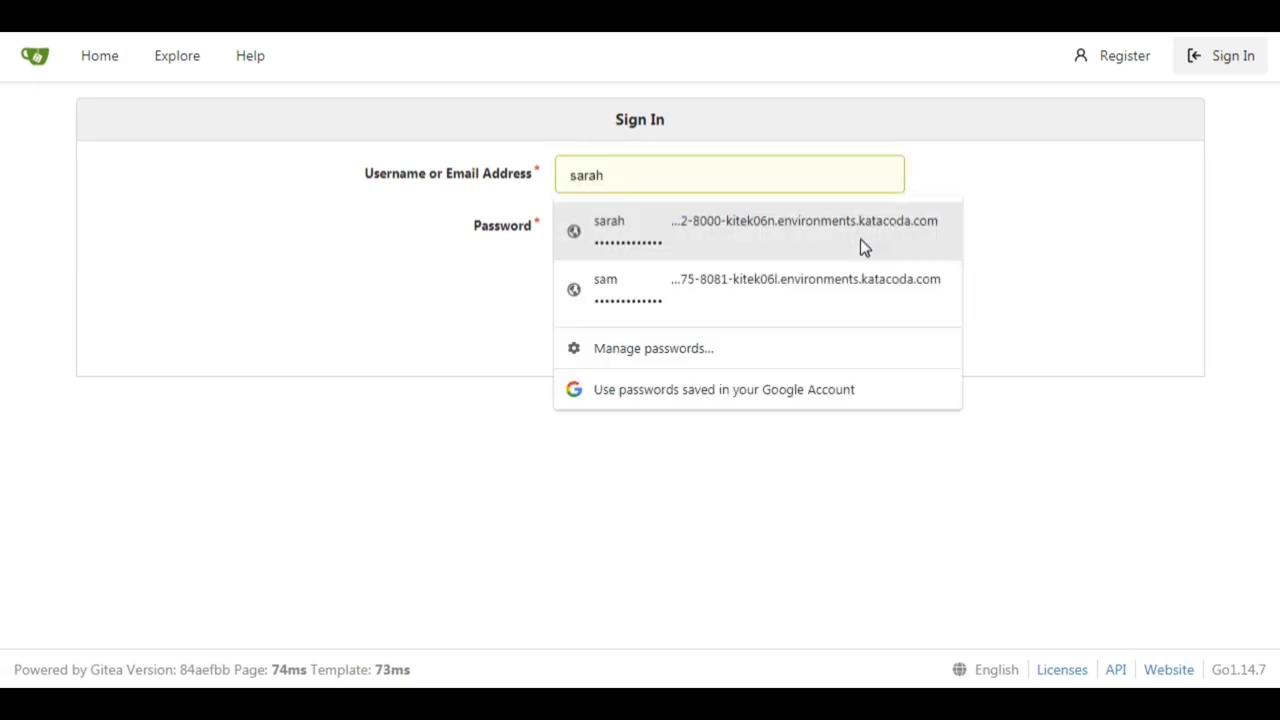
left_click(863, 249)
left_click(603, 324)
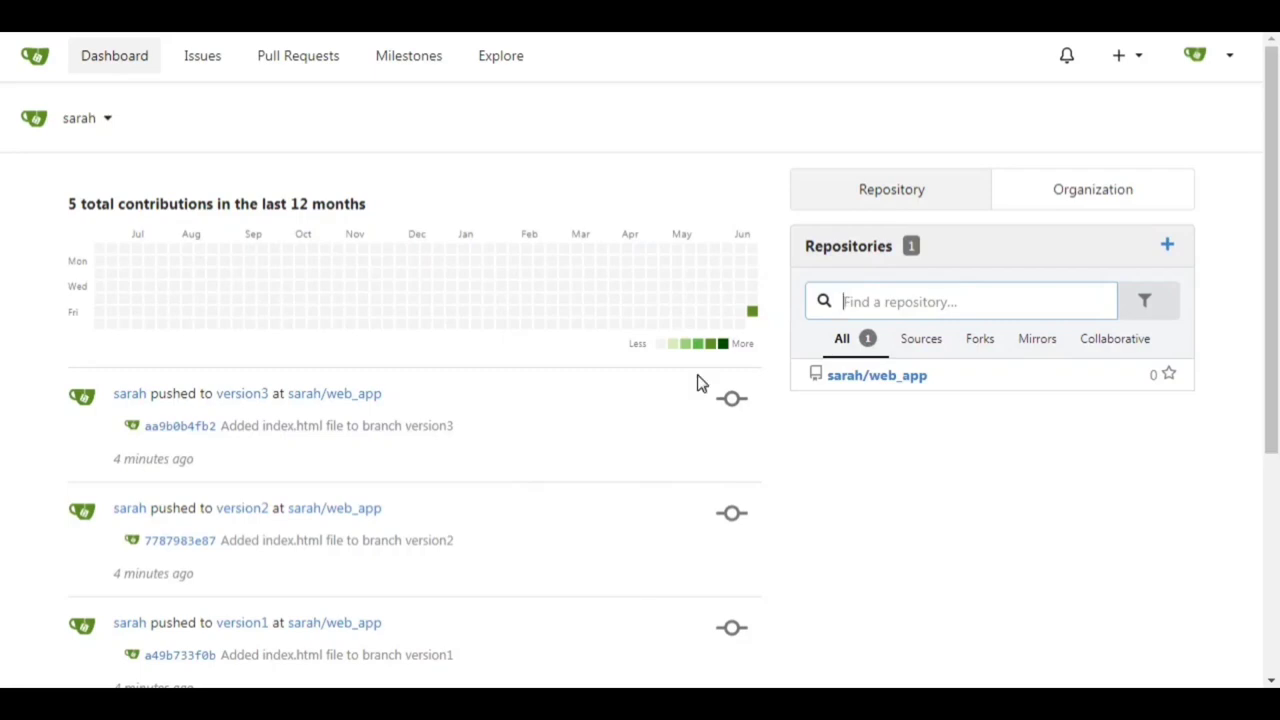
Step: Open the web_app repository and browse its branches, viewing version1
left_click(899, 391)
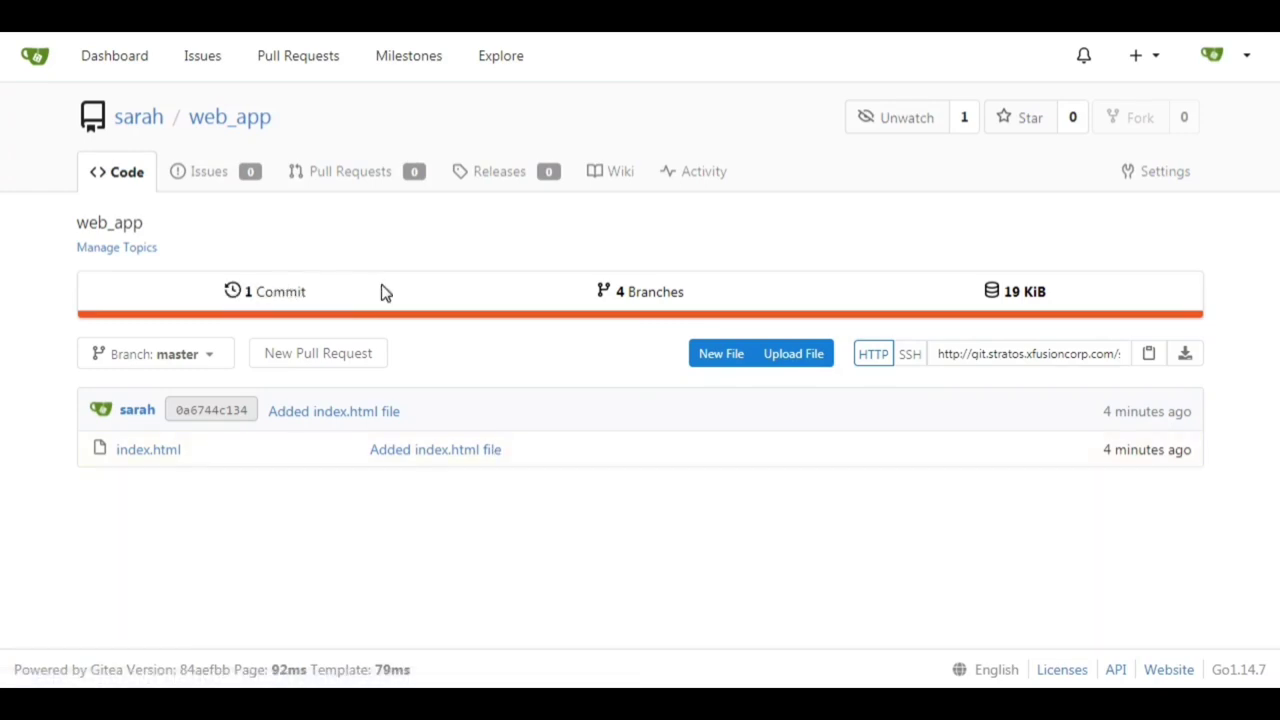
left_click(214, 358)
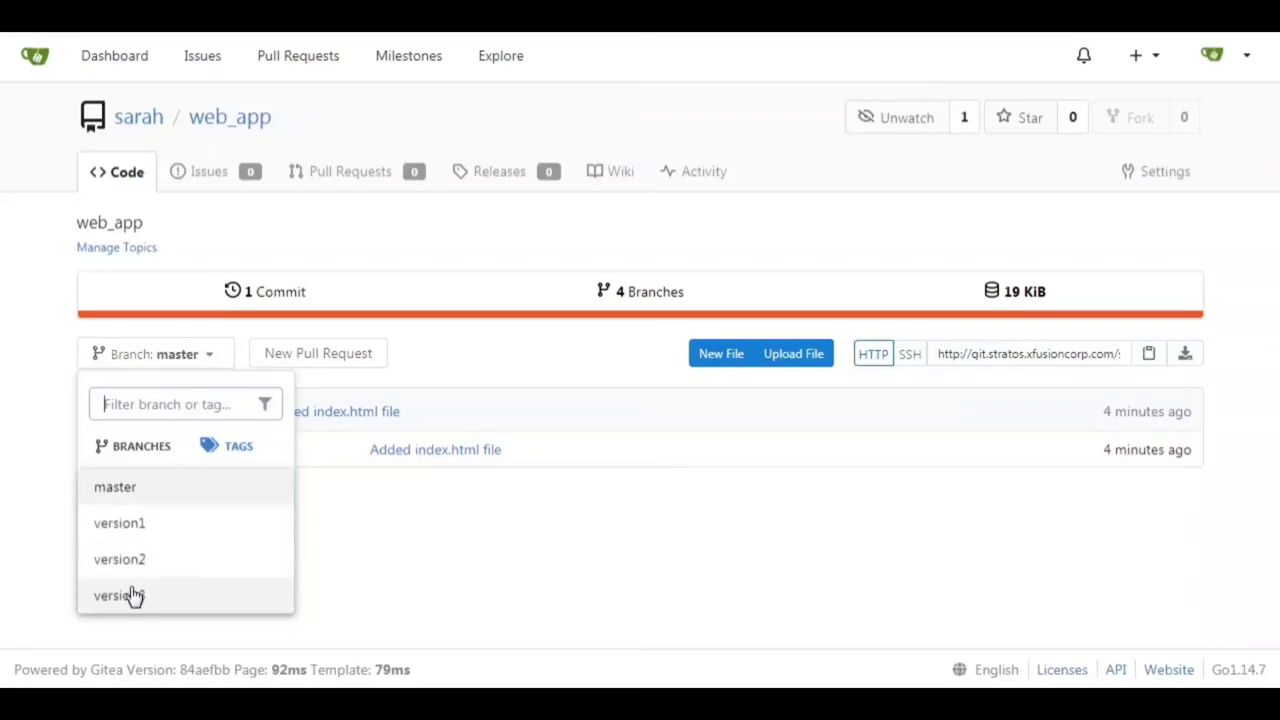
left_click(289, 530)
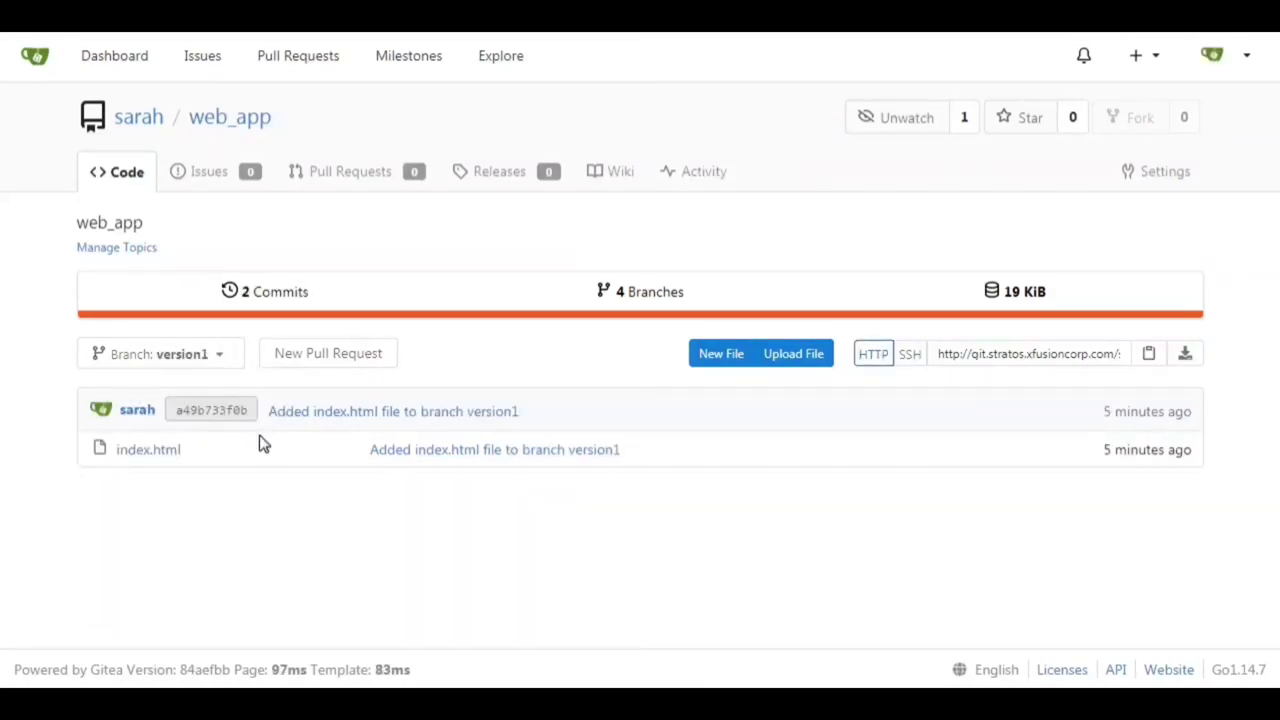
left_click(228, 370)
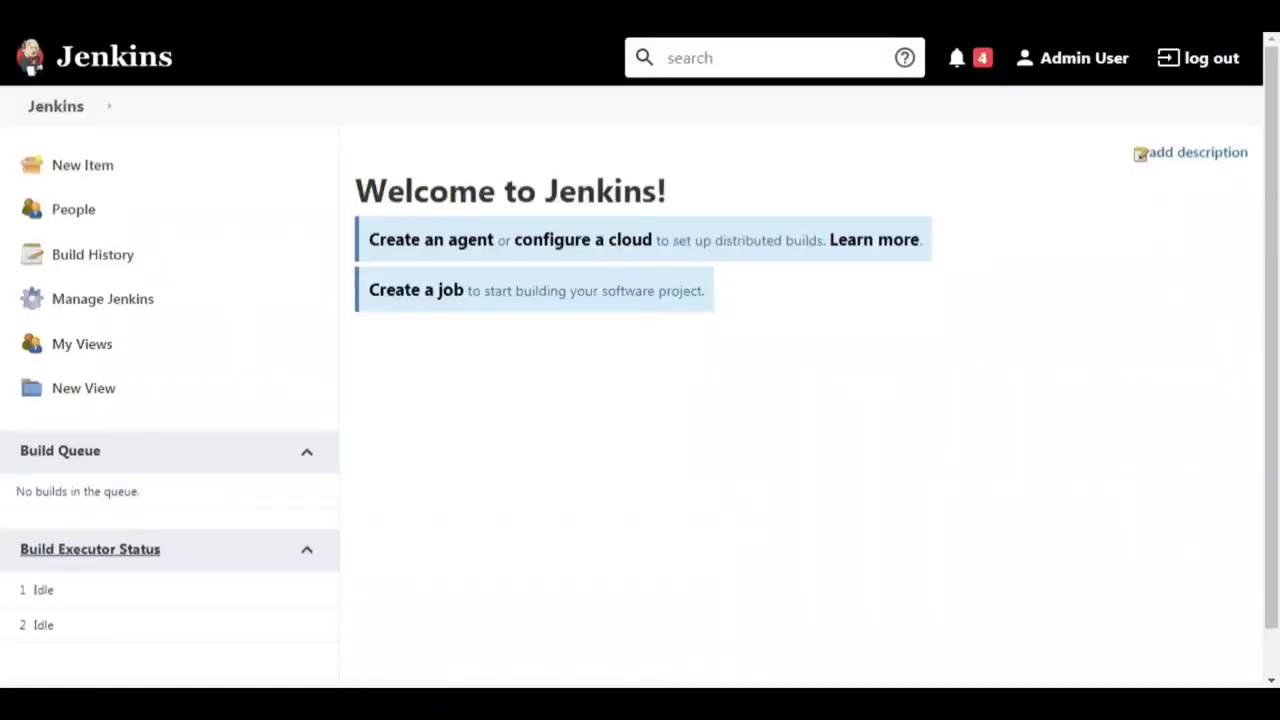
Step: Filter available plugins for 'gitea', tick Gitea, and queue it to install after restart
left_click(113, 314)
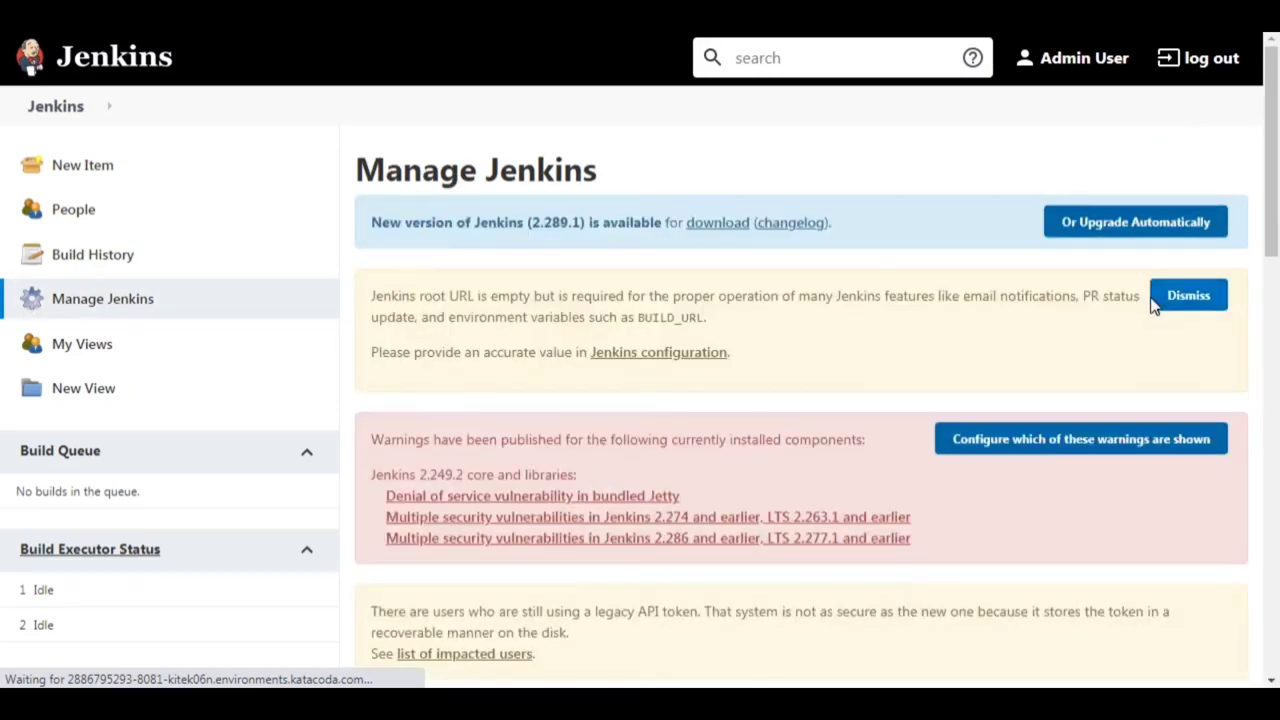
scroll(1274, 313, "down", 2)
scroll(1272, 313, "down", 3)
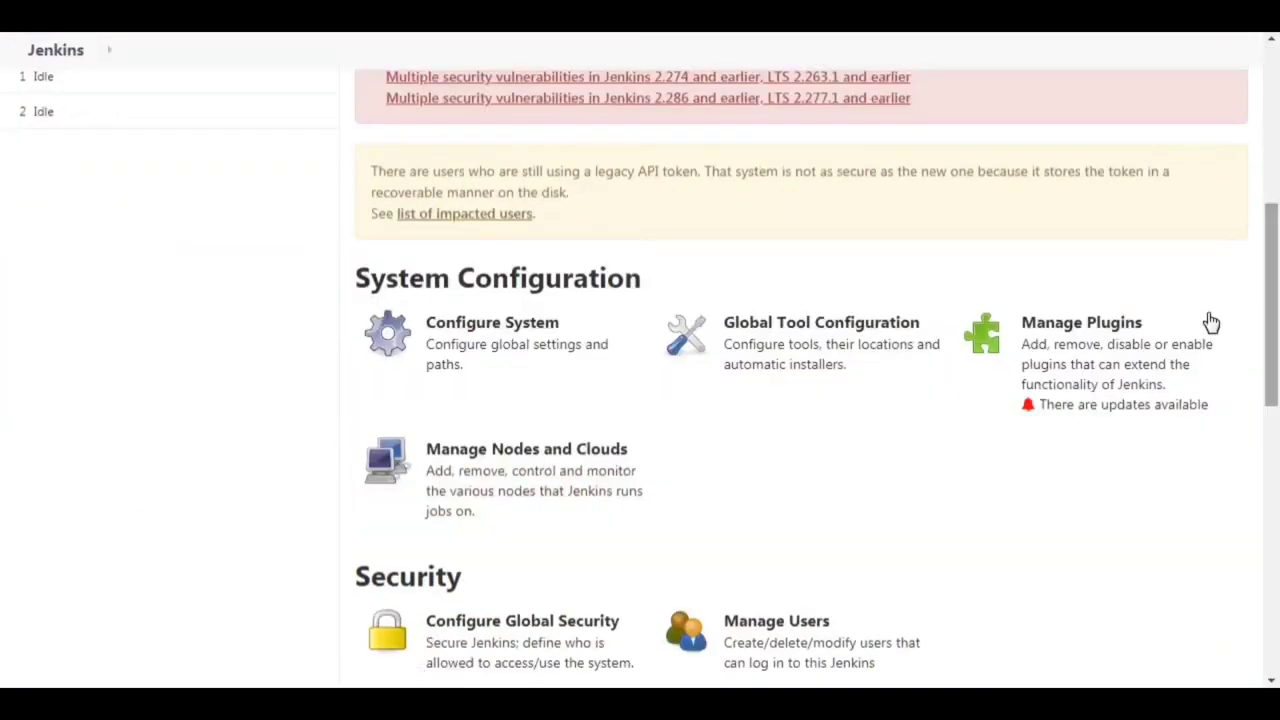
left_click(1097, 341)
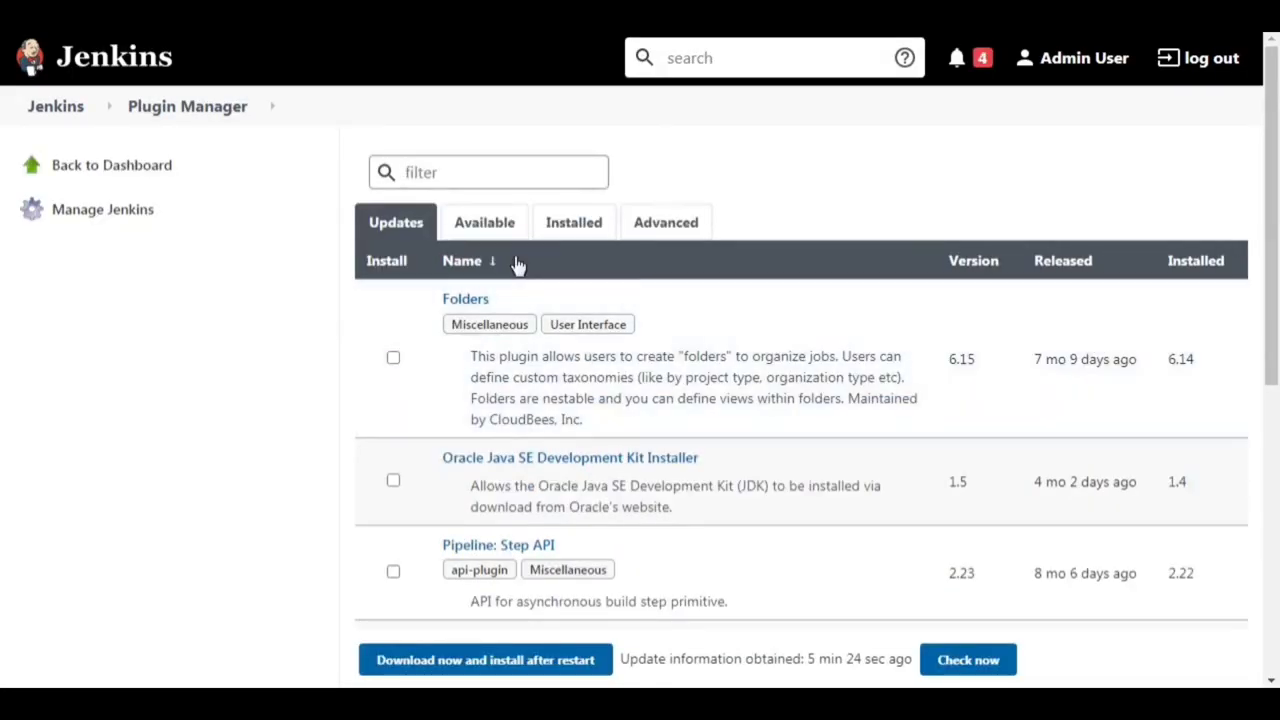
left_click(500, 228)
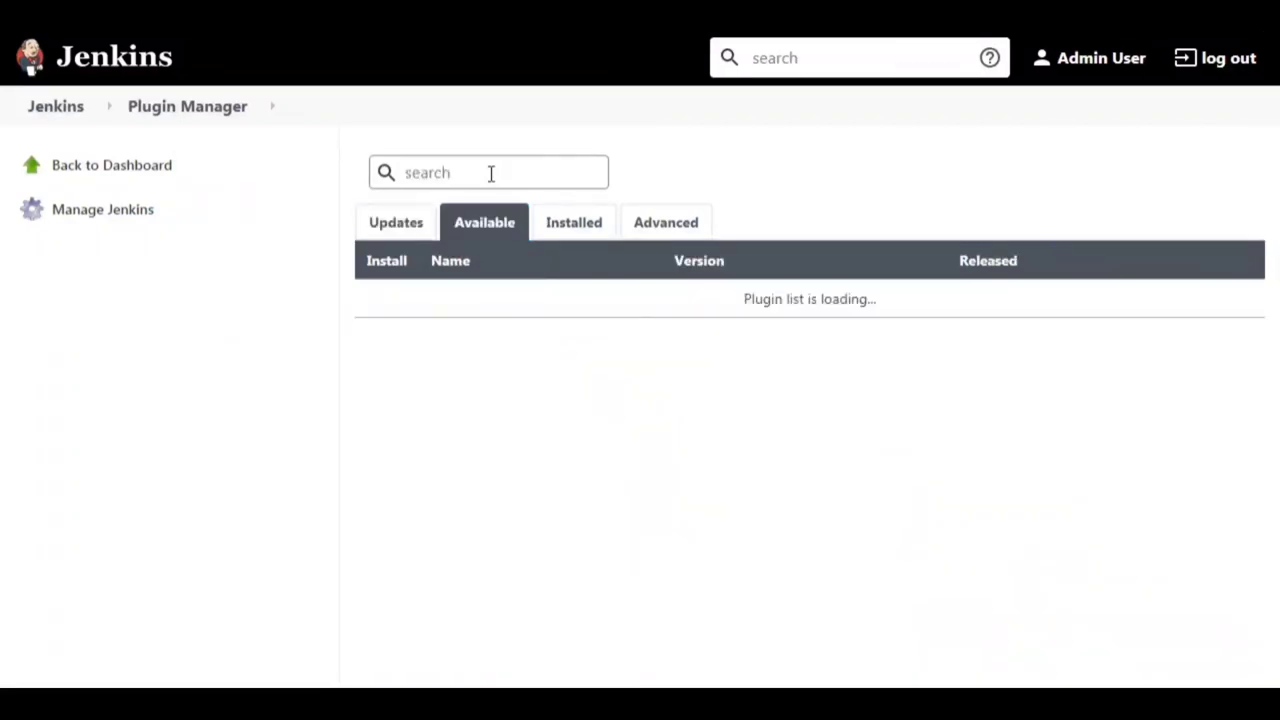
left_click(491, 173)
type("gitea")
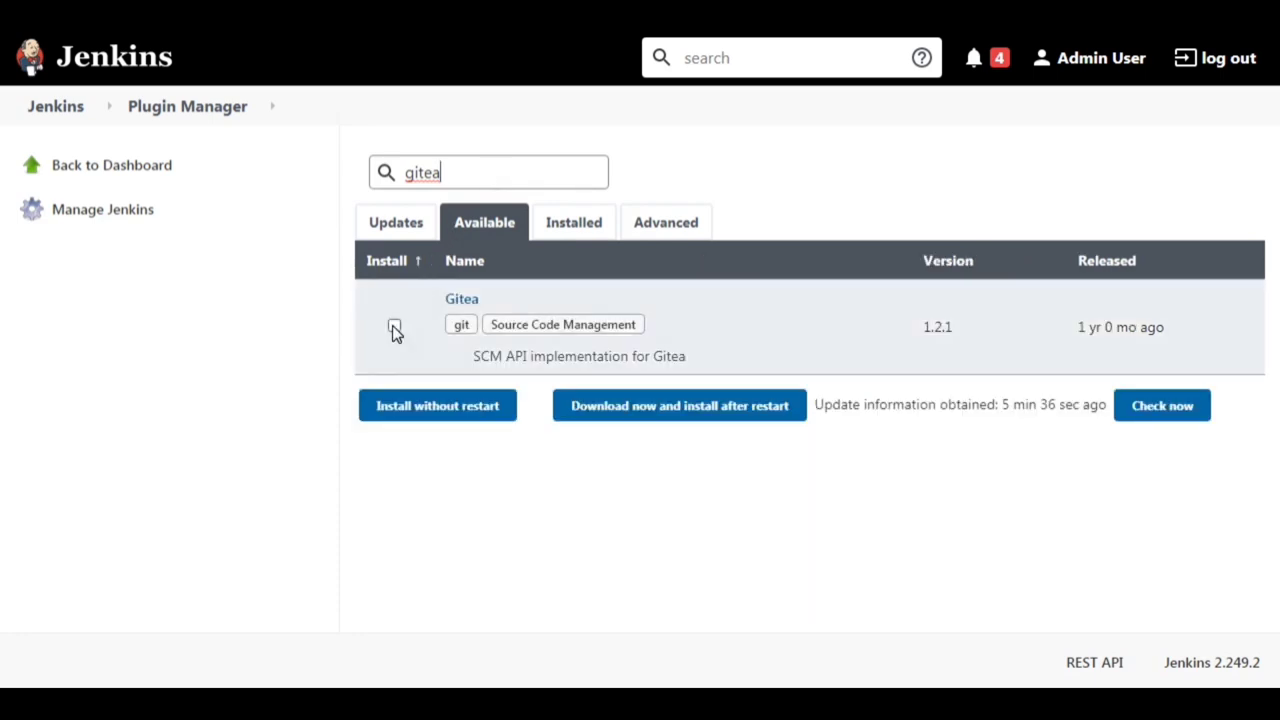
left_click(394, 325)
left_click(677, 408)
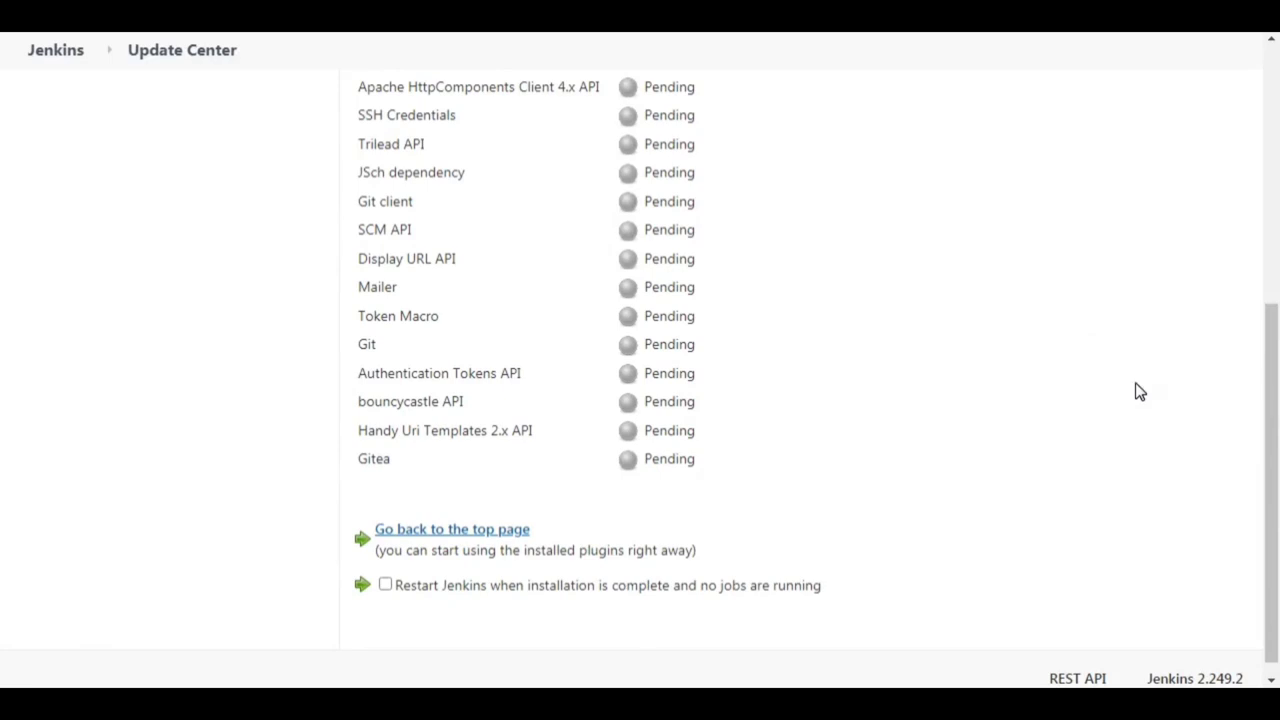
Step: Confirm the Gitea dependencies downloaded successfully, then go back to the plugin manager
mouse_move(1274, 417)
left_mouse_down()
mouse_move(1277, 217)
mouse_move(1277, 405)
left_mouse_up()
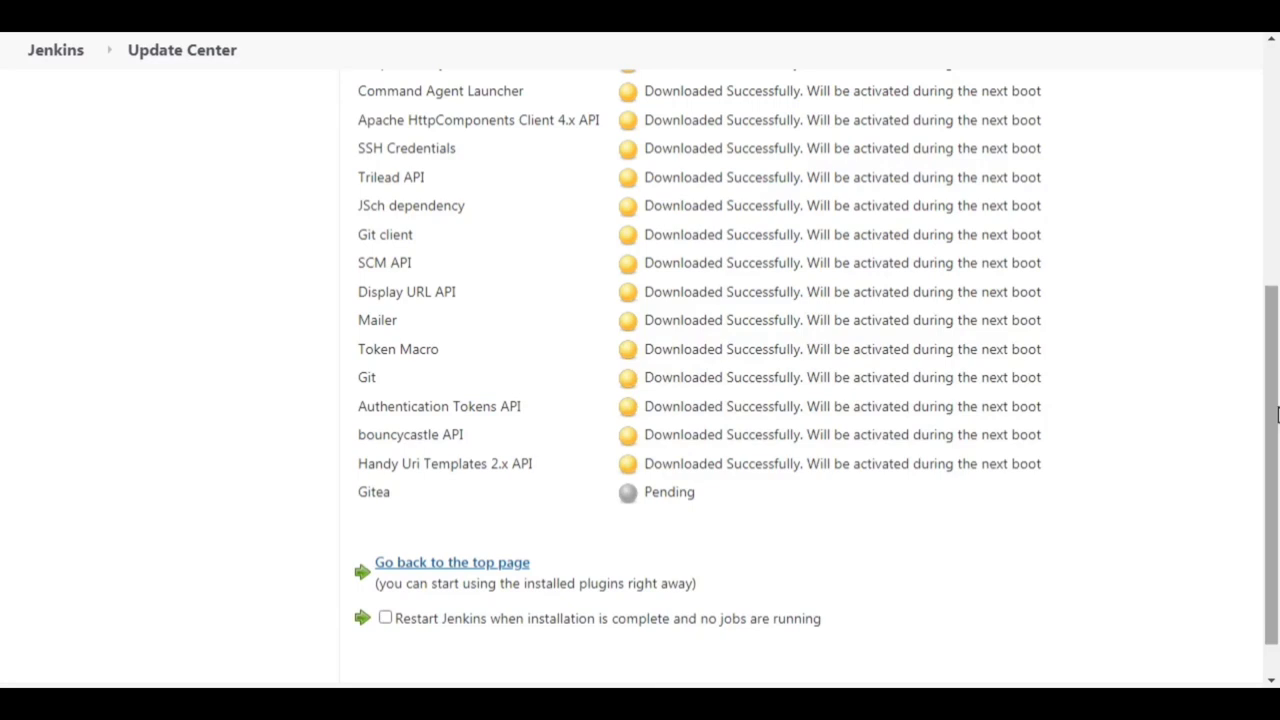
left_click_drag(1276, 414, 1271, 214)
left_click(108, 180)
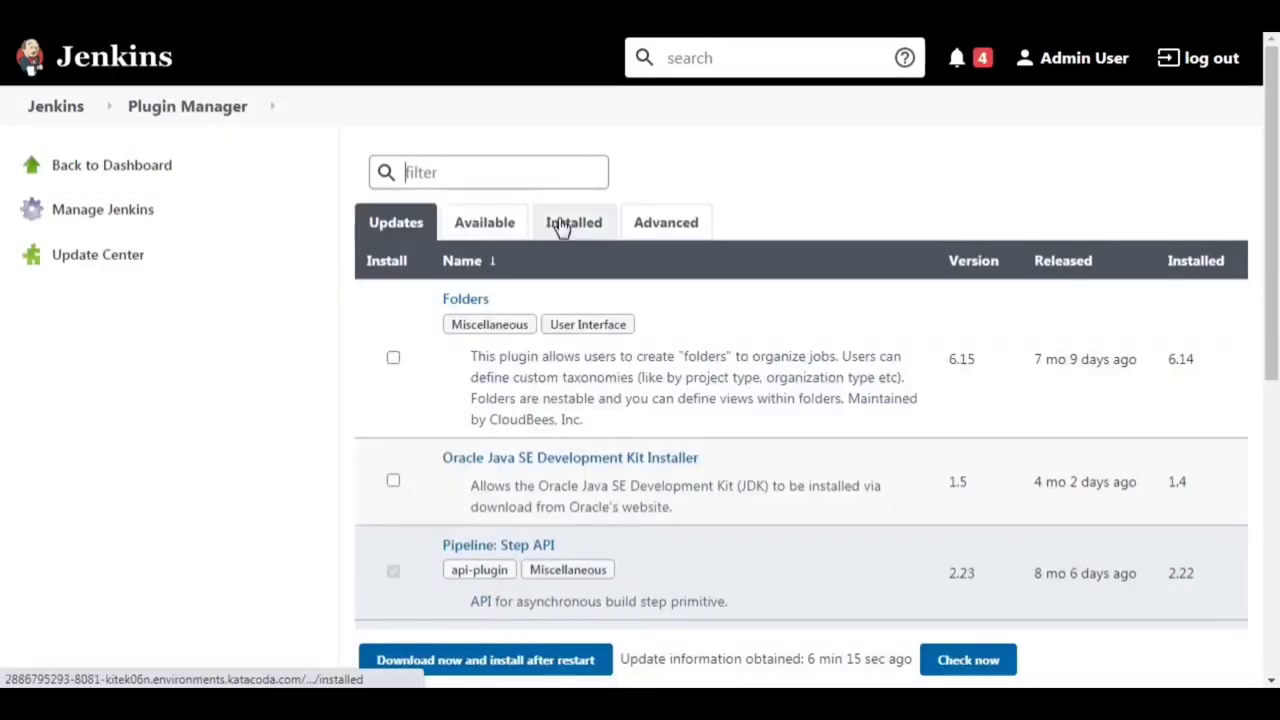
Step: Filter available plugins for 'ssh' and tick Publish Over SSH and SSH for installation
left_click(485, 222)
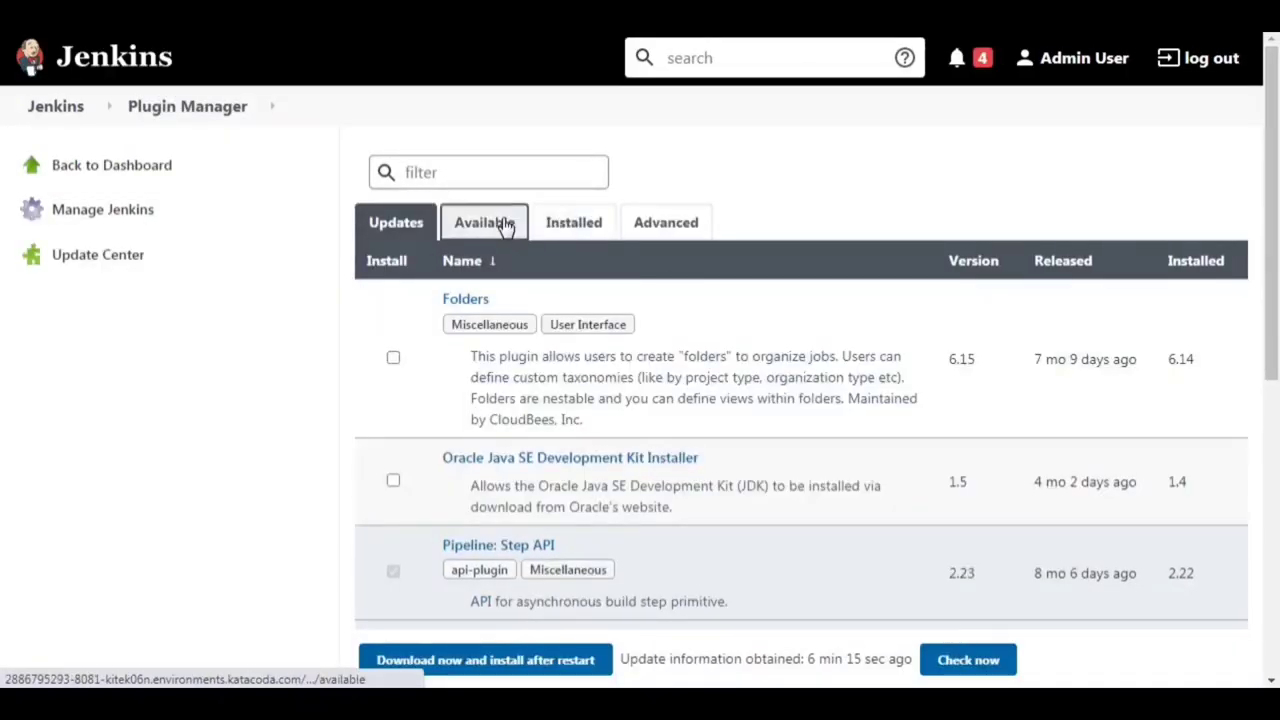
left_click(507, 172)
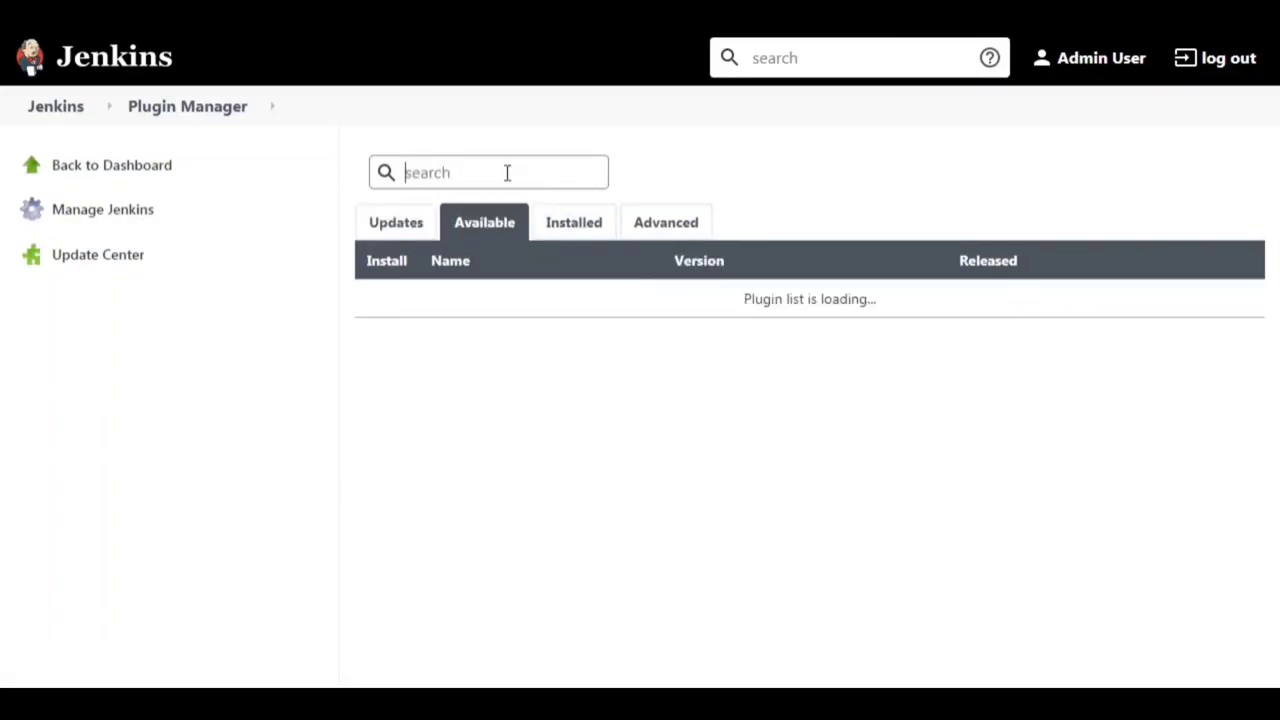
type("ssh")
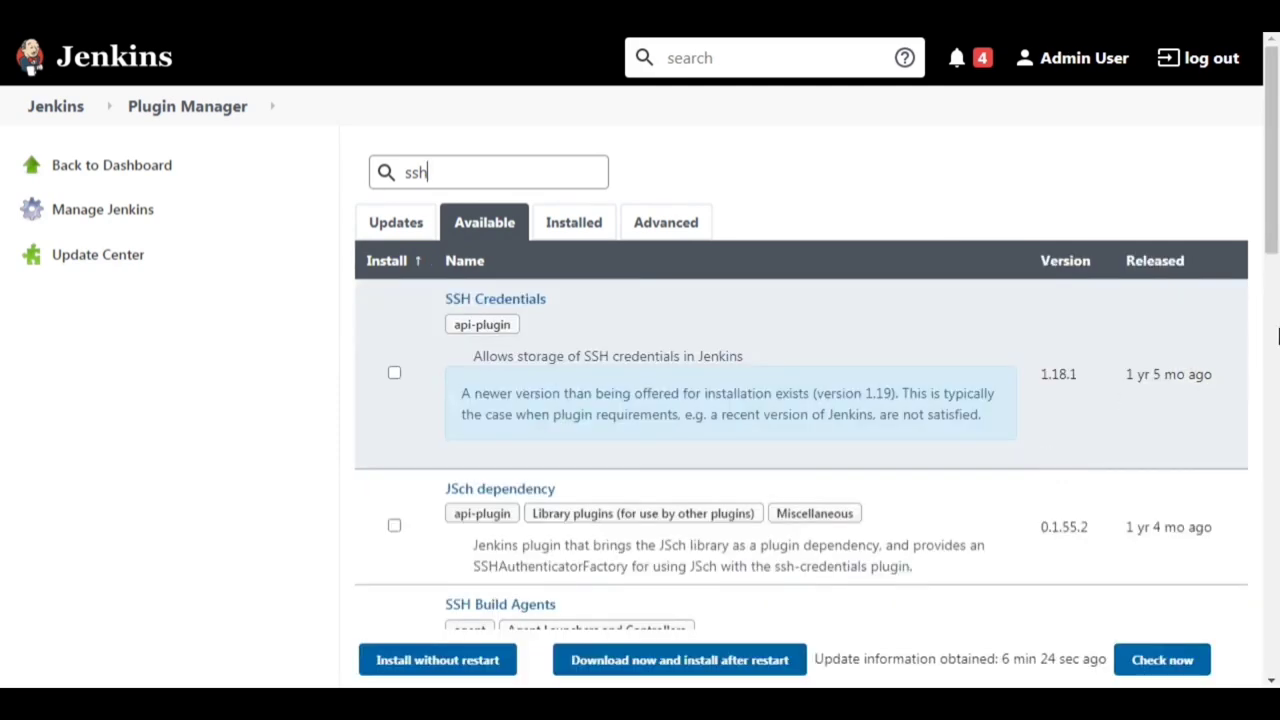
left_click_drag(1270, 200, 1267, 402)
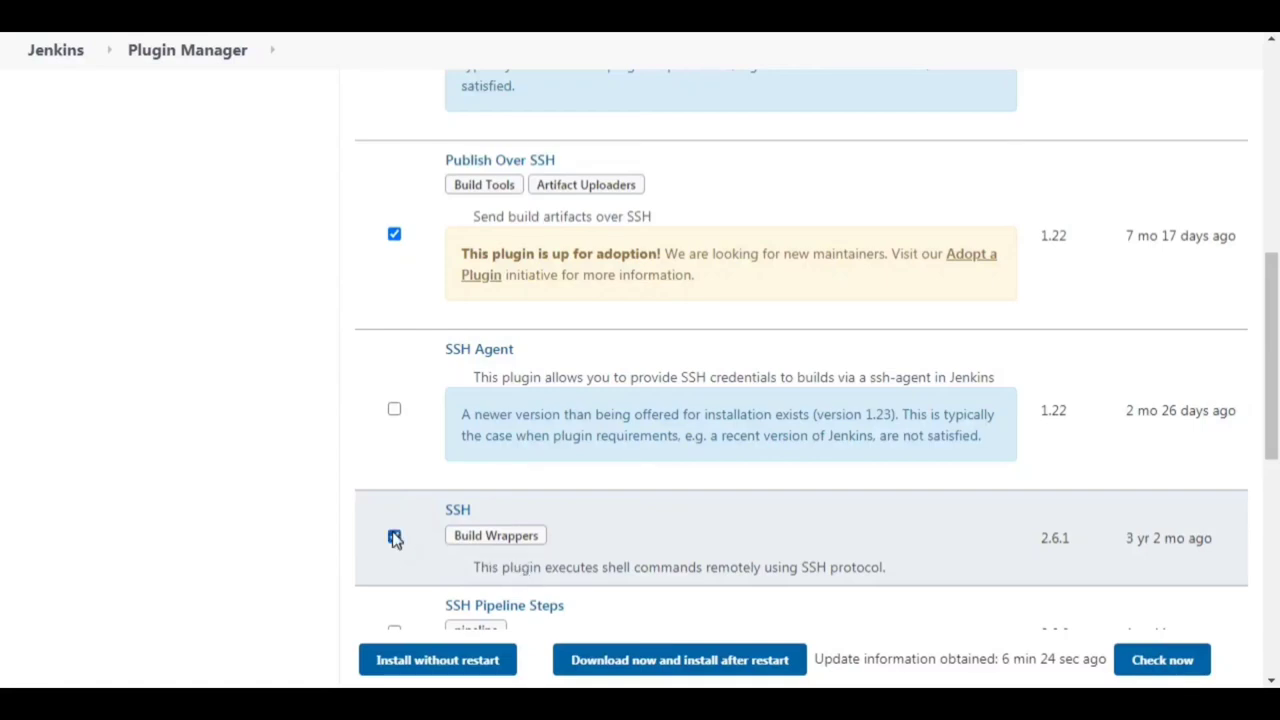
left_click(394, 536)
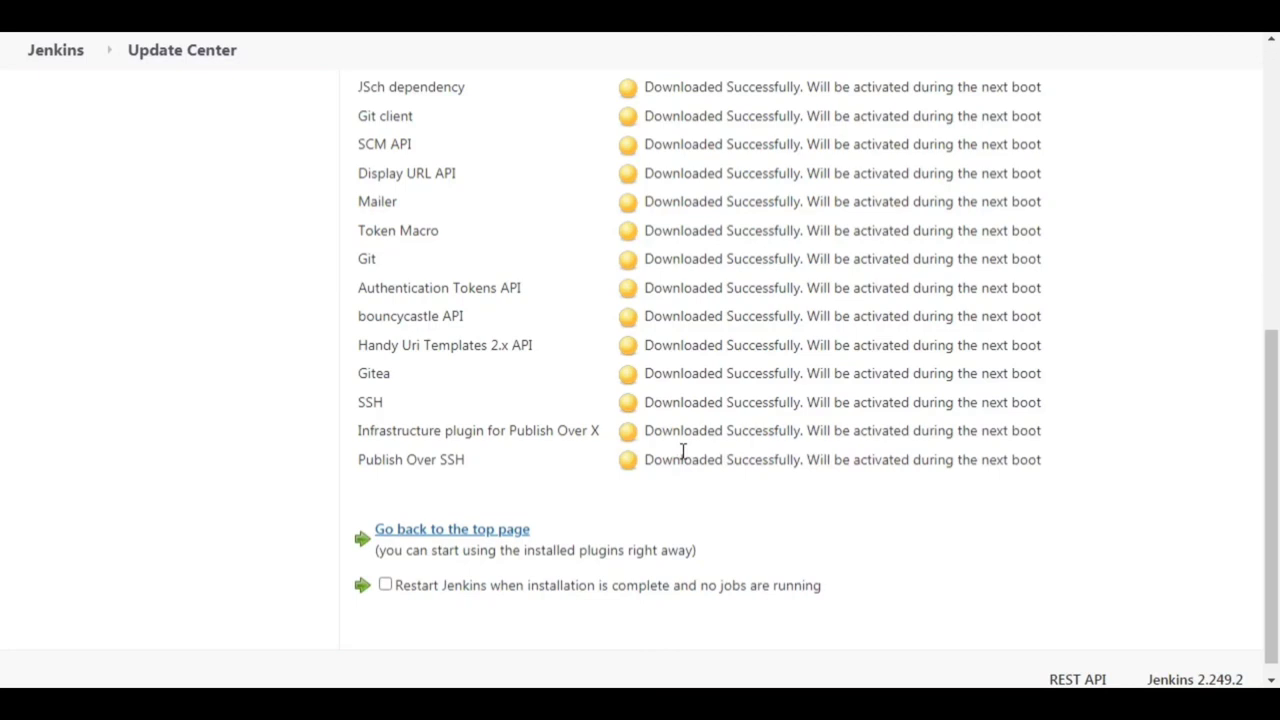
Step: Restart Jenkins after installation, reload the page, and sign back in as admin
left_click(385, 585)
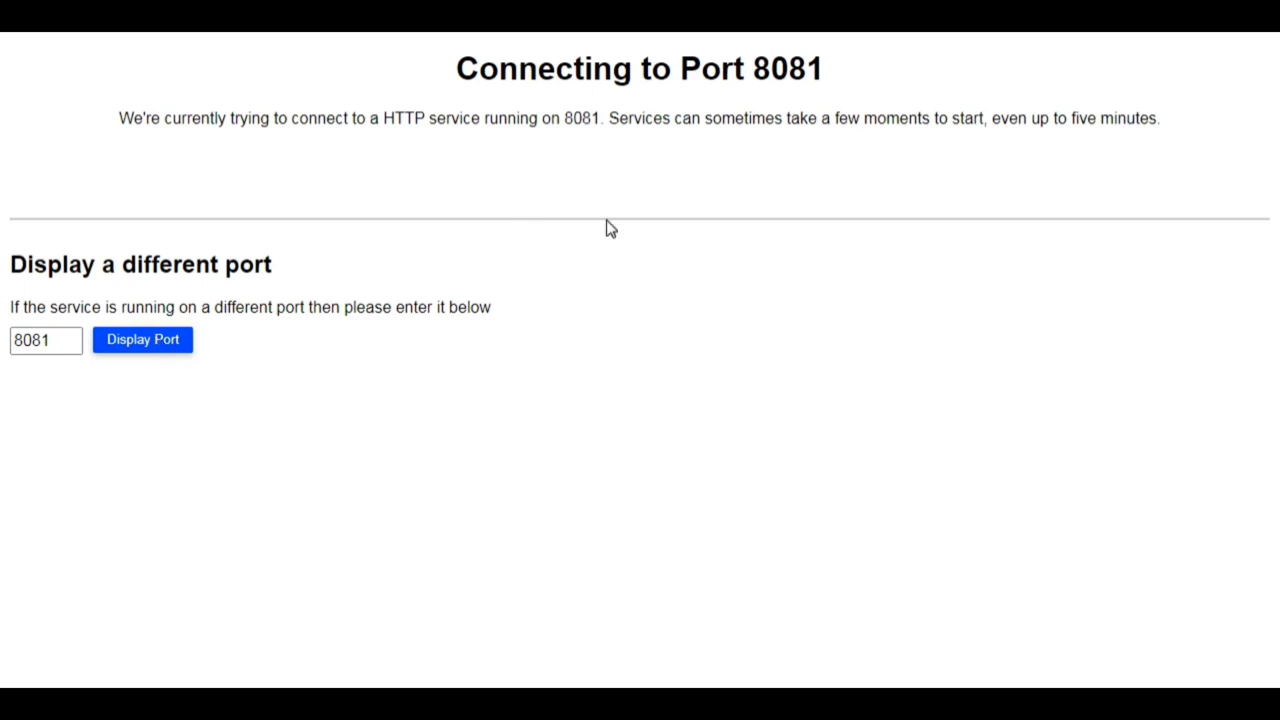
key("F5")
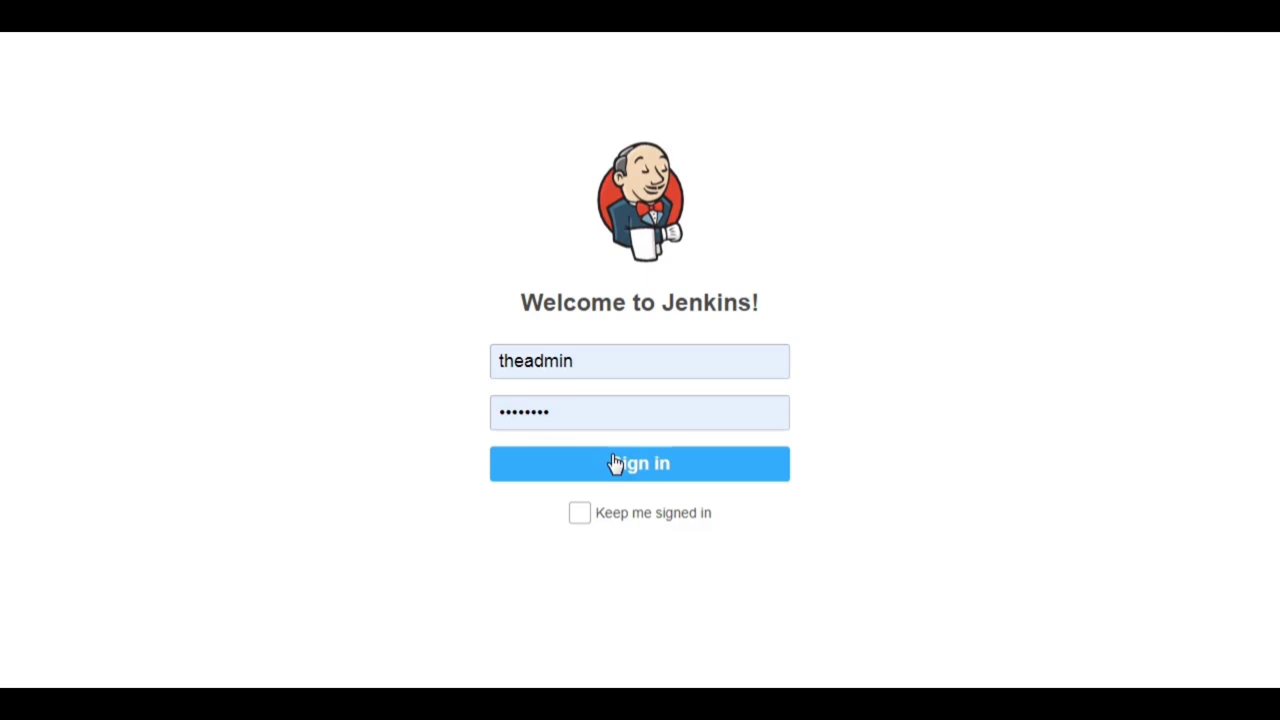
left_click(614, 462)
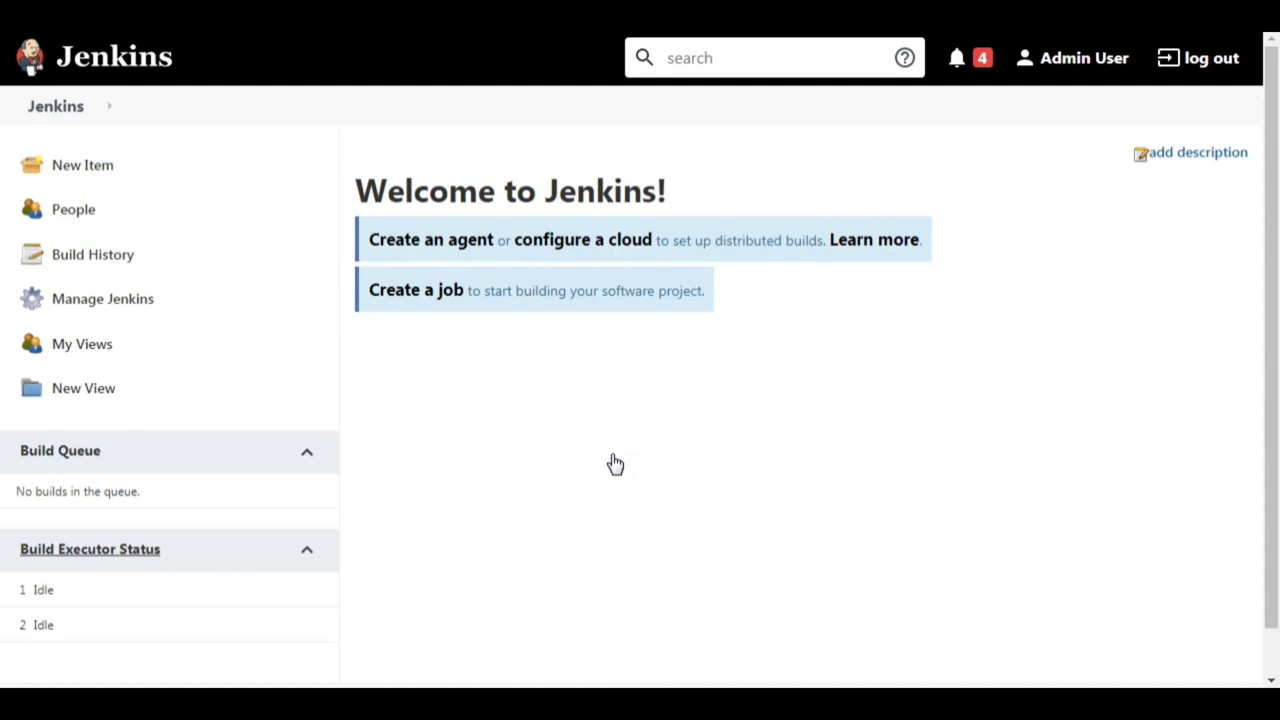
Step: Go to Manage Credentials, open the global domain, and start adding a new credential
left_click(165, 305)
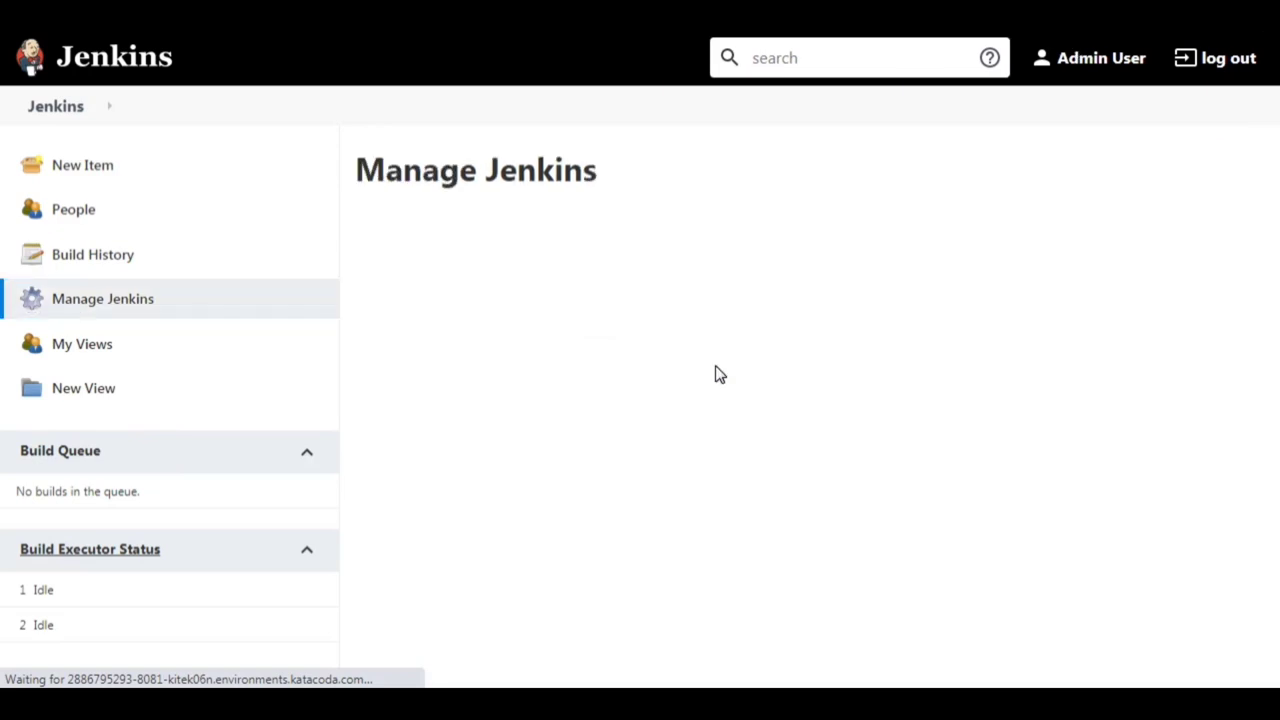
left_click_drag(1275, 148, 1262, 320)
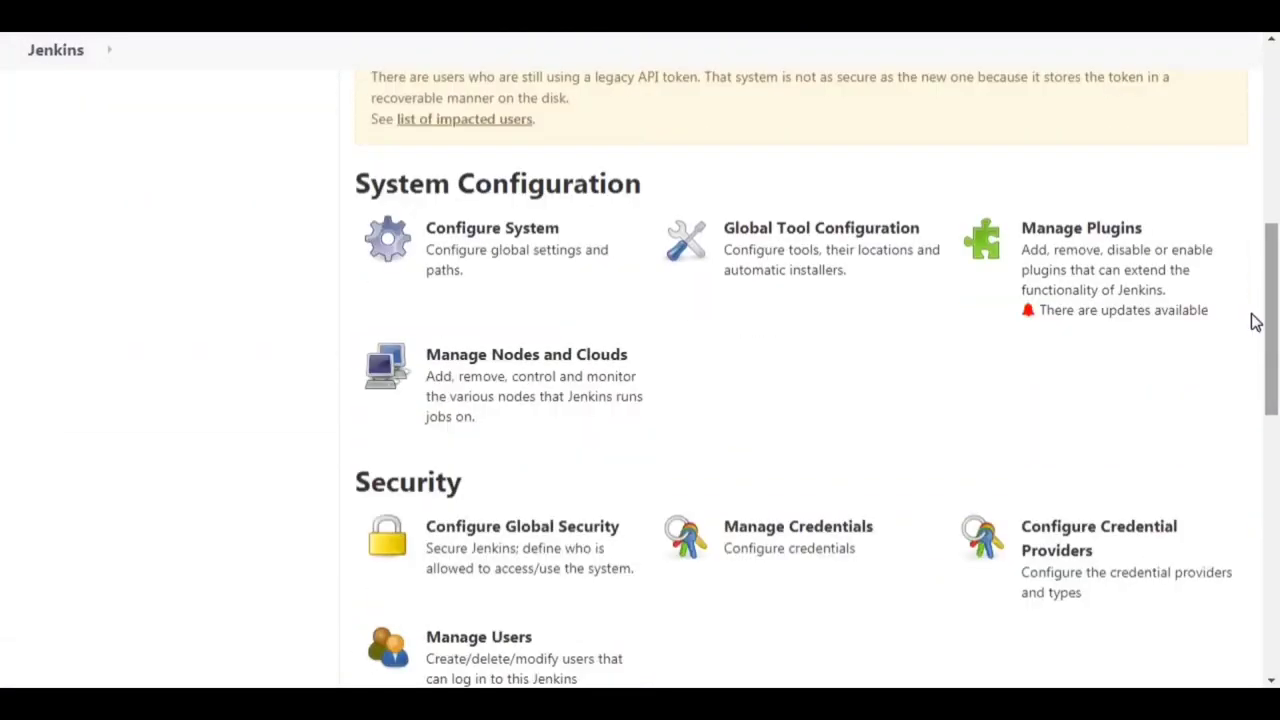
left_click(829, 535)
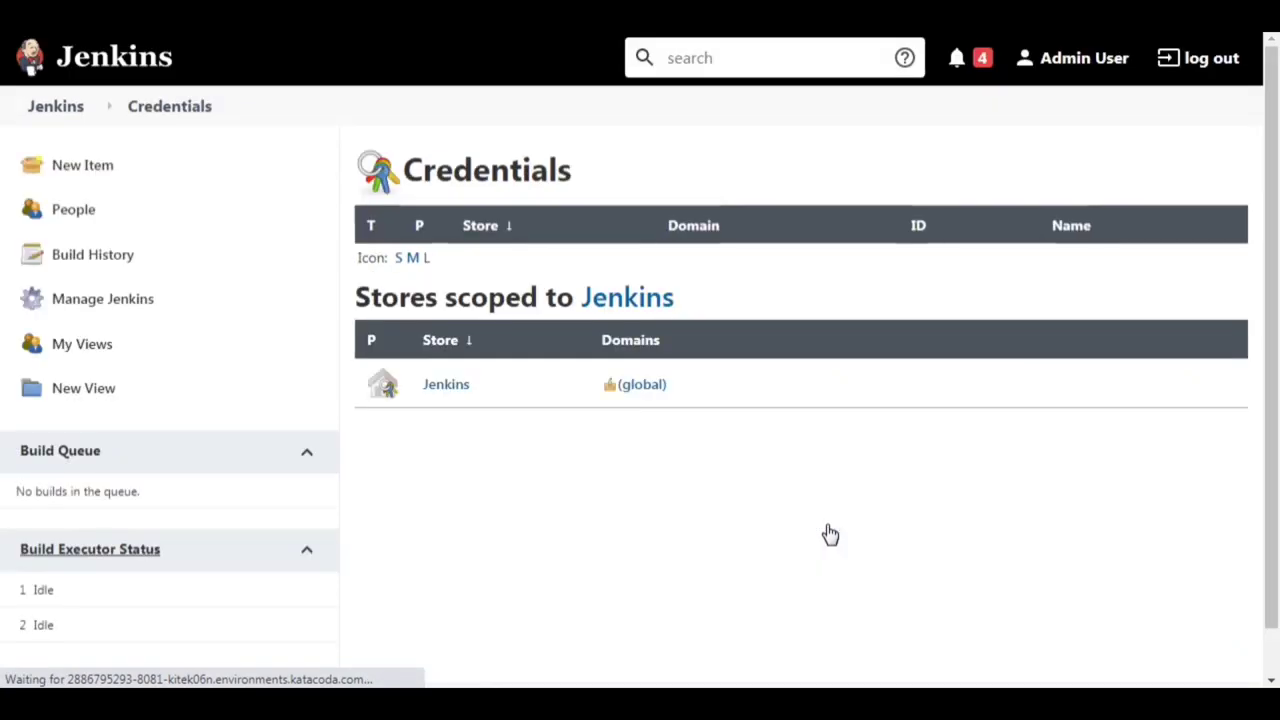
left_click(651, 393)
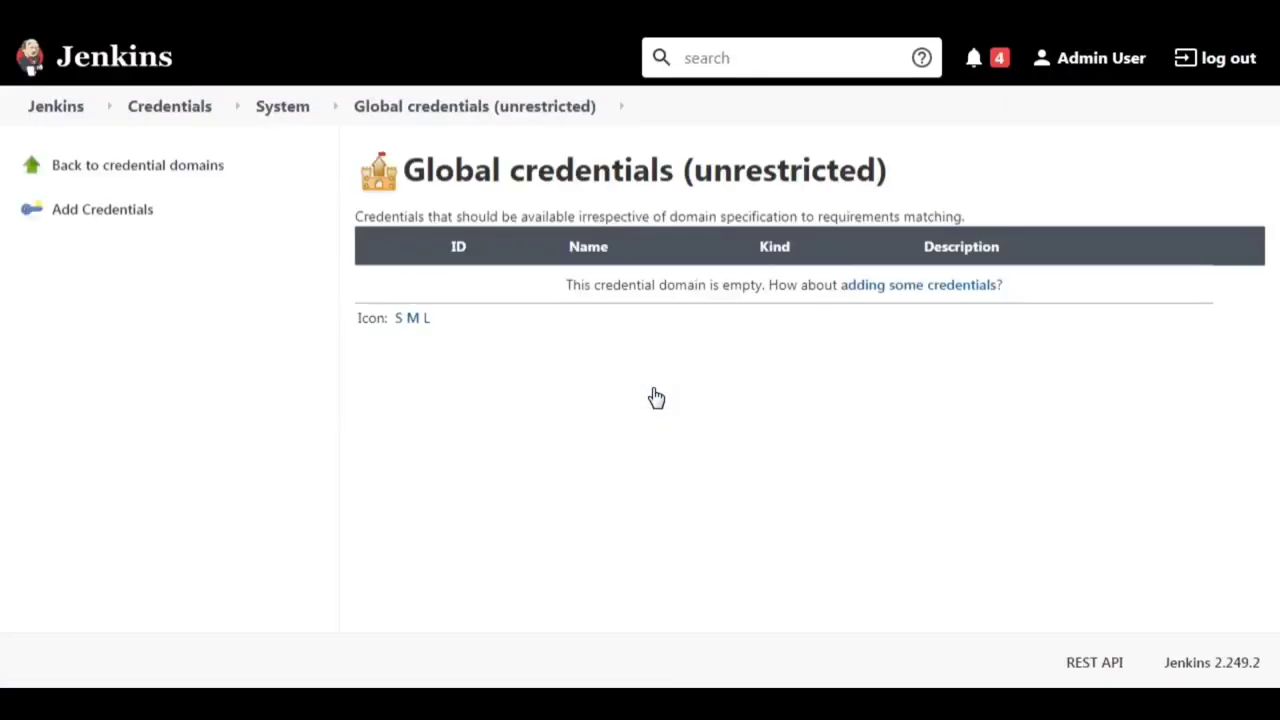
left_click(88, 216)
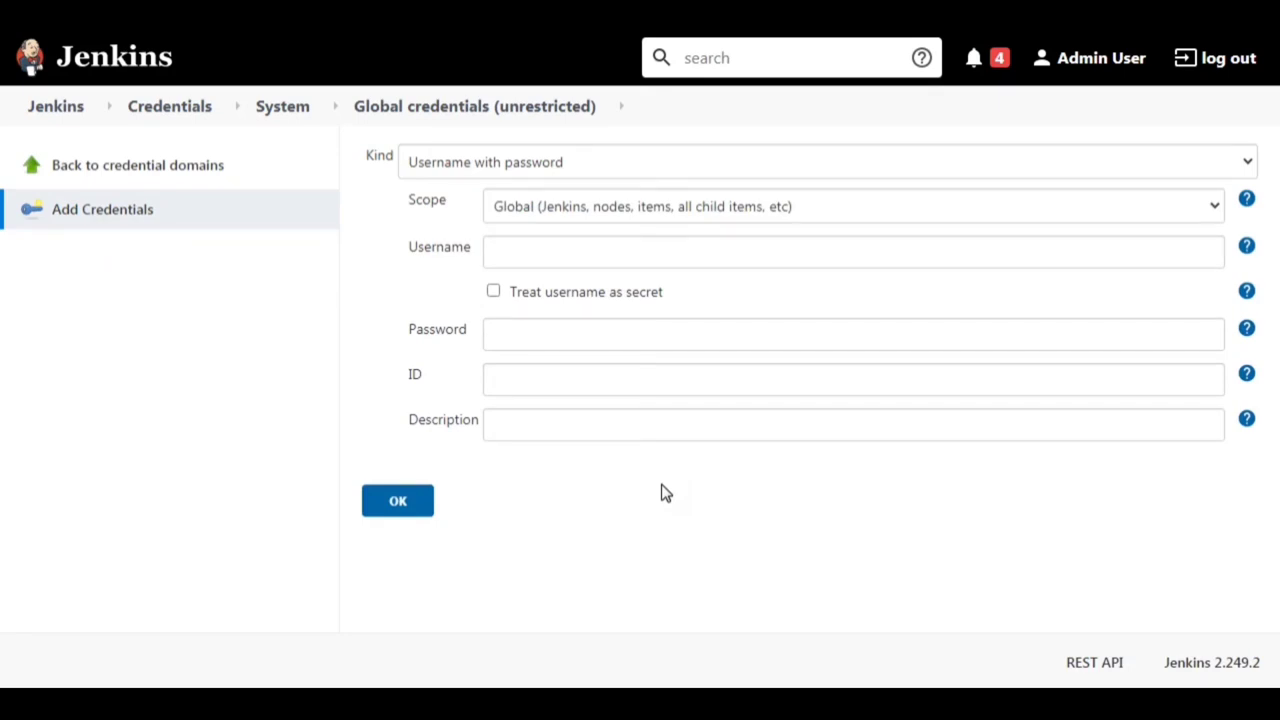
Step: Fill the credential's username and password from the saved storage-server login
left_click(674, 251)
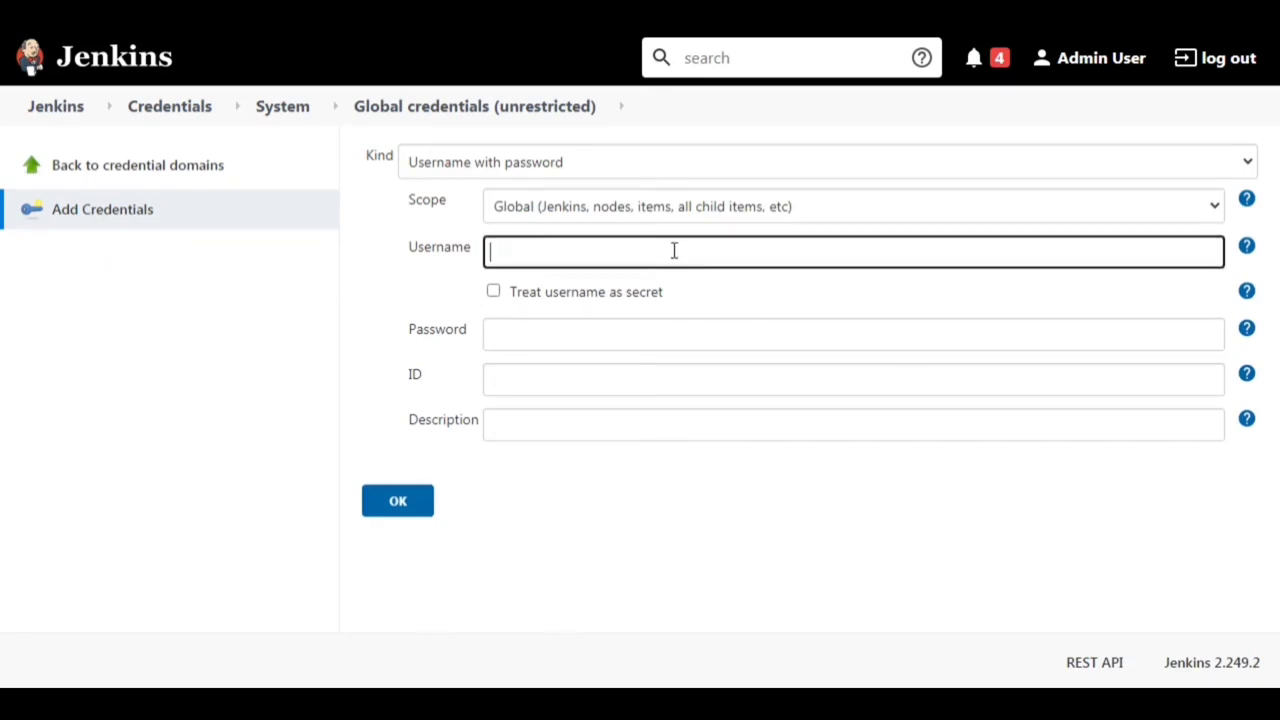
left_click(498, 254)
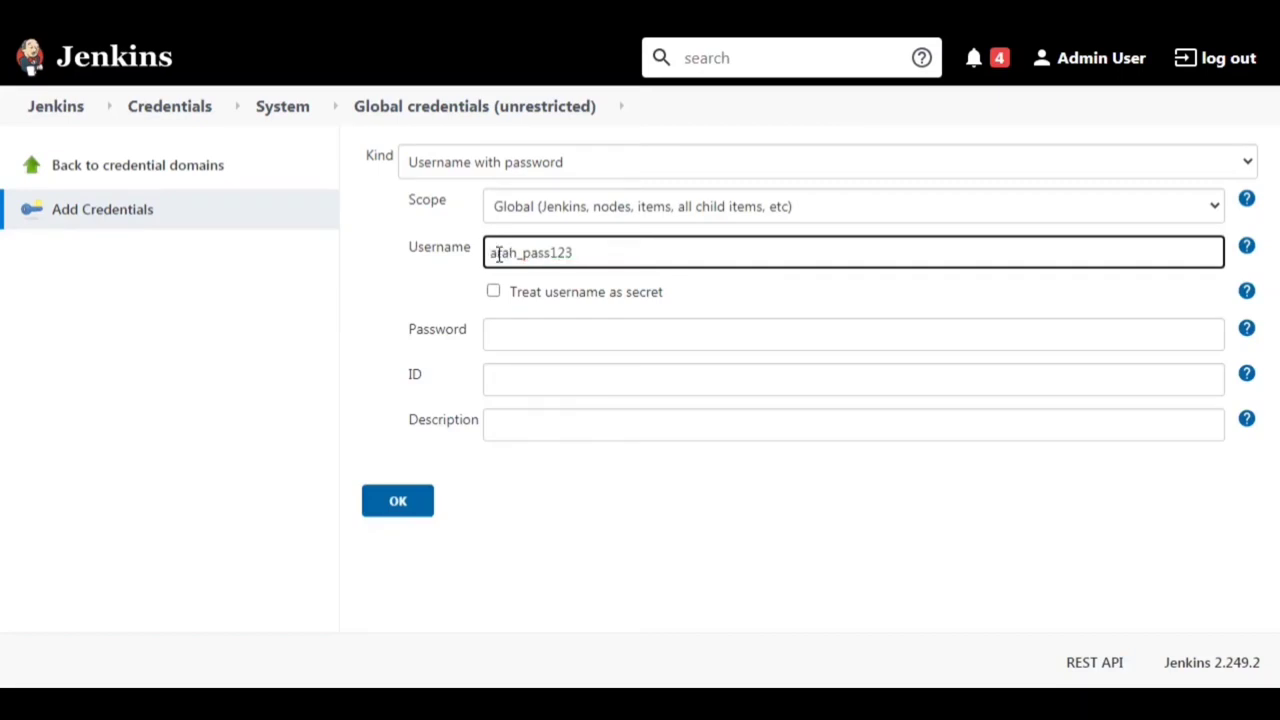
key("BackSpace")
type("s")
left_click(511, 326)
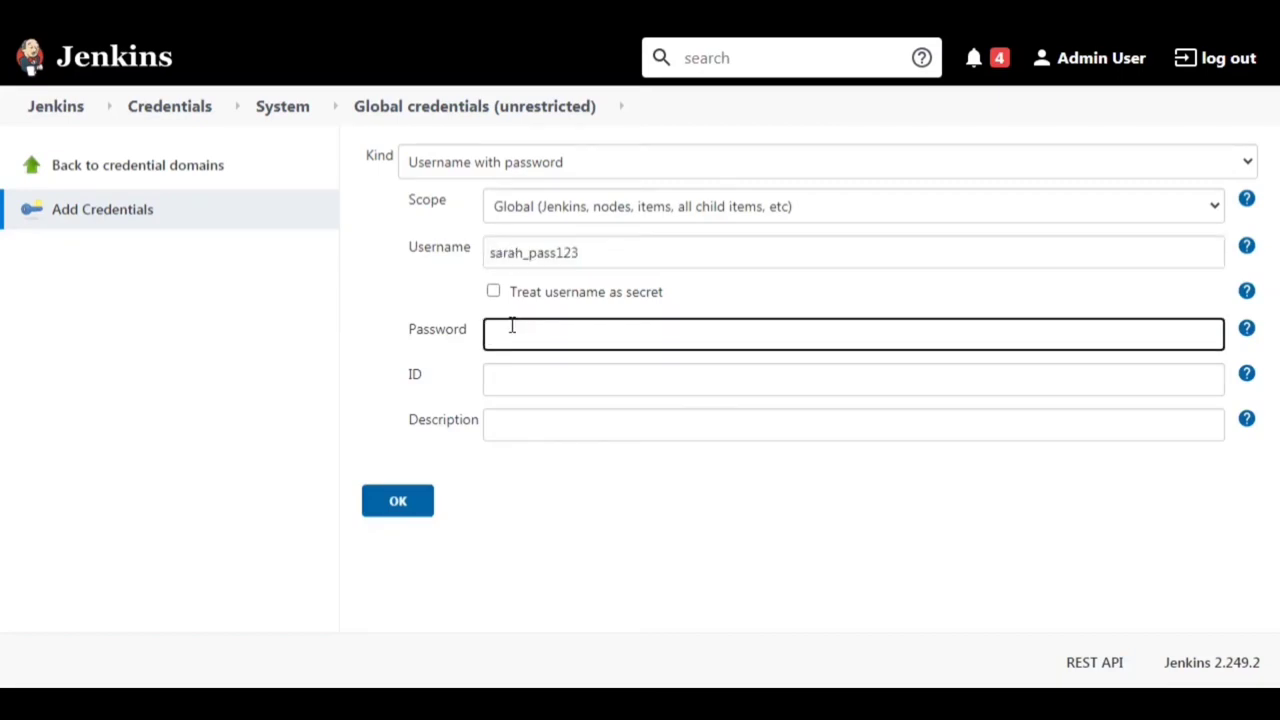
key("ctrl+v")
left_click_drag(578, 253, 528, 253)
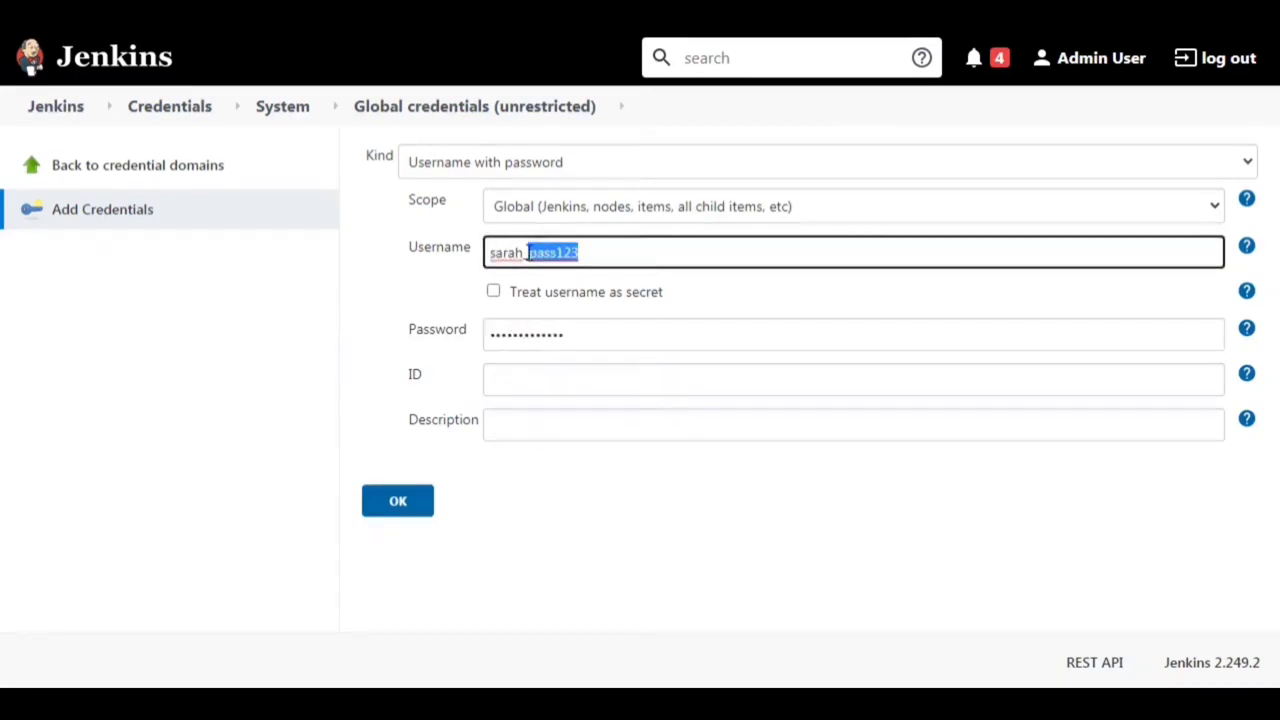
key("BackSpace")
key("BackSpace")
double_click(529, 252)
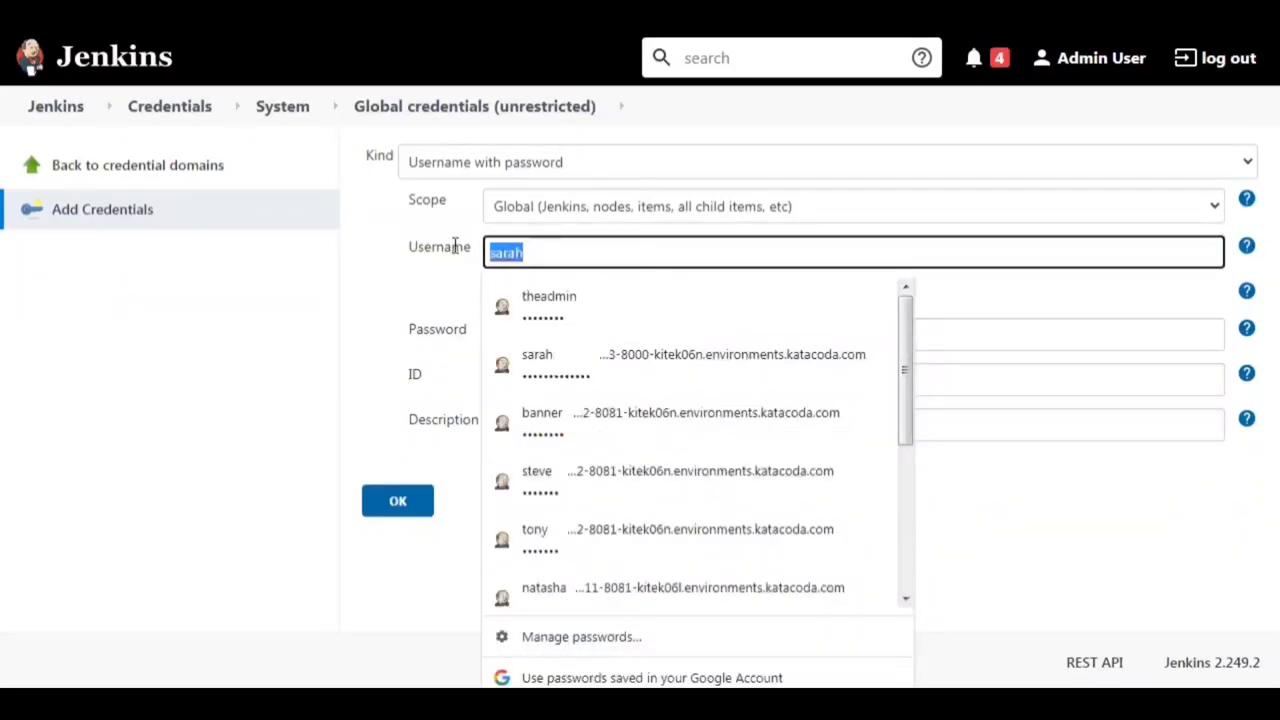
key("BackSpace")
left_click(543, 357)
left_click_drag(525, 253, 474, 251)
key("ctrl+c")
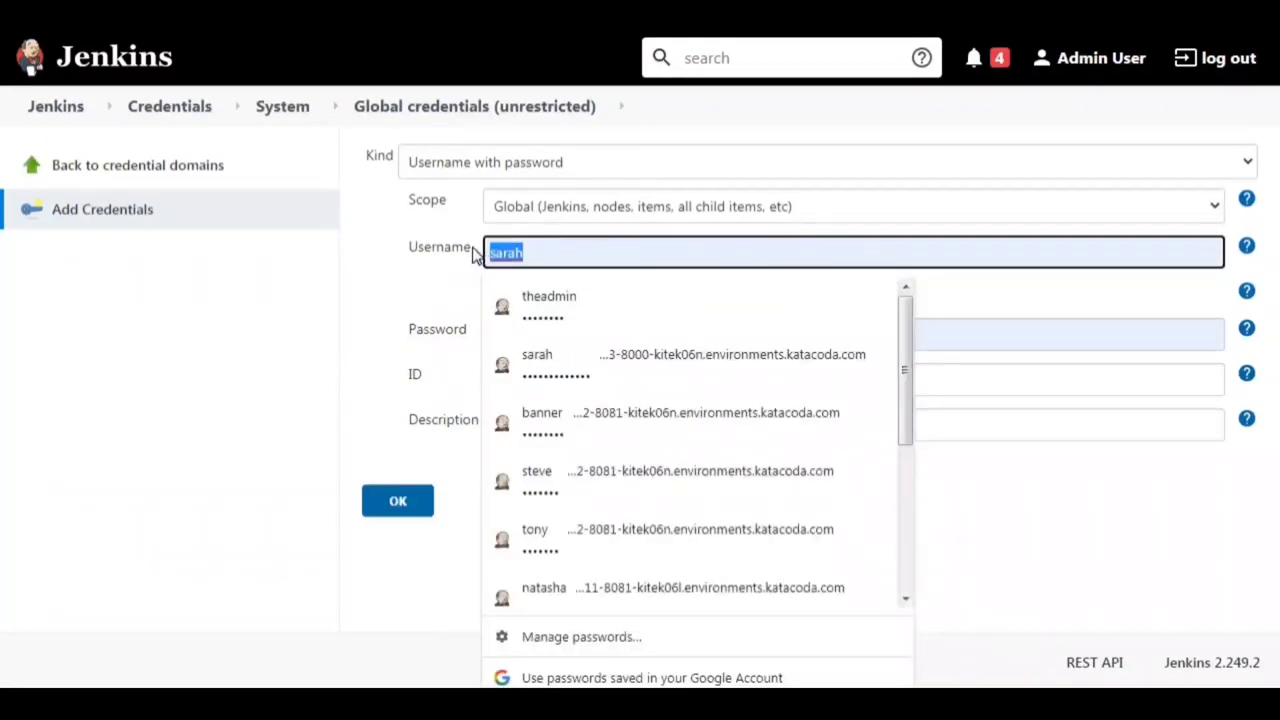
Step: Paste the credential ID, save the credential, and return to the dashboard
left_click(518, 380)
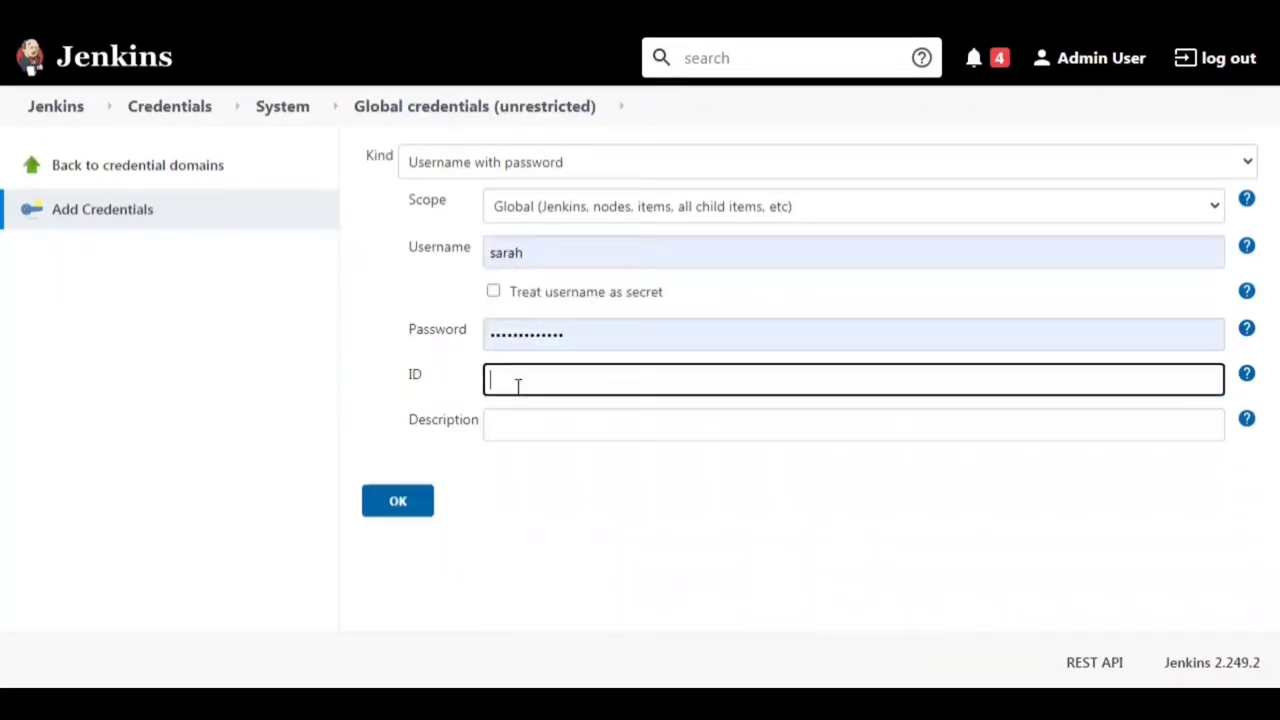
key("ctrl+v")
left_click(408, 505)
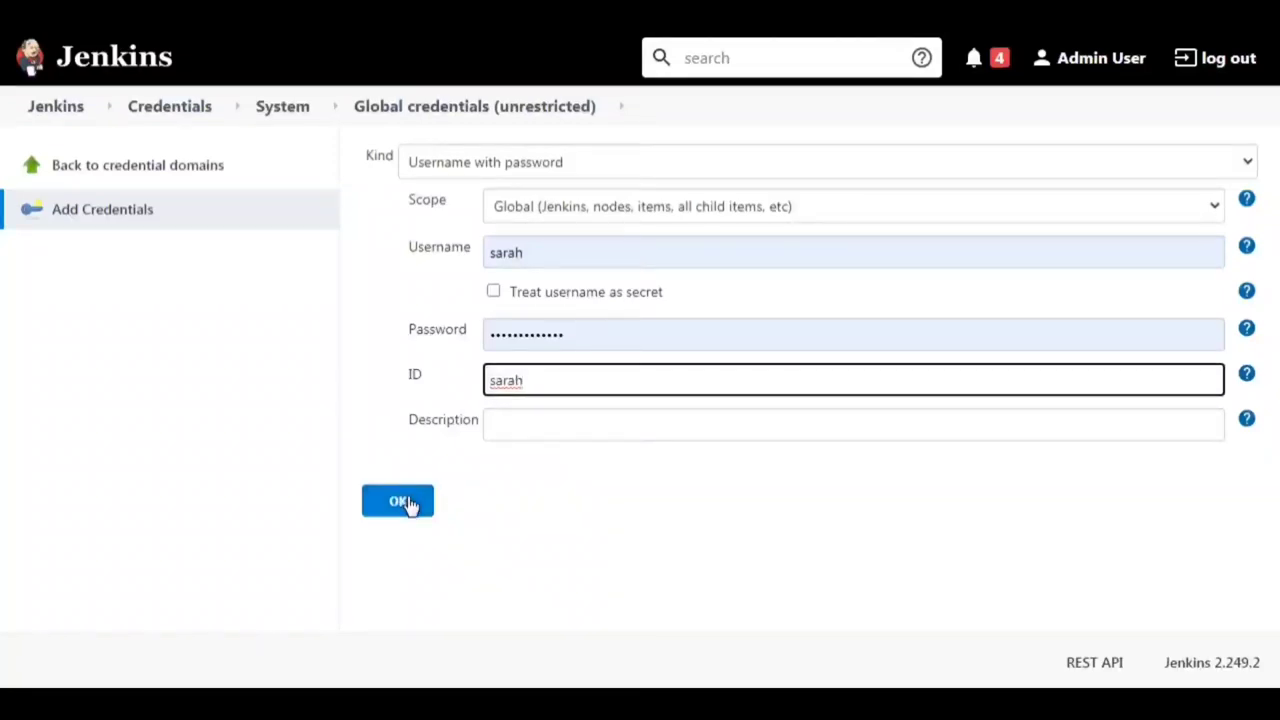
left_click(408, 503)
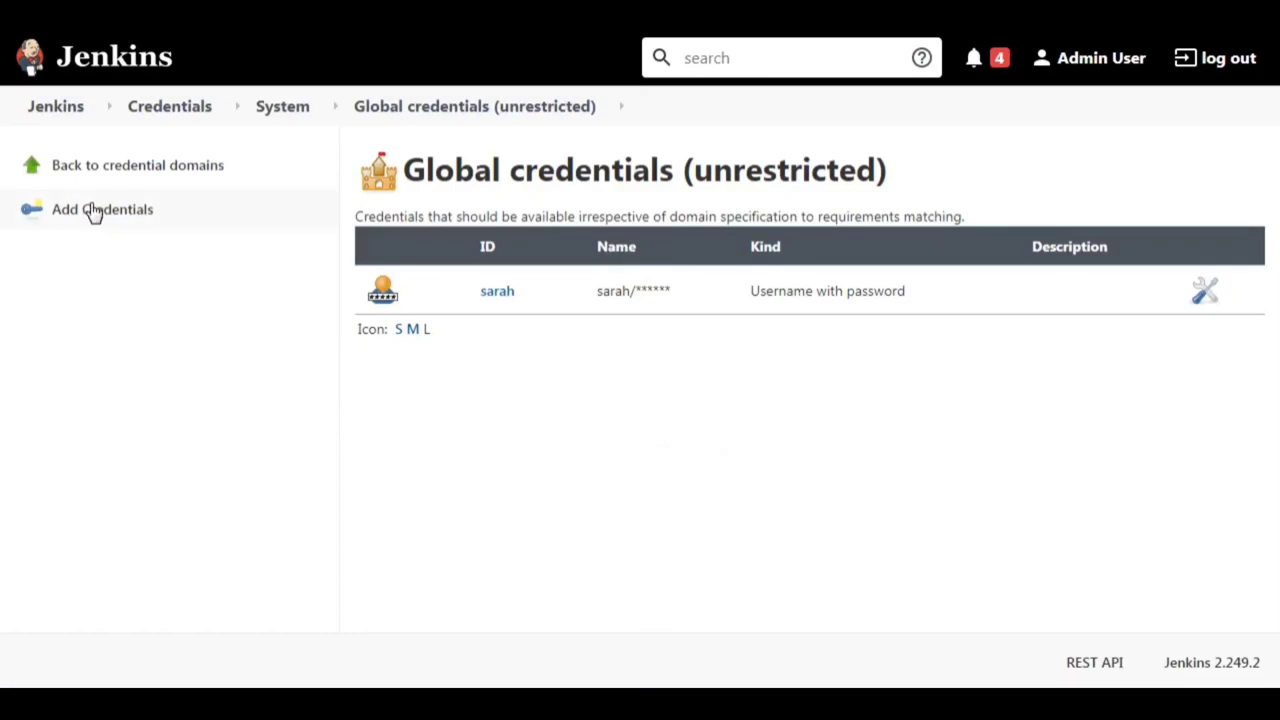
left_click(64, 120)
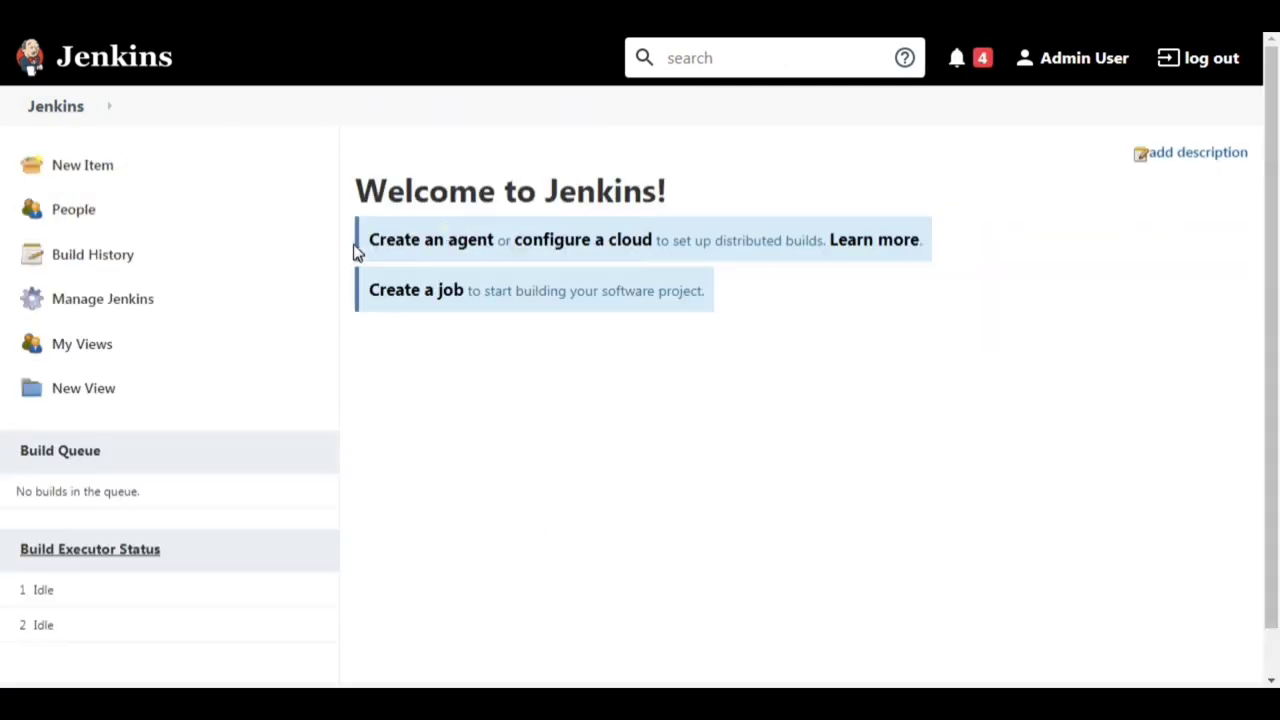
Step: In Configure System, add a new SSH server entry under Publish over SSH
left_click(160, 297)
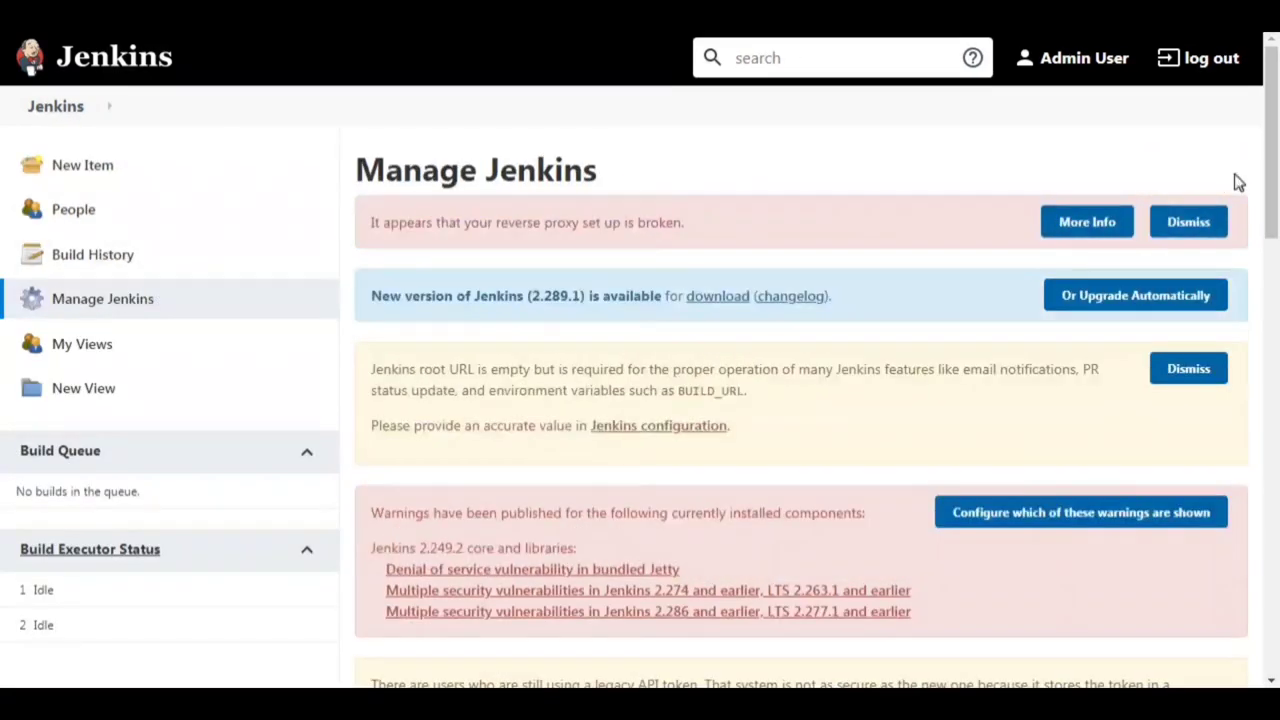
left_click_drag(1277, 170, 1277, 300)
left_click(514, 395)
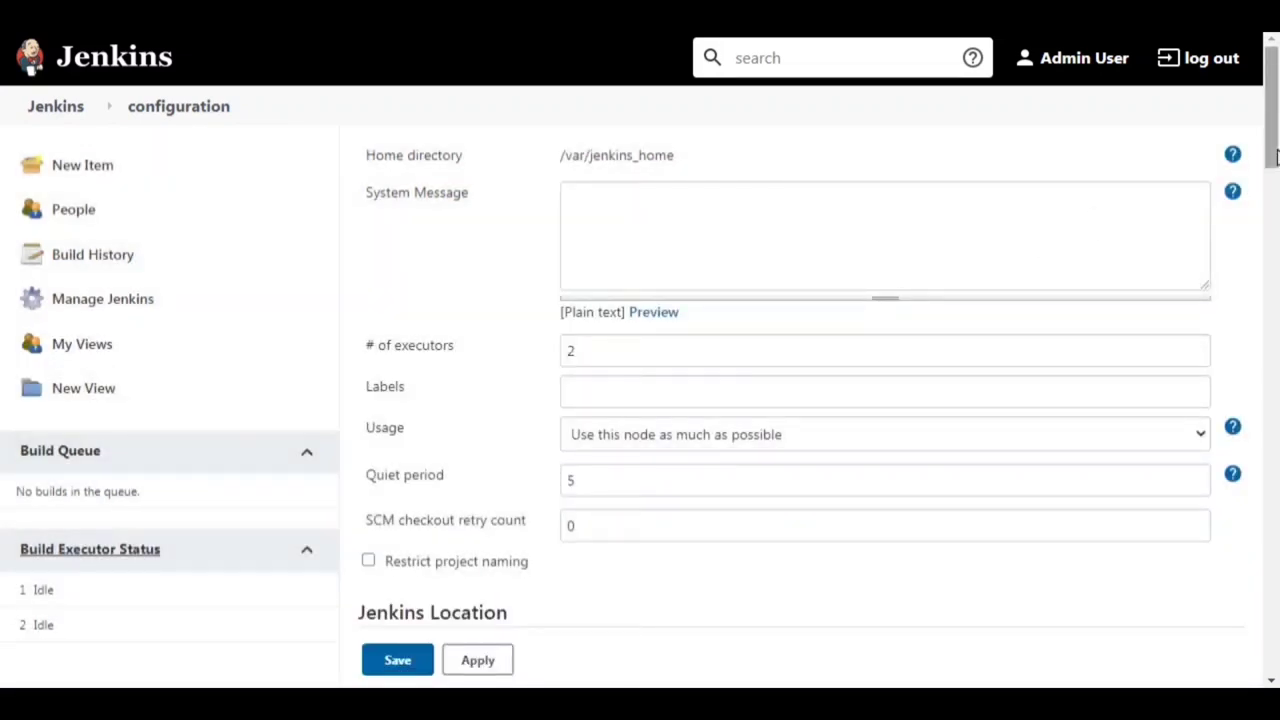
scroll(1275, 150, "down", 6)
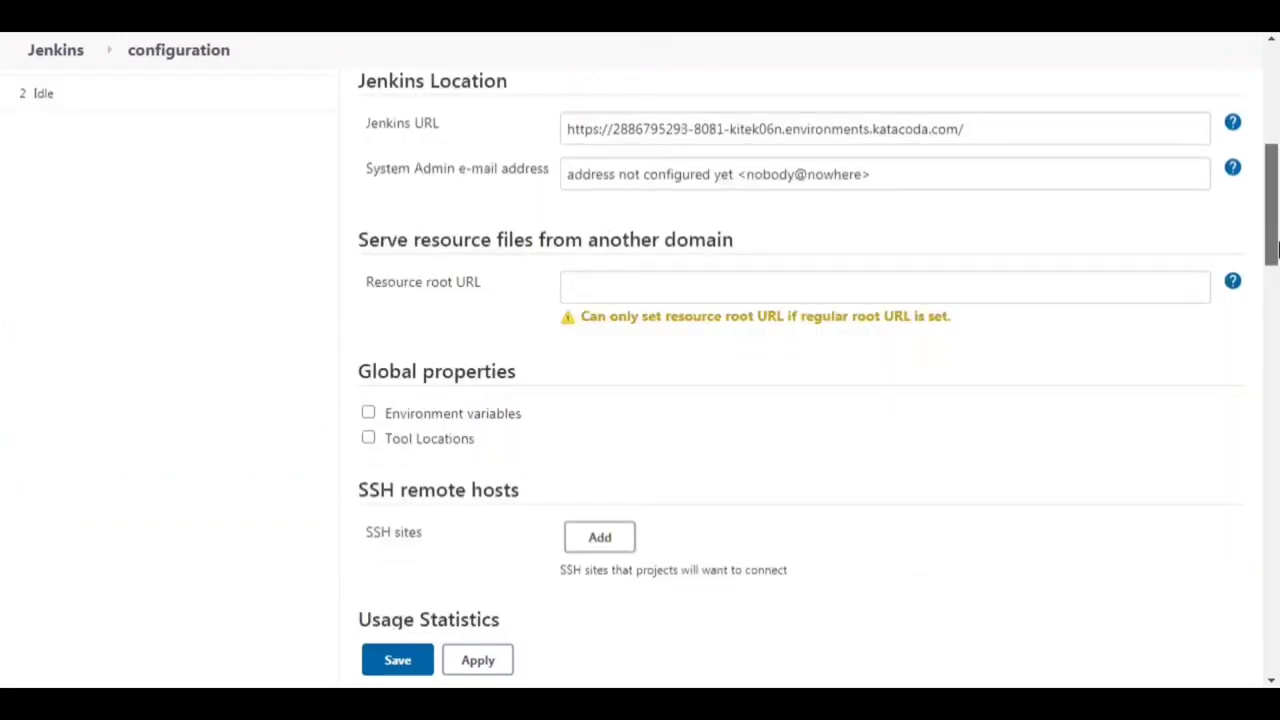
left_click_drag(1277, 200, 1240, 605)
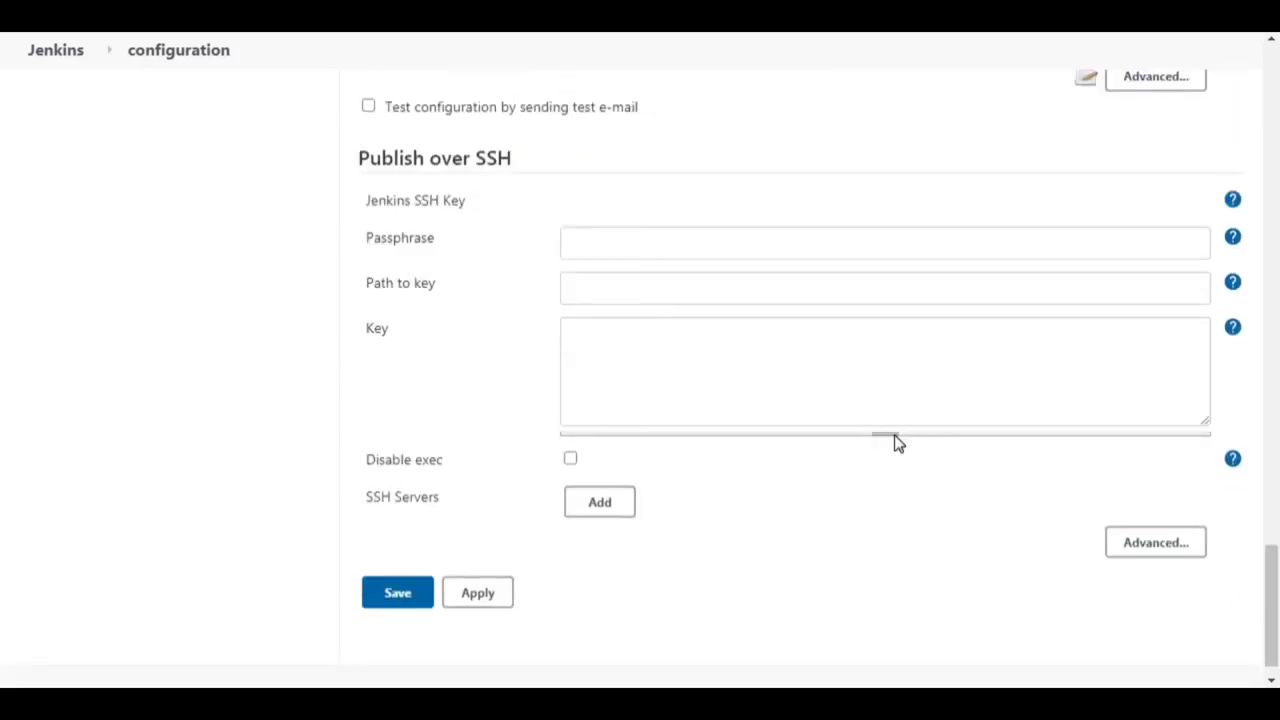
left_click(599, 518)
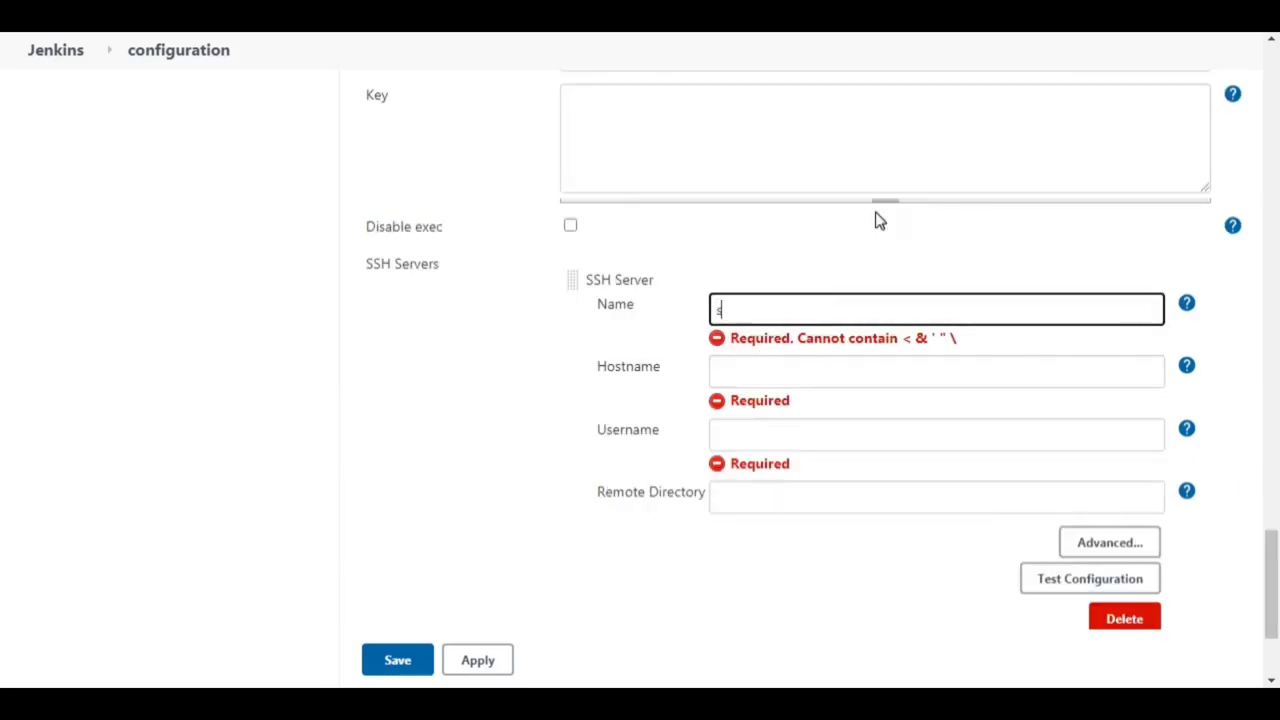
Step: Set name and hostname ststor01, the storage user login, and remote directory /data
type("ststor01")
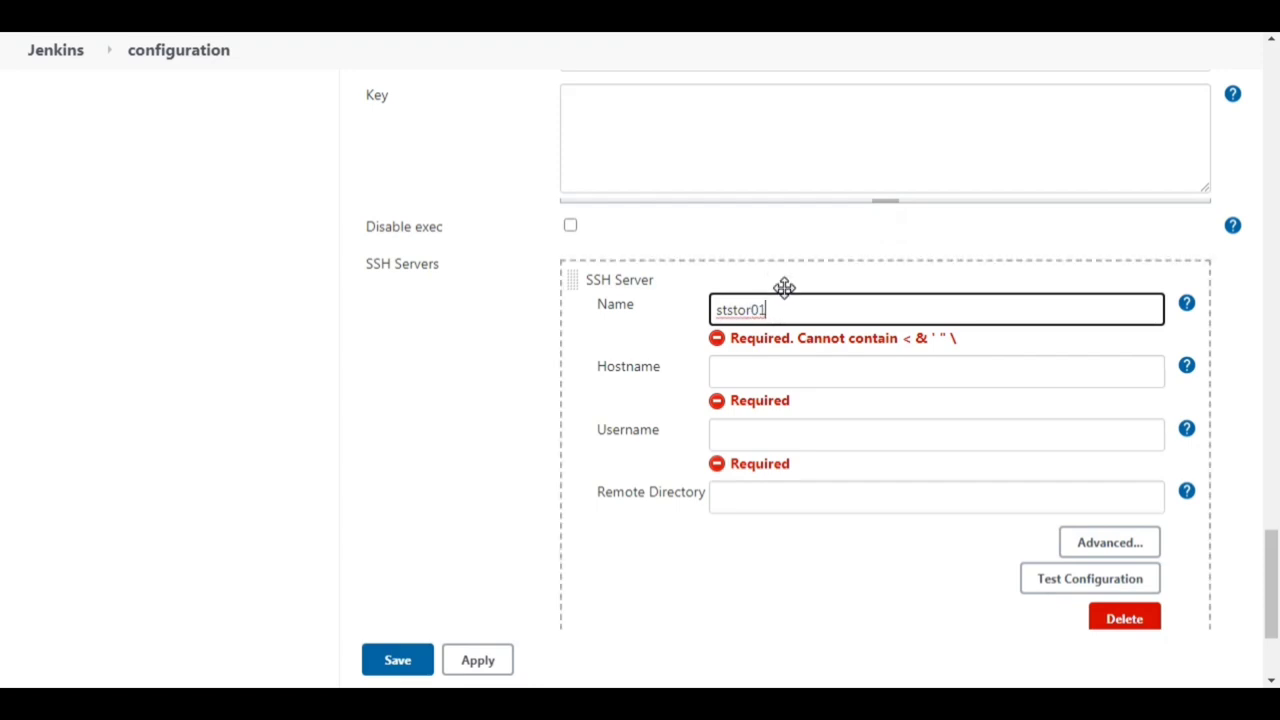
left_click_drag(784, 300, 687, 279)
key("ctrl+c")
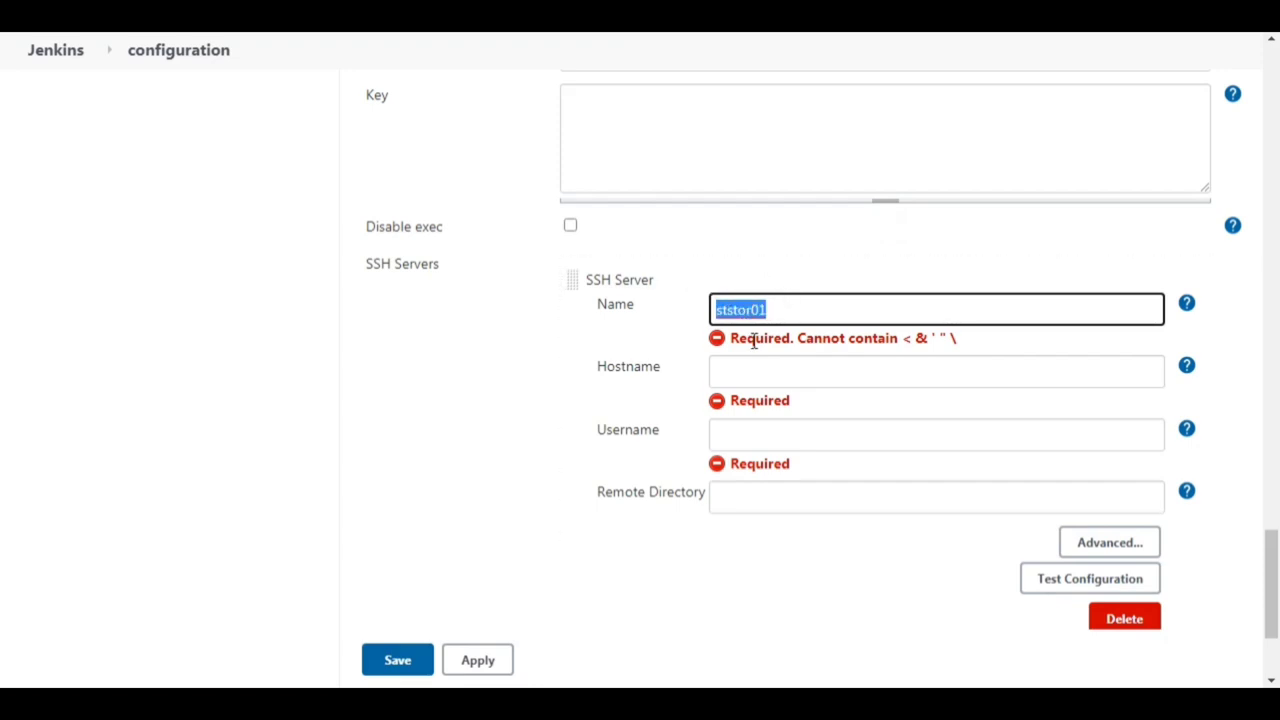
left_click(749, 372)
key("ctrl+v")
left_click(752, 426)
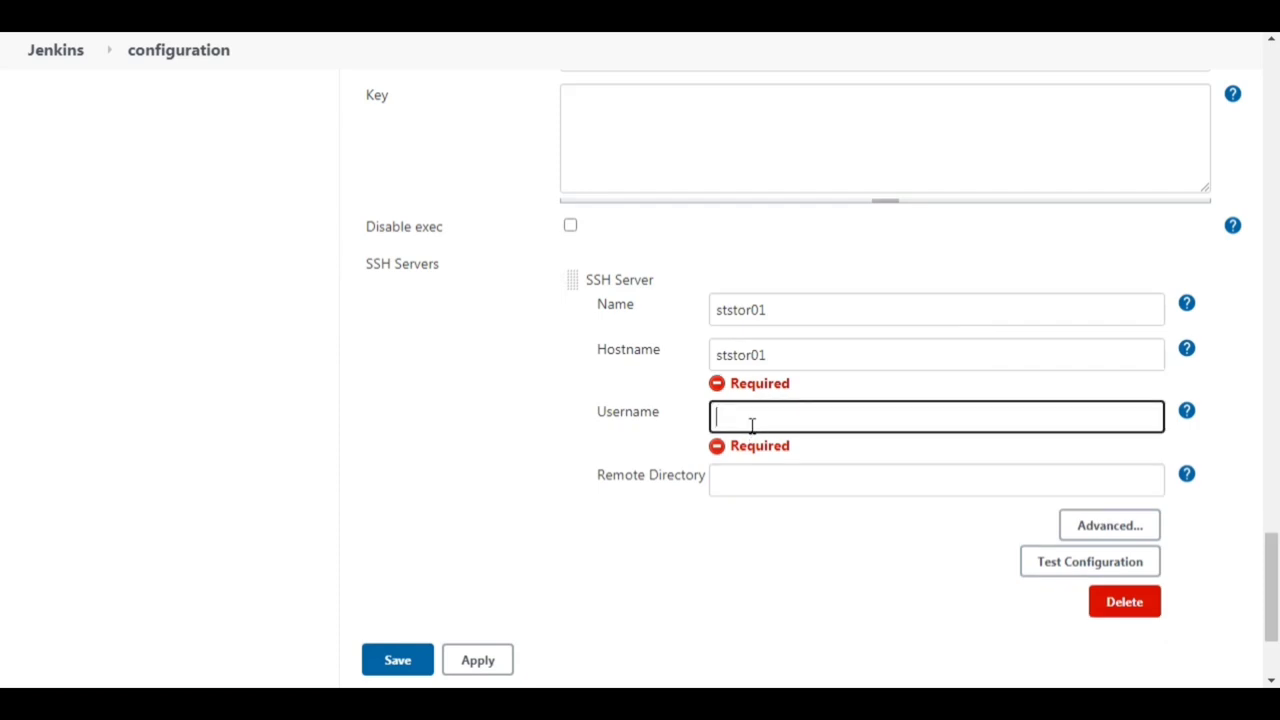
type("natasha")
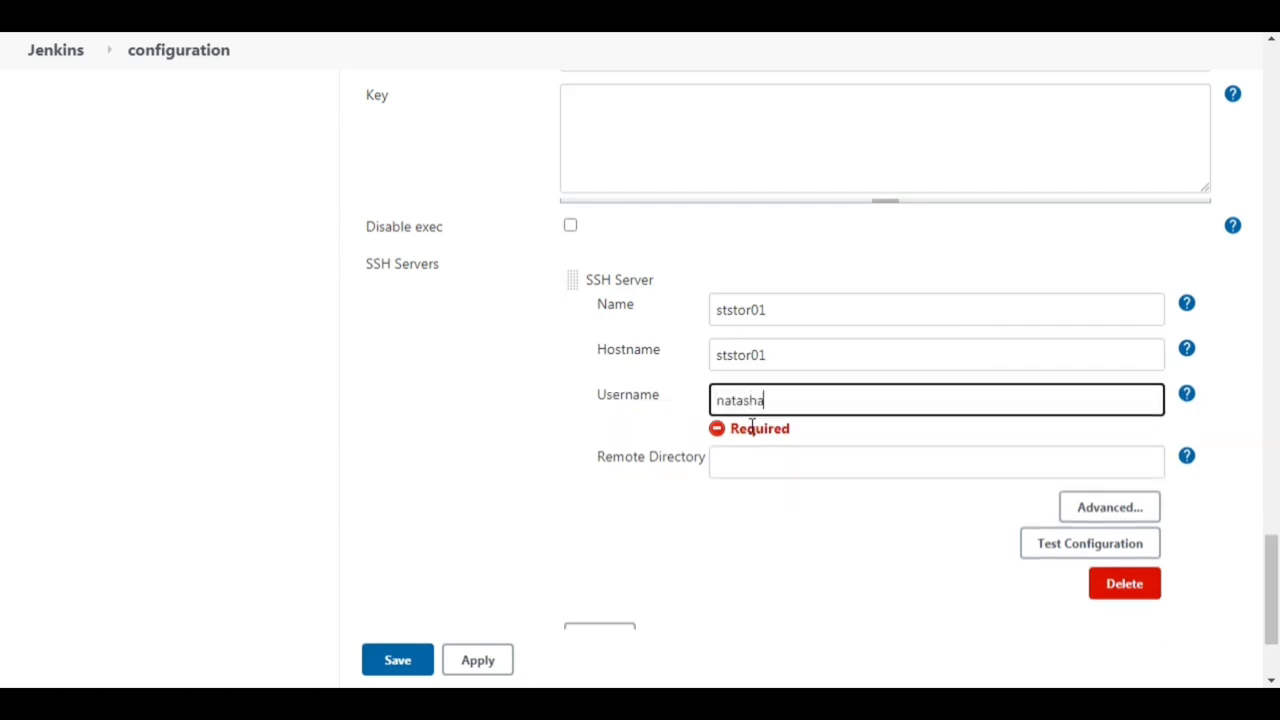
left_click(737, 524)
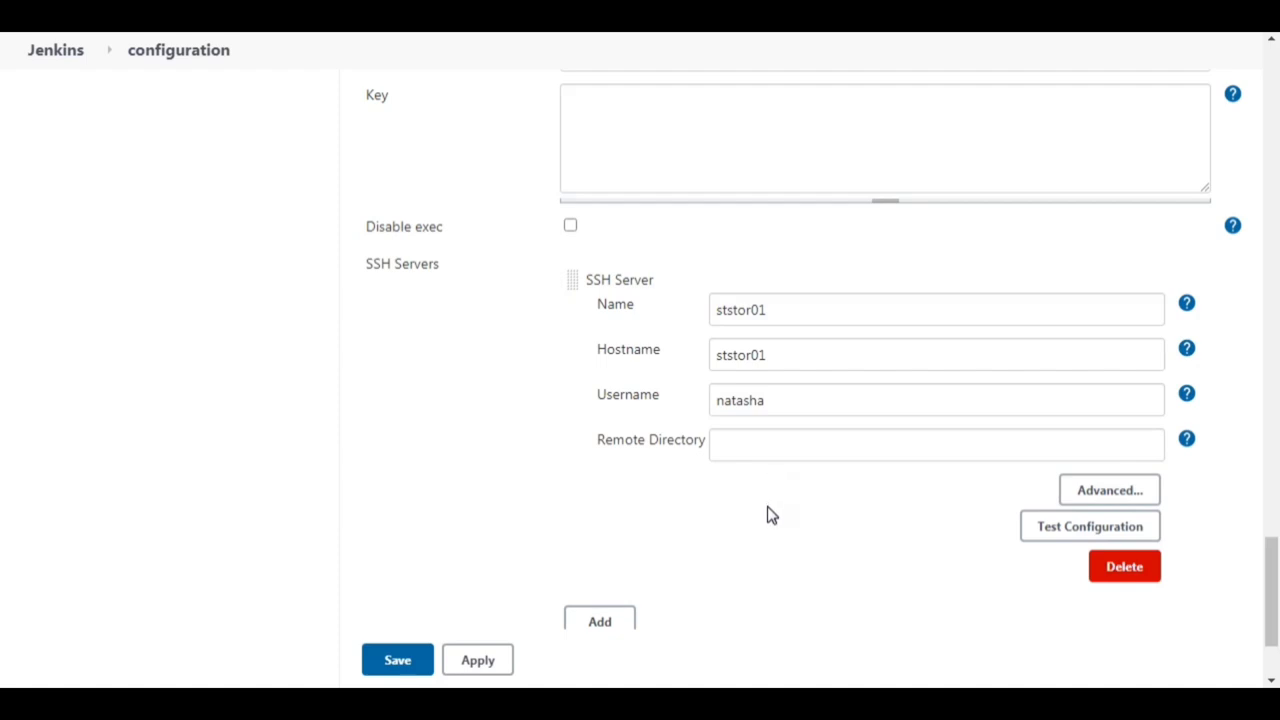
left_click(752, 450)
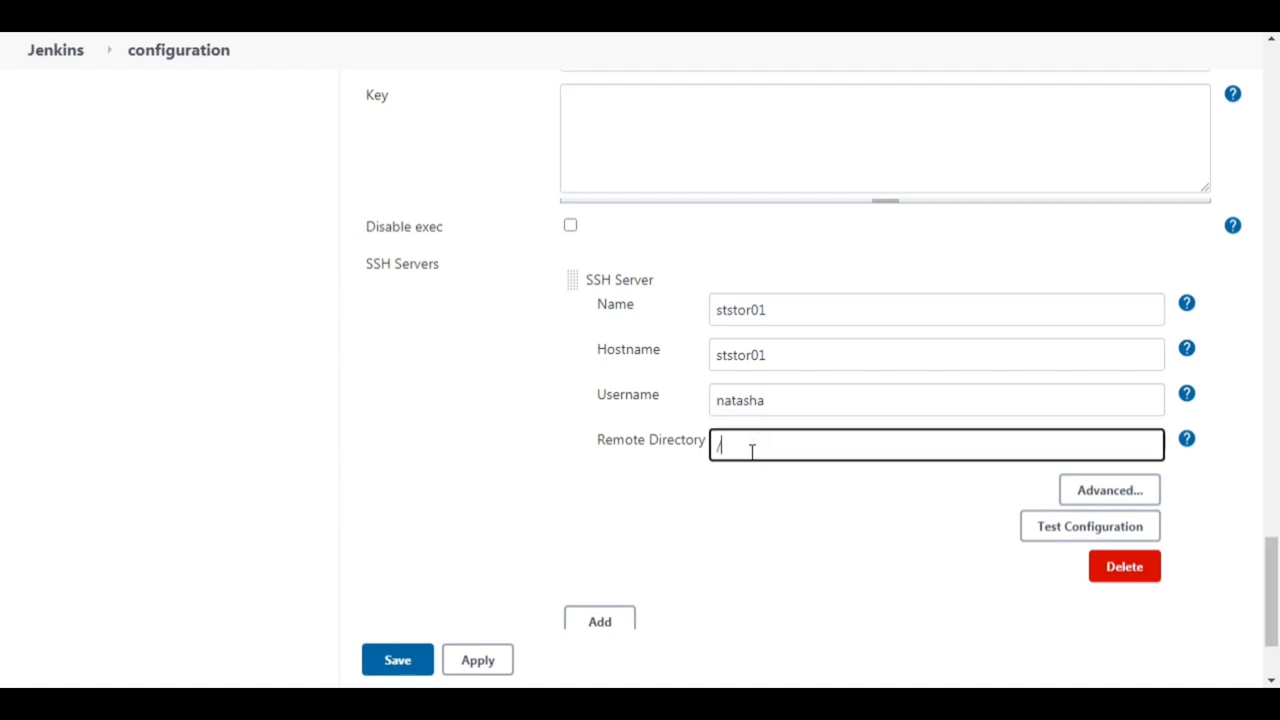
type("/data")
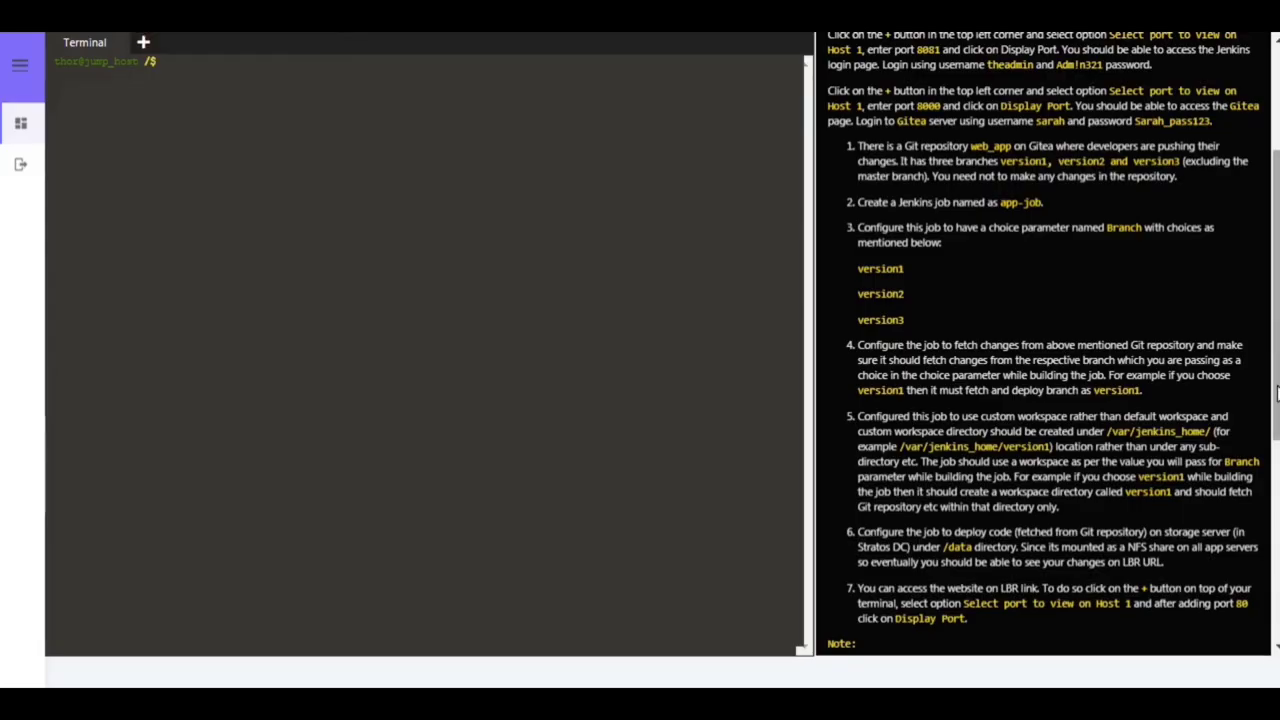
mouse_move(1276, 430)
left_mouse_down()
mouse_move(1273, 467)
mouse_move(1274, 455)
left_mouse_up()
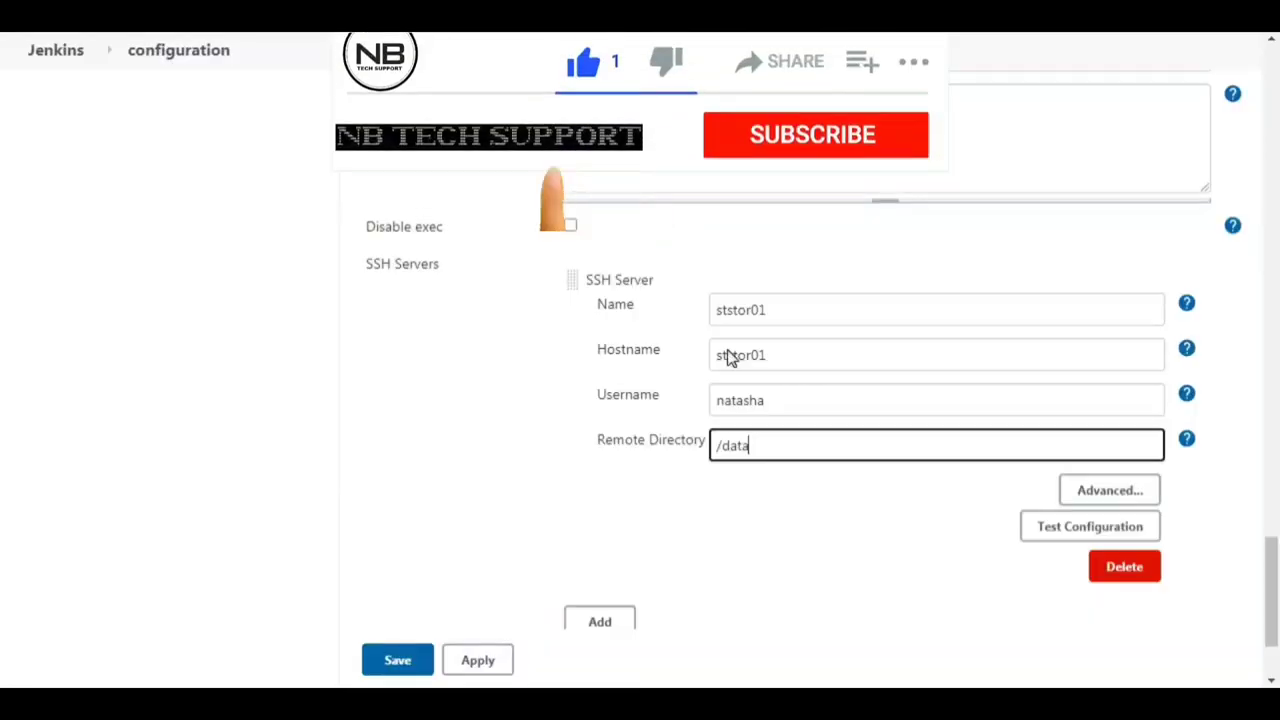
left_click(1122, 505)
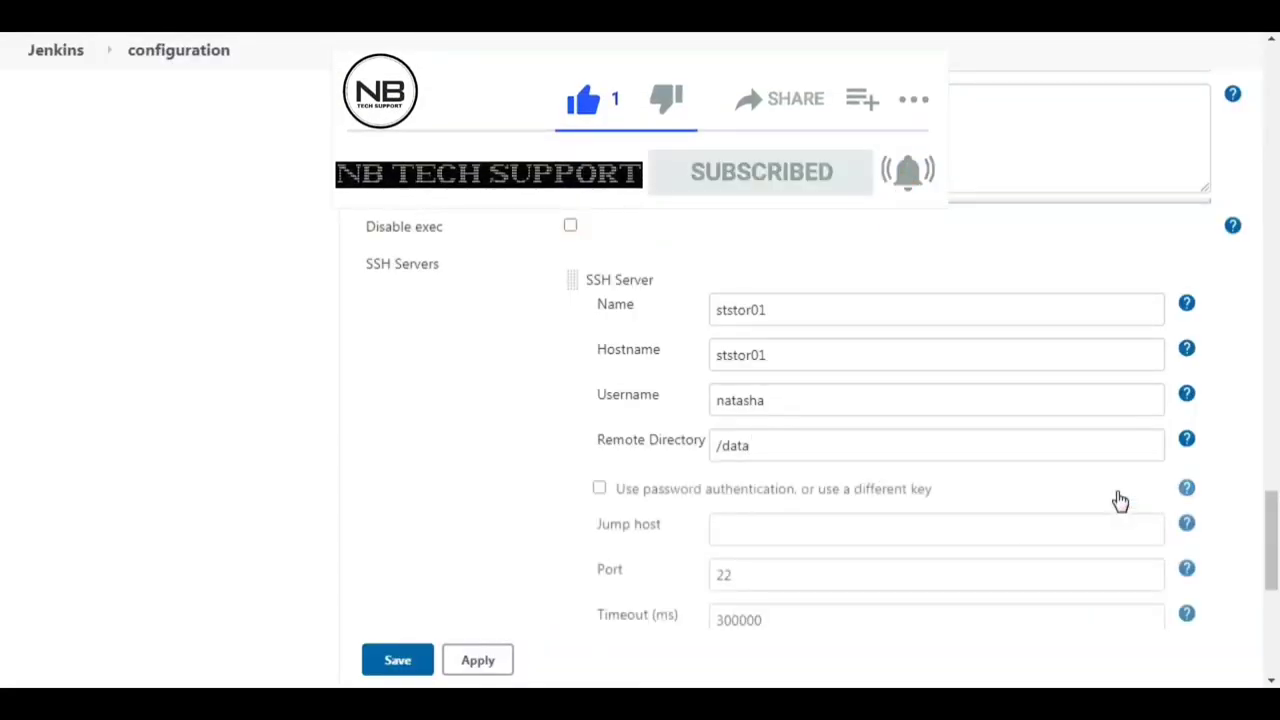
Step: Enter the server's login password and test the ststor01 connection successfully
scroll(603, 503, "down", 5)
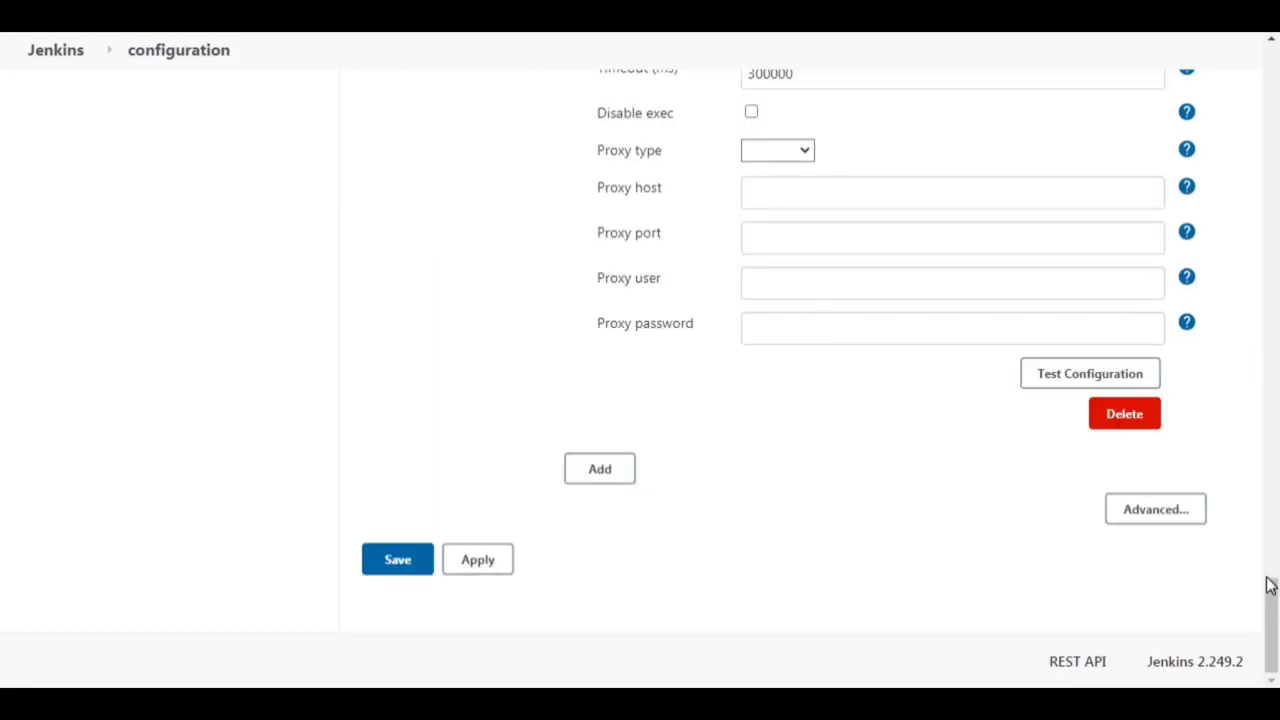
mouse_move(1269, 586)
left_mouse_down()
mouse_move(1266, 511)
mouse_move(1275, 600)
left_mouse_up()
left_click(889, 324)
type("*****")
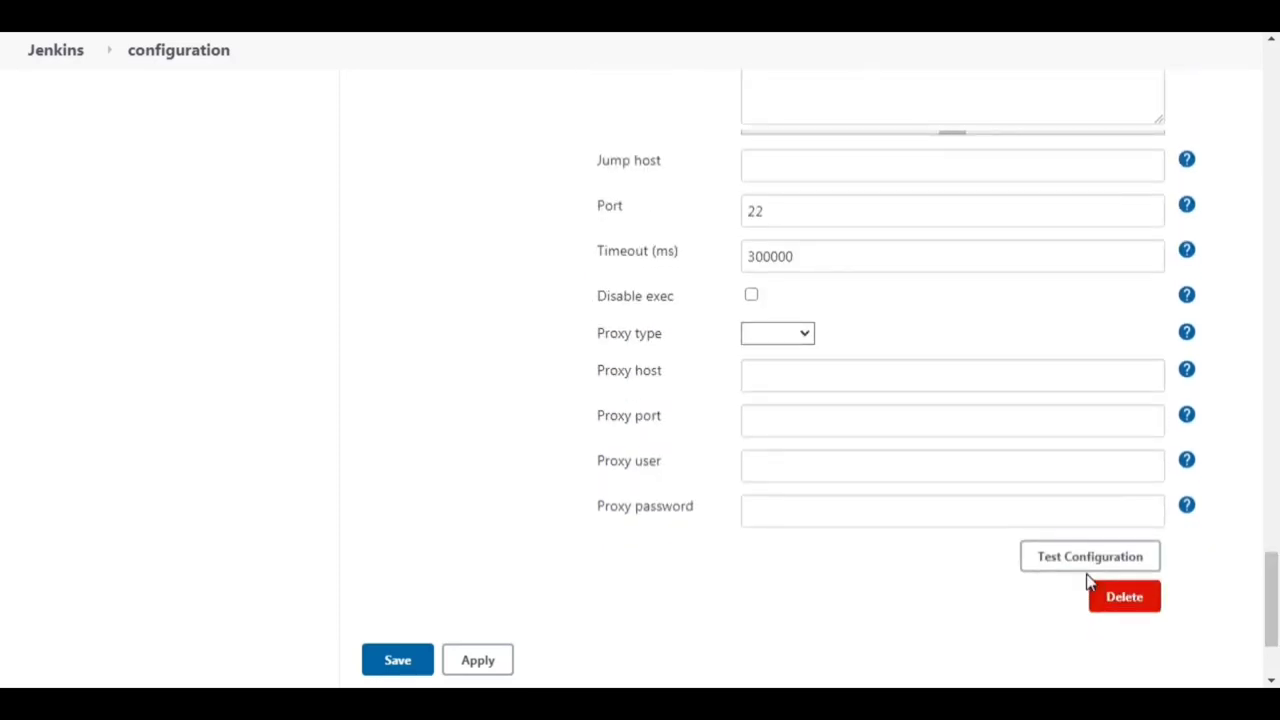
left_click(1090, 566)
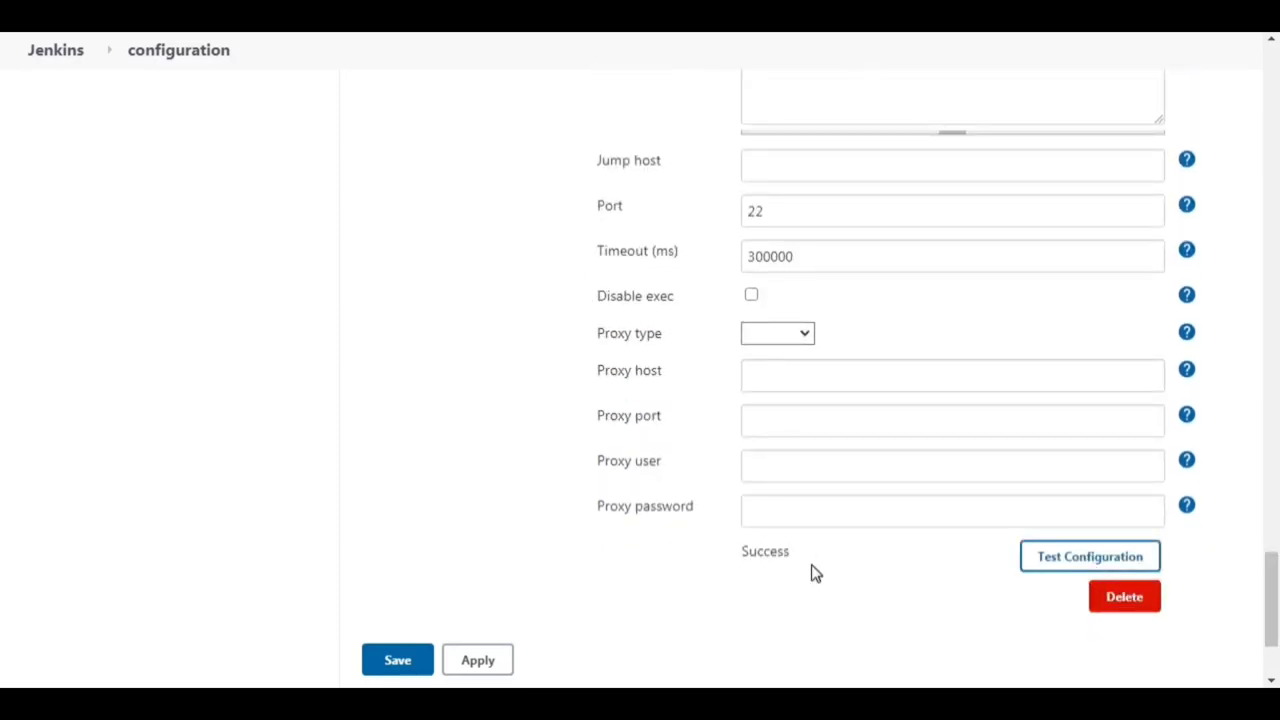
Step: Save the system configuration and let Chrome store the password
left_click_drag(1271, 600, 1275, 540)
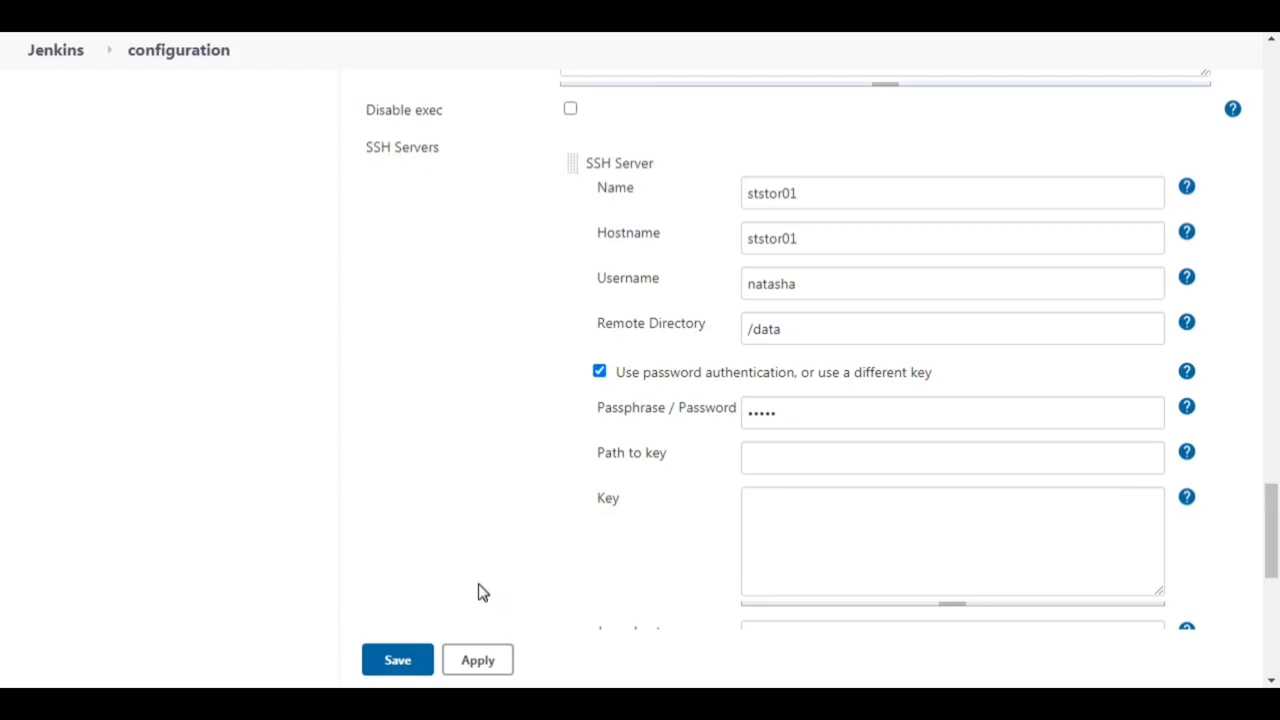
left_click(405, 678)
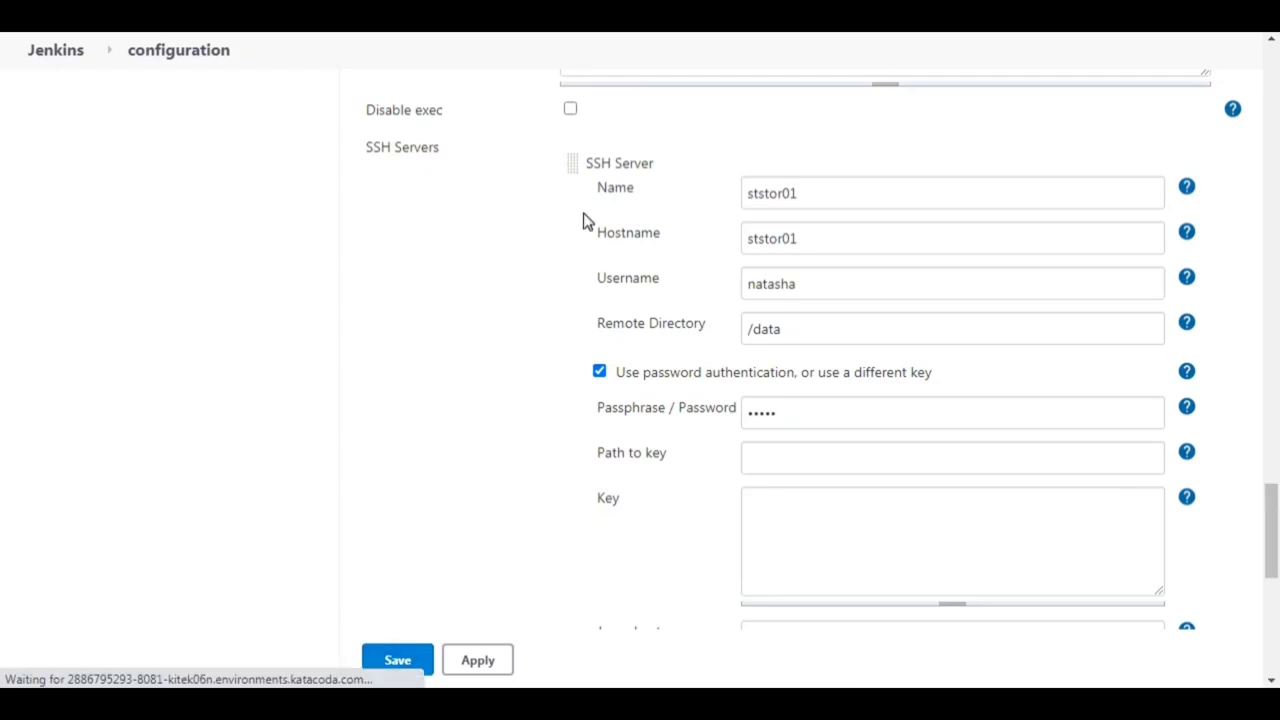
left_click(1084, 356)
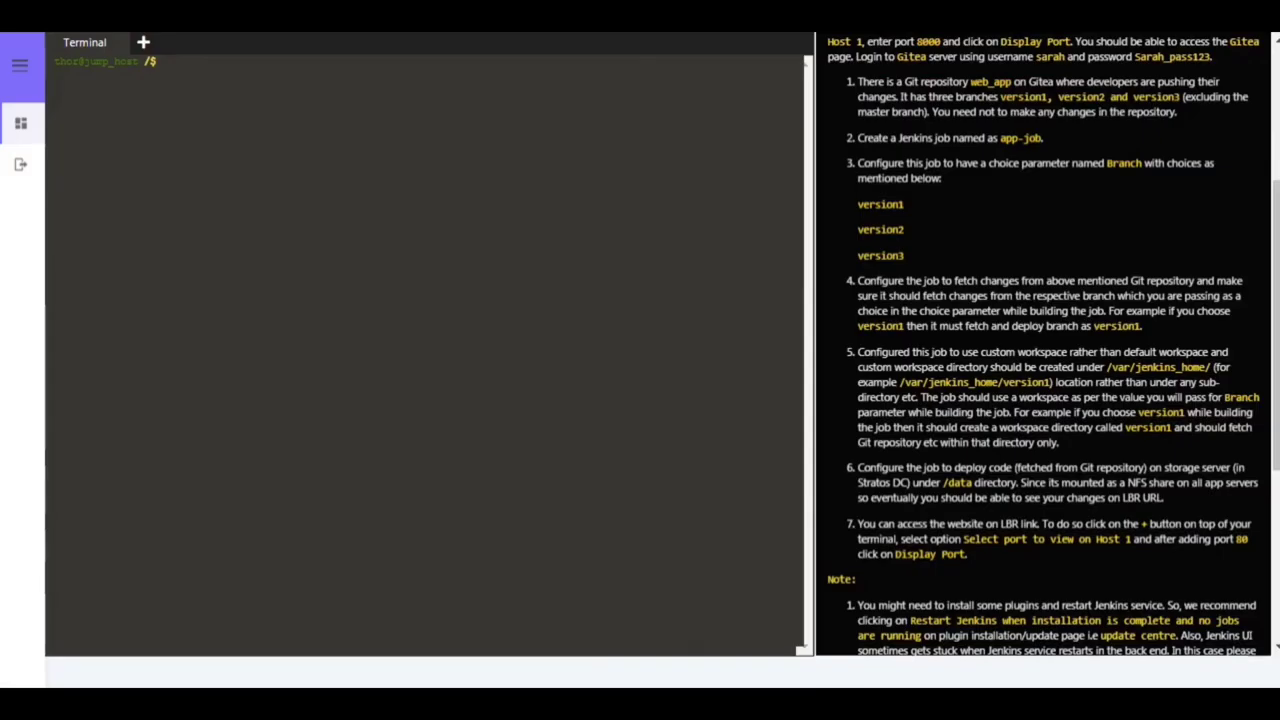
Step: SSH into ststor01 as the lab user, accepting the host key and pasting the password
key("Return")
key("Return")
type("ssh na")
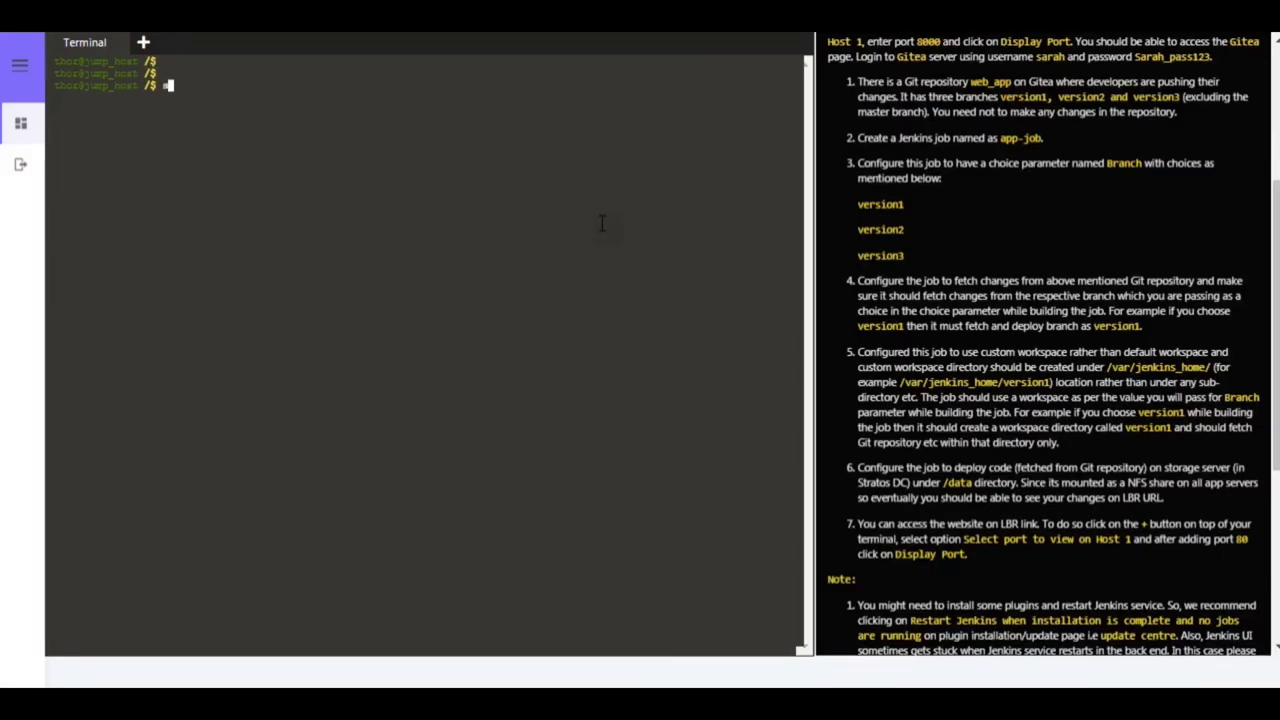
type("tasha@stst")
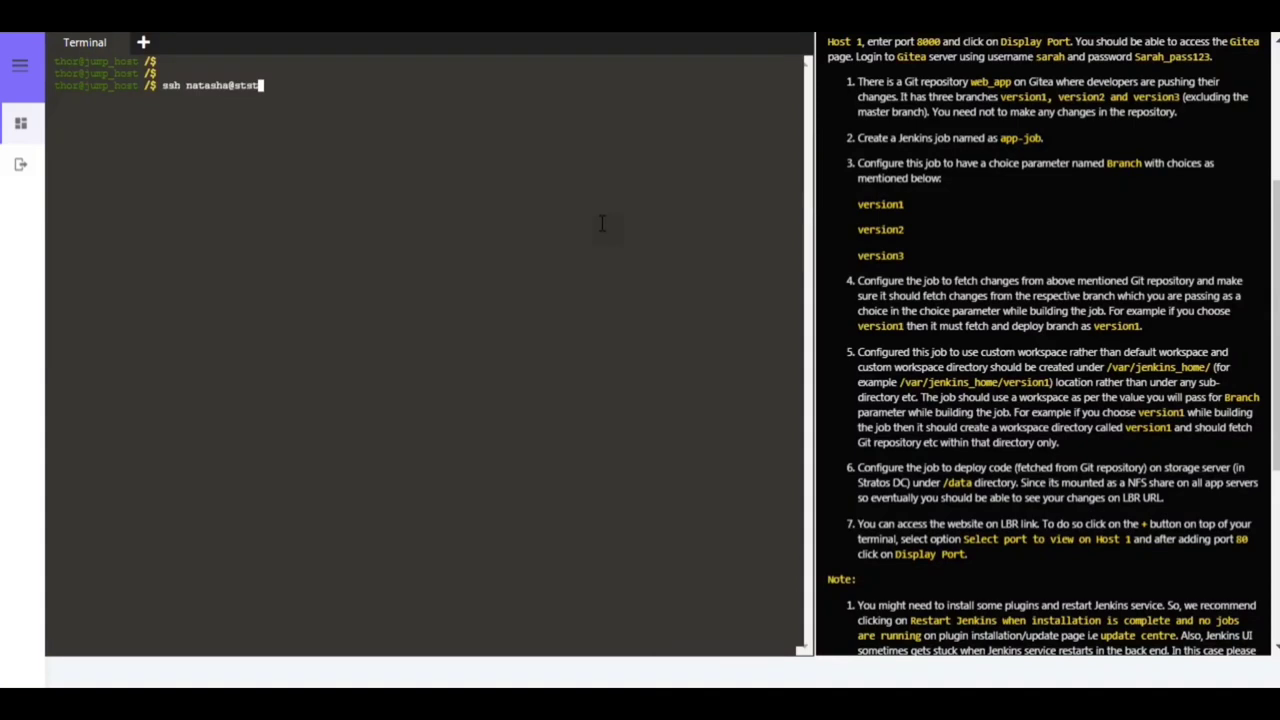
type("or01")
key("Return")
type("yes")
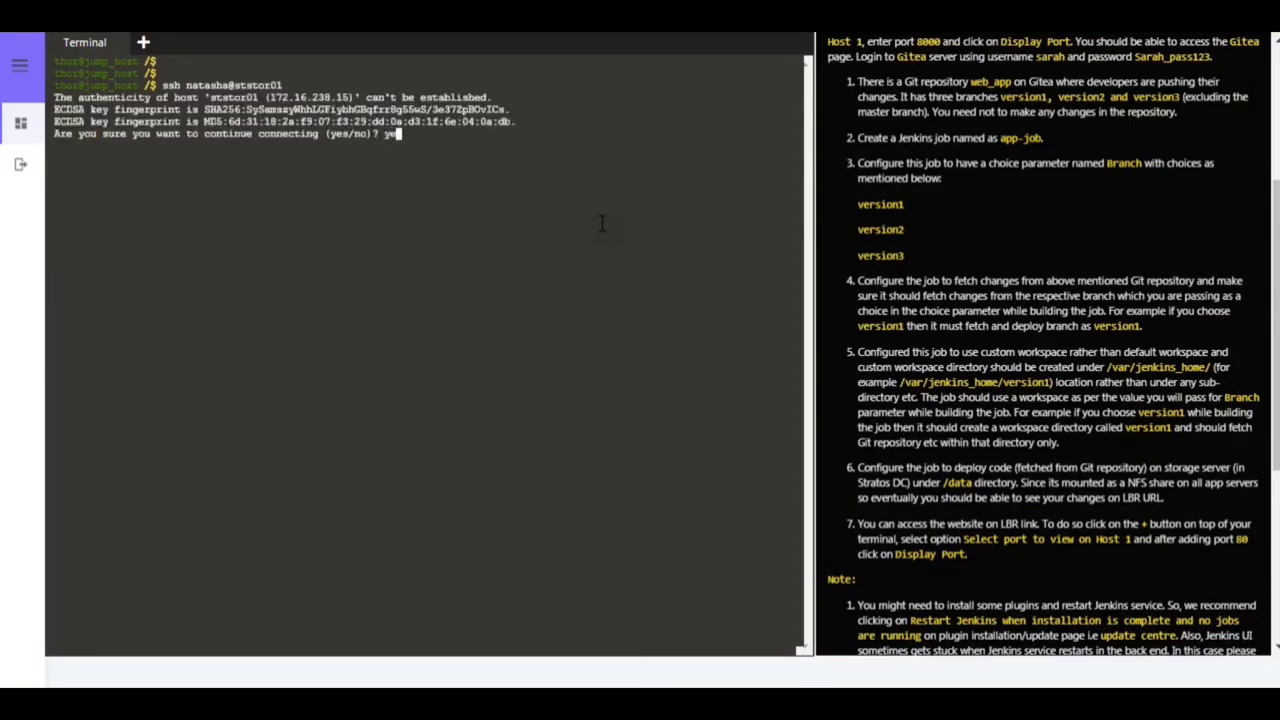
key("Return")
right_click(526, 217)
left_click(567, 340)
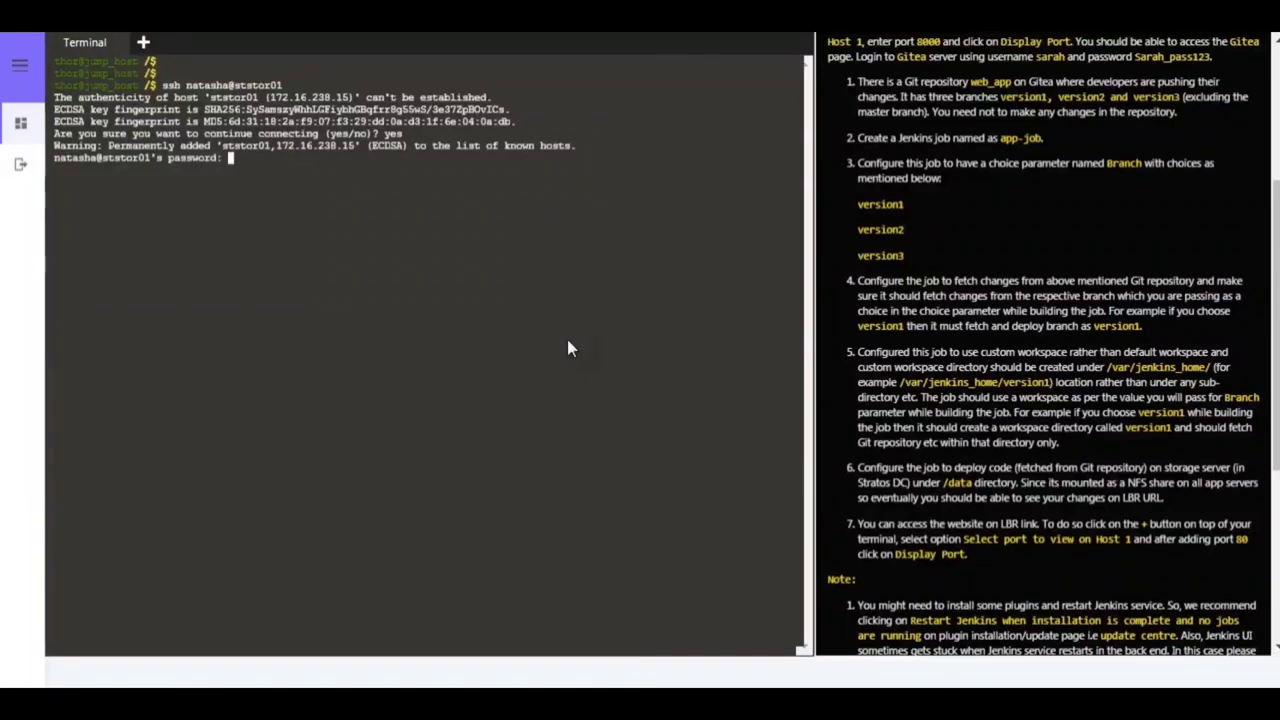
key("Return")
Step: Become root on ststor01 with sudo su -, supplying the password
type("sudo su -")
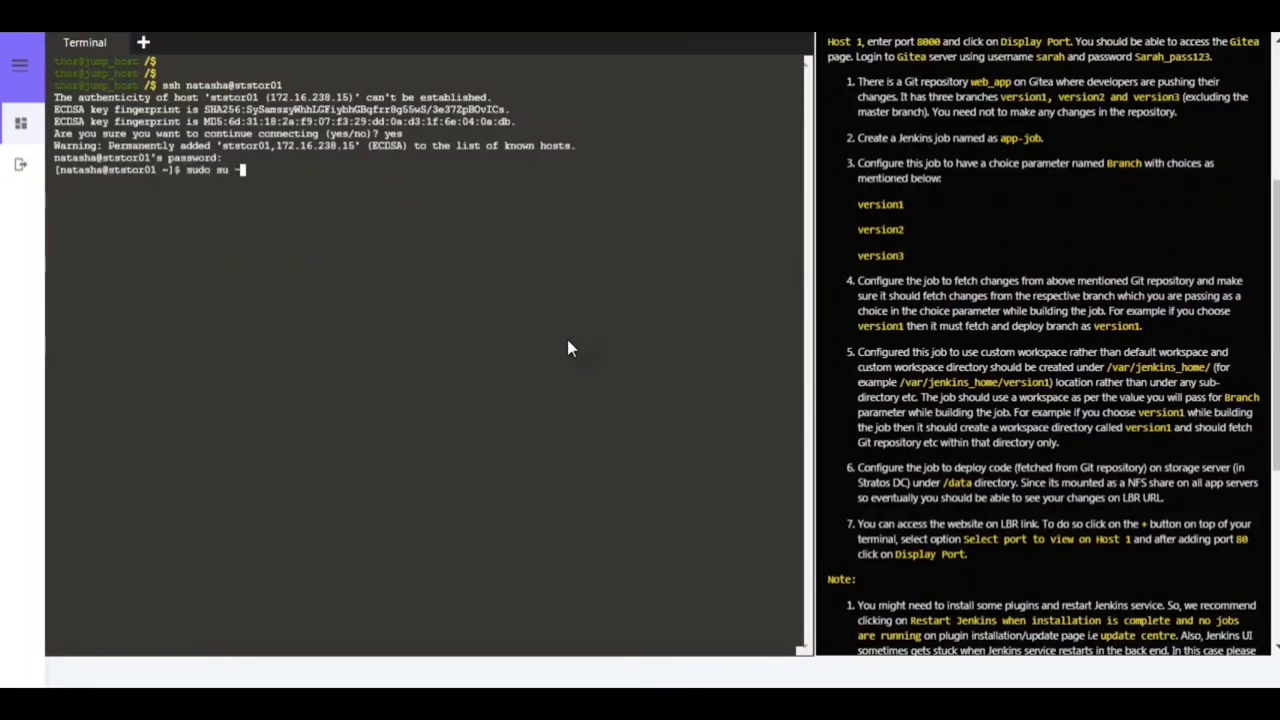
key("Return")
right_click(496, 282)
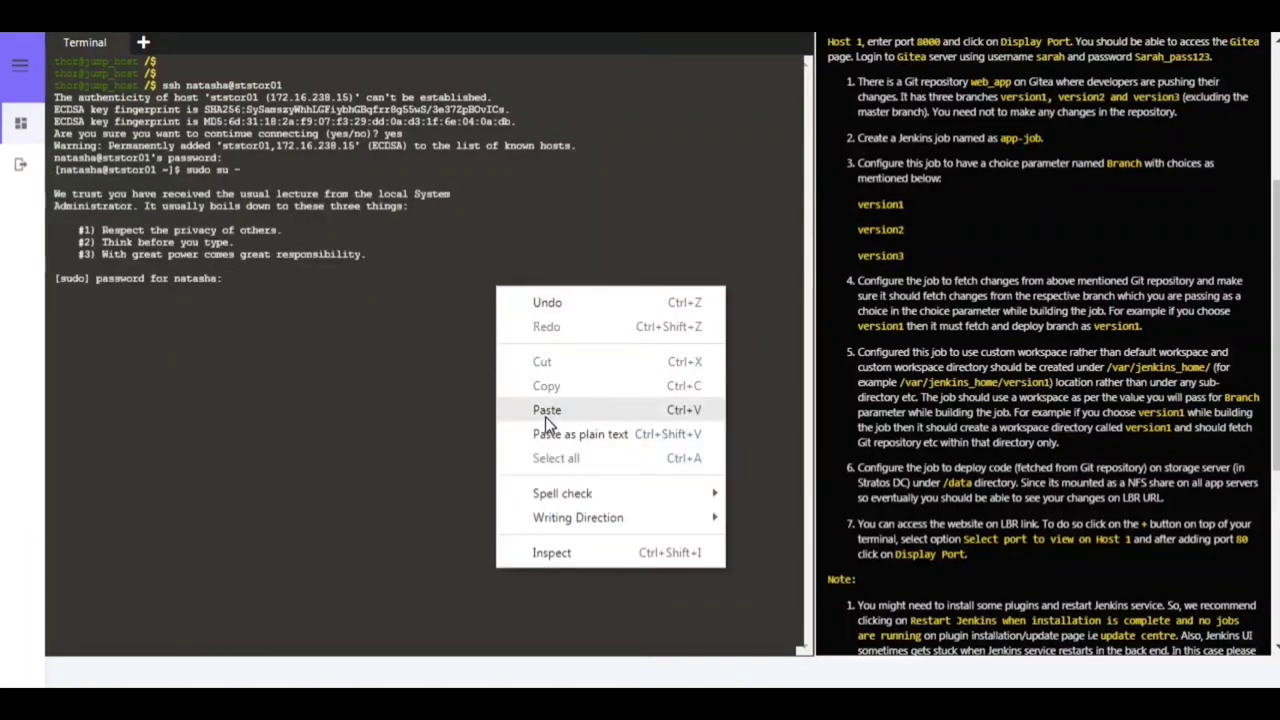
left_click(545, 414)
key("Return")
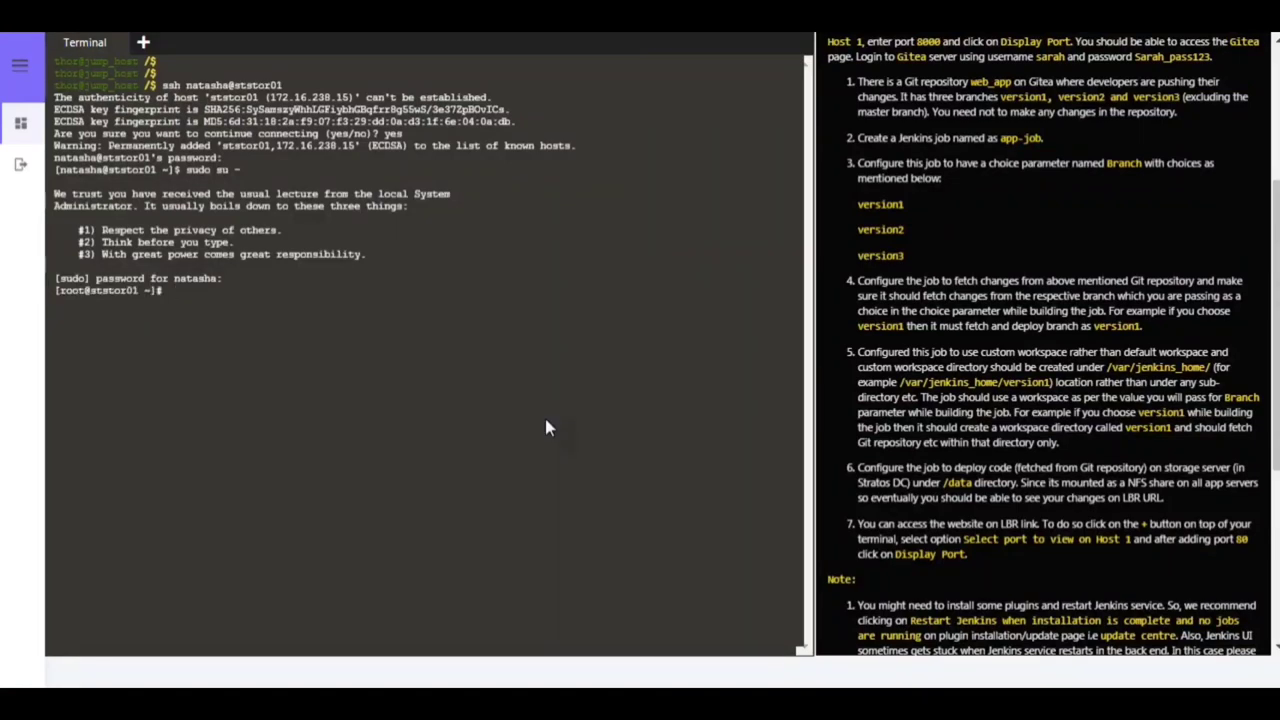
Step: List /data's permissions, chmod it to 777, and confirm drwxrwxrwx
type("ll /dat")
key("BackSpace")
key("BackSpace")
type("sd /data")
key("Return")
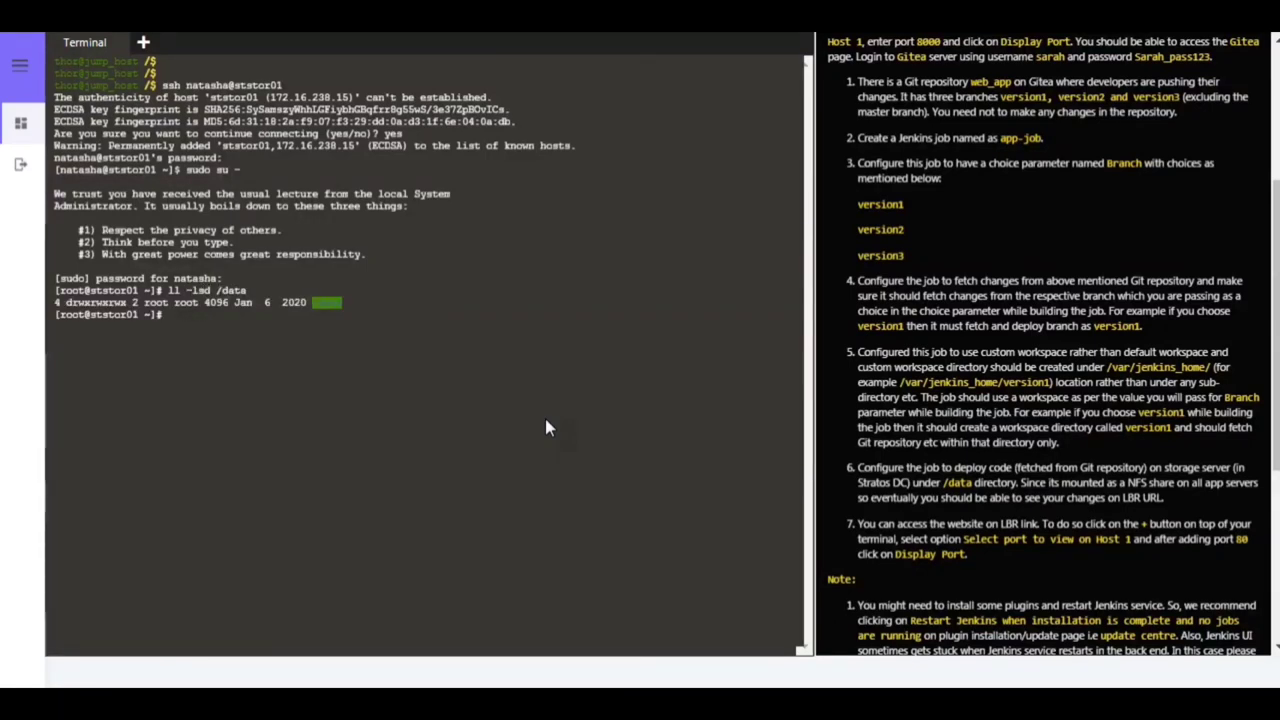
key("Return")
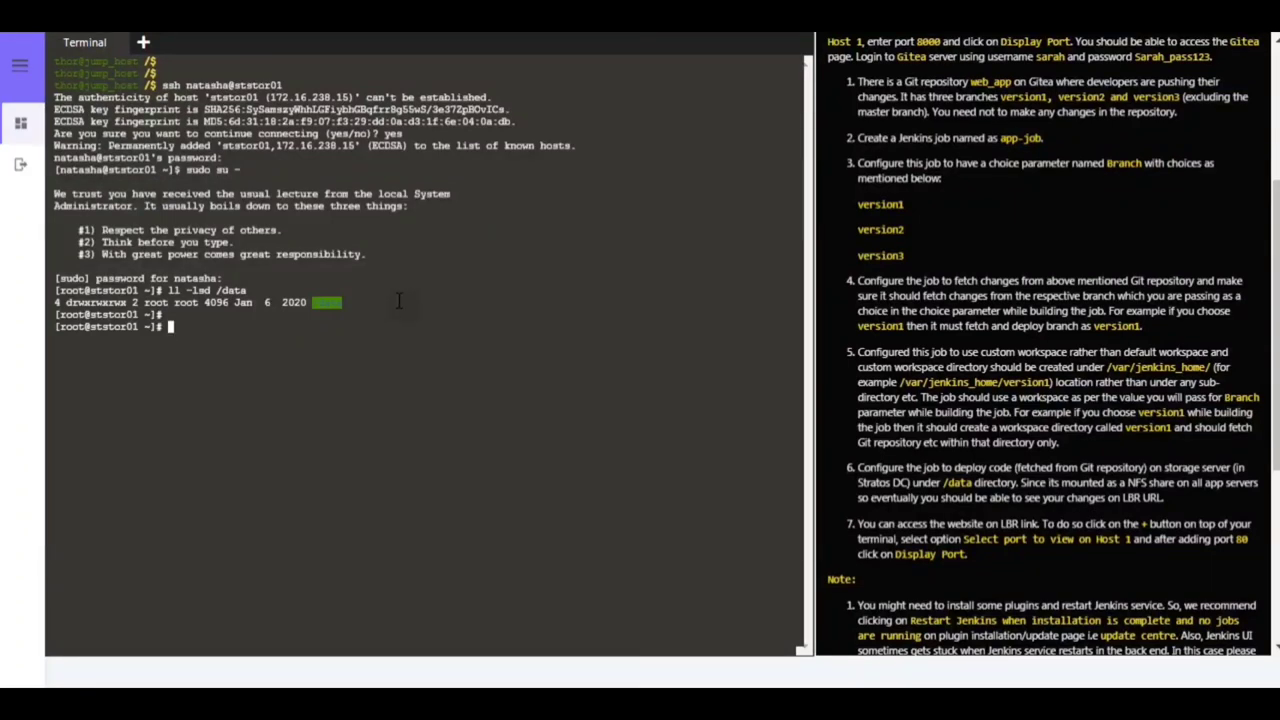
type("chmod 777 /data")
key("Return")
key("Return")
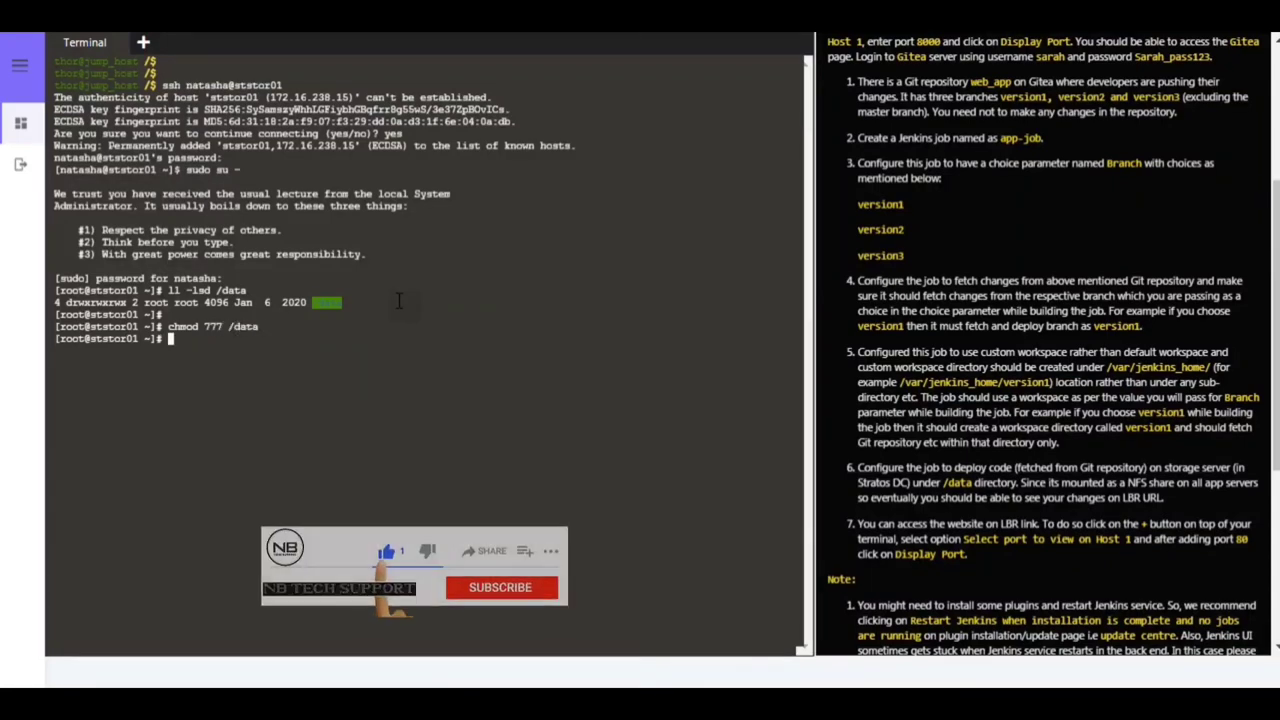
key("Up")
key("Up")
key("Return")
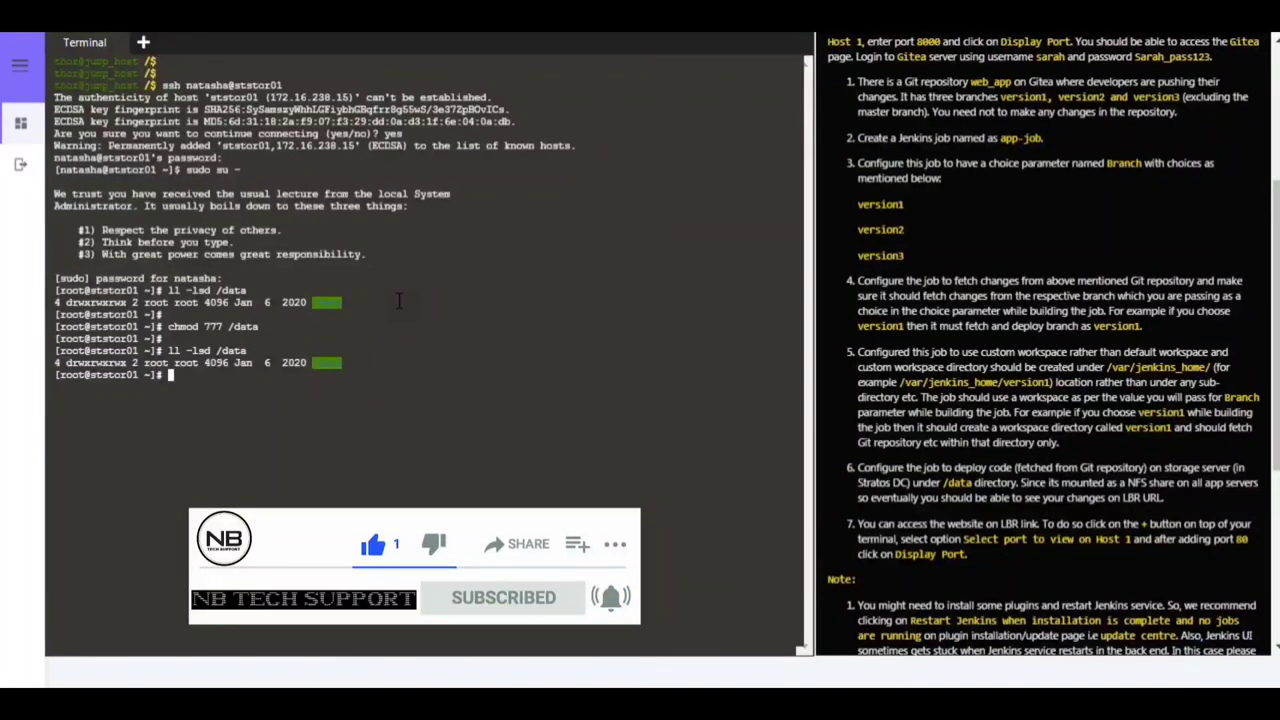
key("Return")
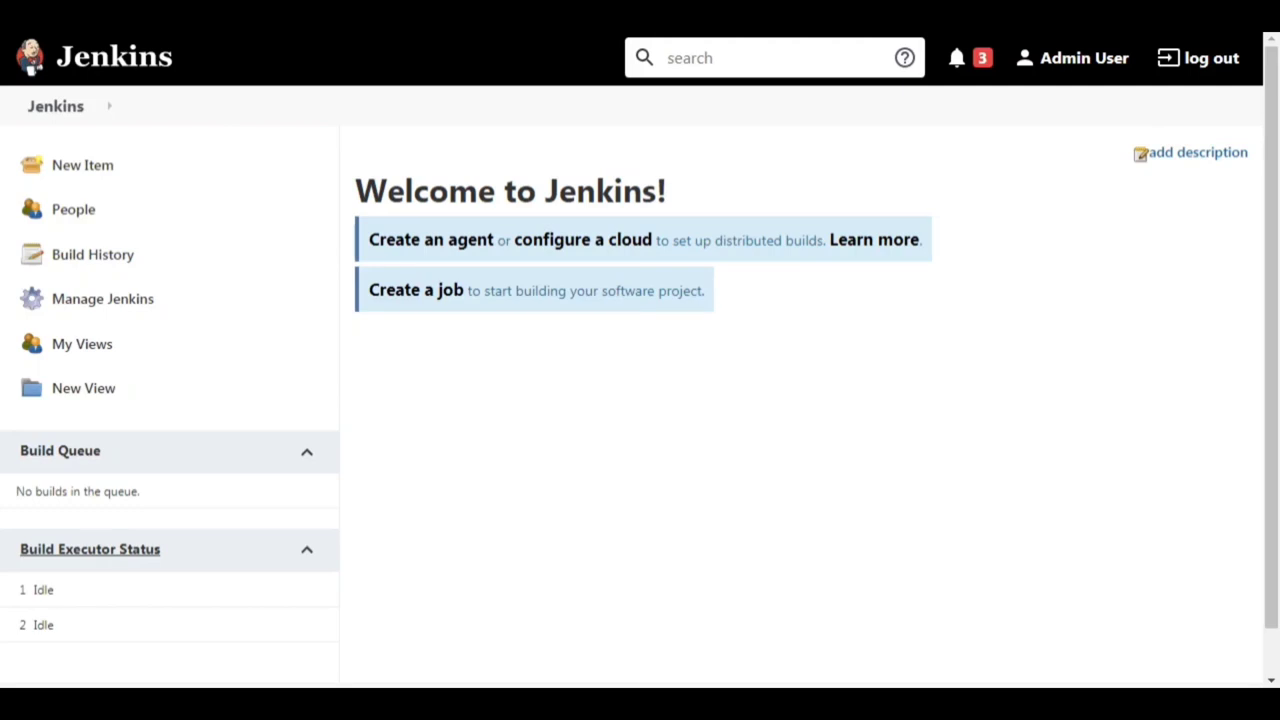
Step: Create a new freestyle project named app-job
left_click(108, 170)
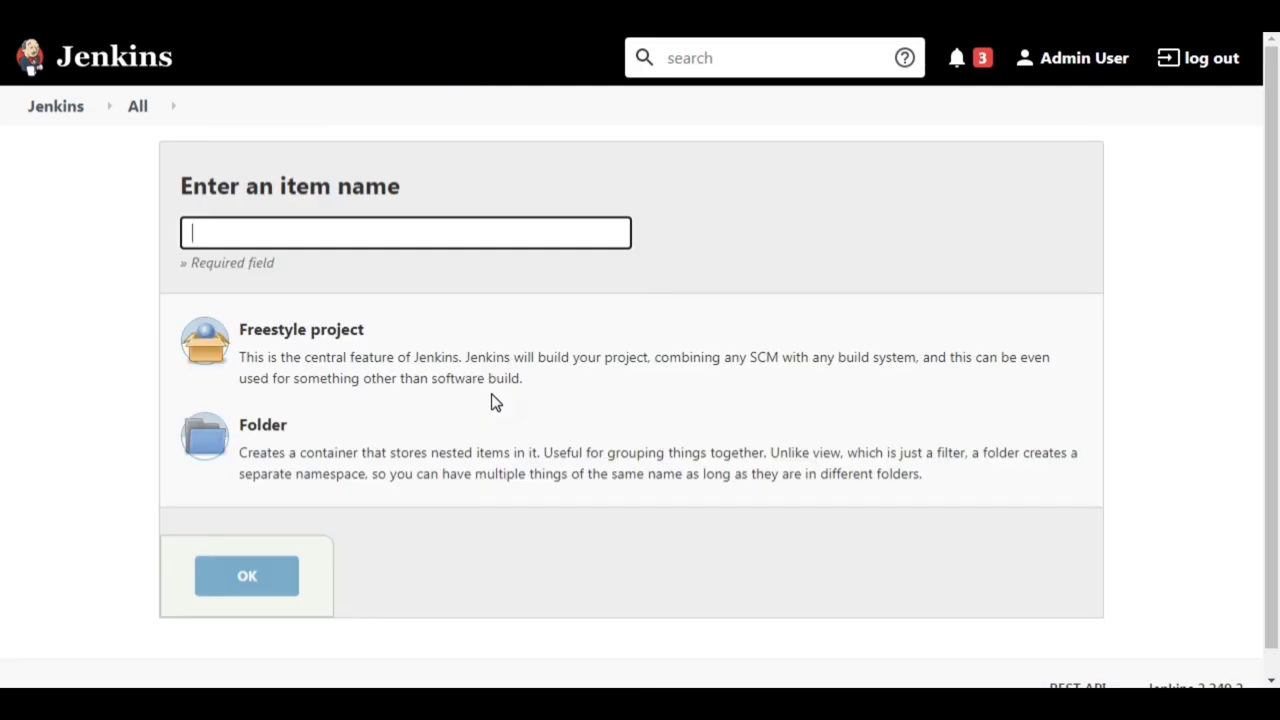
left_click(535, 232)
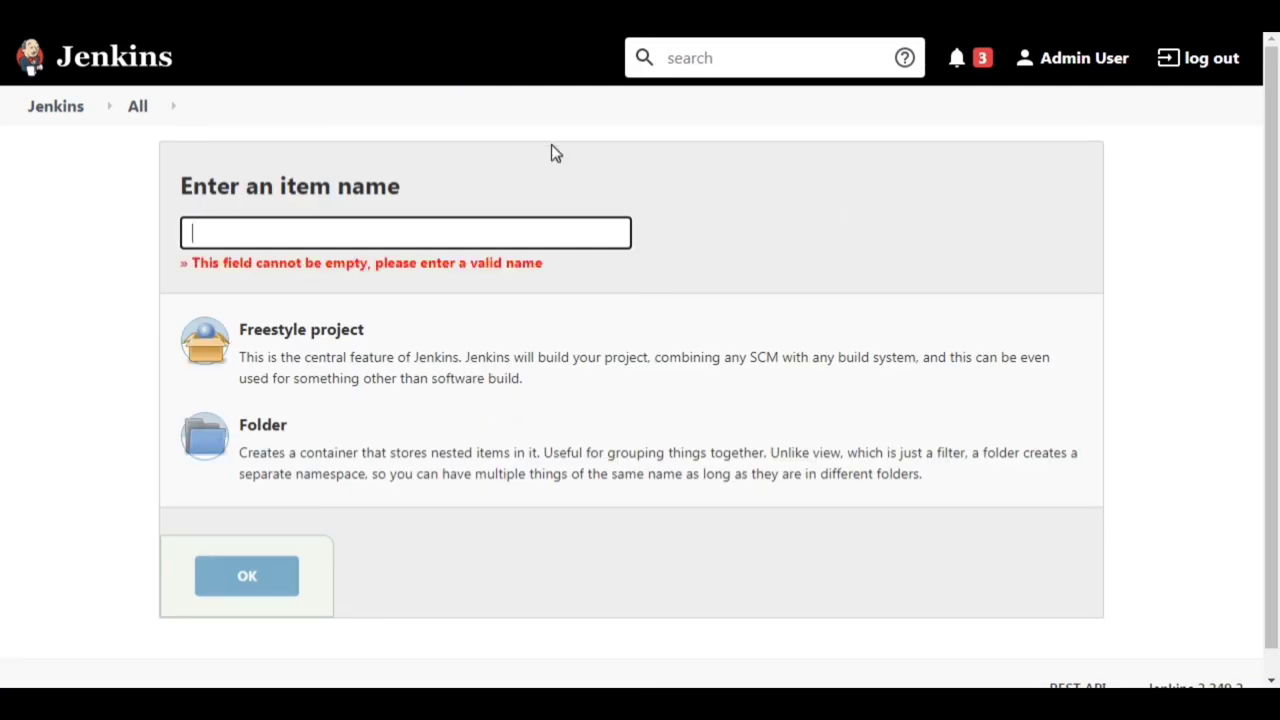
type("app-job")
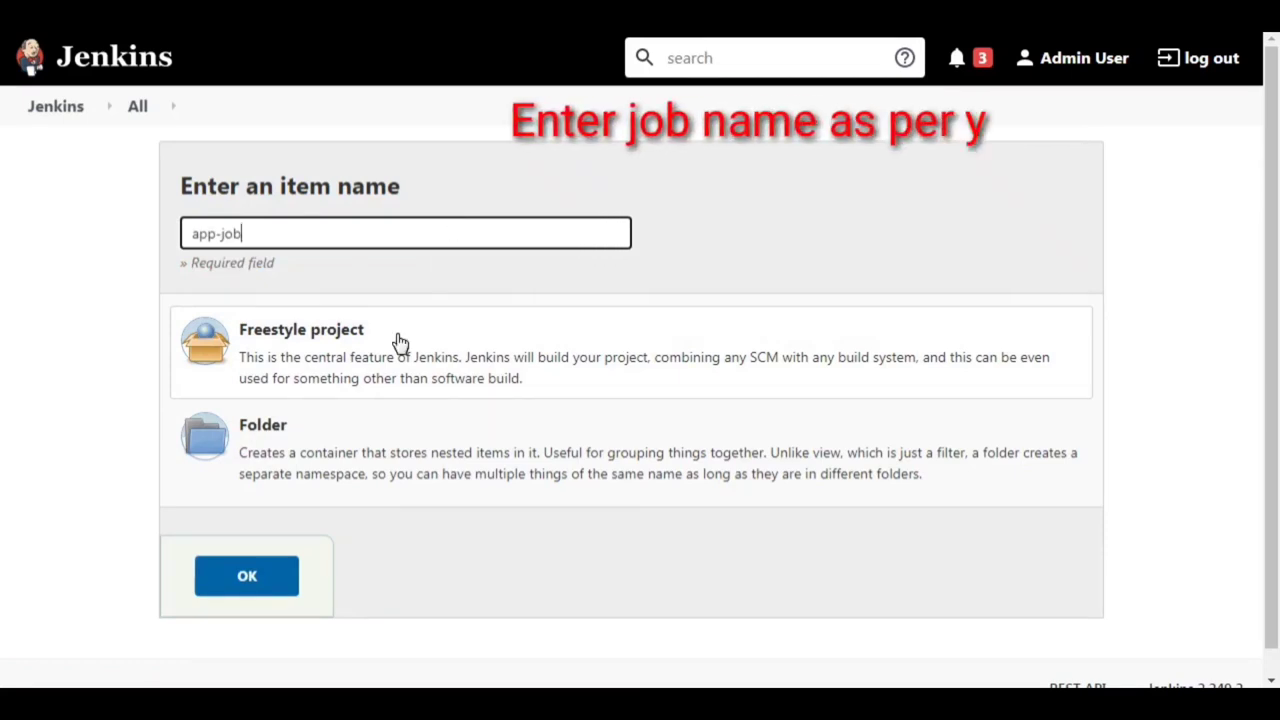
left_click(280, 590)
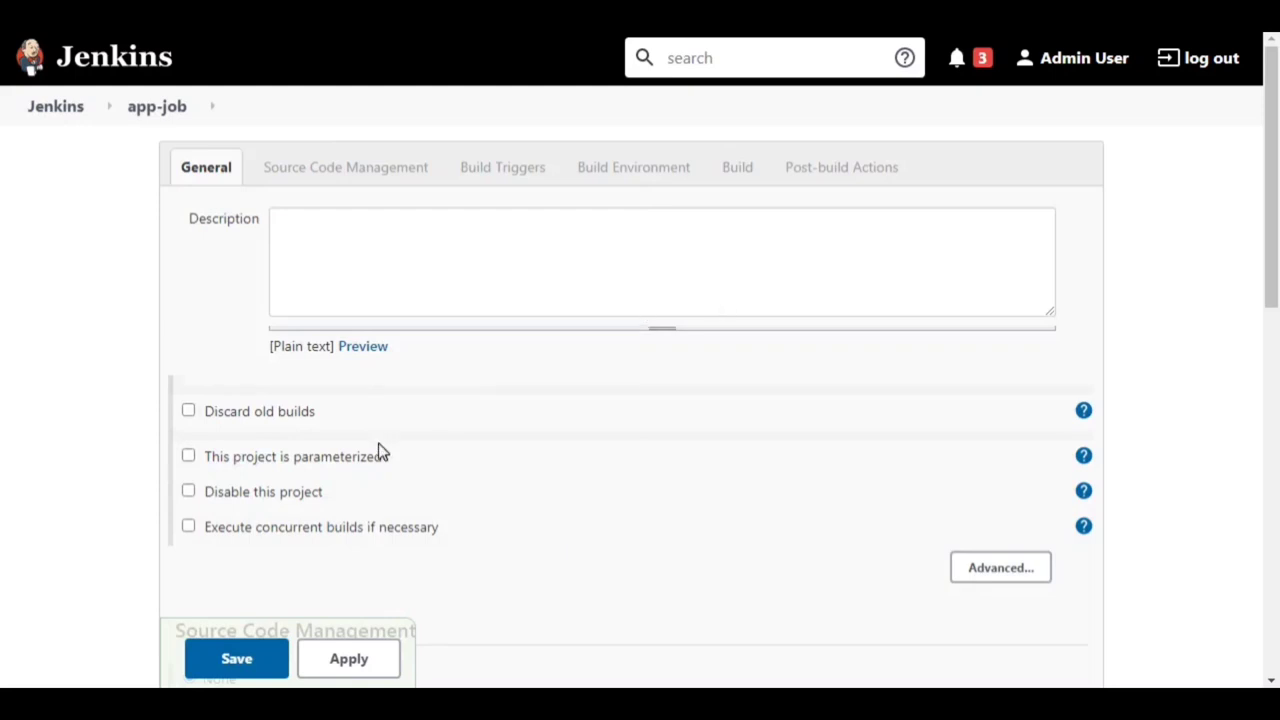
Step: Make app-job parameterized and add a Choice Parameter
left_click(188, 456)
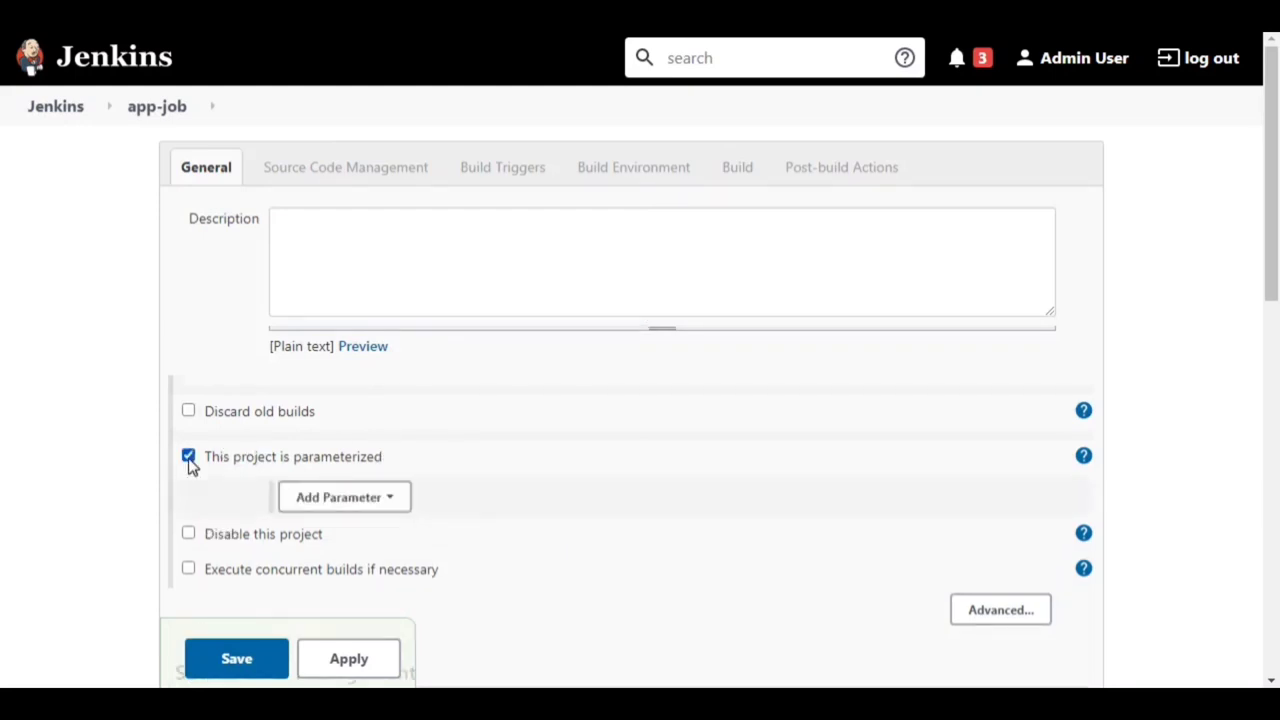
left_click(378, 505)
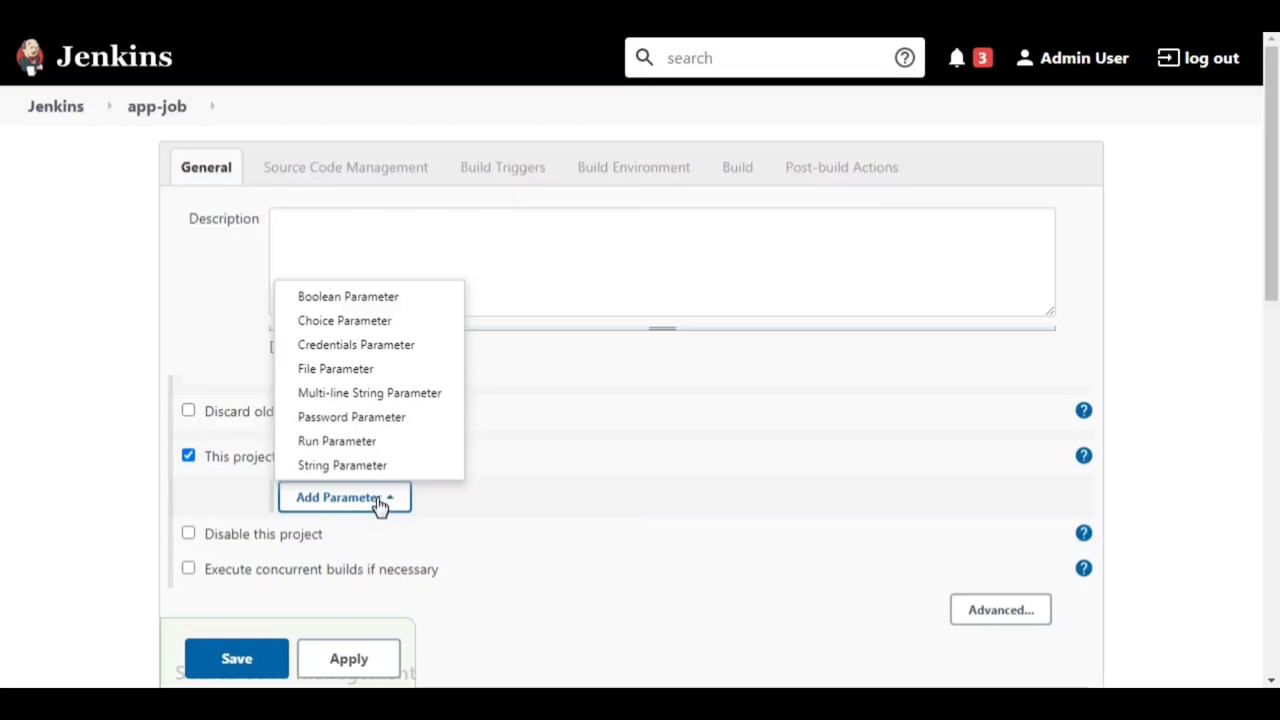
left_click(404, 321)
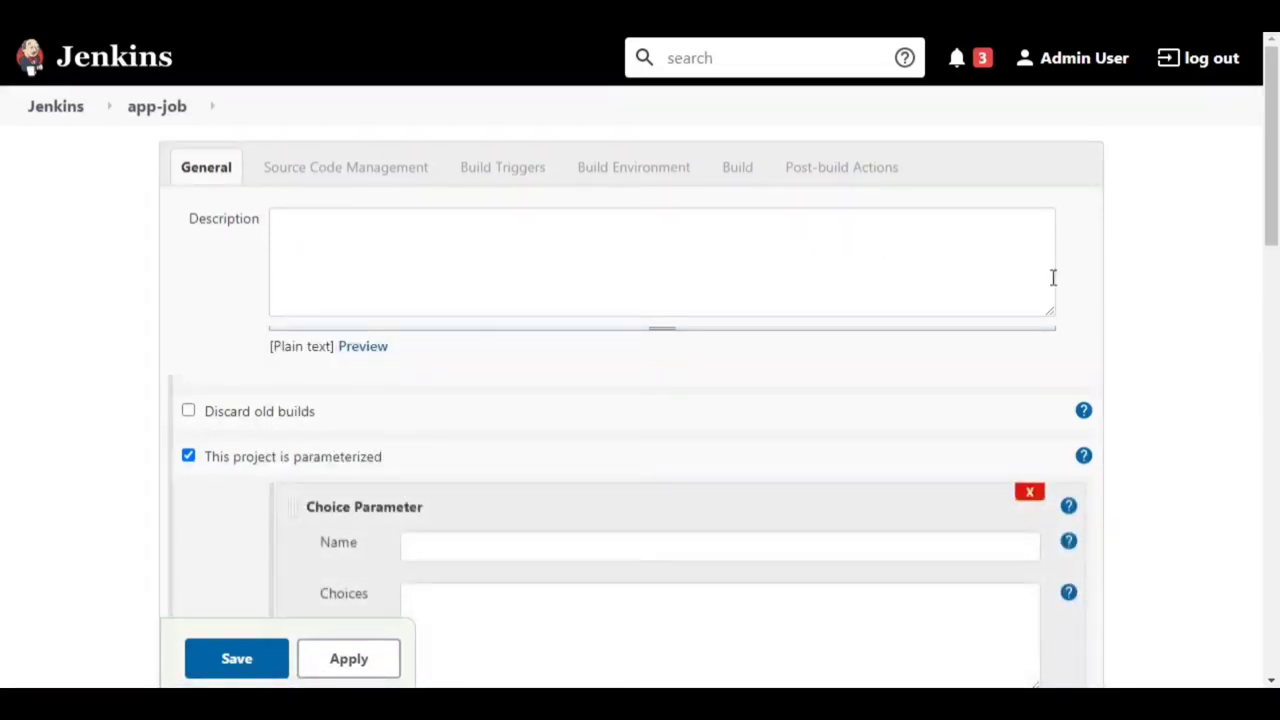
left_click_drag(1272, 218, 1274, 268)
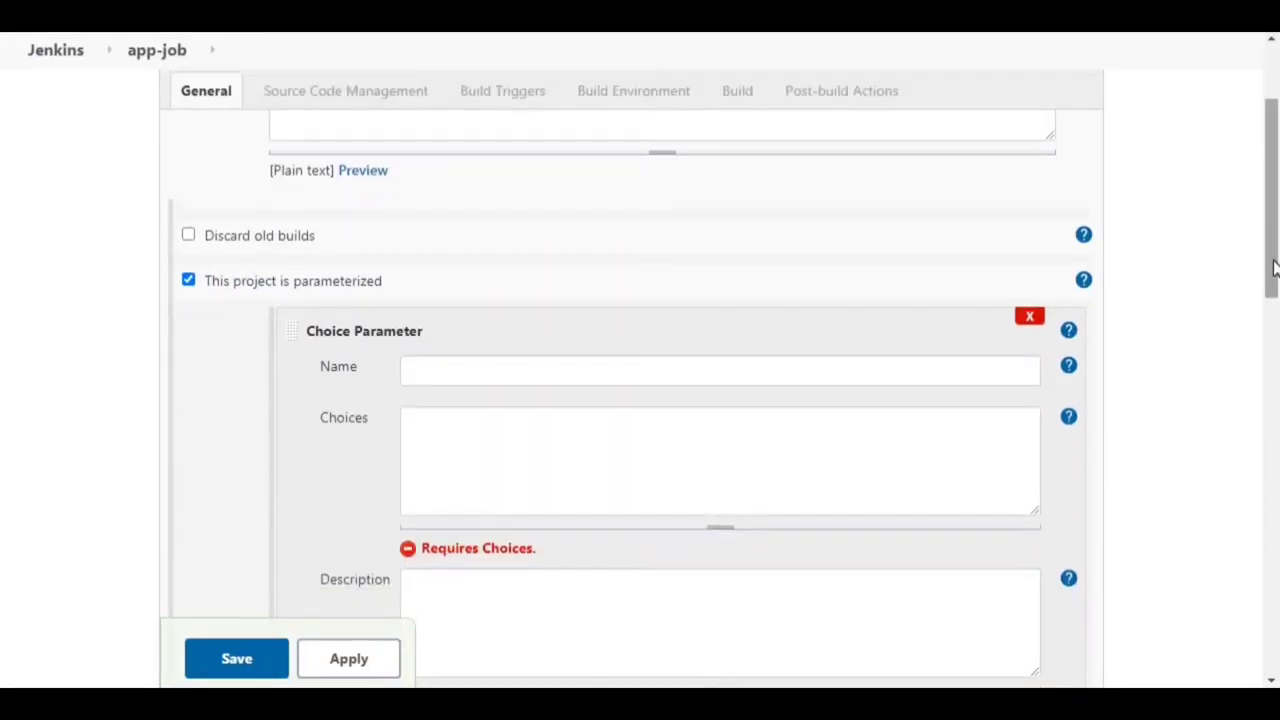
Step: Name the parameter Branch with choices version1, version2, version3, then expand the Advanced options
left_click(720, 371)
type("Branch")
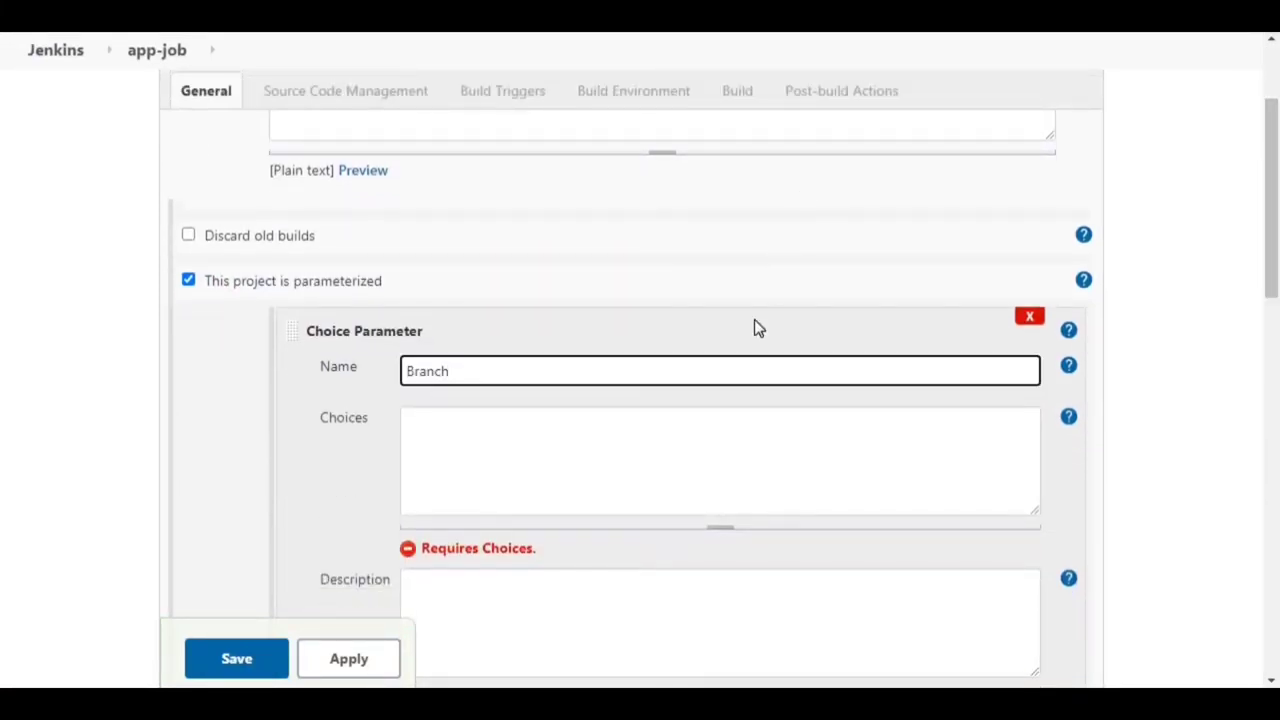
left_click(720, 448)
type("version1")
key("Return")
type("version2")
key("Return")
type("version3")
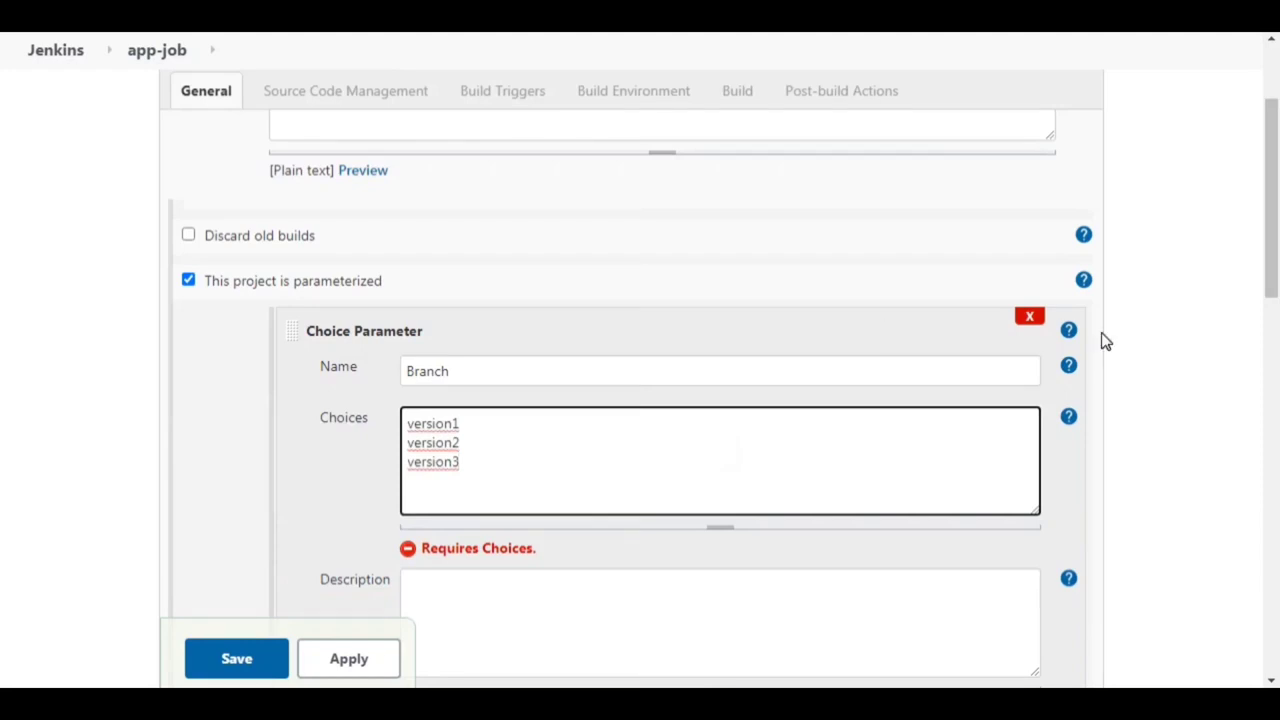
left_click_drag(1273, 261, 1275, 340)
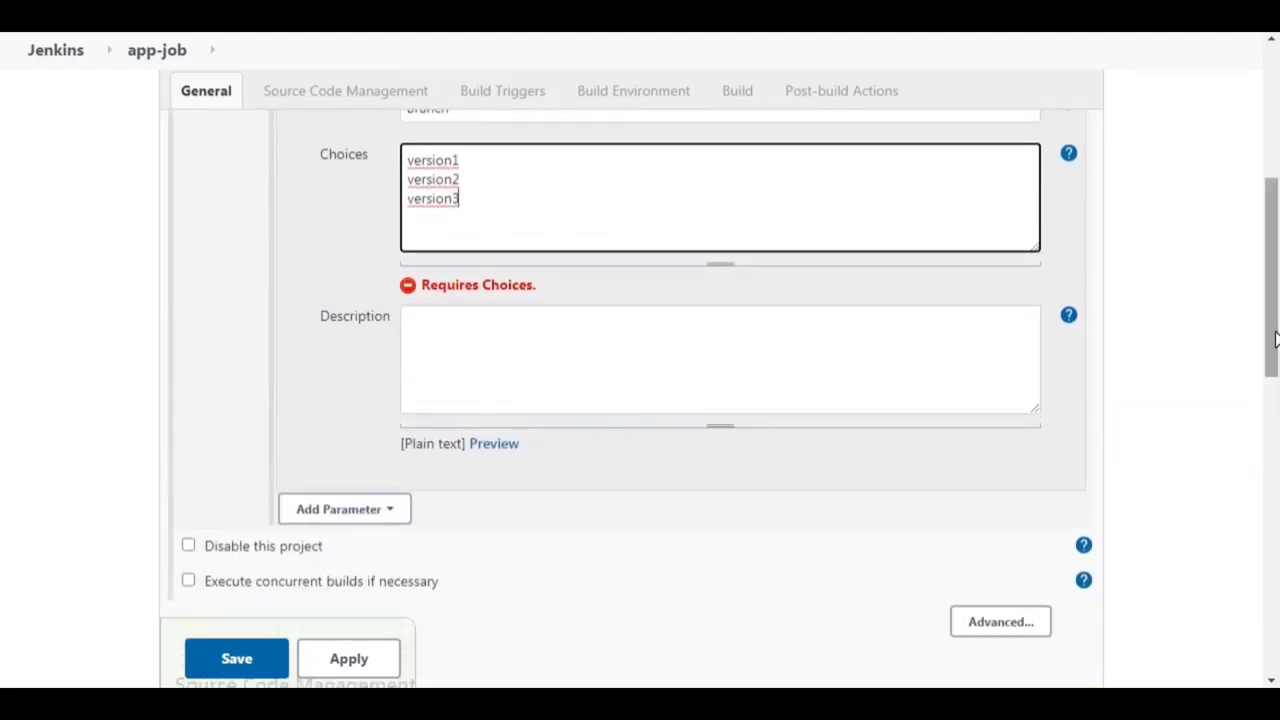
scroll(843, 267, "down", 1)
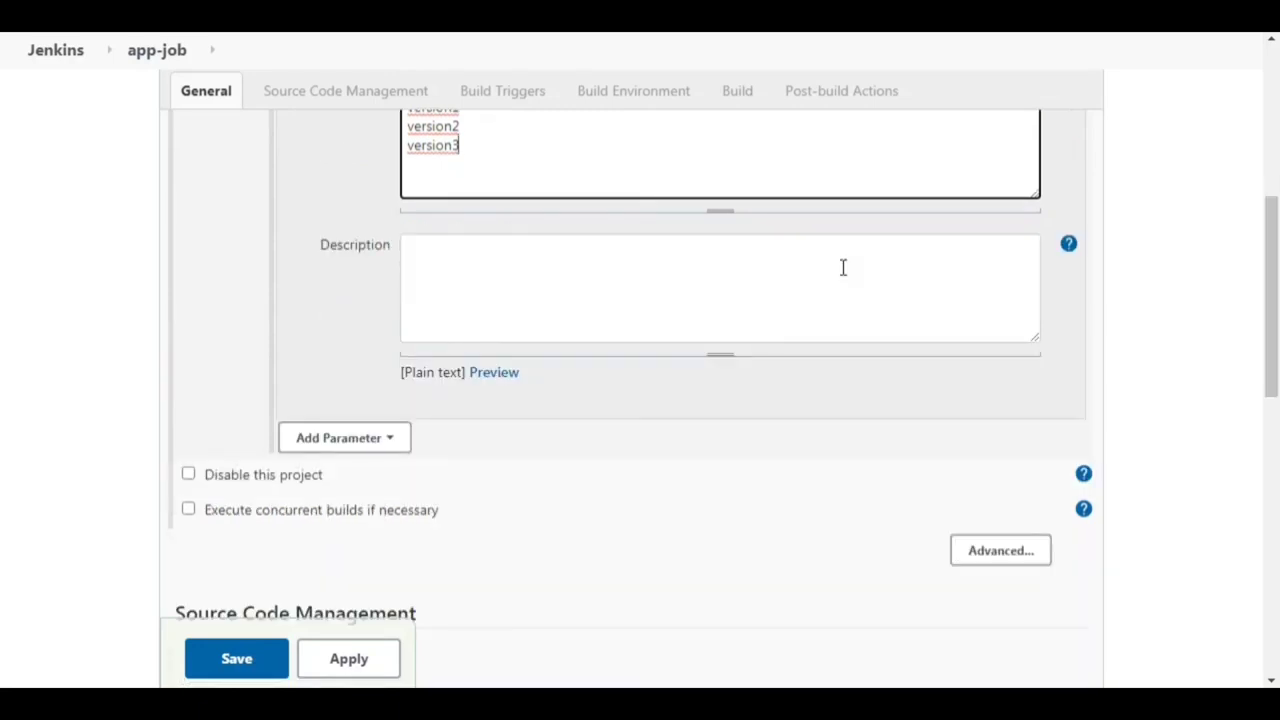
left_click(971, 549)
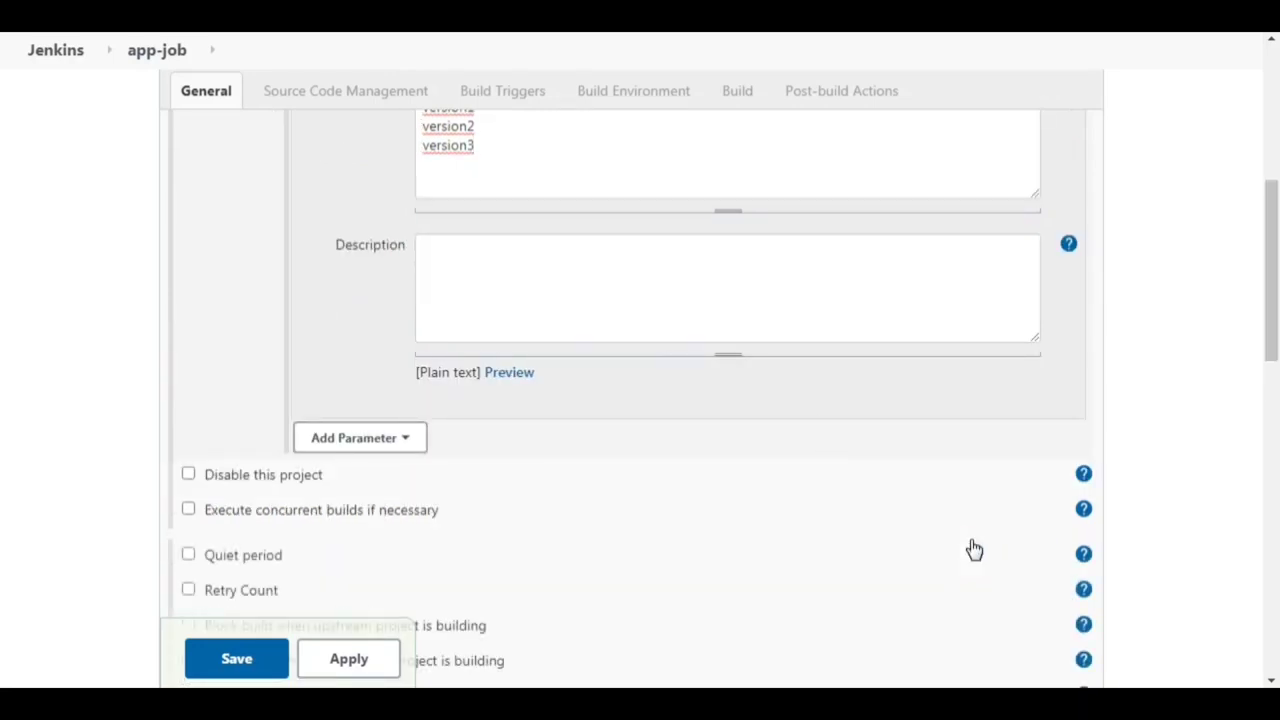
scroll(1276, 372, "down", 3)
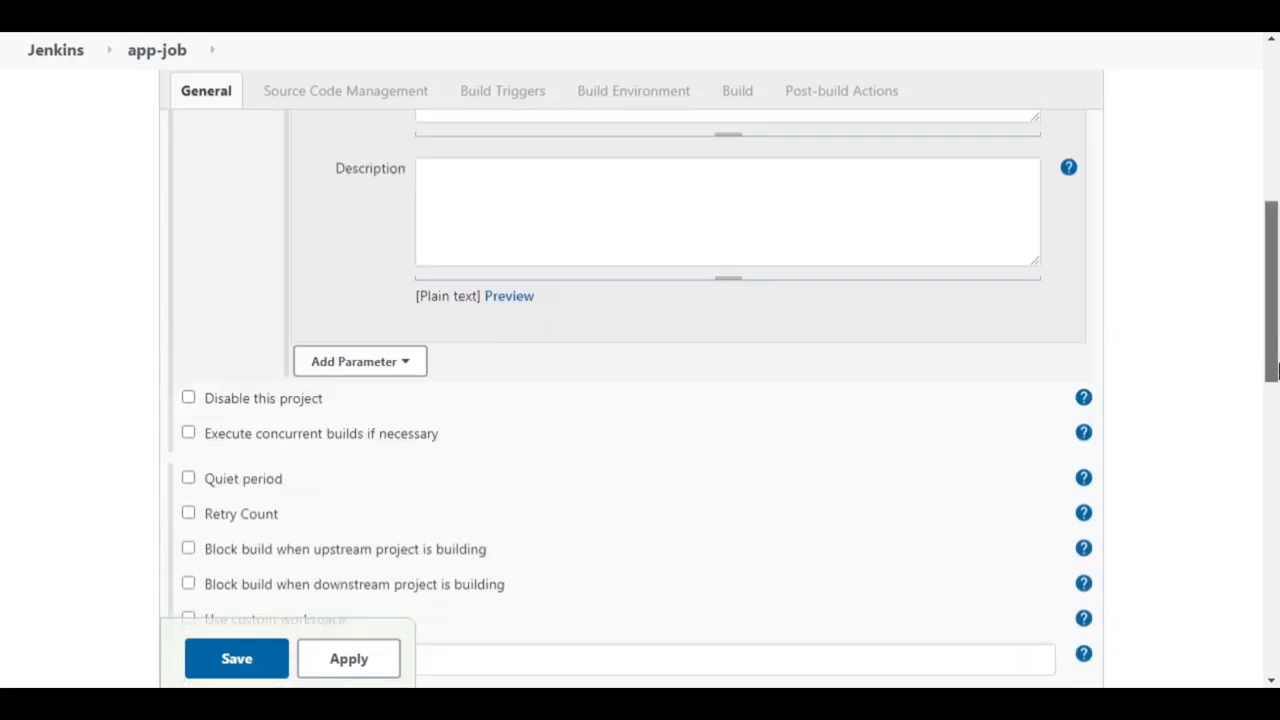
left_click_drag(1276, 372, 1276, 420)
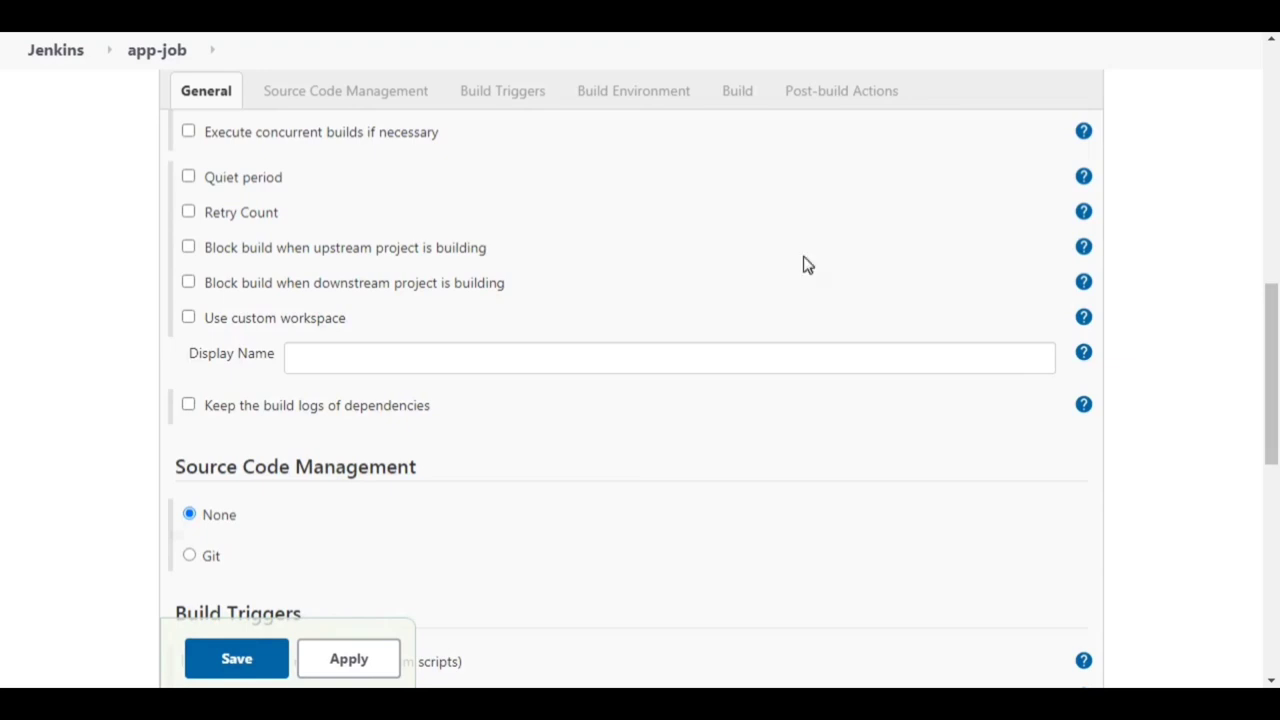
Step: Set the custom workspace to $JENKINS_HOME/$Branch and select Git for source code management
scroll(183, 323, "down", 5)
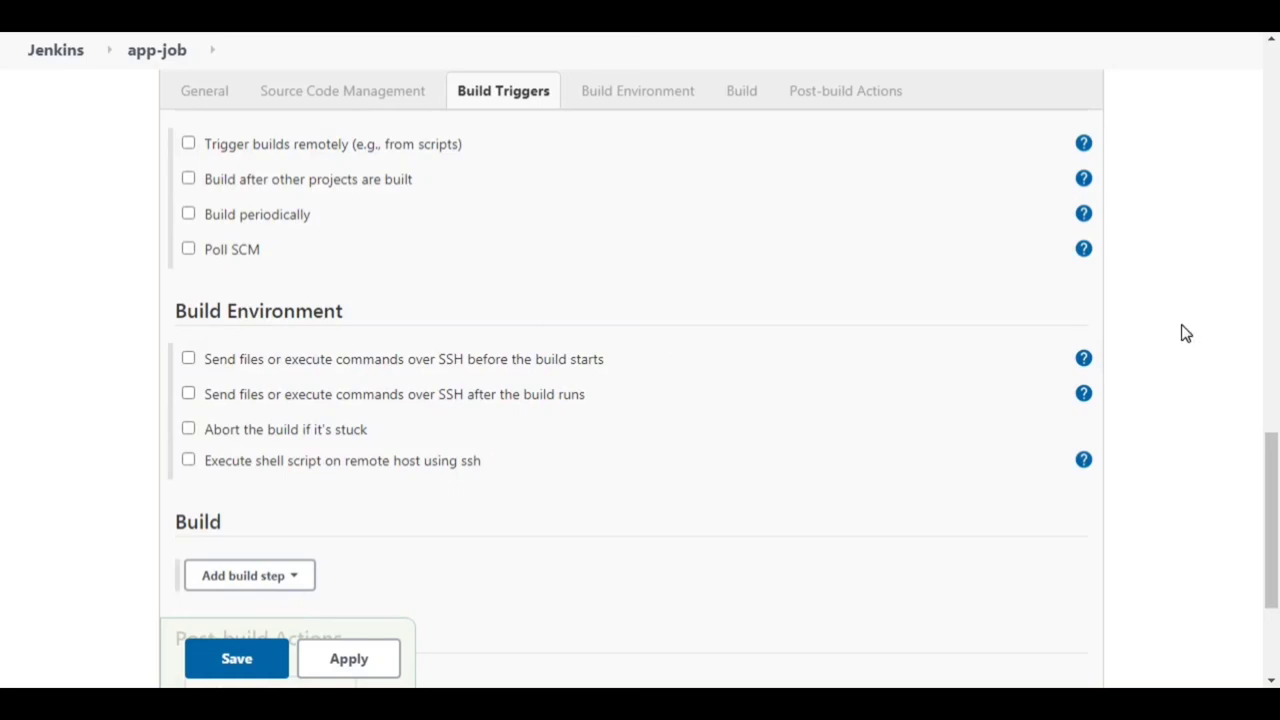
scroll(1274, 424, "up", 3)
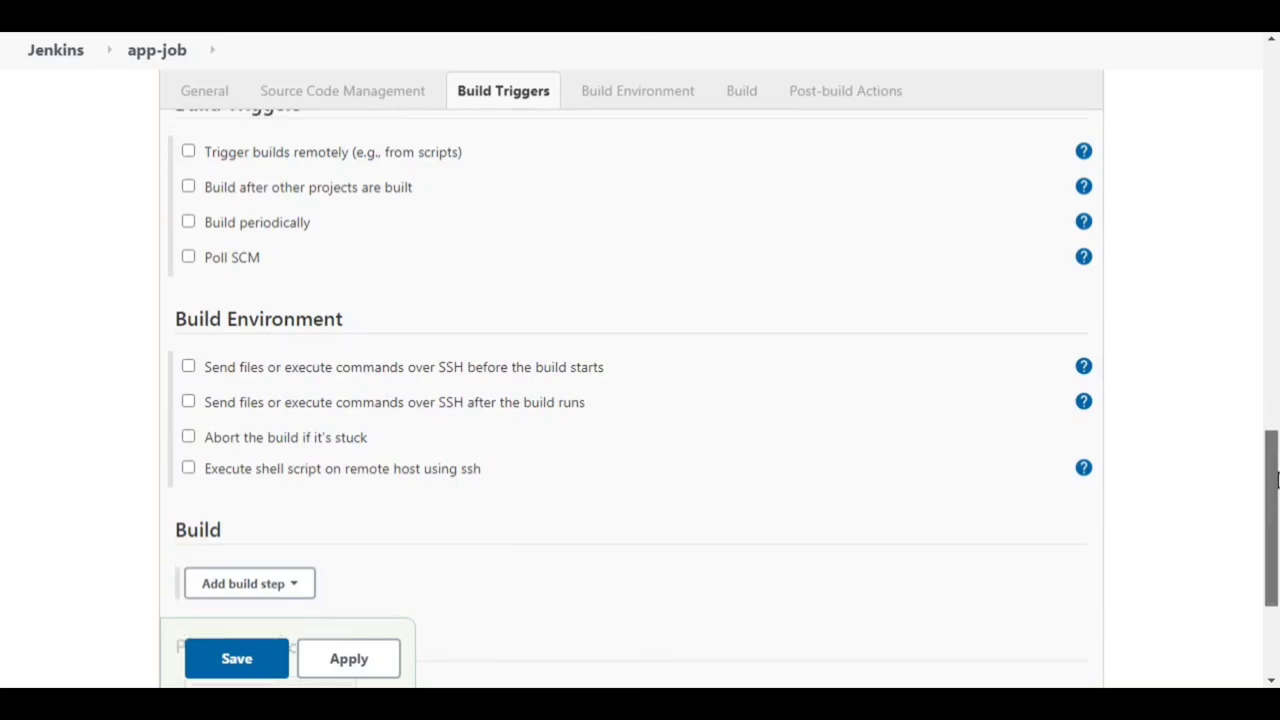
left_click_drag(1274, 424, 1275, 560)
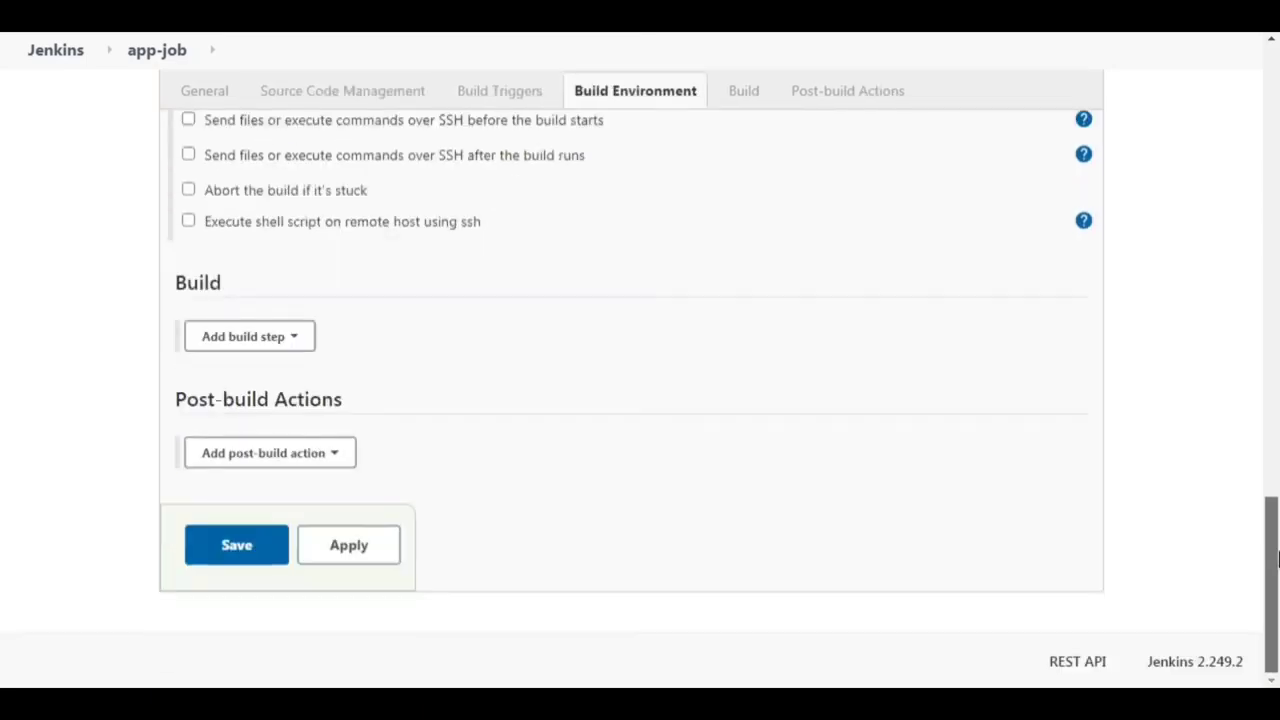
left_click_drag(1276, 485, 1276, 350)
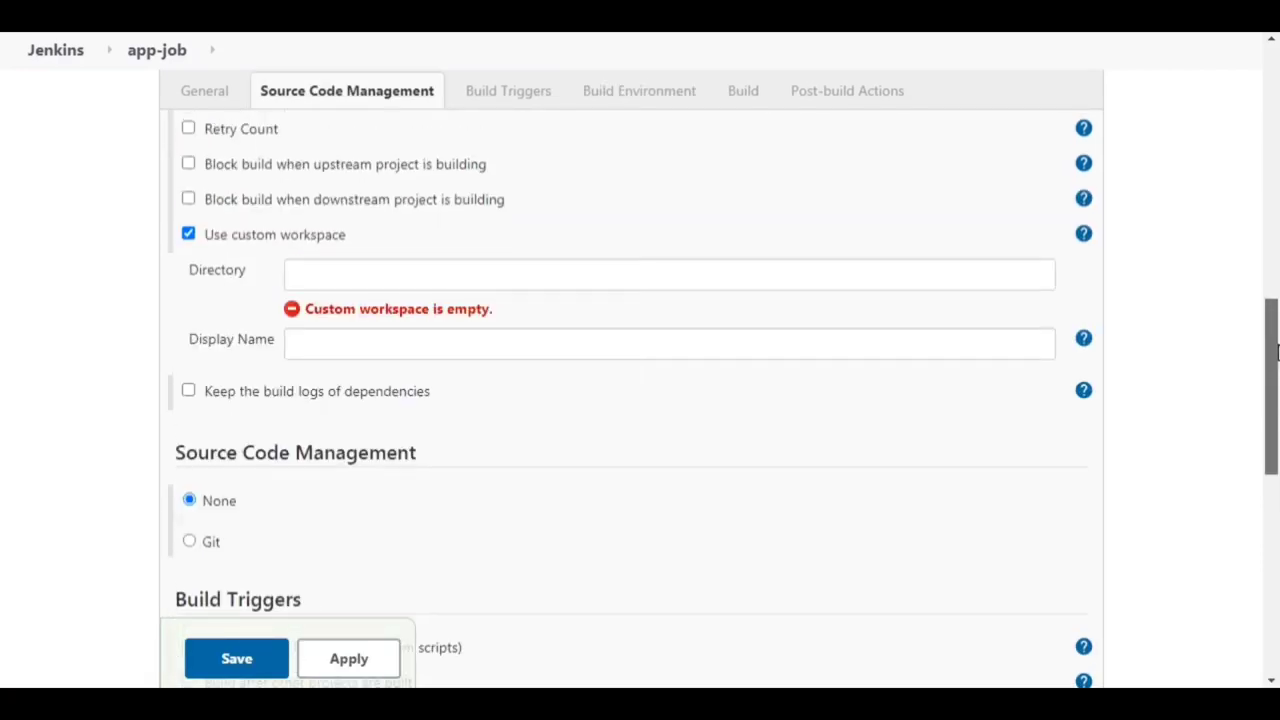
left_click(894, 276)
type("$JENKINS_HOME/$Branch")
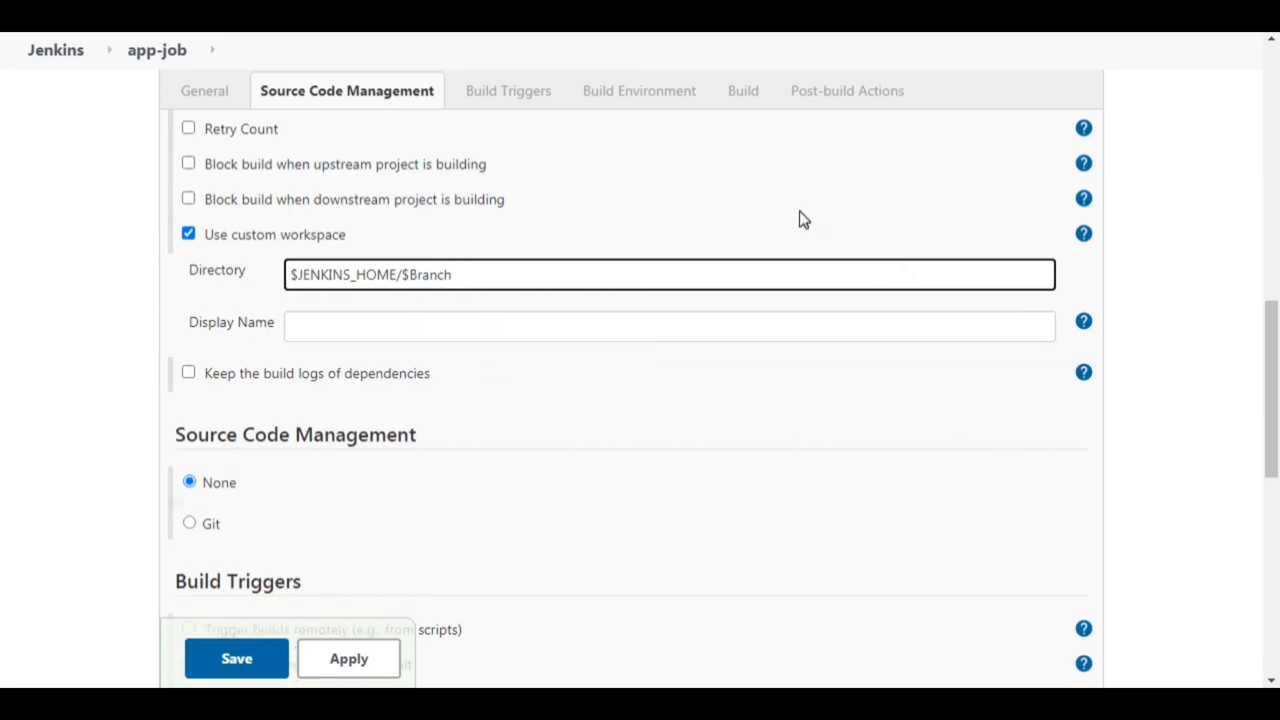
left_click_drag(1272, 333, 1270, 372)
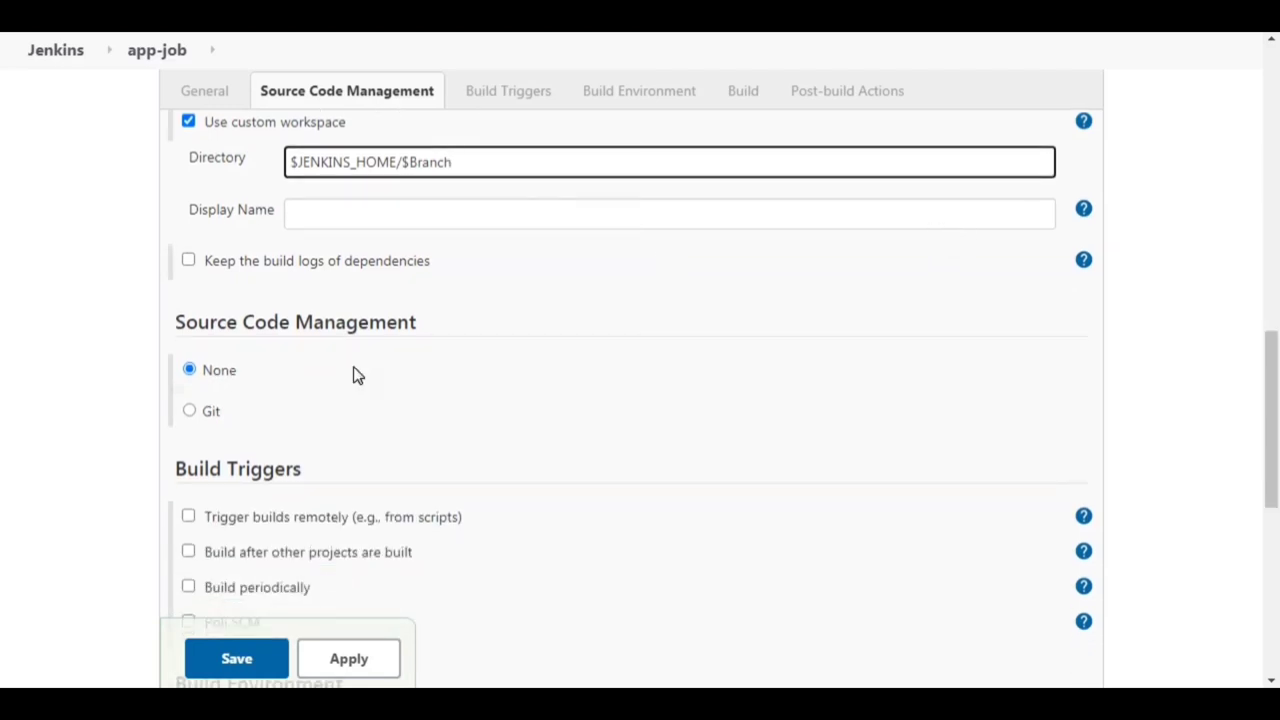
left_click(189, 410)
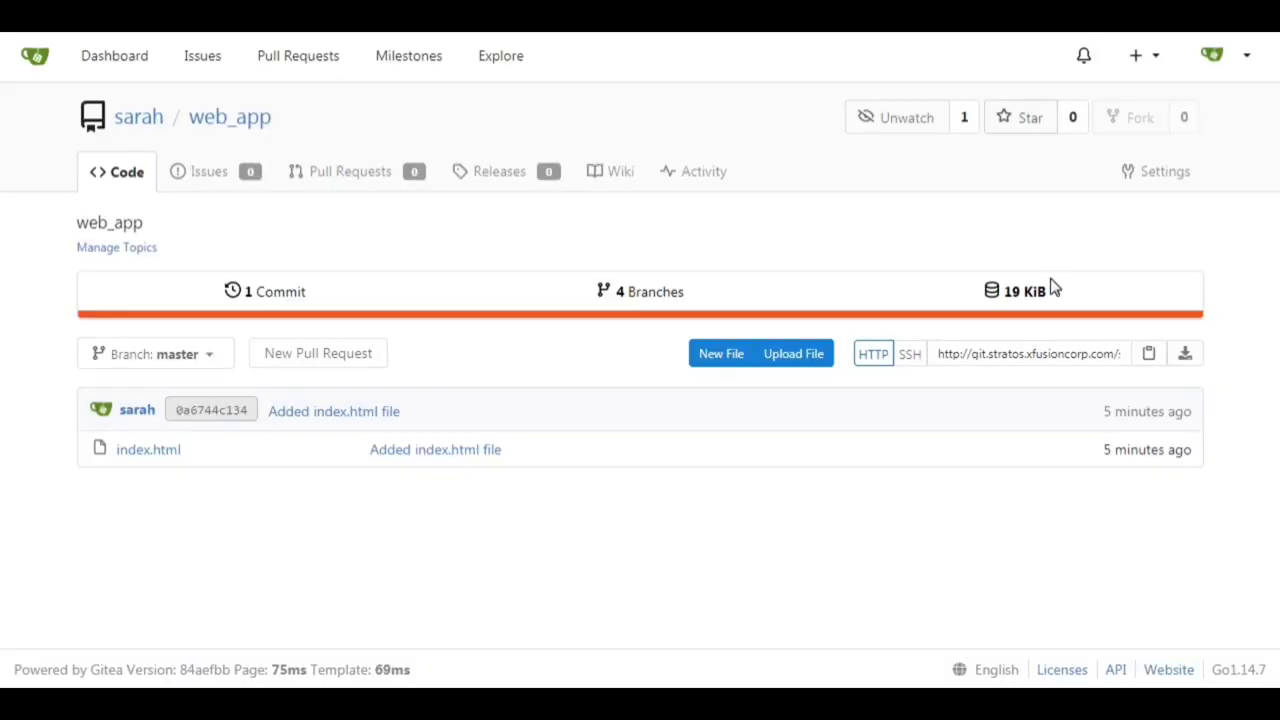
Step: Set the repository URL to the web_app clone URL from Gitea with the stored Gitea credential
left_click(1148, 358)
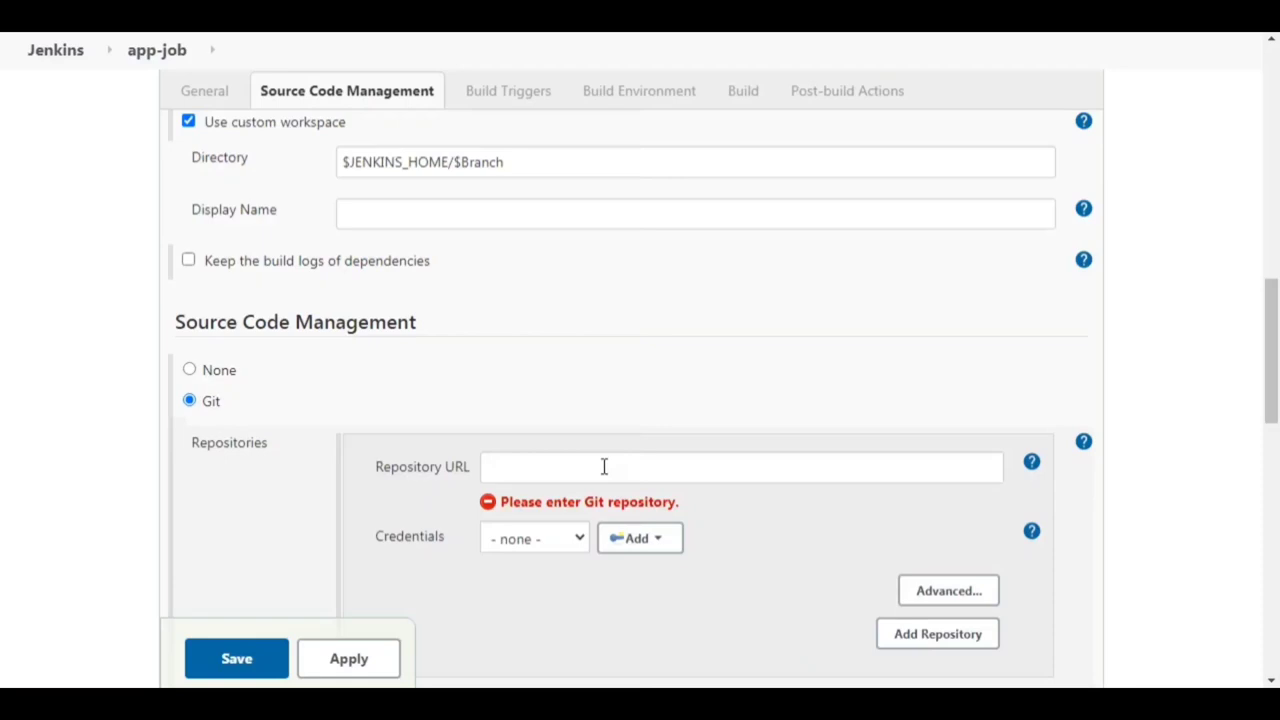
left_click(604, 467)
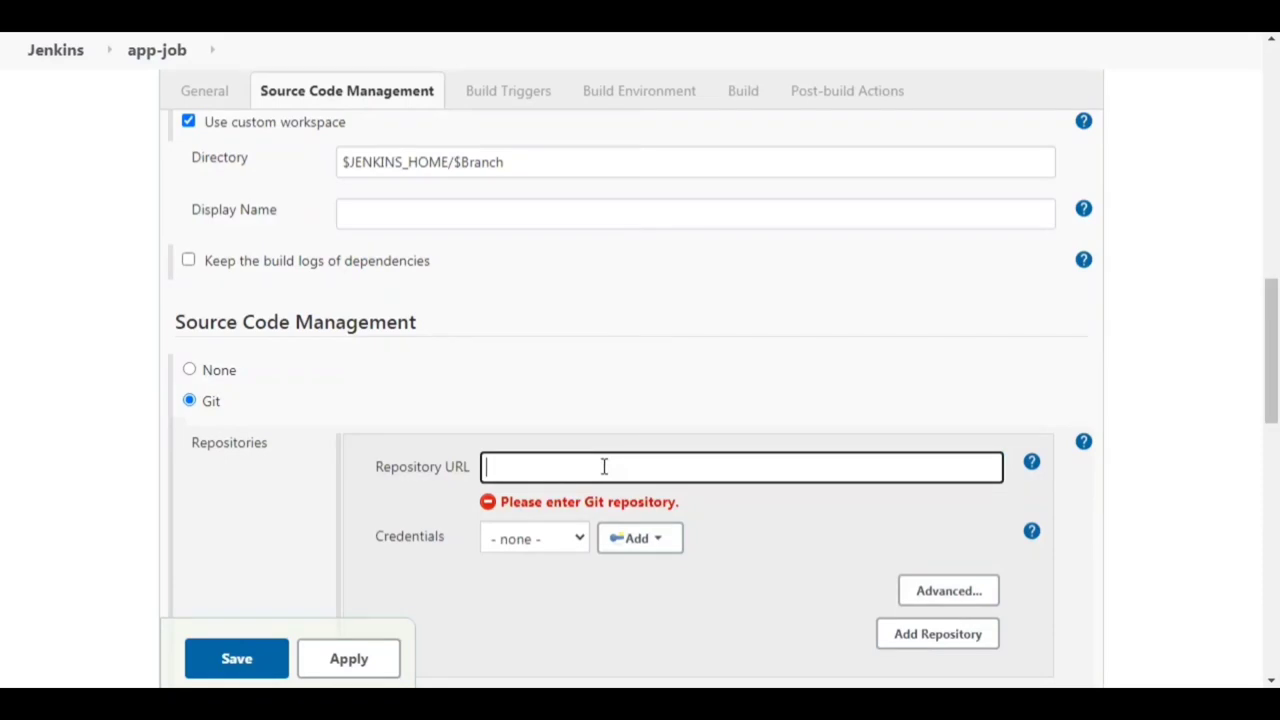
key("ctrl+v")
left_click(577, 539)
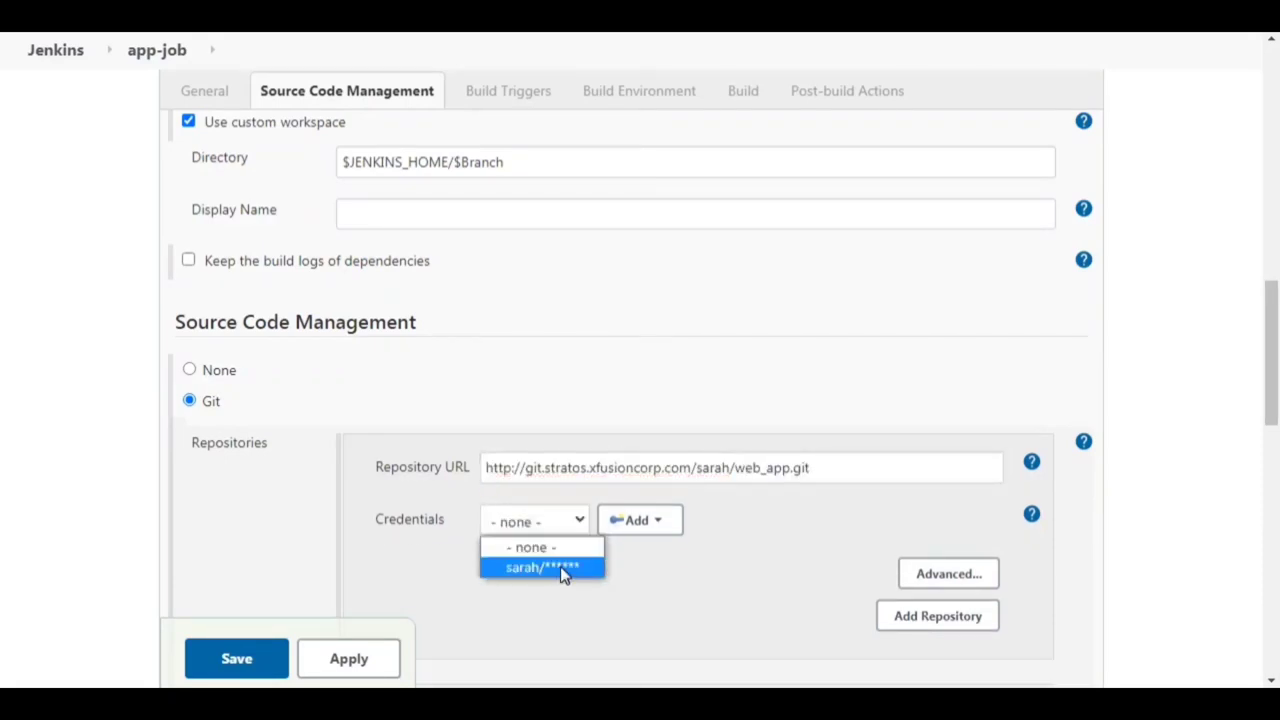
left_click(560, 566)
left_click_drag(1277, 345, 1277, 403)
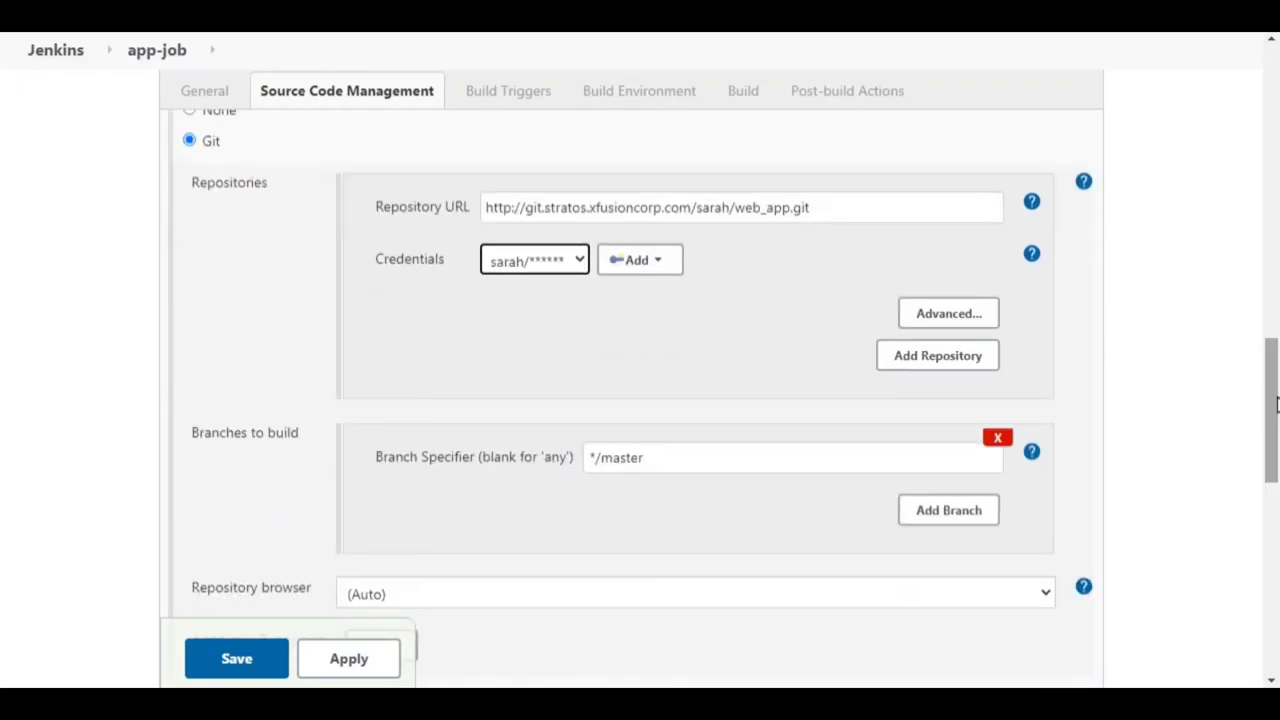
Step: Change the branch specifier from */master to */$Branch
left_click(645, 459)
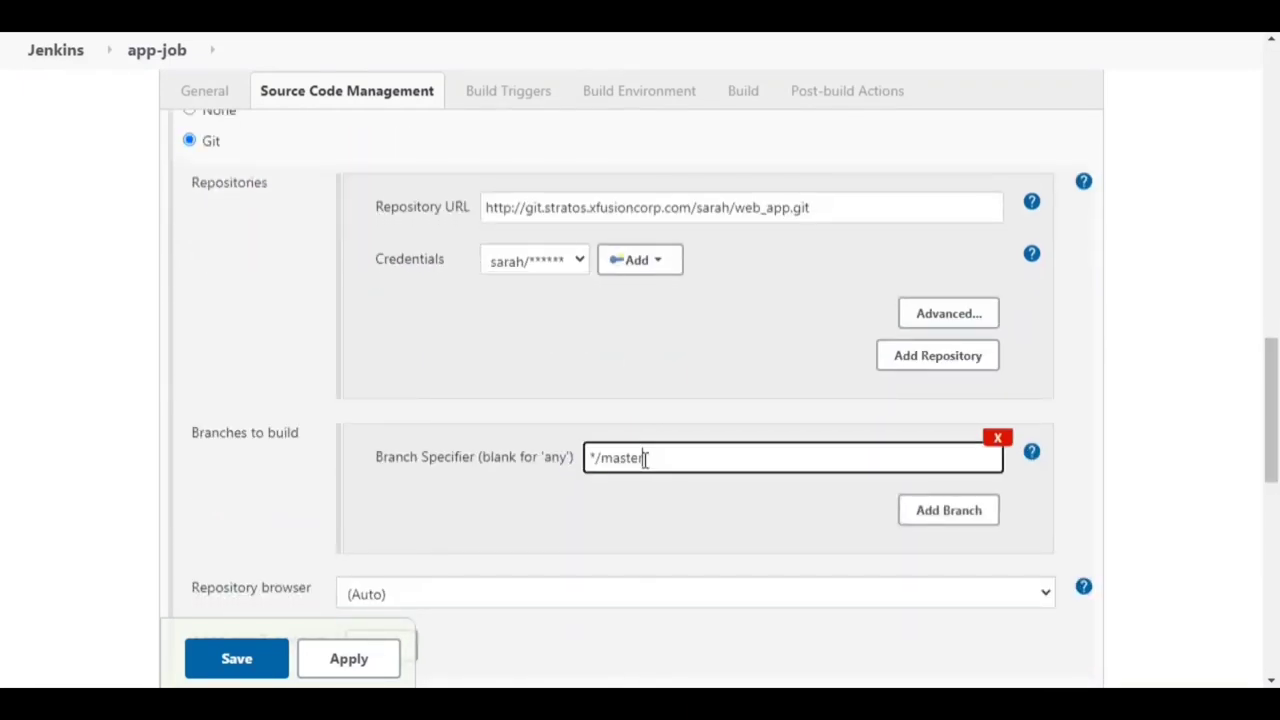
left_click_drag(645, 459, 560, 449)
type("*/$Branch")
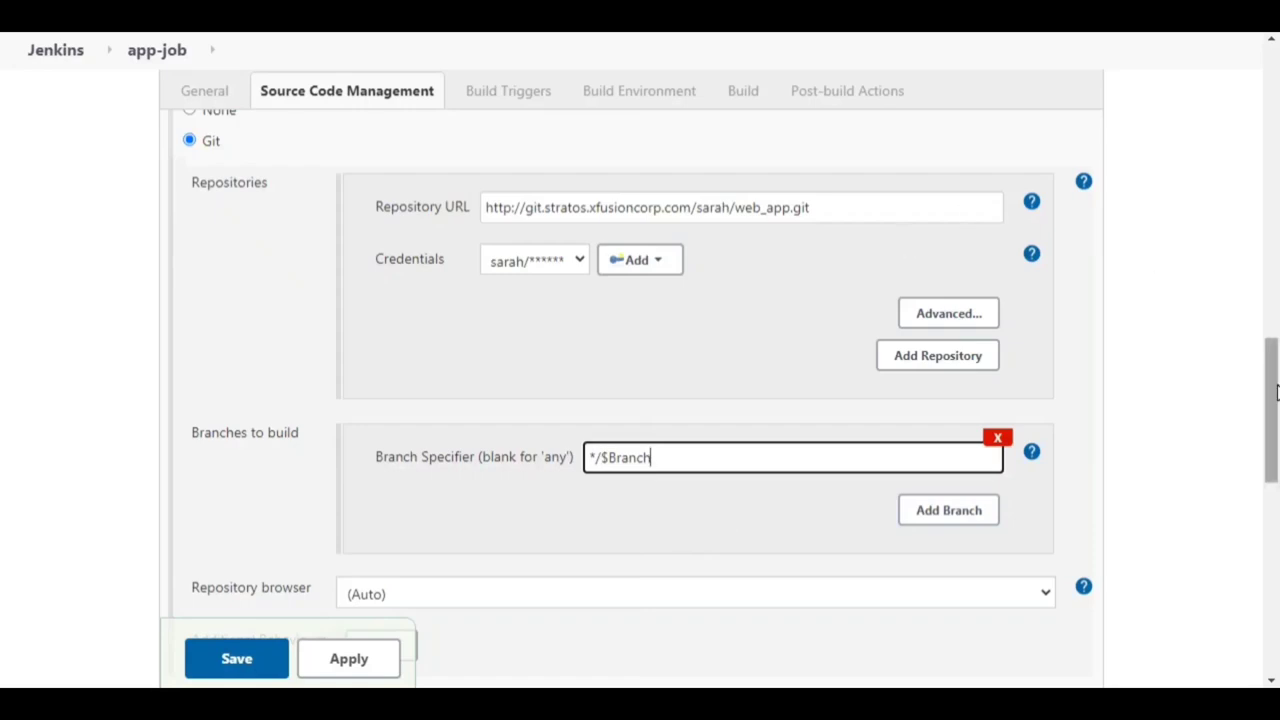
left_click(620, 97)
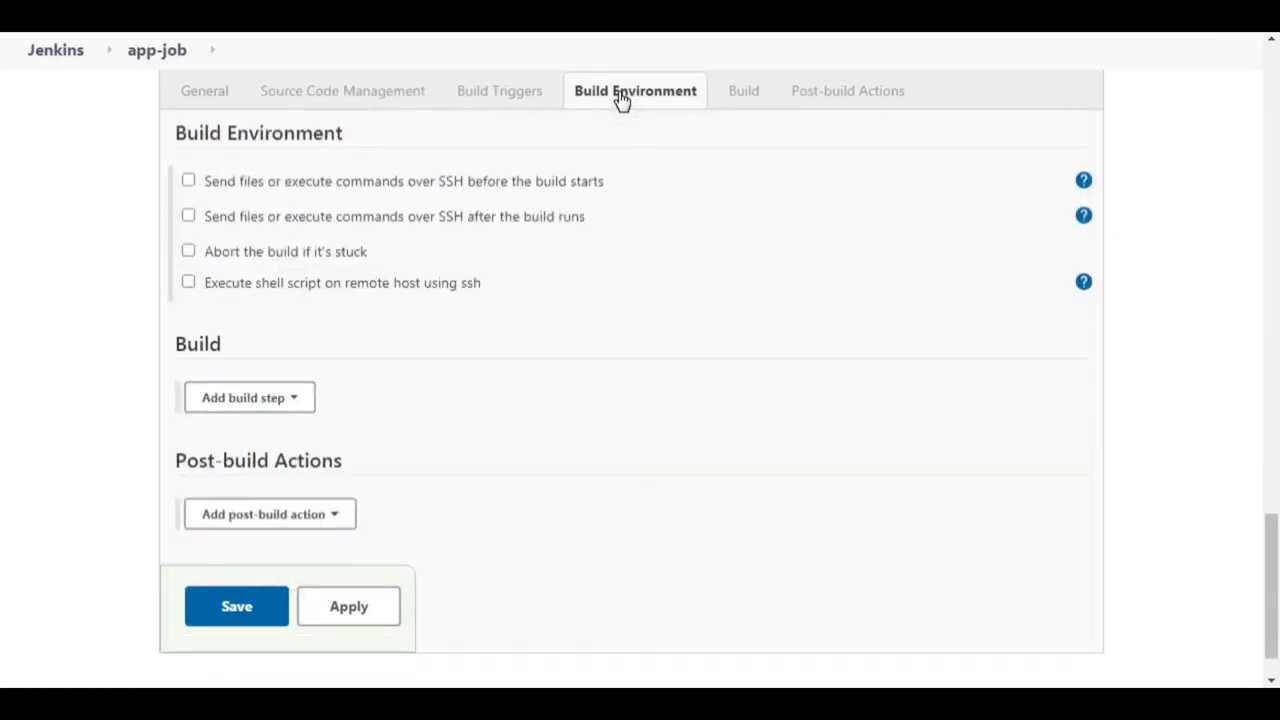
Step: Enable the post-build SSH transfer to ststor01 with source files **/* and save app-job
left_click(189, 218)
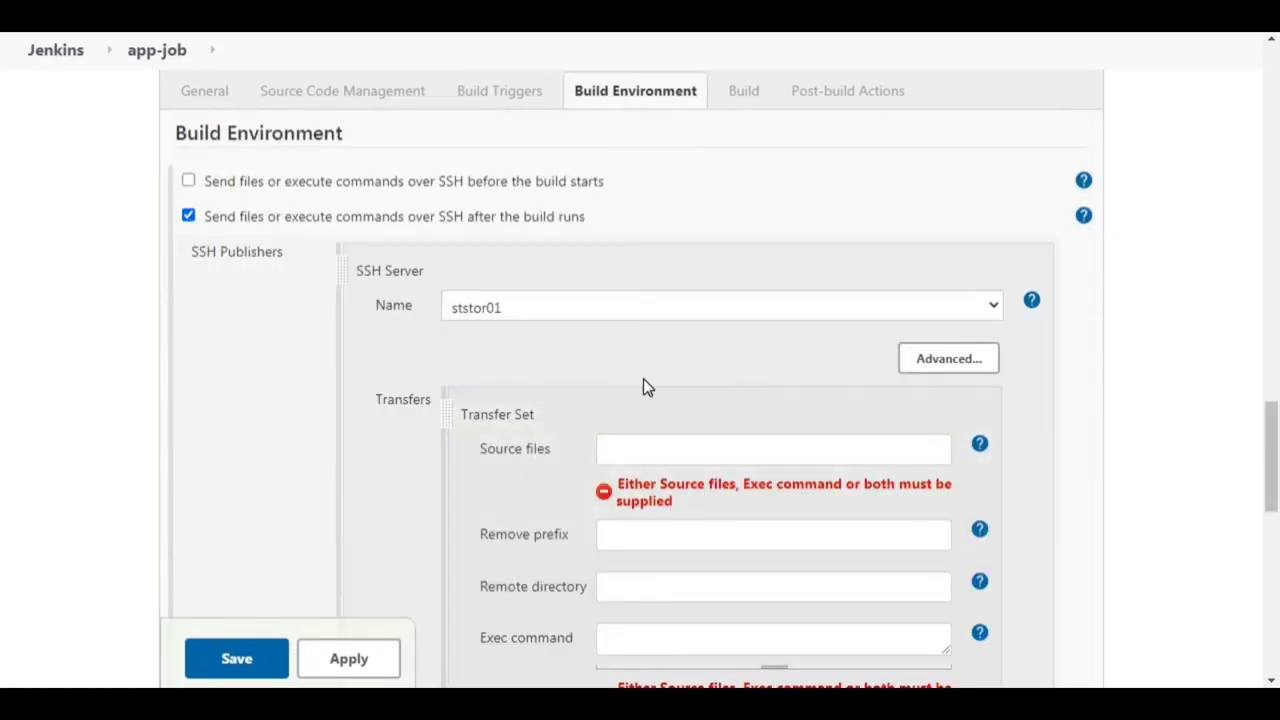
left_click_drag(1269, 457, 1274, 490)
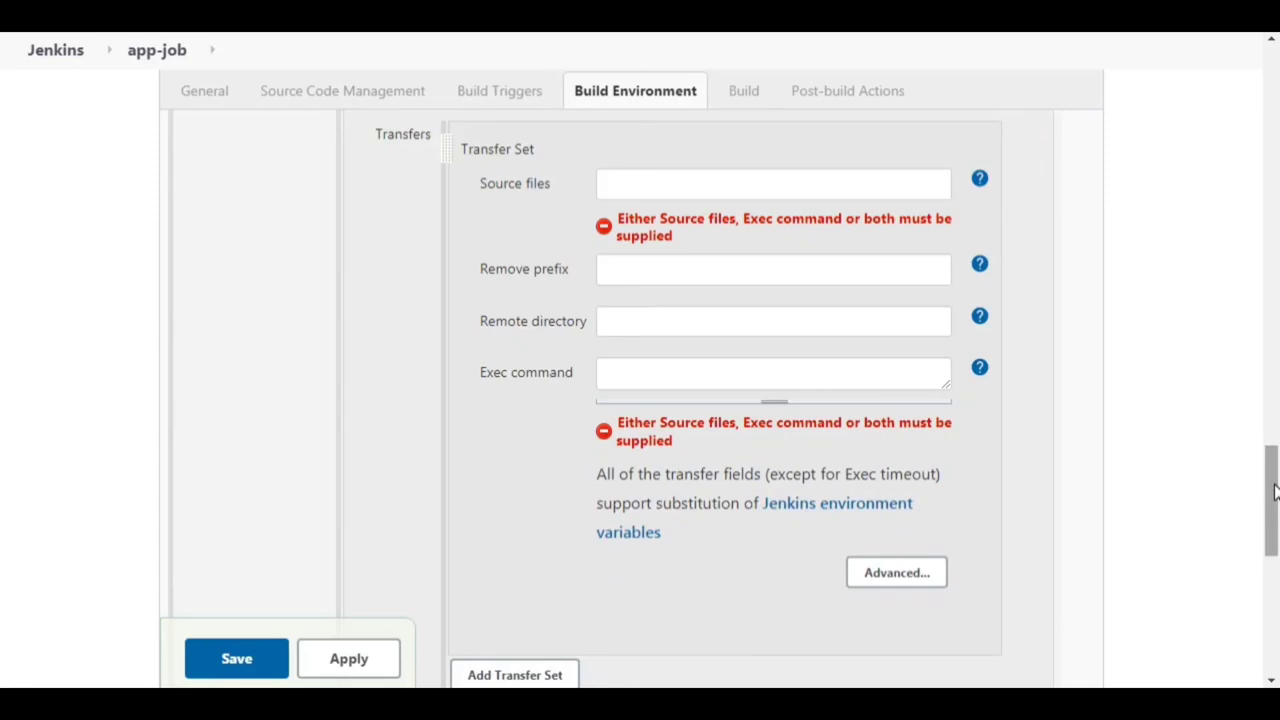
left_click_drag(1274, 471, 1270, 452)
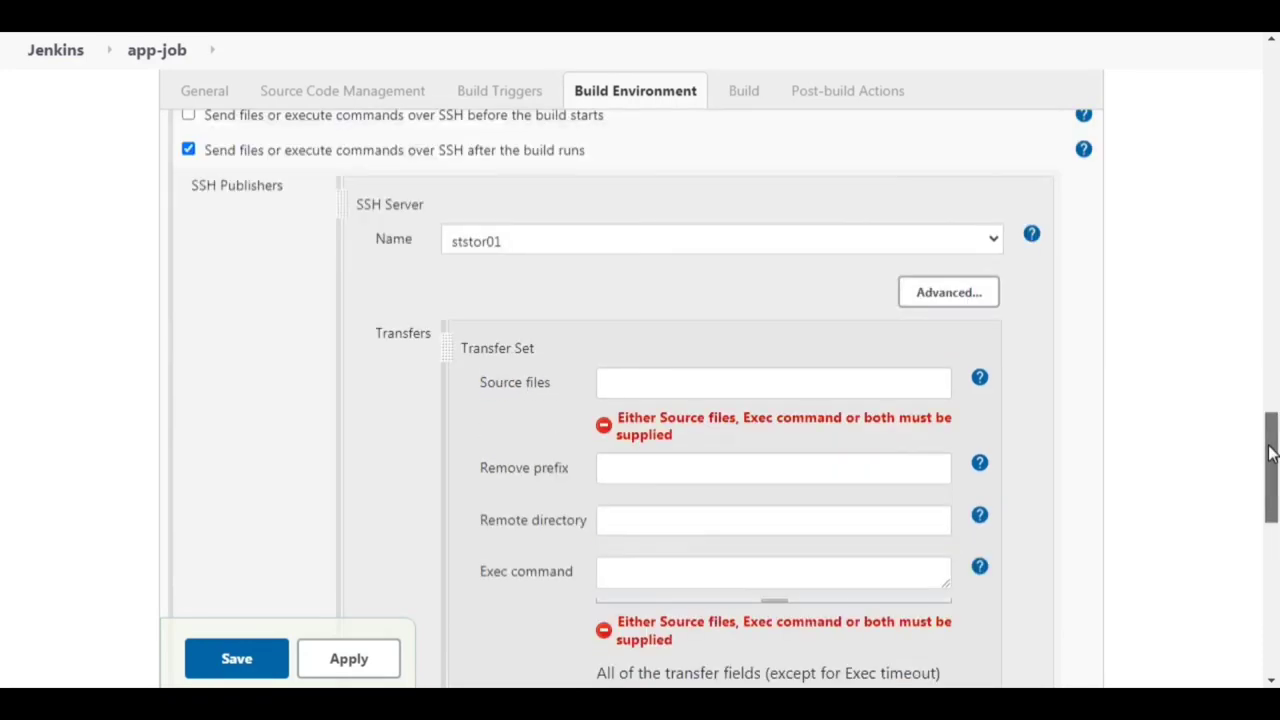
left_click(857, 390)
type("**/*")
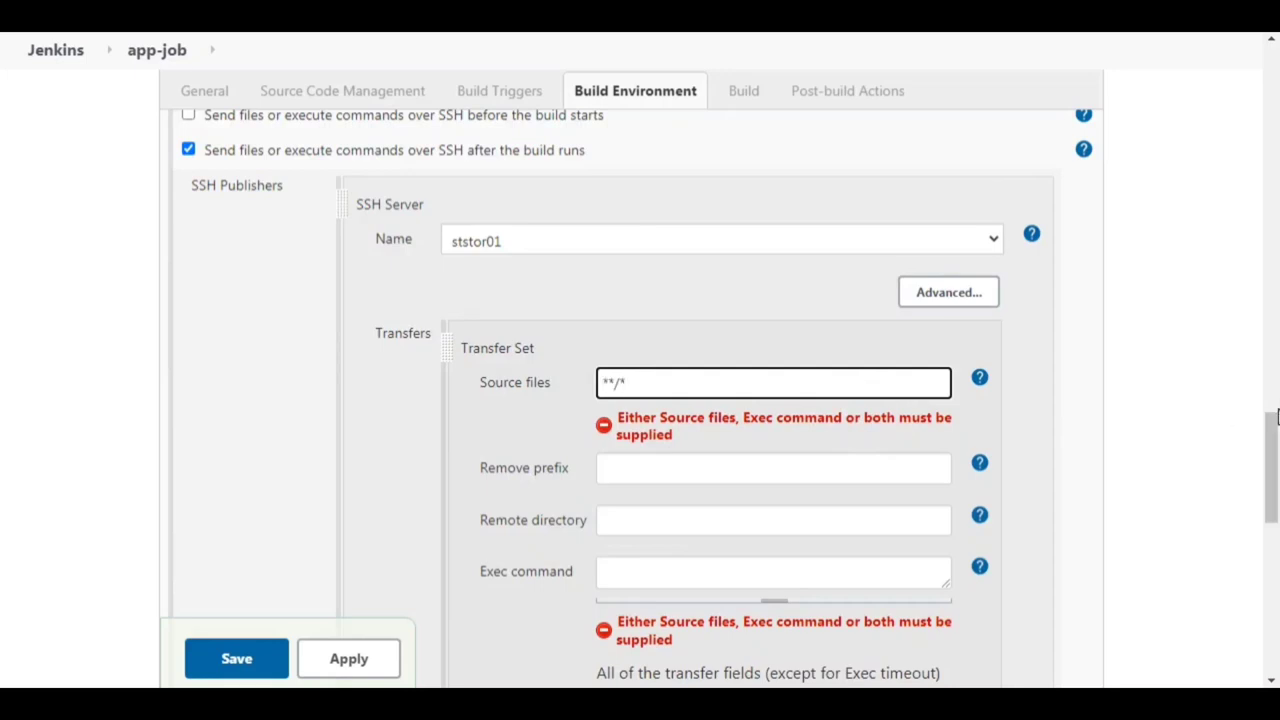
left_click_drag(1276, 418, 1275, 490)
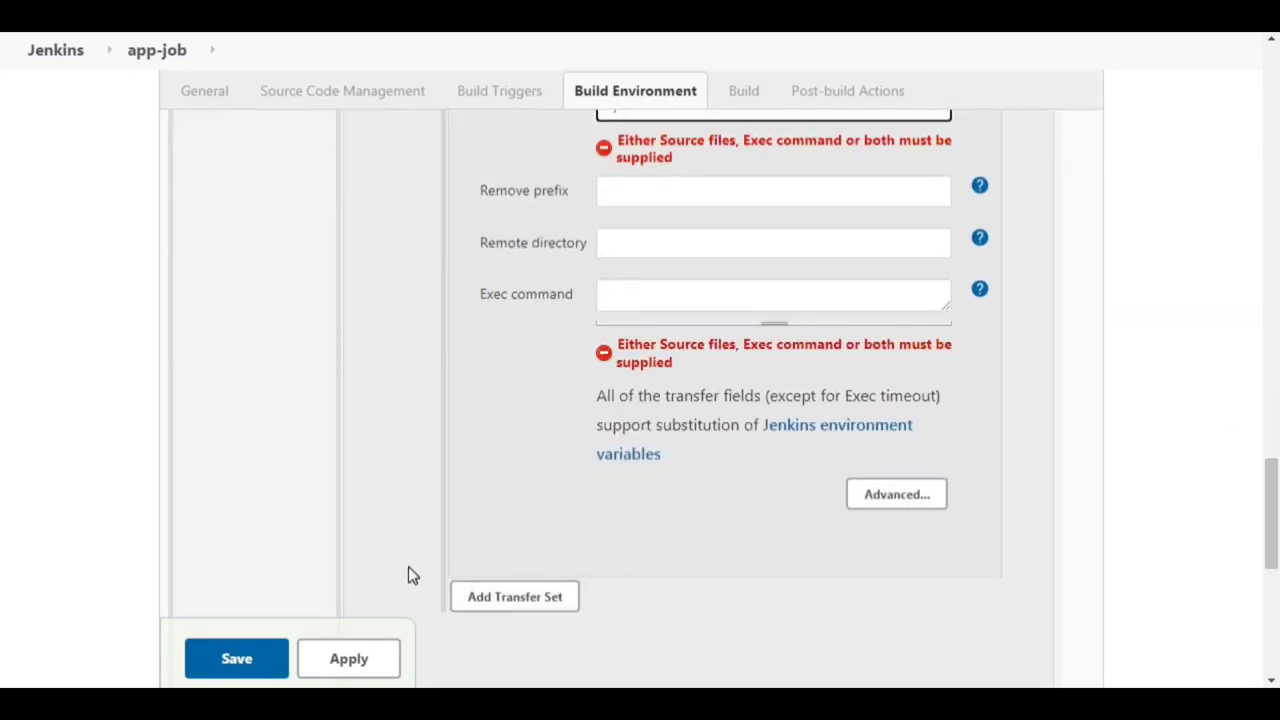
left_click(272, 651)
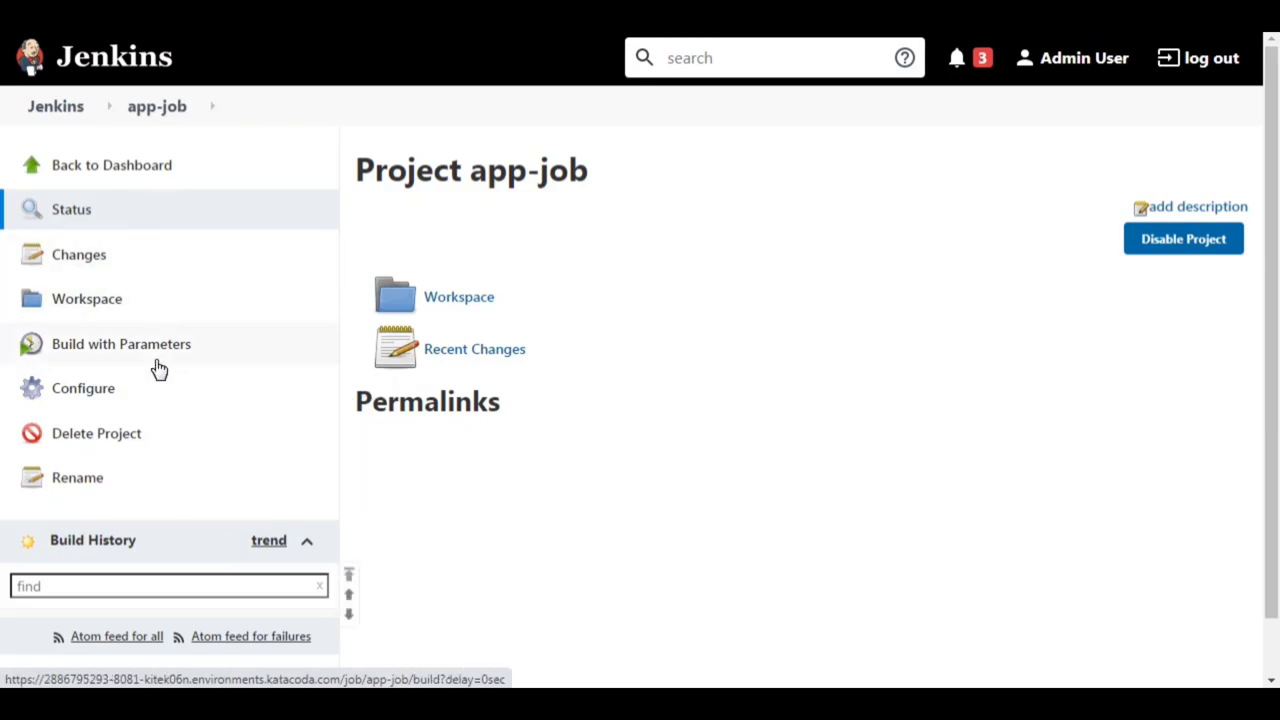
Step: Build app-job with Branch version1 and review build #1's console output
left_click(160, 111)
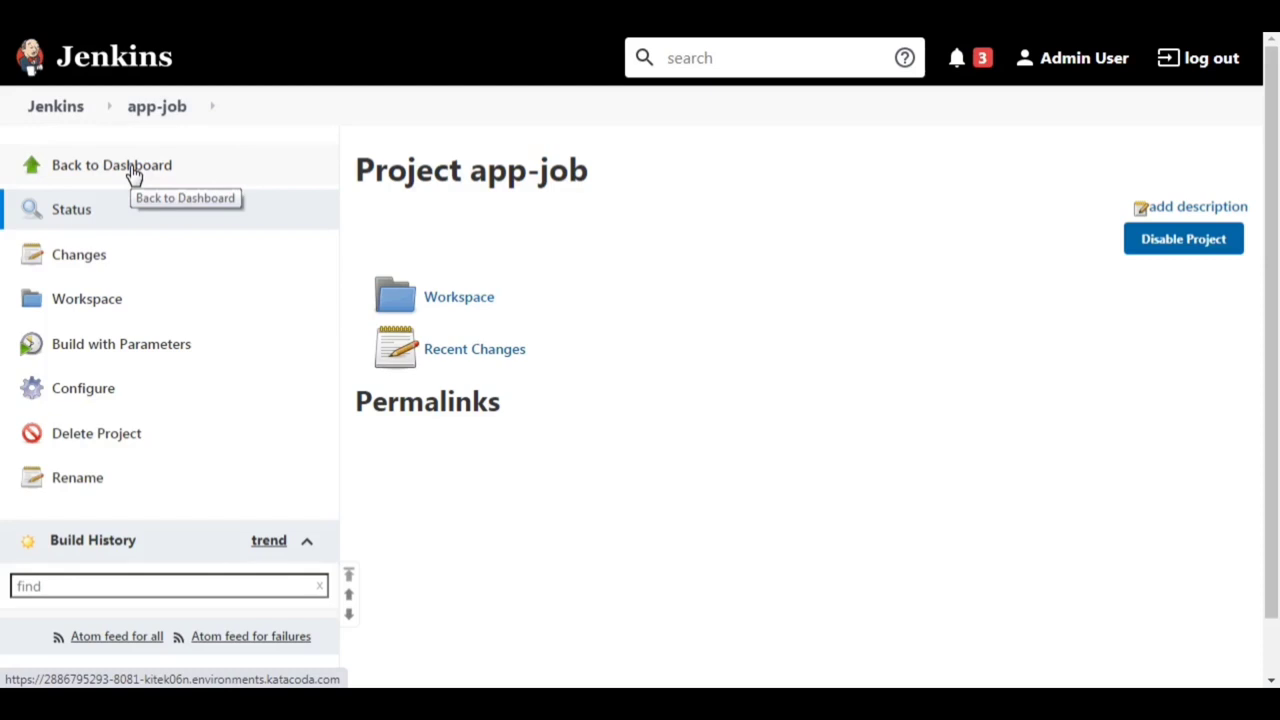
left_click(115, 350)
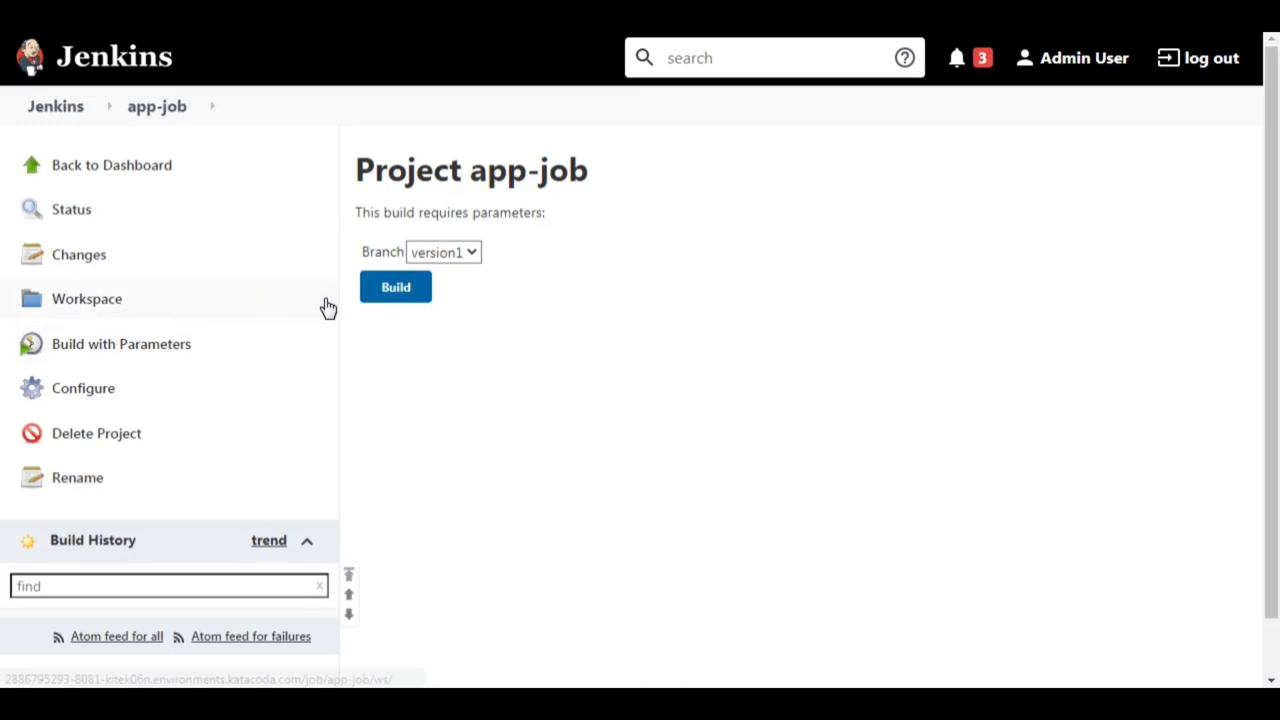
left_click(476, 253)
left_click(476, 253)
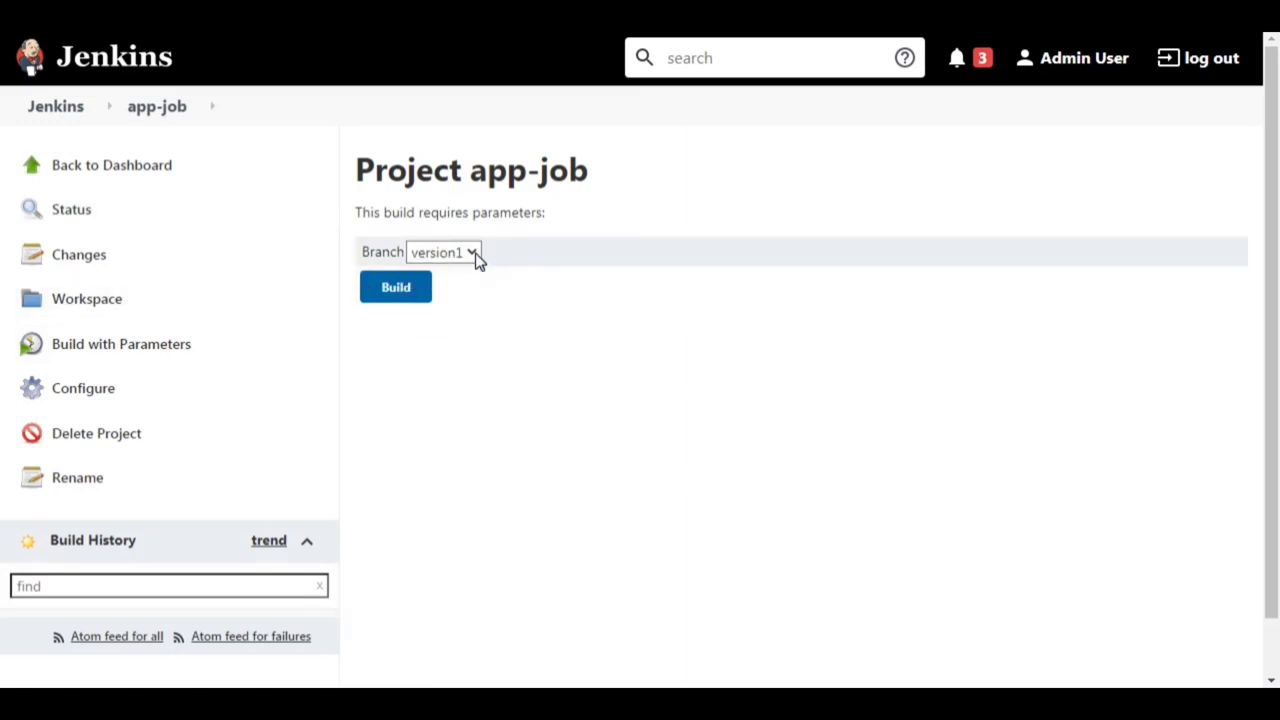
left_click(413, 300)
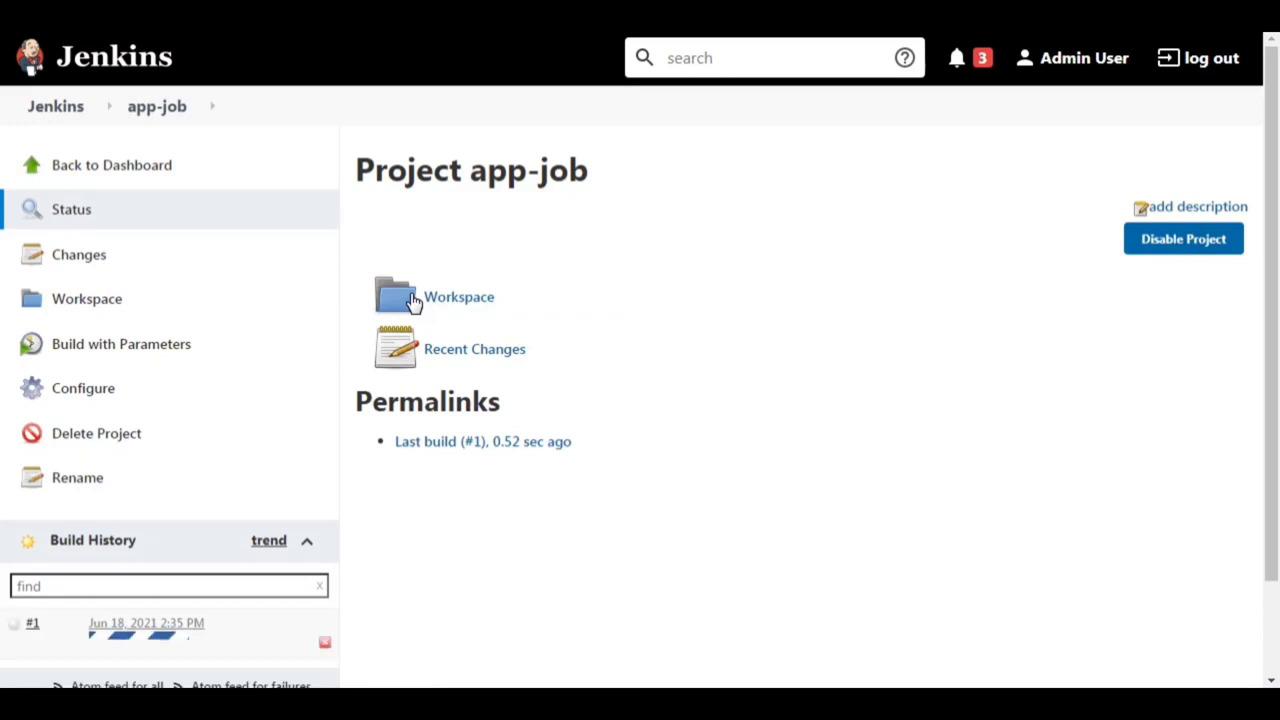
left_click(175, 628)
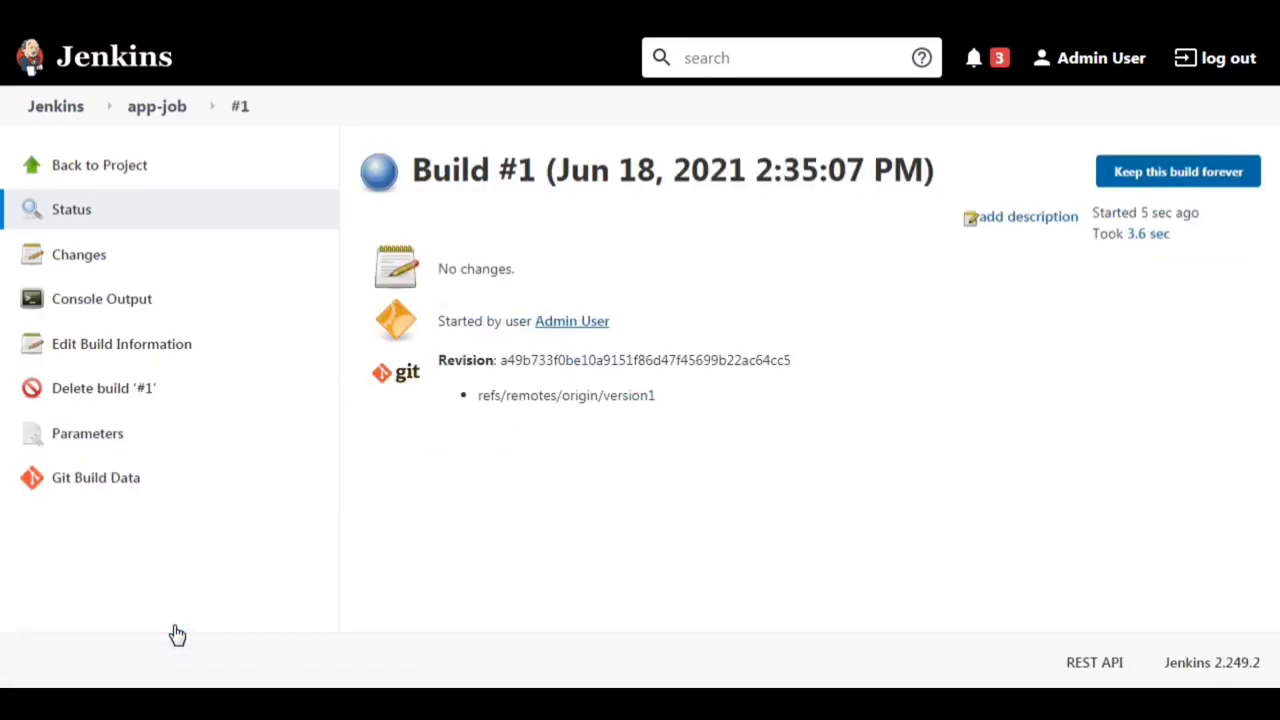
left_click(130, 317)
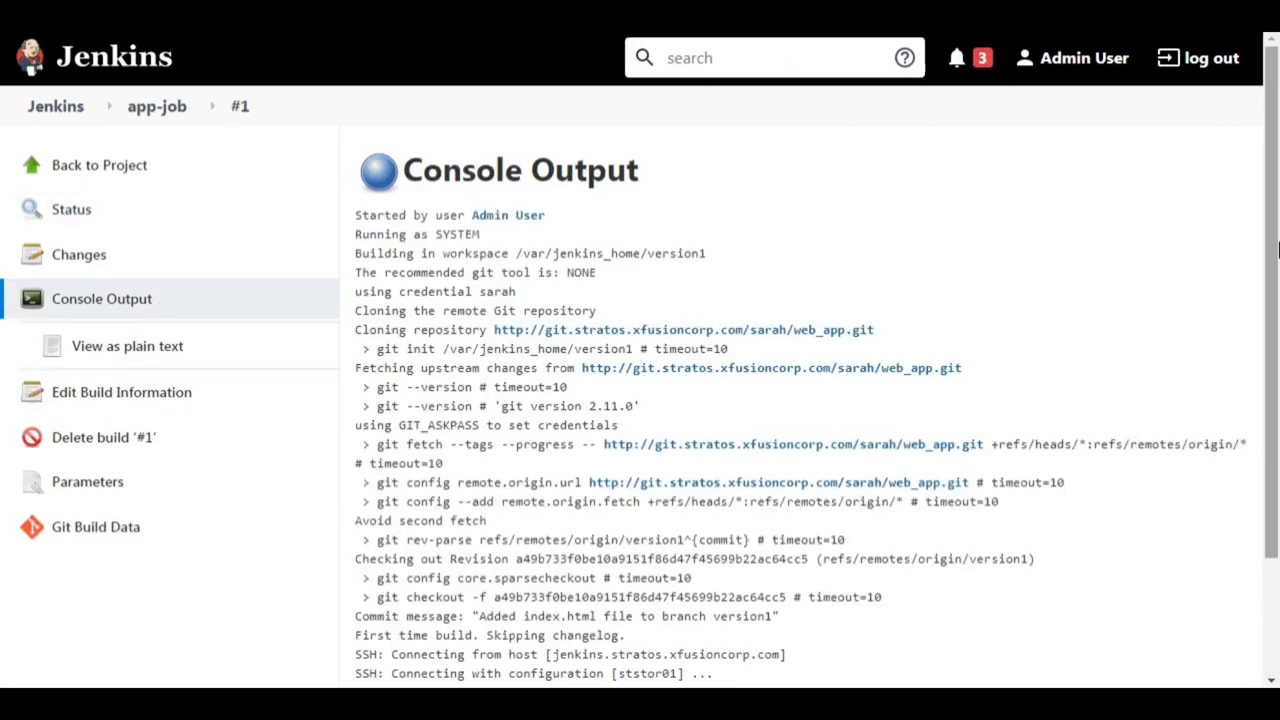
scroll(738, 528, "down", 2)
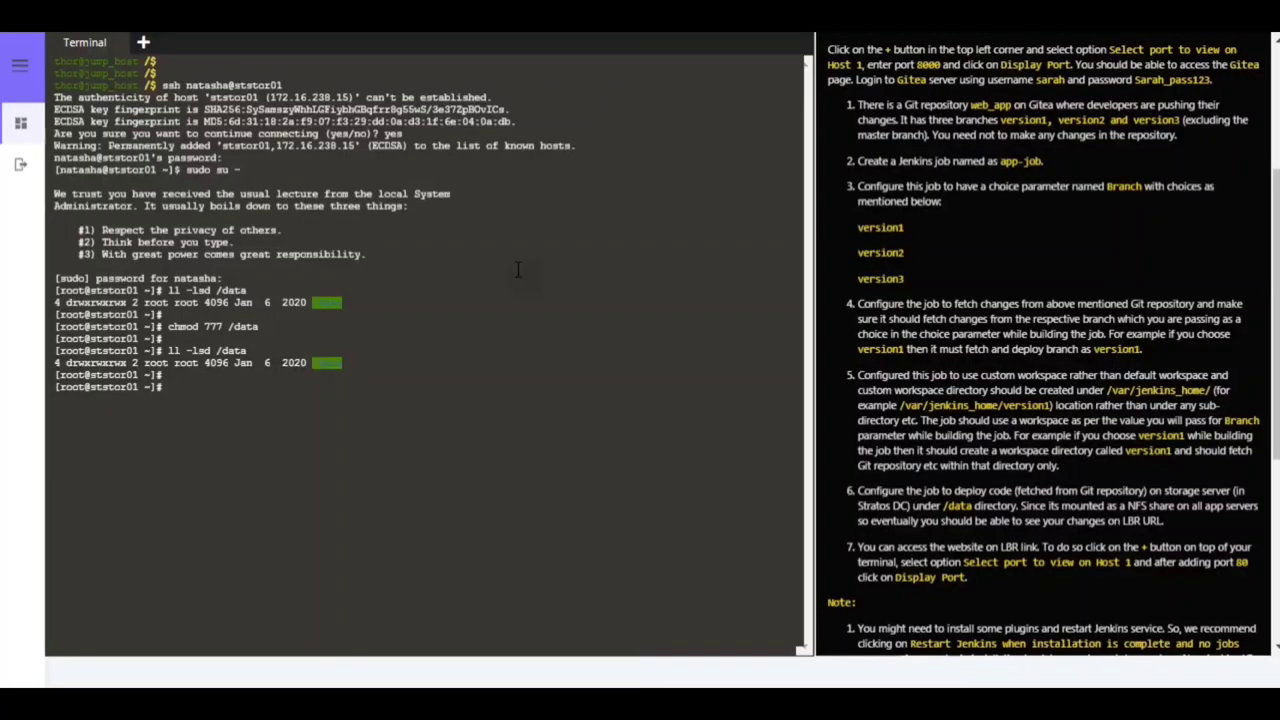
Step: Preview port 80 on Host 1 to see 'This is app version 1', then return to app-job
left_click(143, 45)
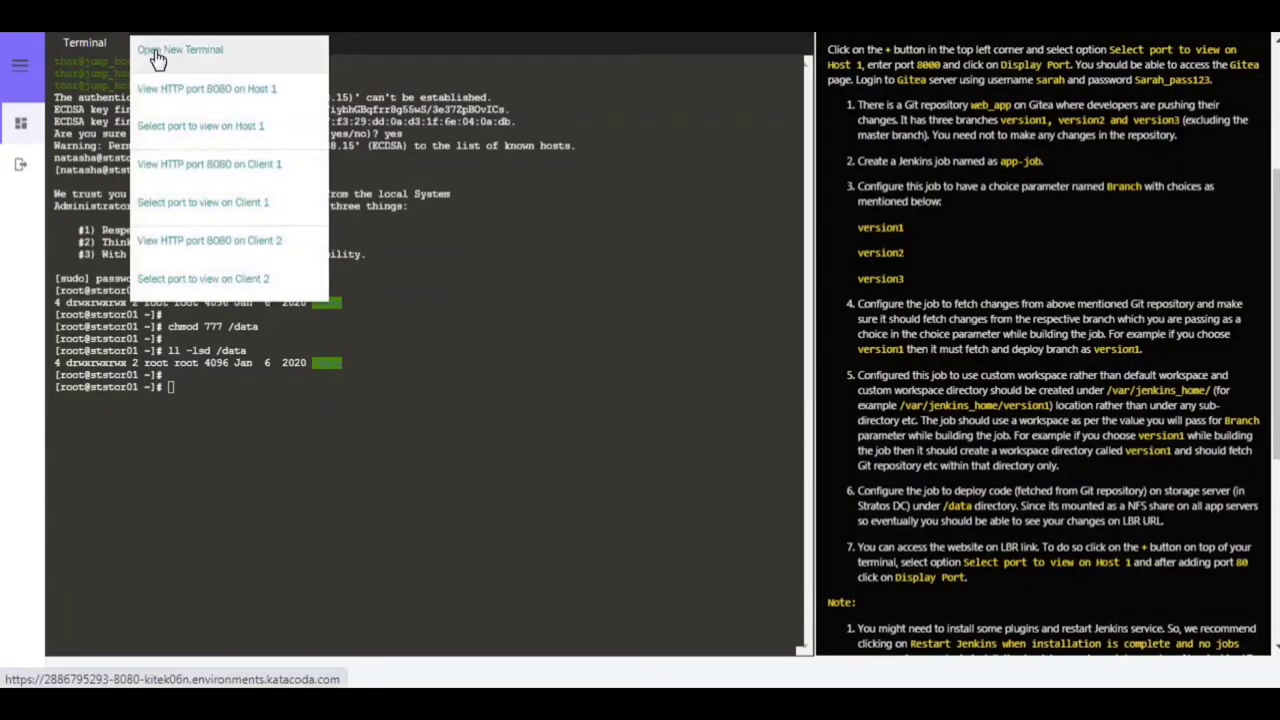
left_click(202, 138)
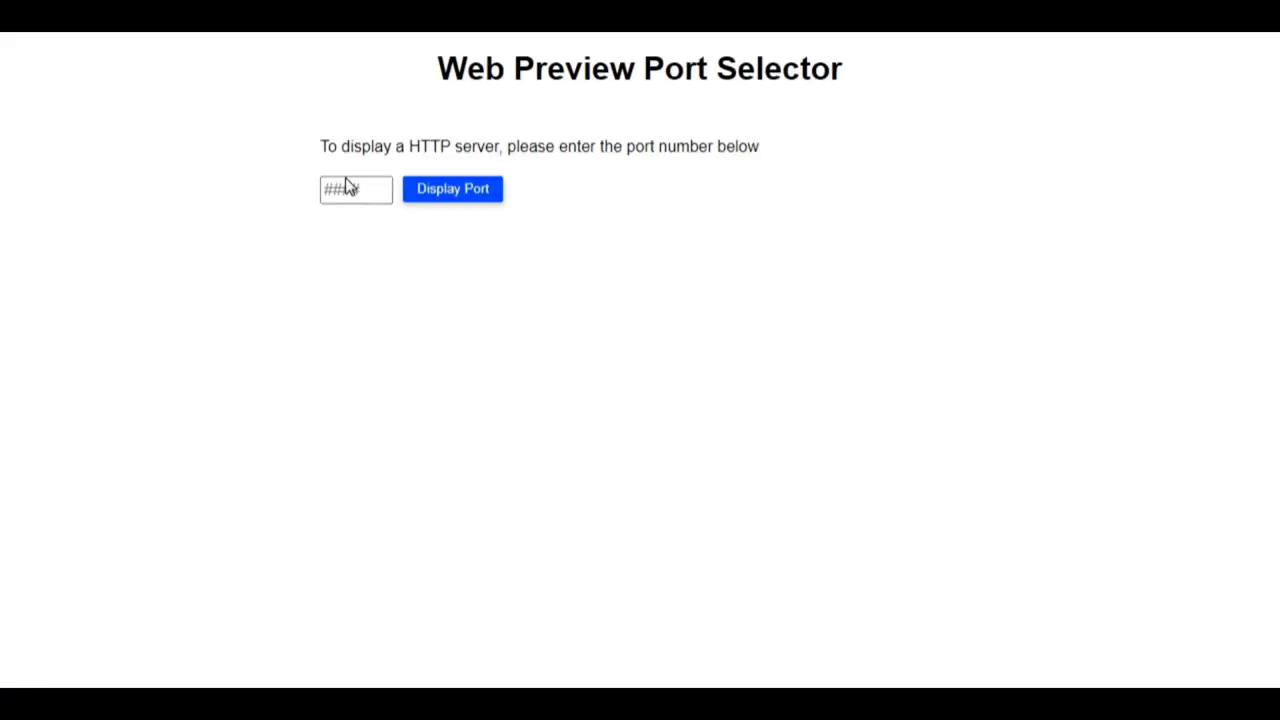
left_click(347, 186)
left_click(347, 267)
left_click(443, 203)
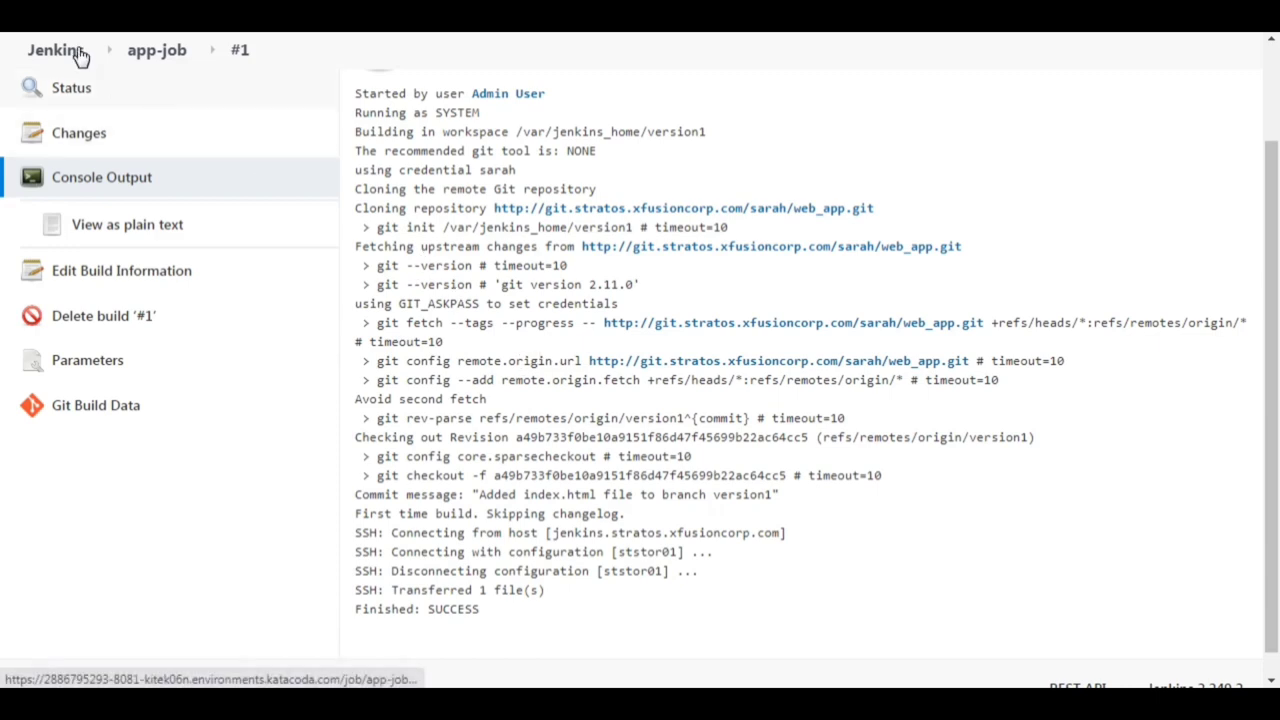
left_click(150, 50)
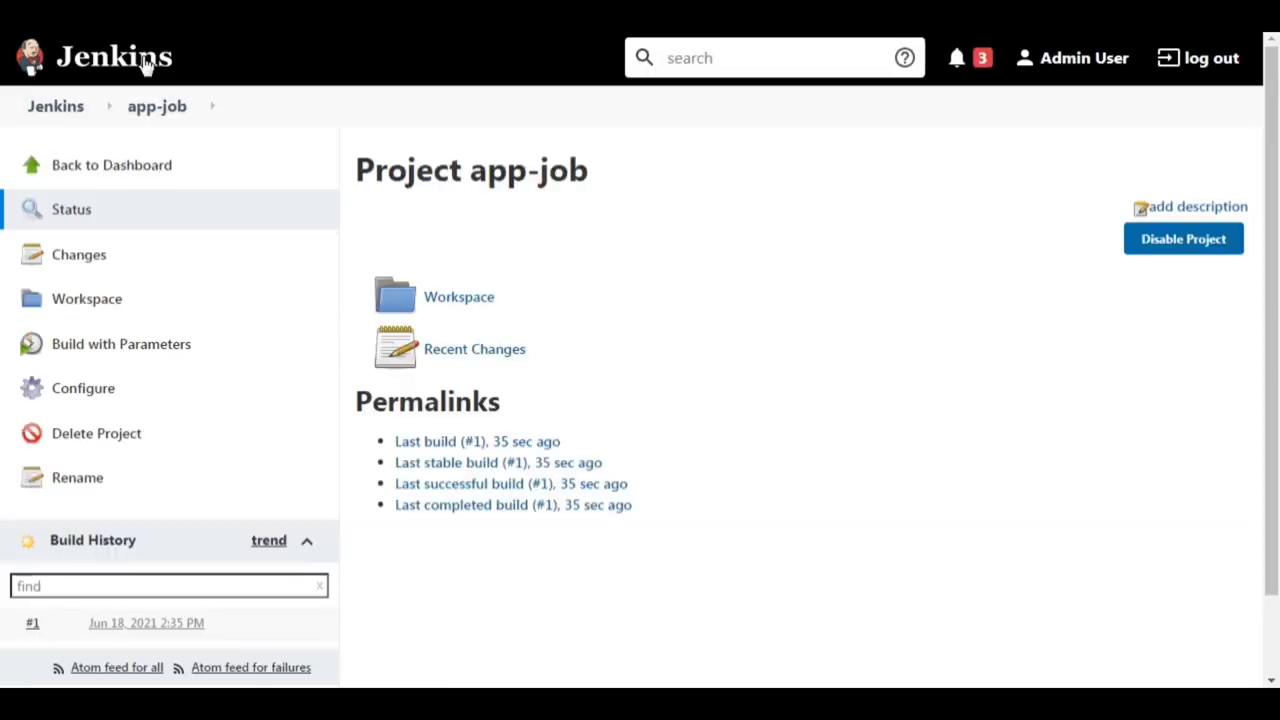
Step: Build app-job with Branch version2 and review build #2's console output
left_click(110, 350)
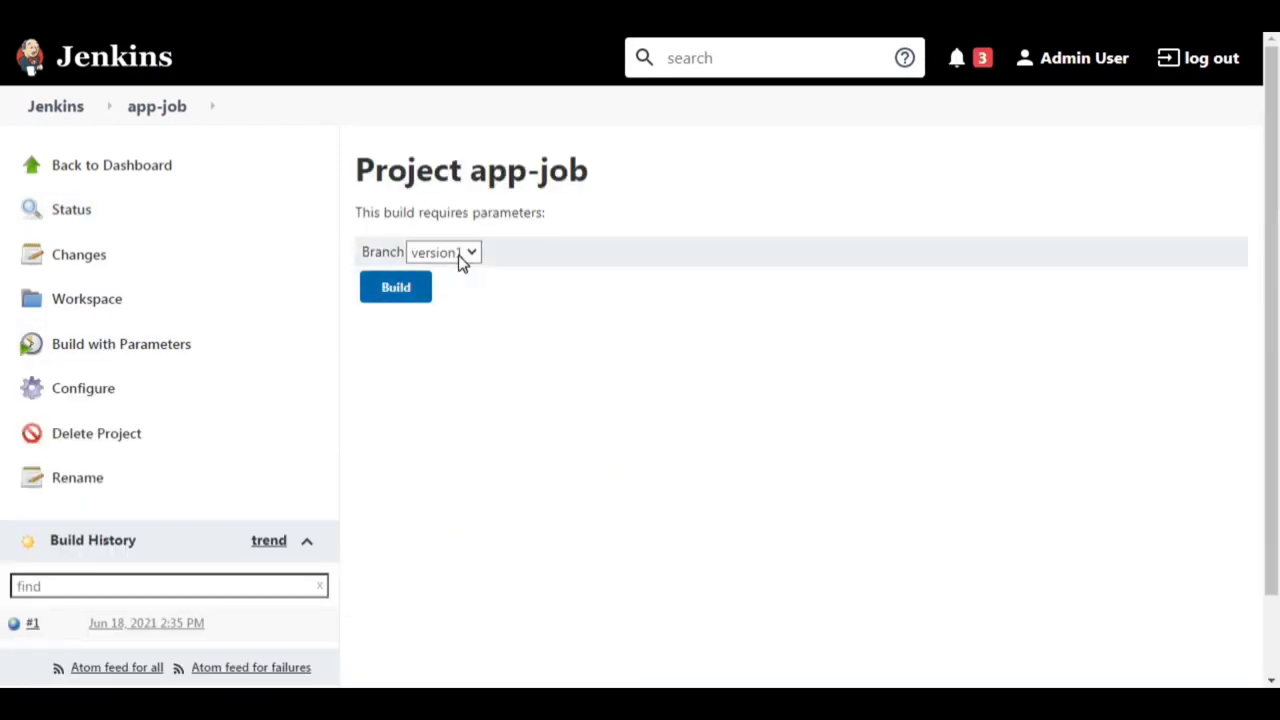
left_click(468, 254)
left_click(457, 296)
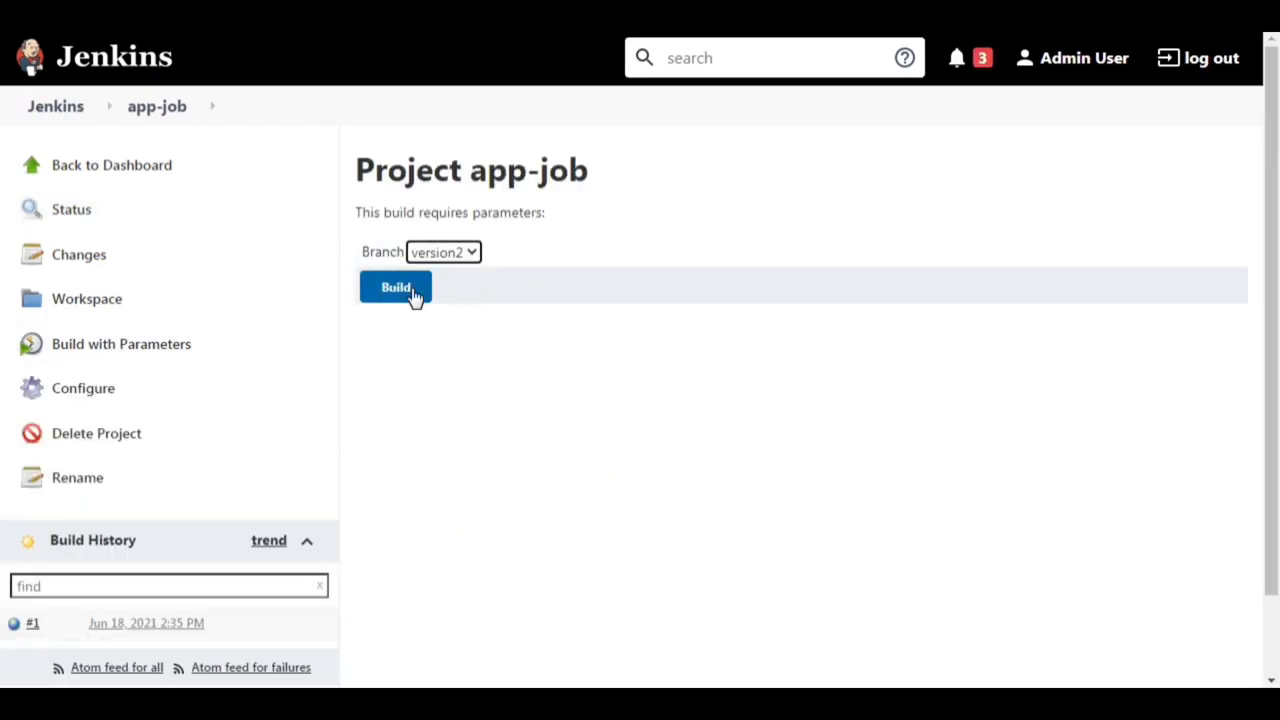
left_click(408, 296)
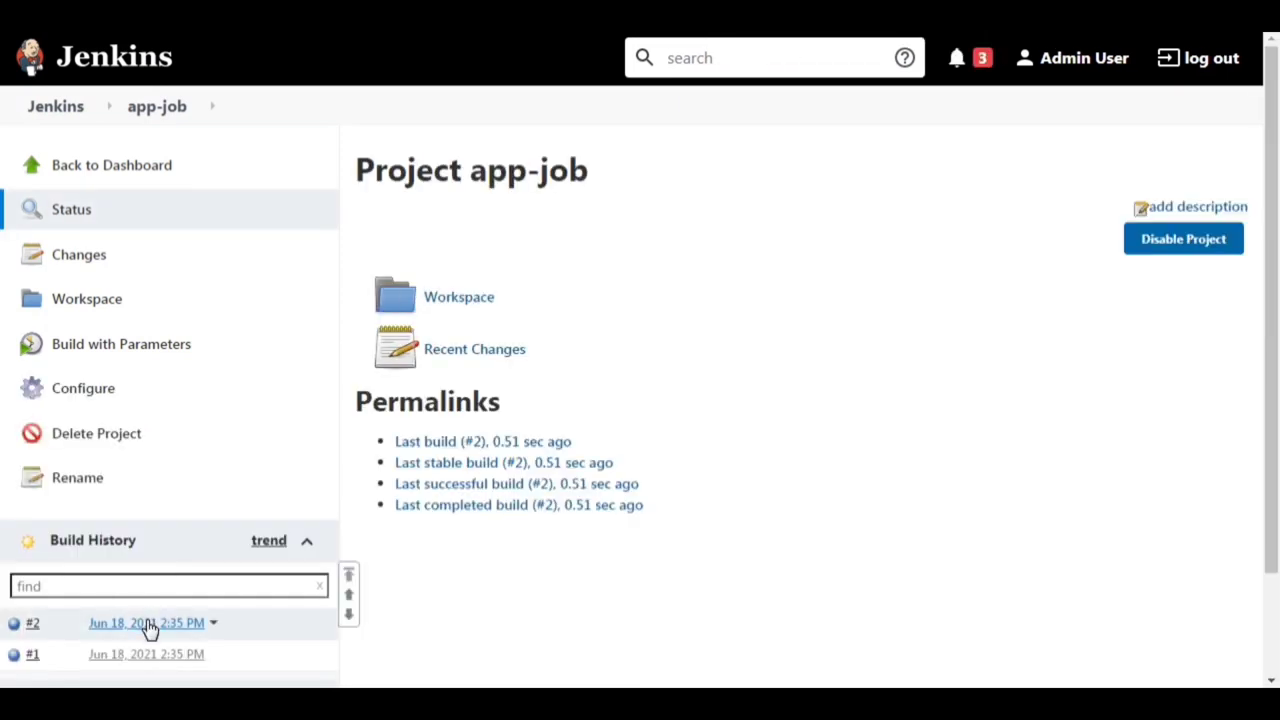
left_click(148, 626)
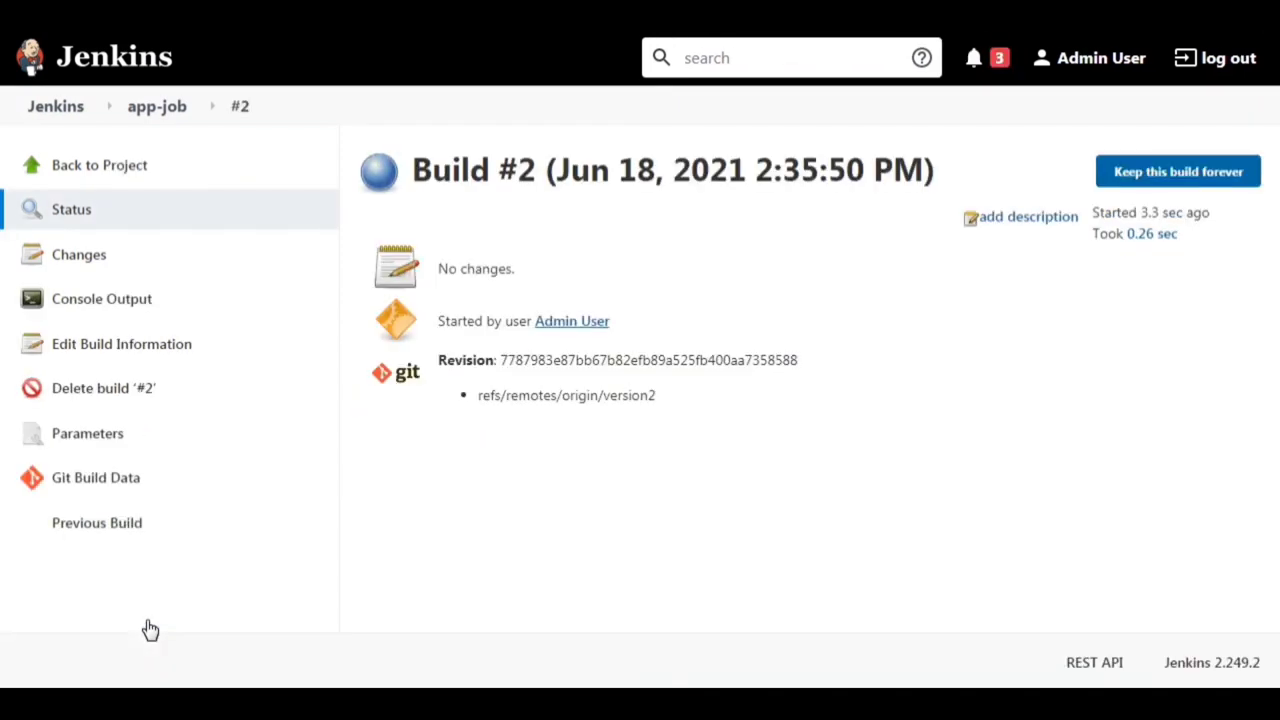
left_click(112, 316)
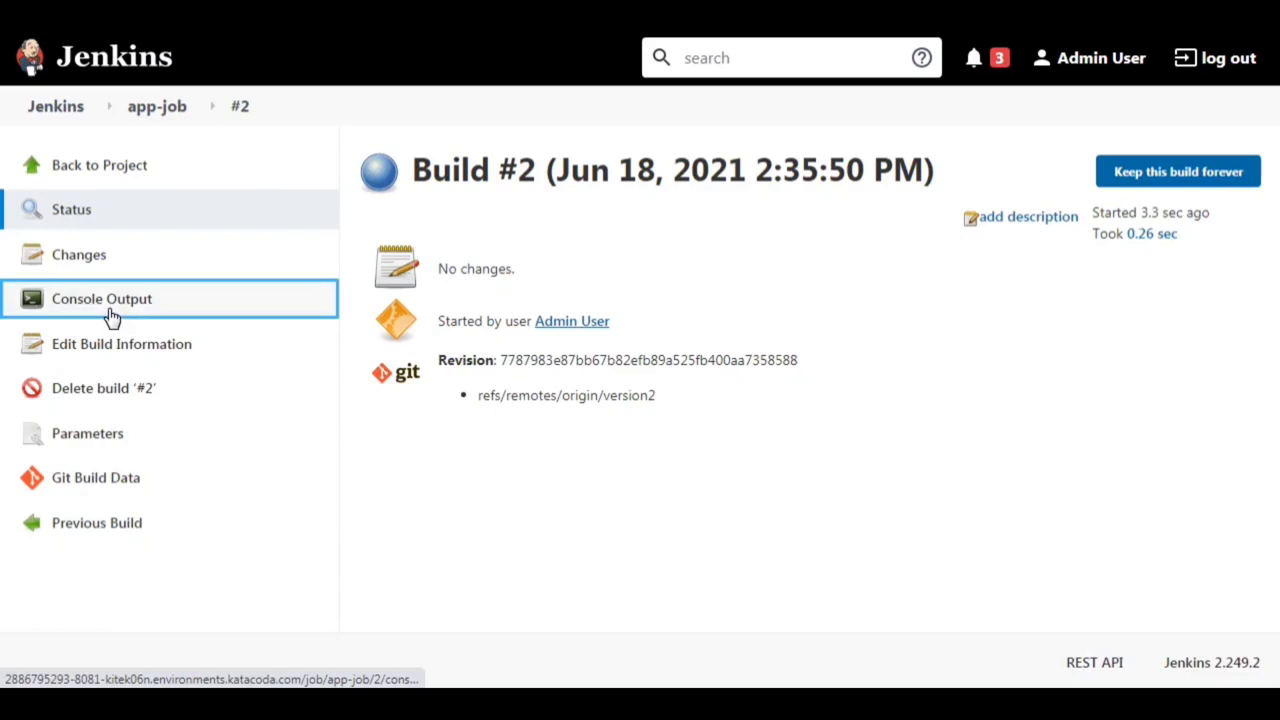
left_click_drag(1266, 294, 849, 603)
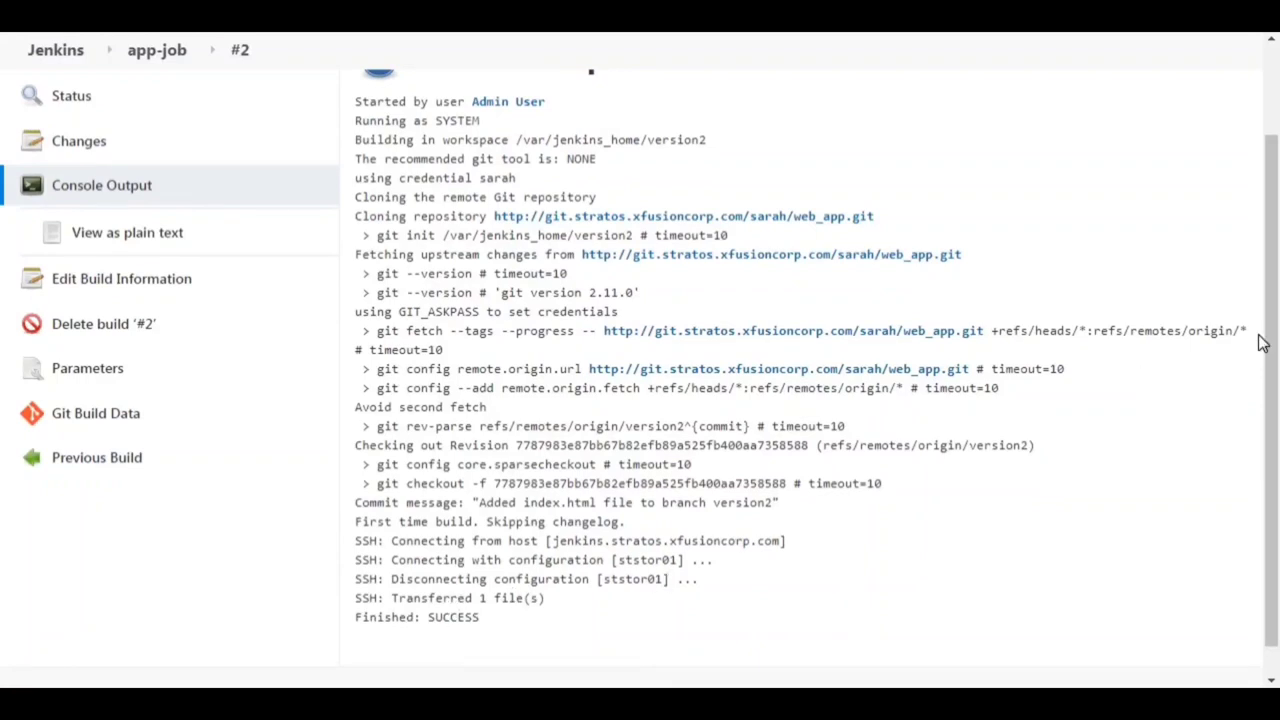
left_click_drag(1266, 345, 790, 272)
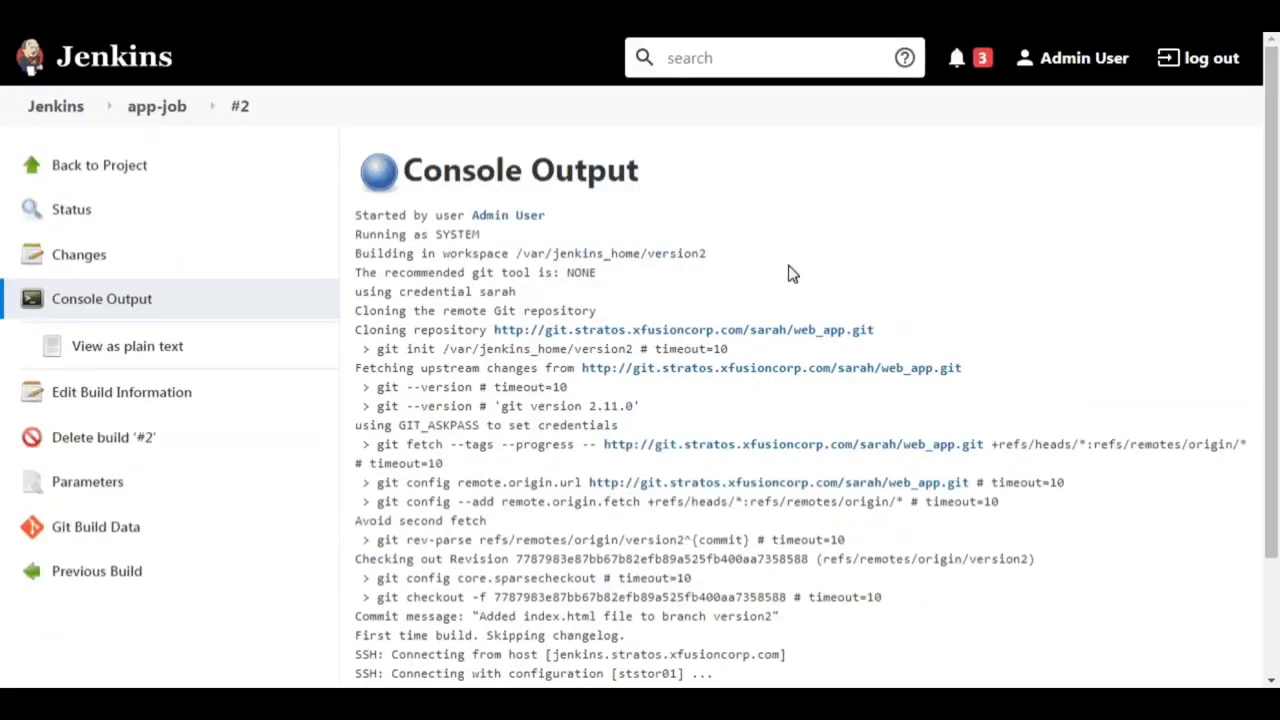
left_click(164, 118)
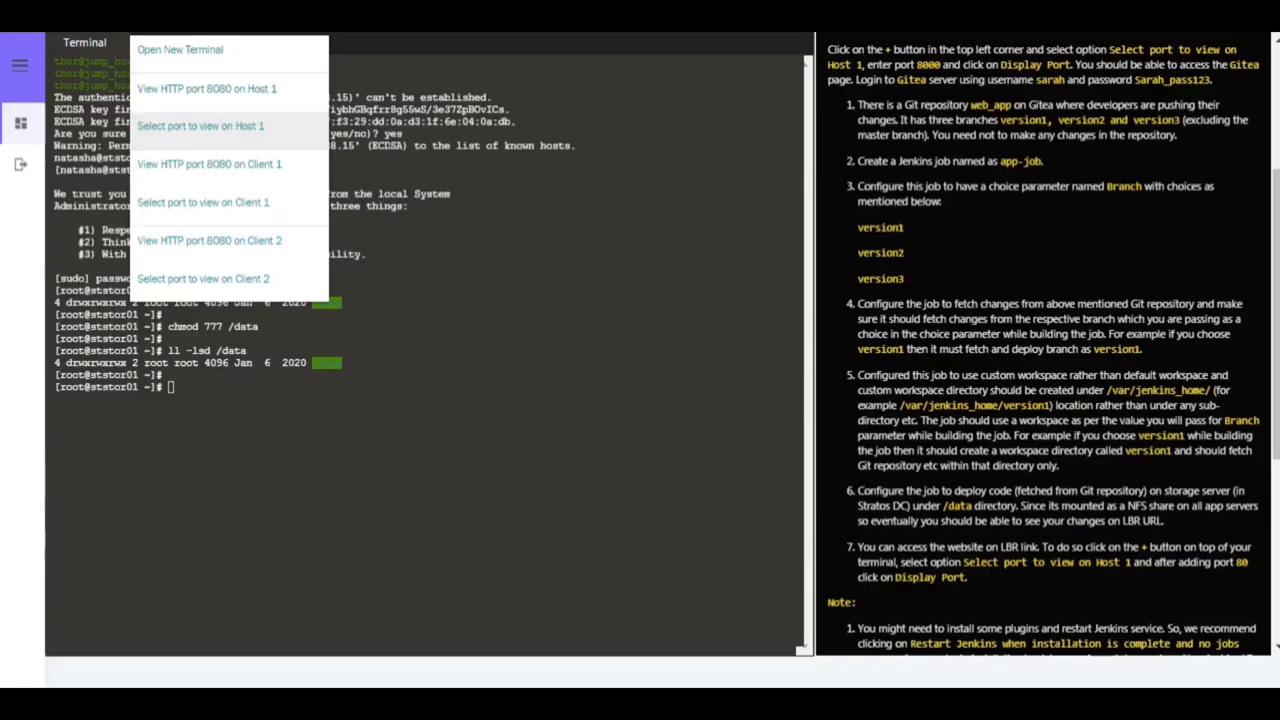
Step: Preview port 80 to confirm the site shows 'This is app version 2'
left_click(143, 42)
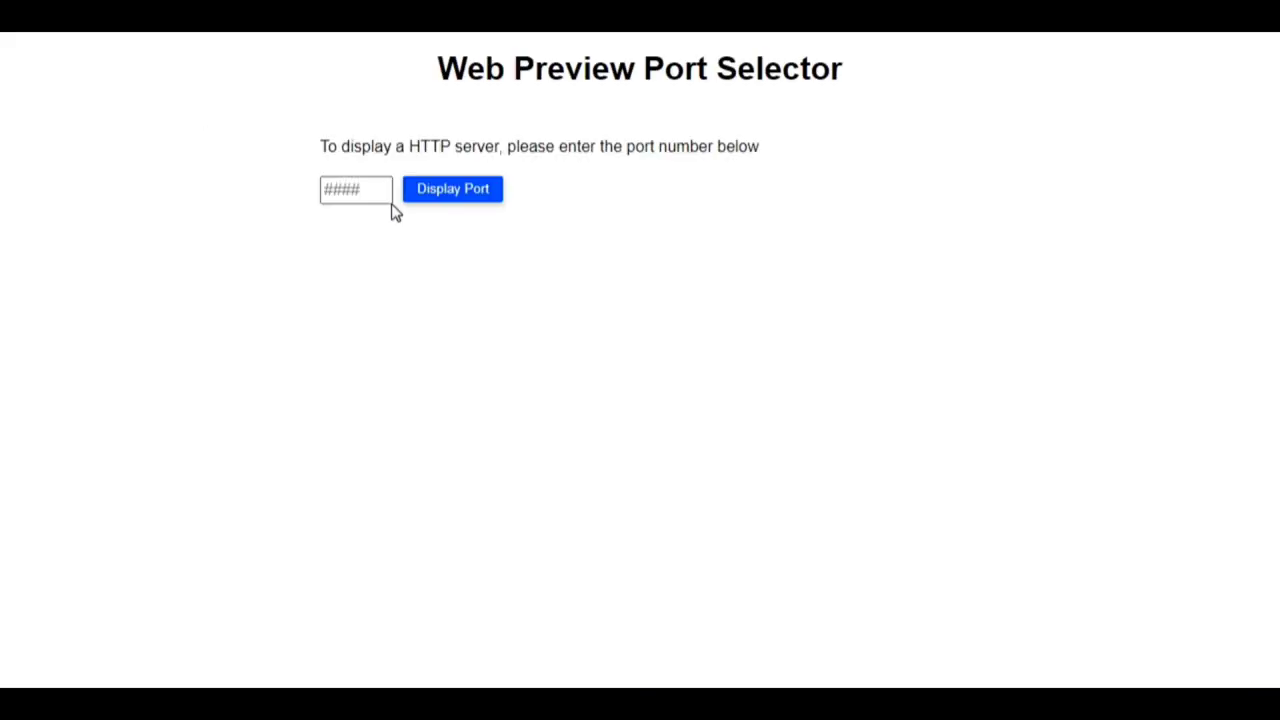
left_click(380, 191)
left_click(352, 267)
left_click(445, 196)
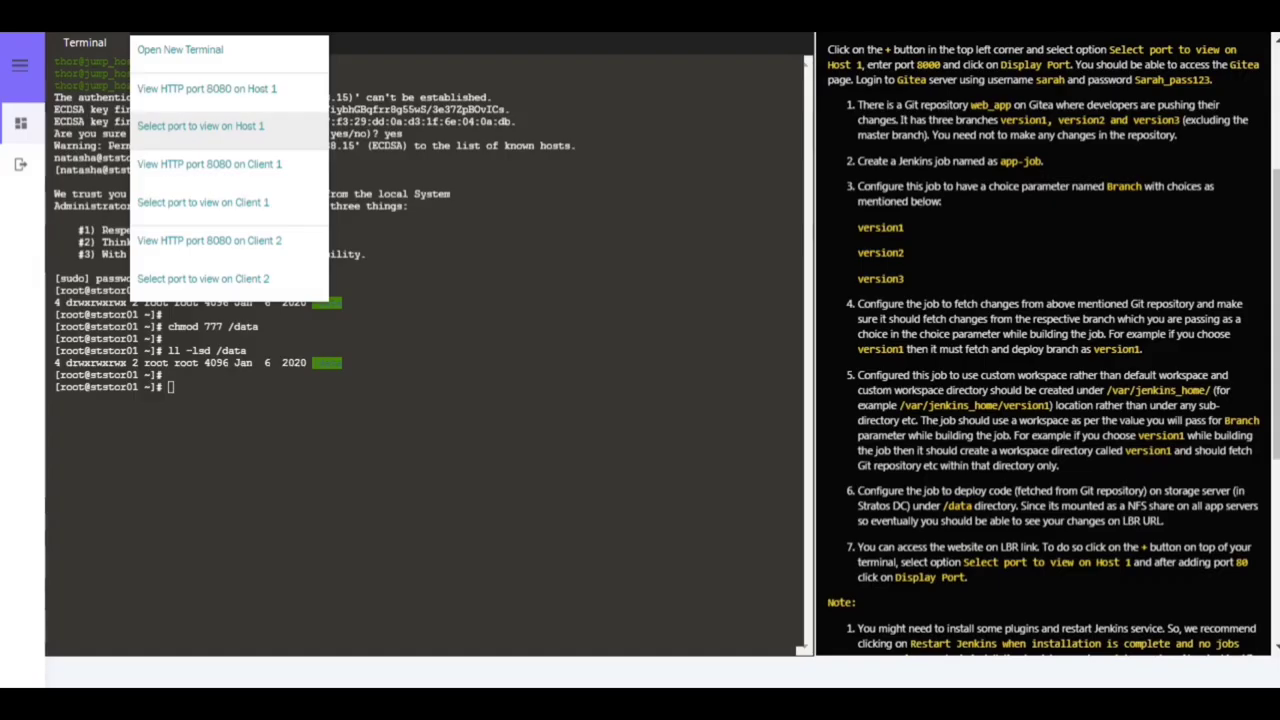
left_click(403, 248)
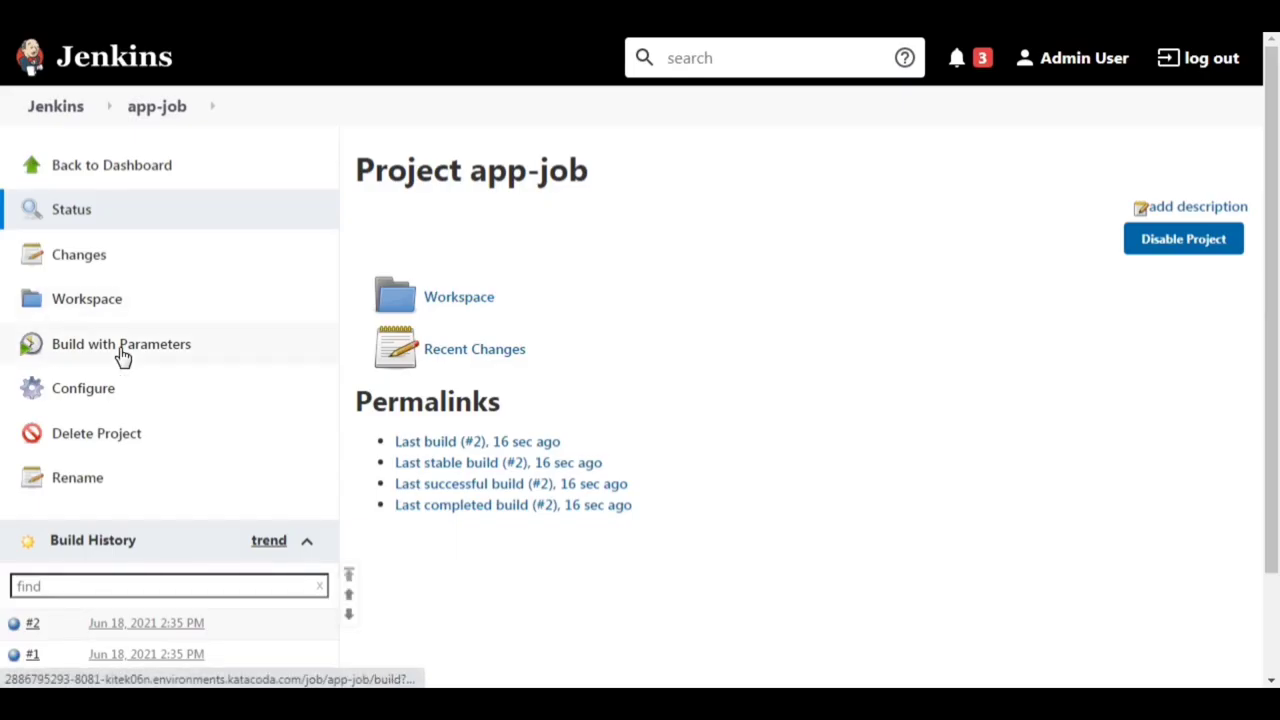
left_click(121, 355)
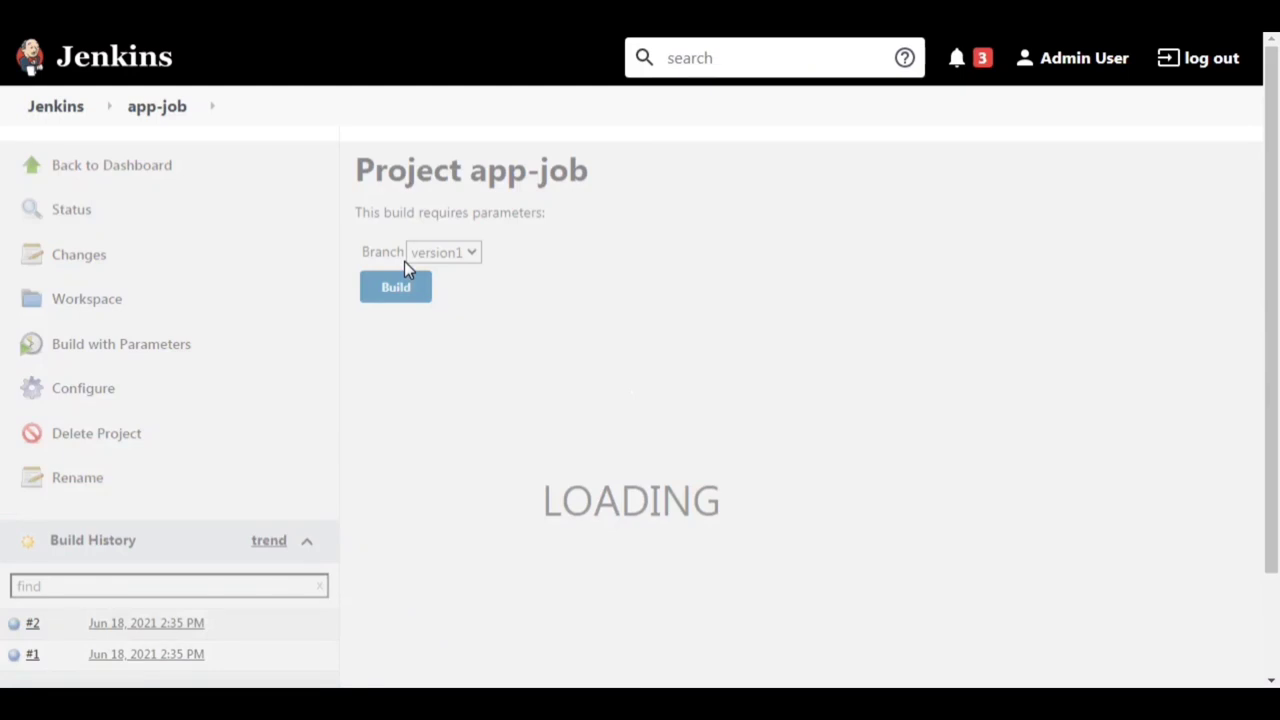
Step: Build app-job with Branch version3 and confirm build #3's console output shows SUCCESS
left_click(410, 257)
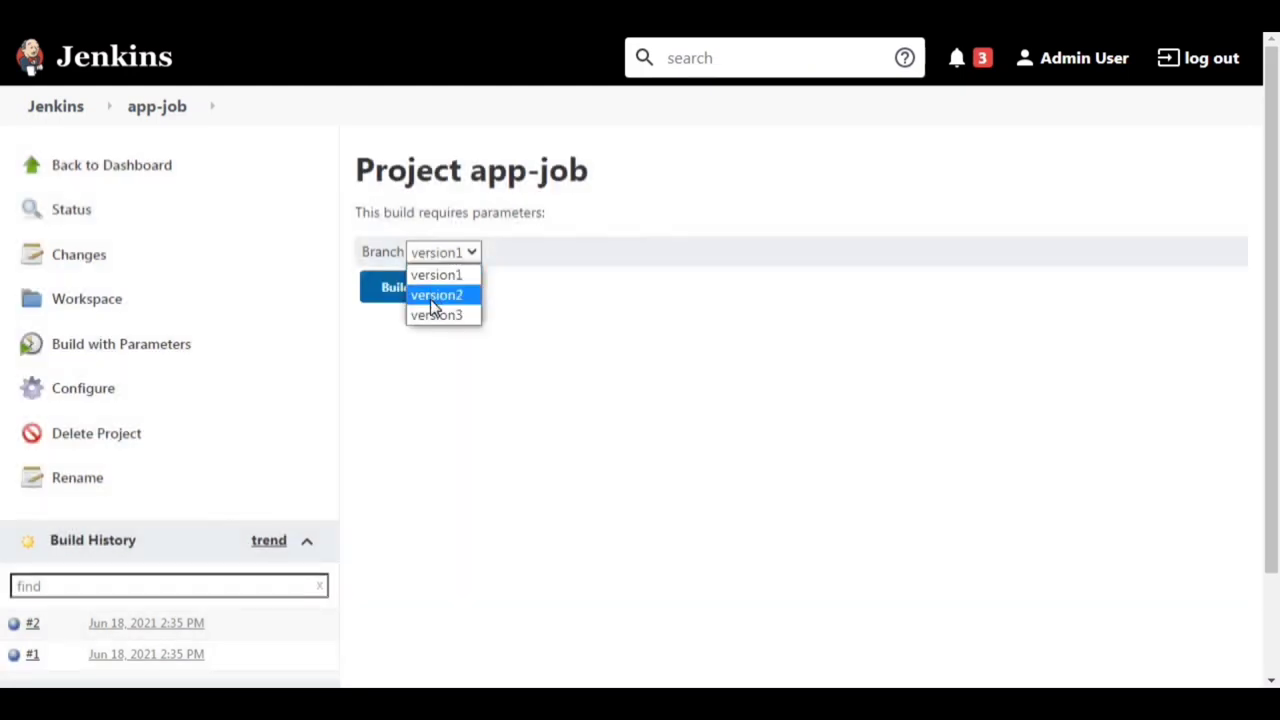
left_click(433, 315)
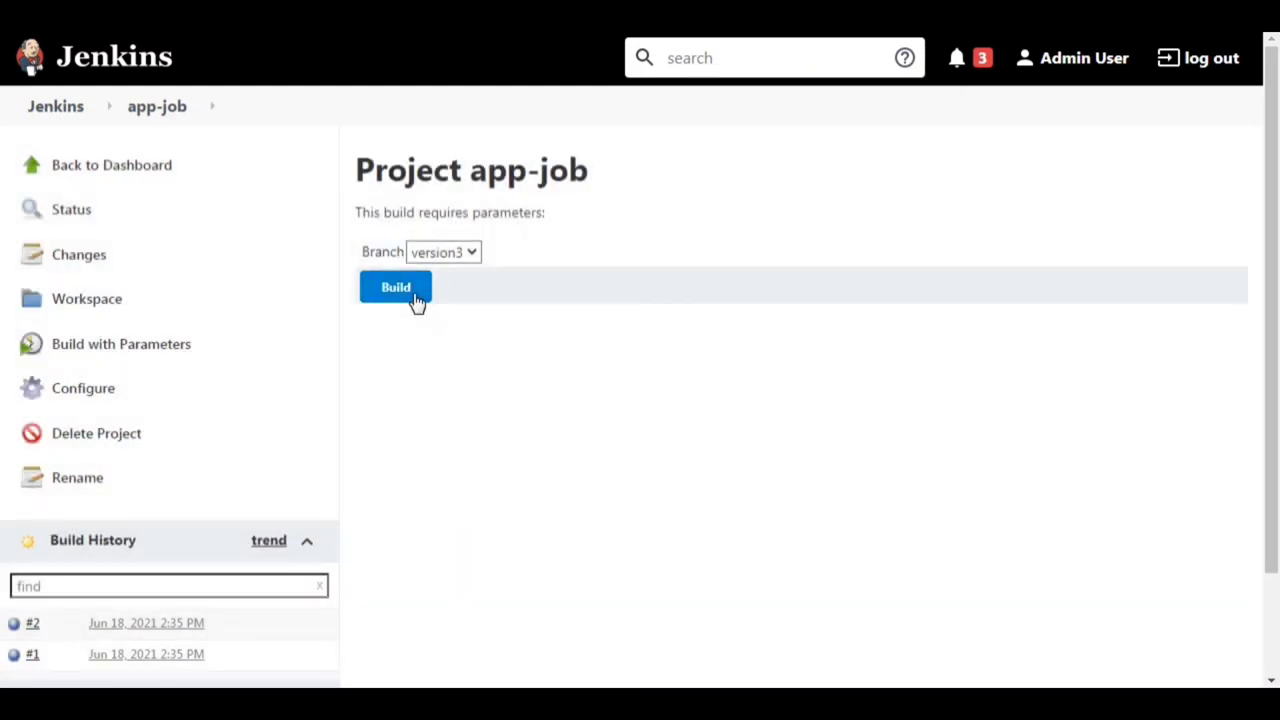
left_click(415, 300)
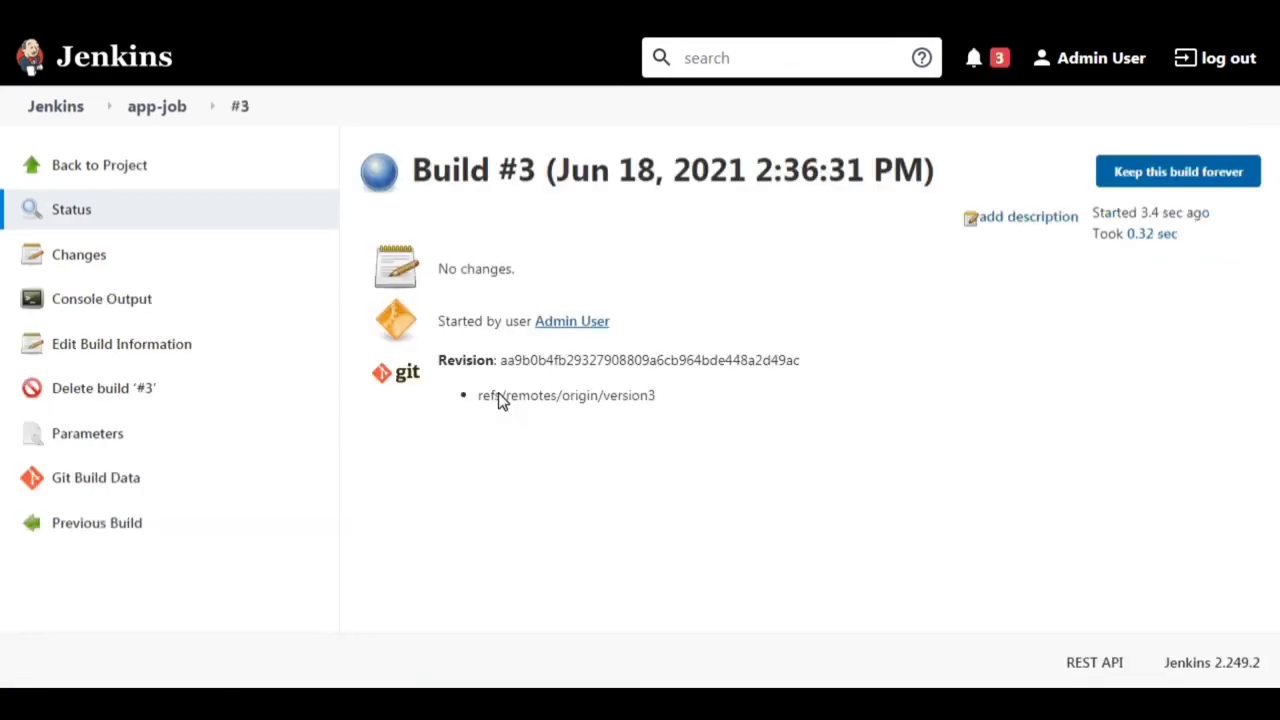
left_click(101, 300)
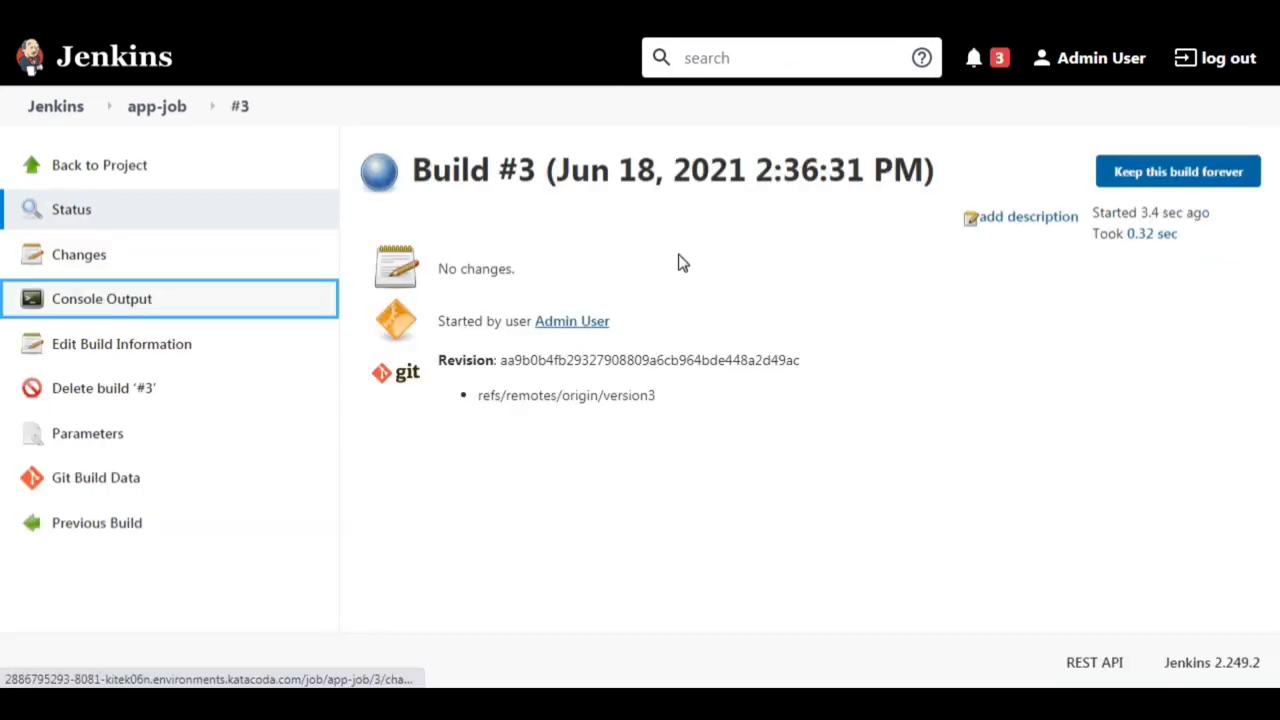
left_click_drag(1277, 168, 1273, 325)
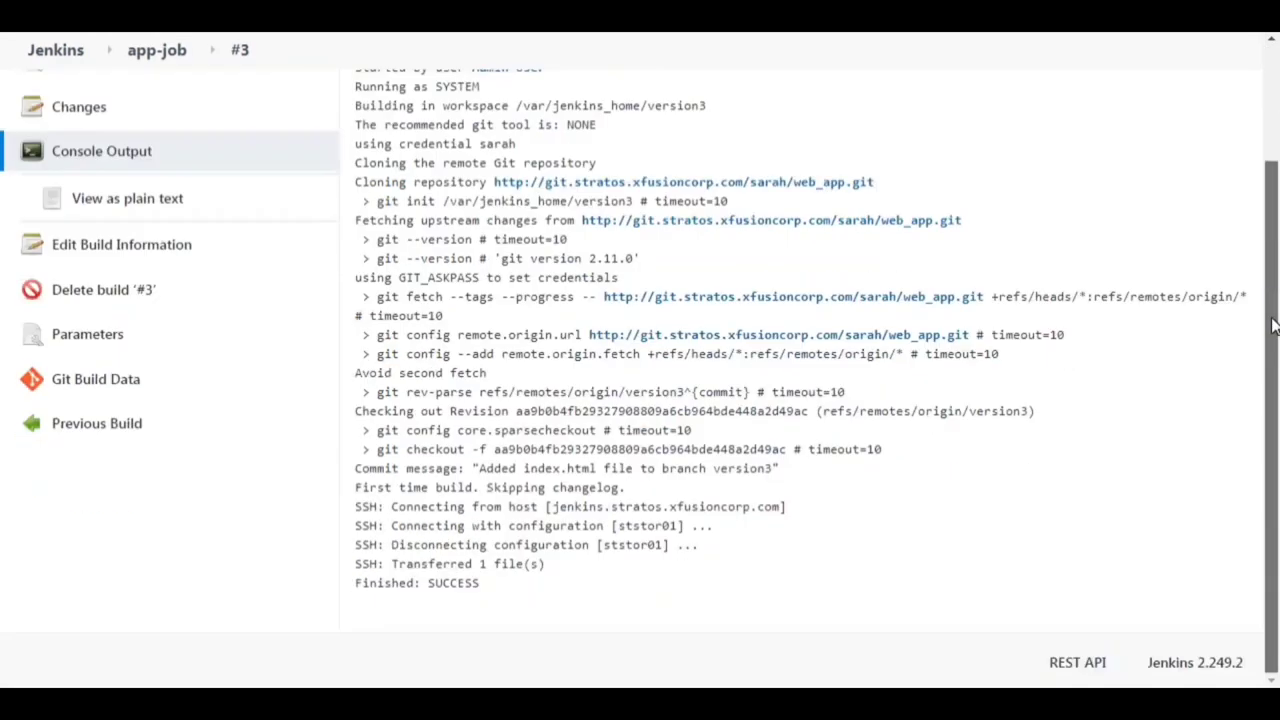
scroll(785, 330, "up", 3)
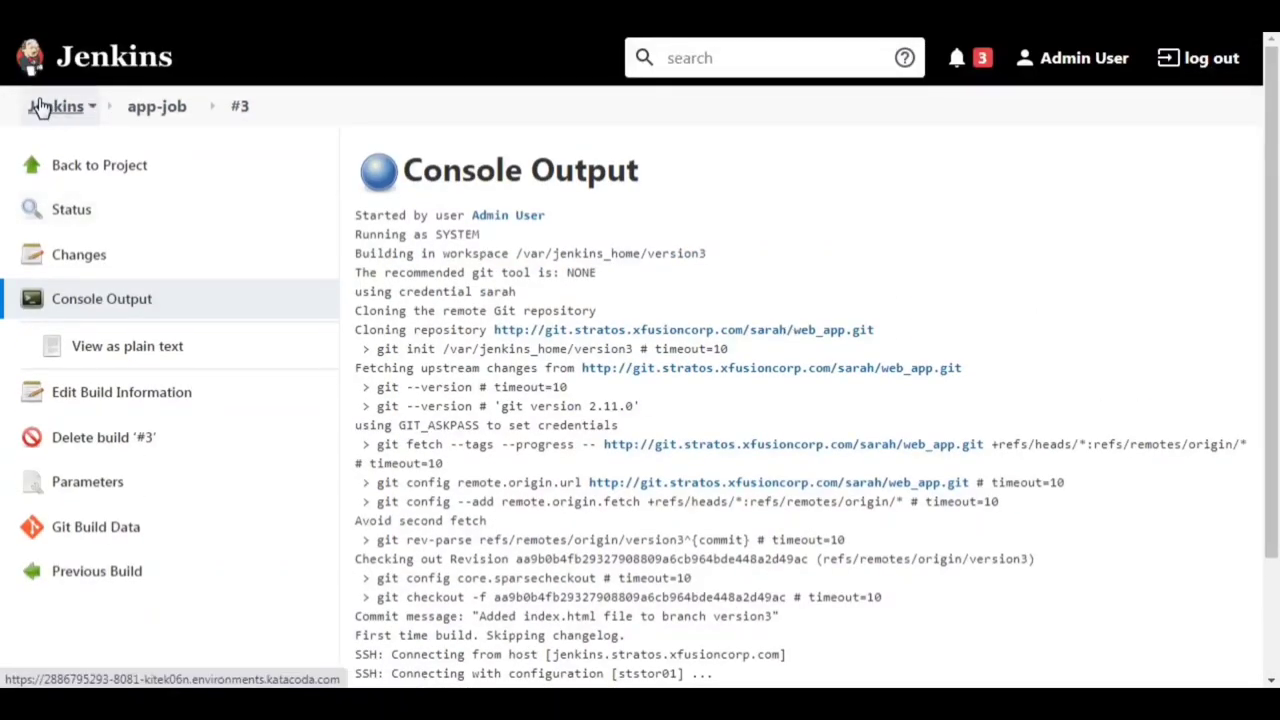
left_click(40, 106)
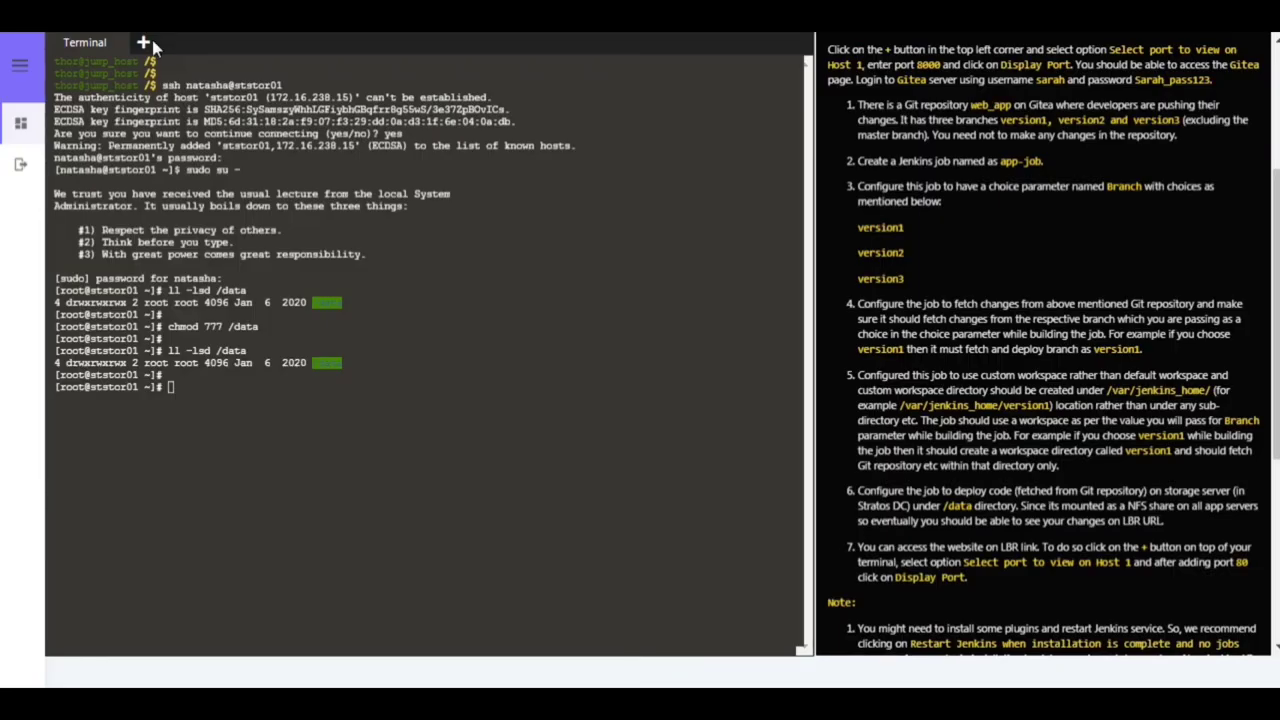
Step: Preview port 80 on Host 1 to confirm it reads 'This is app version 3'
left_click(153, 47)
left_click(204, 151)
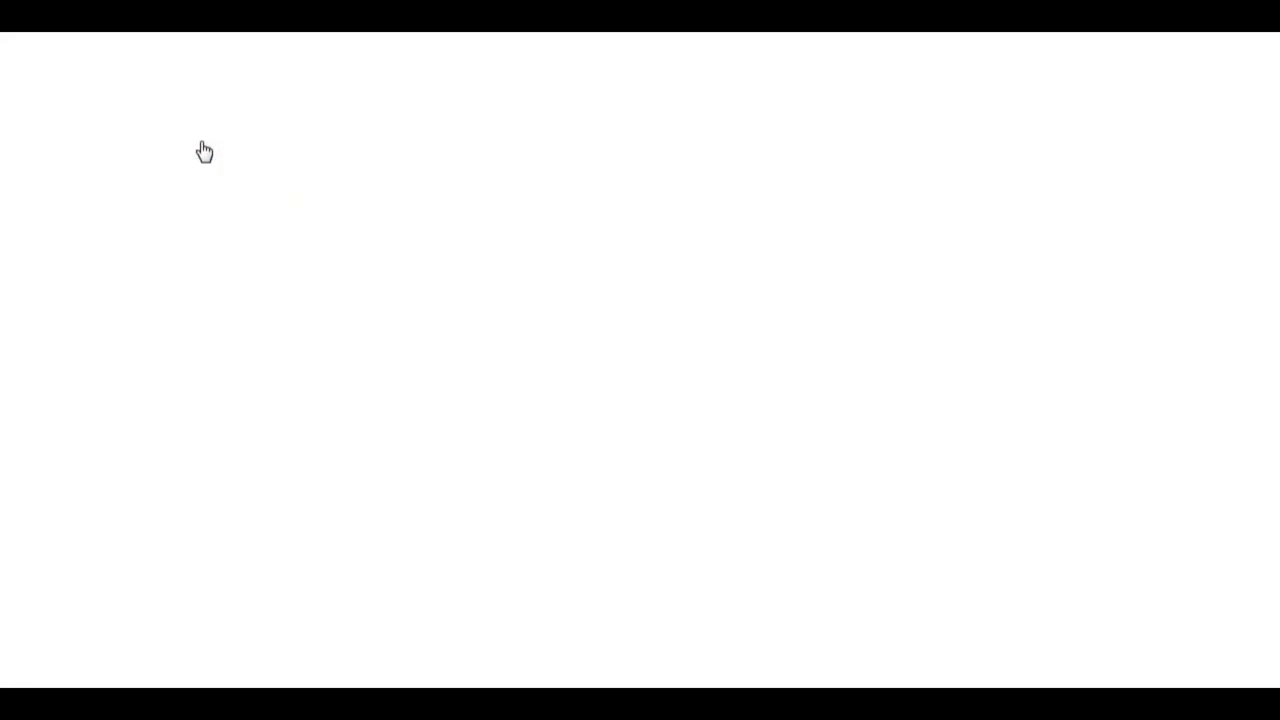
left_click(374, 194)
left_click(356, 270)
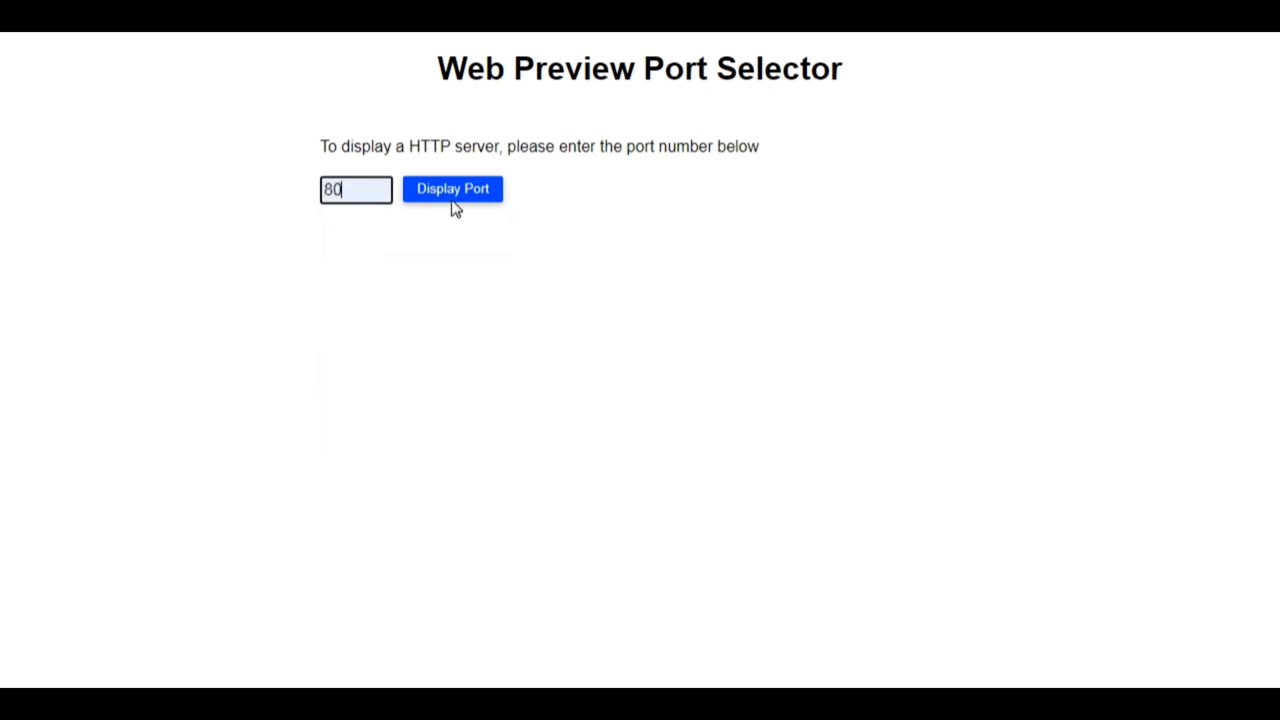
left_click(455, 195)
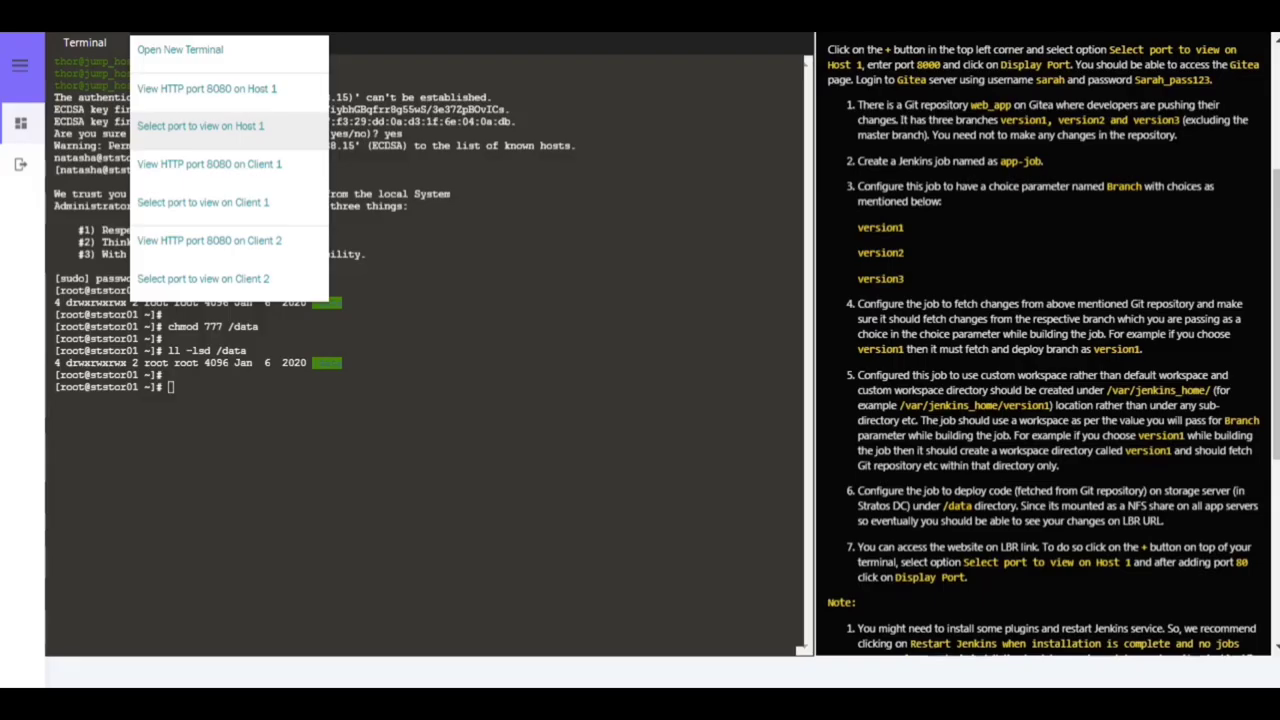
left_click(692, 320)
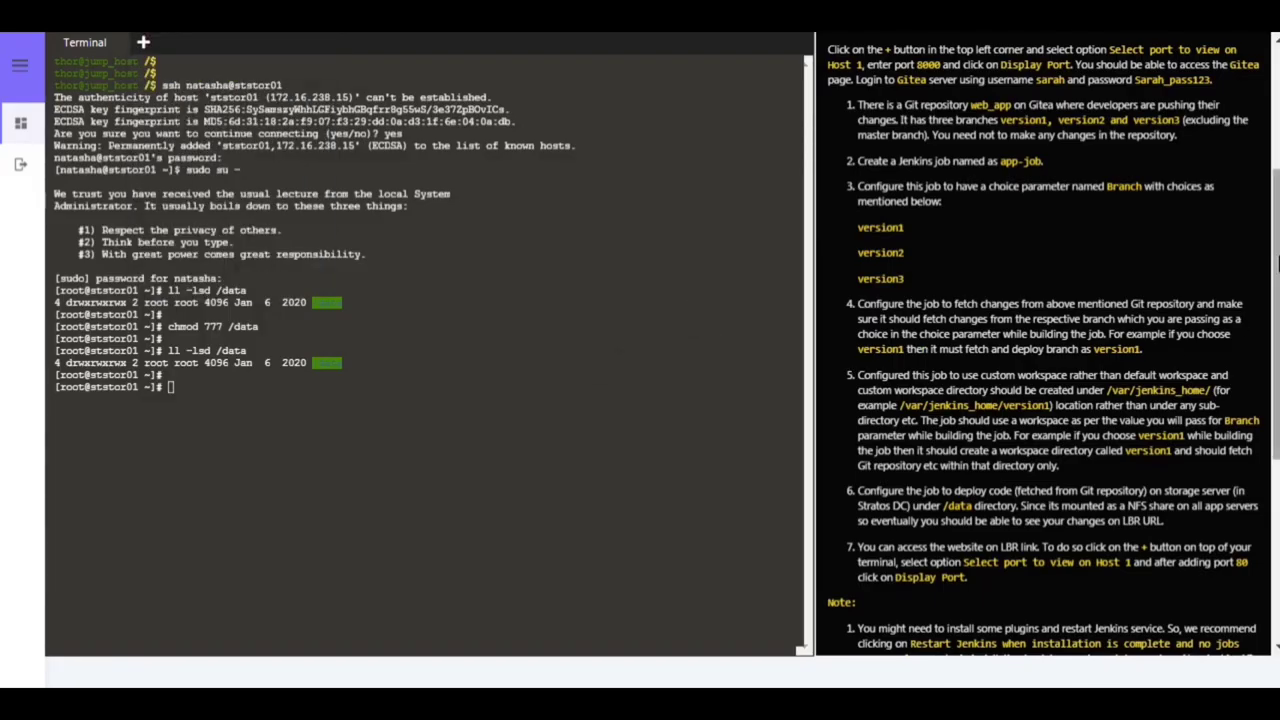
Step: List /data on ststor01 to verify that index.html was deployed
scroll(1175, 354, "down", 3)
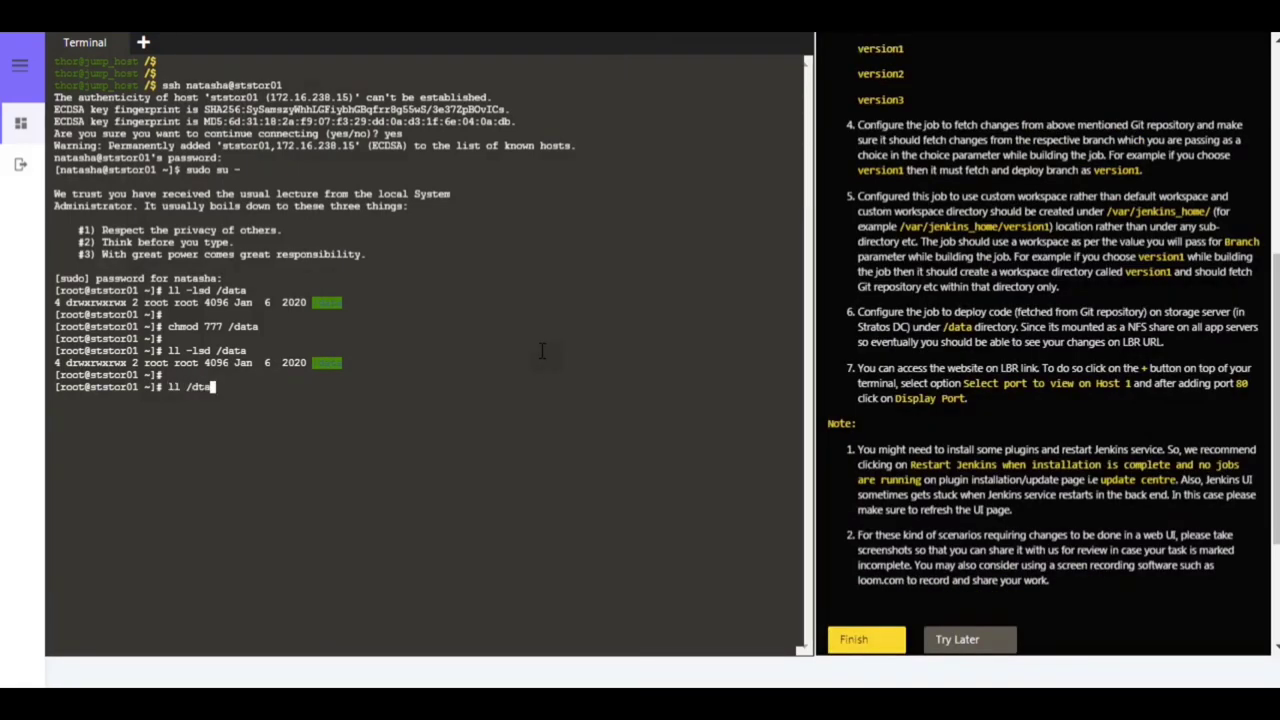
type("ata")
key("Return")
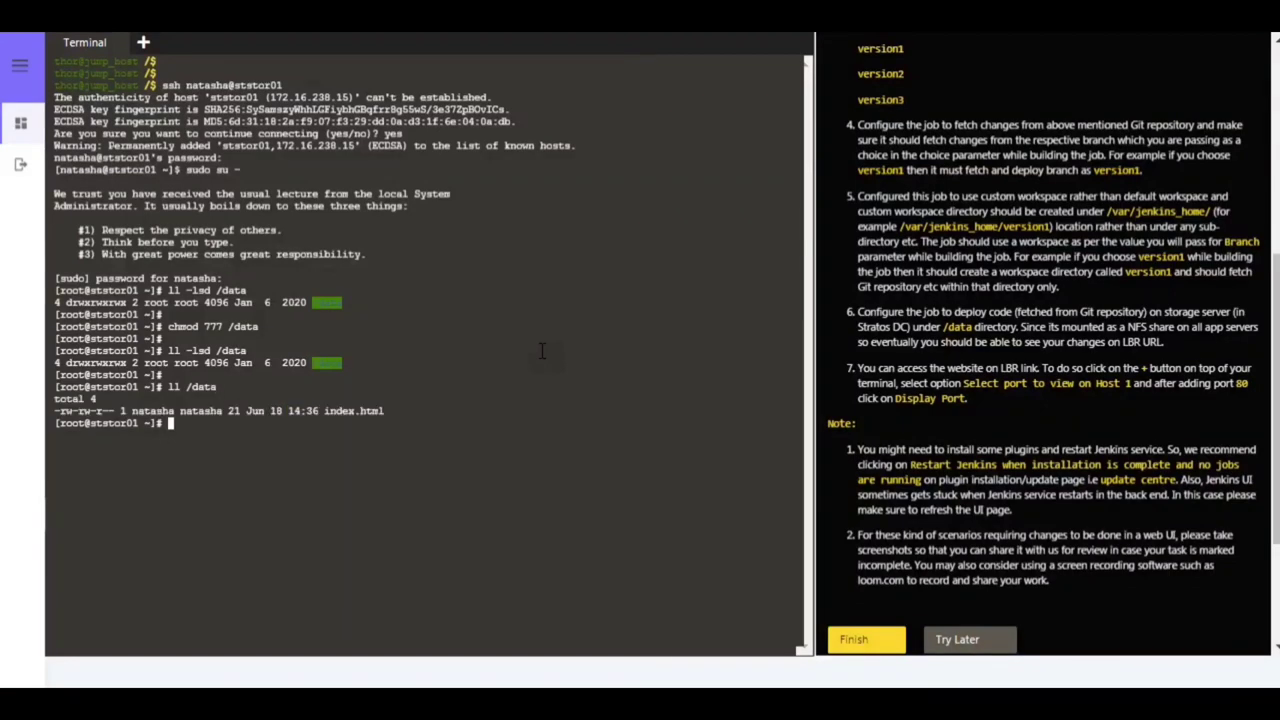
Step: Mark the lab task as finished and confirm it
left_click(866, 639)
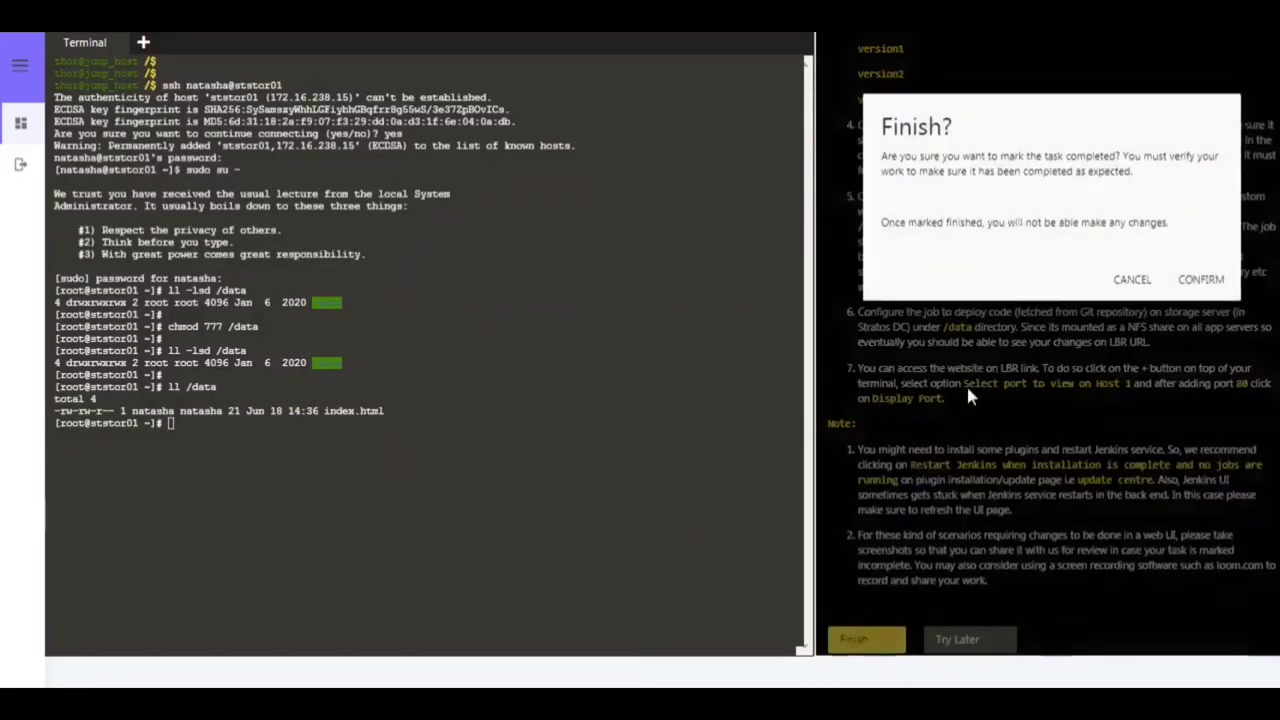
left_click(1187, 283)
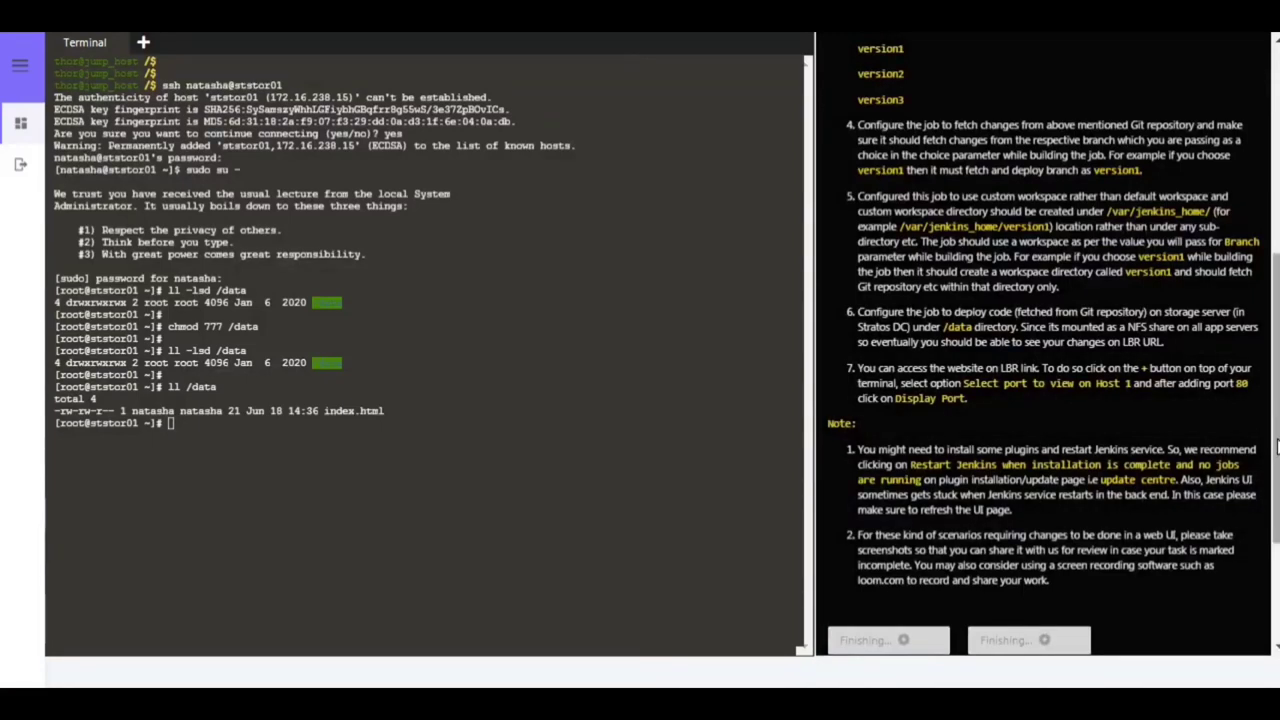
left_click_drag(1277, 447, 1277, 222)
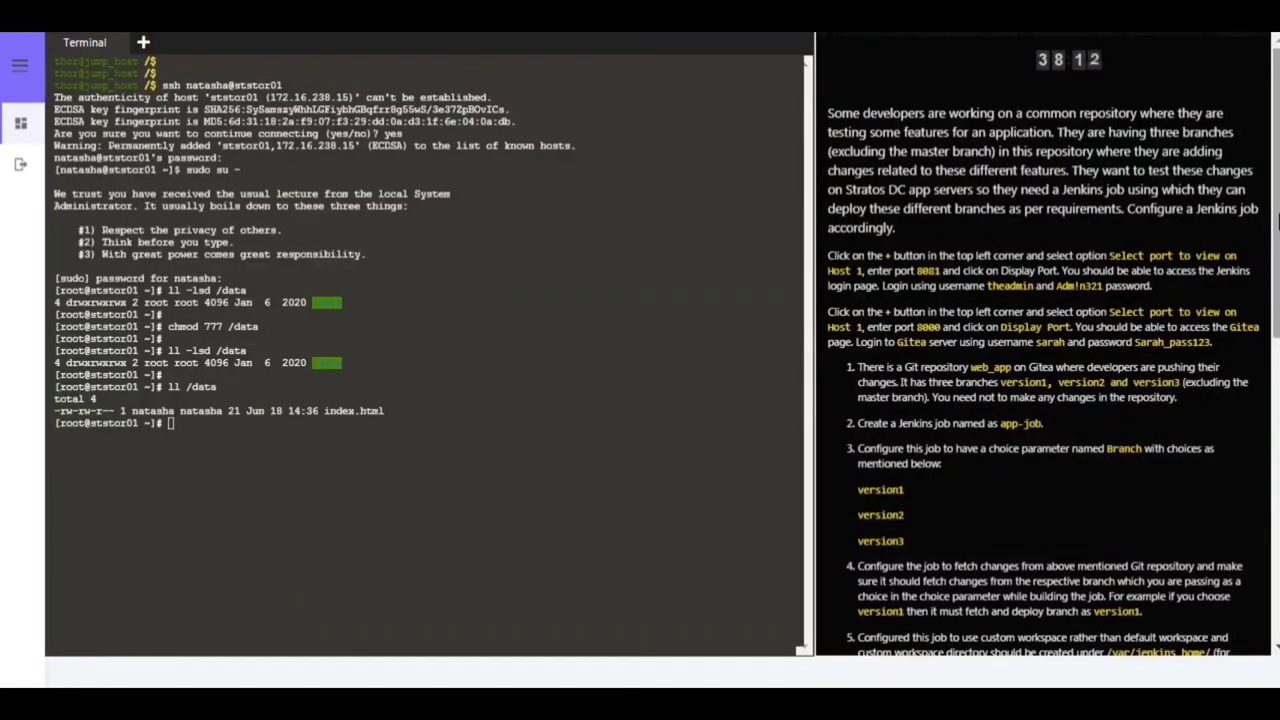
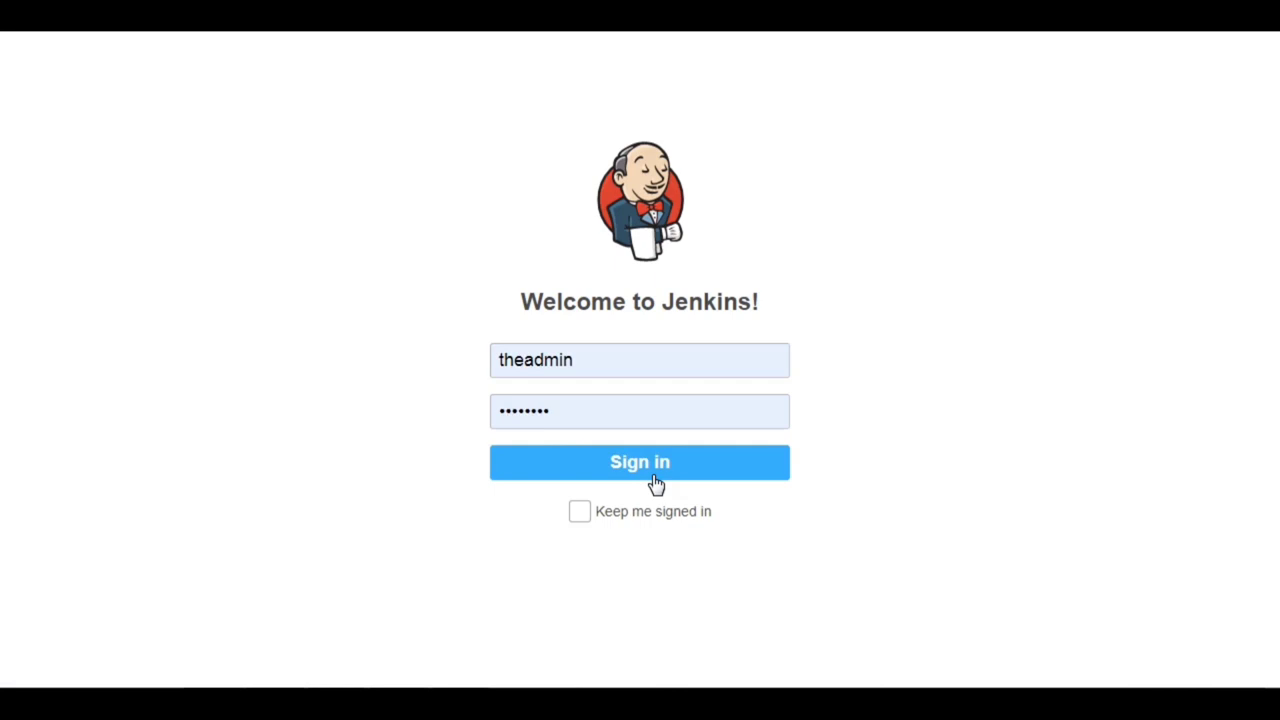
Step: Sign in to Jenkins and start a New Item, focusing its item name field
left_click(656, 466)
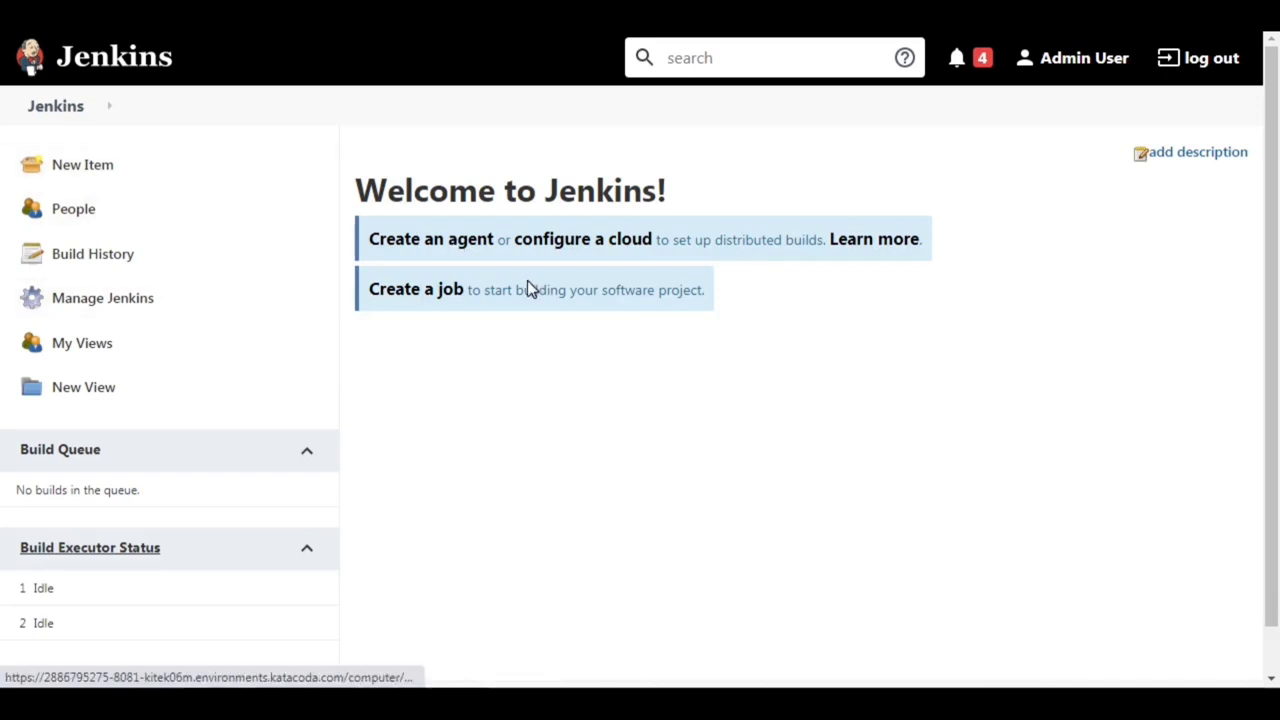
left_click(94, 170)
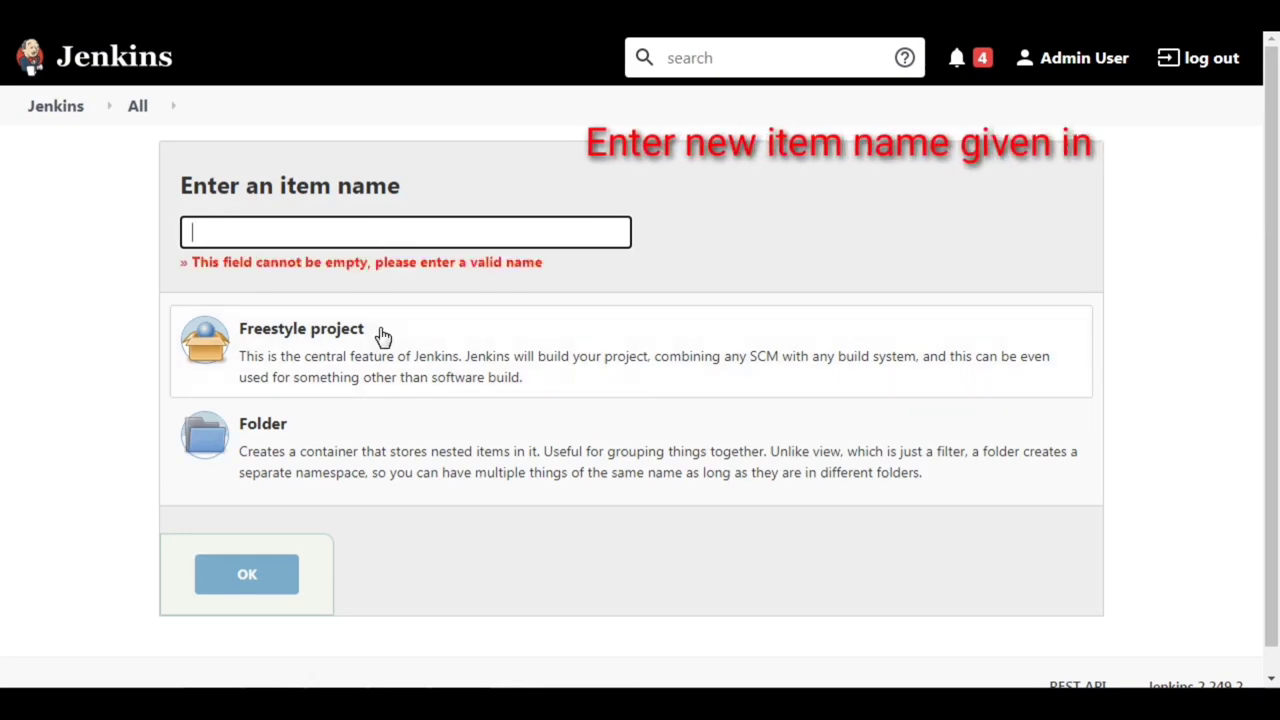
left_click(395, 237)
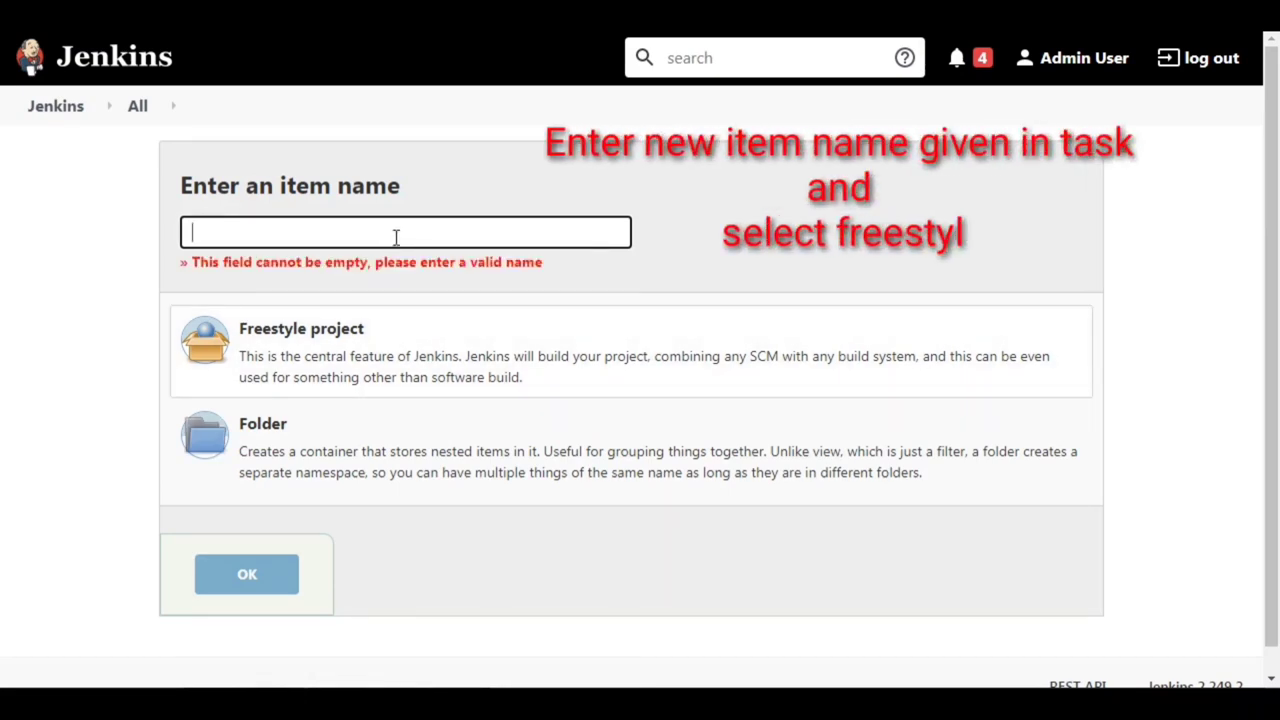
right_click(395, 237)
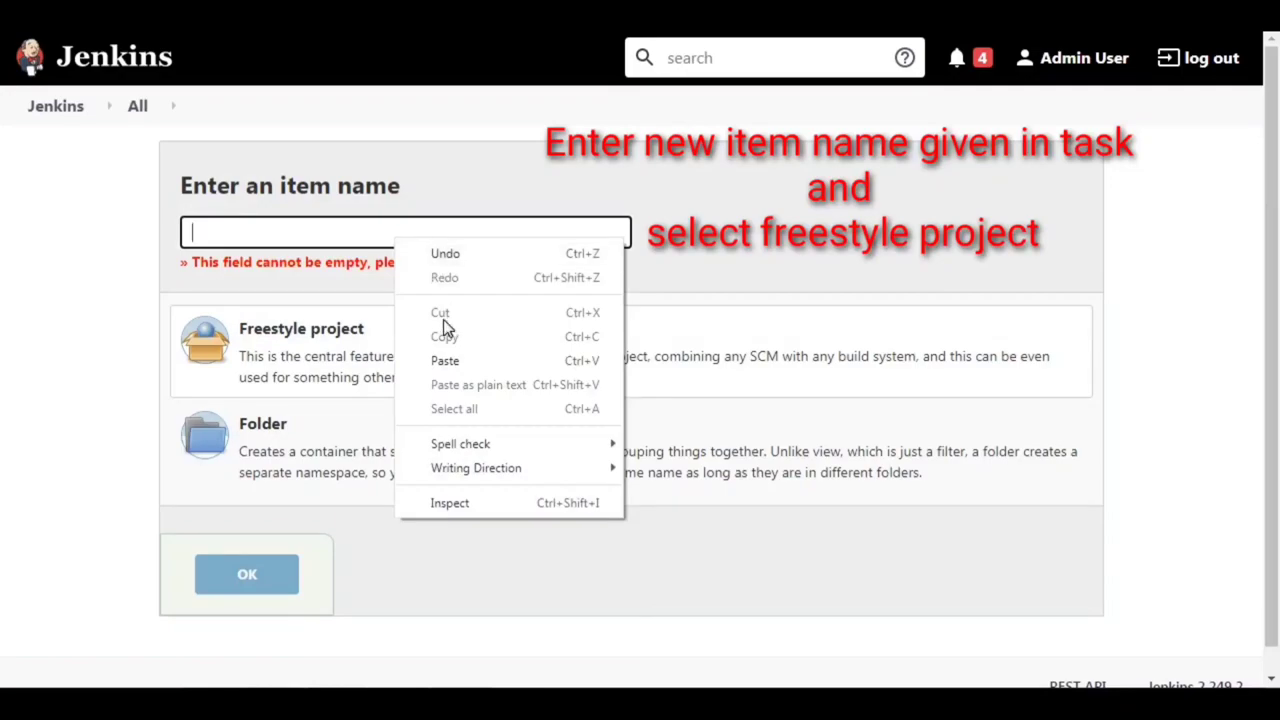
left_click(446, 358)
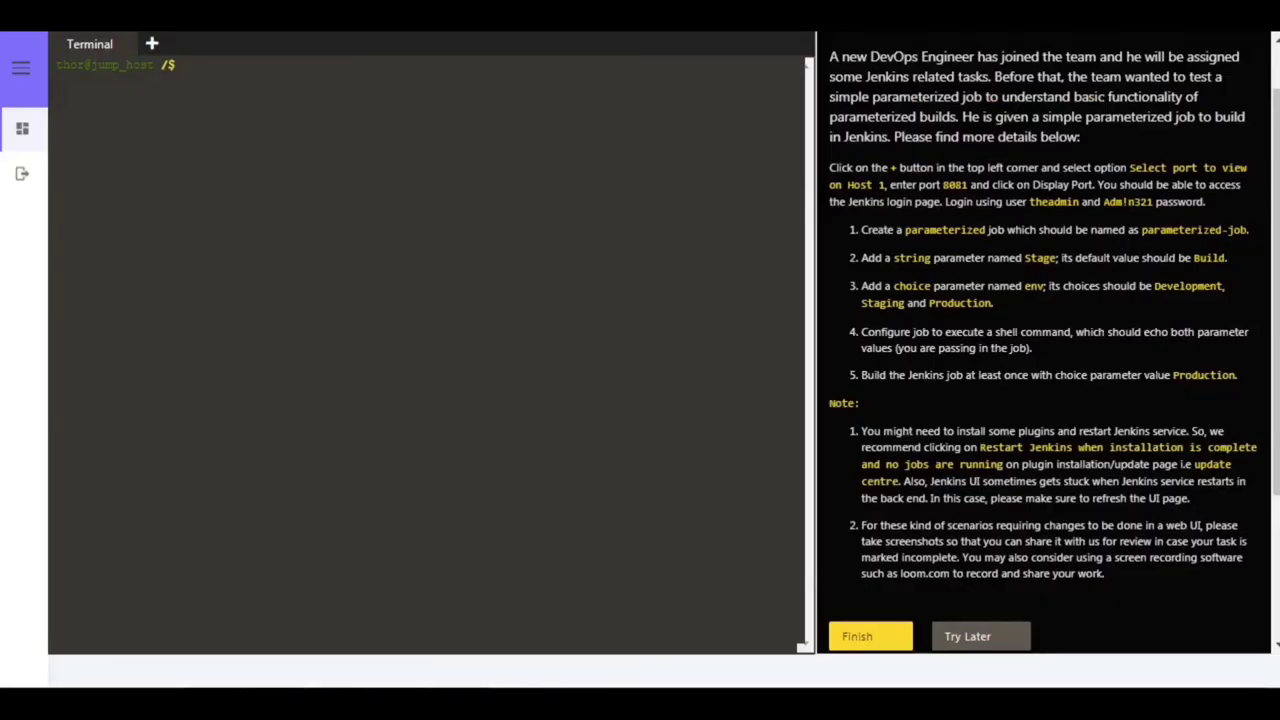
Step: Copy the job name 'parameterized-job' from the lab task description
left_click_drag(1240, 230, 1204, 230)
left_click(1190, 230)
left_click(1149, 247)
left_click_drag(1142, 230, 1240, 230)
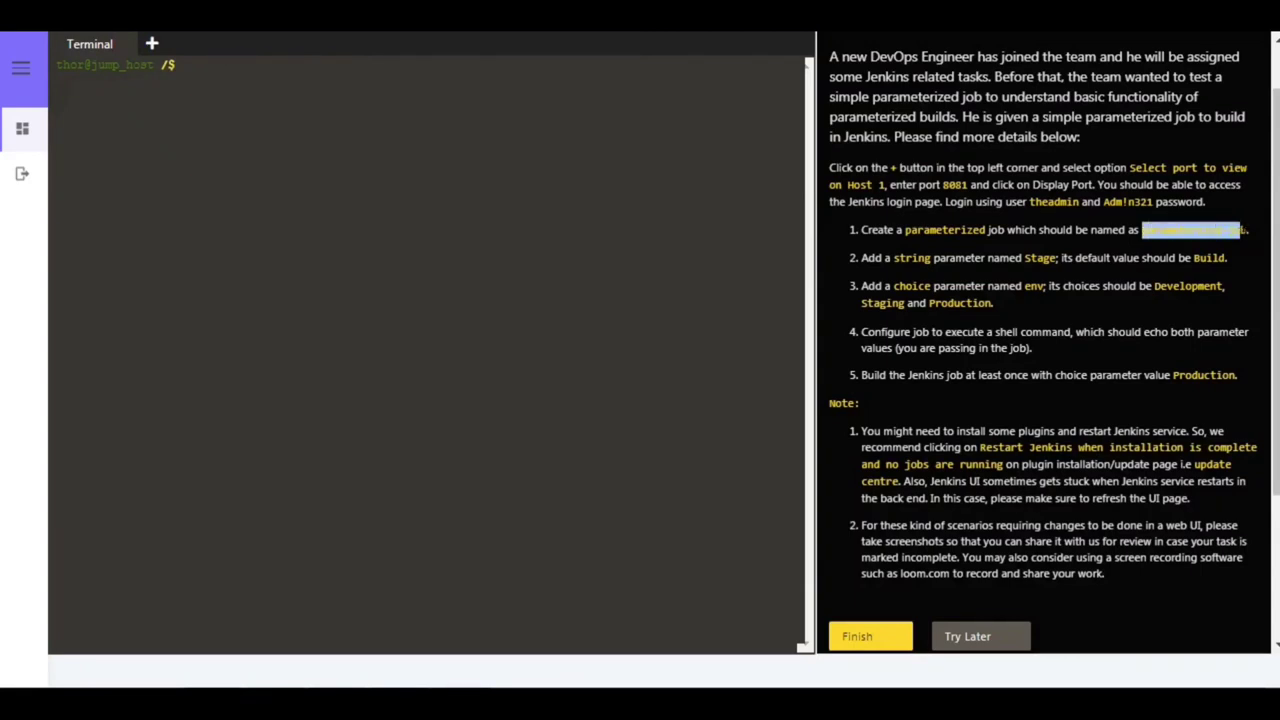
right_click(1240, 230)
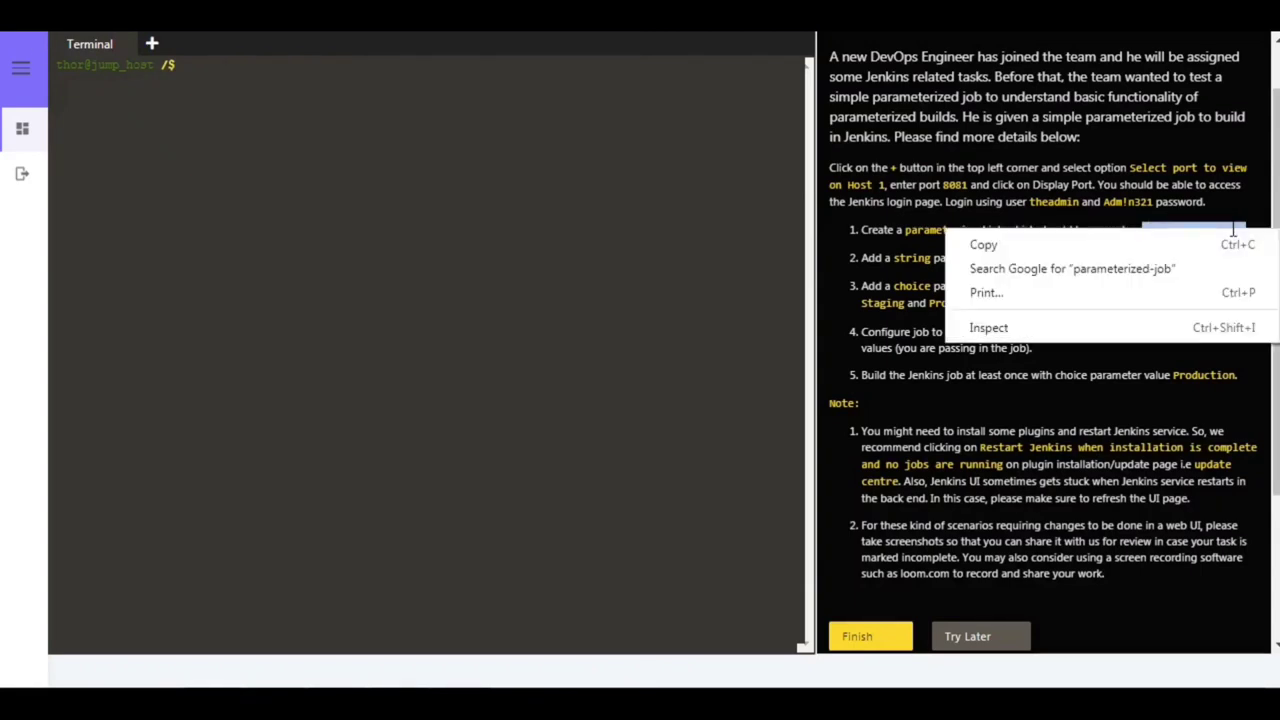
left_click(1171, 247)
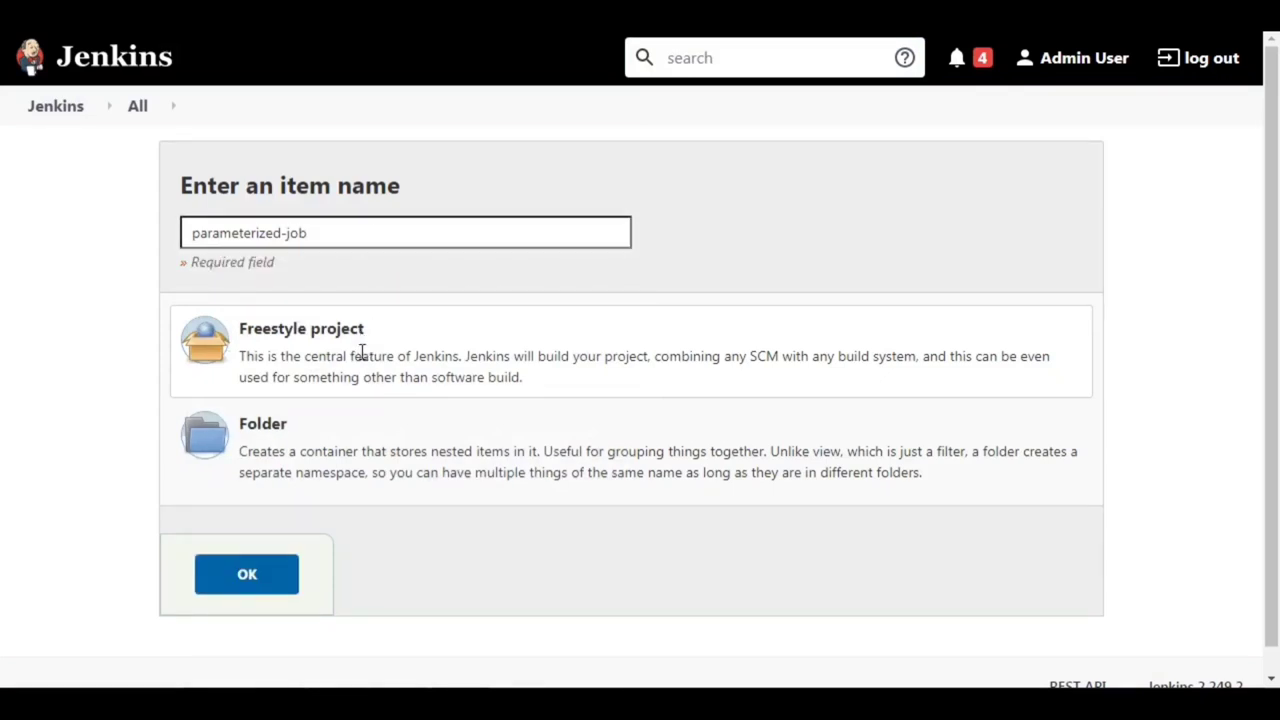
Step: Create the job and paste 'parameterized-job' as its description
left_click(270, 577)
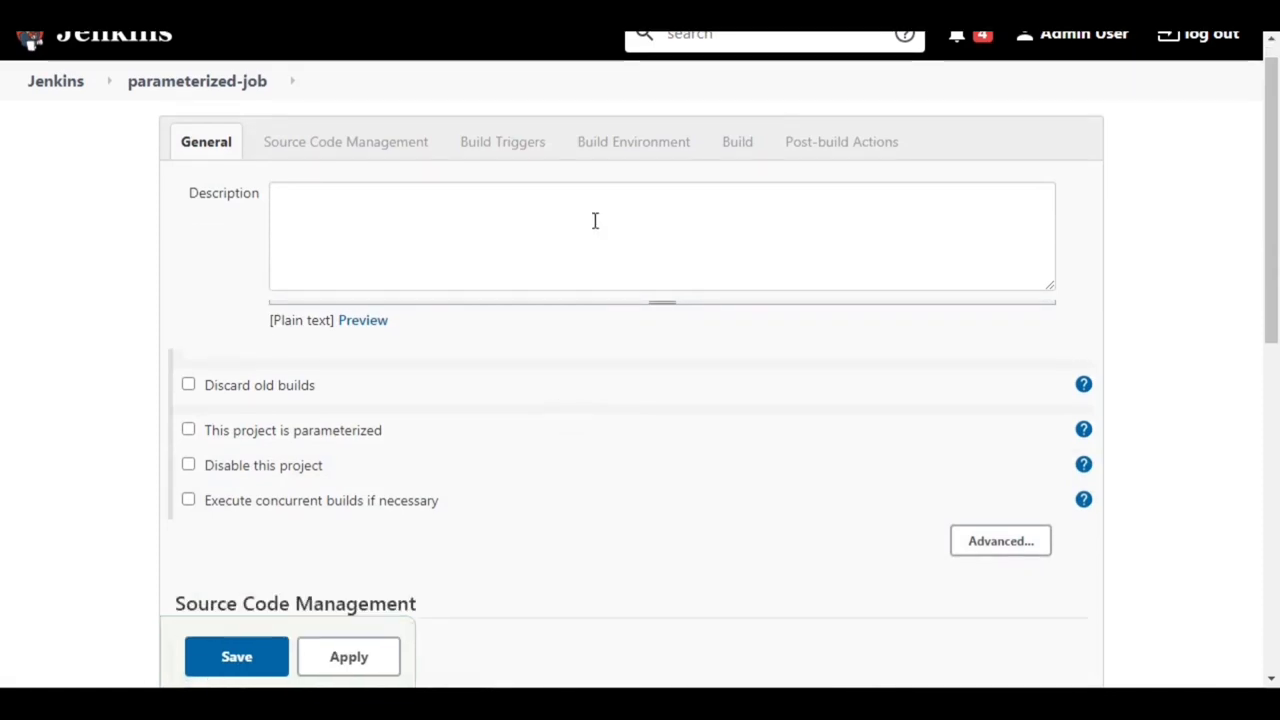
left_click(585, 218)
key("ctrl+v")
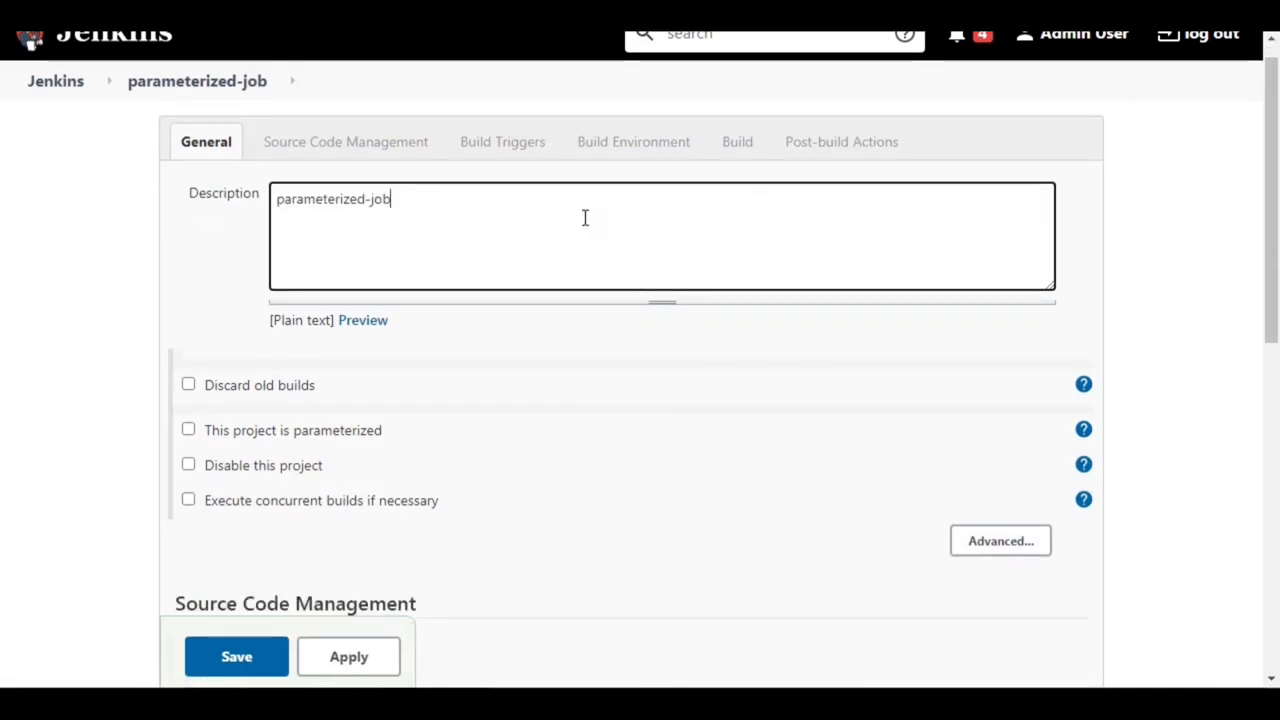
left_click(303, 532)
scroll(303, 532, "down", 1)
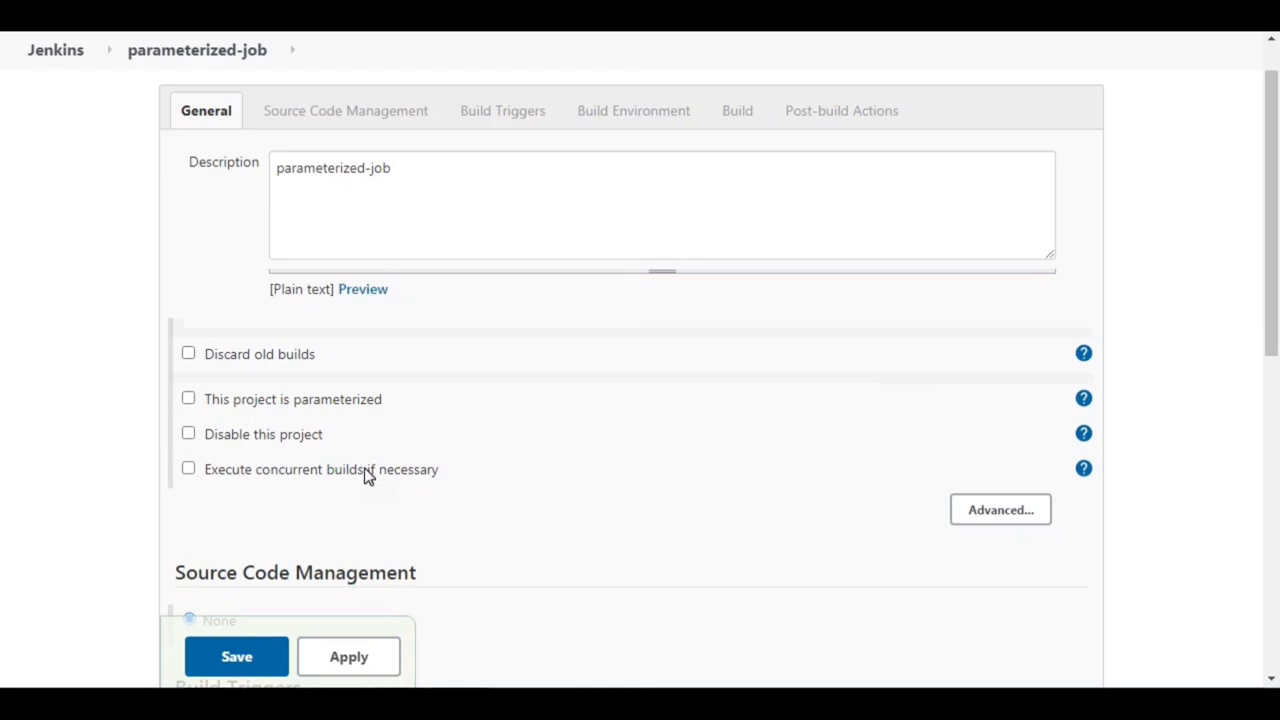
Step: Mark the project as parameterized and add a String Parameter
left_click(189, 399)
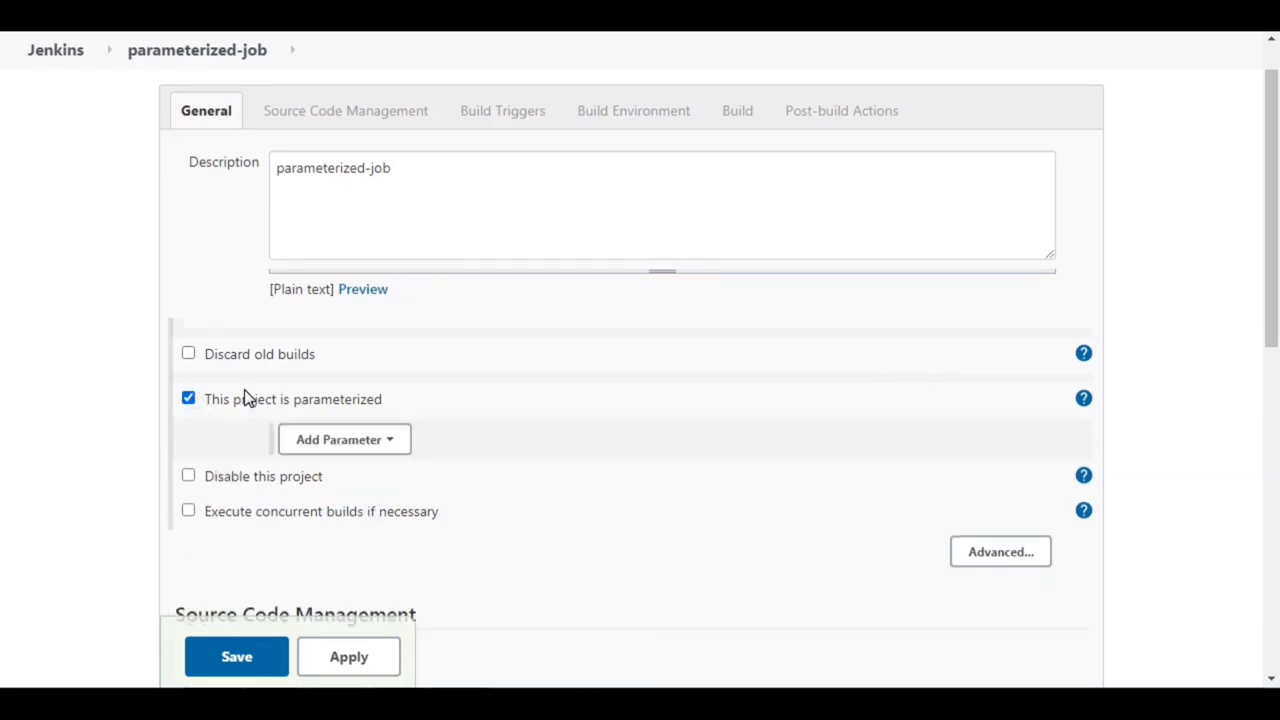
left_click(390, 448)
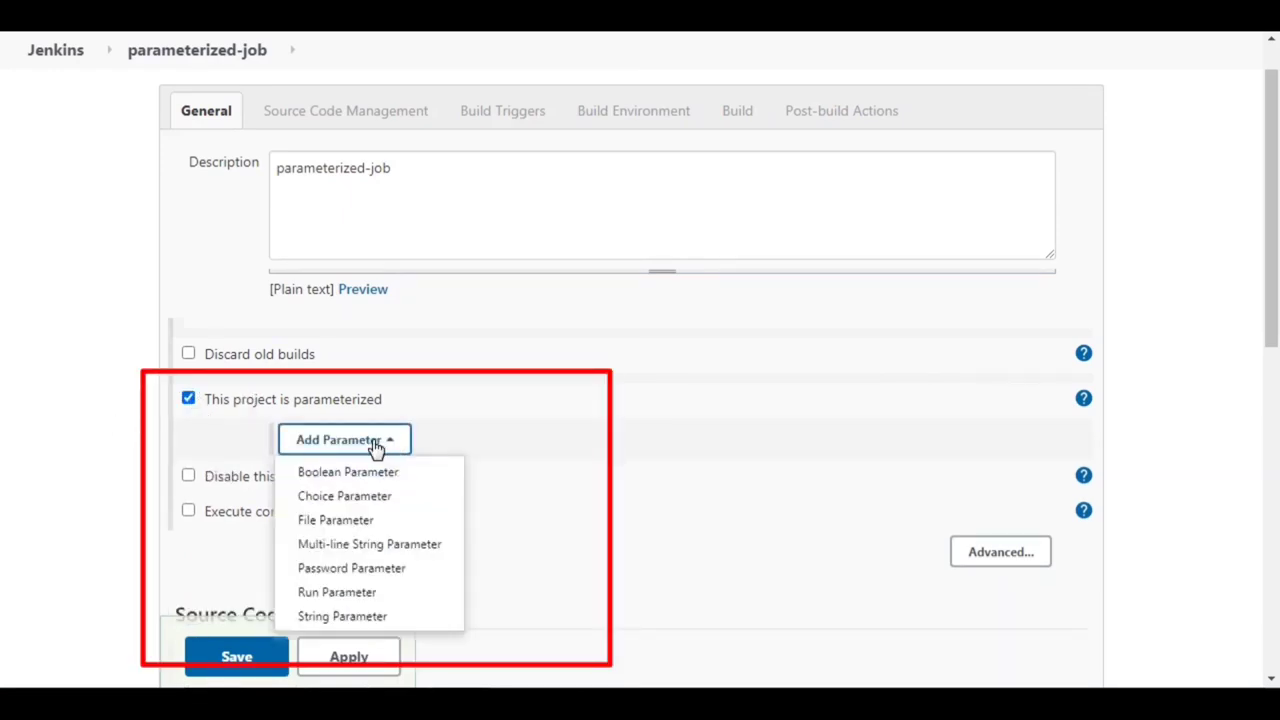
left_click(375, 448)
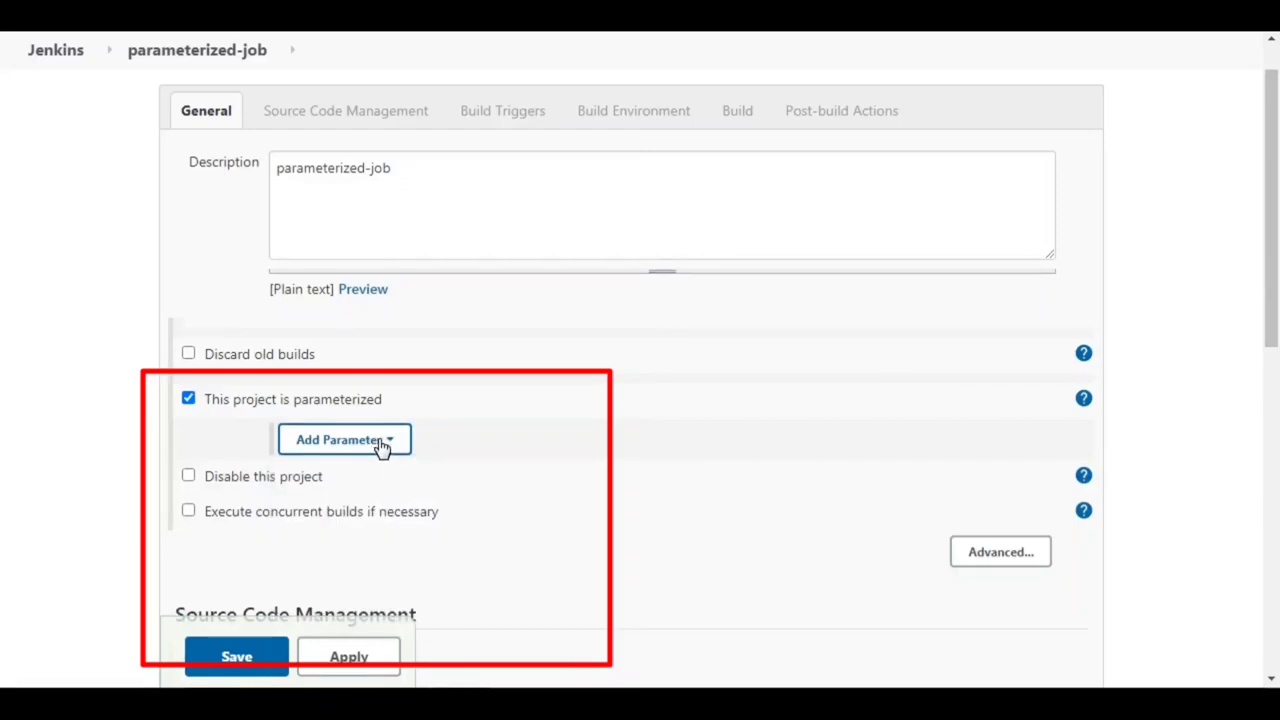
left_click(380, 448)
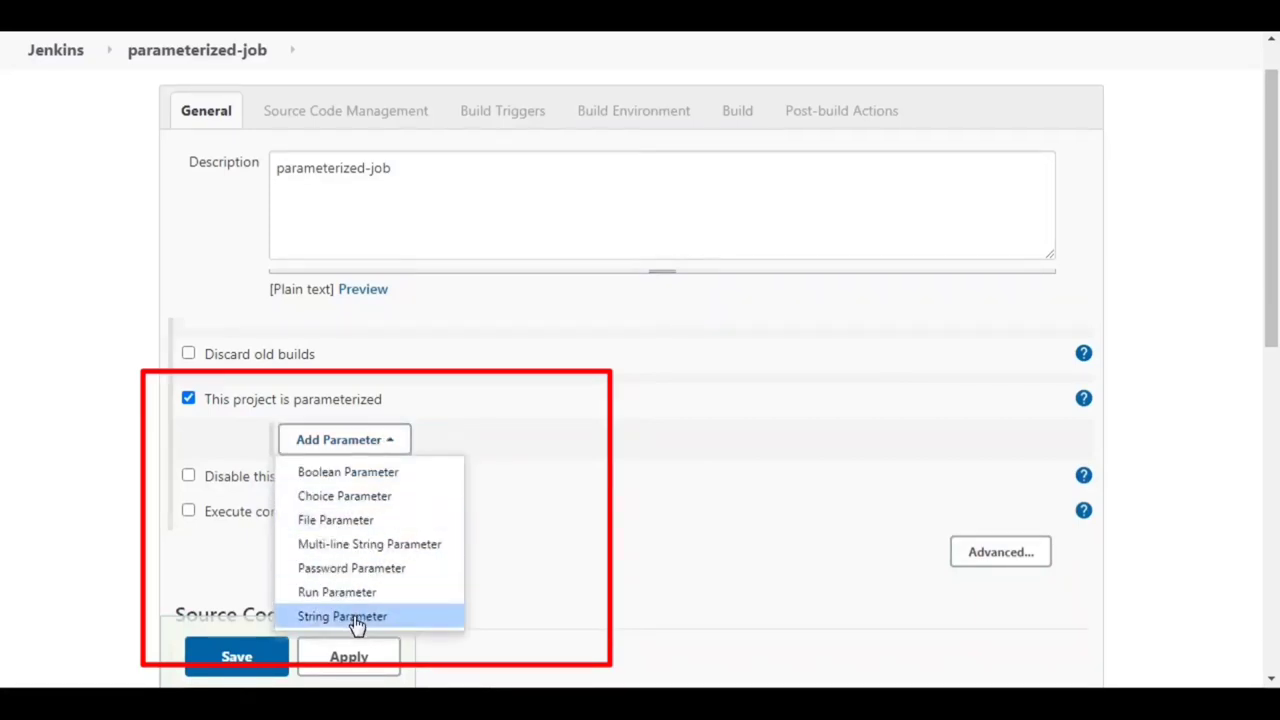
left_click(352, 617)
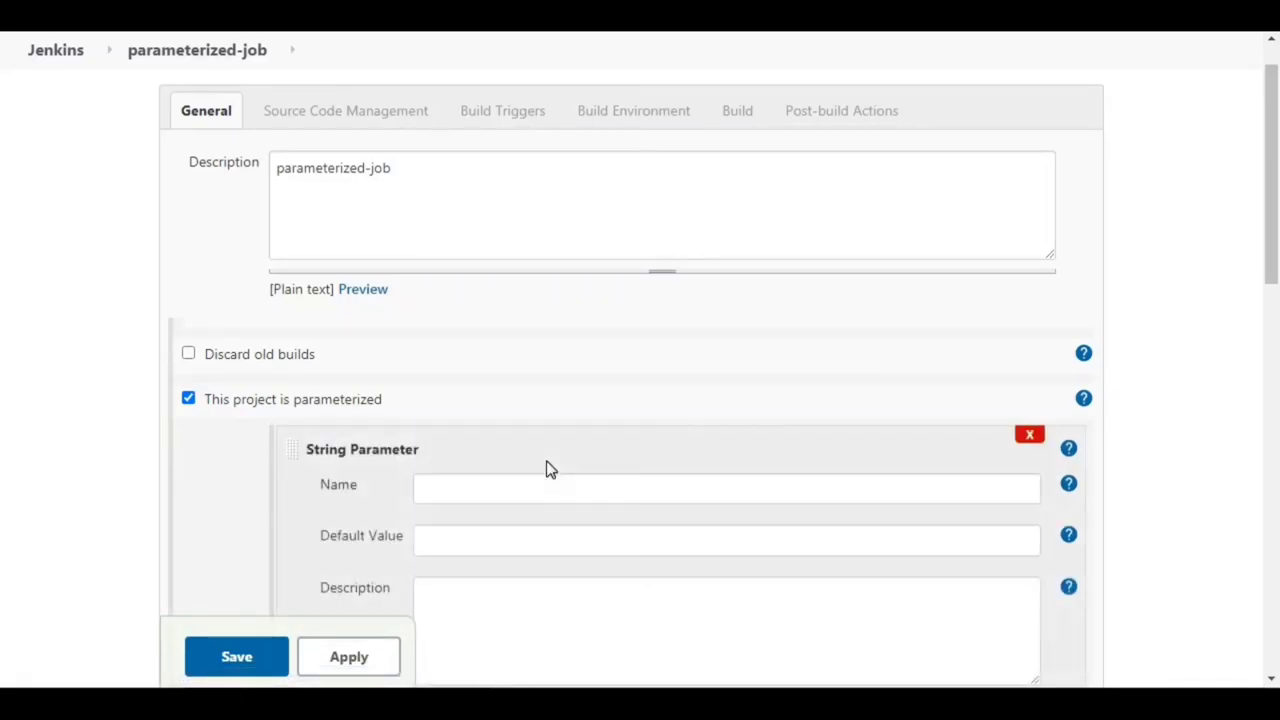
scroll(740, 360, "down", 2)
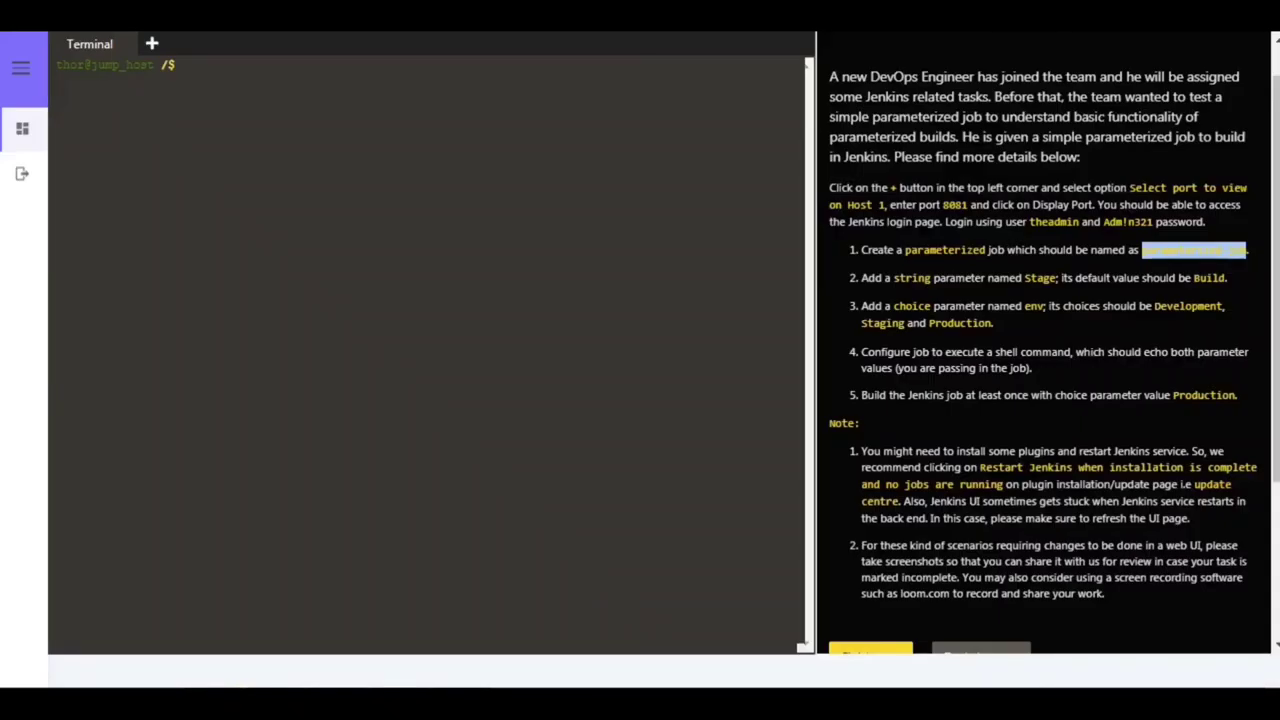
Step: Name the string parameter 'Stage', copied from the task text
left_click_drag(1024, 278, 1055, 278)
right_click(1053, 278)
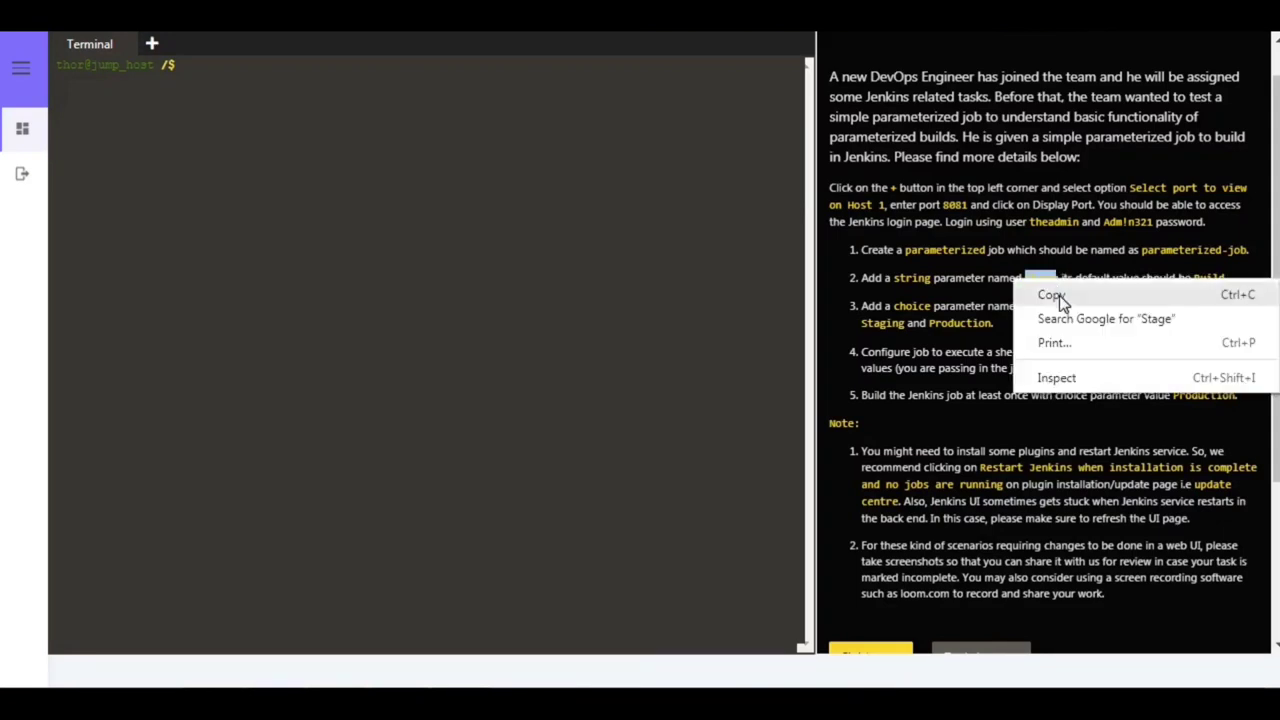
left_click(1055, 297)
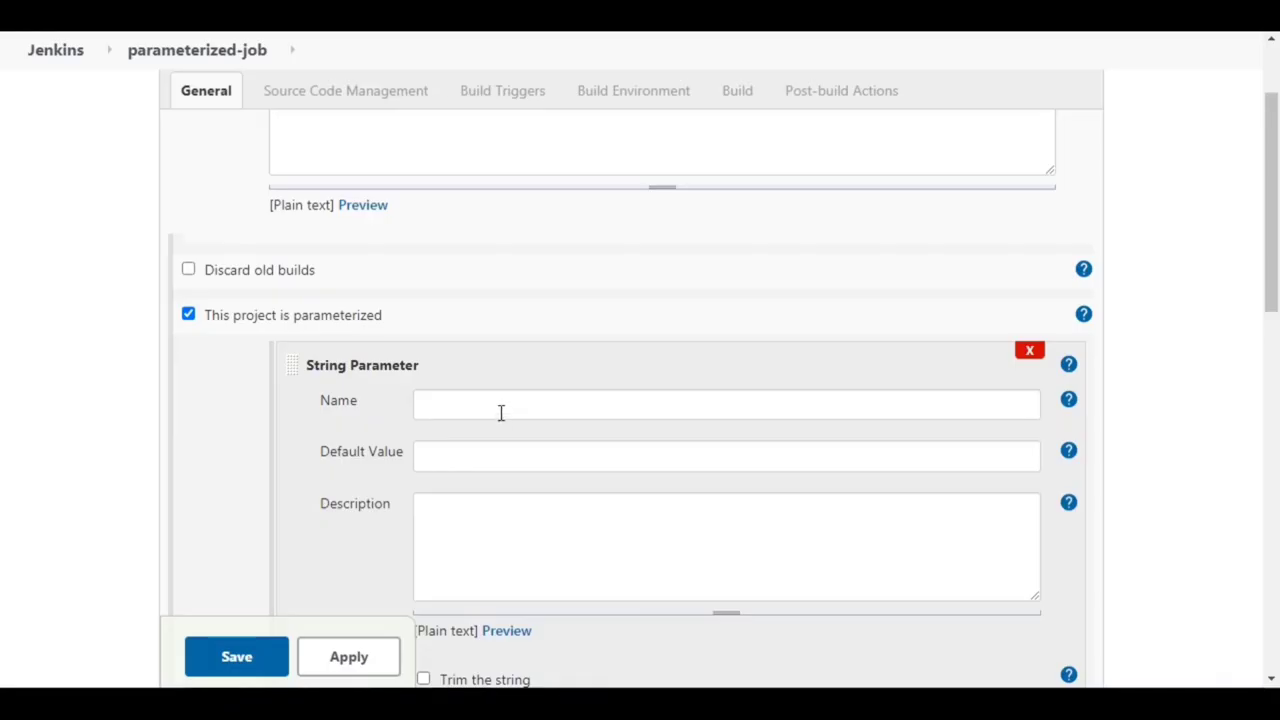
left_click(501, 411)
key("ctrl+v")
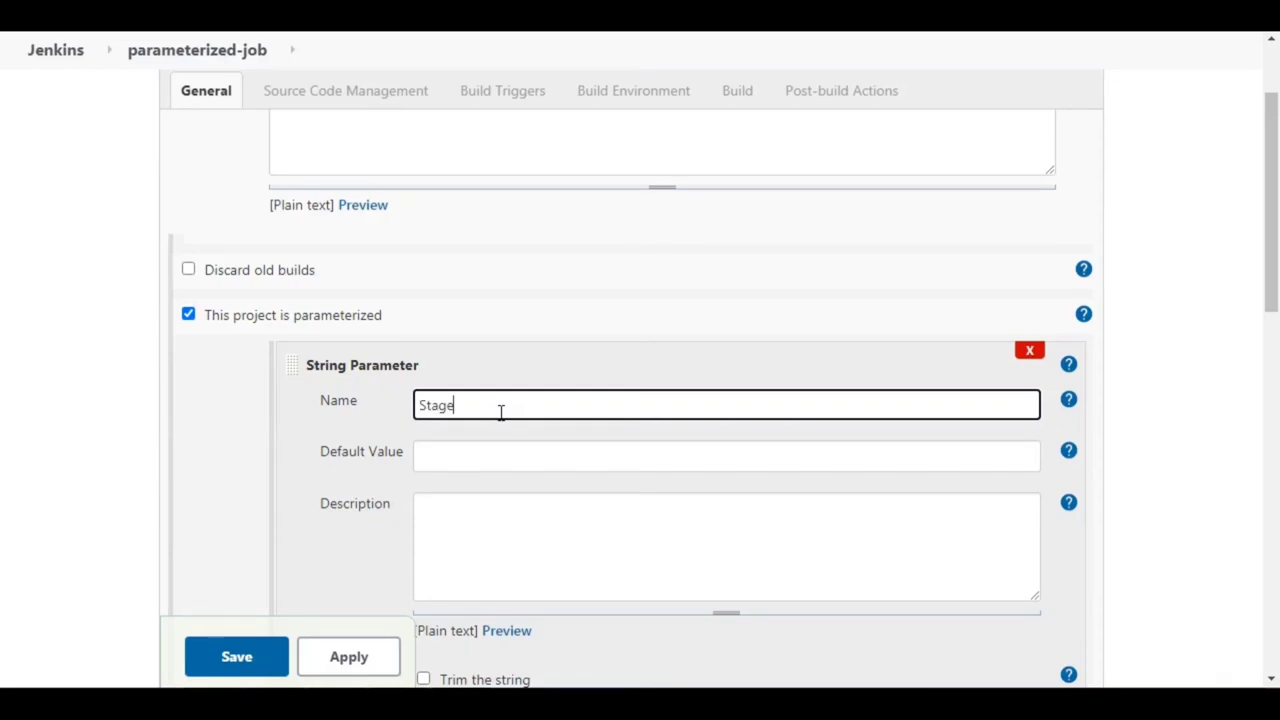
Step: Set the Stage parameter's default value to 'Build', copied from the task text
left_click(498, 449)
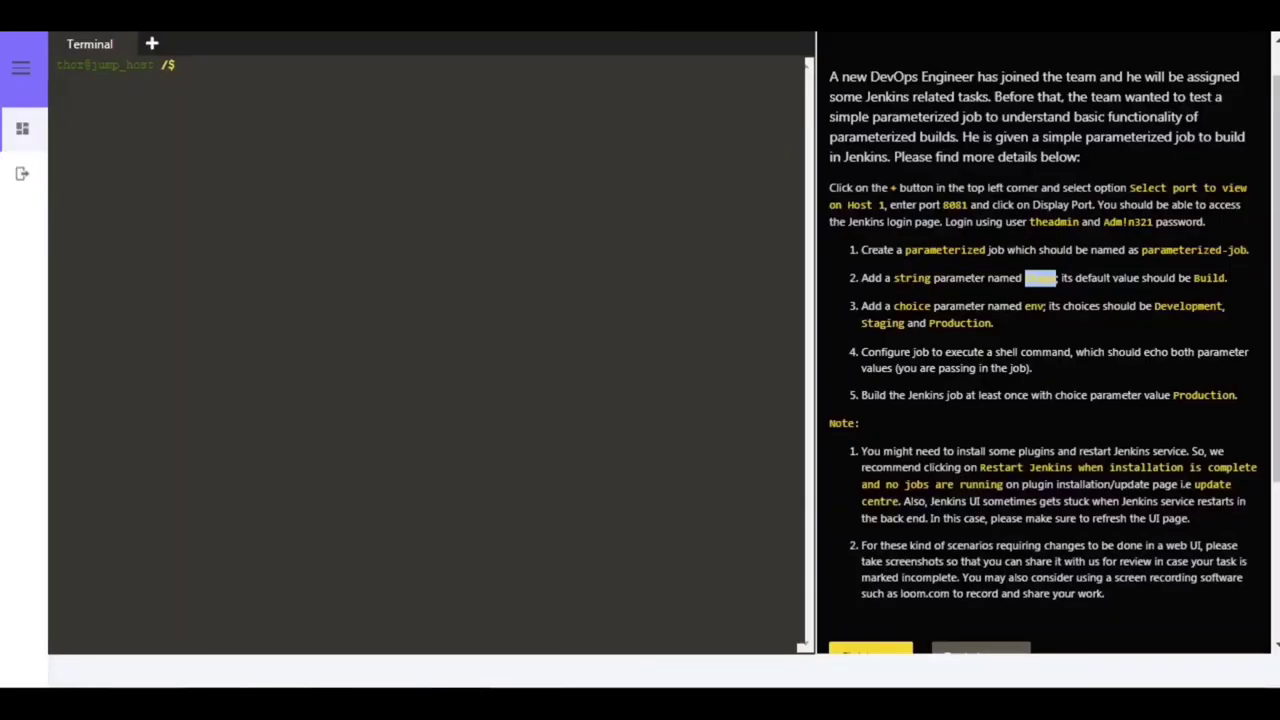
left_click(1040, 240)
left_click_drag(1194, 278, 1223, 278)
right_click(1210, 279)
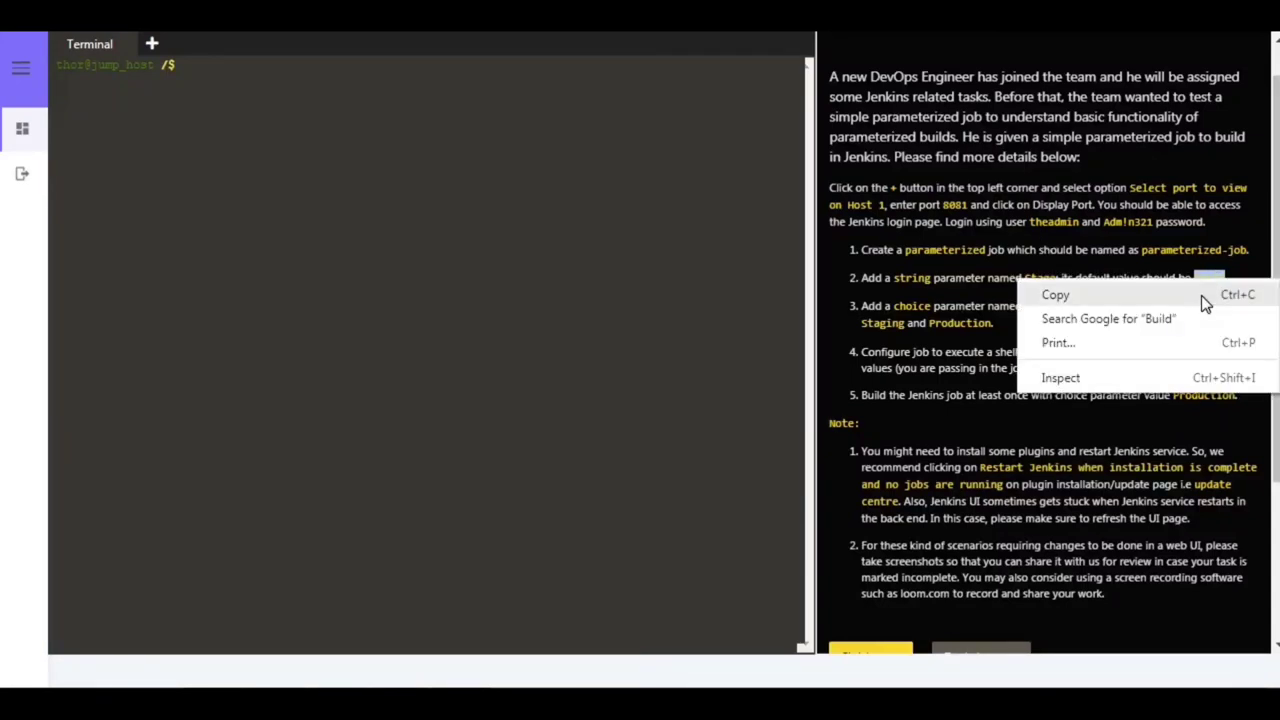
left_click(1201, 293)
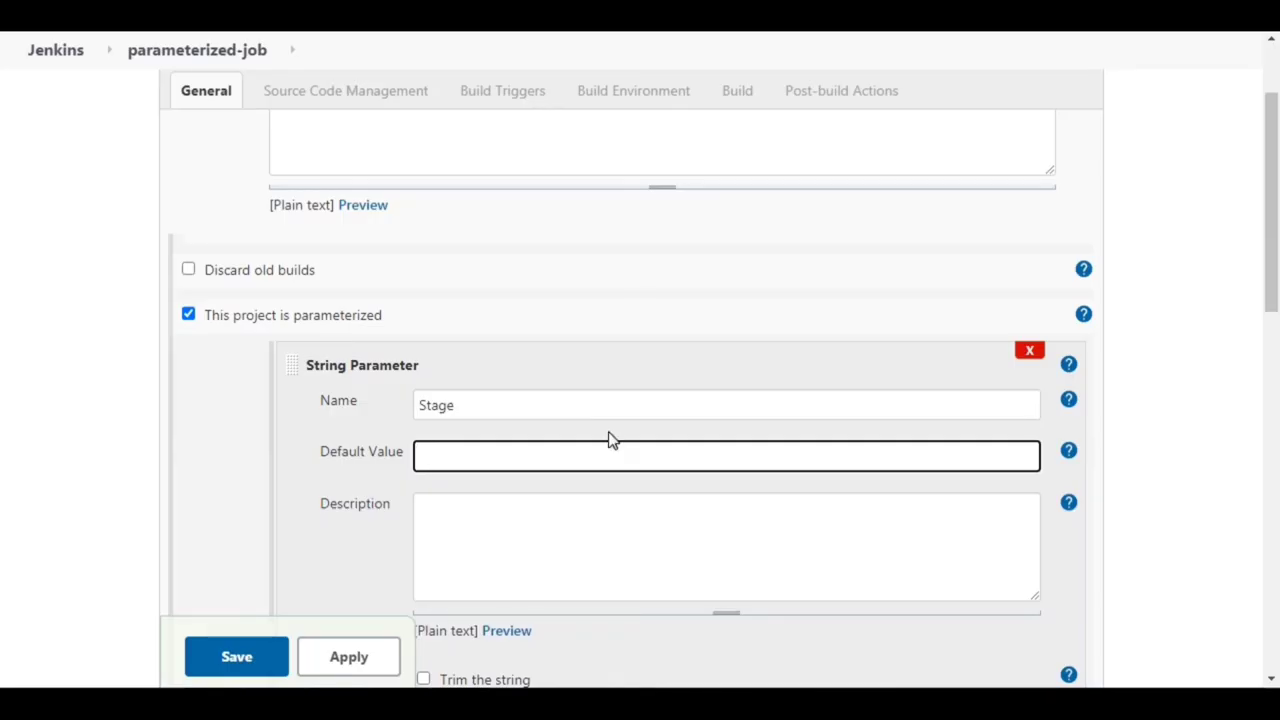
key("ctrl+v")
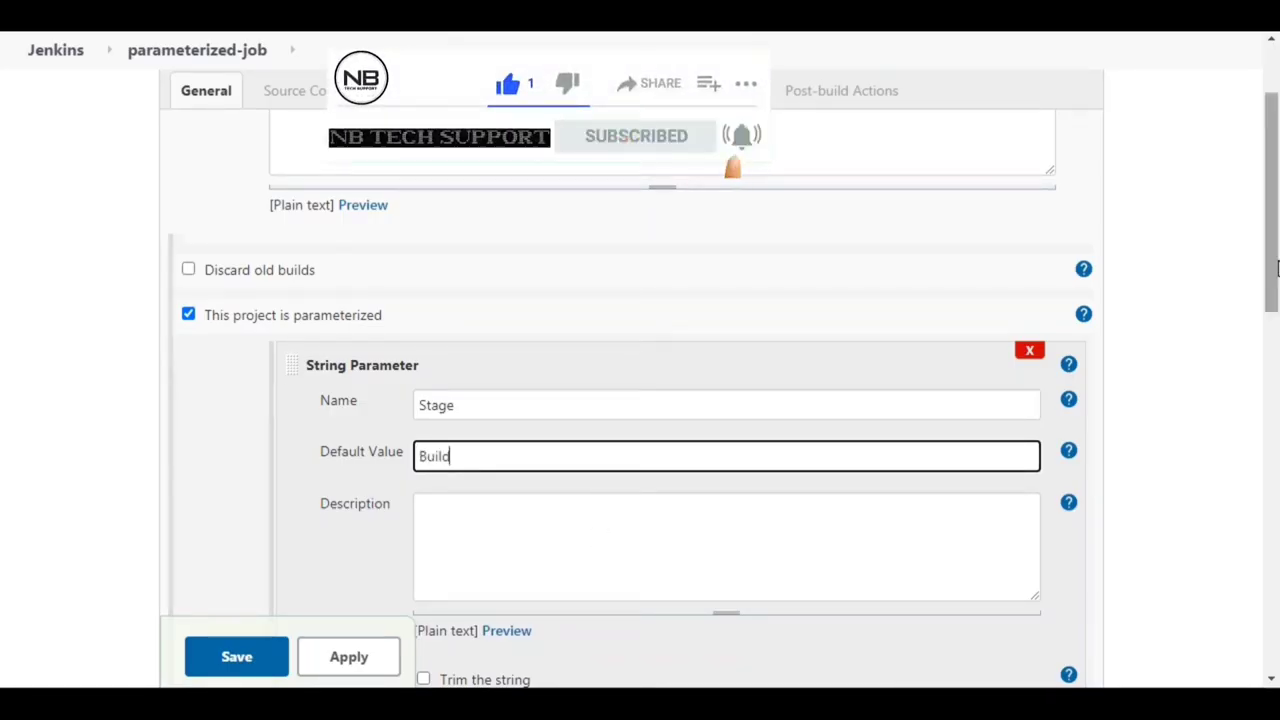
left_click_drag(1272, 271, 1274, 331)
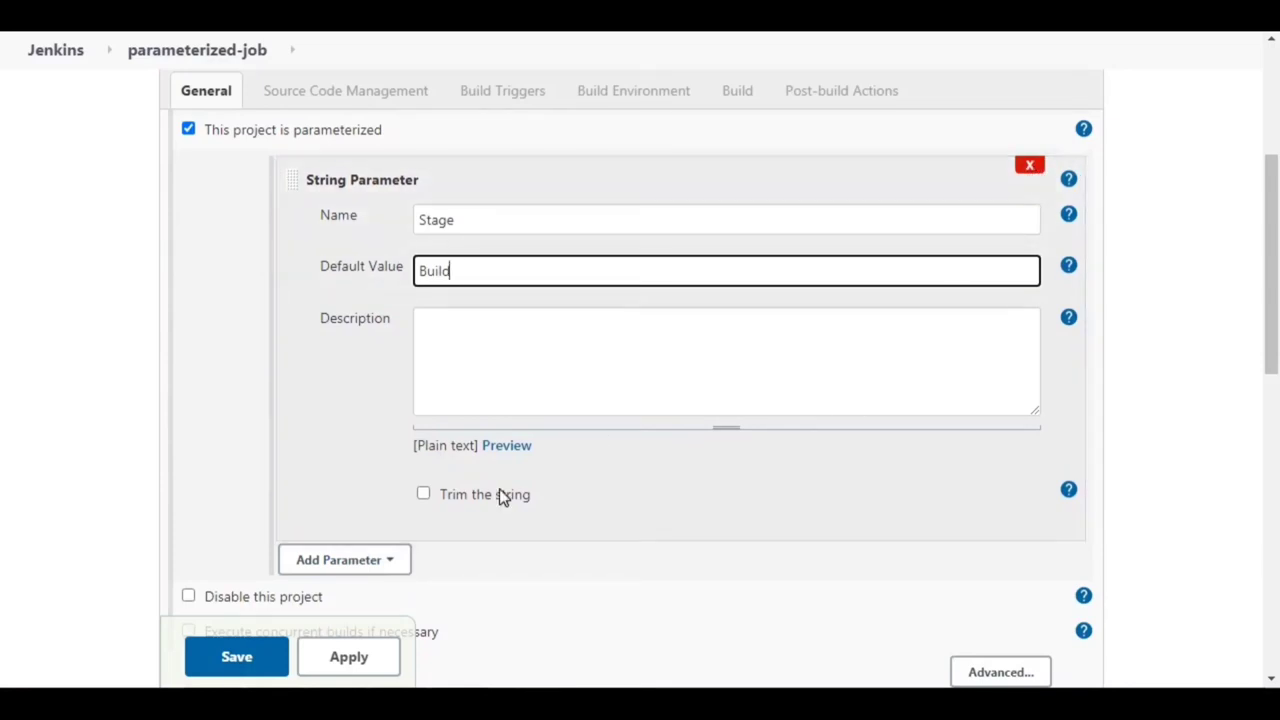
left_click_drag(1275, 284, 1276, 305)
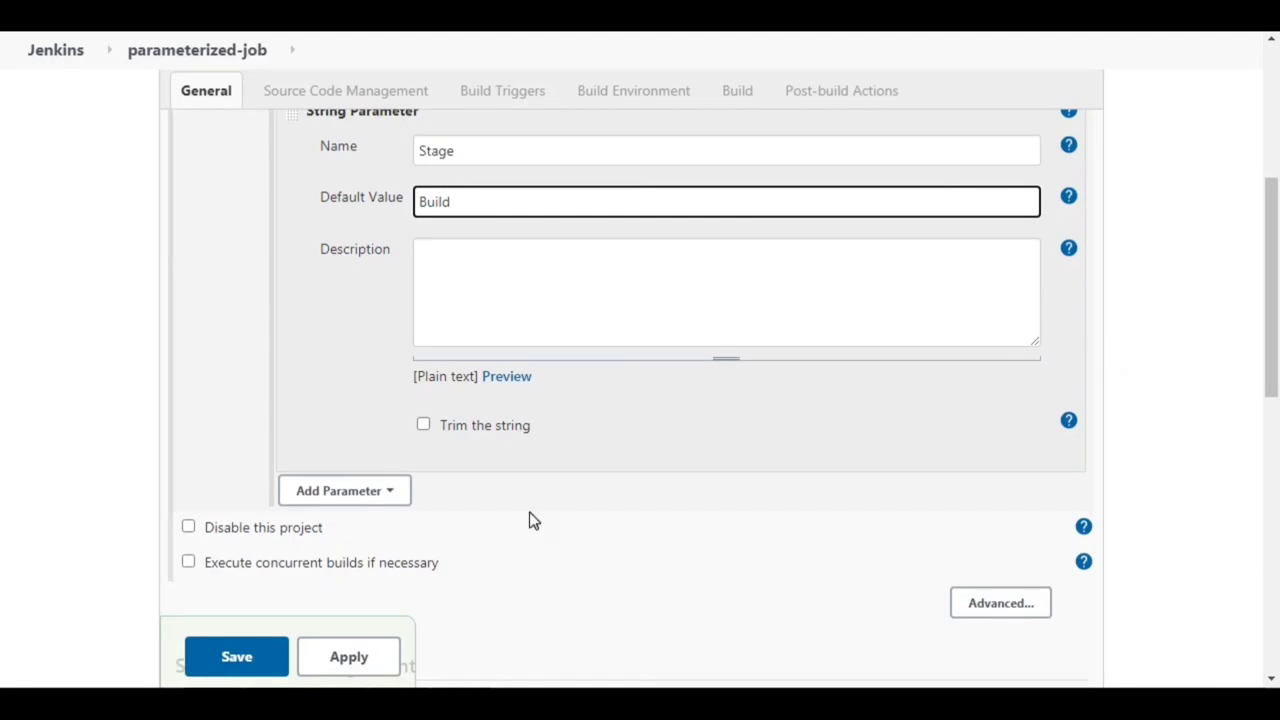
scroll(854, 368, "up", 1)
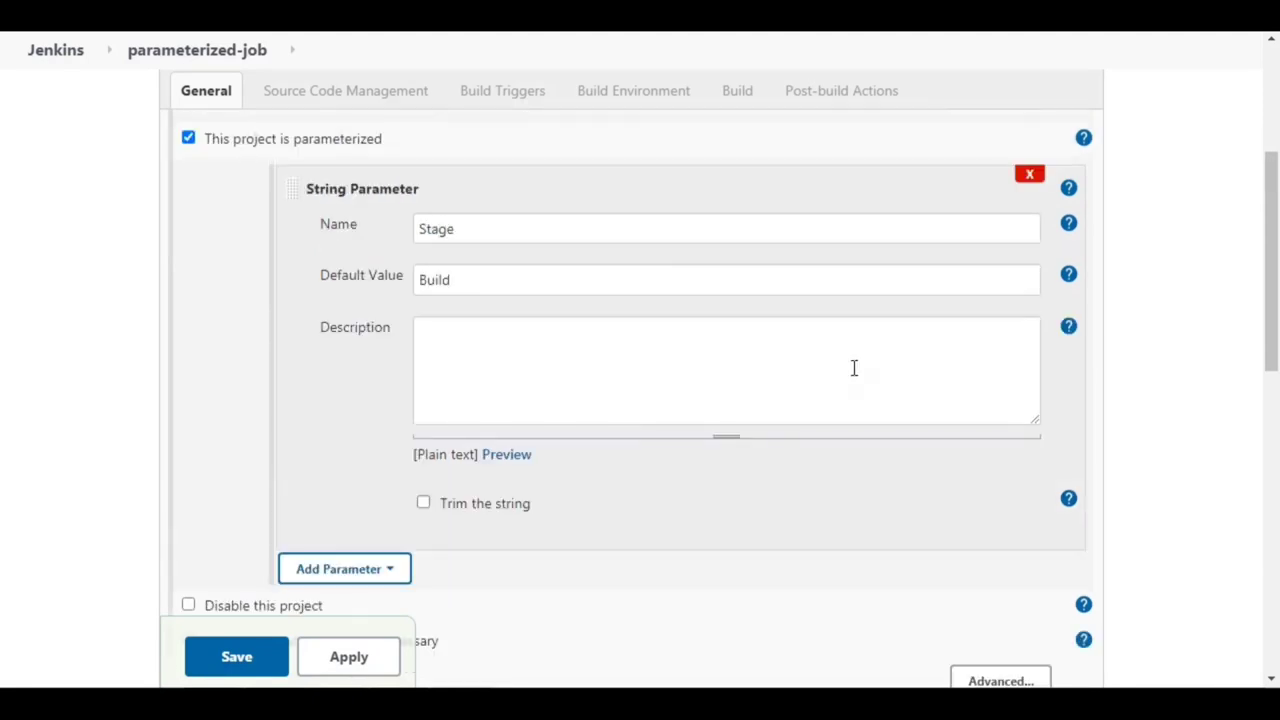
Step: Add a Choice Parameter named 'env' and place the cursor in its Choices box
left_click(390, 570)
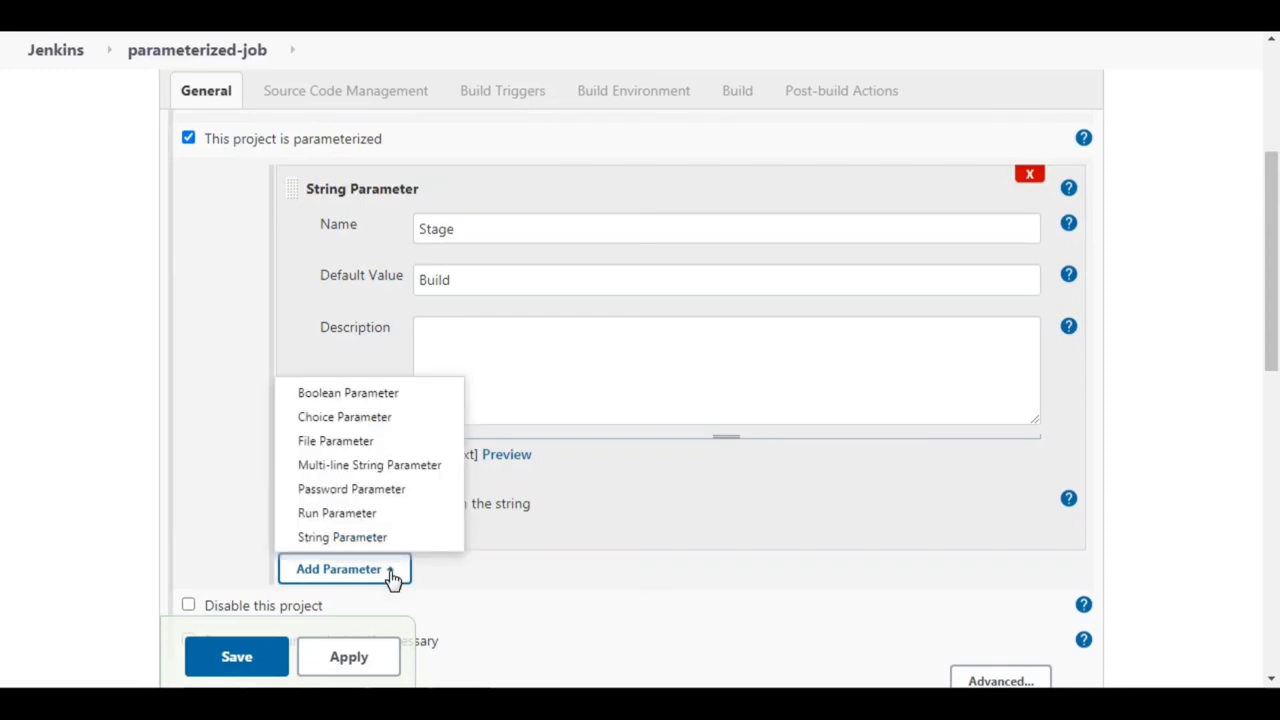
left_click(350, 419)
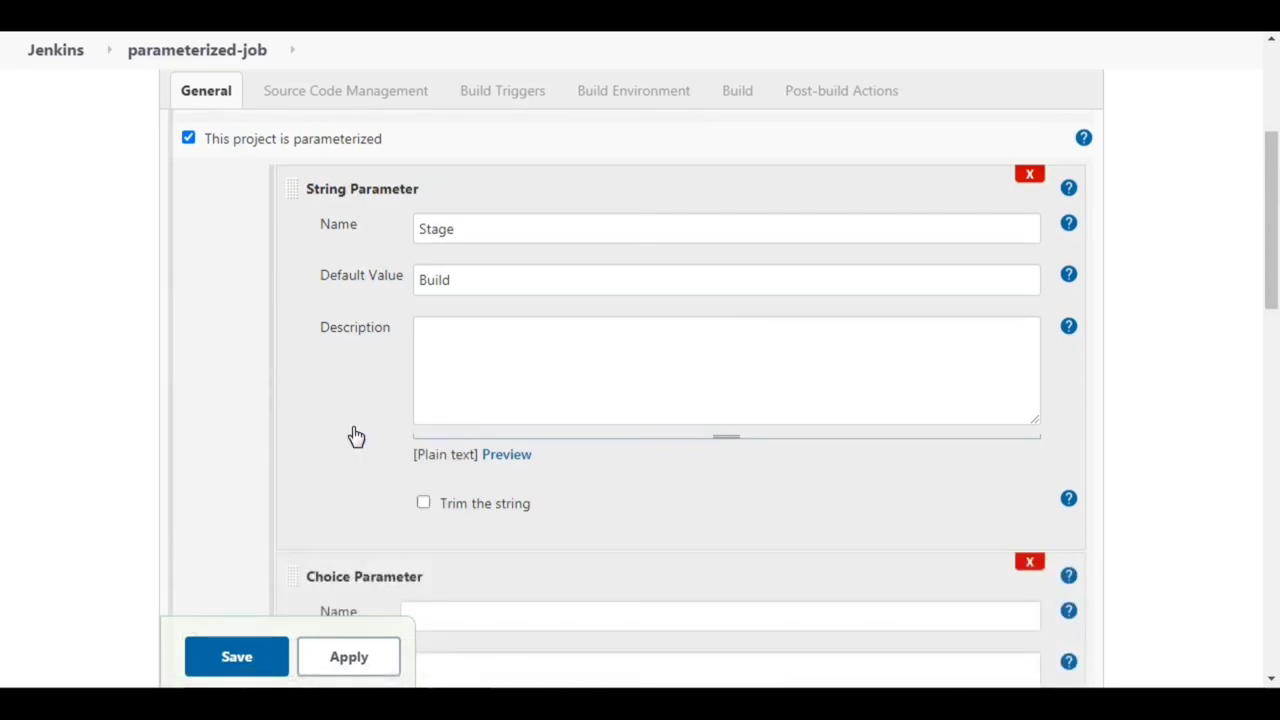
left_click_drag(1274, 277, 1274, 362)
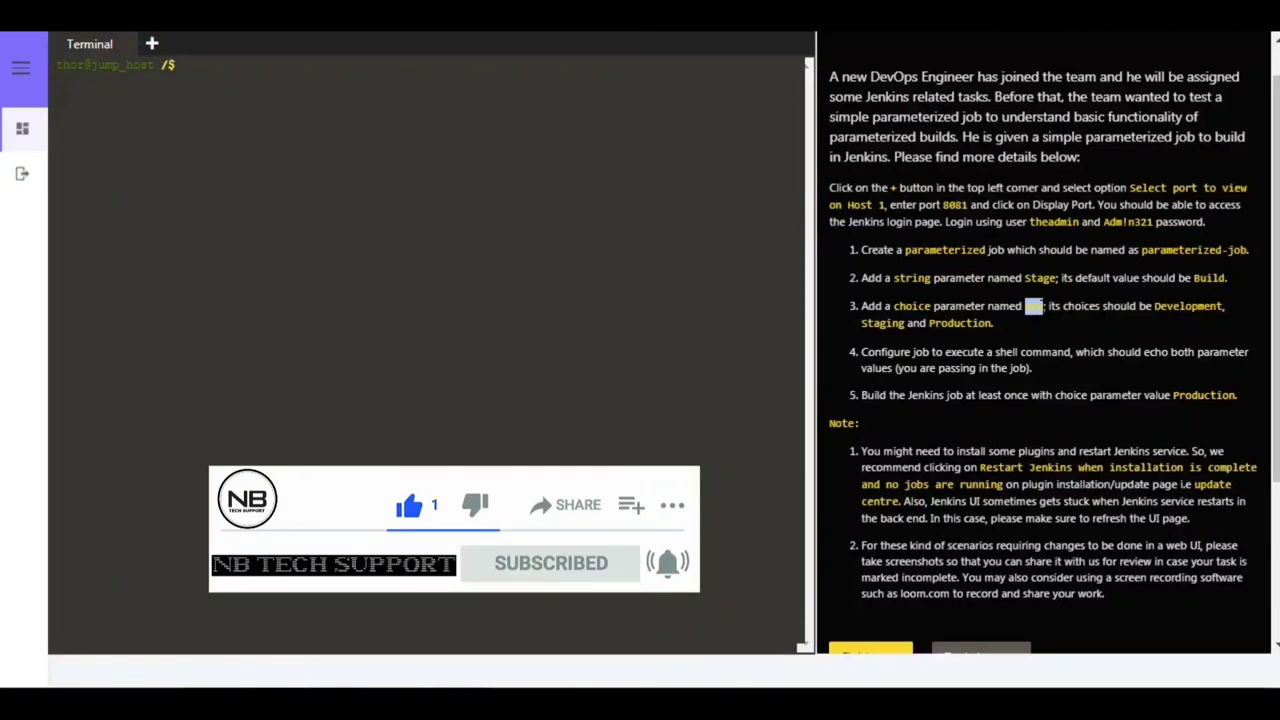
right_click(1040, 307)
left_click(1049, 322)
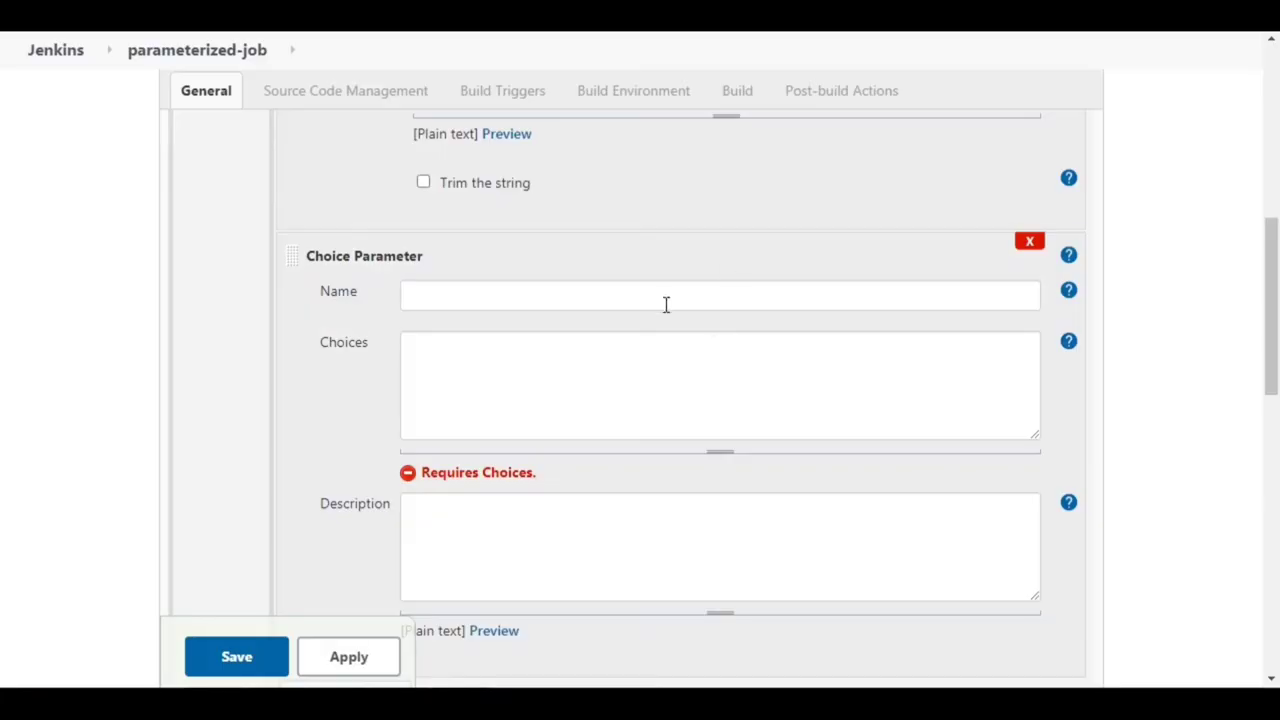
left_click(664, 301)
key("ctrl+v")
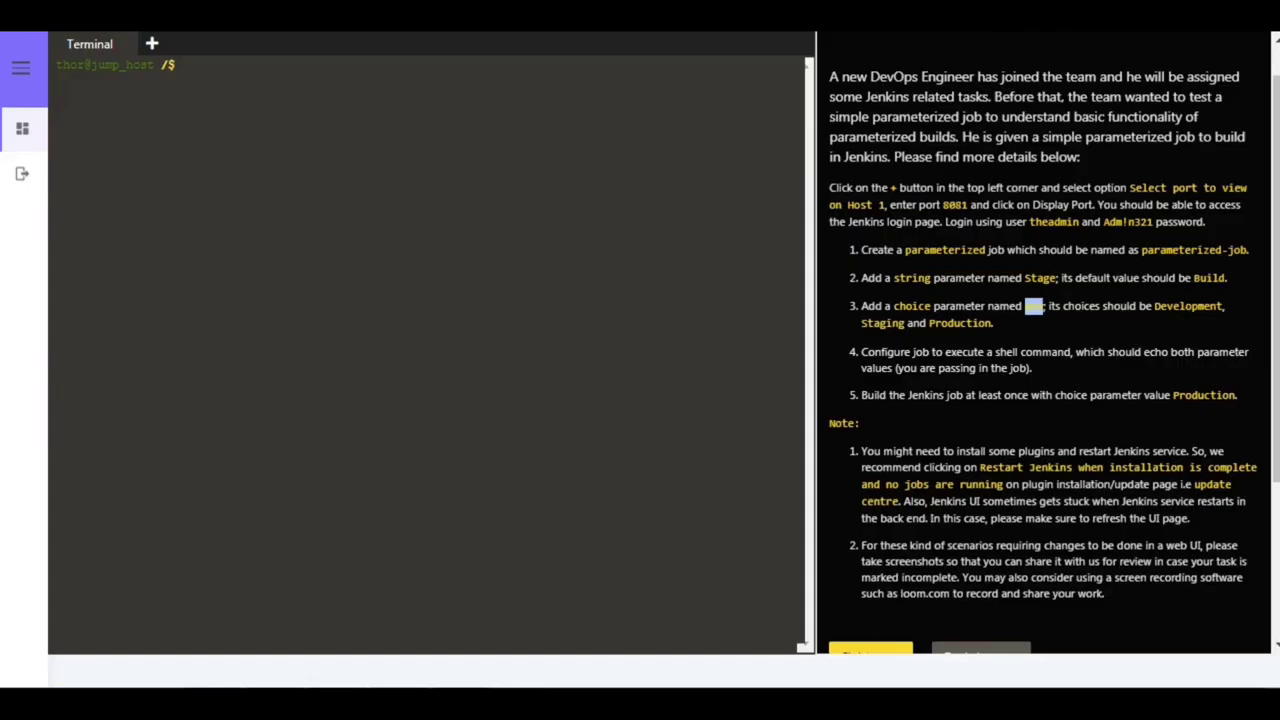
left_click_drag(1155, 306, 1218, 306)
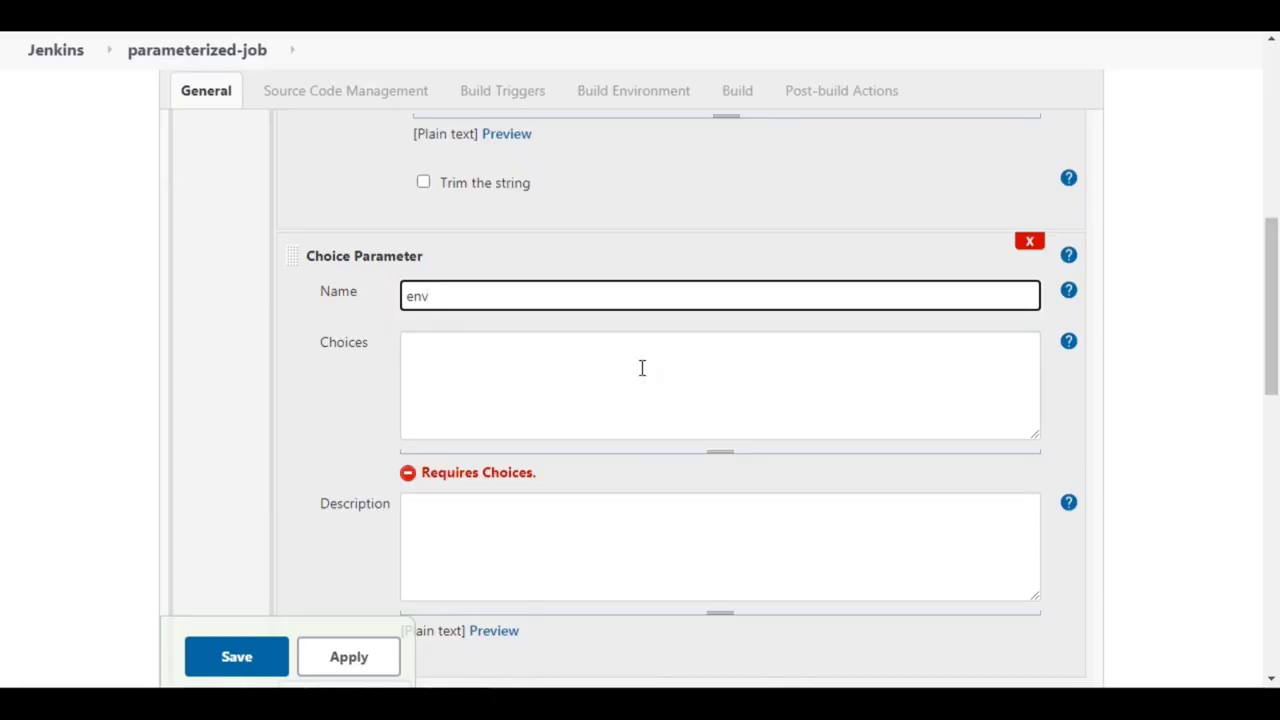
left_click(642, 368)
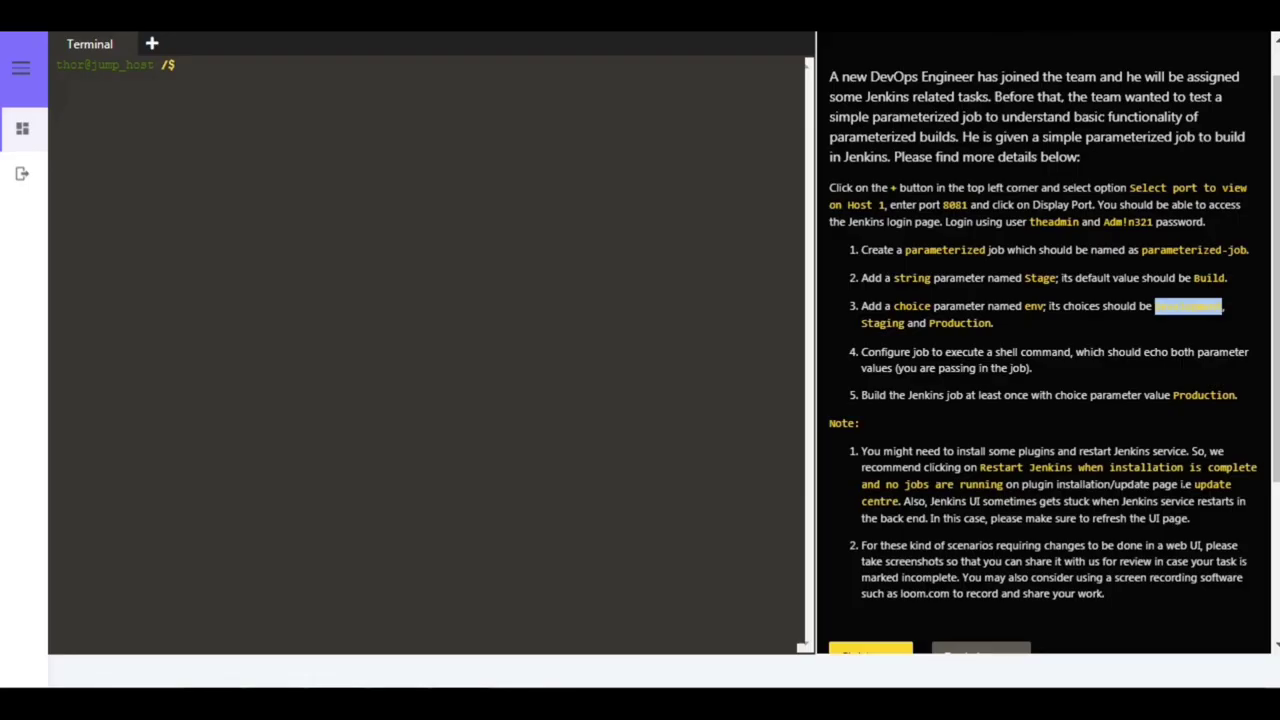
Step: Copy 'Development, Staging and Production' from step 3 of the lab task
left_click(1150, 298)
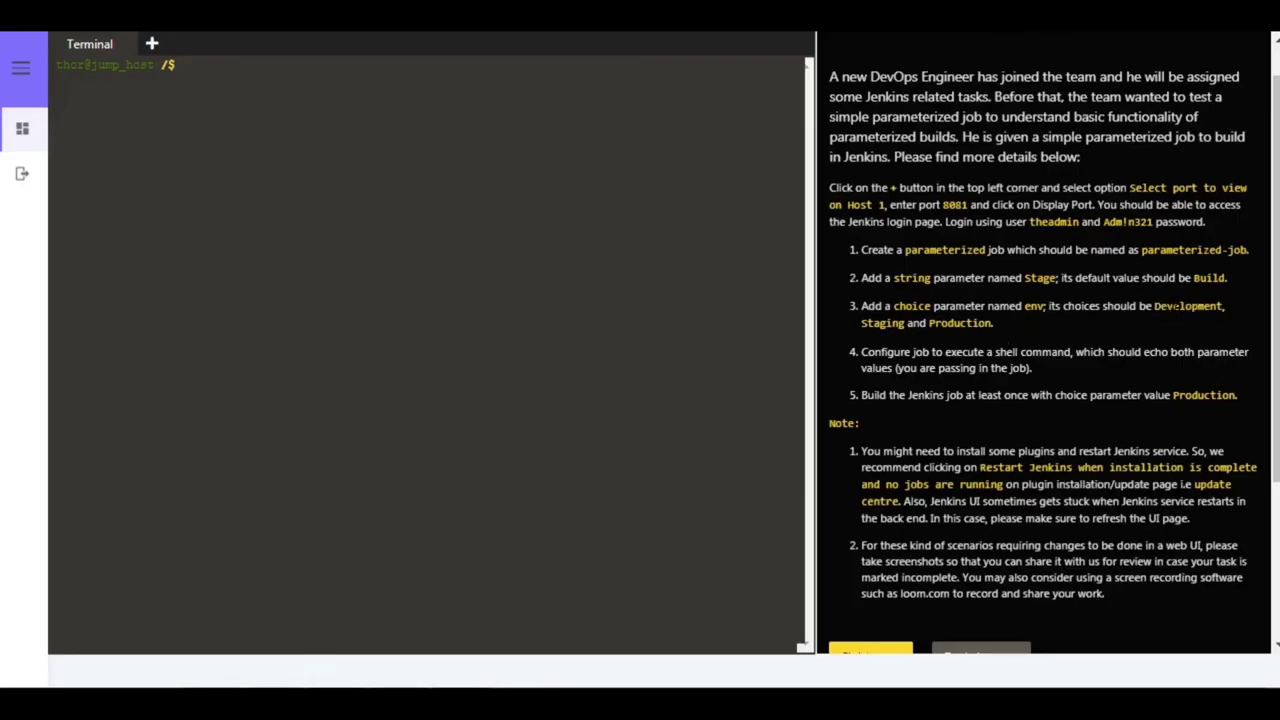
left_click_drag(1155, 306, 1180, 343)
key("ctrl+c")
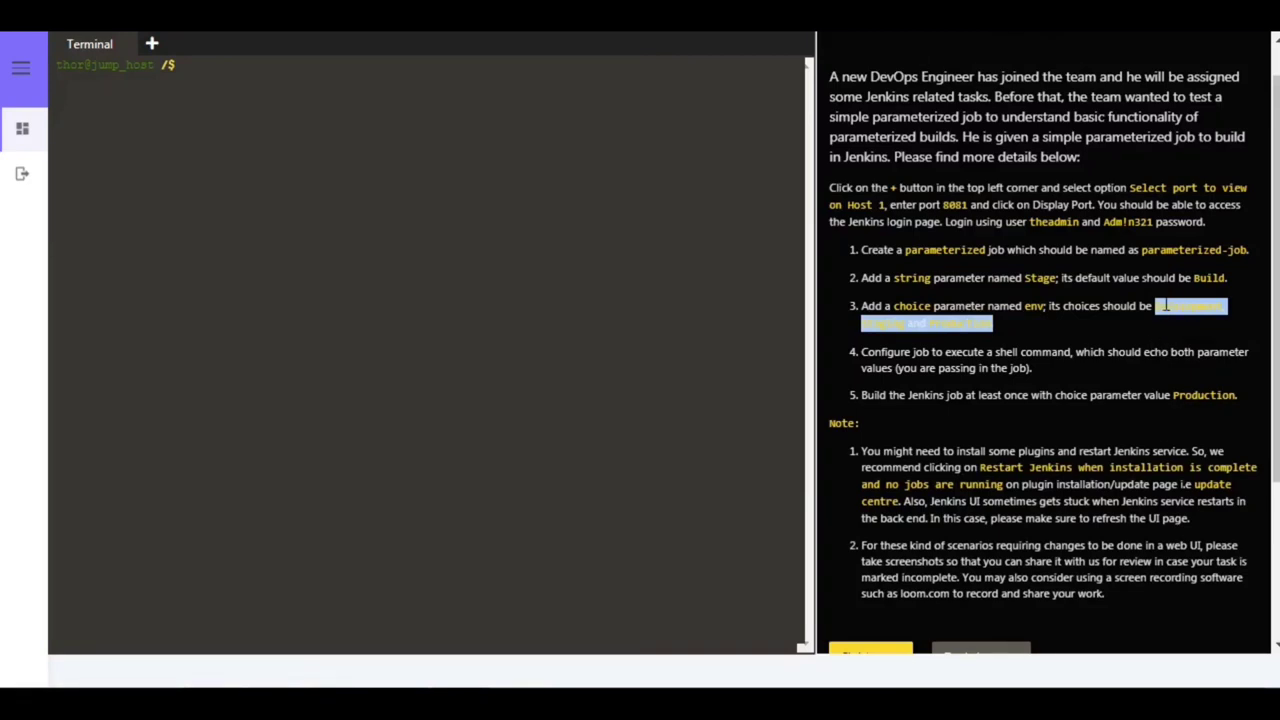
right_click(1165, 306)
left_click(1133, 320)
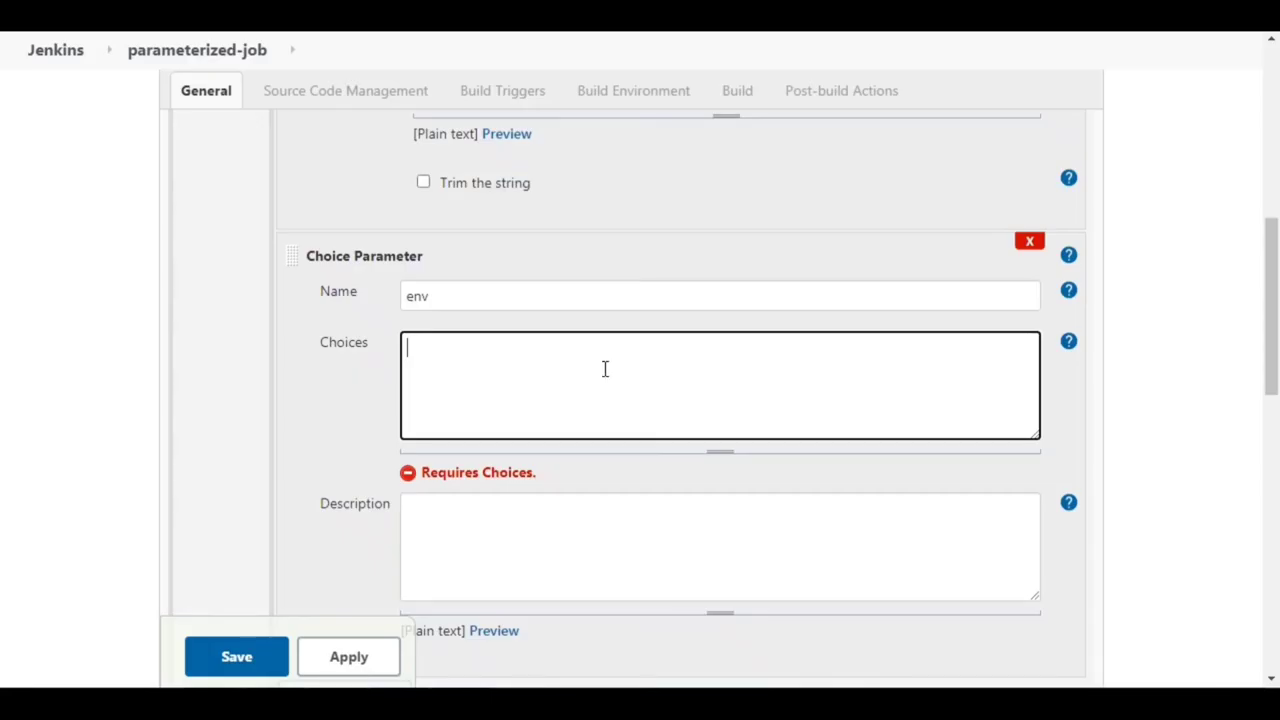
Step: Paste 'Development, Staging and Production' into the env parameter's Choices box
key("ctrl+v")
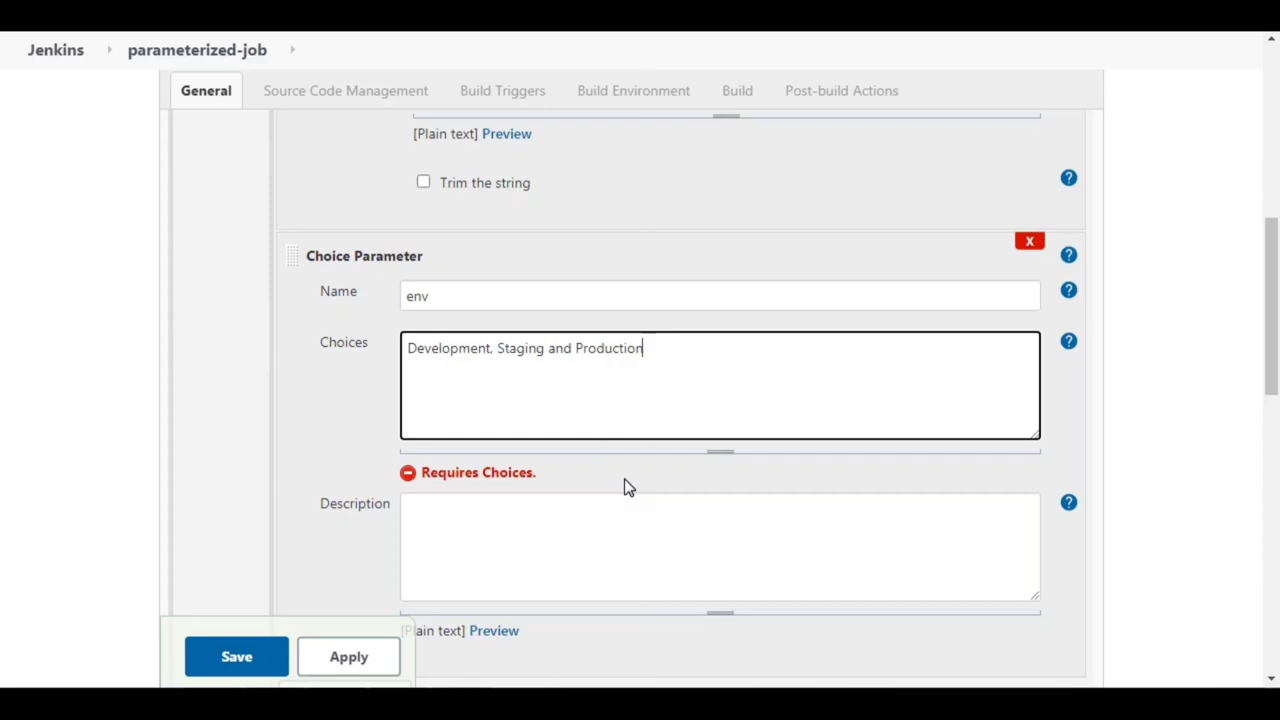
left_click(489, 477)
left_click(491, 532)
left_click(569, 377)
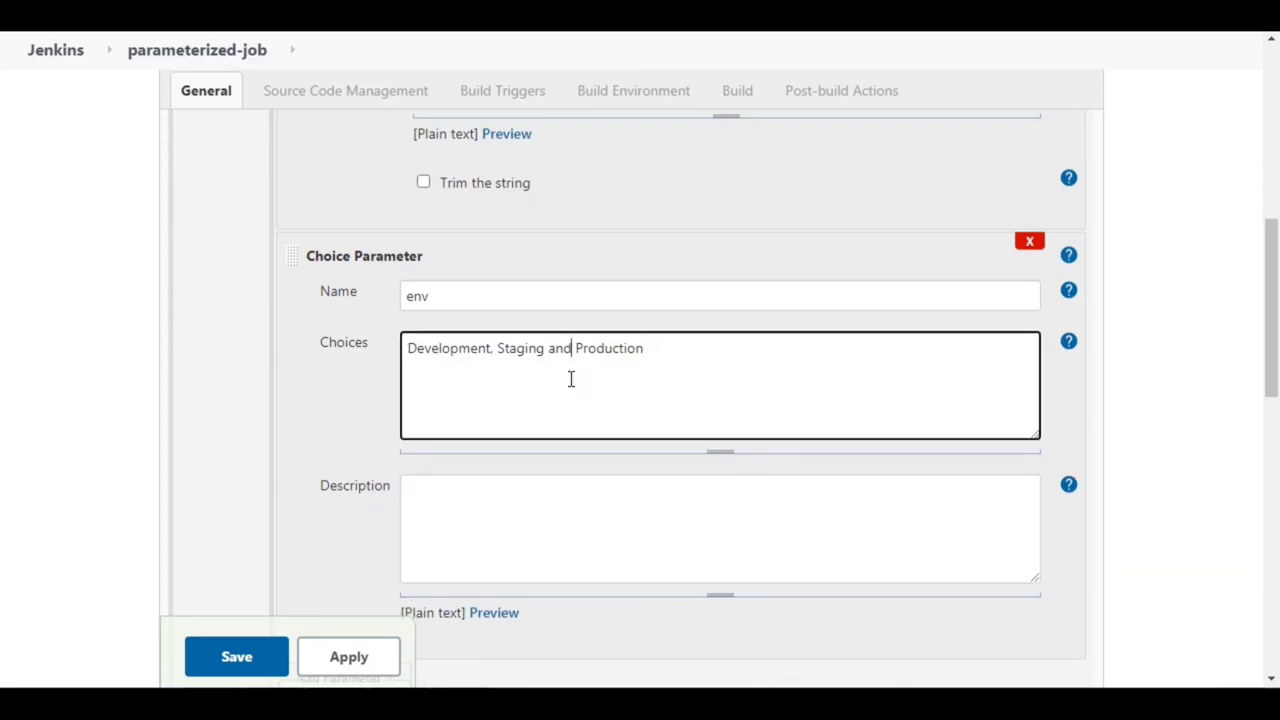
left_click(620, 389)
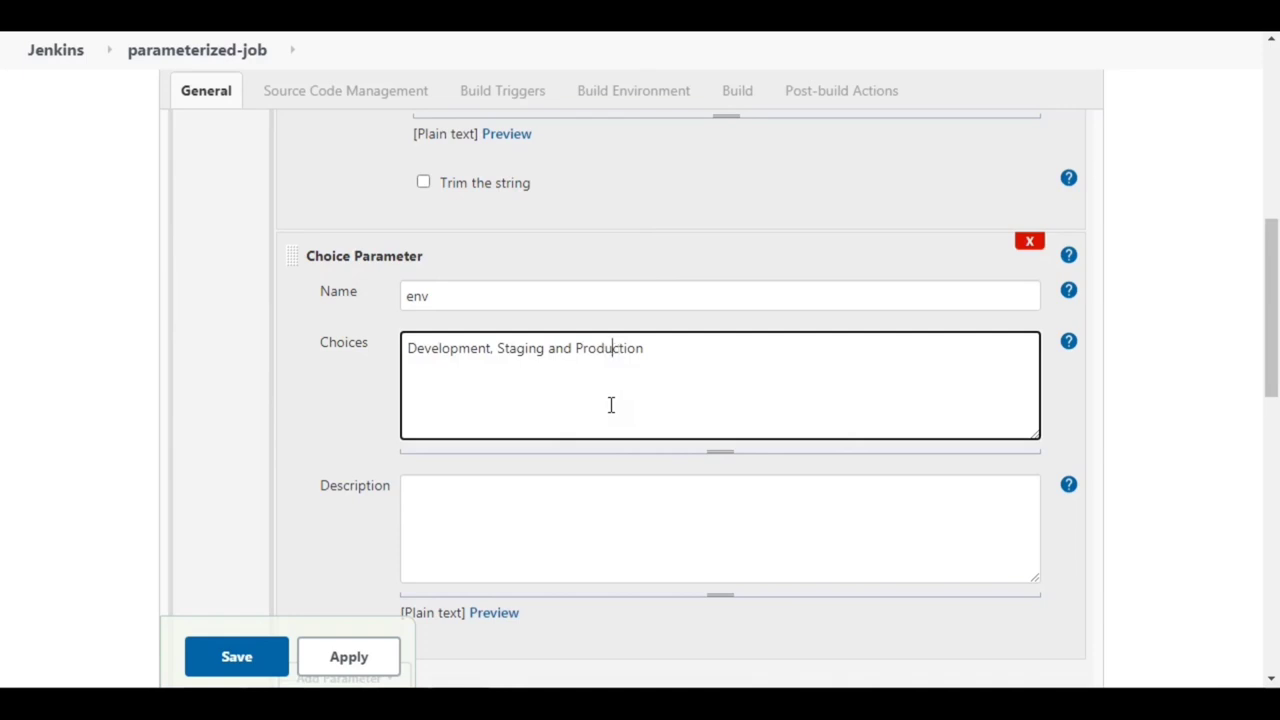
left_click(705, 381)
scroll(1272, 340, "down", 2)
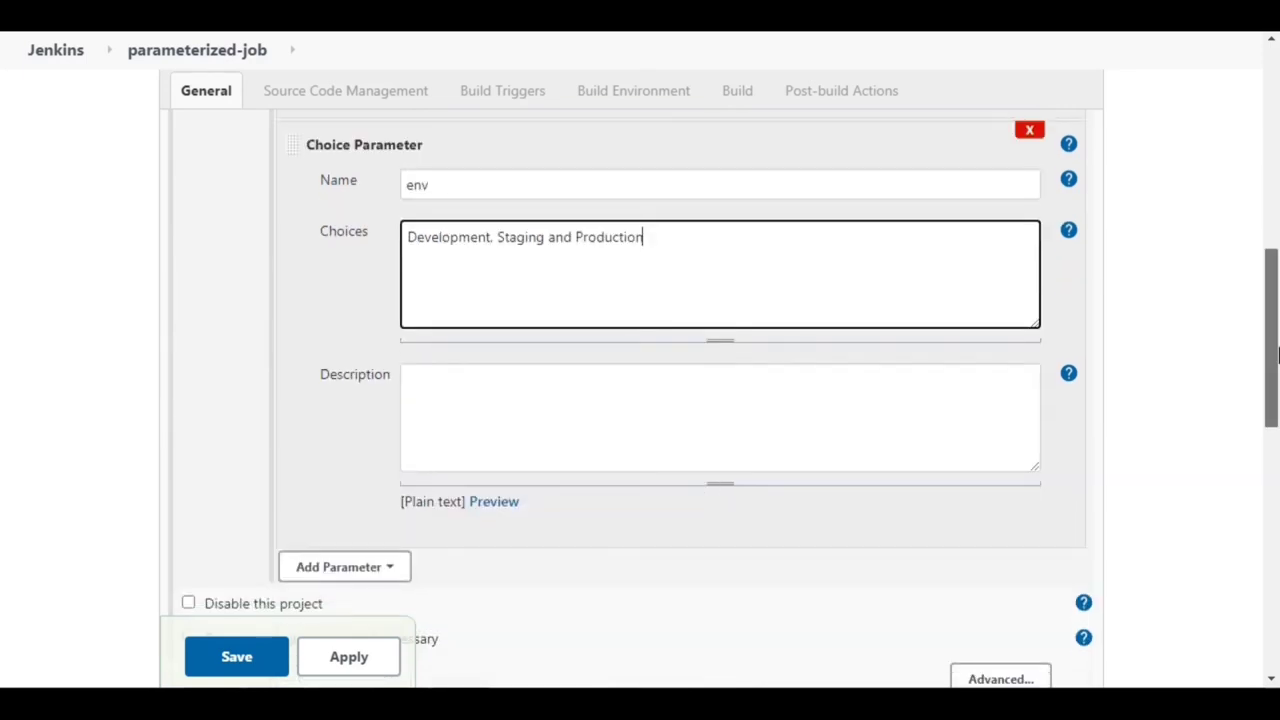
scroll(1272, 362, "up", 1)
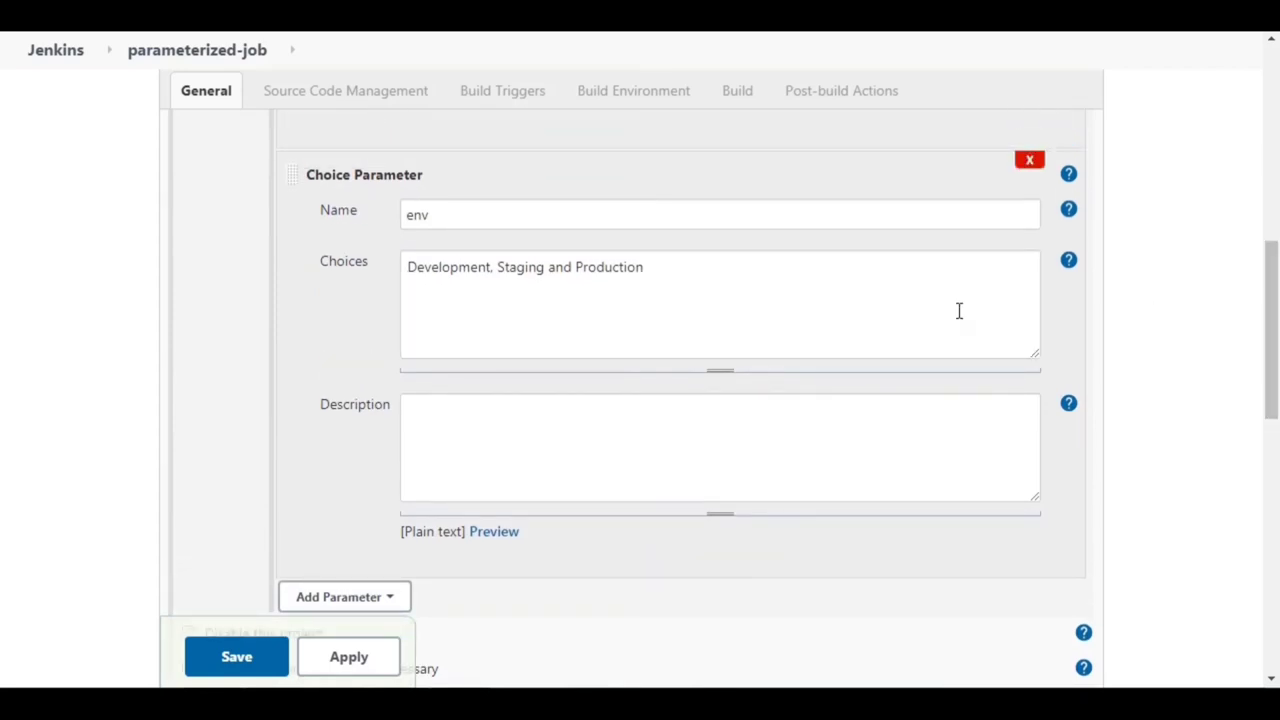
left_click(1069, 262)
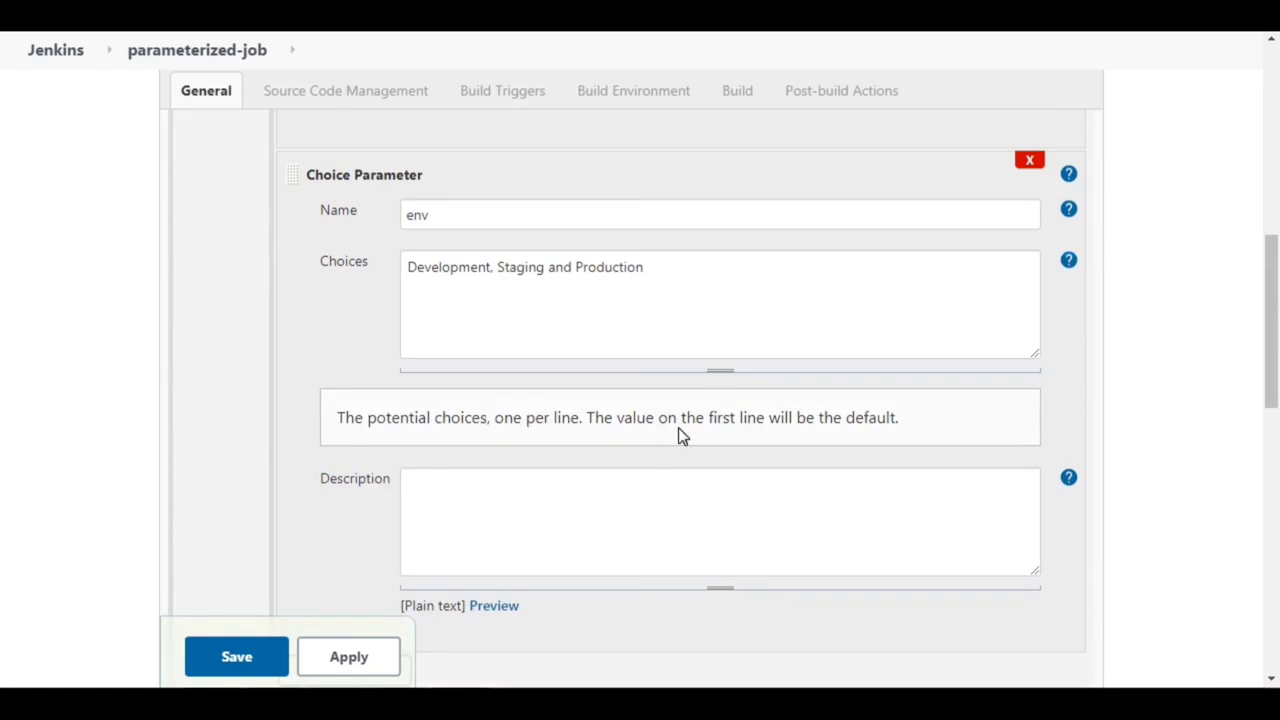
left_click(1071, 265)
Step: Reformat the choices so Development, Staging and Production each sit on their own line
left_click(503, 266)
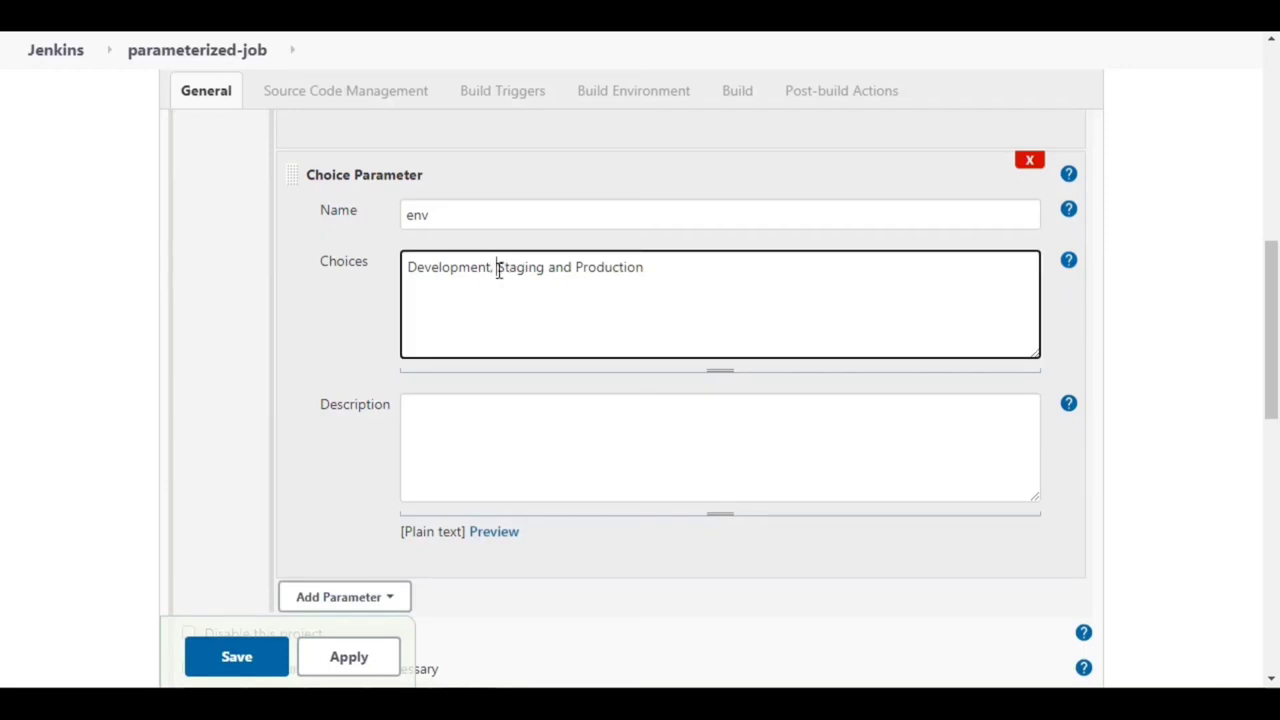
key("BackSpace")
key("BackSpace")
key("Return")
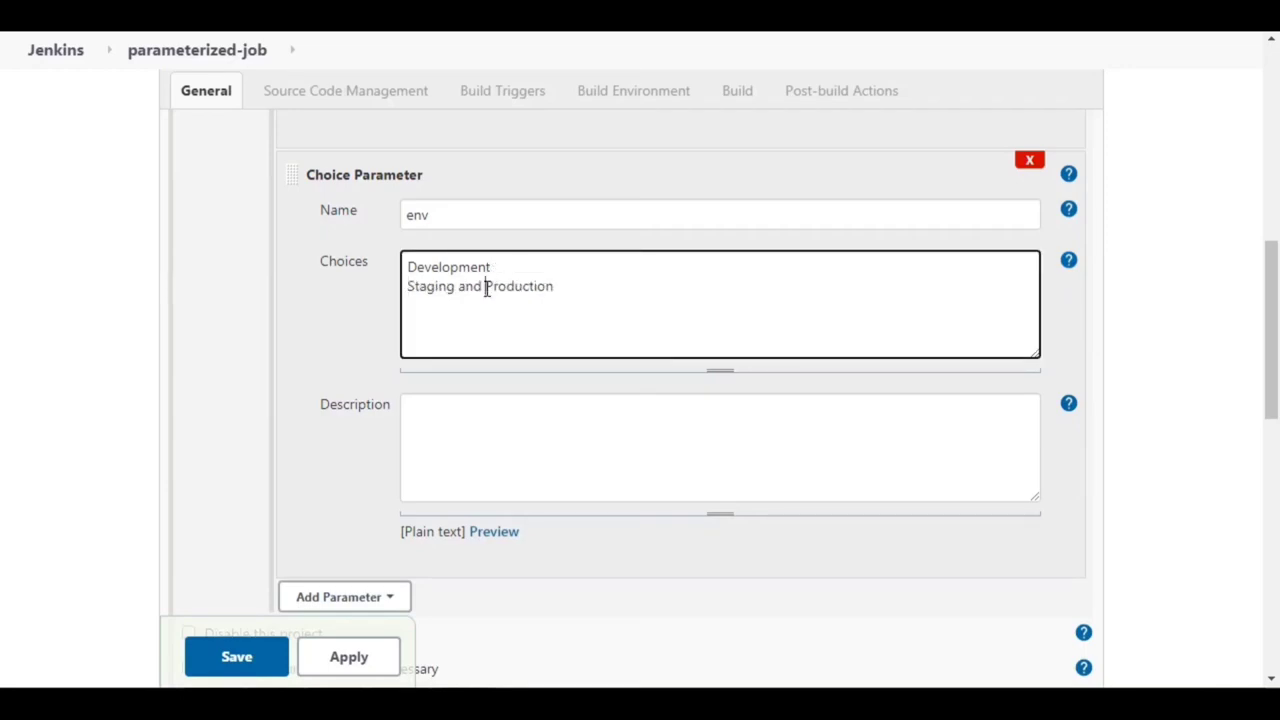
key("BackSpace")
key("BackSpace")
key("BackSpace")
key("BackSpace")
key("BackSpace")
key("Return")
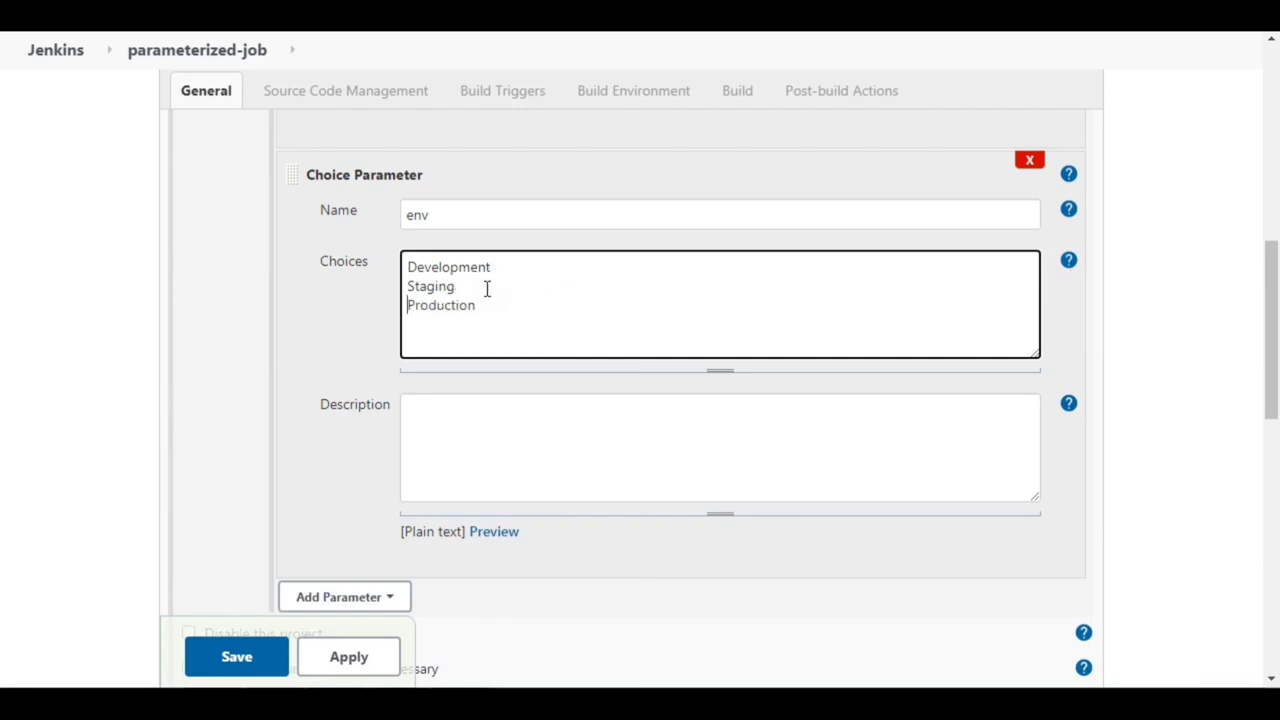
left_click(489, 307)
scroll(690, 290, "down", 1)
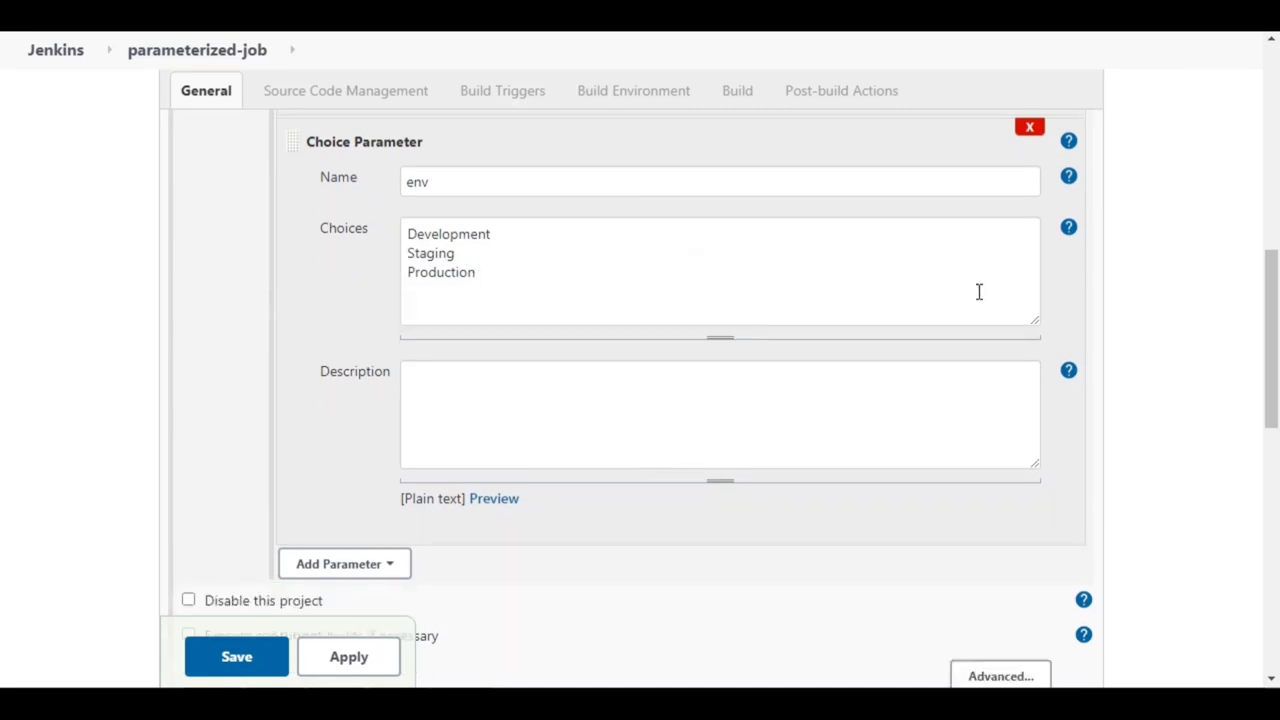
Step: Add an Execute shell build step with the command 'echo $Stage $env'
left_click_drag(1272, 323, 1275, 518)
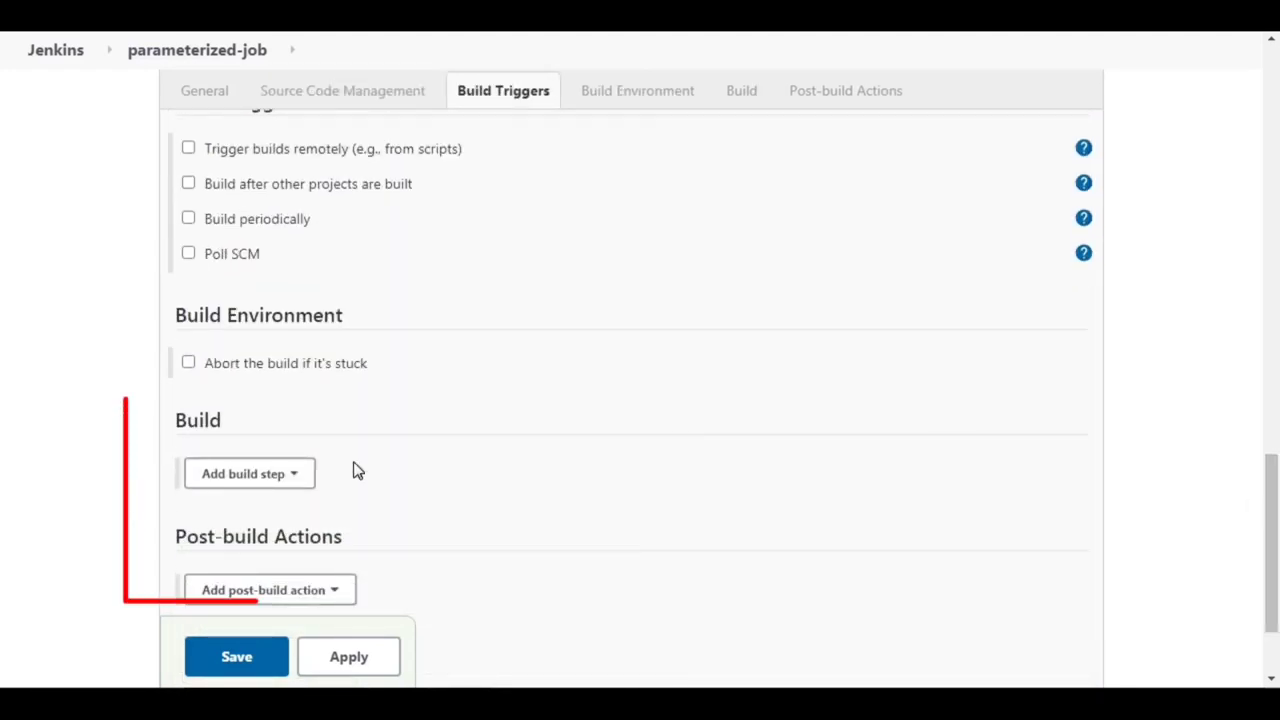
left_click(301, 486)
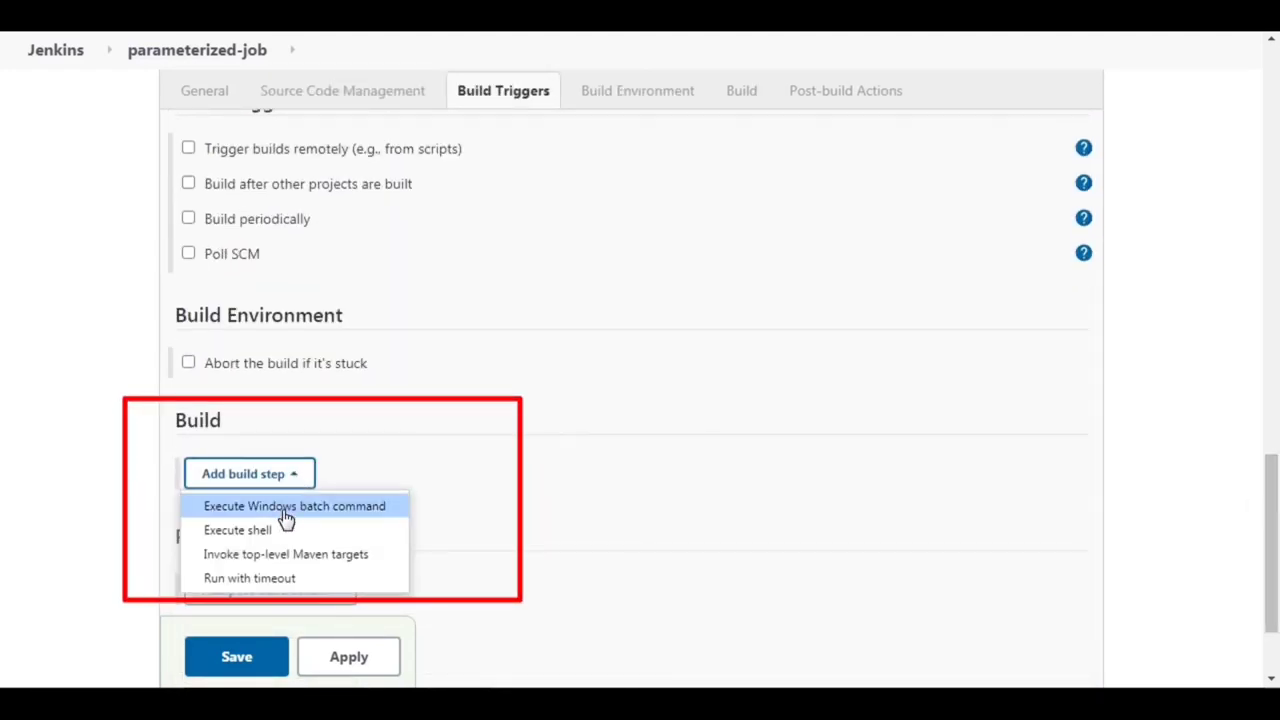
left_click(285, 533)
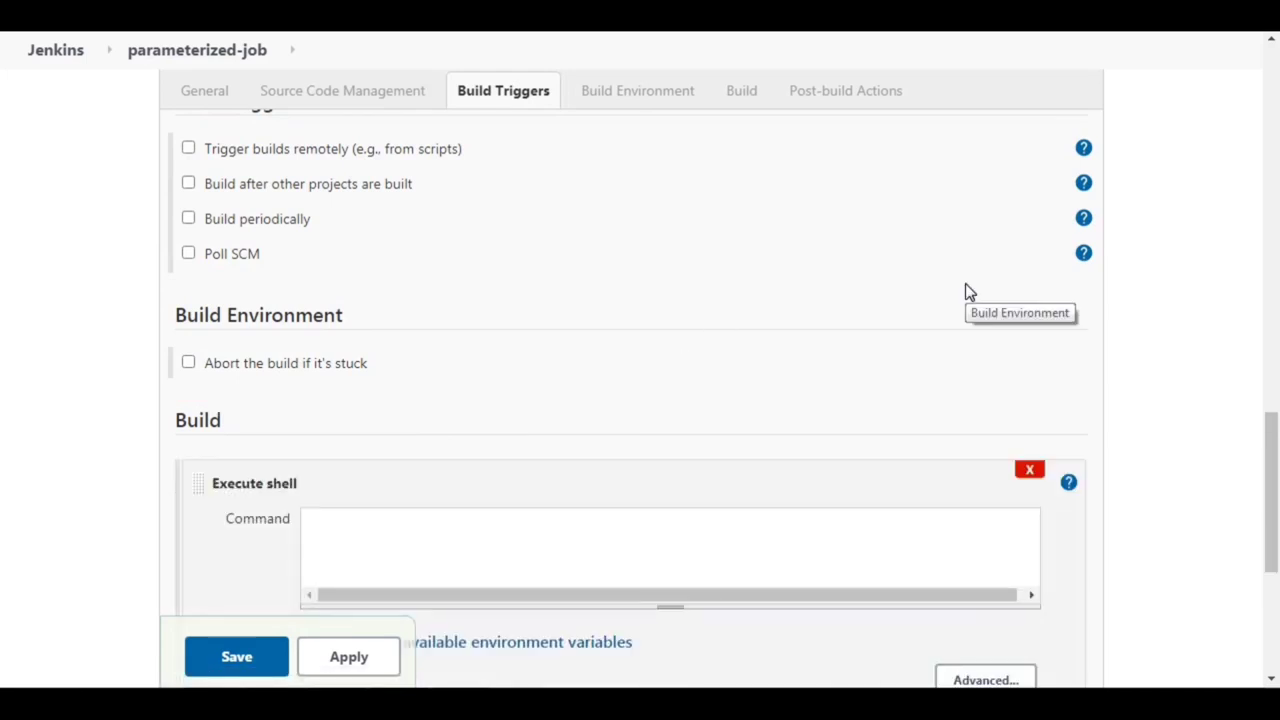
scroll(887, 430, "down", 2)
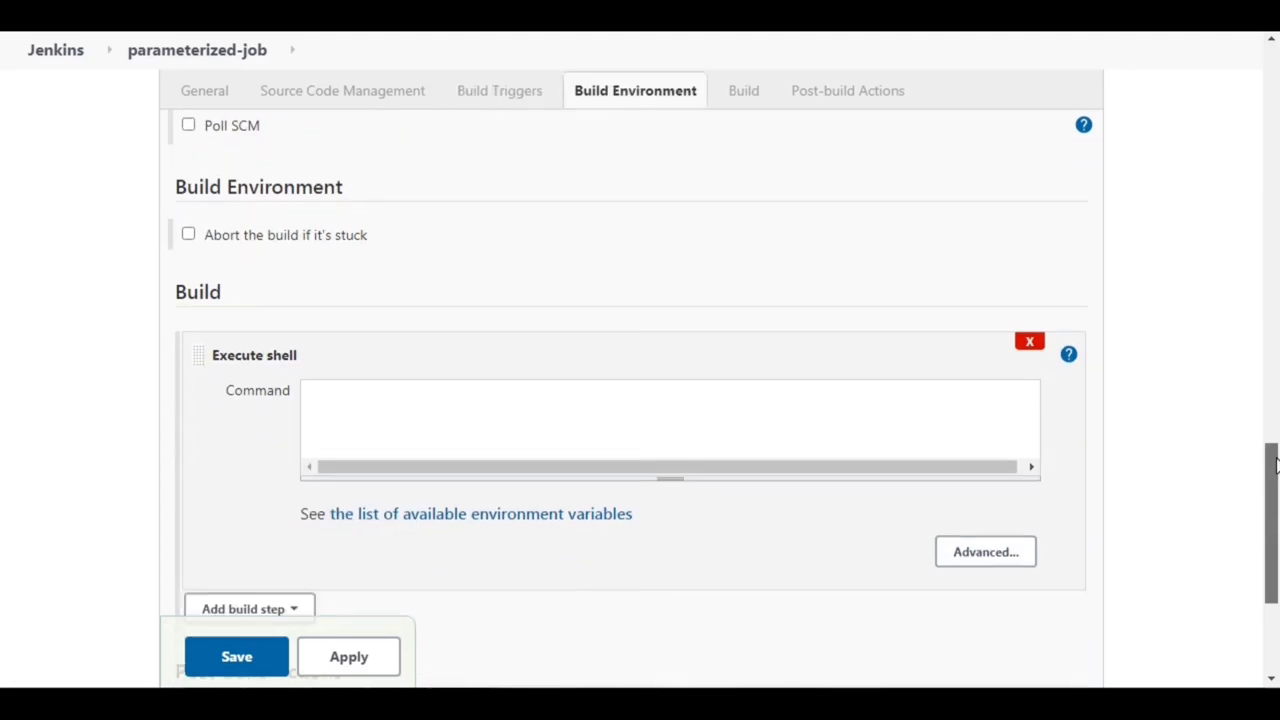
left_click(845, 432)
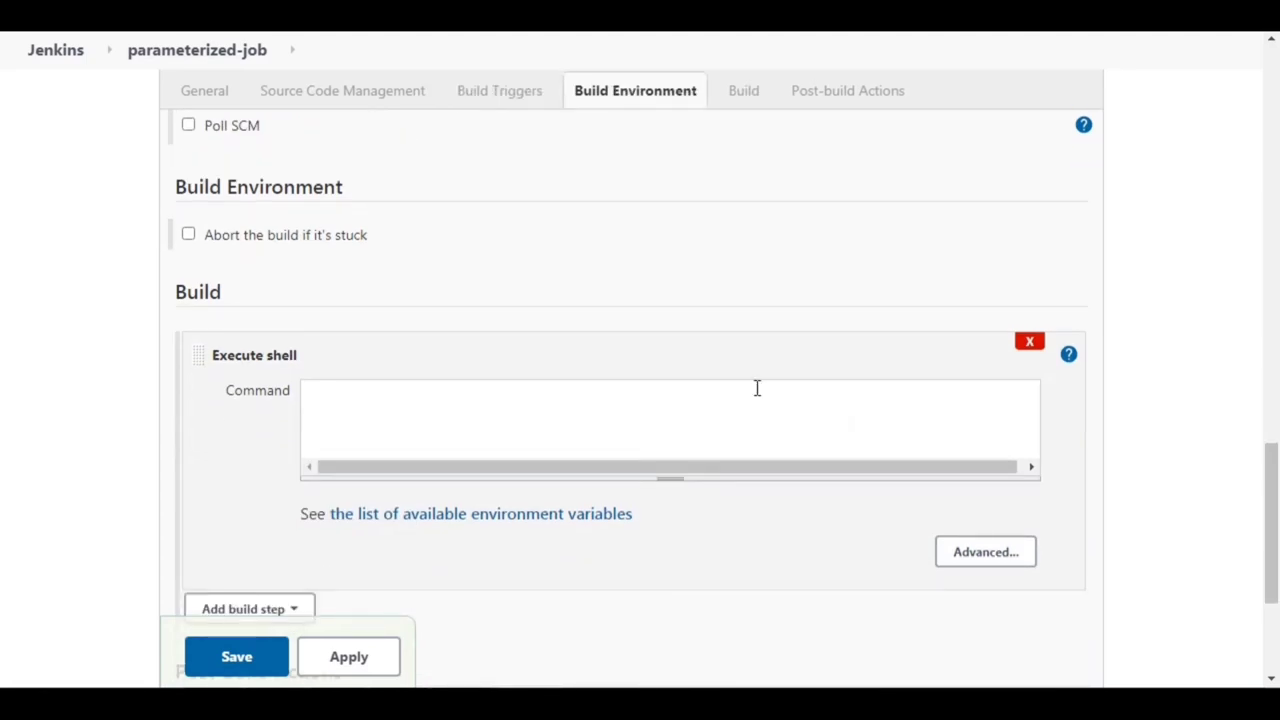
type("echo $Stage $env")
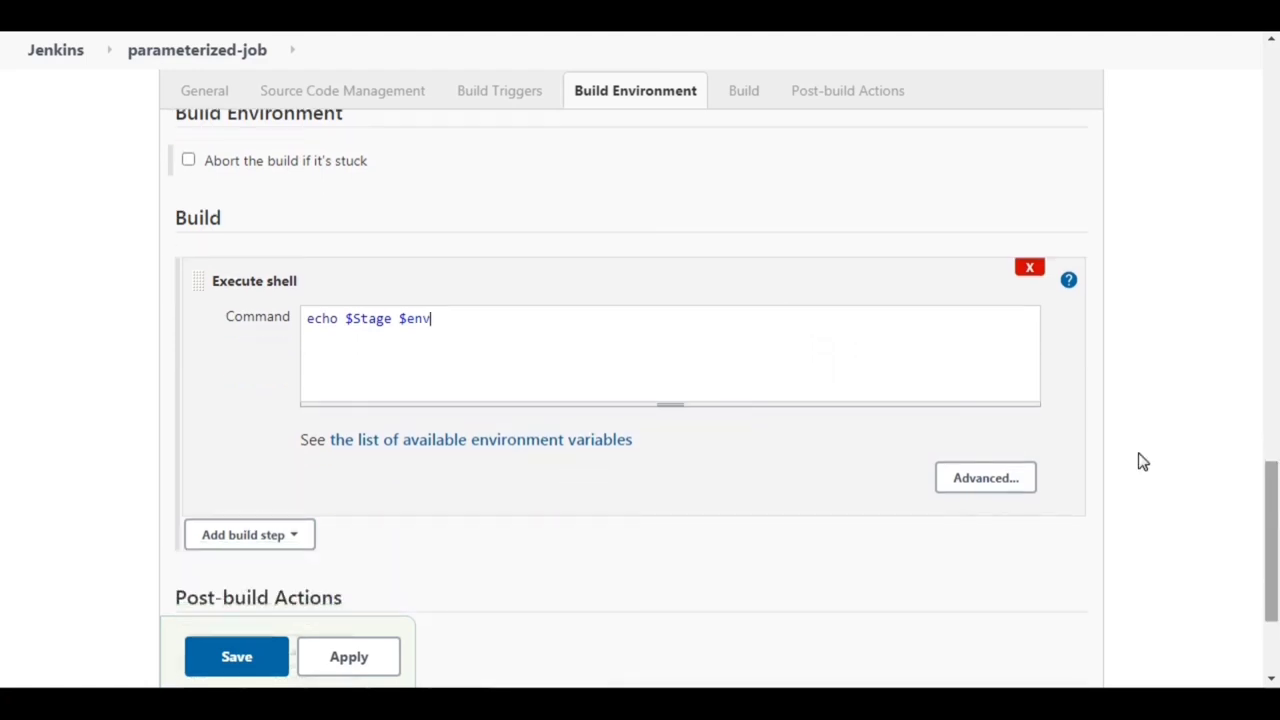
left_click(588, 457)
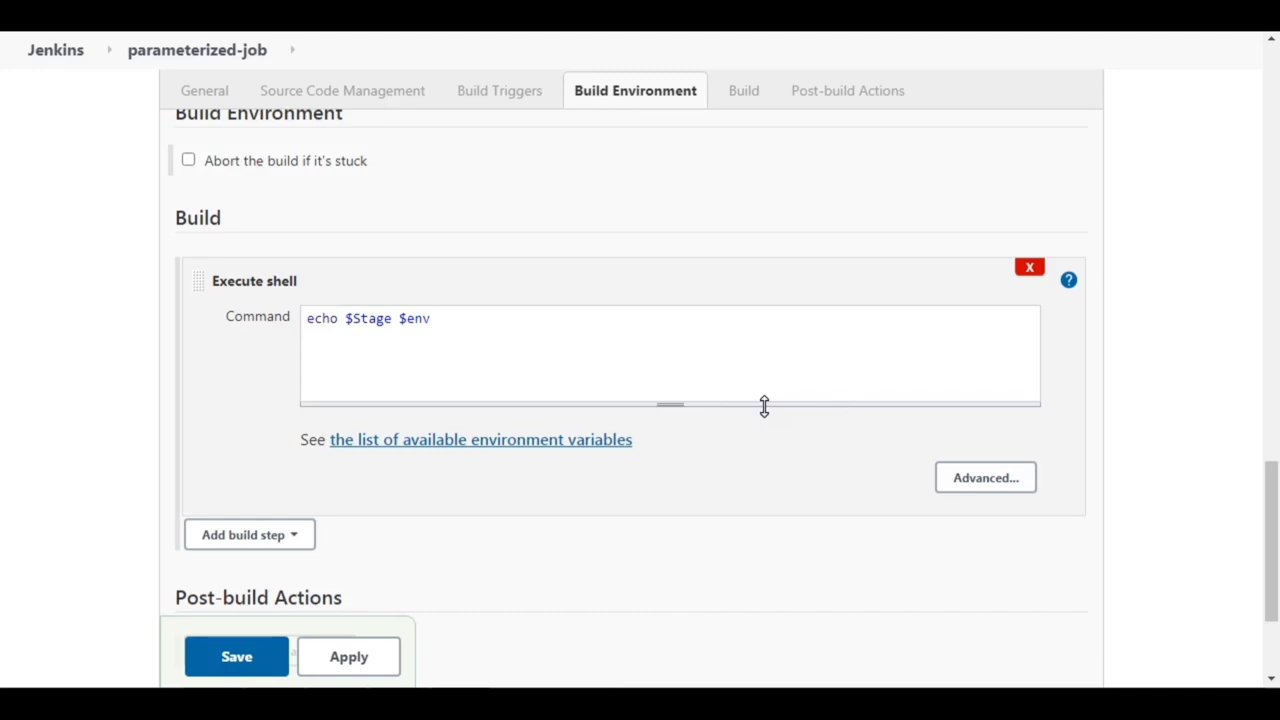
Step: Save the job, then build it with env set to Production and Stage left as Build
left_click(240, 660)
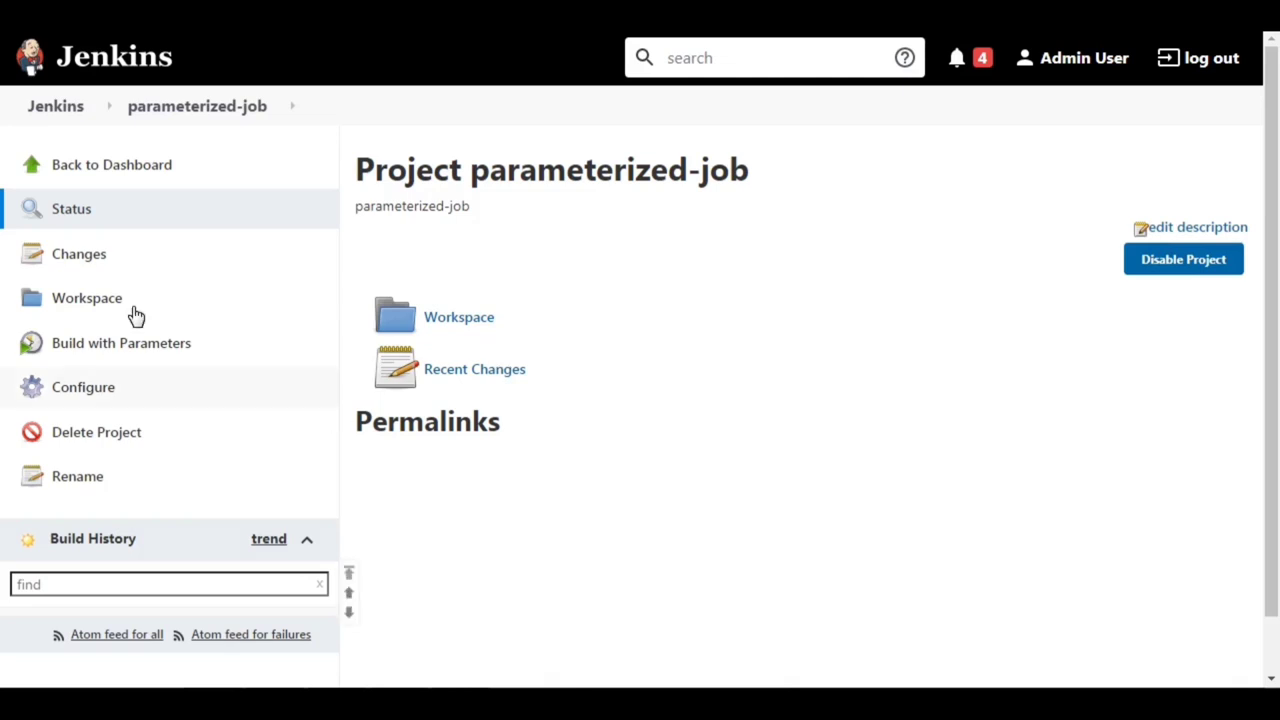
left_click(117, 348)
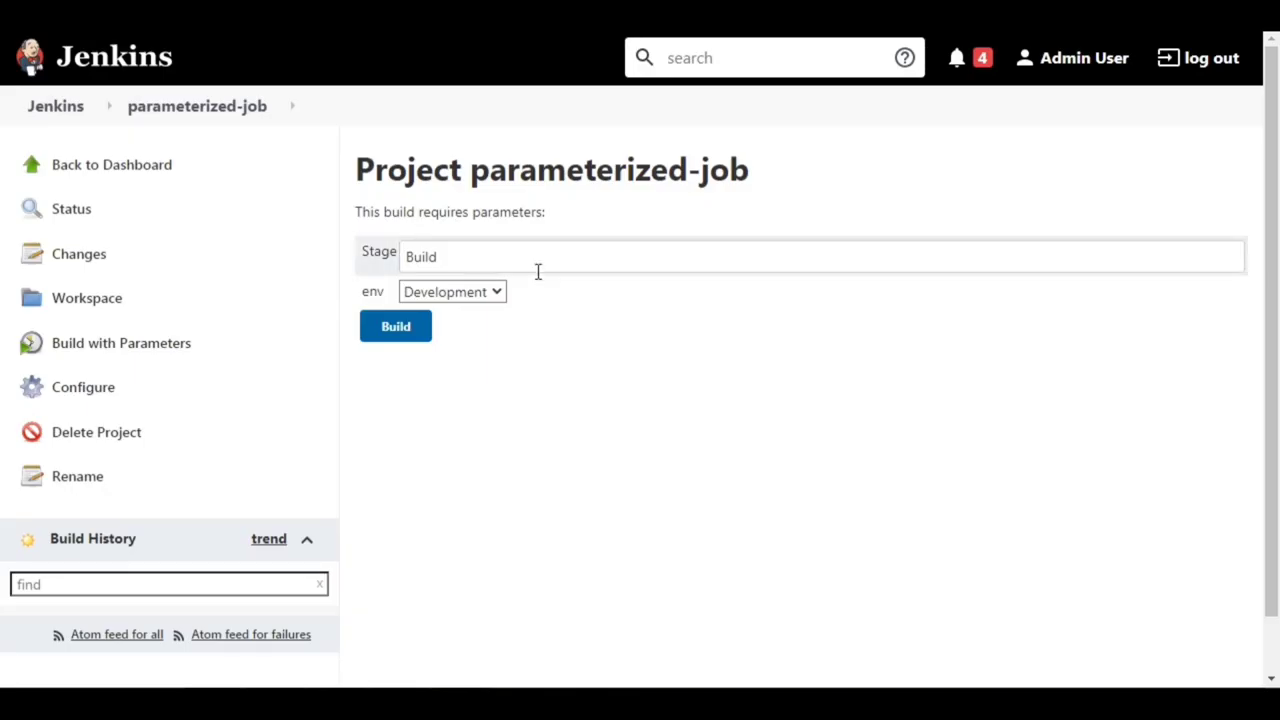
left_click(499, 292)
left_click(465, 354)
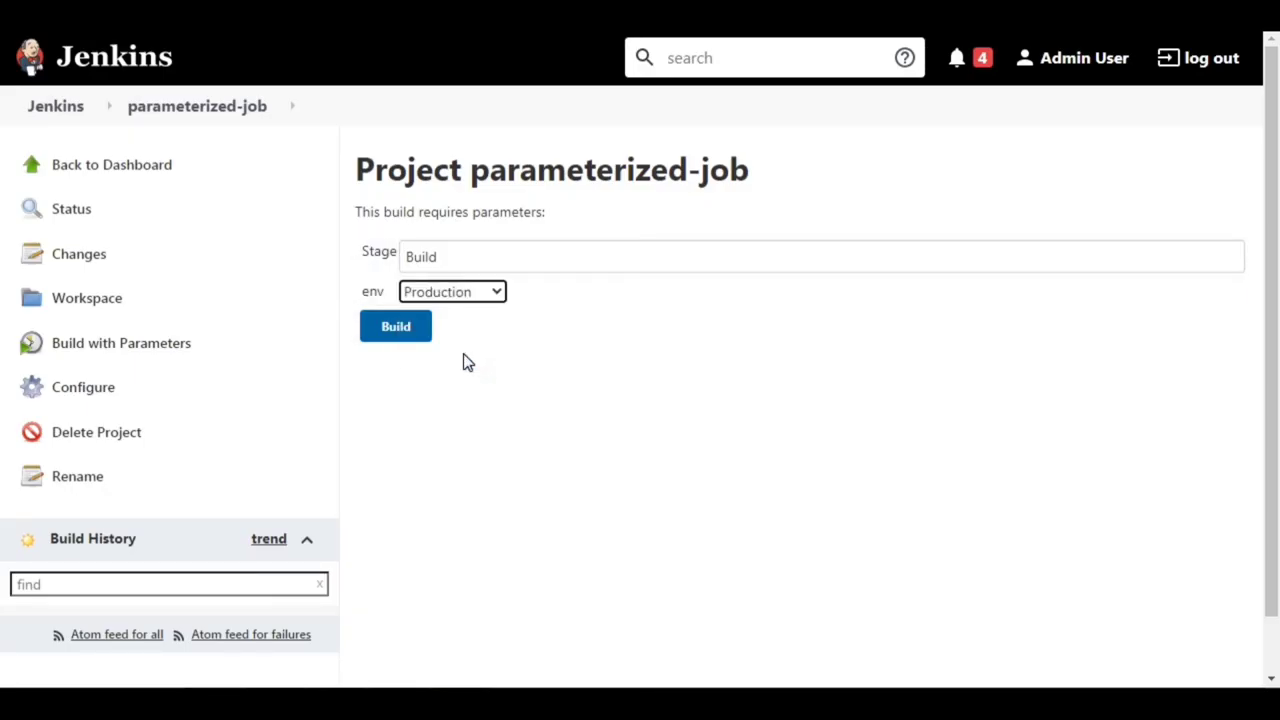
left_click(400, 332)
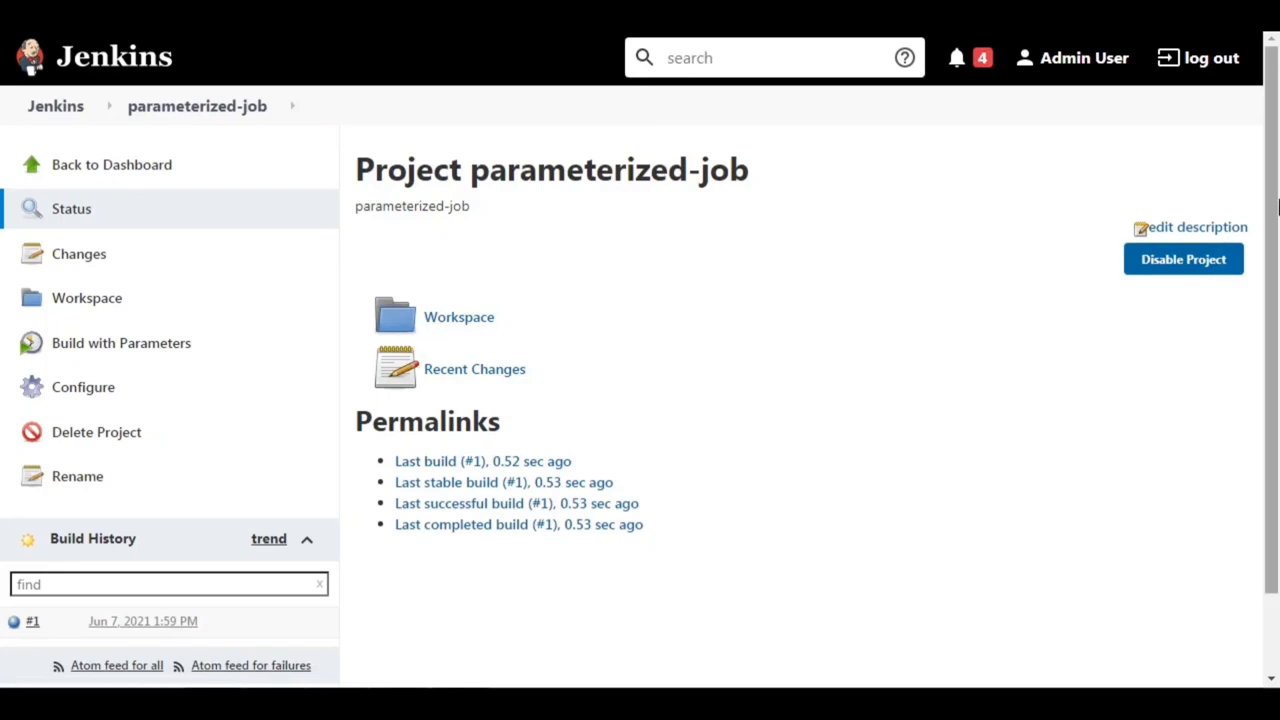
Step: Open build #1's console output, showing 'Build Production' and Finished: SUCCESS
left_click_drag(1277, 210, 1275, 263)
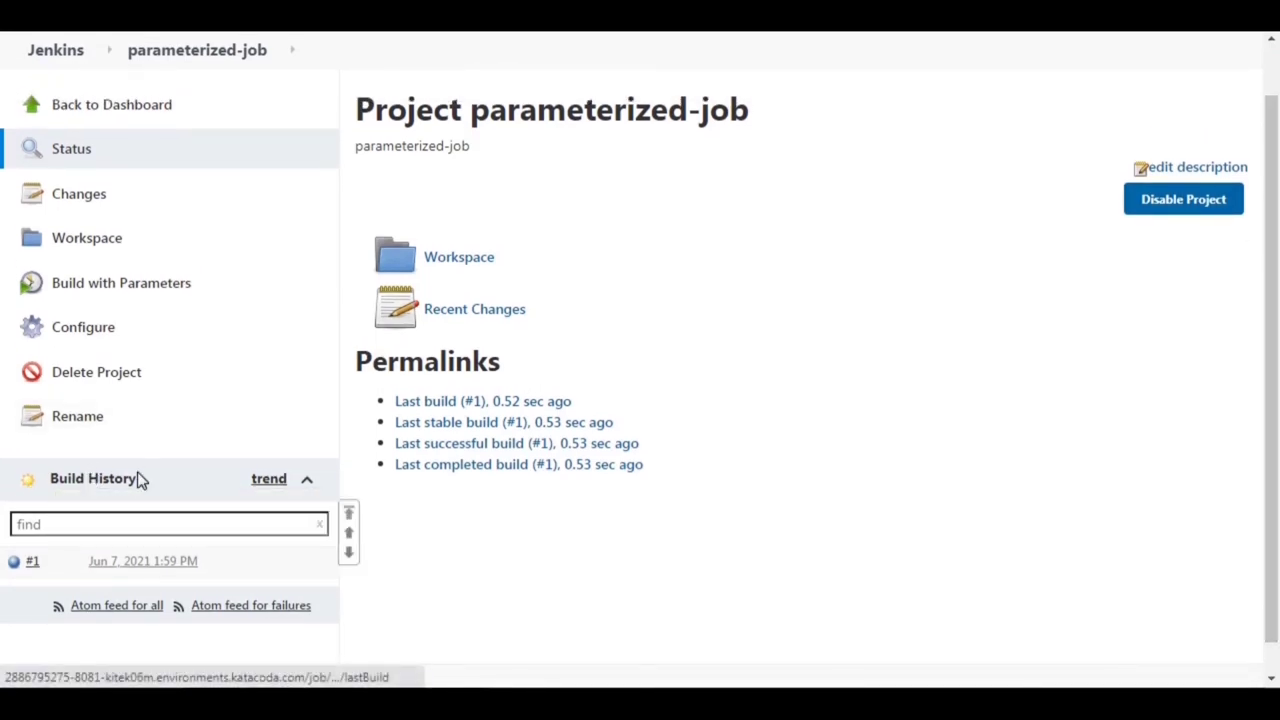
mouse_move(24, 488)
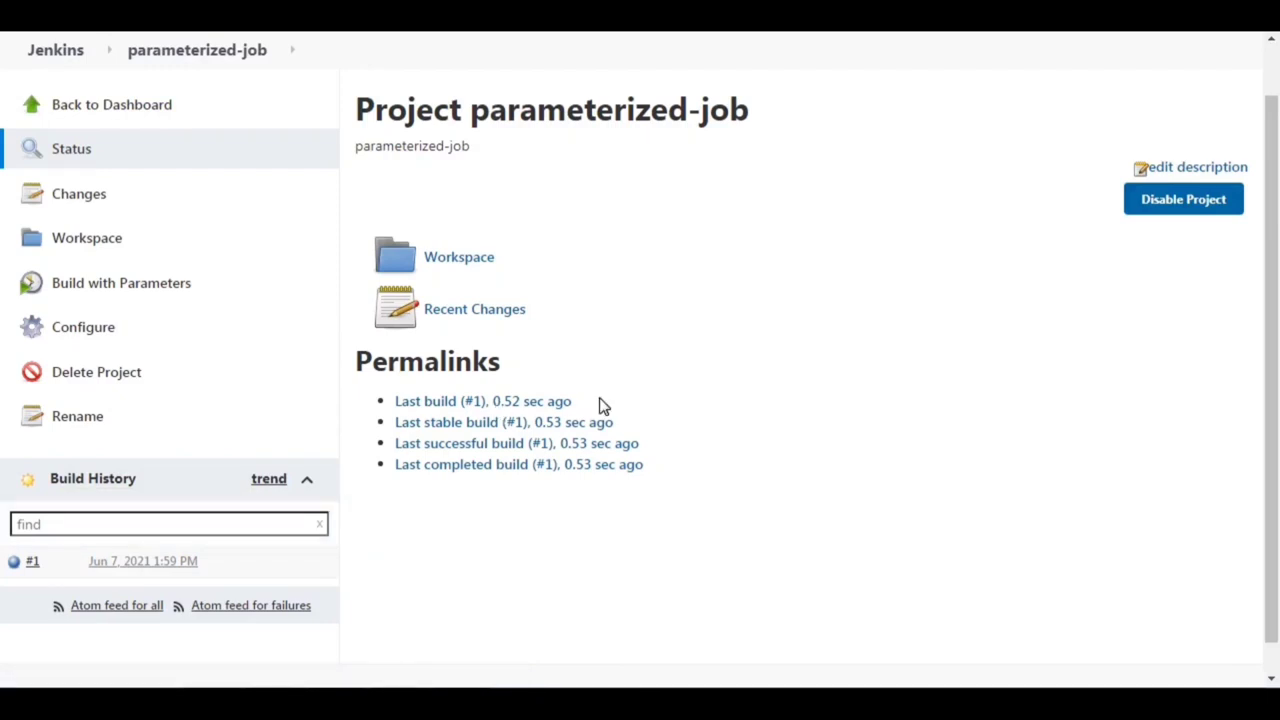
left_click(151, 568)
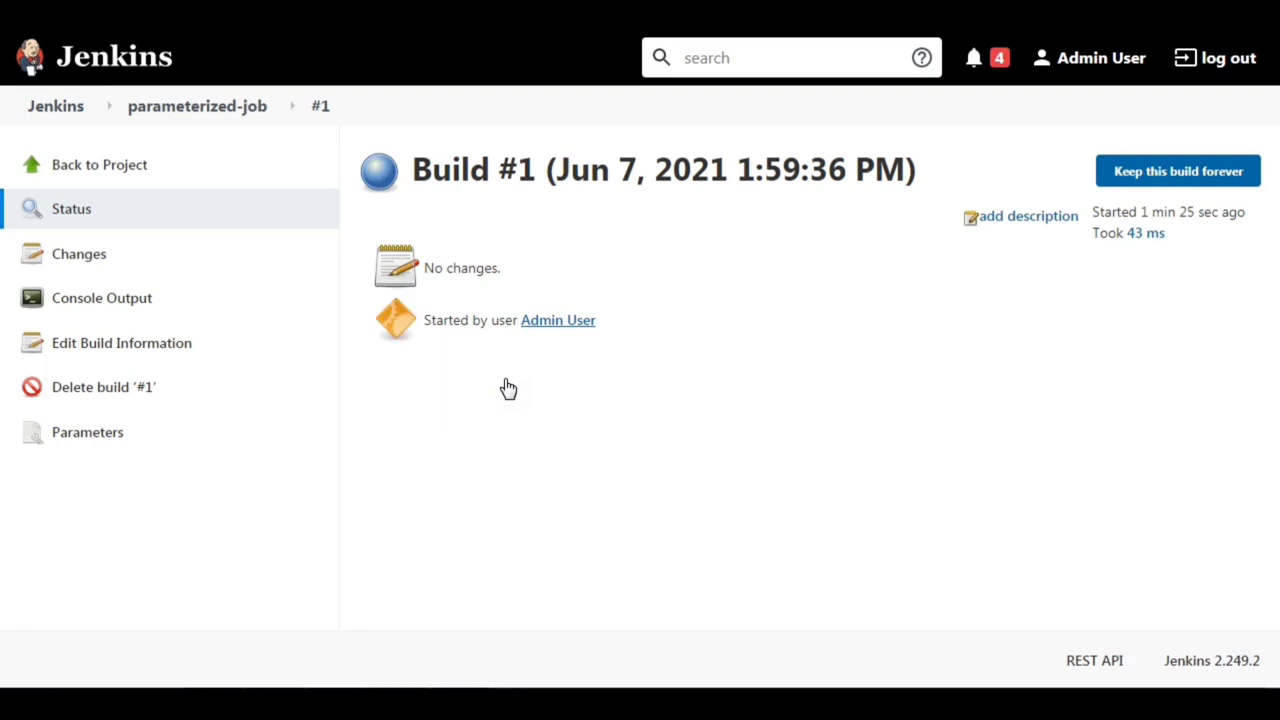
left_click(119, 307)
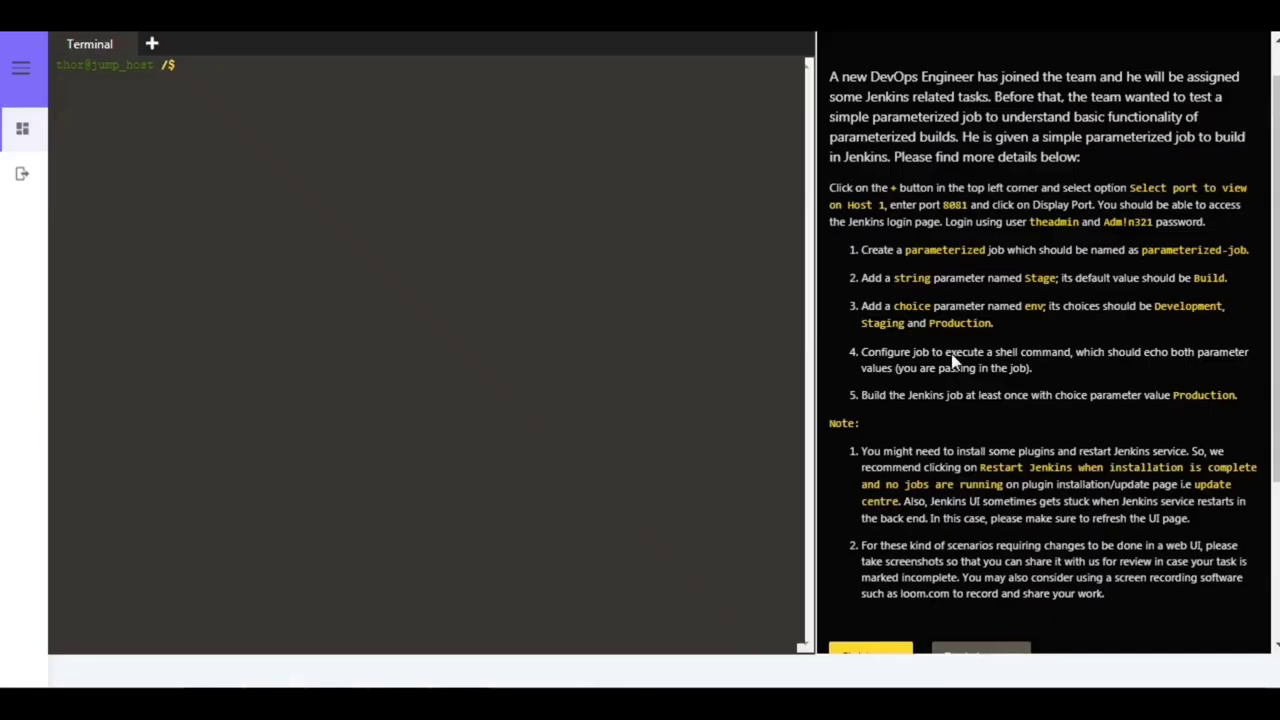
Step: Finish the KodeKloud lab task and confirm the submission in the dialog
scroll(1277, 287, "down", 1)
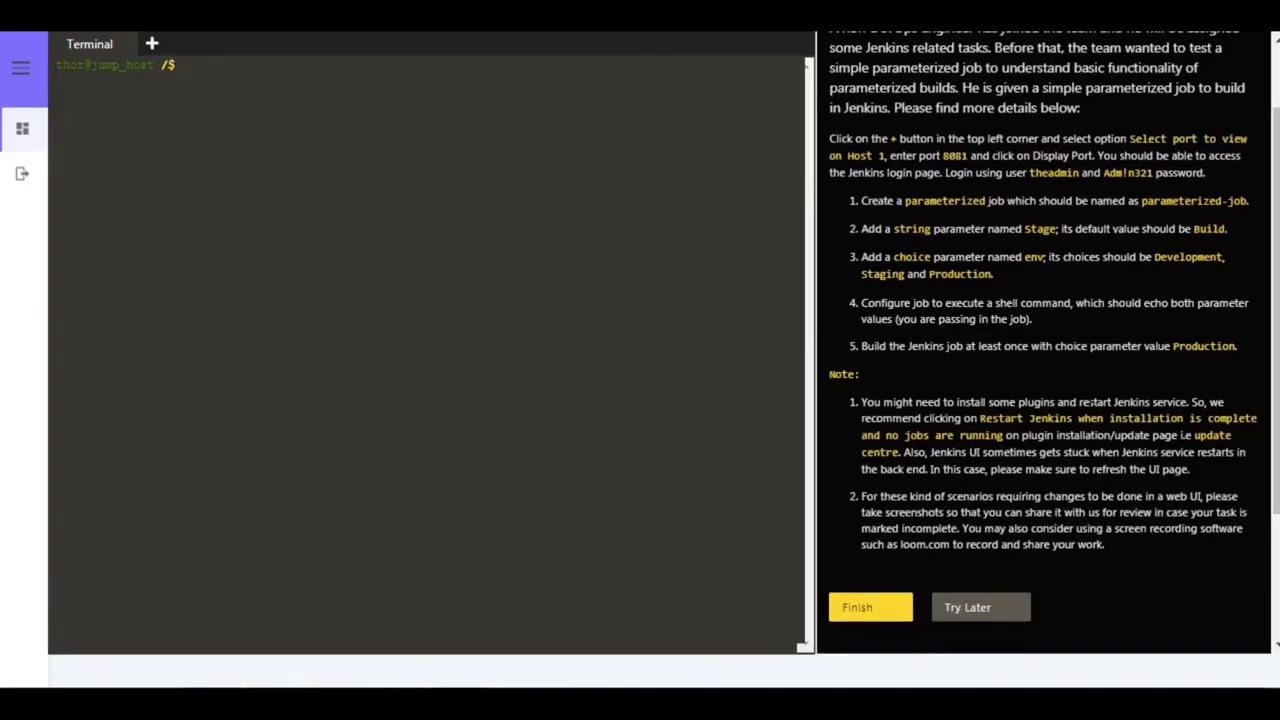
left_click(889, 609)
left_click(1188, 292)
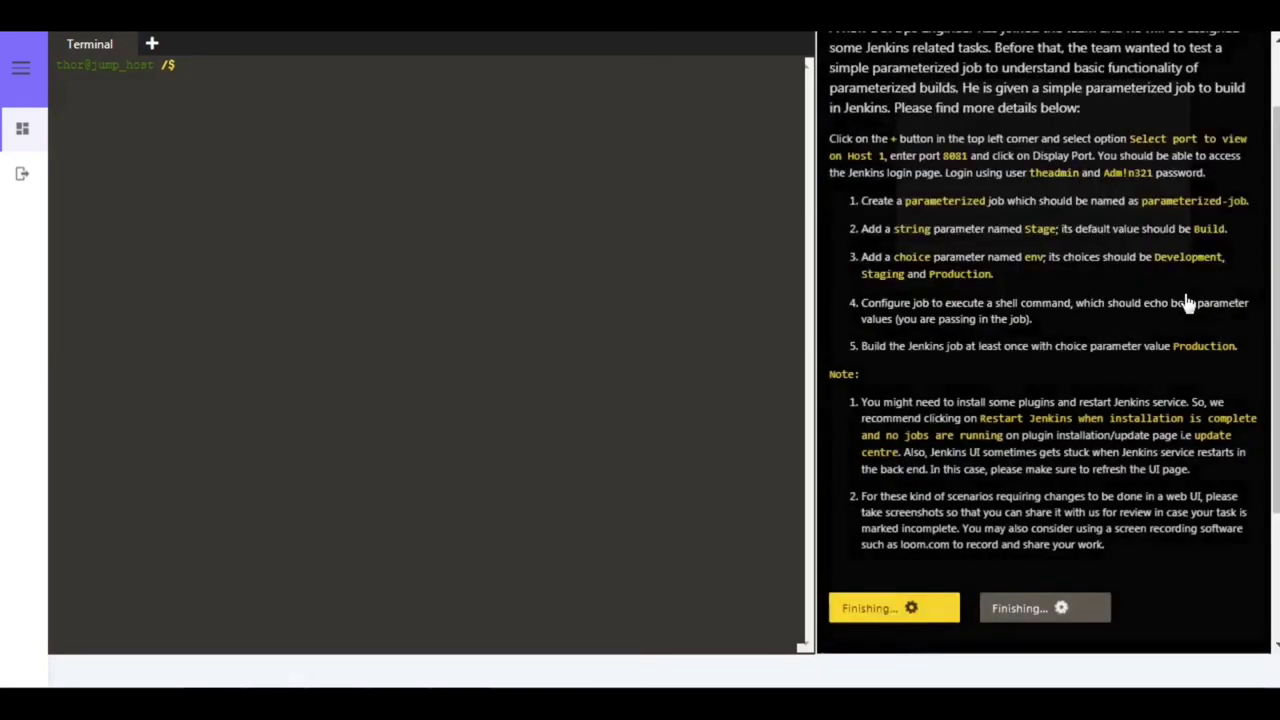
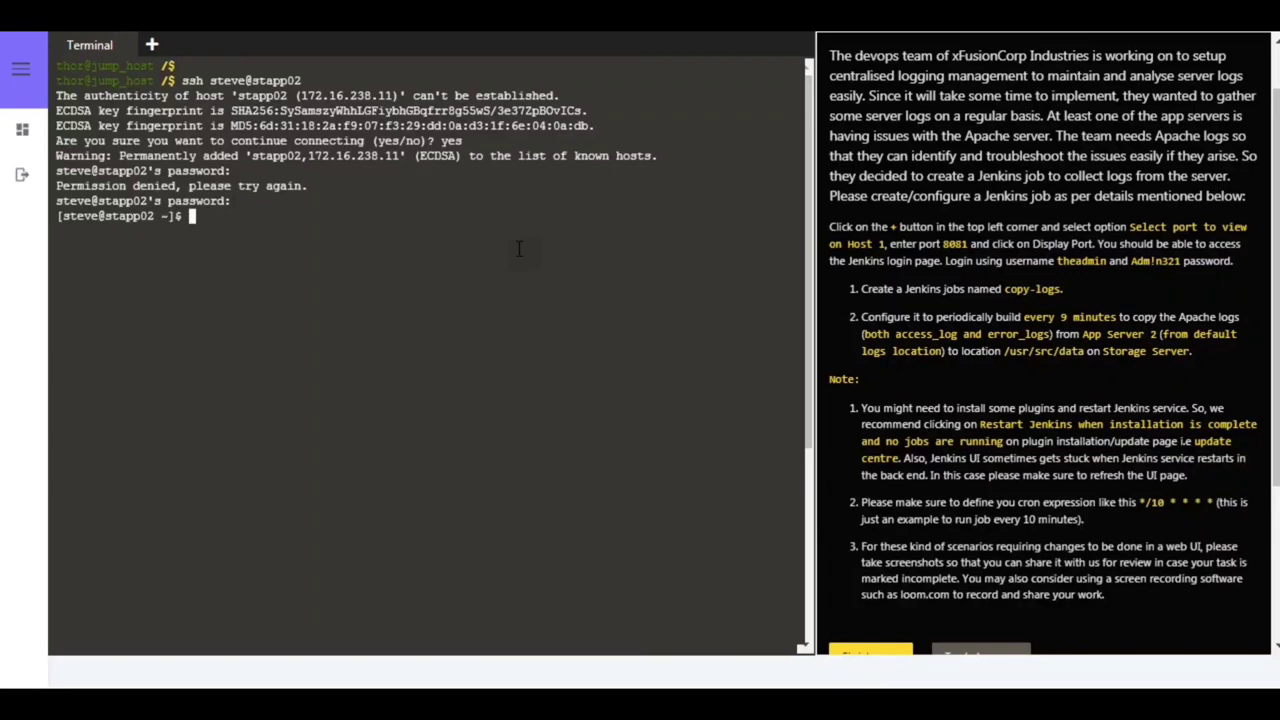
Step: List the /etc/httpd/logs folder with ll as the regular user
type("ll /t")
key("BackSpace")
type("etc/h")
key("Tab")
type("l")
key("Tab")
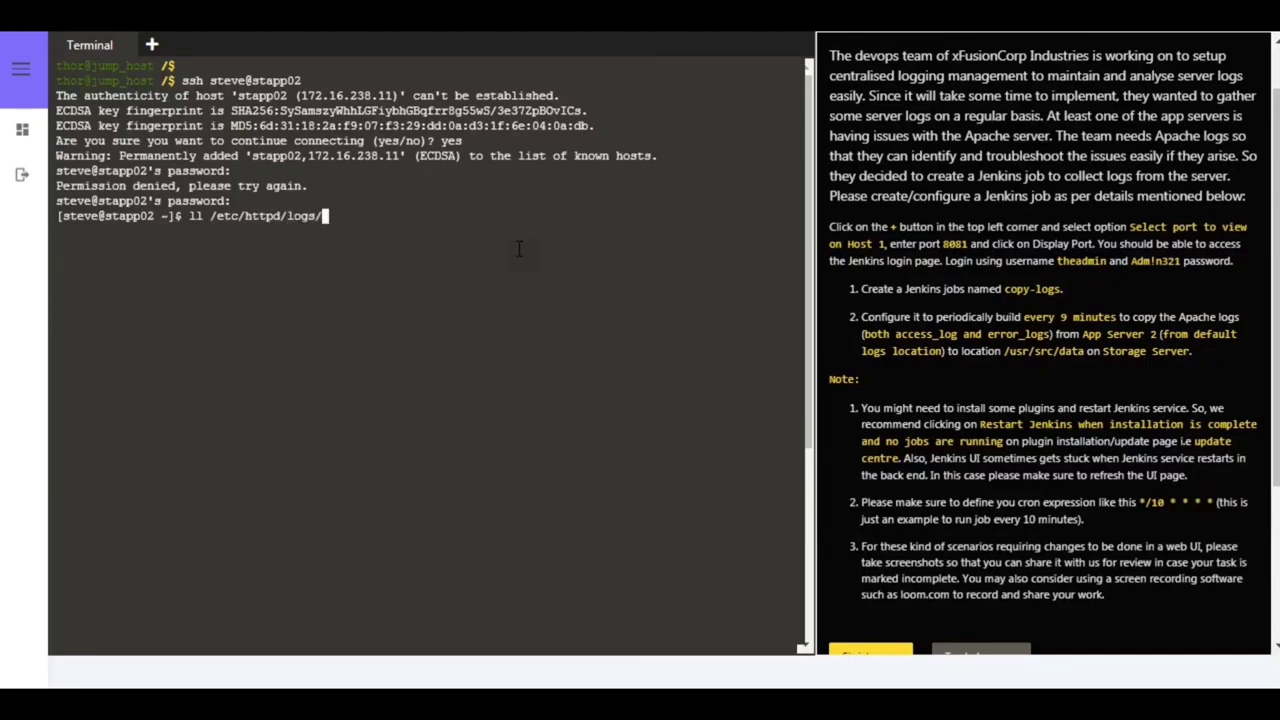
key("Return")
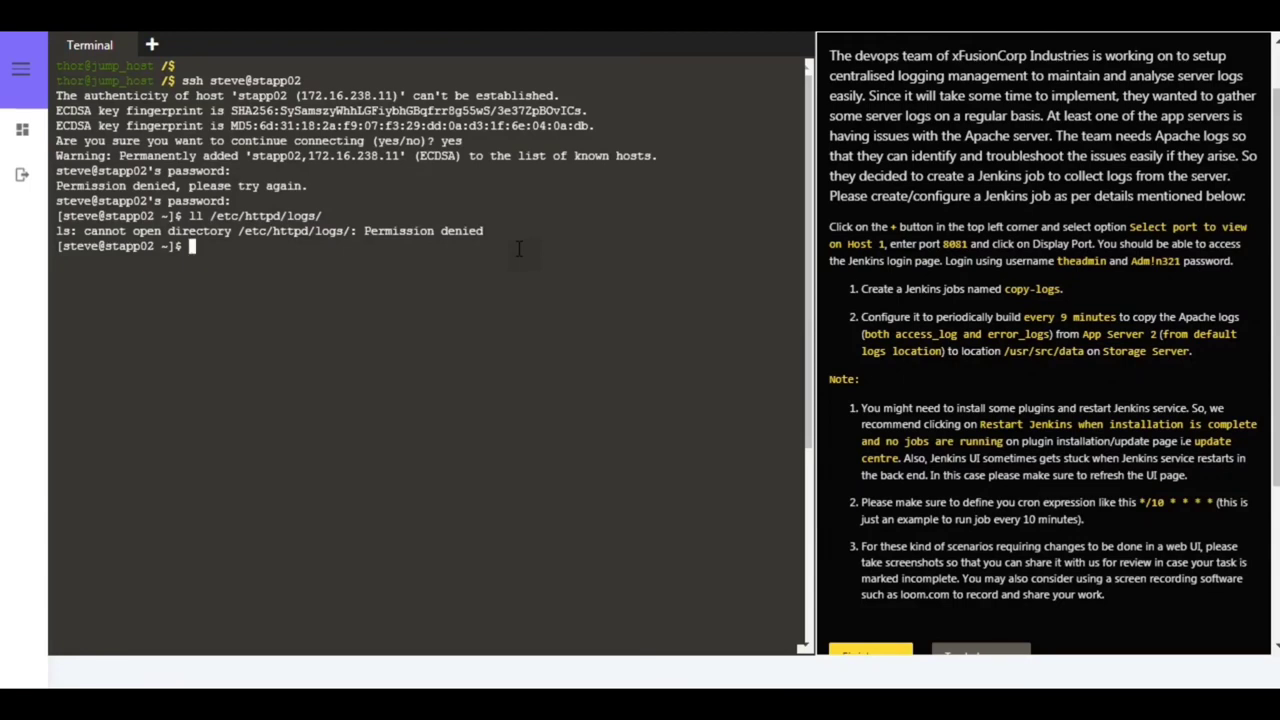
key("Return")
Step: Run sudo ll /etc/httpd/logs/ and supply the pasted sudo password
type("su")
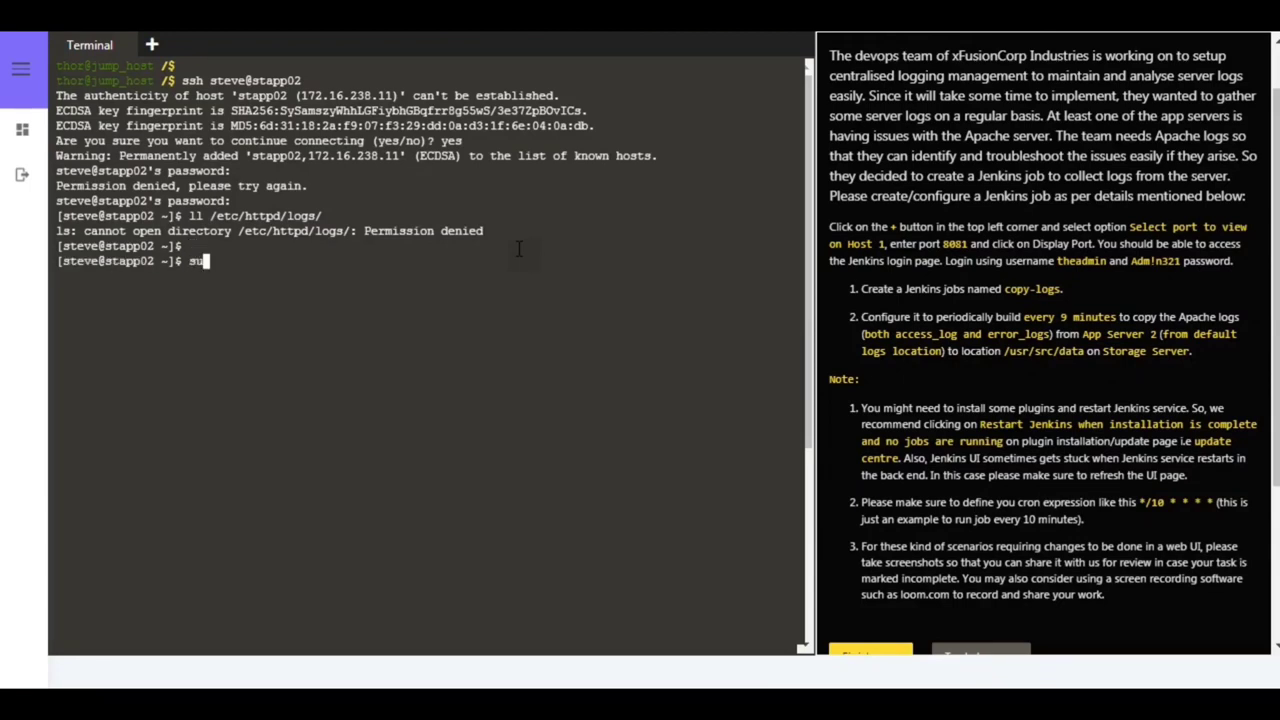
type("do ;;")
key("BackSpace")
key("BackSpace")
key("BackSpace")
key("BackSpace")
type("ll")
key("BackSpace")
key("BackSpace")
type("ll /etc/t")
key("BackSpace")
type("httpd/logs/")
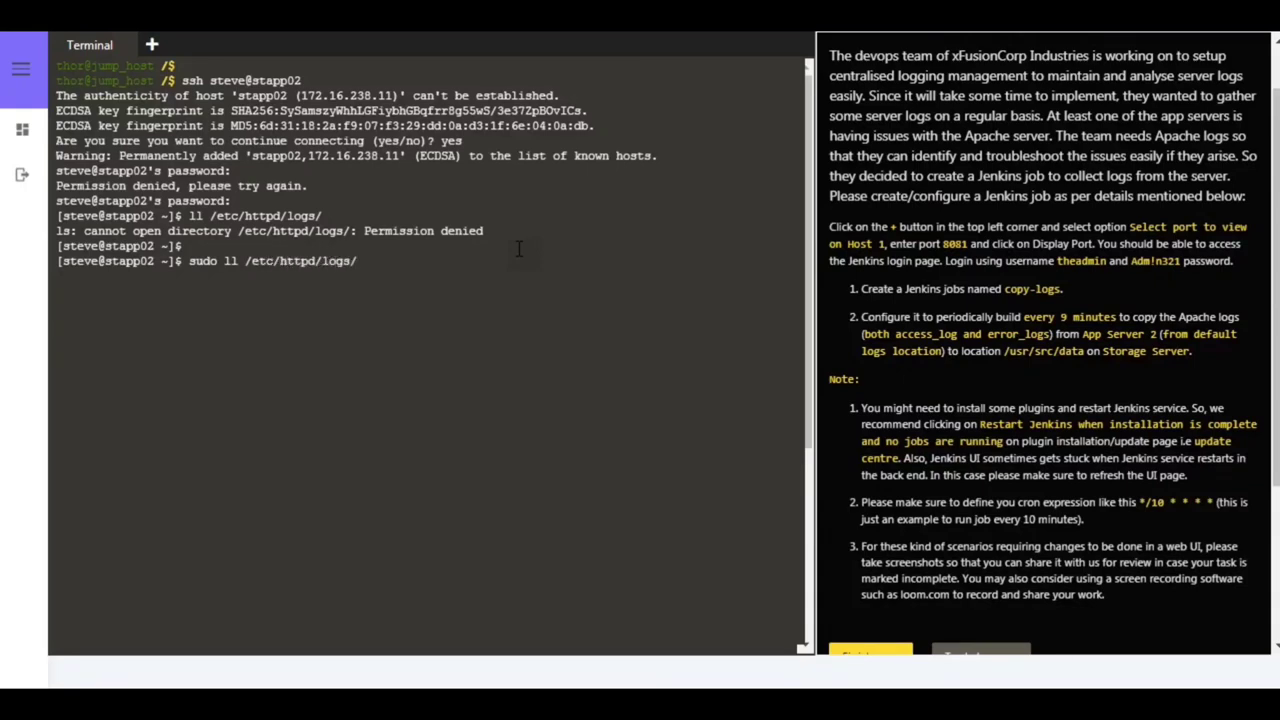
key("Return")
right_click(504, 226)
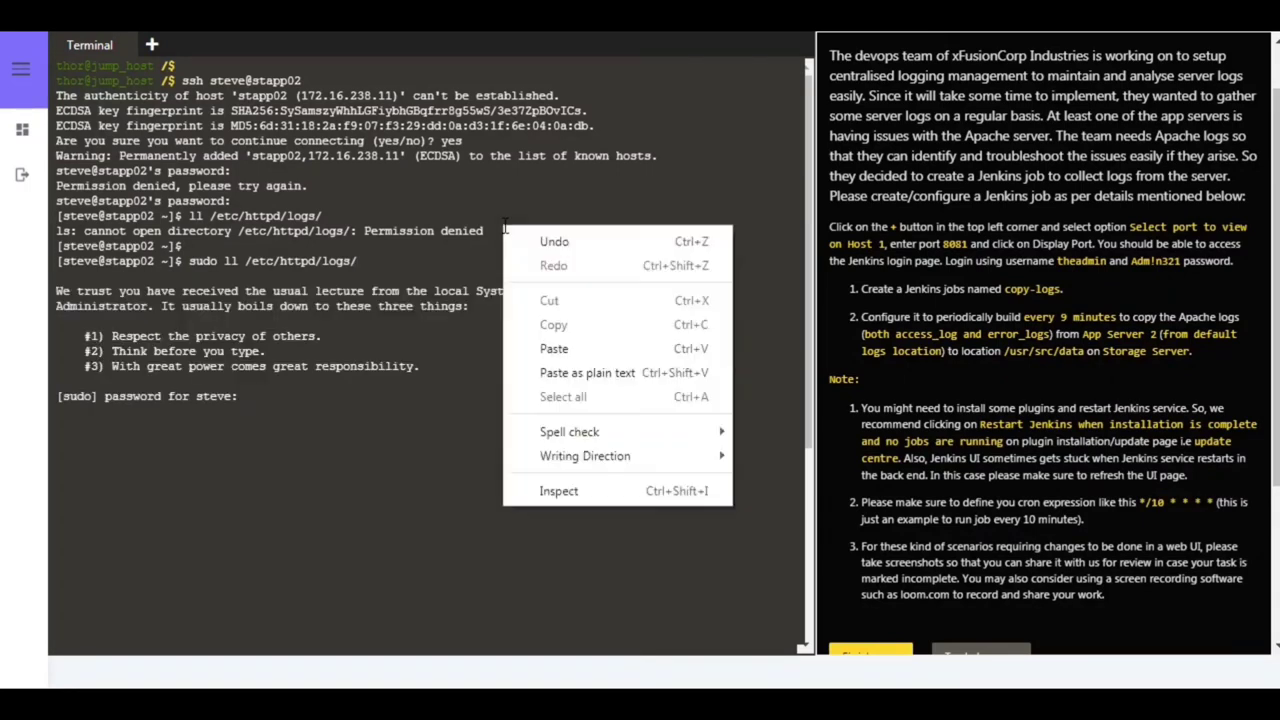
left_click(558, 352)
key("Return")
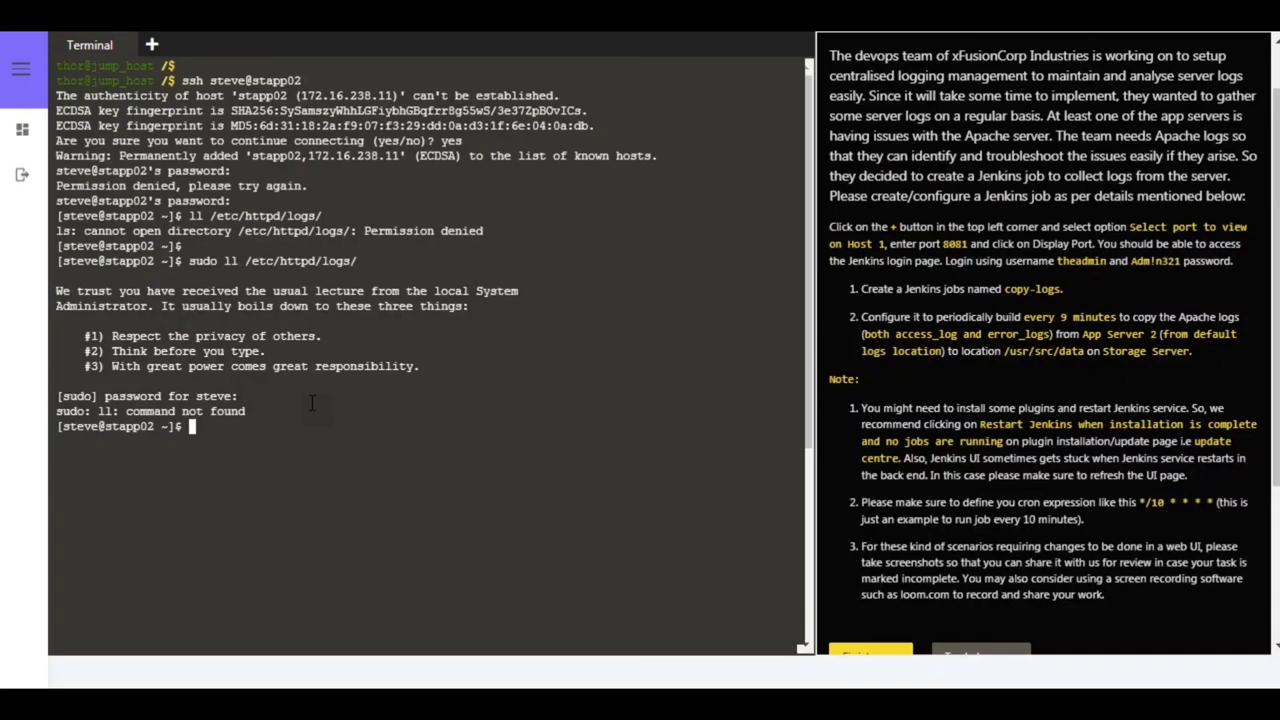
Step: Correct the recalled command to sudo ls /etc/httpd/logs/, showing access_log and error_log
key("Up")
key("Left")
key("Left")
key("Left")
key("Left")
key("Left")
key("Left")
key("Left")
key("Left")
key("Left")
key("Left")
key("Left")
key("Left")
key("Left")
key("Left")
key("Left")
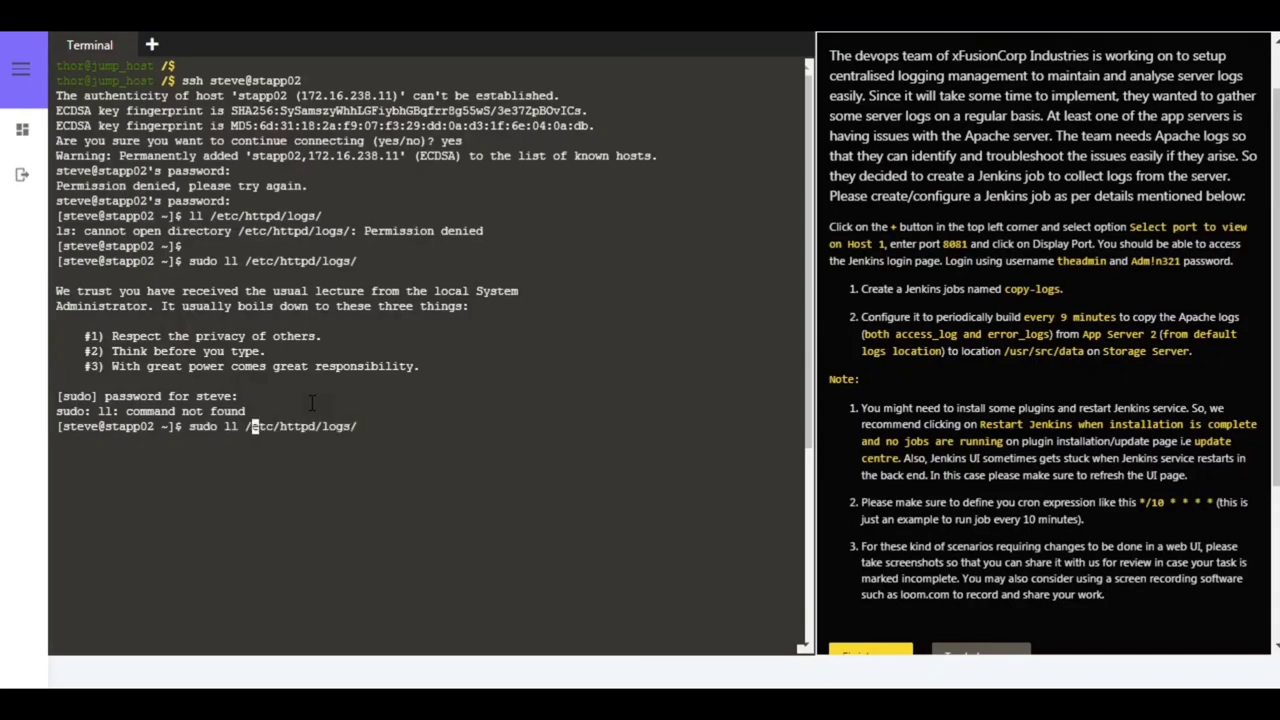
key("Left")
key("Left")
key("BackSpace")
type("s")
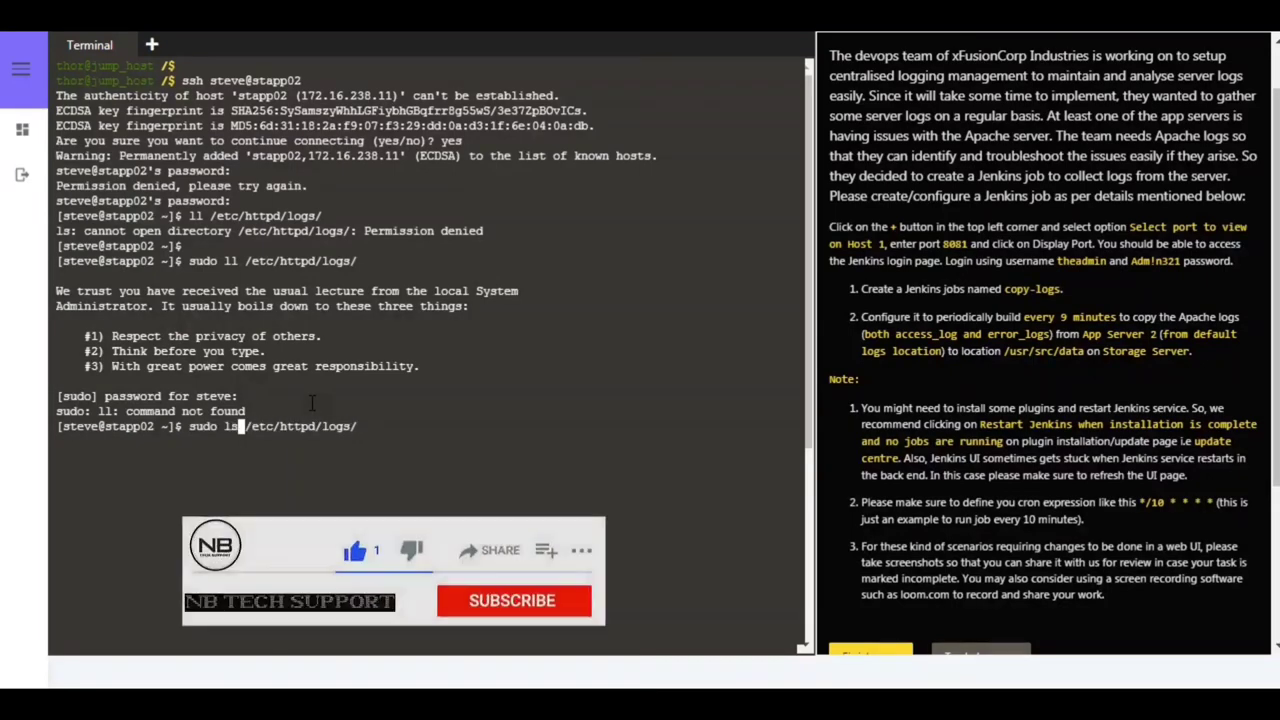
key("Return")
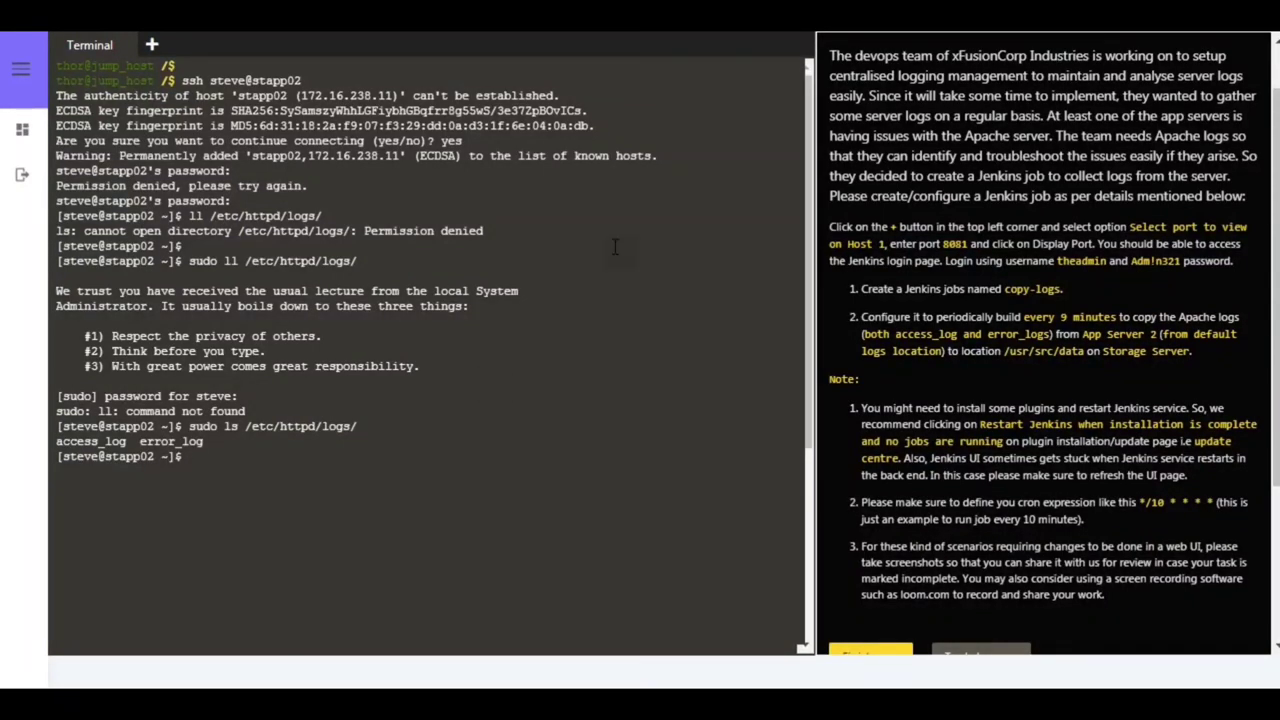
Step: Open Jenkins on Host 1 port 8081 and sign in with the saved admin credentials
left_click(152, 47)
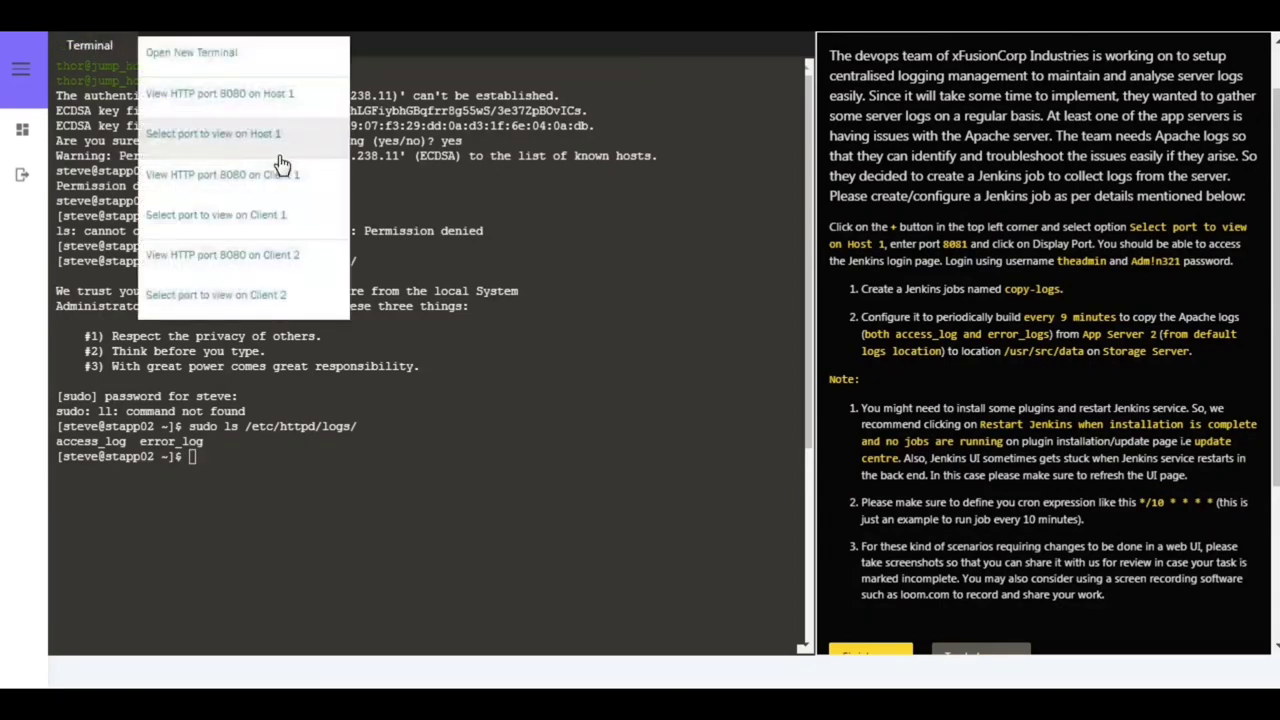
left_click(281, 147)
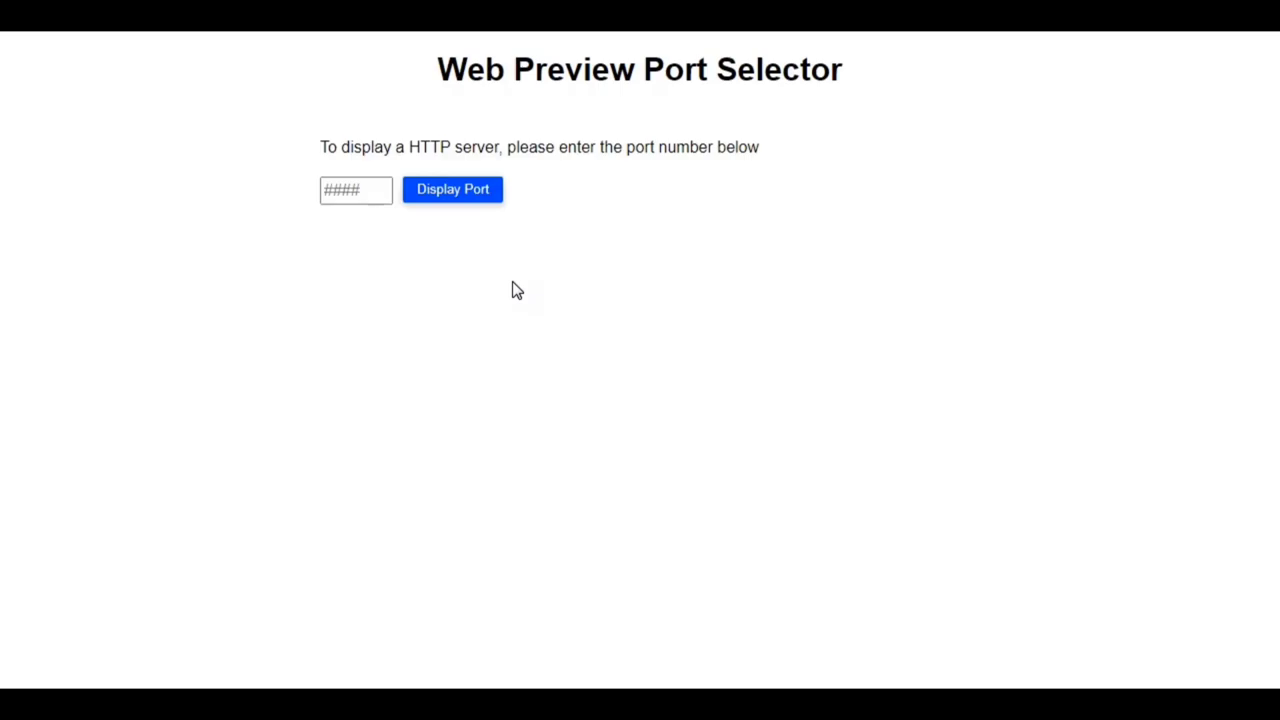
left_click(372, 192)
left_click(377, 231)
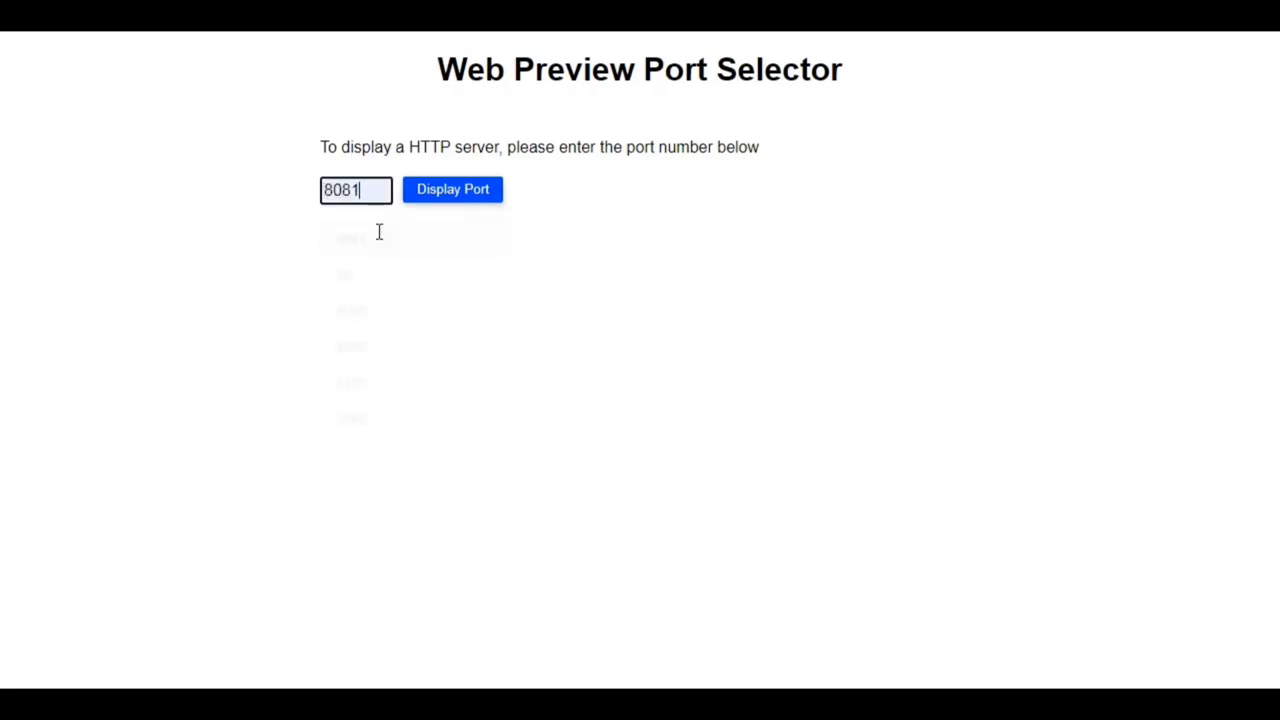
left_click(440, 197)
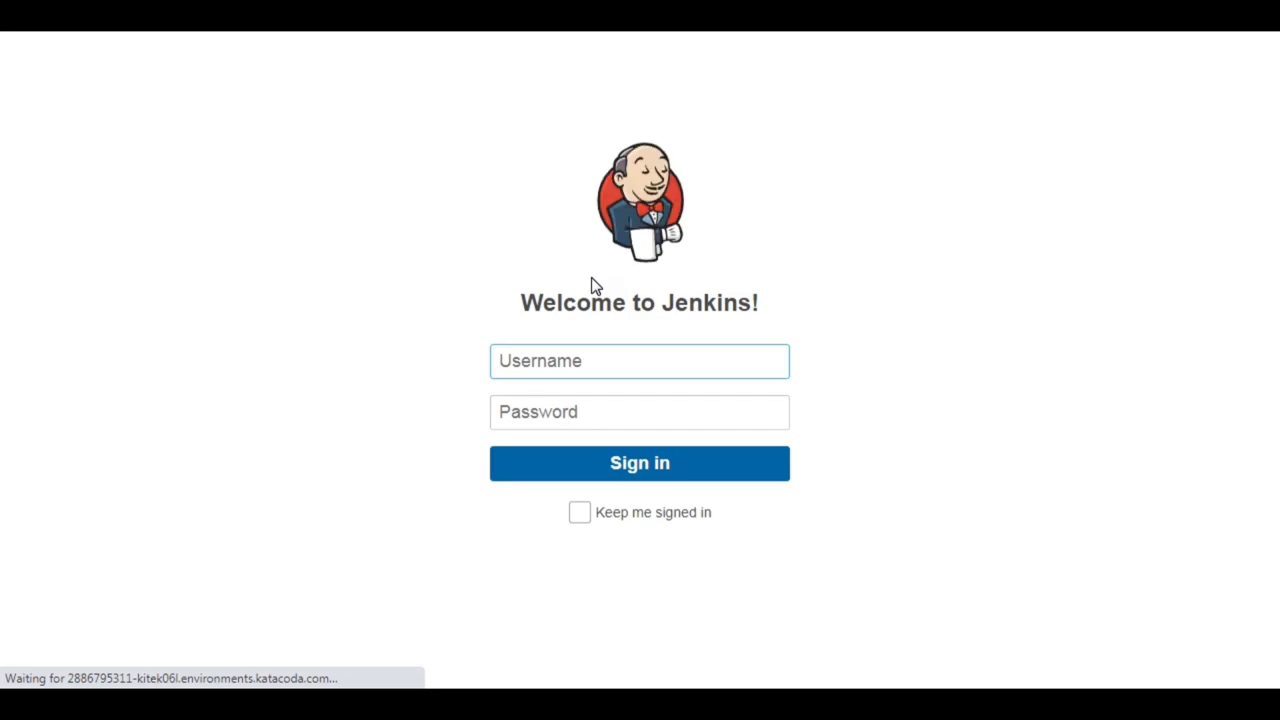
type("theadmin")
left_click(580, 417)
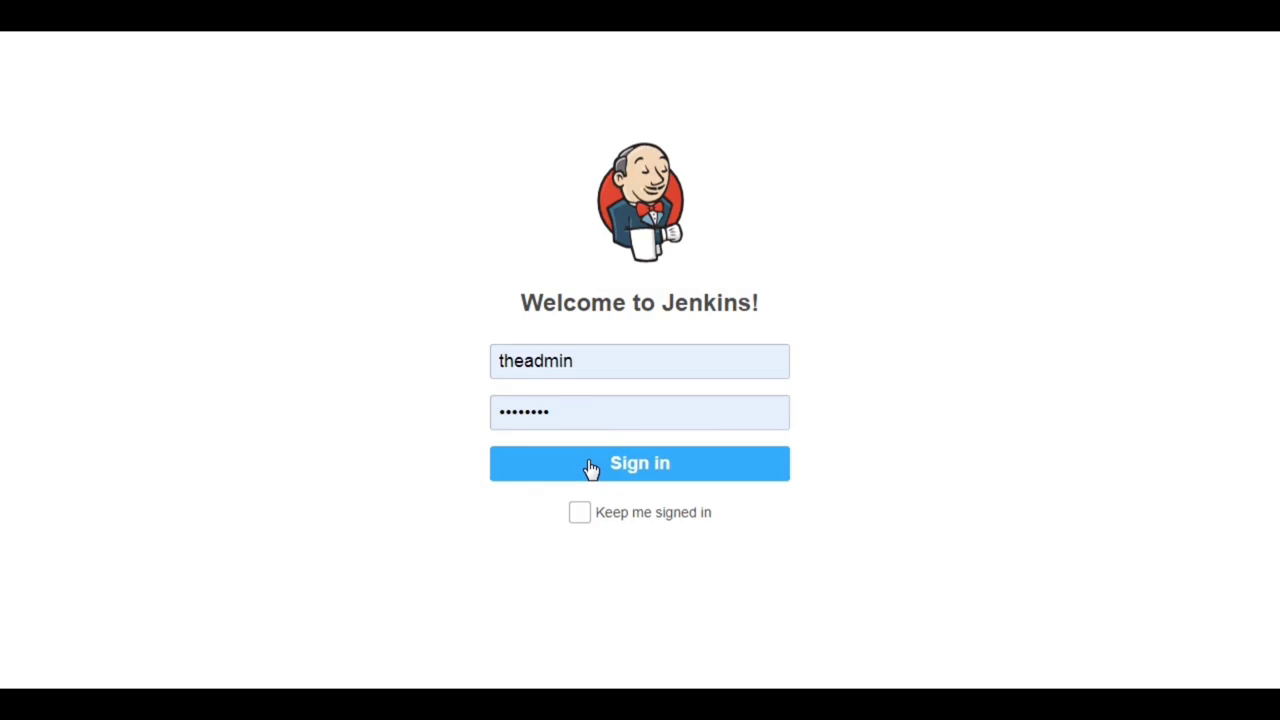
left_click(591, 466)
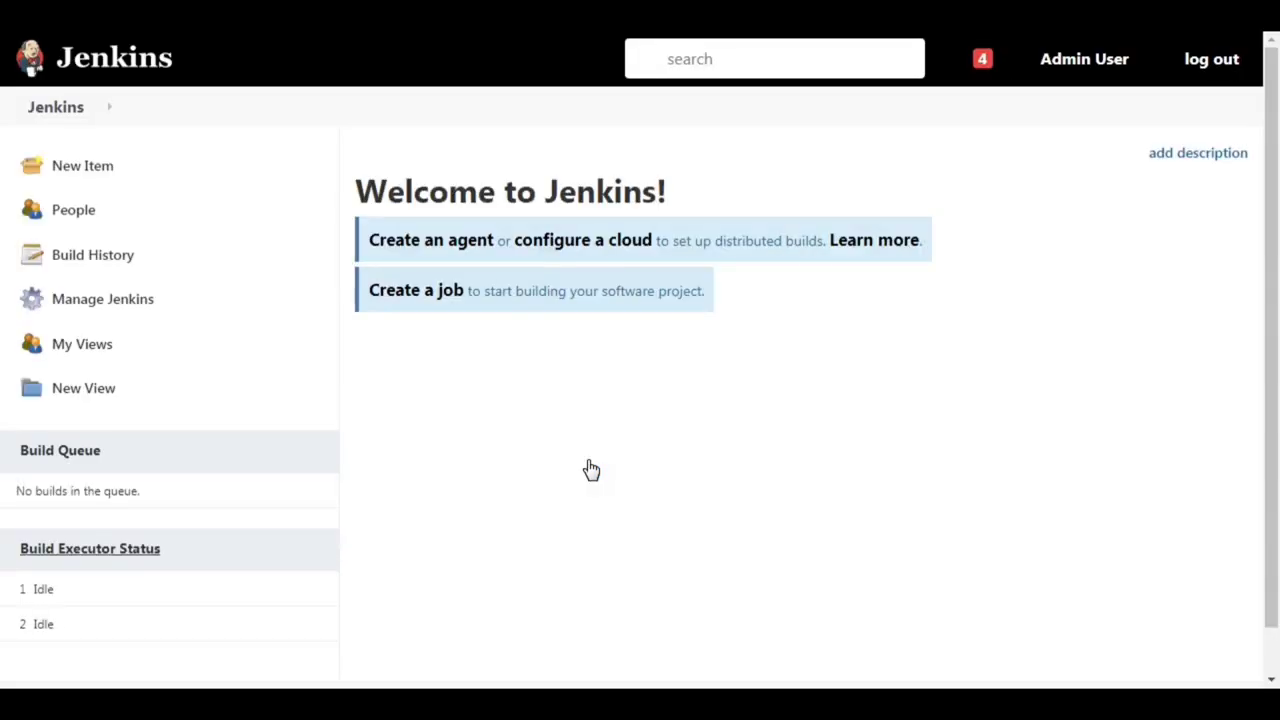
Step: Filter available plugins for ssh and install the SSH plugin after restart
left_click(102, 310)
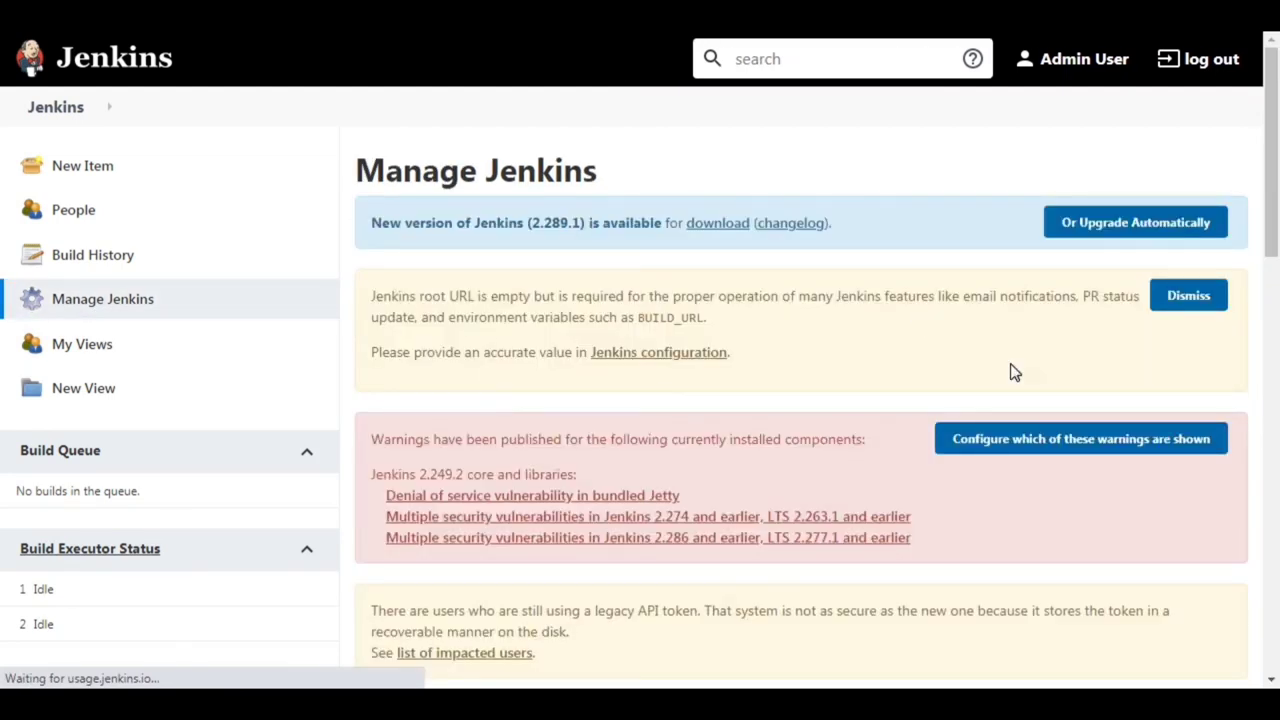
scroll(1278, 232, "down", 4)
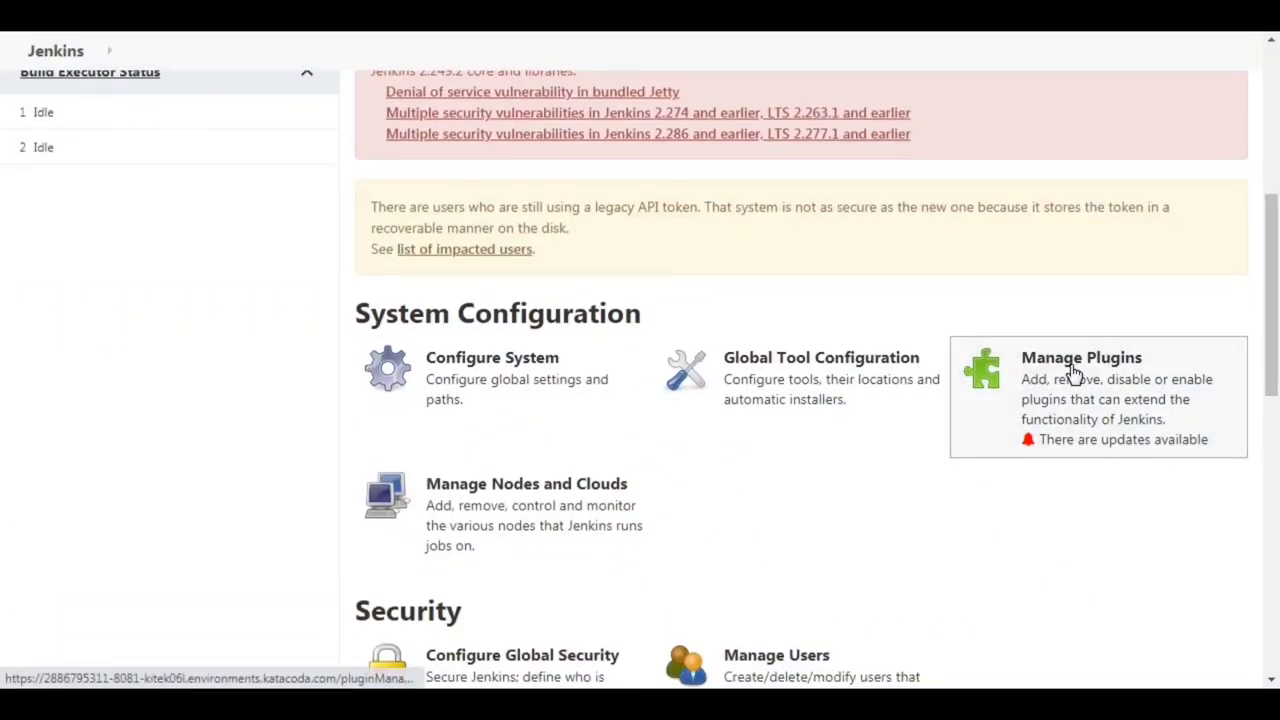
left_click(1072, 372)
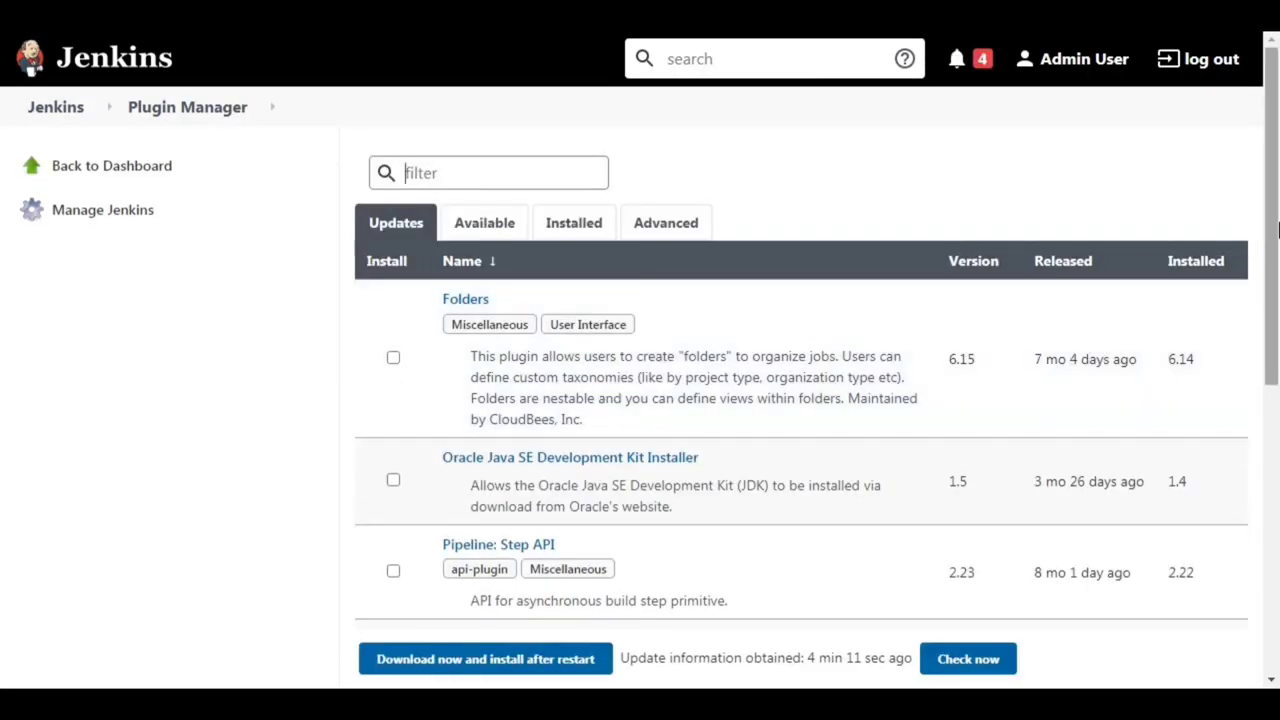
left_click(486, 230)
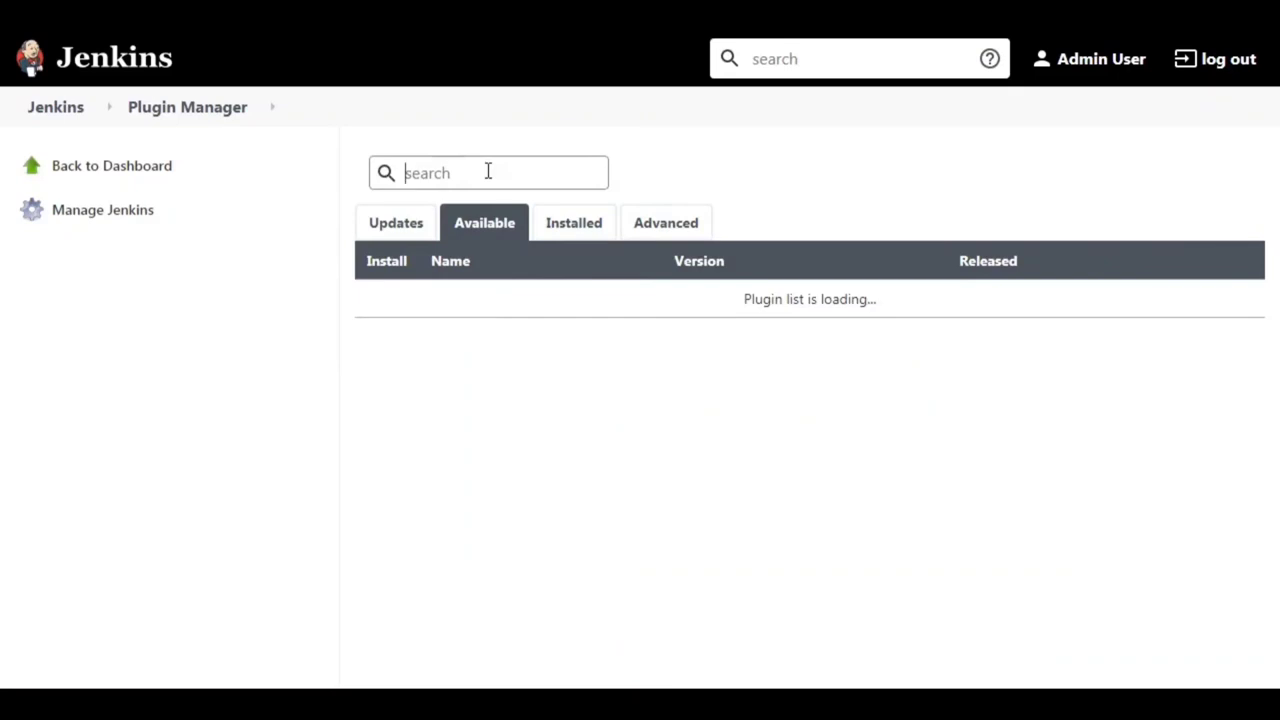
left_click(488, 172)
type("ssh")
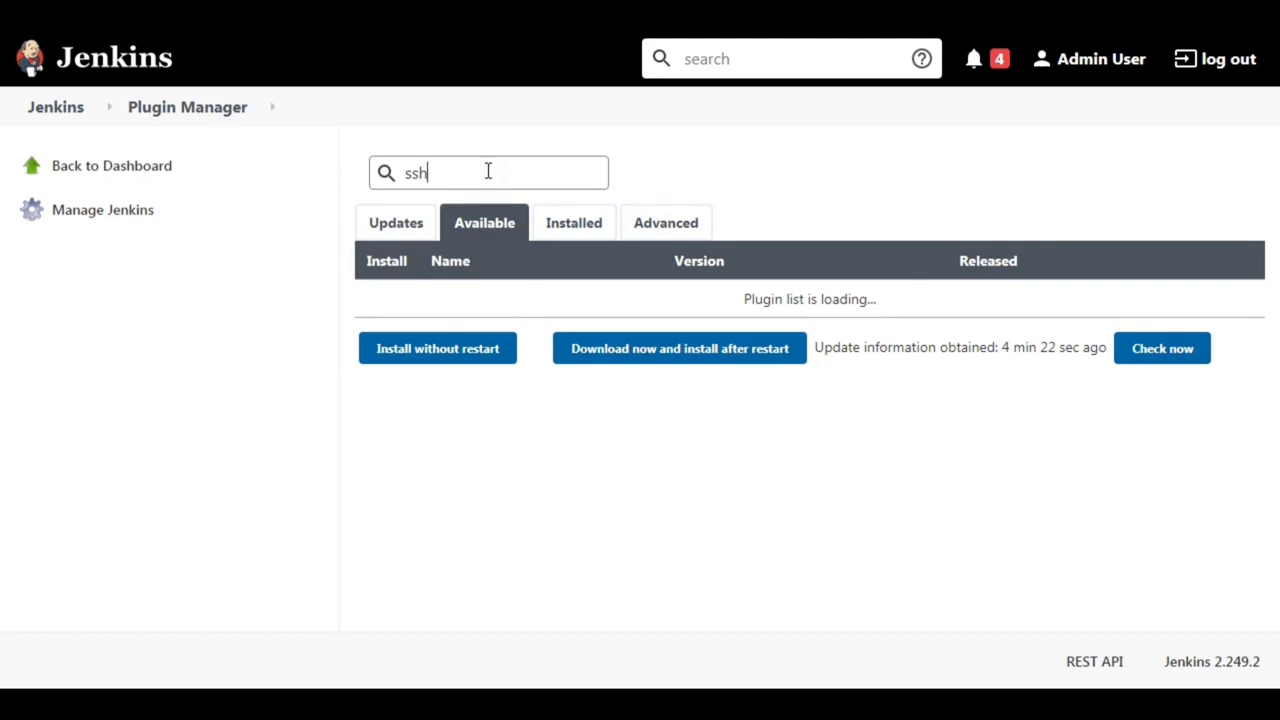
left_click_drag(1277, 168, 1275, 369)
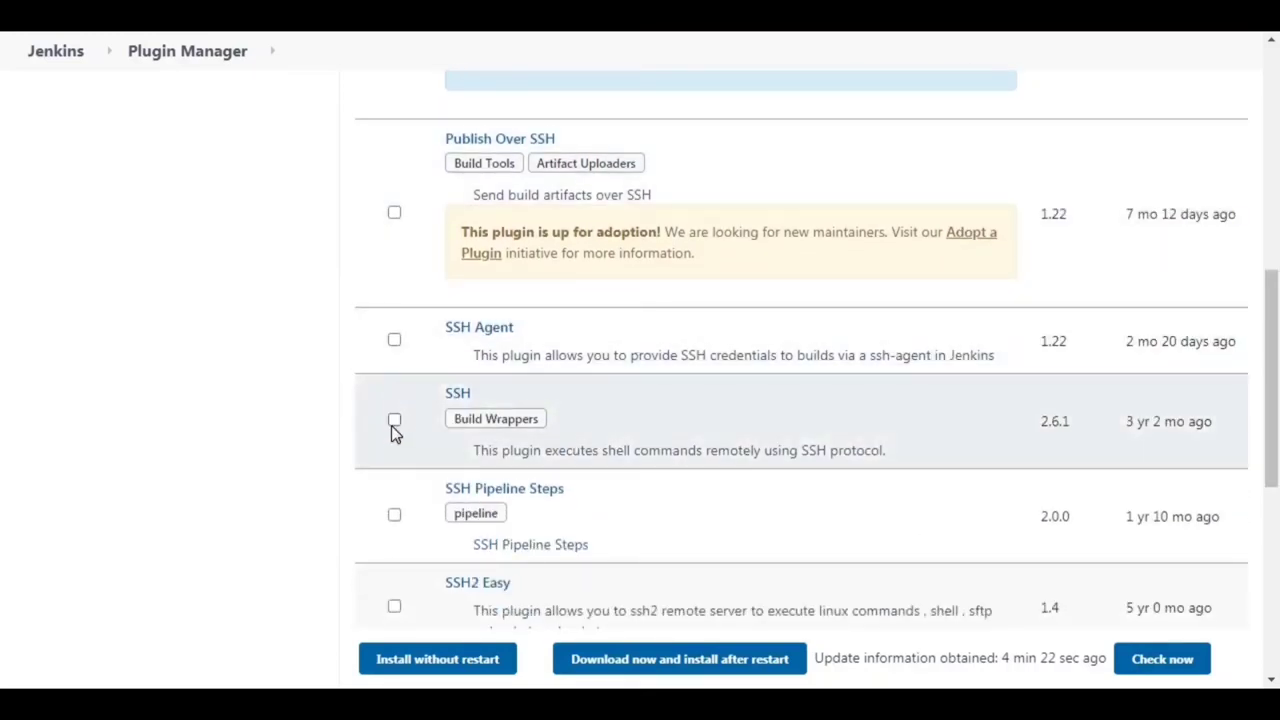
left_click(394, 421)
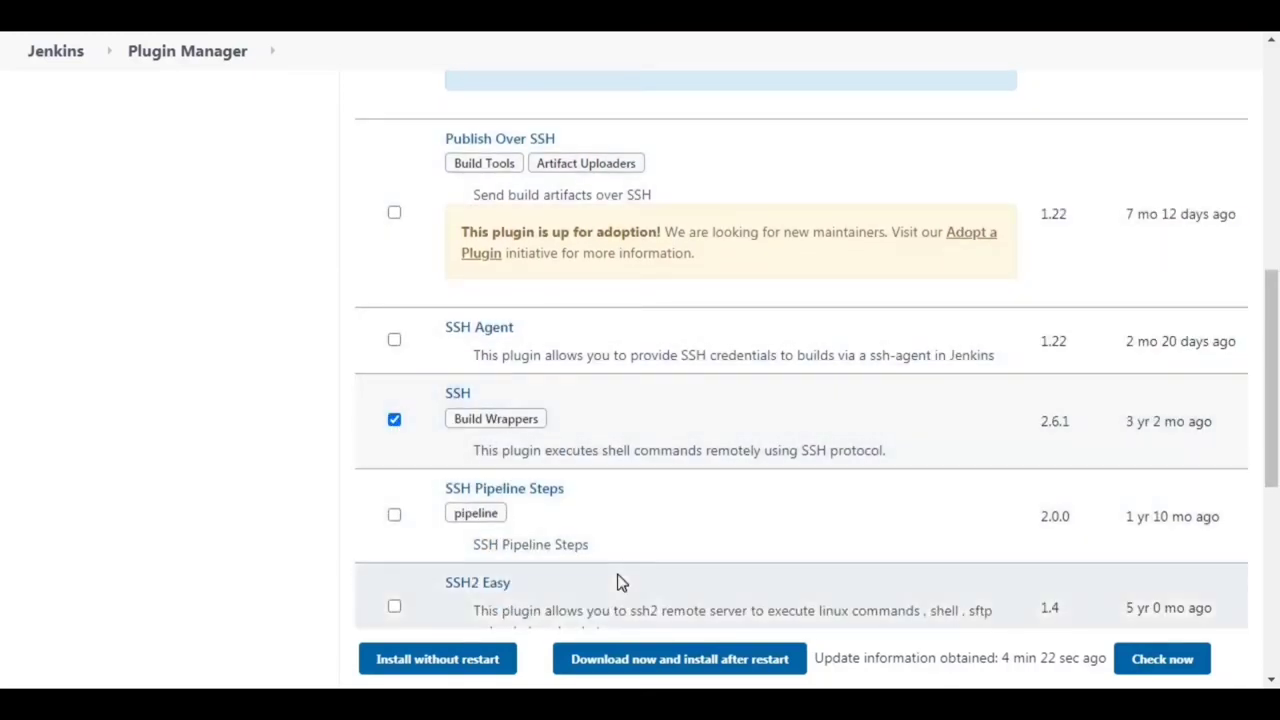
left_click(700, 667)
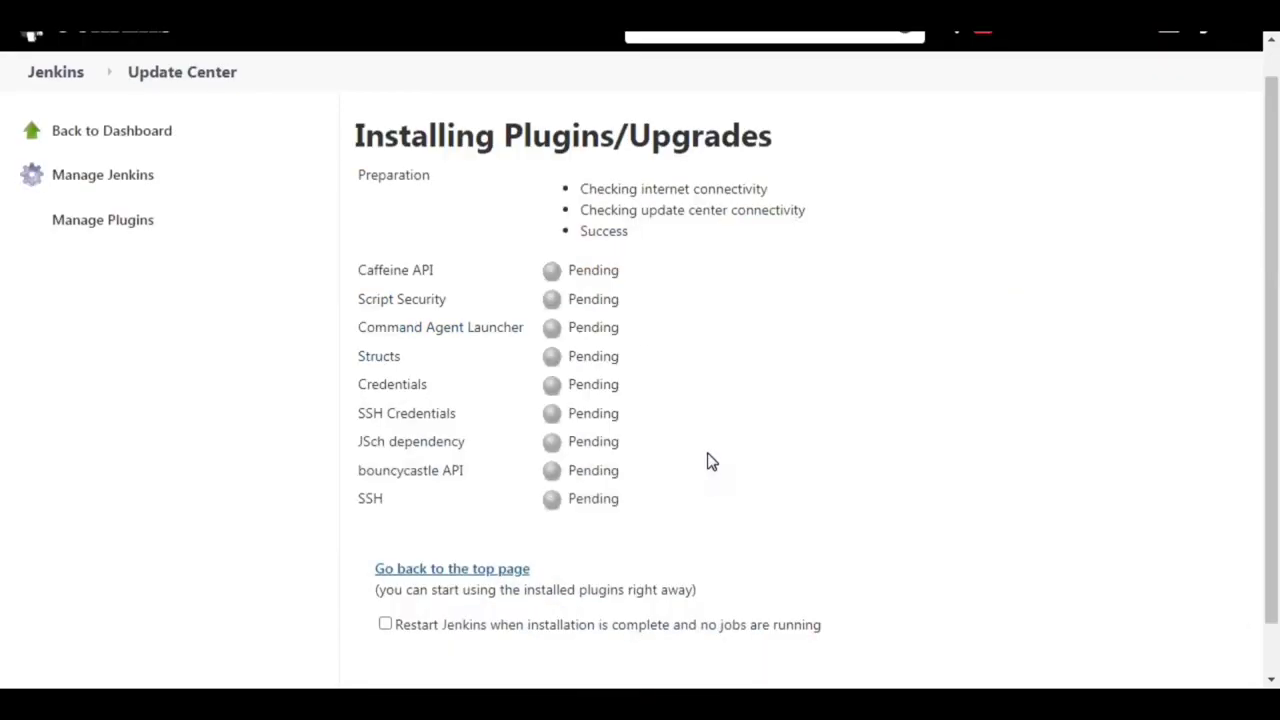
Step: Restart Jenkins once the SSH plugin installation completes
left_click_drag(786, 431, 620, 500)
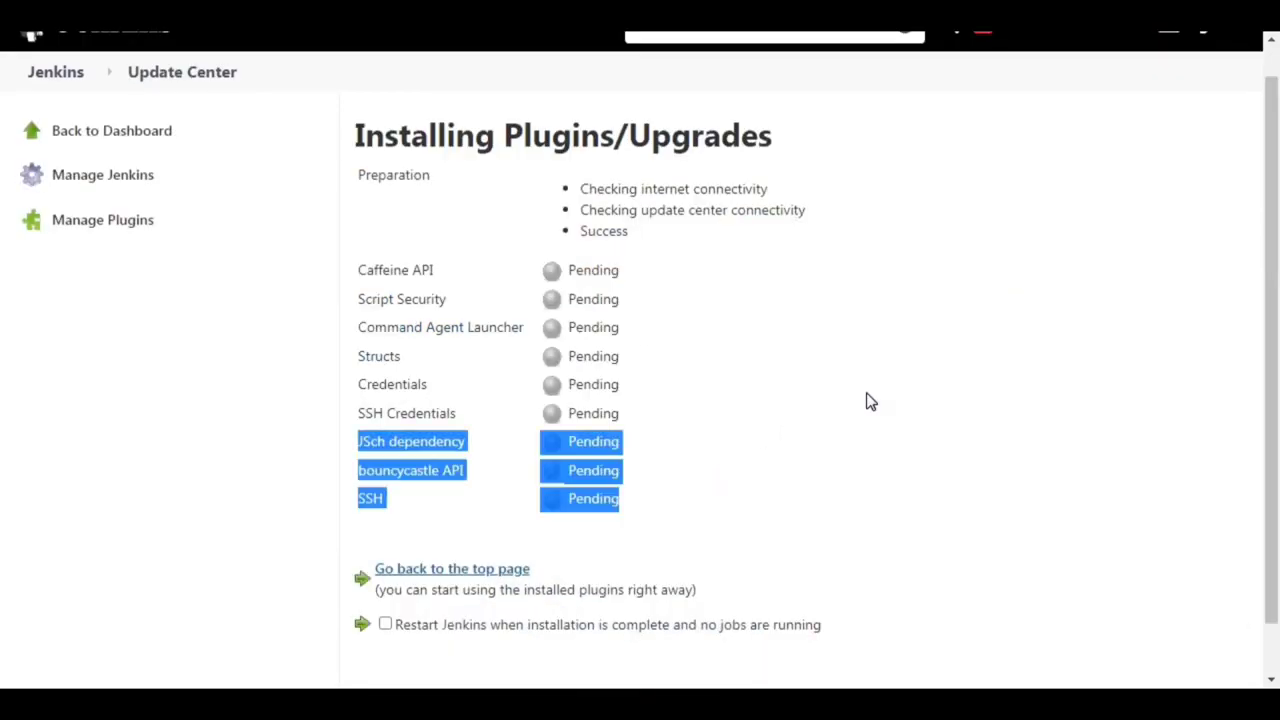
left_click(1116, 300)
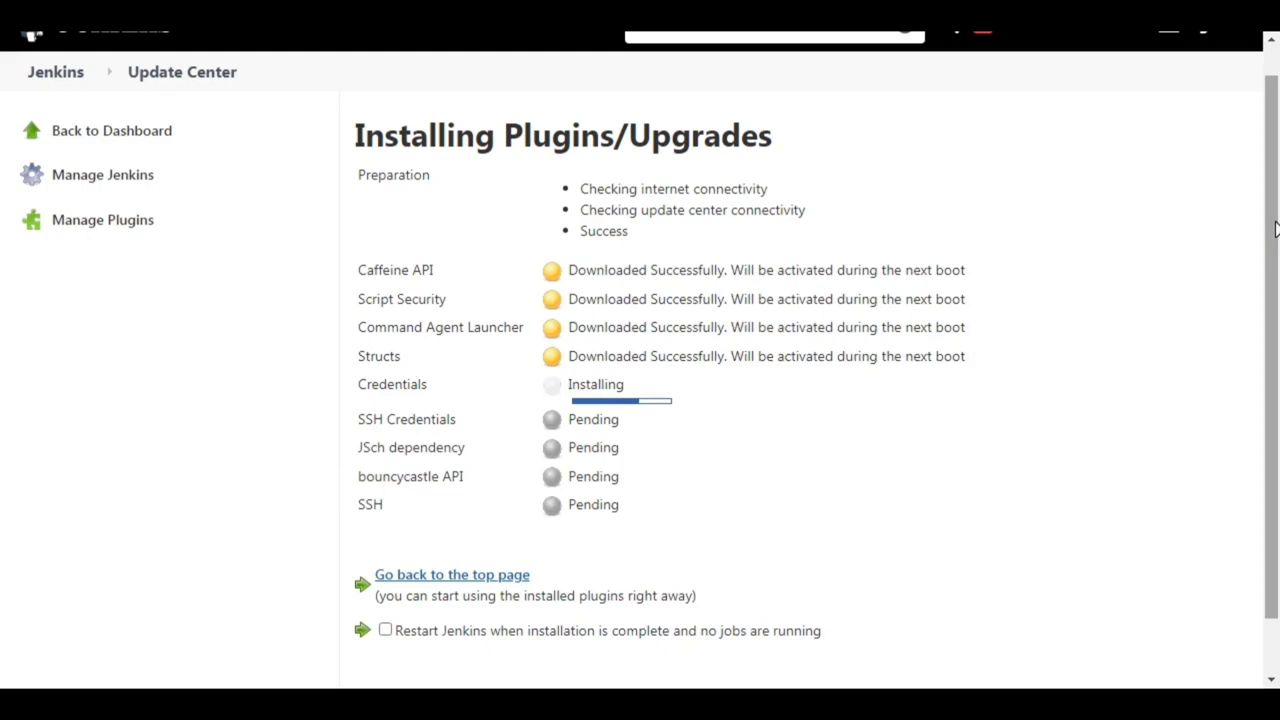
scroll(1277, 237, "down", 1)
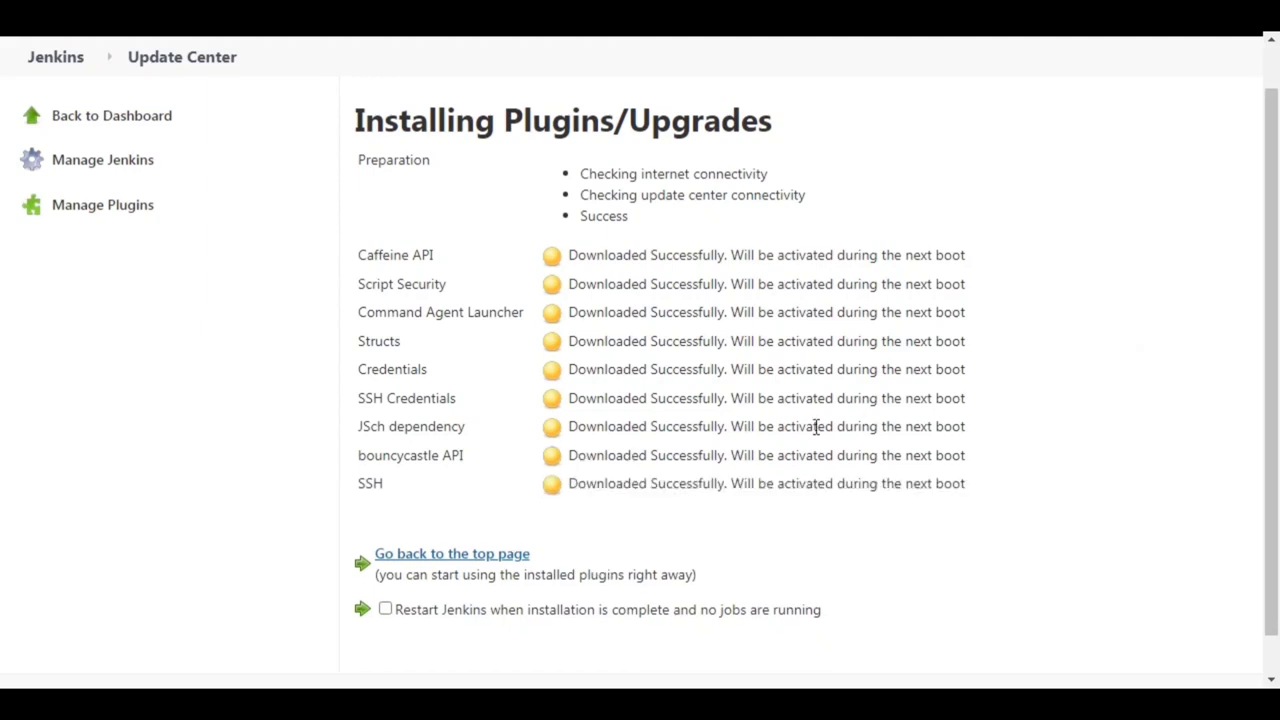
left_click(387, 612)
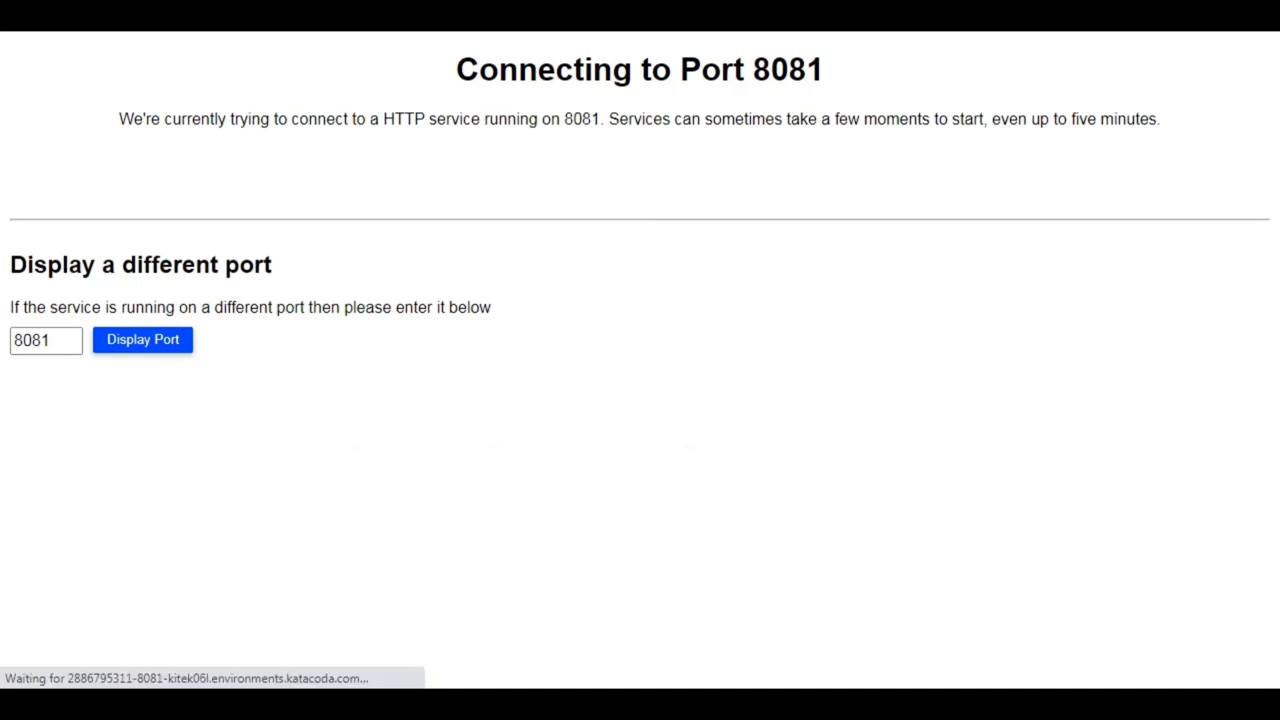
Step: Reload Jenkins on port 8081, sign back in as admin, and open Manage Jenkins
left_click(143, 340)
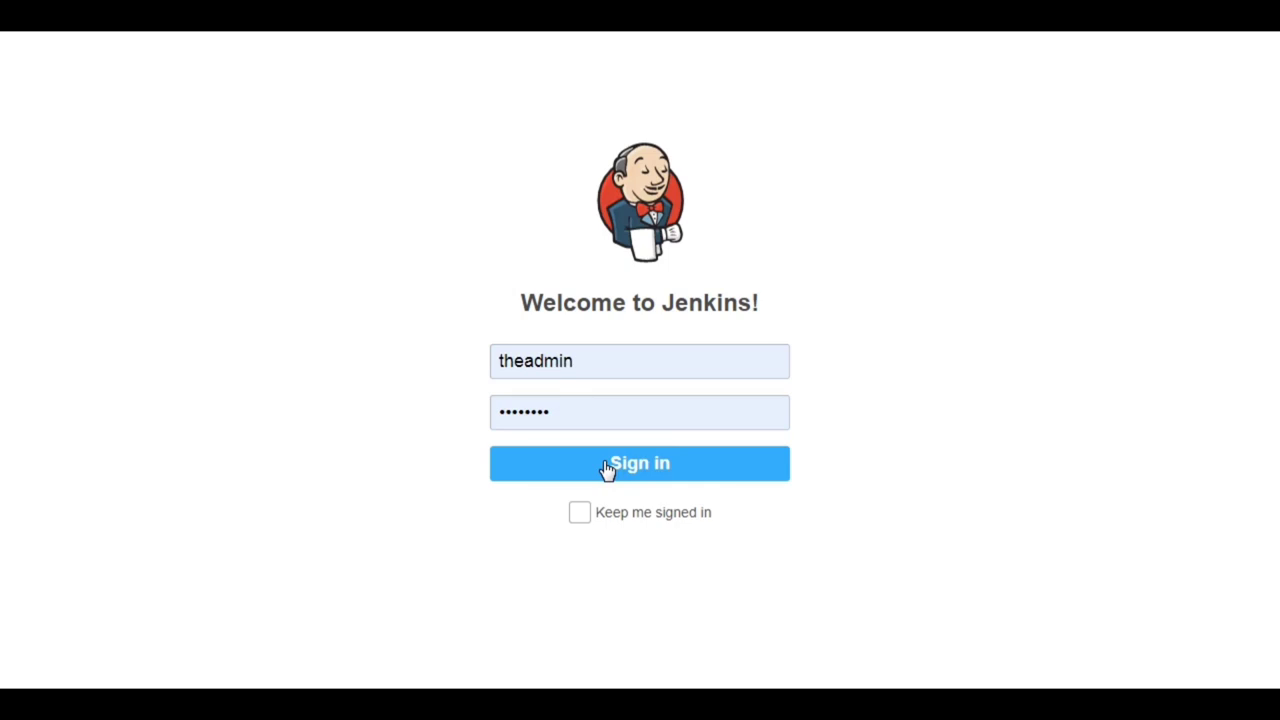
left_click(607, 470)
left_click(607, 470)
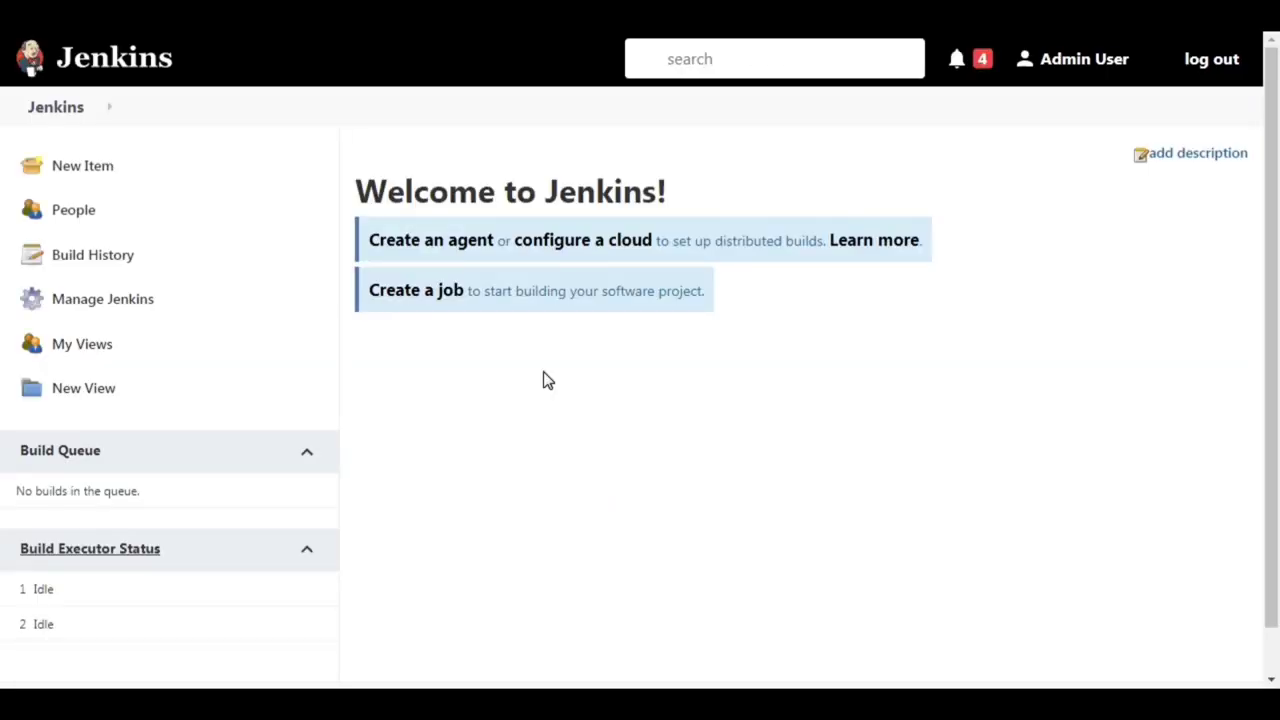
left_click(143, 299)
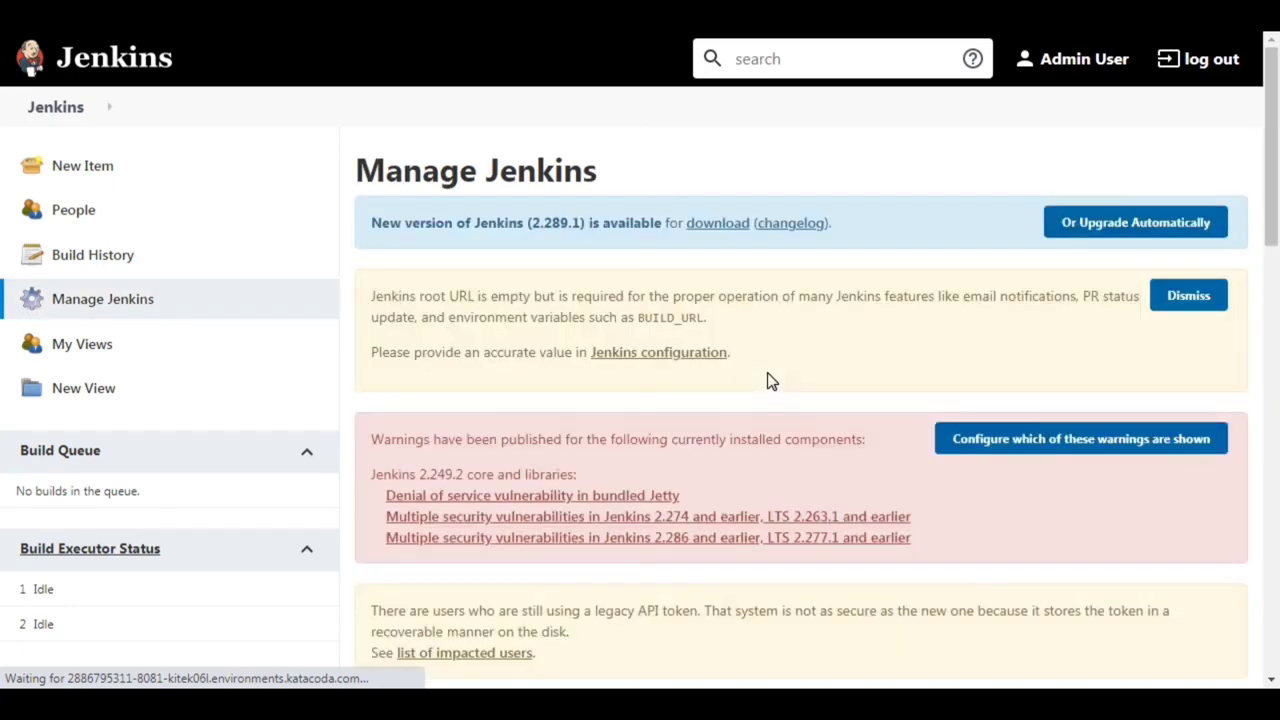
left_click_drag(1272, 217, 1275, 398)
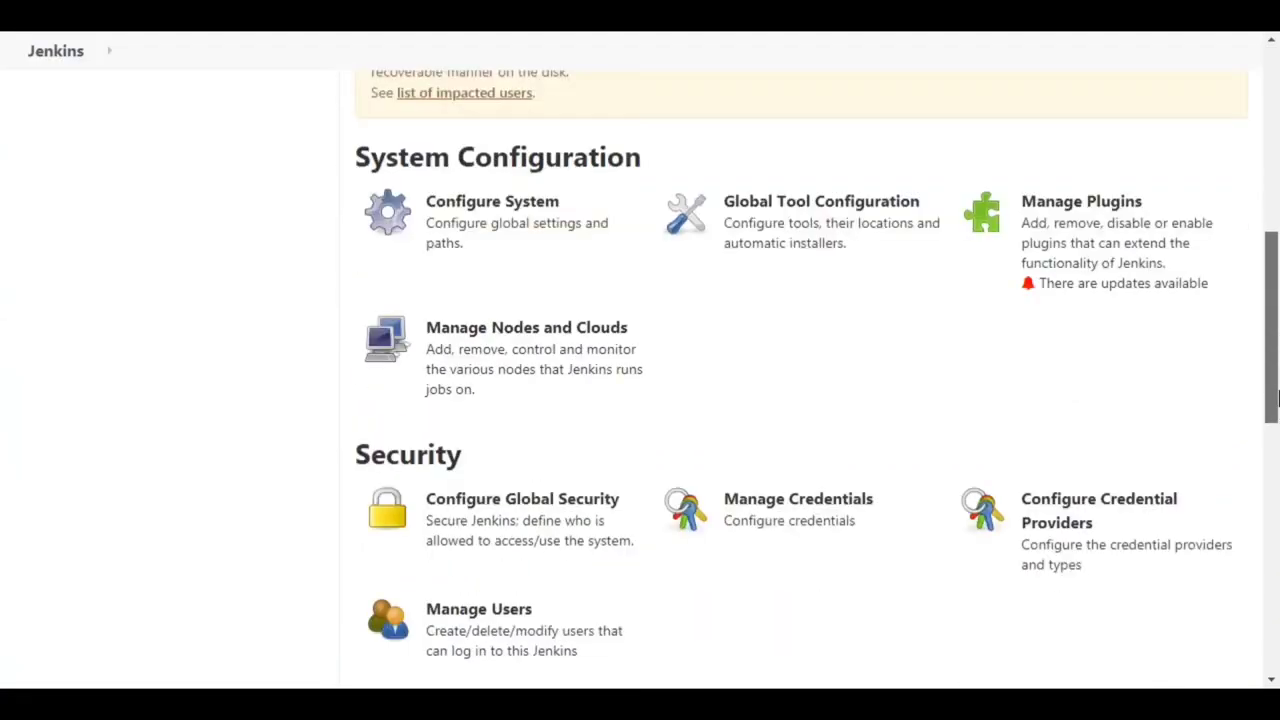
Step: Add a global username-with-password credential for the app server user with ID stapp02
left_click(812, 521)
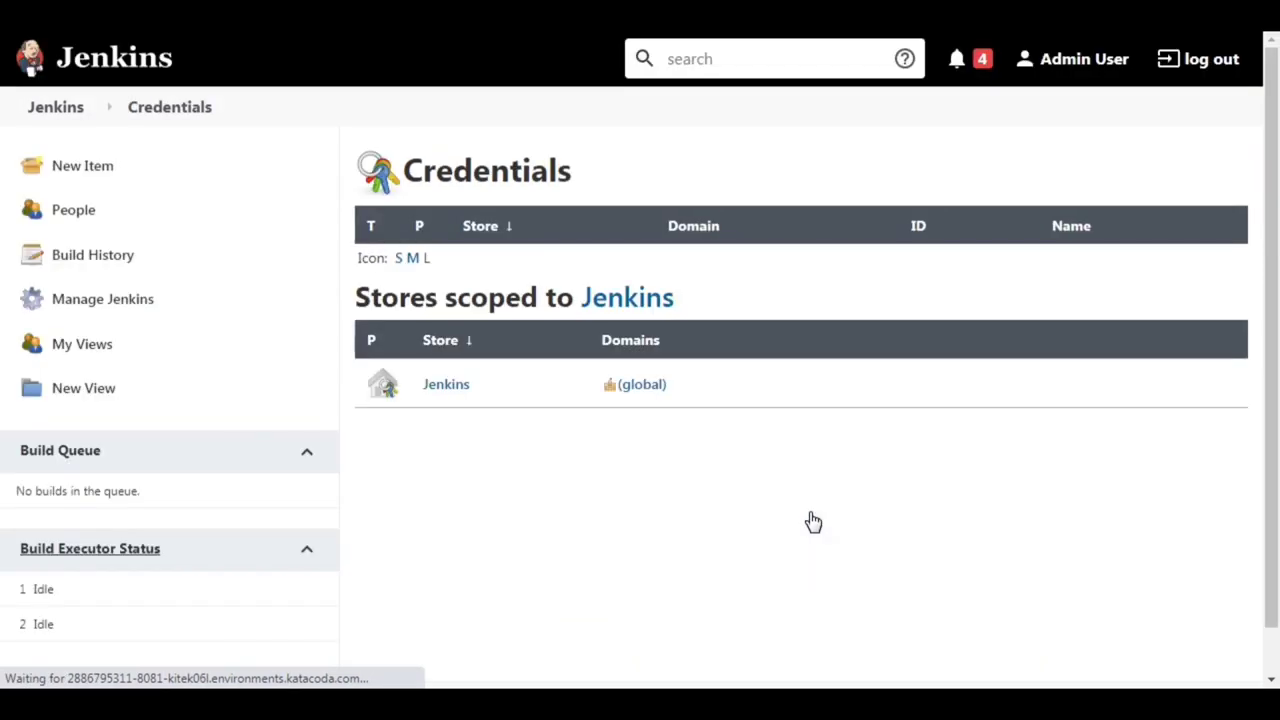
left_click(640, 390)
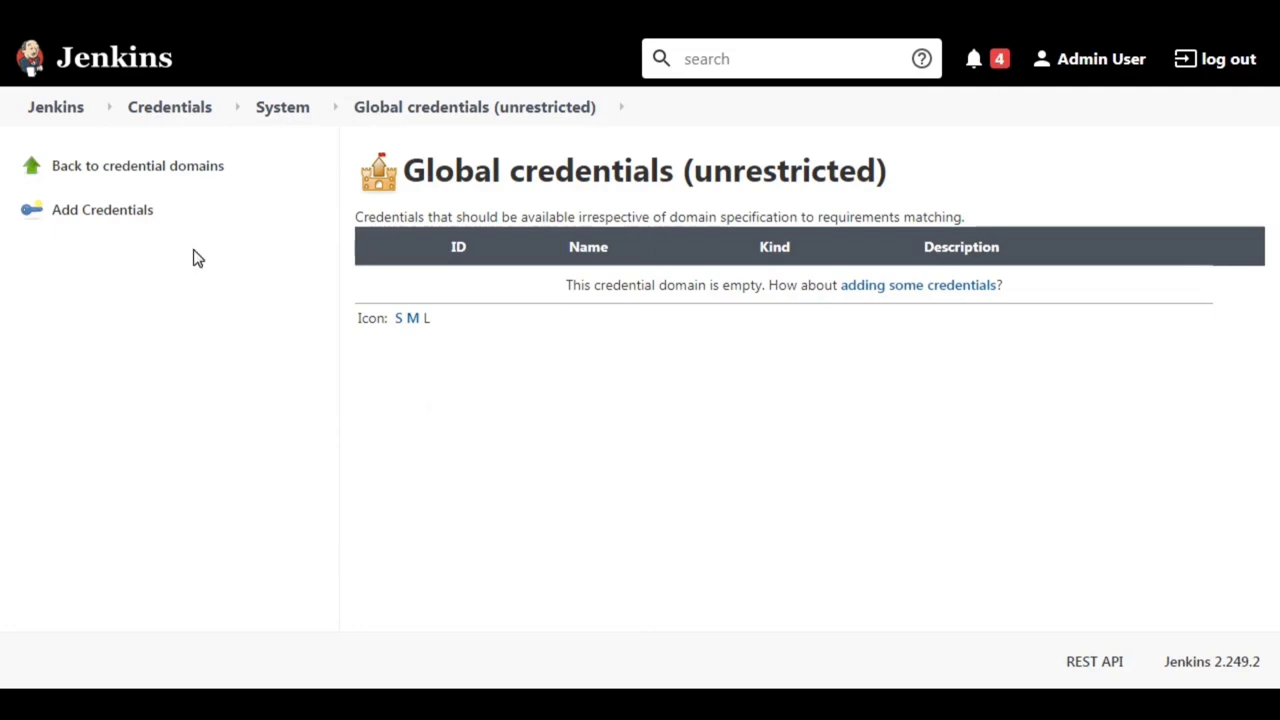
left_click(133, 222)
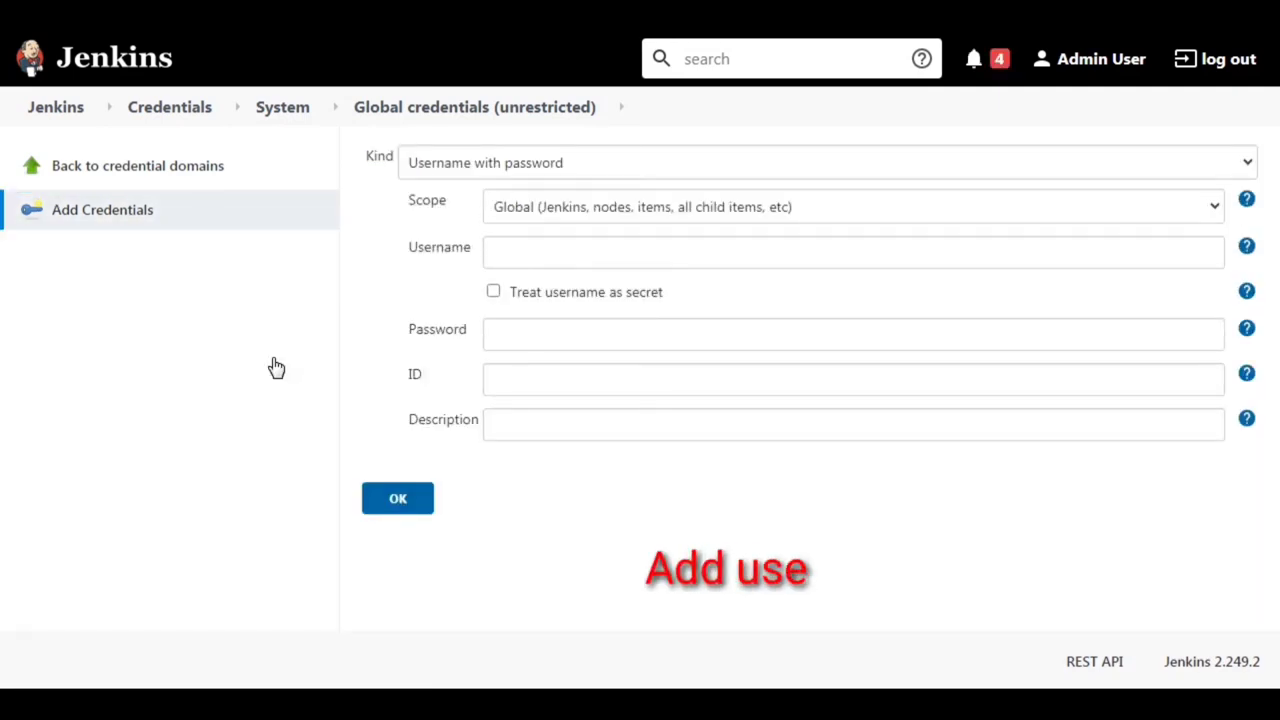
left_click(553, 258)
type("steve")
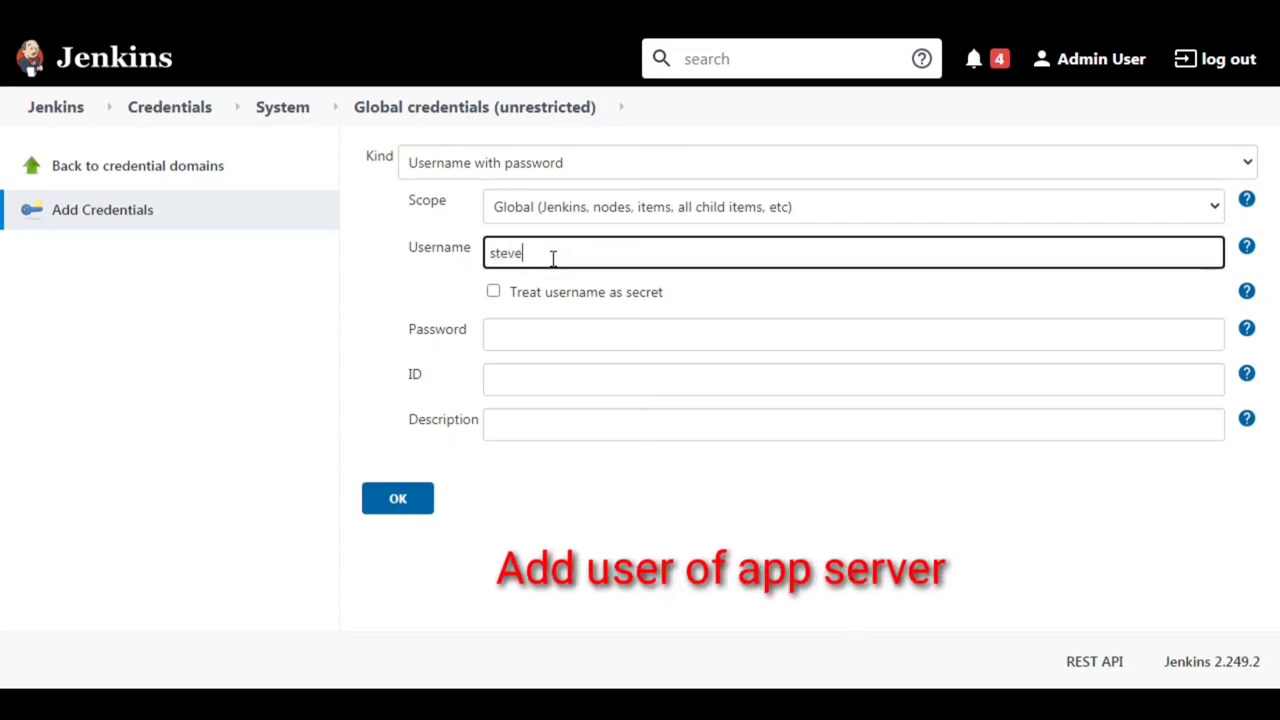
left_click(532, 331)
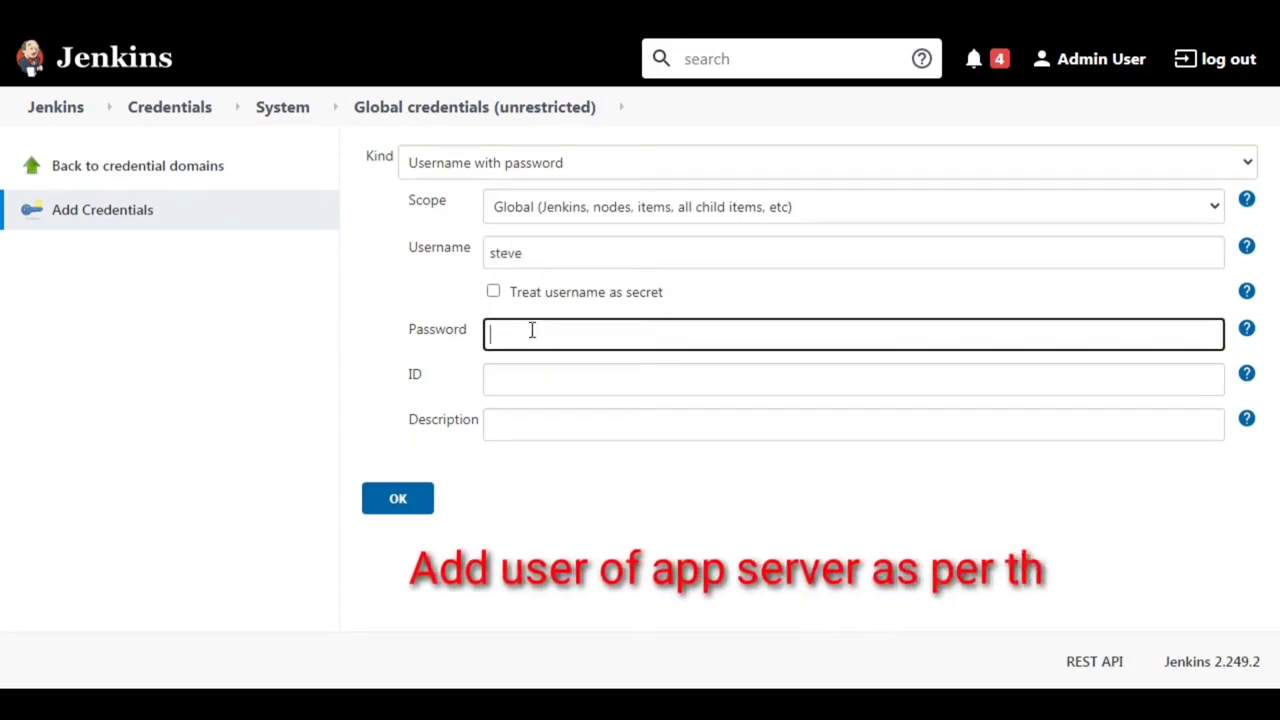
left_click(526, 377)
type("sta")
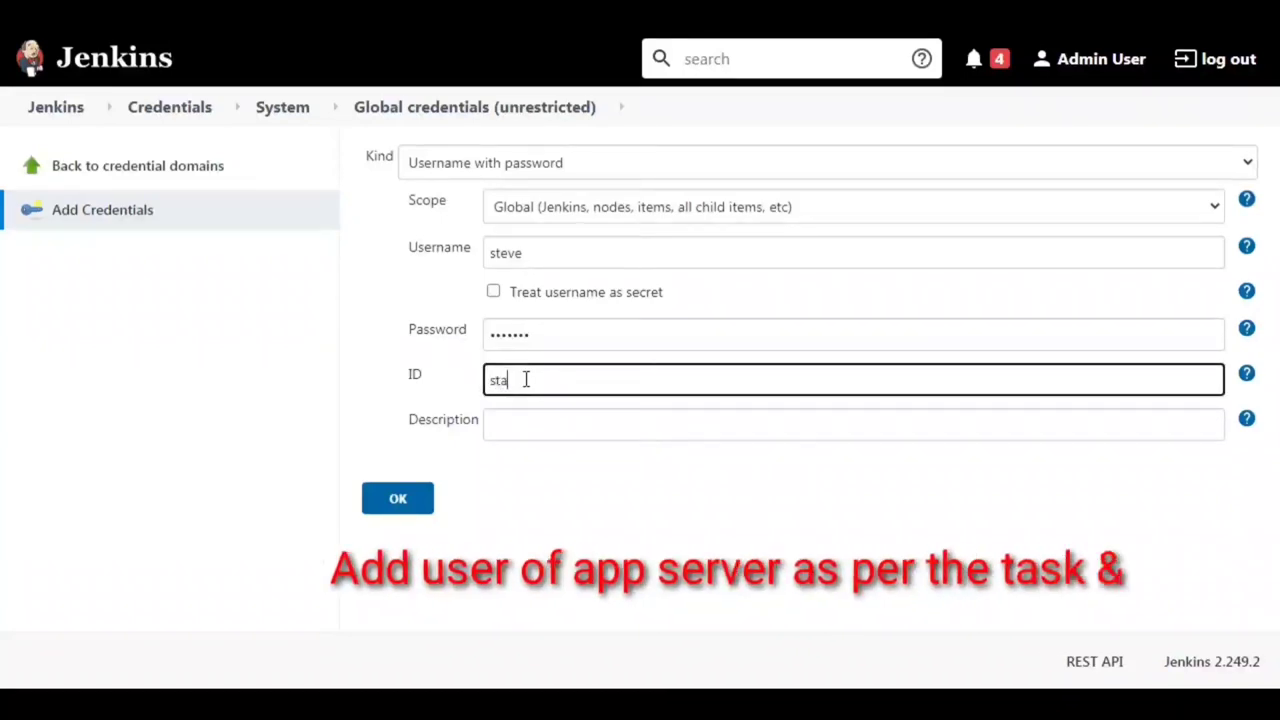
type("pp02")
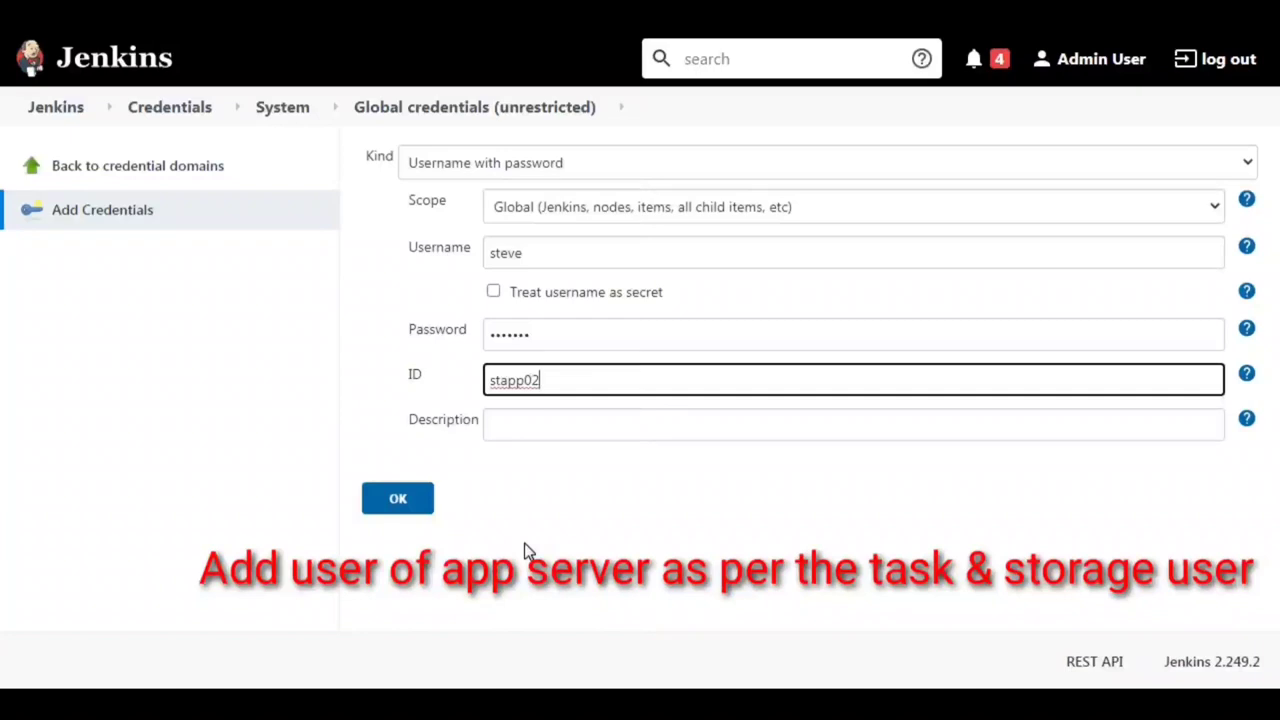
left_click(420, 503)
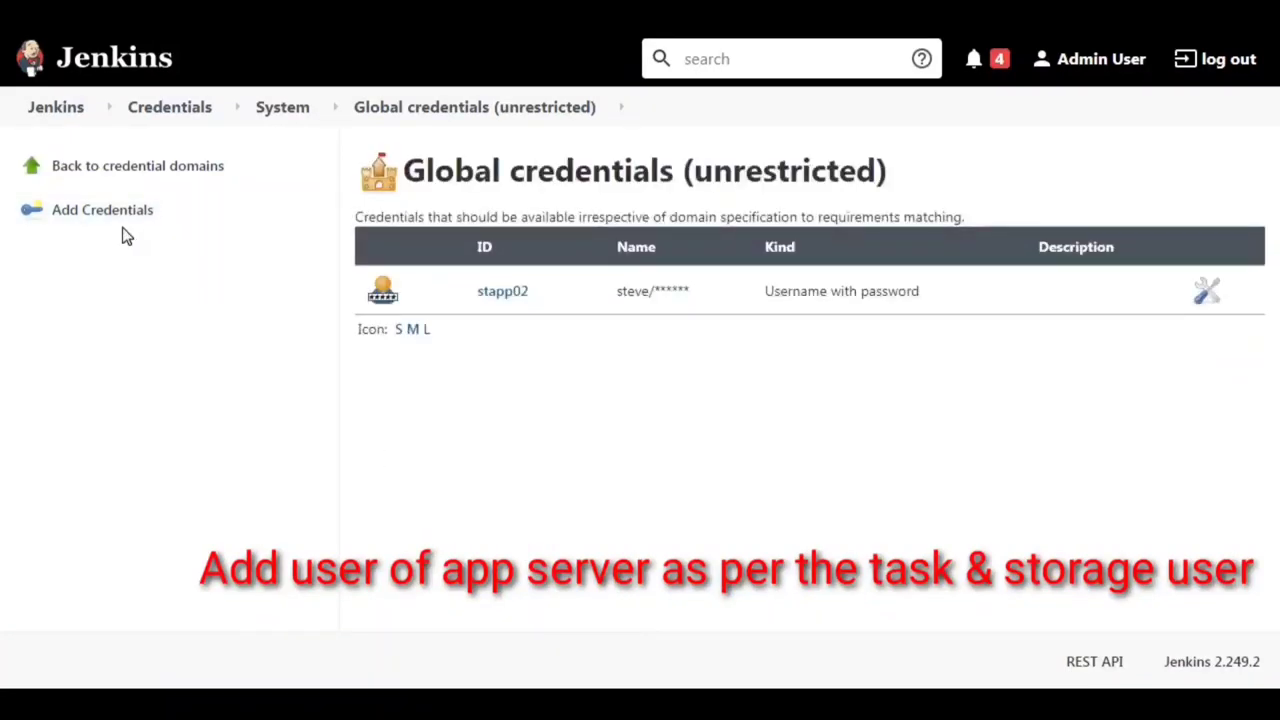
Step: Add a second global credential for the storage server user with ID ststor01
left_click(120, 229)
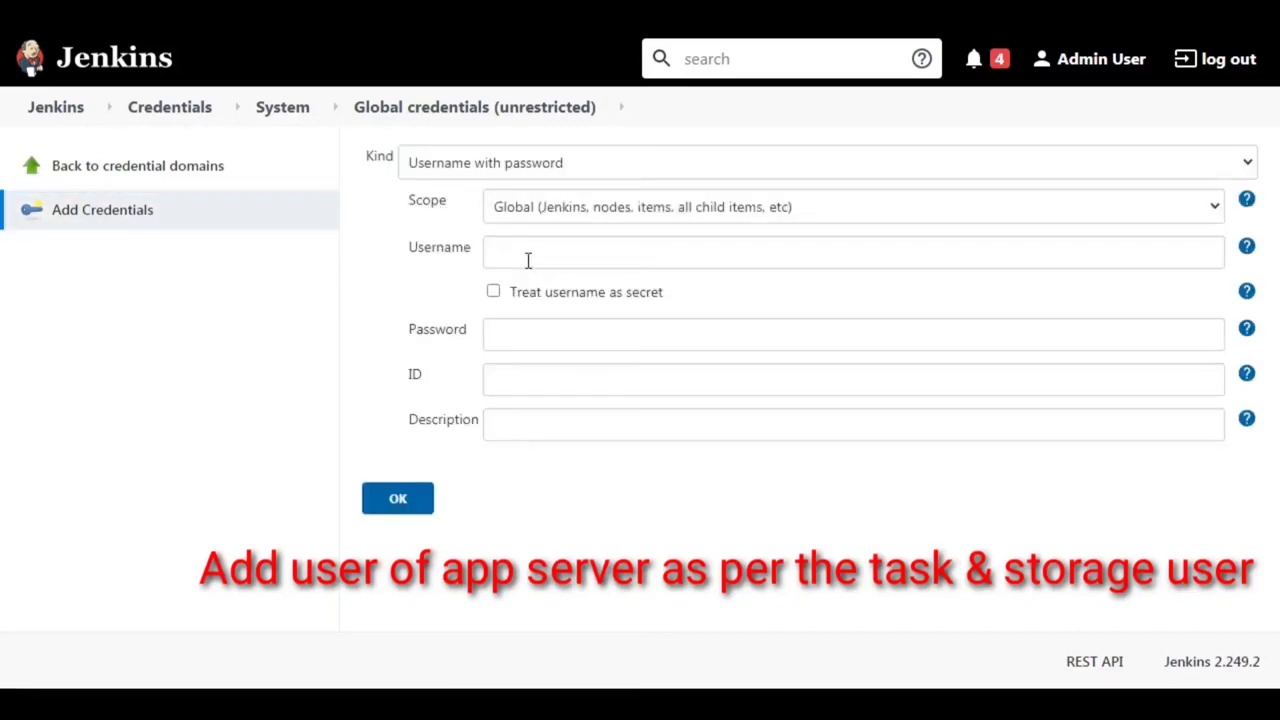
left_click(528, 260)
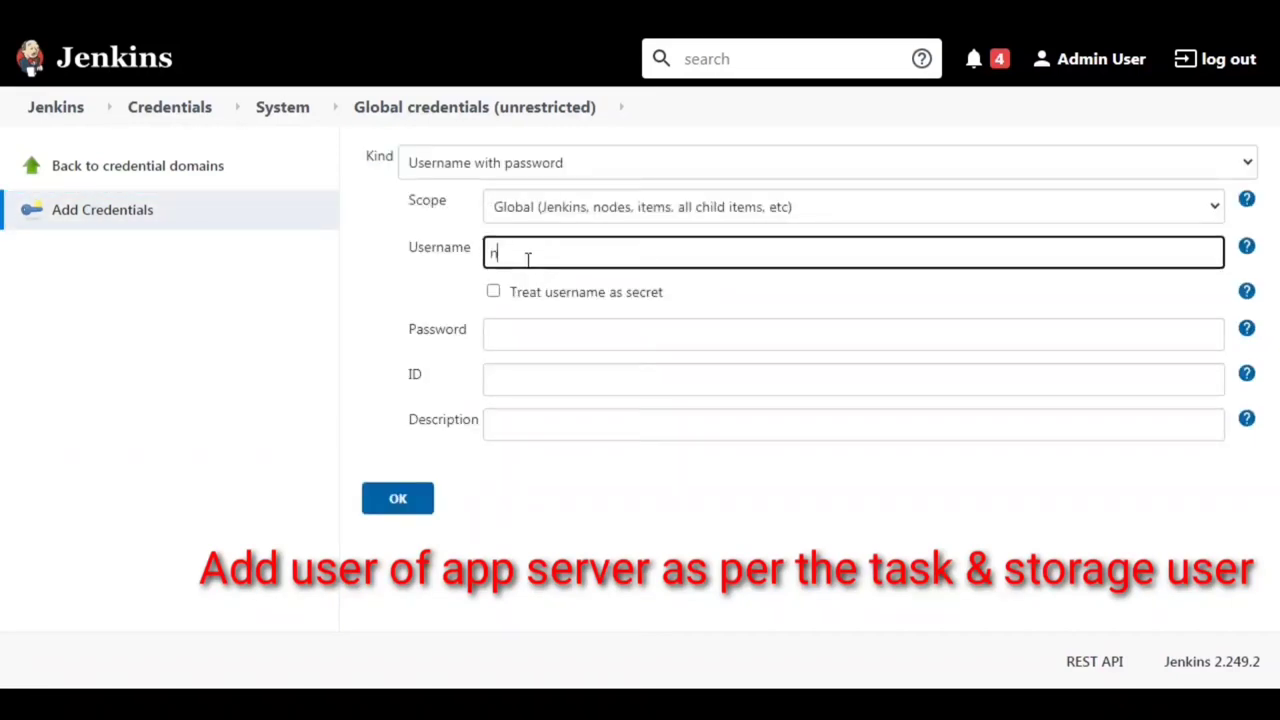
type("natasha")
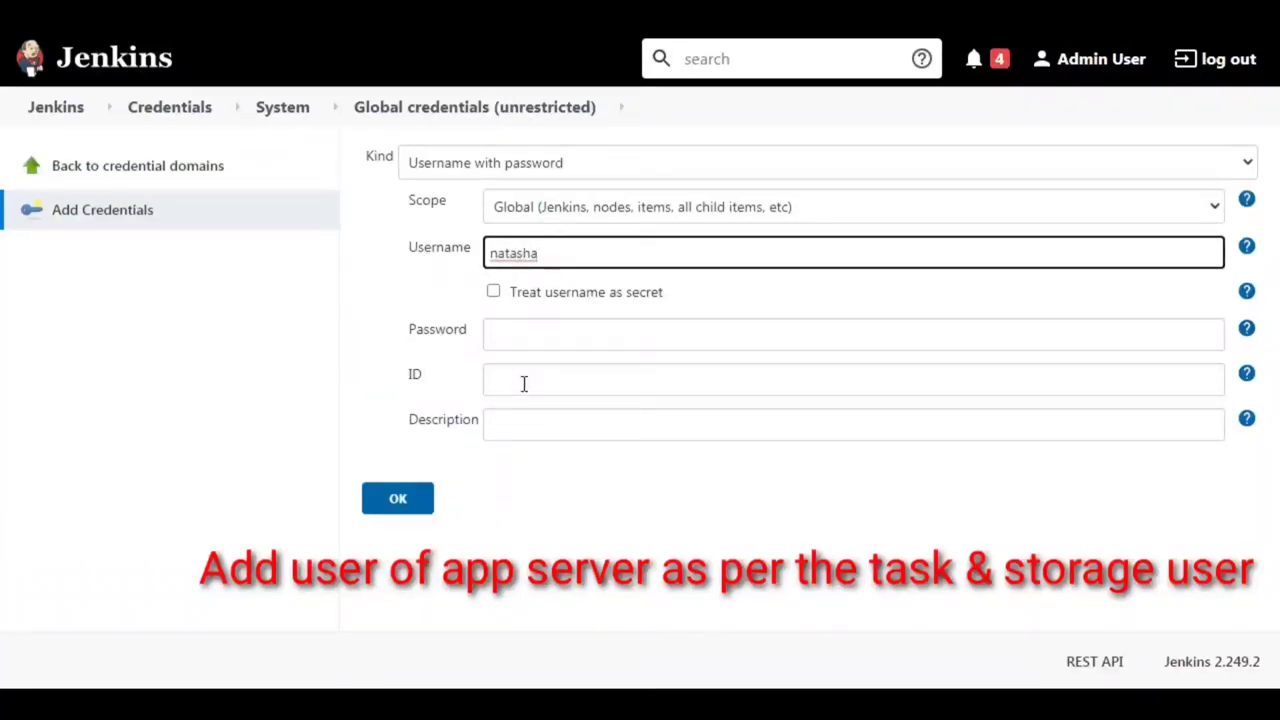
left_click(534, 341)
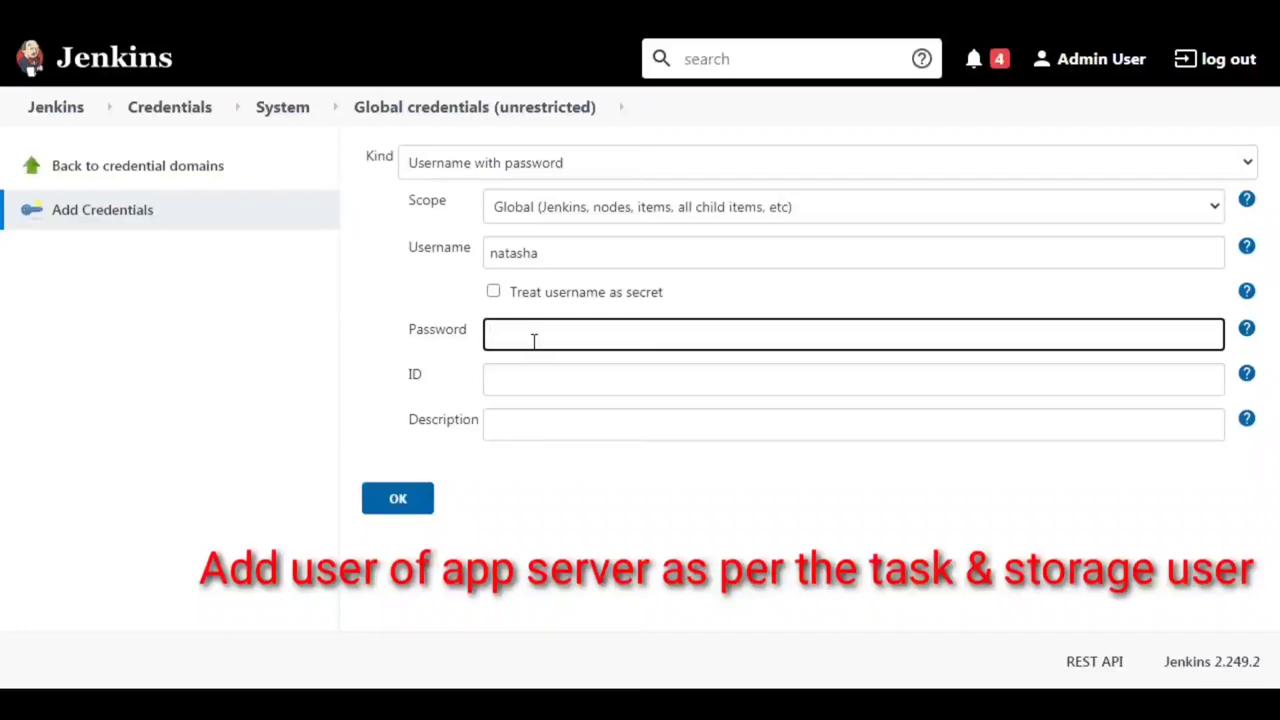
left_click(541, 380)
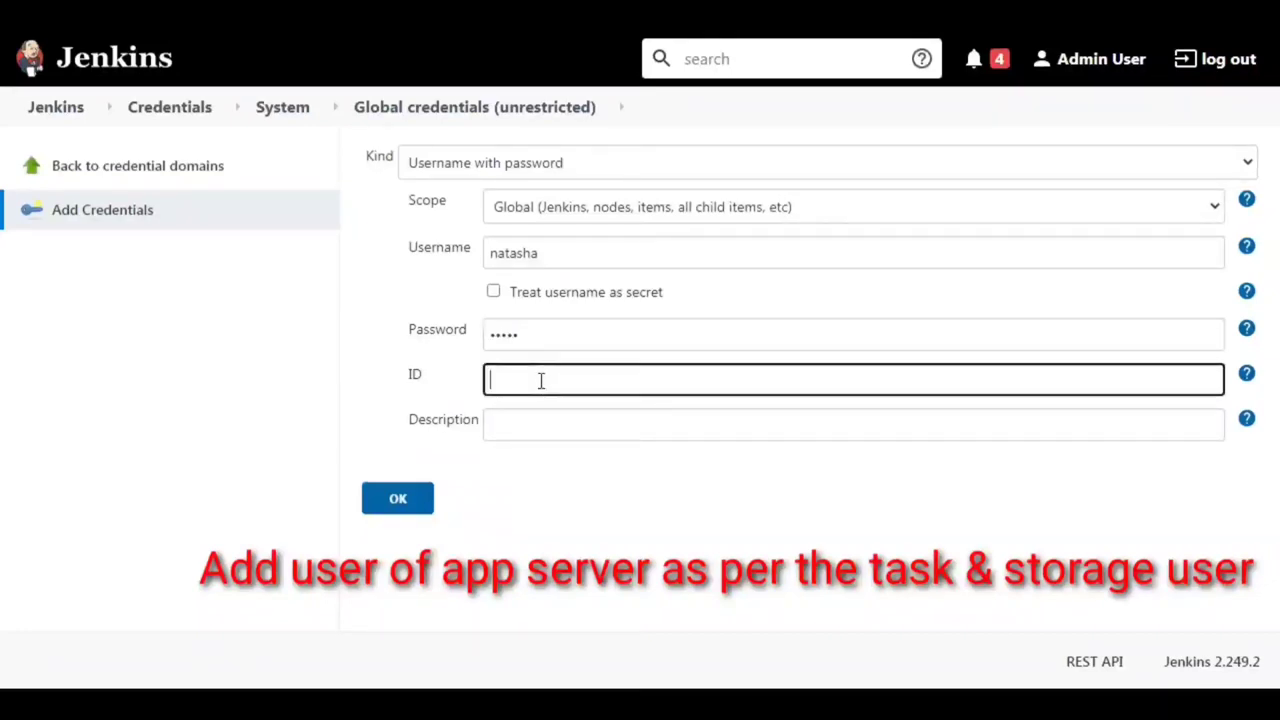
type("stst")
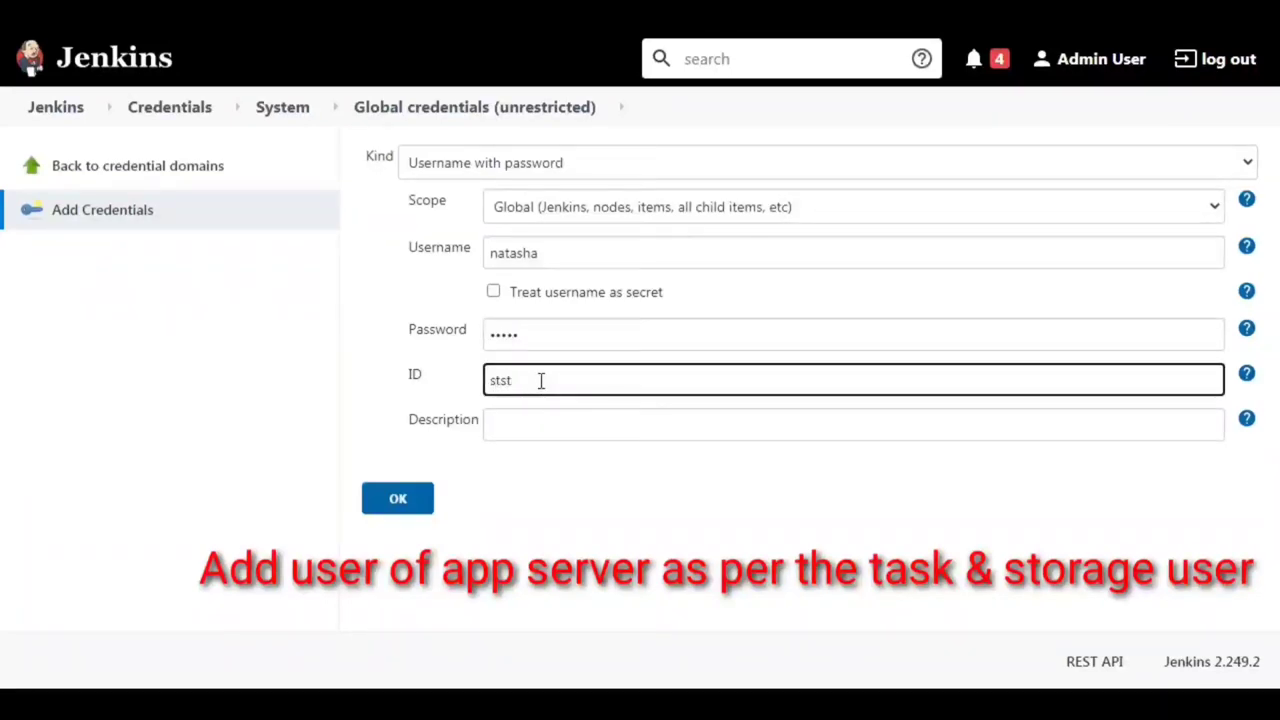
type("or01")
left_click(415, 508)
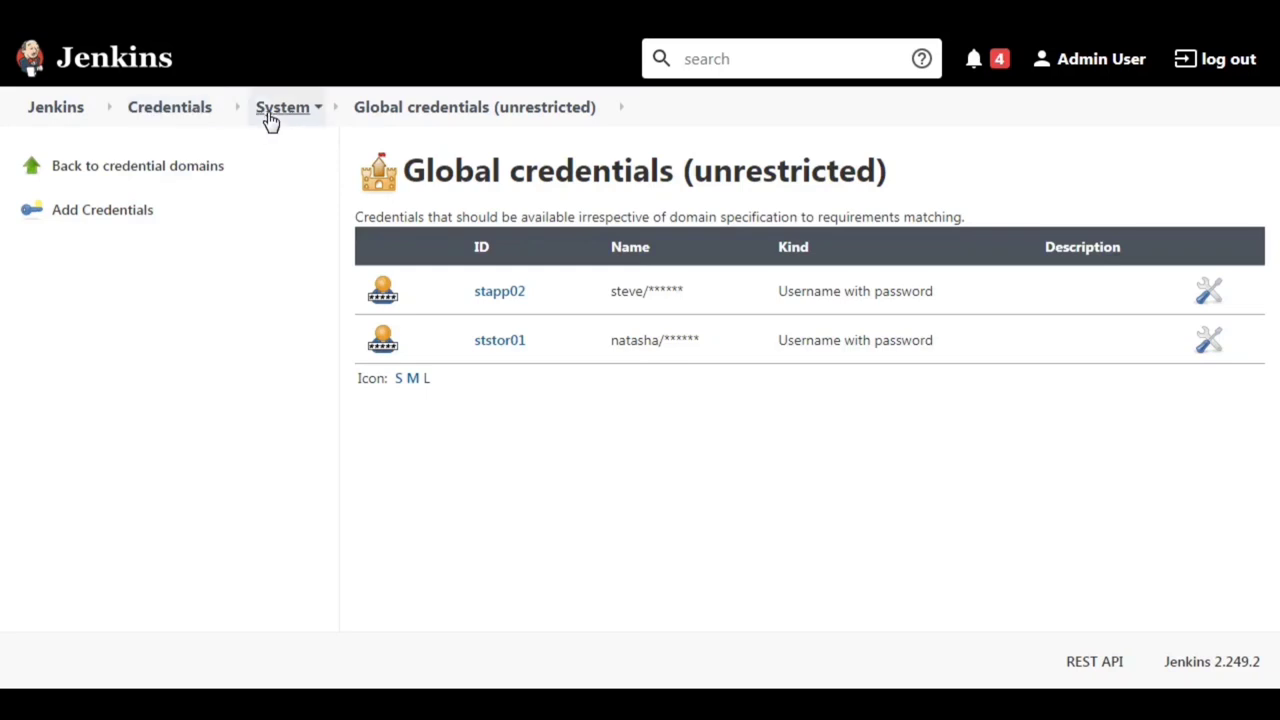
Step: Go to Manage Jenkins > Configure System
left_click(60, 115)
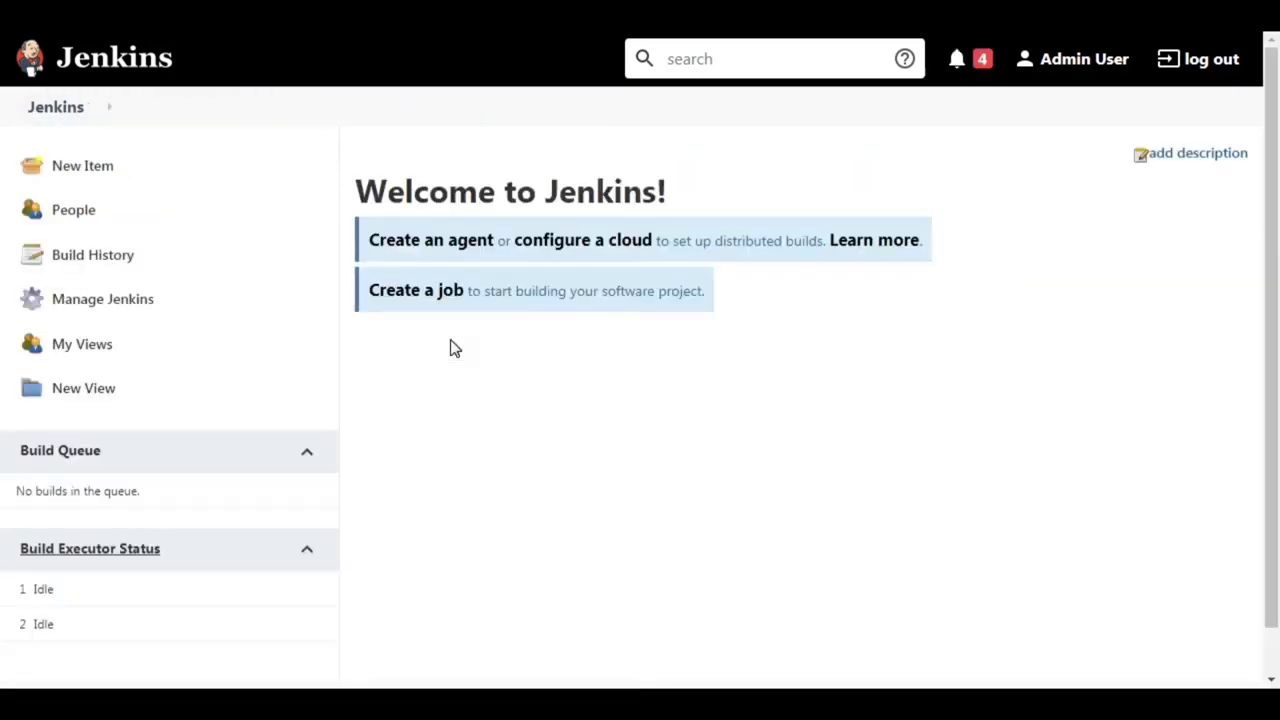
left_click(166, 306)
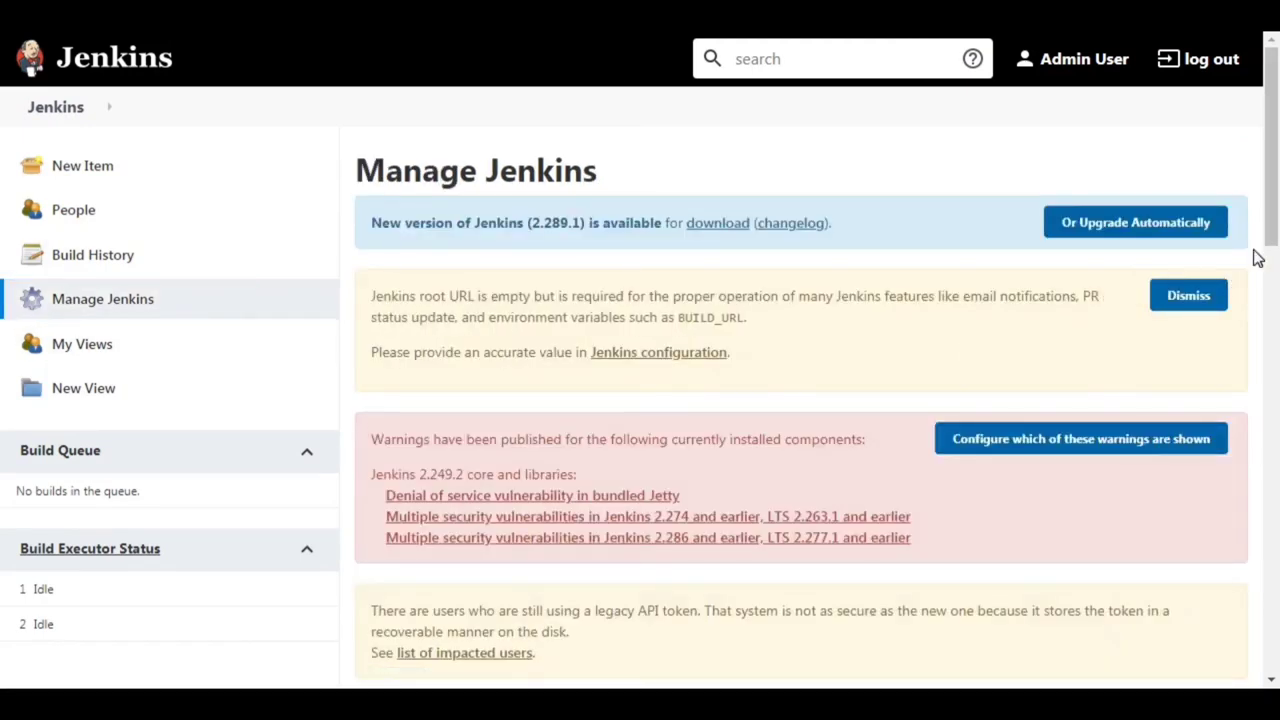
left_click_drag(1262, 256, 1273, 330)
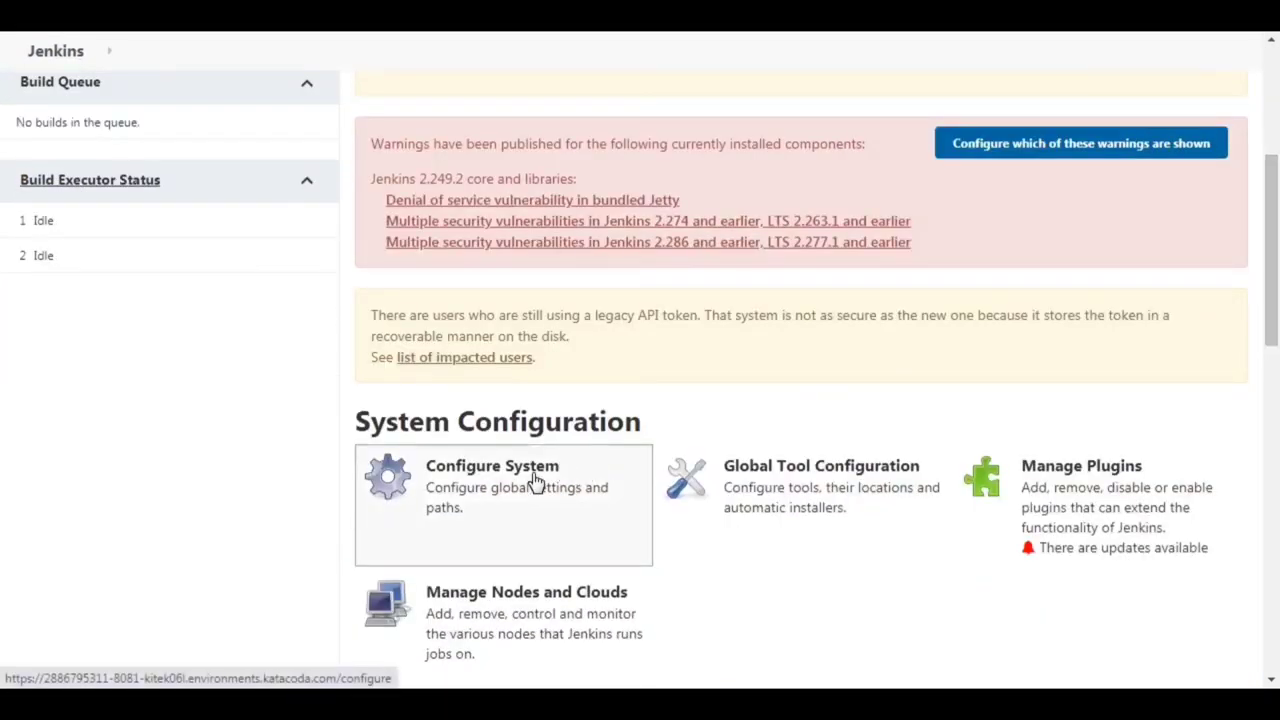
left_click(536, 478)
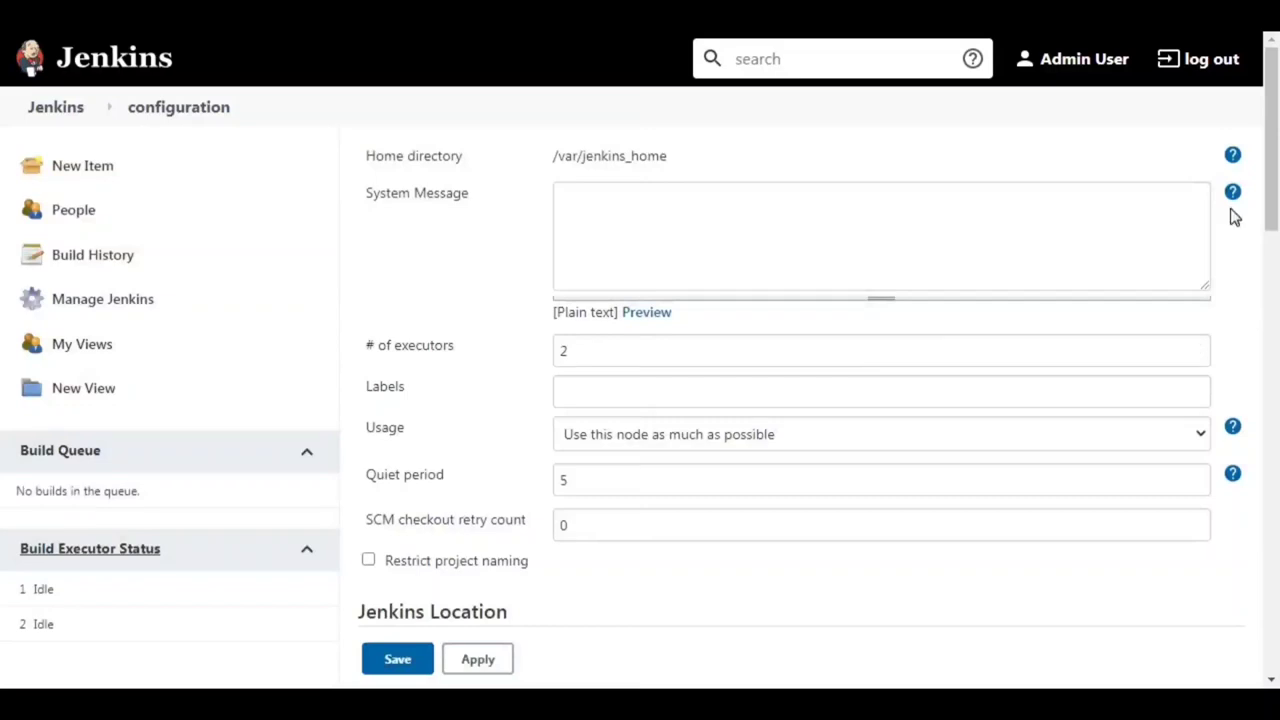
left_click_drag(1274, 135, 1272, 316)
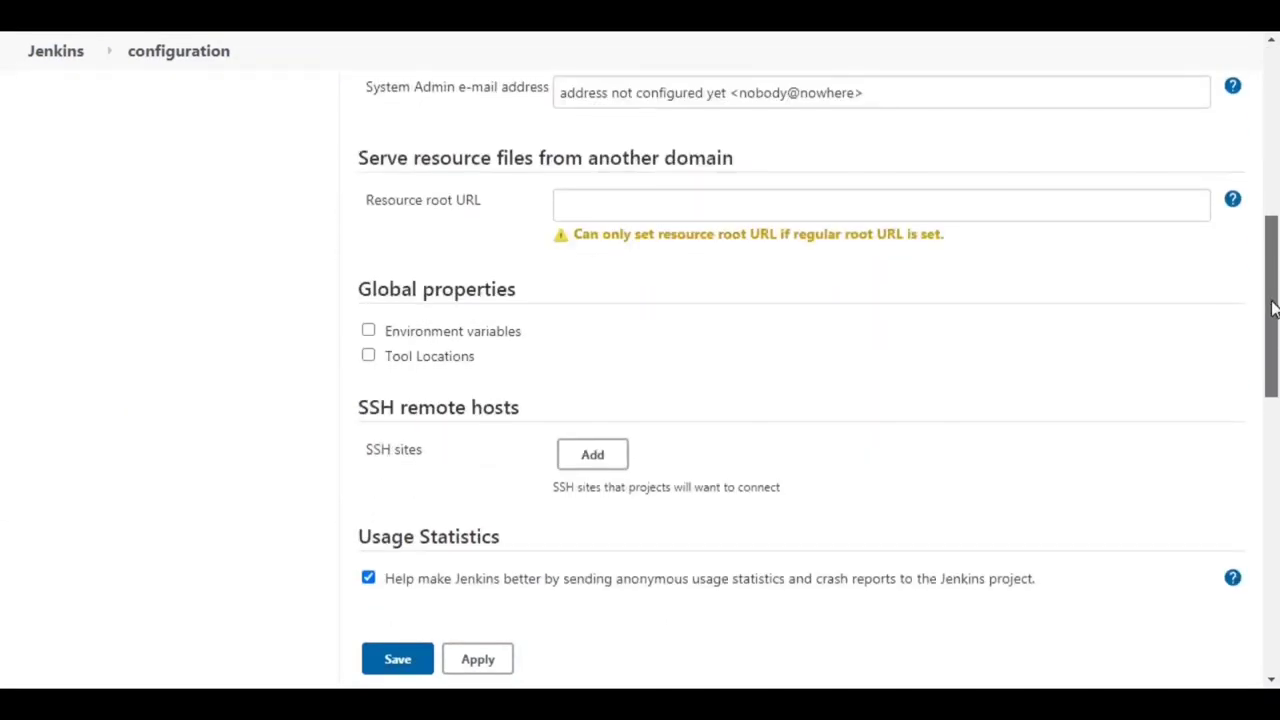
Step: Configure SSH host stapp02 with its credential and Pty, verify it, and add a second entry
left_click(608, 466)
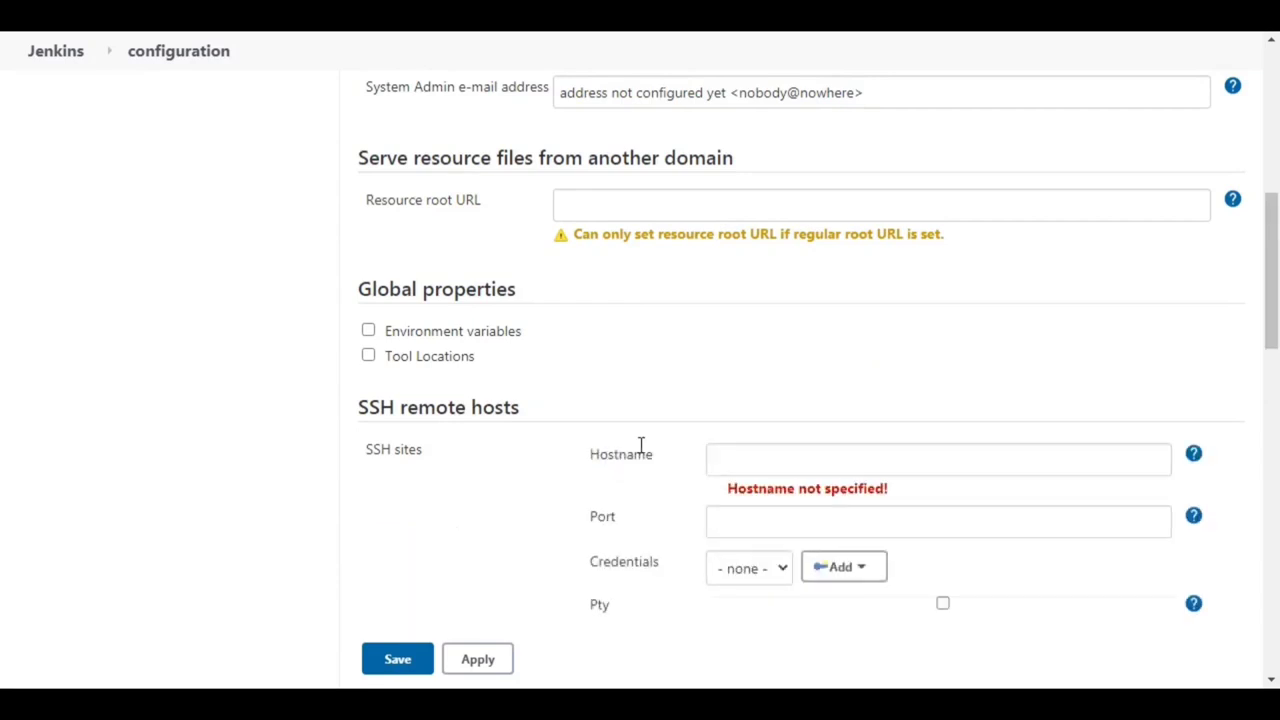
left_click(800, 462)
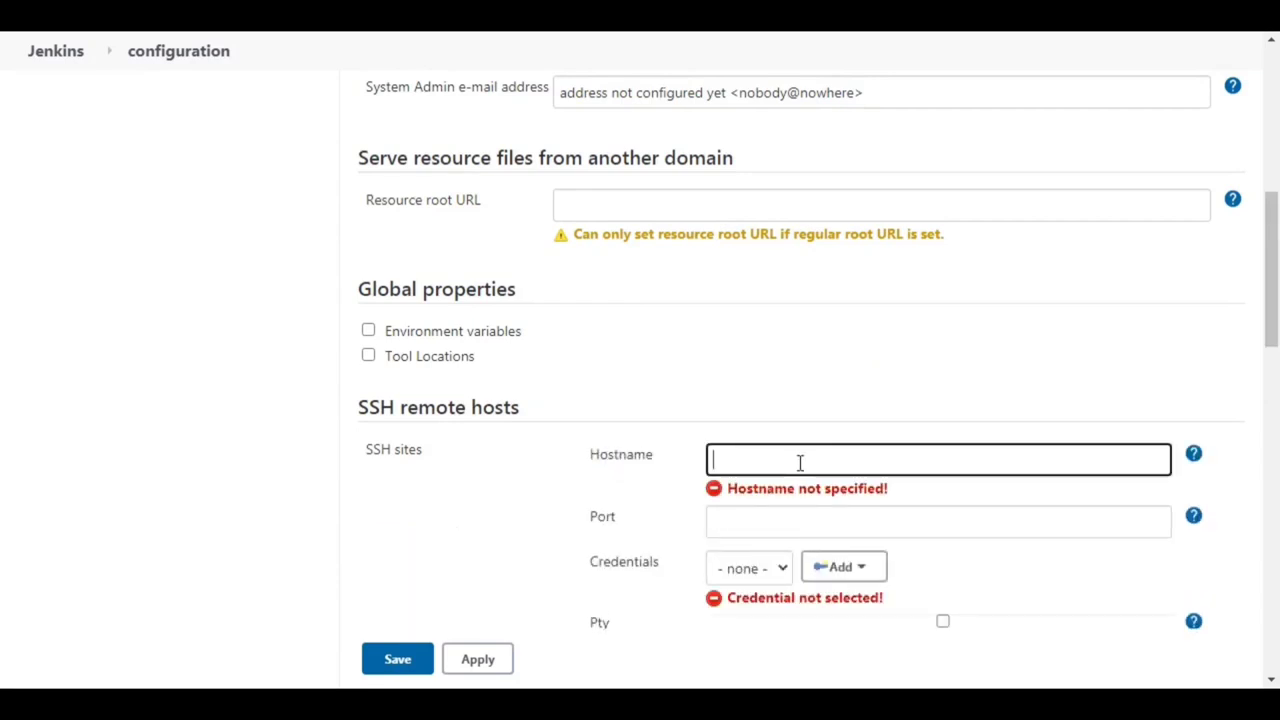
type("stapp02")
left_click(809, 514)
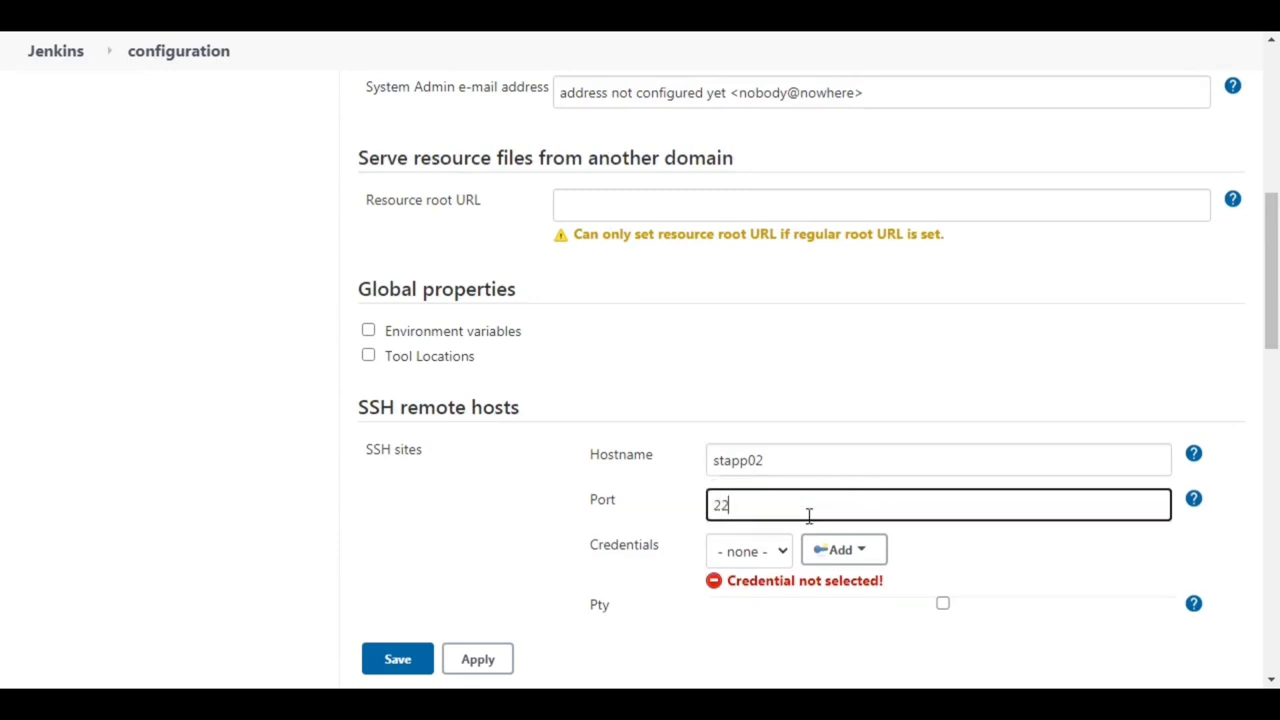
left_click(778, 554)
left_click(754, 600)
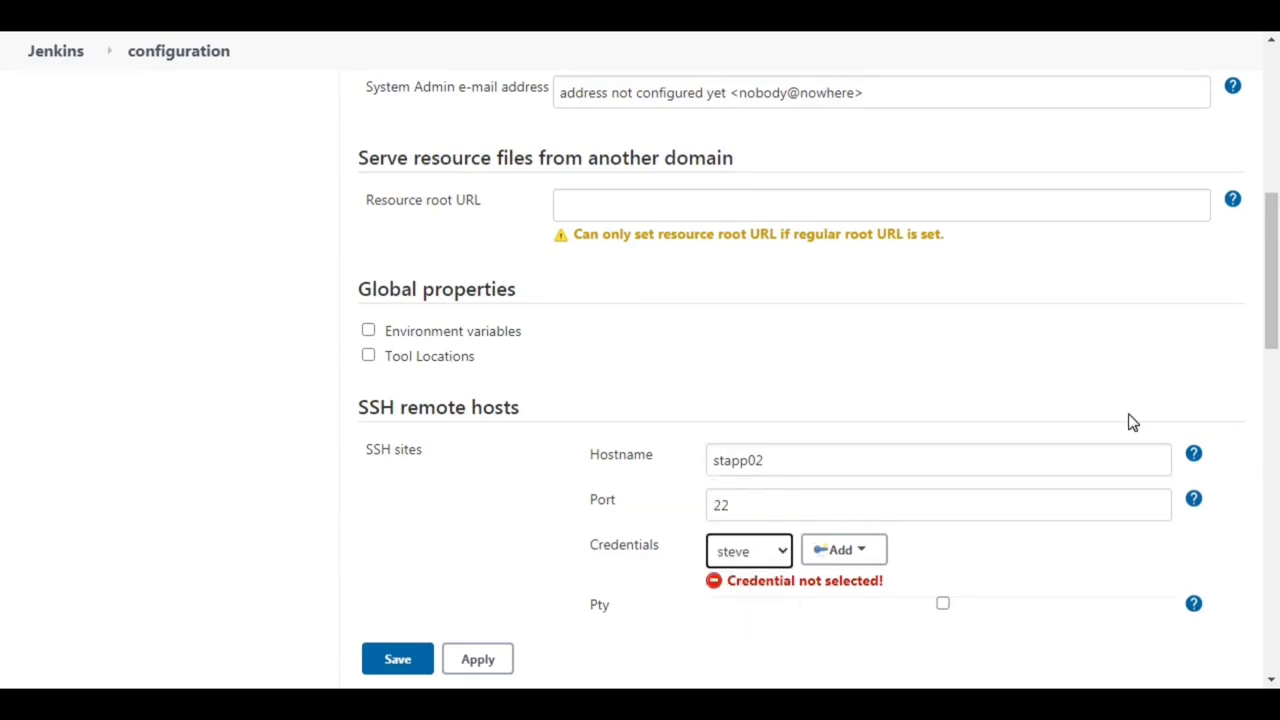
scroll(1140, 420, "down", 3)
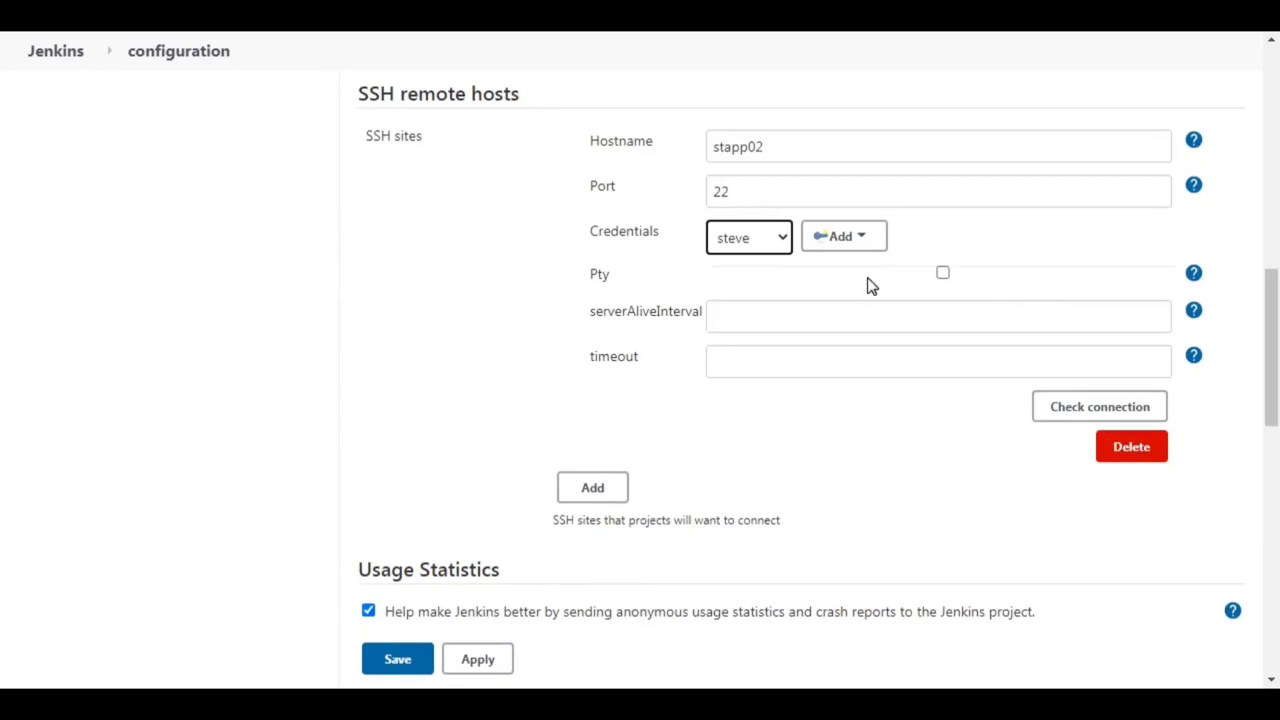
left_click(942, 274)
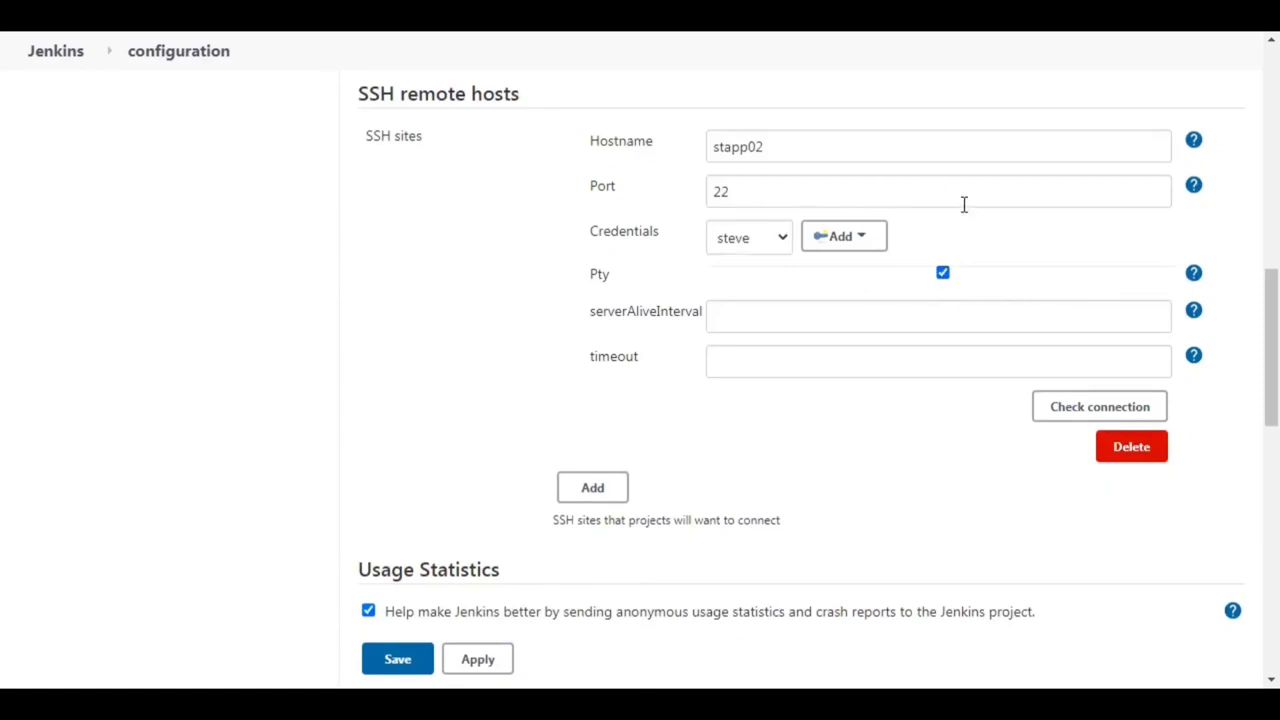
left_click(1090, 410)
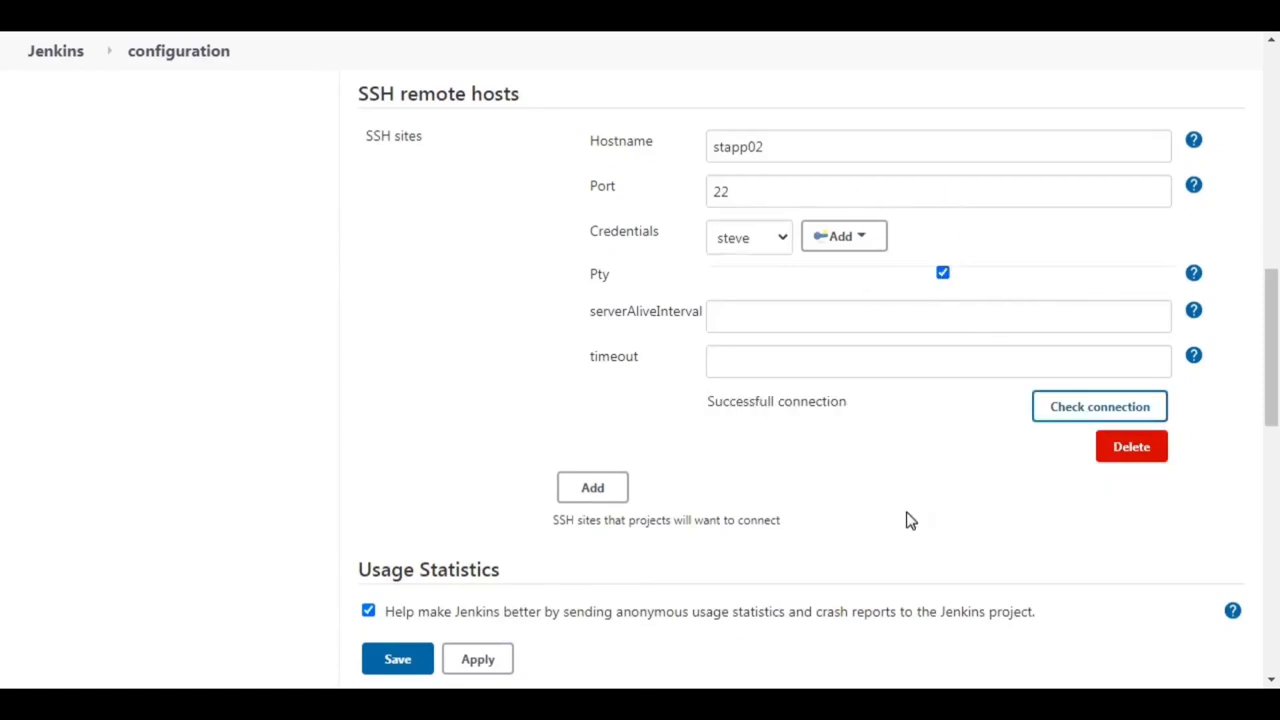
left_click(593, 498)
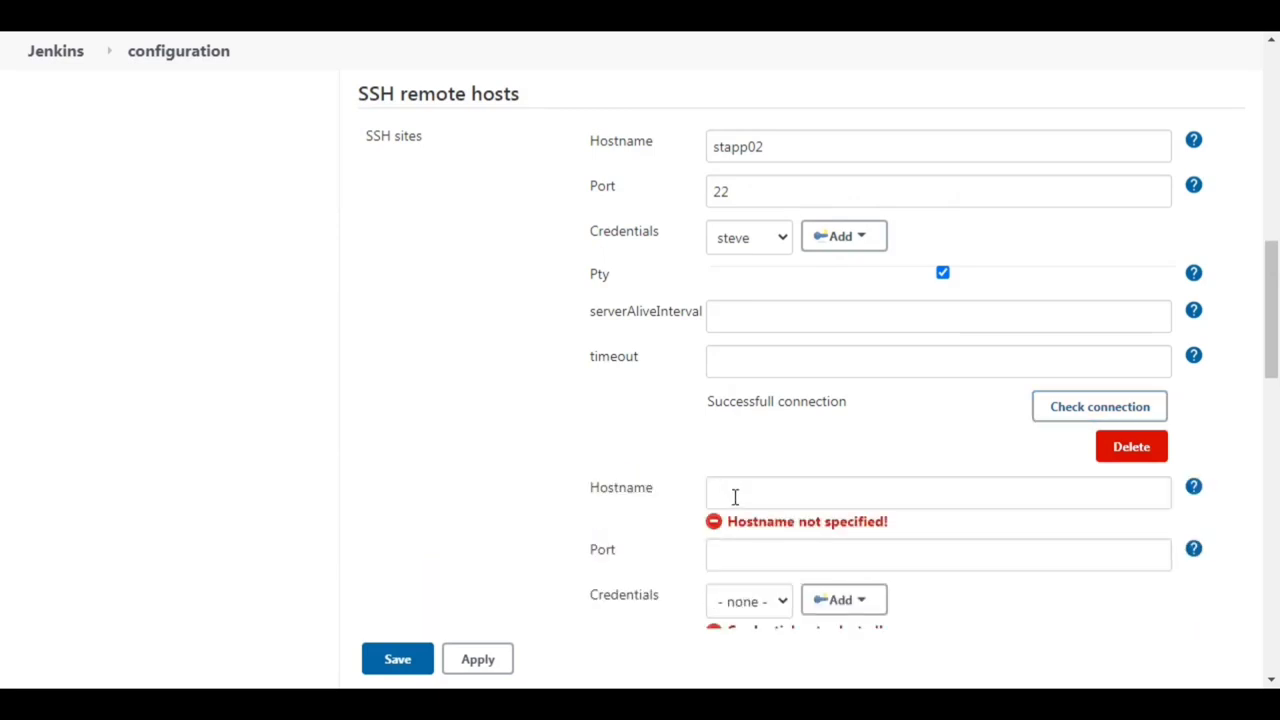
Step: Fill the second host as ststor01, port 22, storage credential and Pty, check it, and save
left_click(735, 497)
type("st")
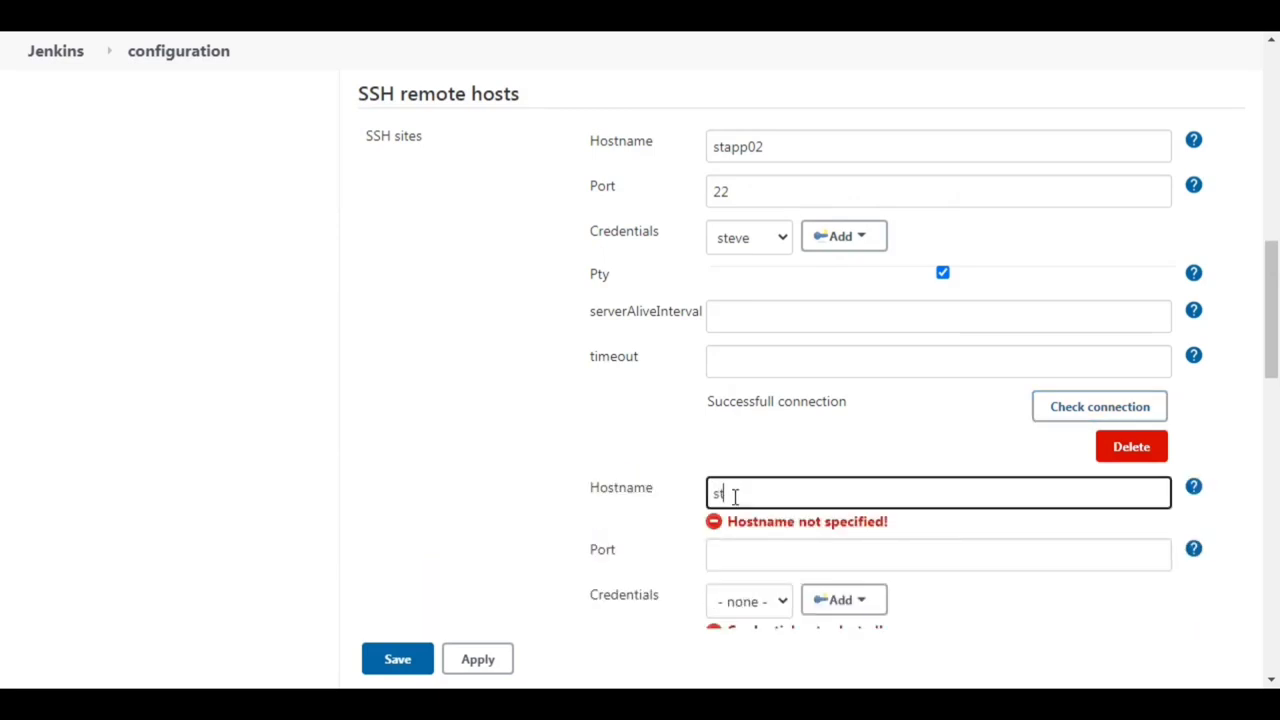
type("ap")
scroll(1274, 334, "down", 3)
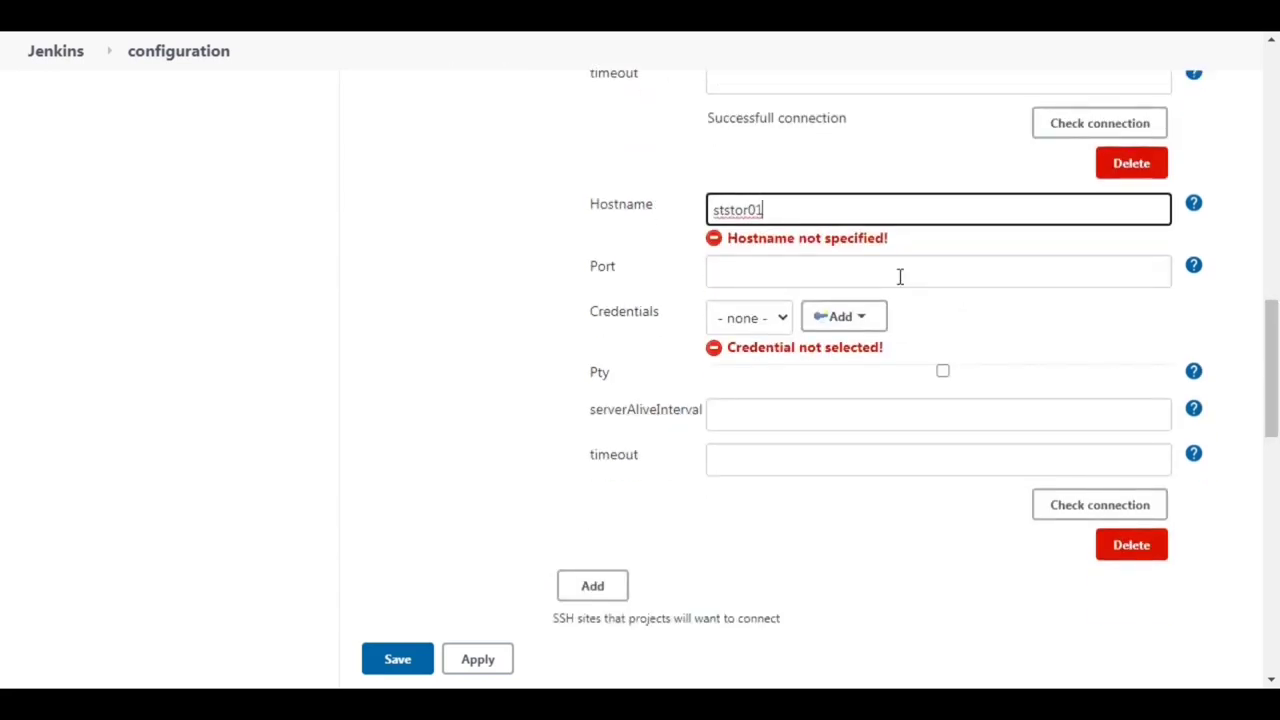
left_click(900, 277)
type("22")
left_click(786, 304)
left_click(752, 369)
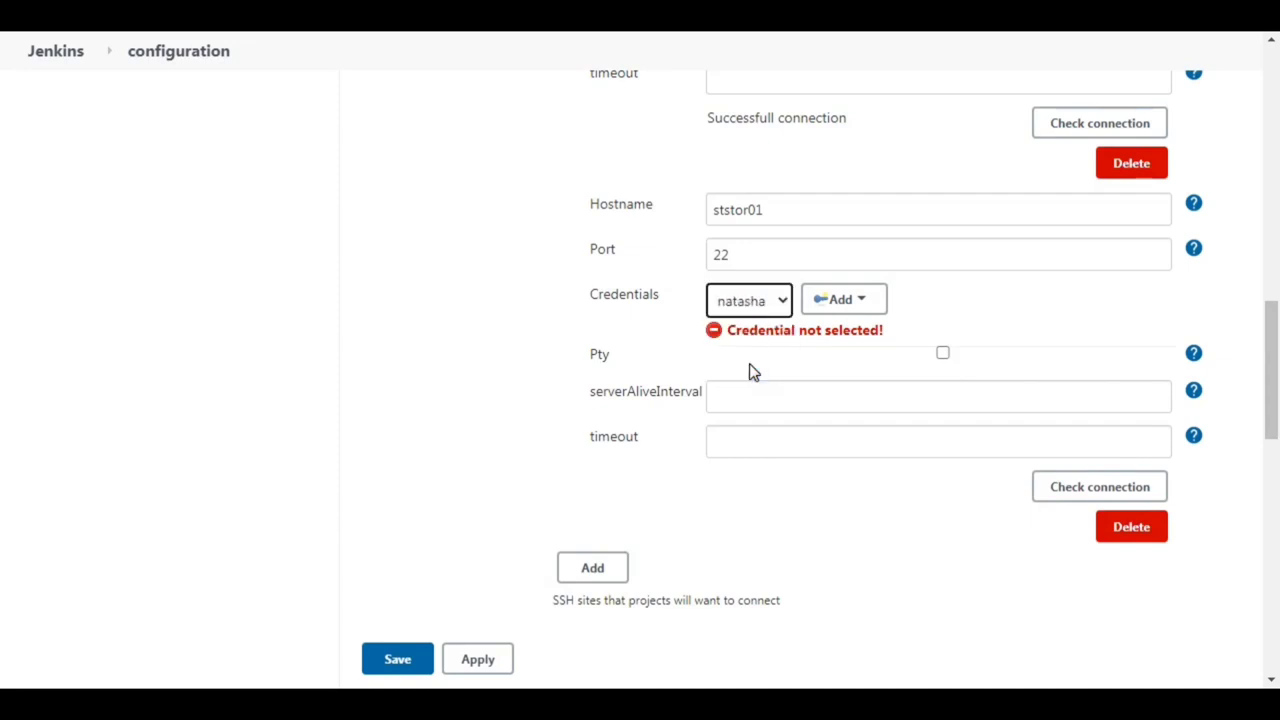
left_click(943, 337)
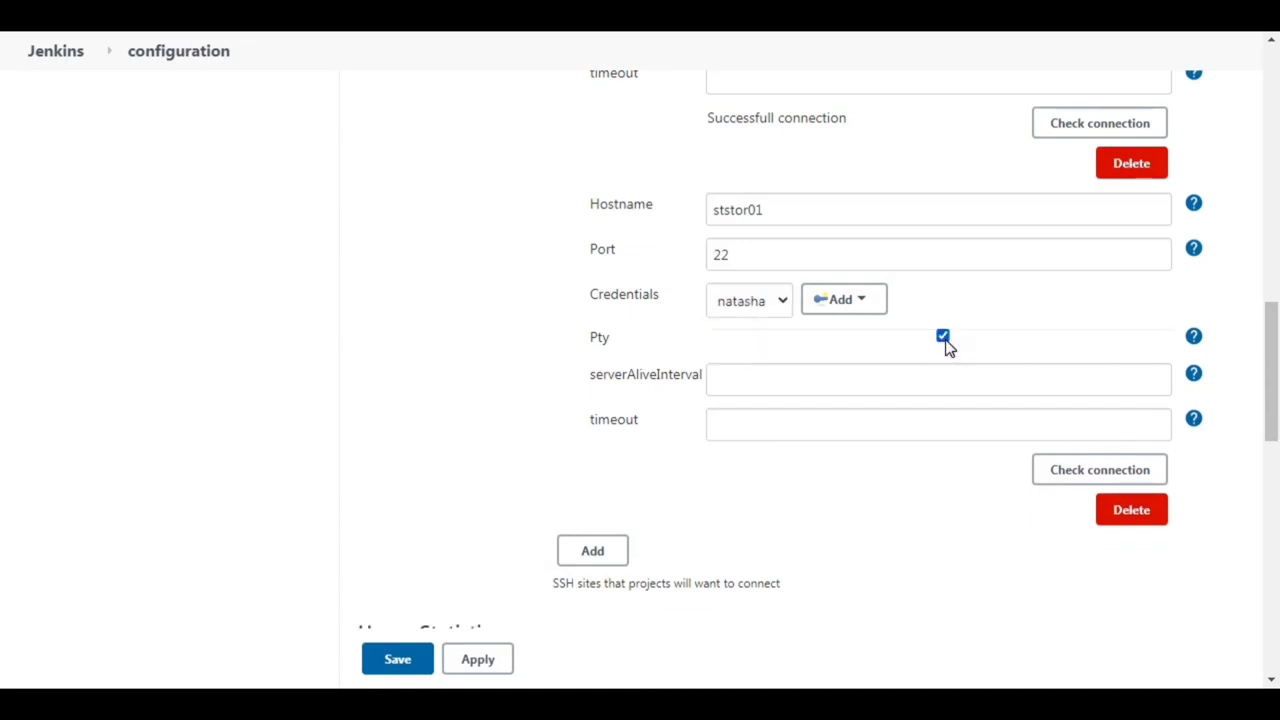
left_click(1066, 472)
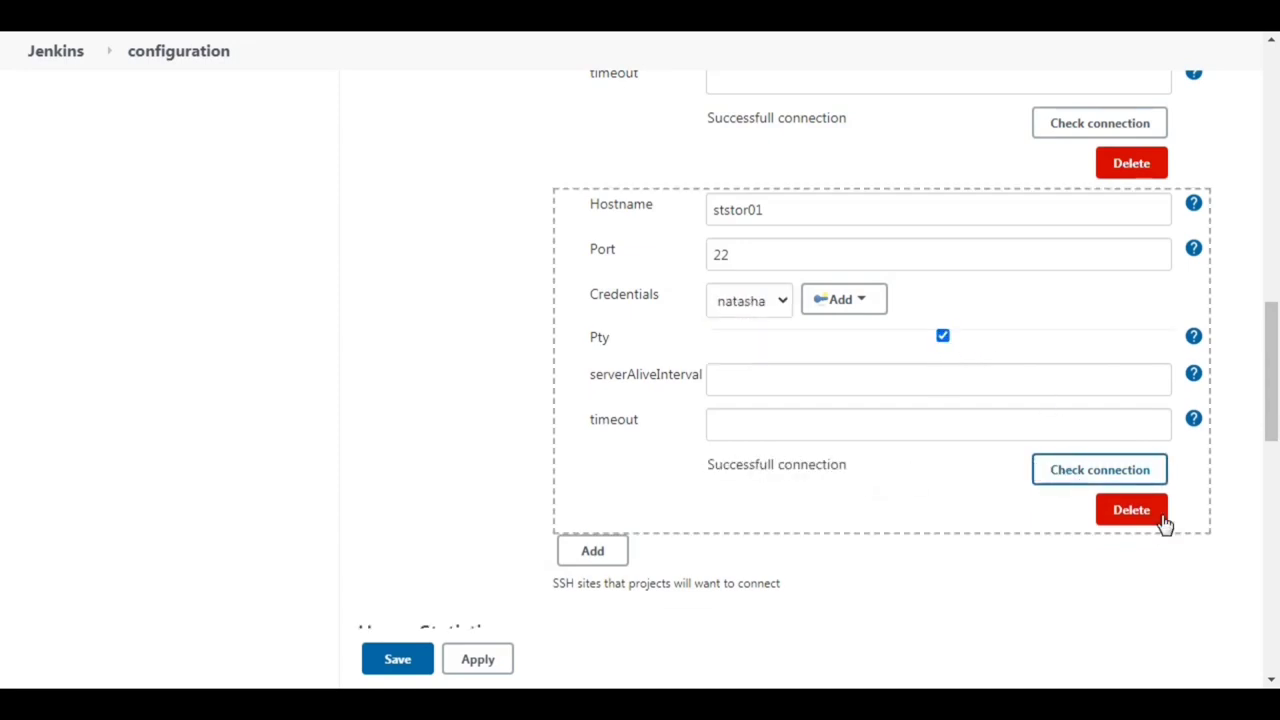
mouse_move(1274, 409)
left_mouse_down()
mouse_move(1275, 351)
mouse_move(1275, 405)
left_mouse_up()
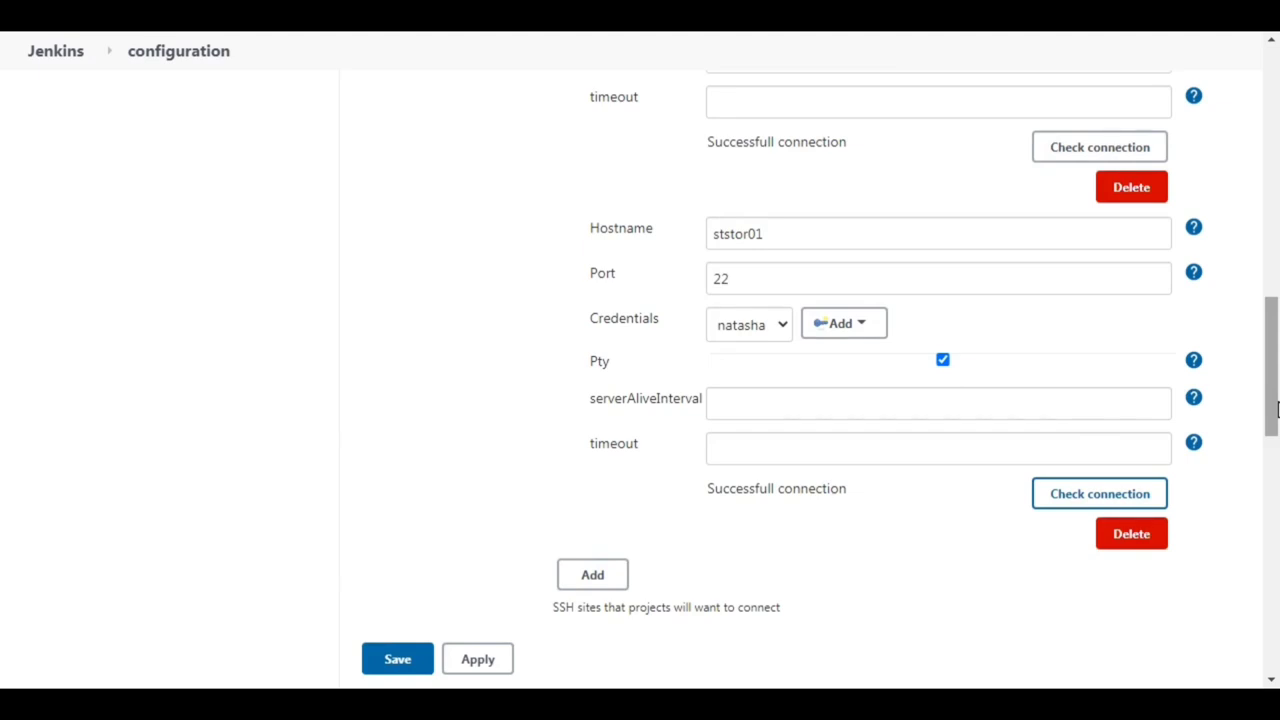
mouse_move(1275, 408)
left_mouse_down()
mouse_move(1274, 150)
mouse_move(1275, 431)
left_mouse_up()
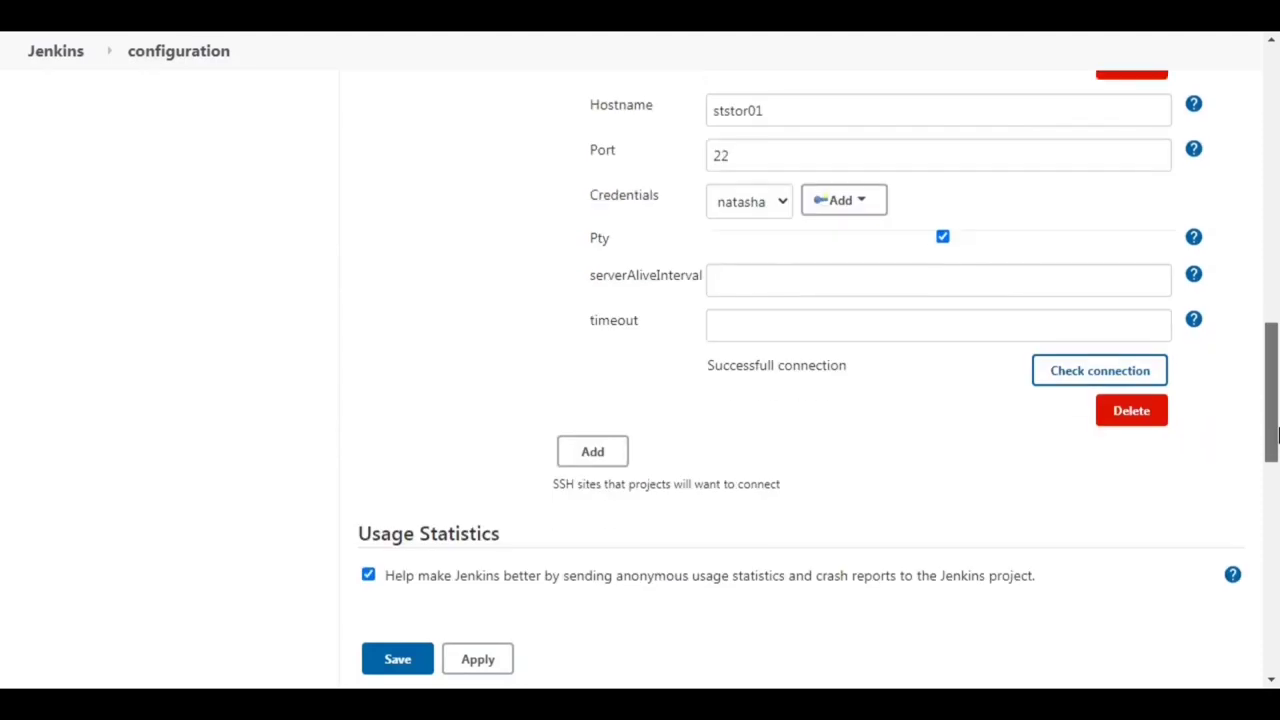
left_click(396, 660)
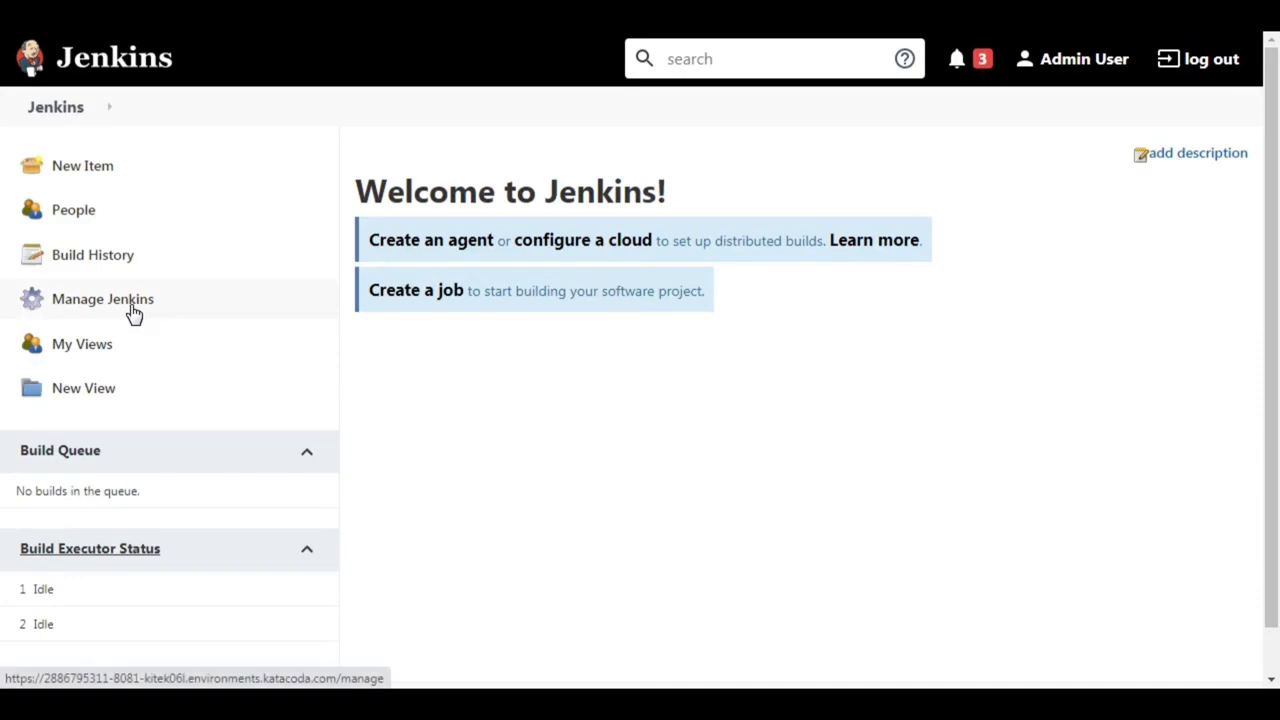
Step: Create the copy-logs Freestyle project, using the name copied from the task text
left_click(96, 180)
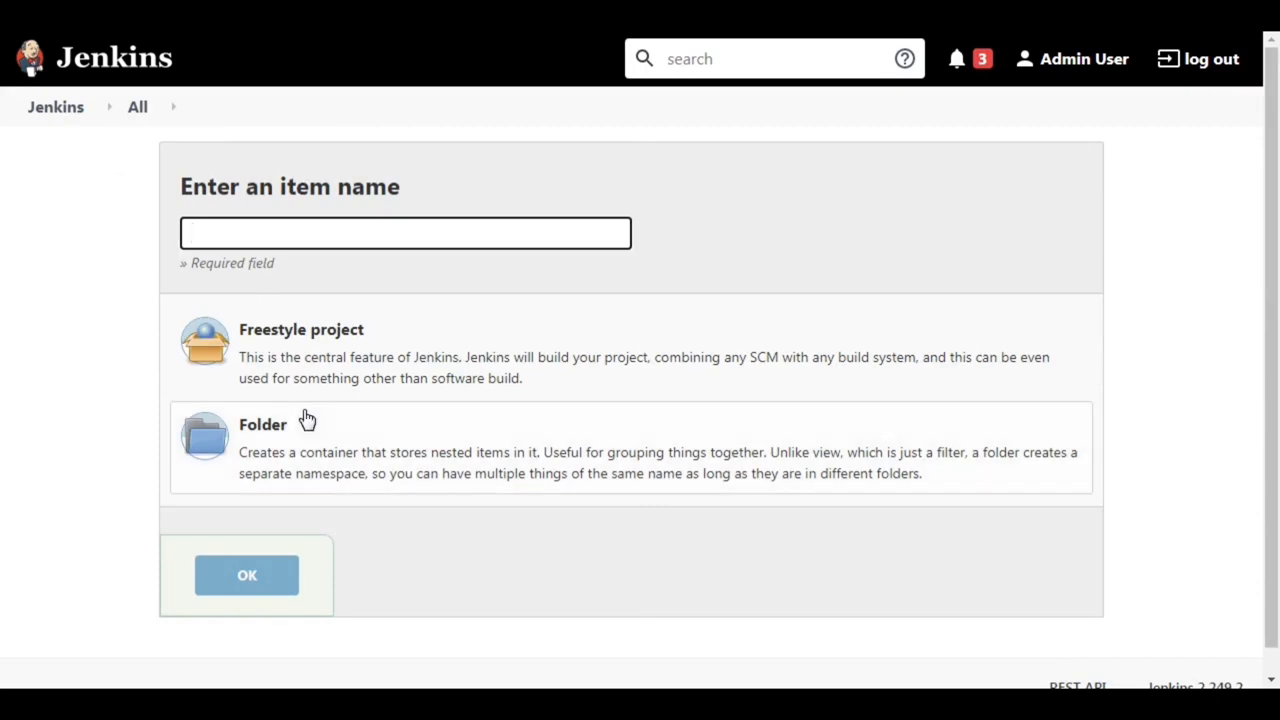
left_click(315, 388)
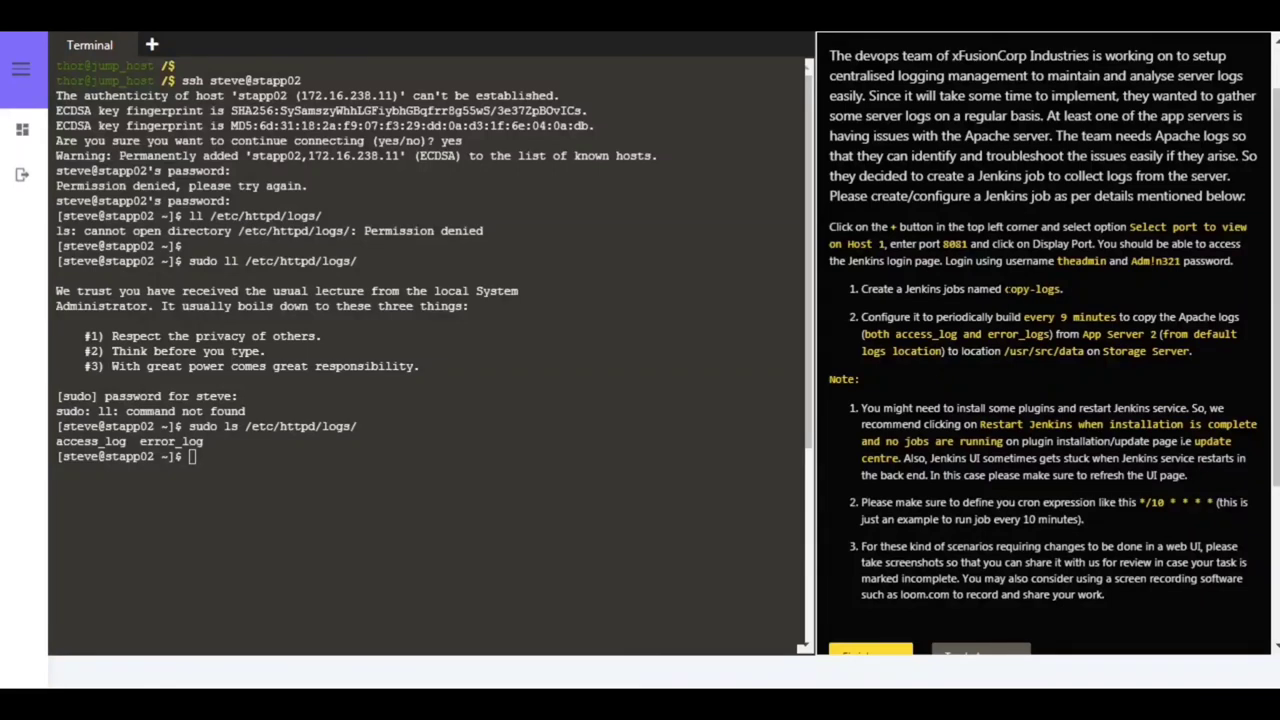
left_click_drag(1004, 289, 1058, 289)
right_click(1058, 289)
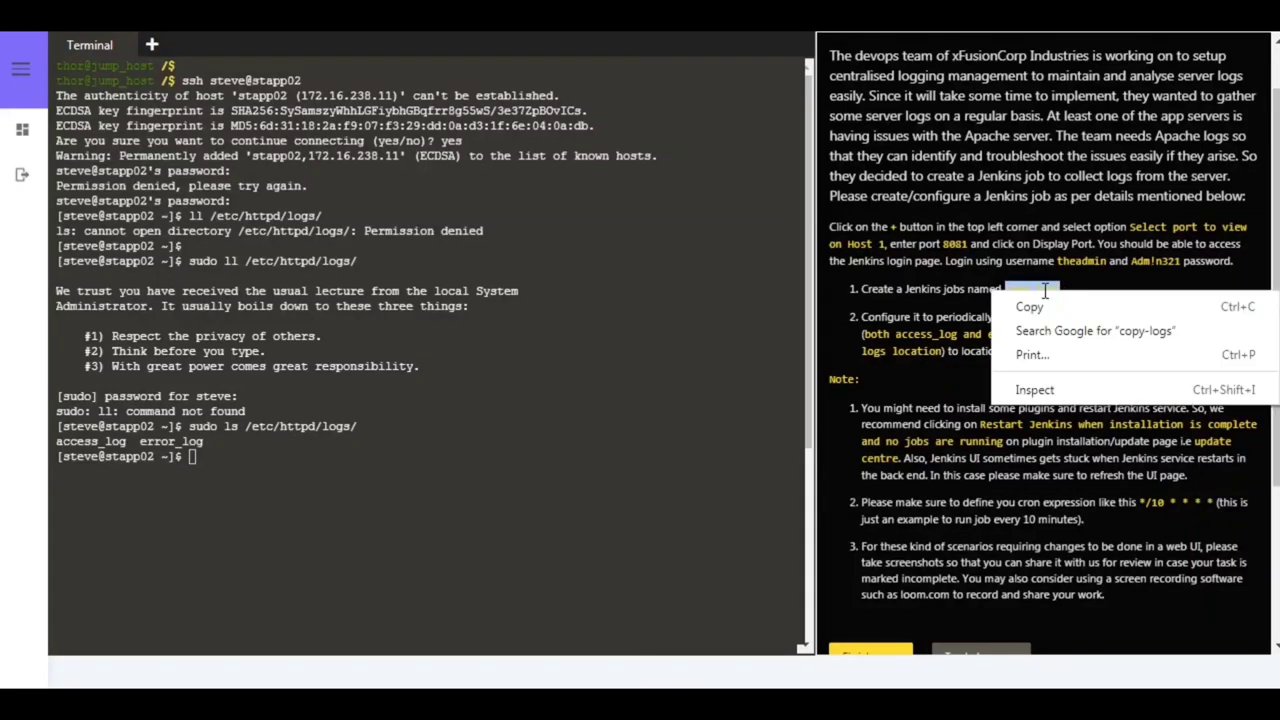
left_click(1048, 304)
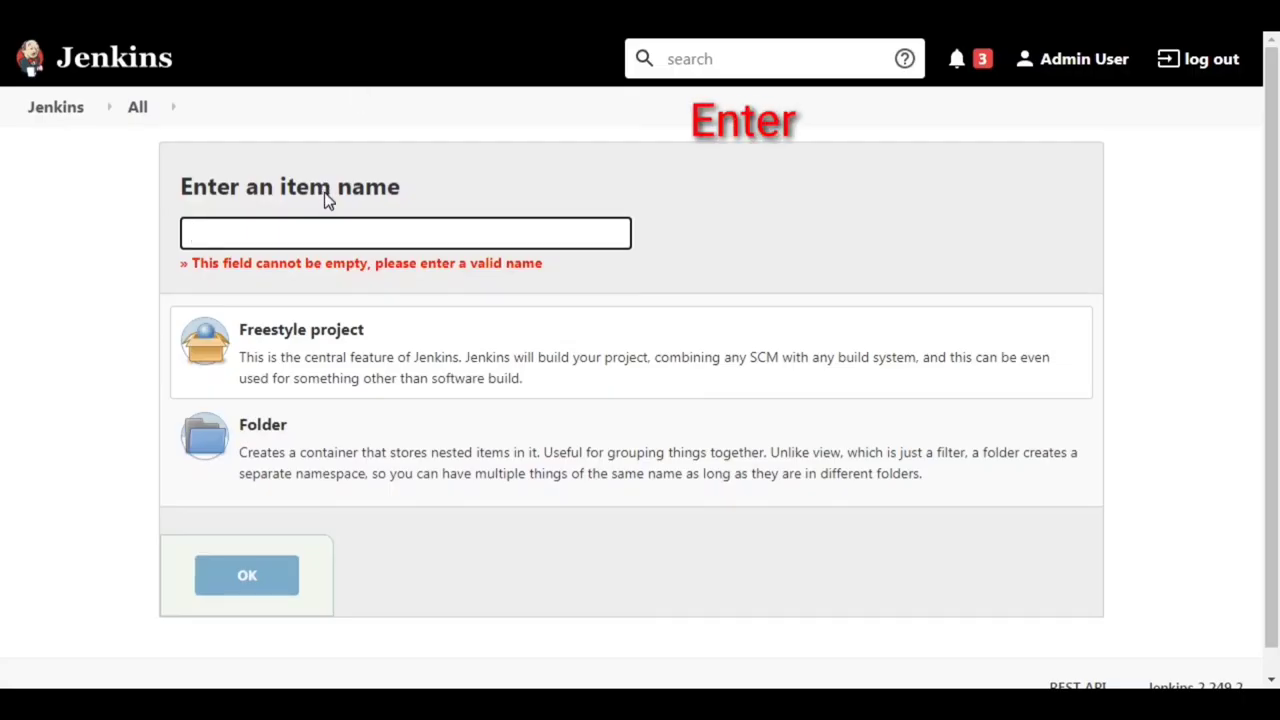
key("ctrl+v")
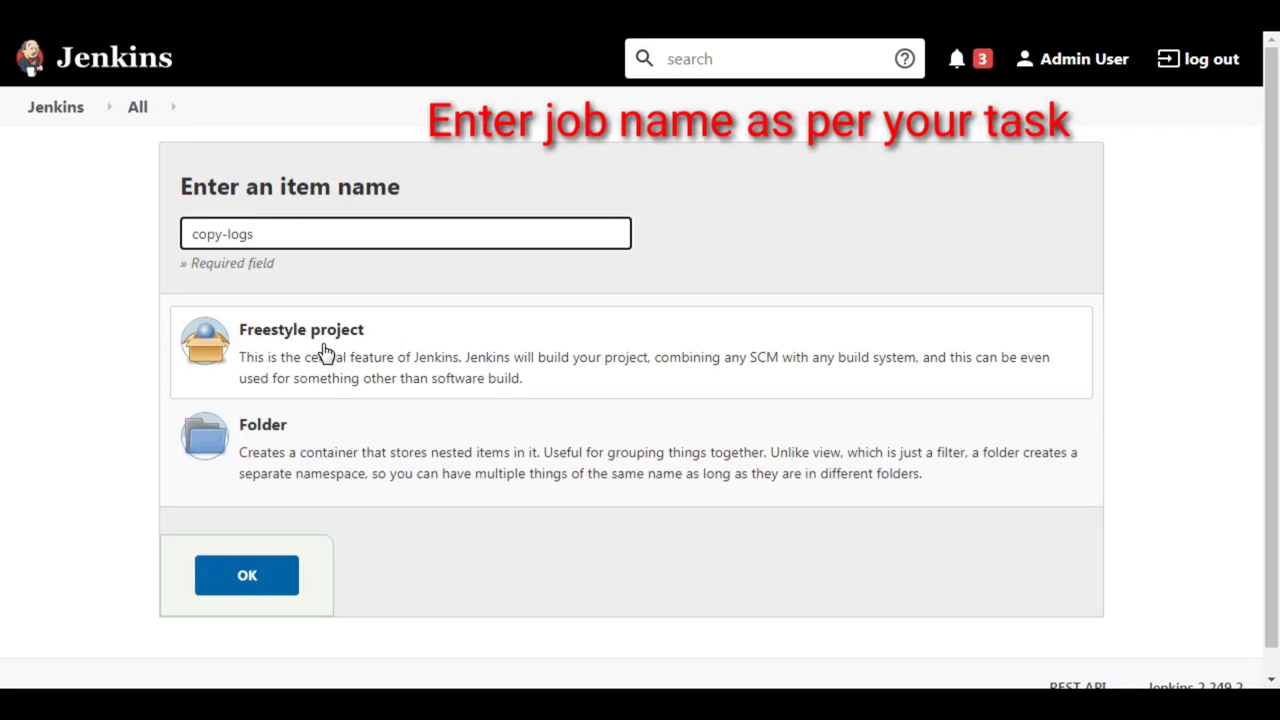
left_click(263, 583)
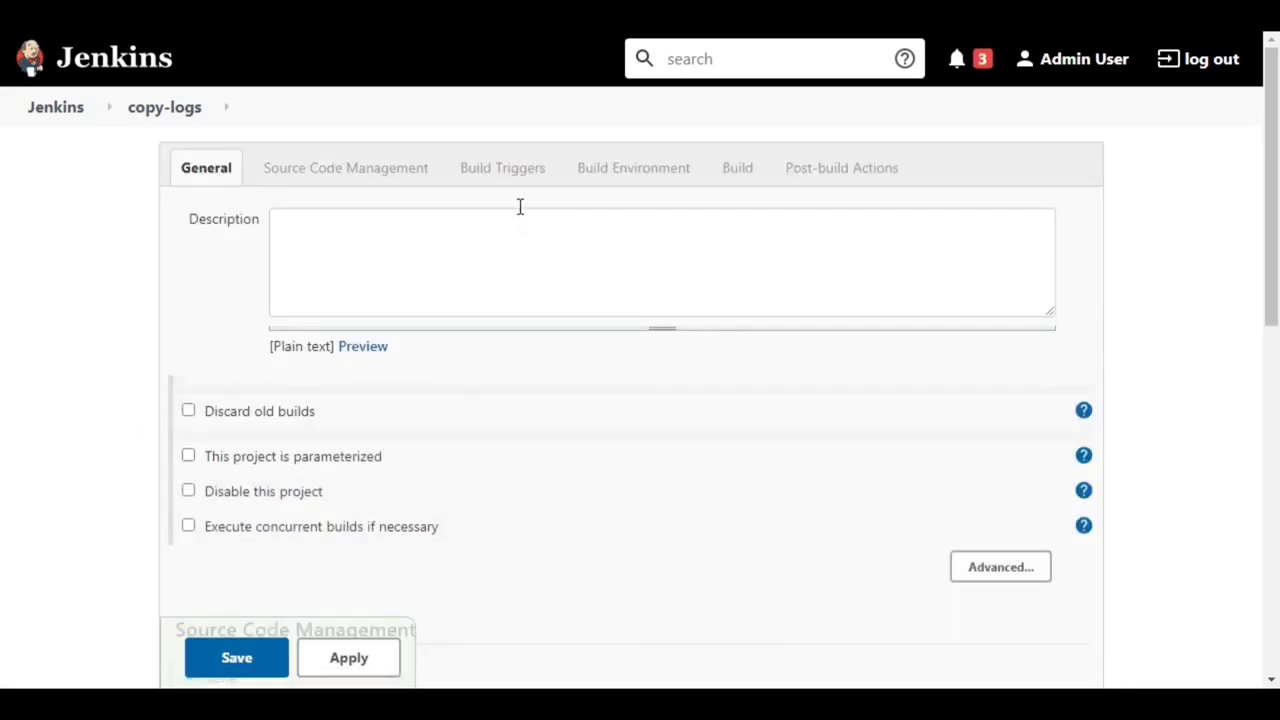
Step: Enable Build periodically with schedule */9 * * * *, edited from the copied */10 expression
left_click(502, 172)
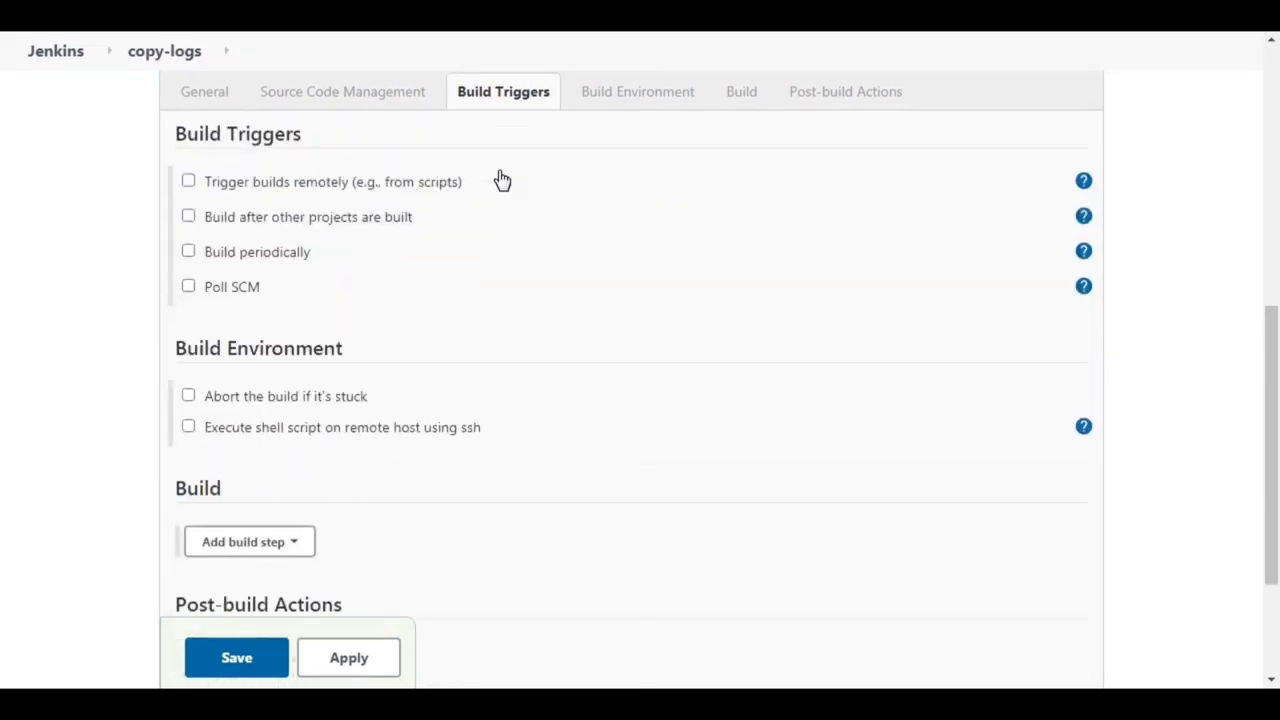
left_click(189, 253)
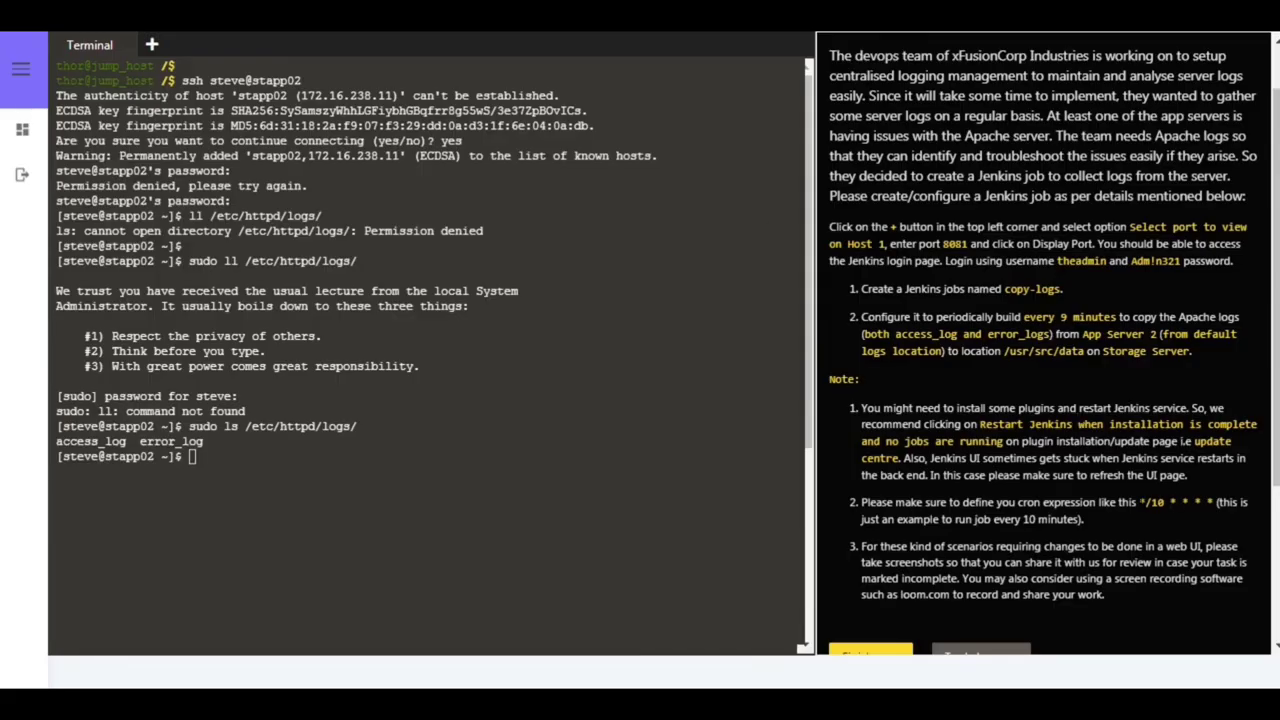
left_click_drag(1140, 502, 1208, 502)
right_click(1208, 502)
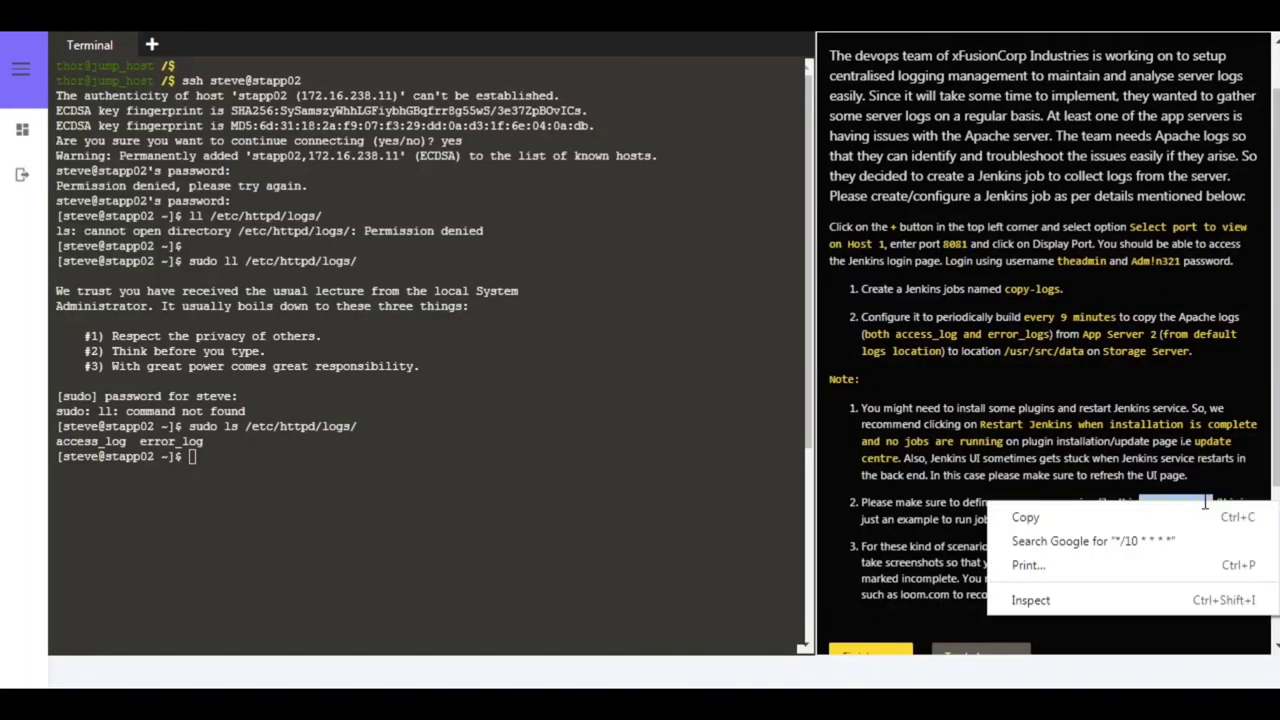
left_click(1160, 516)
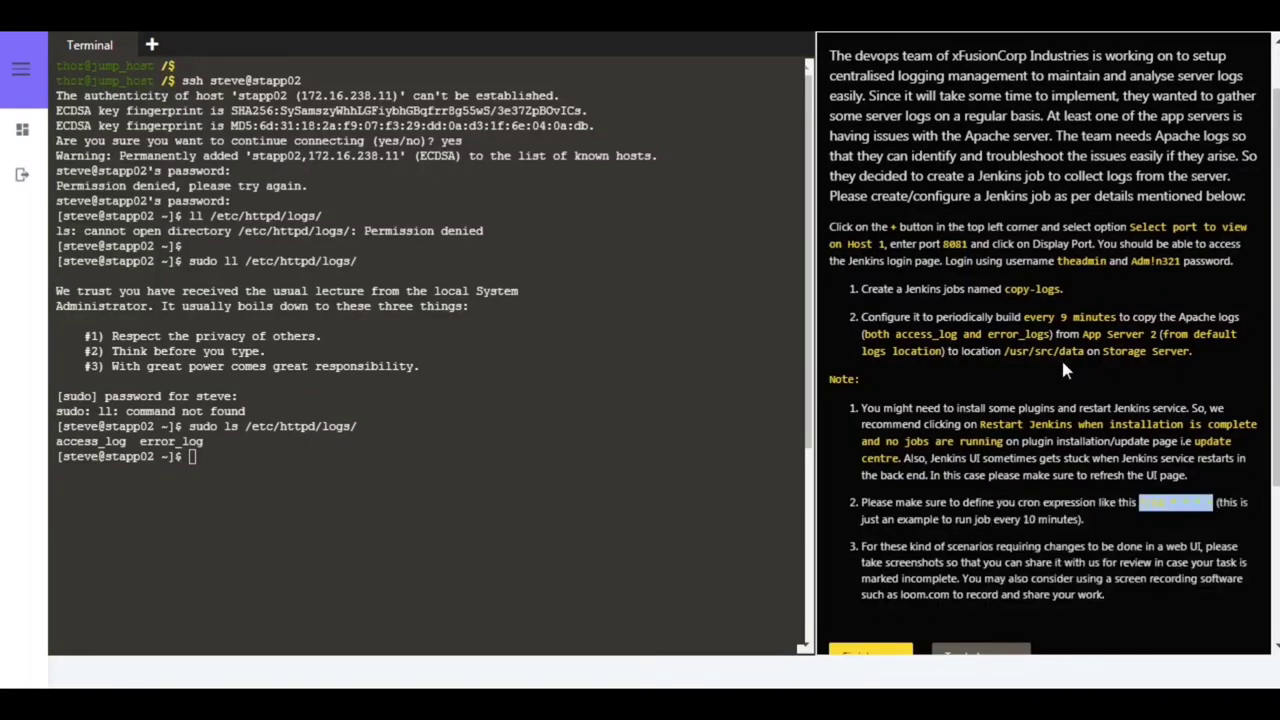
left_click(955, 303)
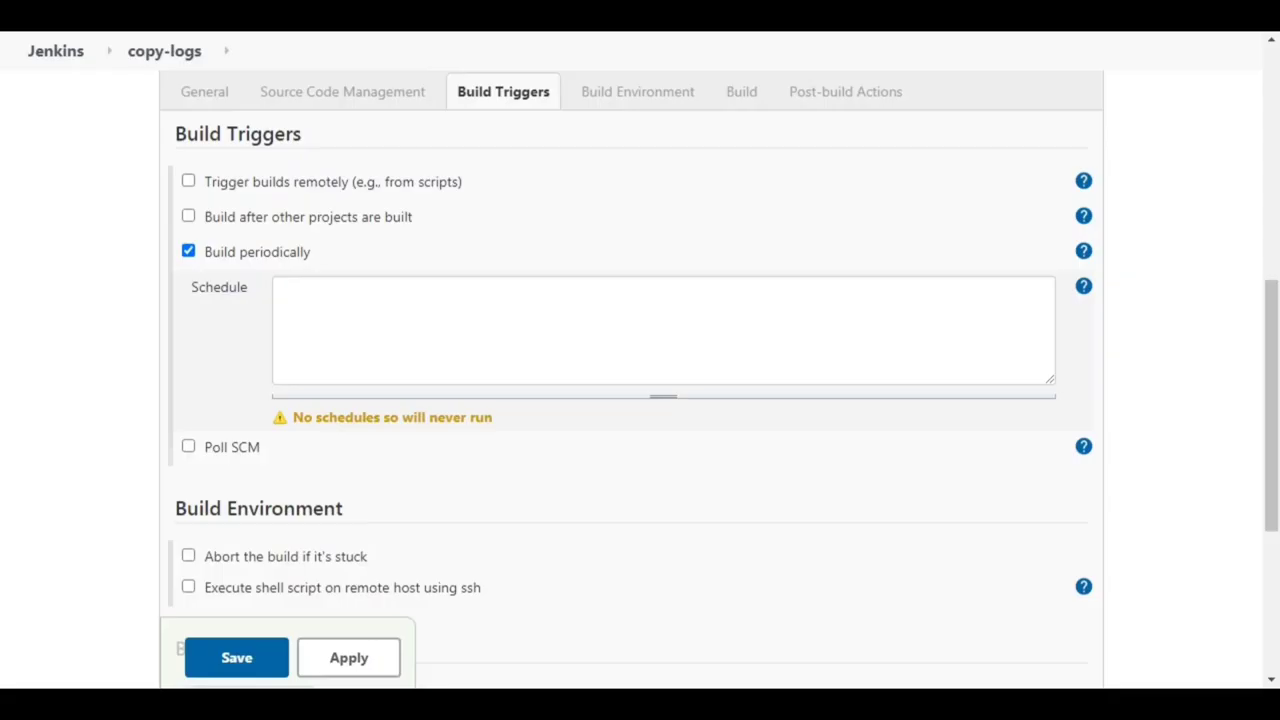
left_click(389, 317)
right_click(389, 319)
left_click(438, 440)
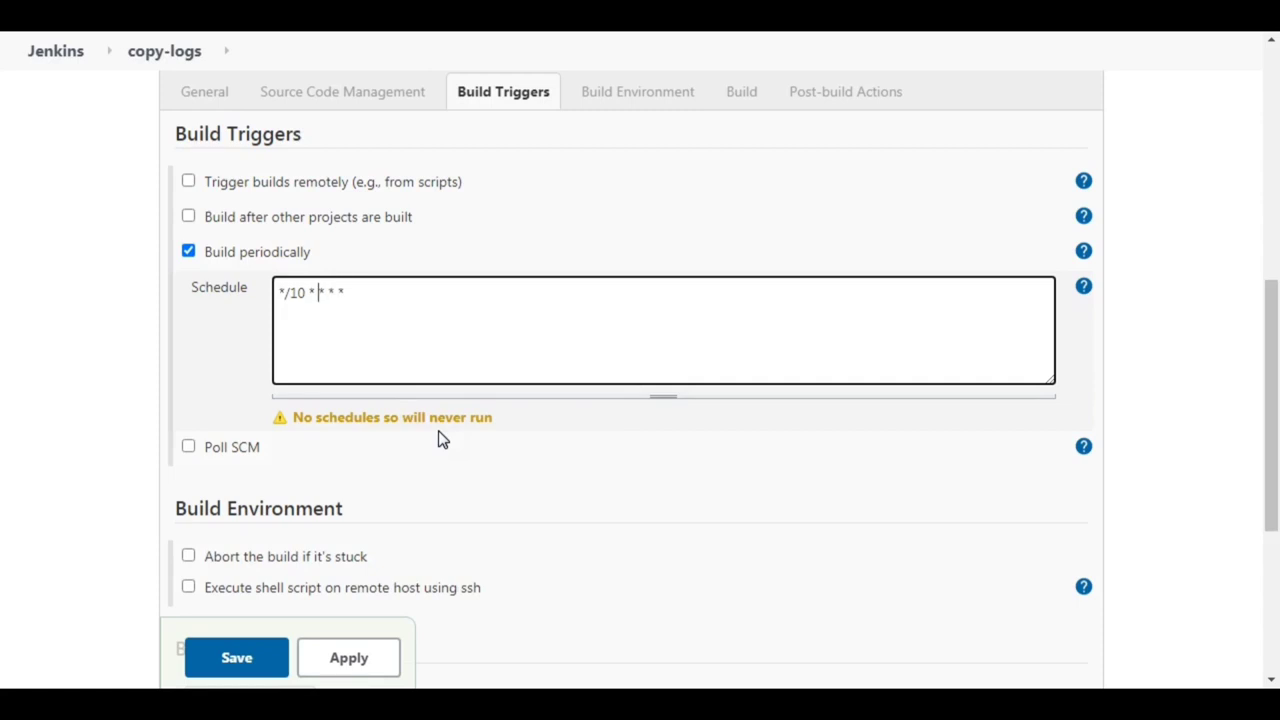
key("BackSpace")
key("BackSpace")
key("BackSpace")
type("9")
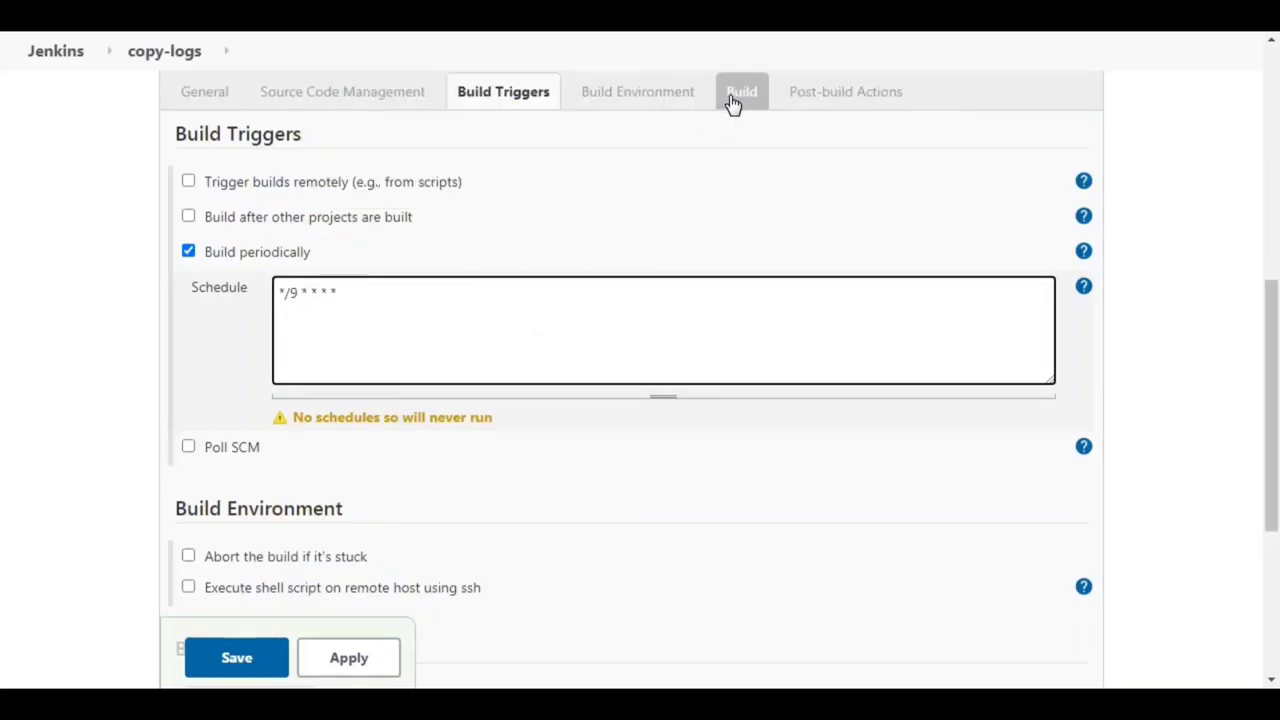
left_click(731, 100)
left_click(301, 340)
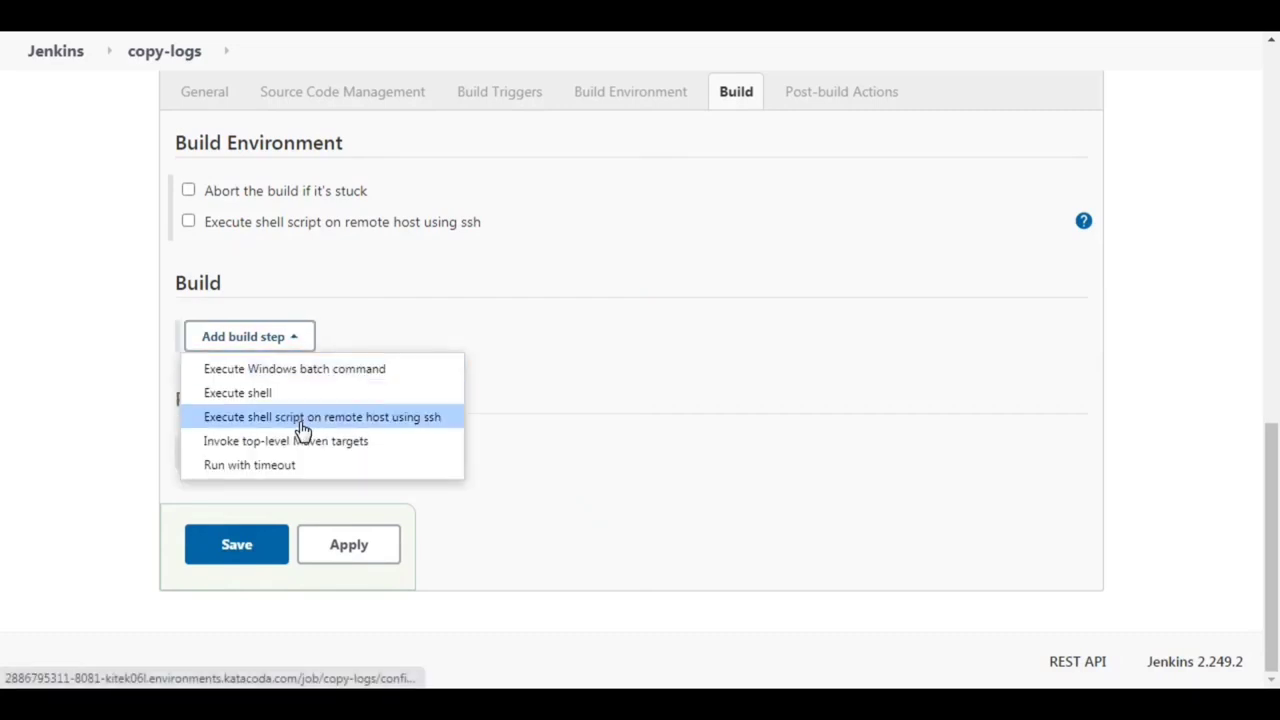
Step: Add an Execute shell script on remote host using ssh step containing the sshpass scp log-copy script
left_click(300, 420)
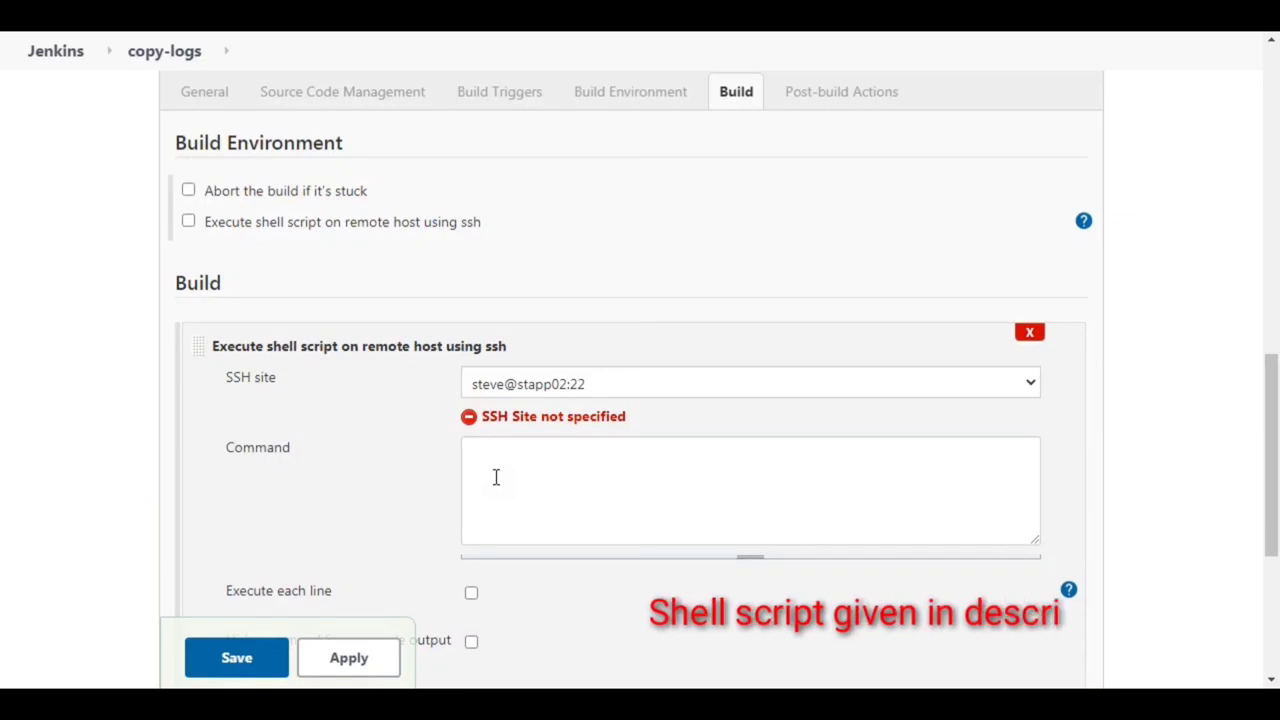
left_click(580, 461)
key("ctrl+v")
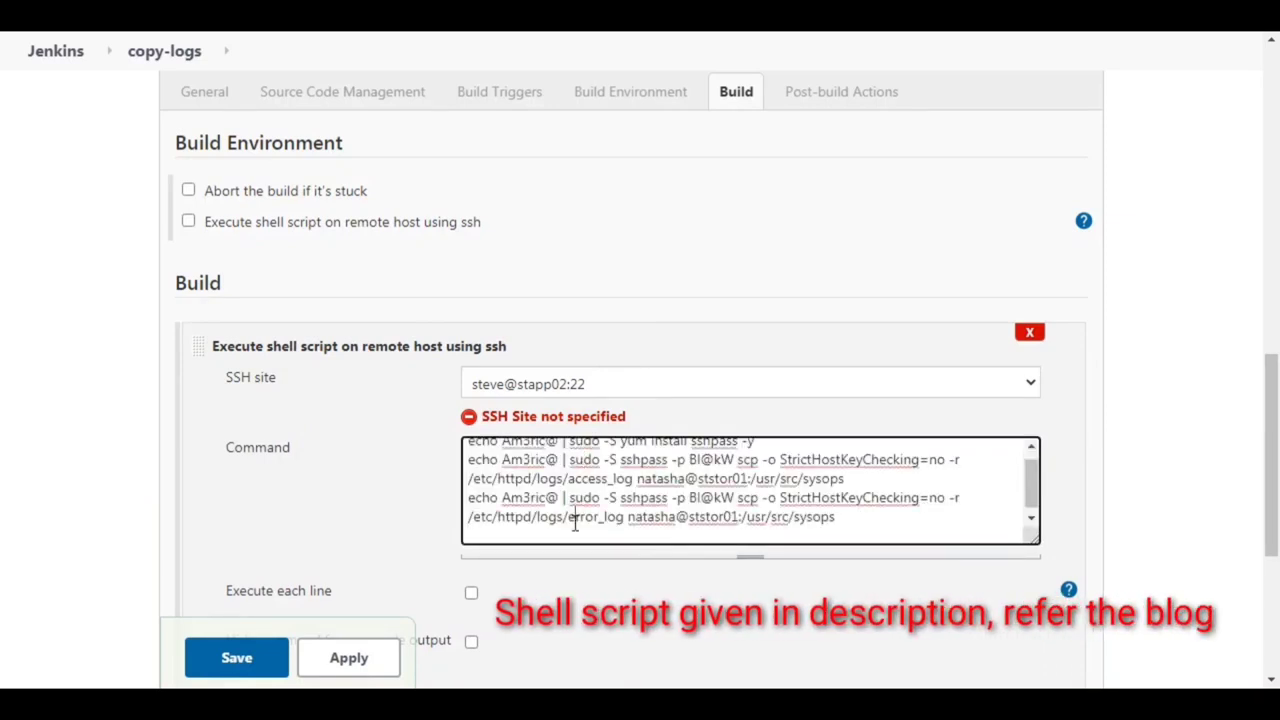
key("BackSpace")
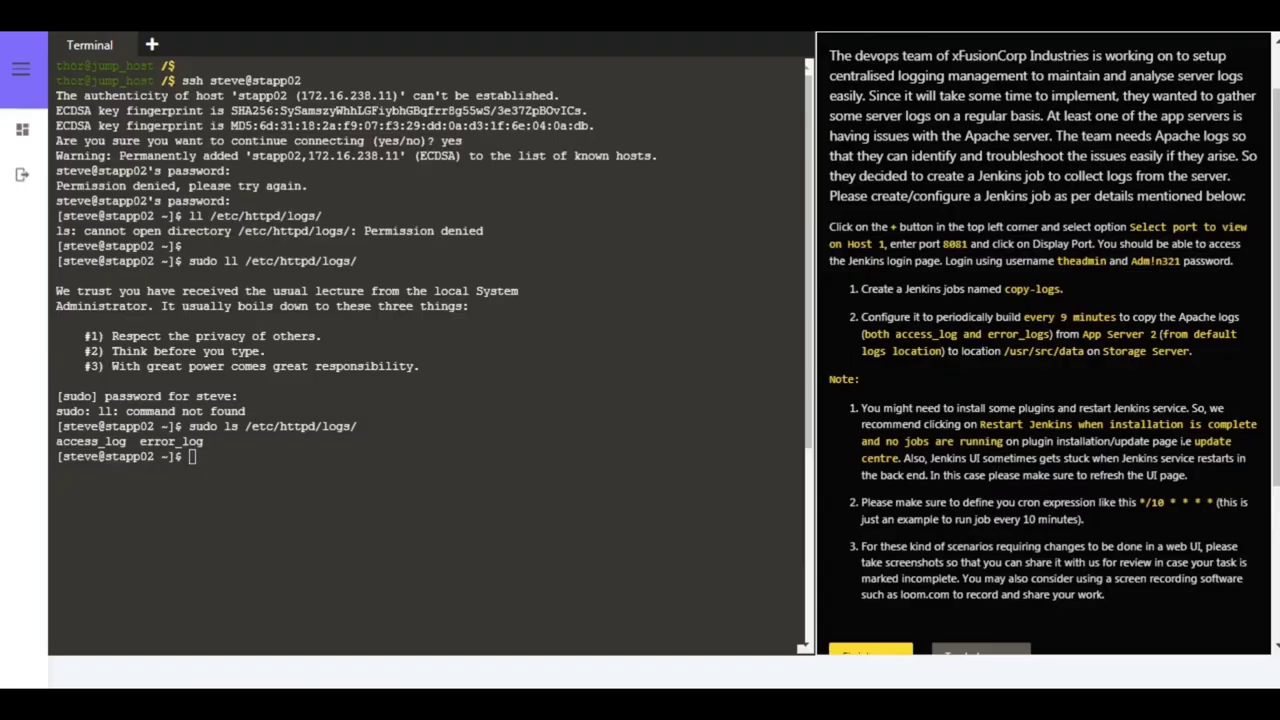
Step: Run rpm -qa | grep sshpass on stapp02 to check for the sshpass package
key("Return")
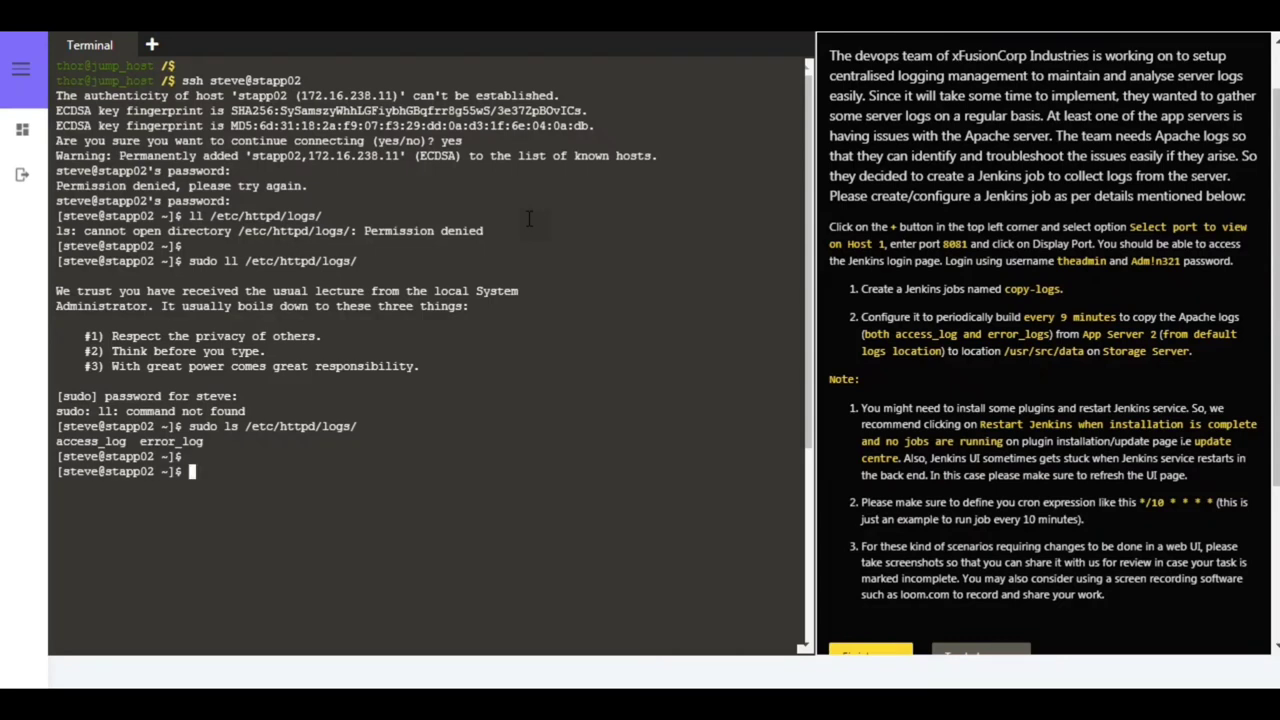
type("rpm -qa |grep sshpass")
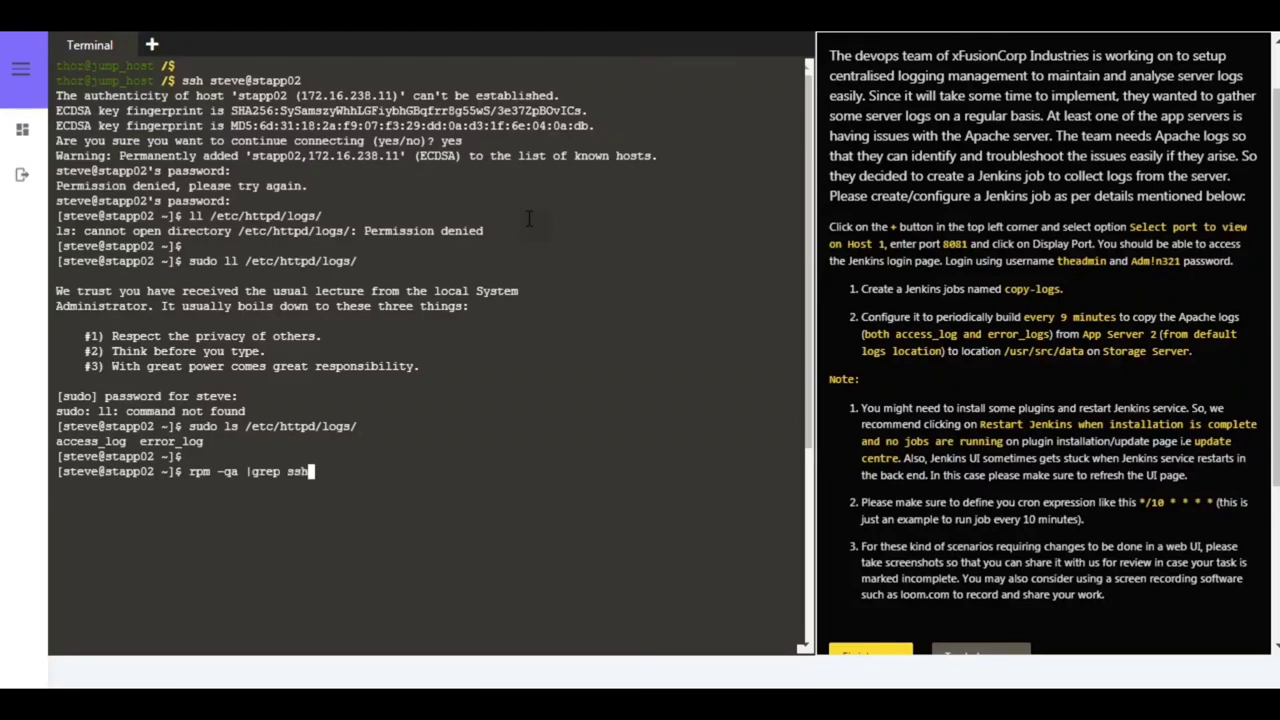
key("Return")
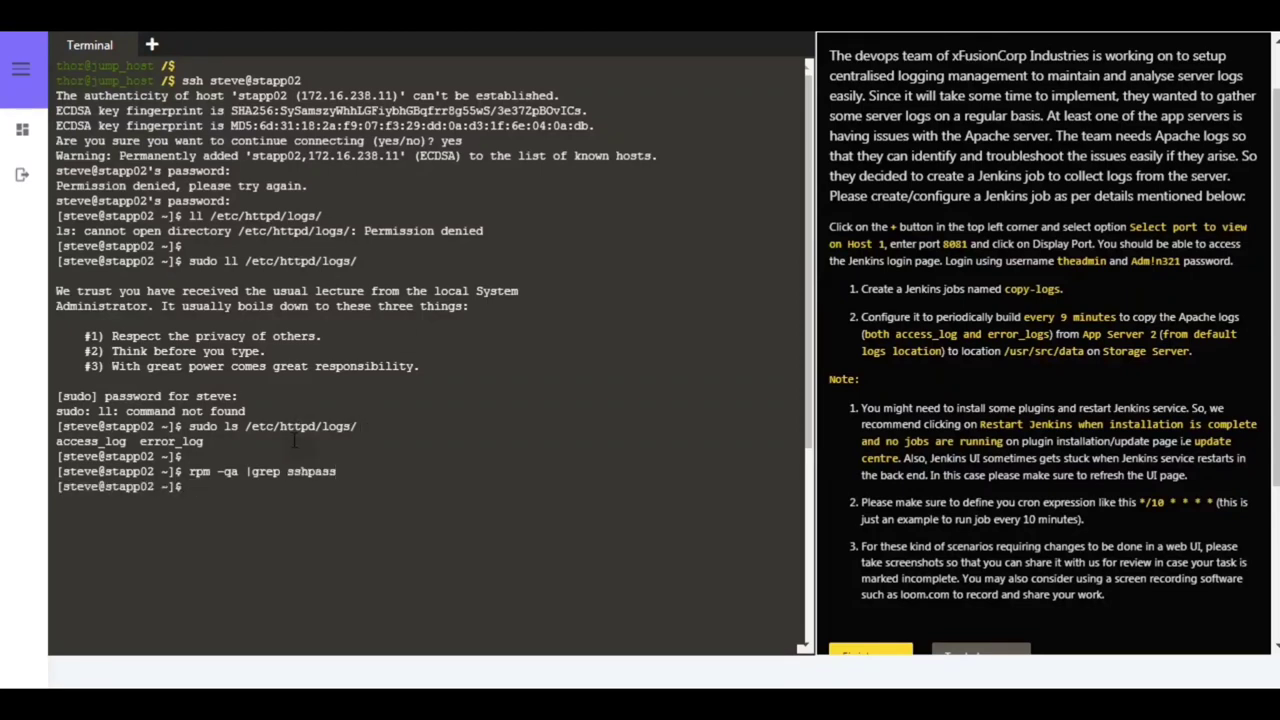
Step: Open a second terminal and SSH into the storage server ststor01, accepting its host key
left_click(155, 48)
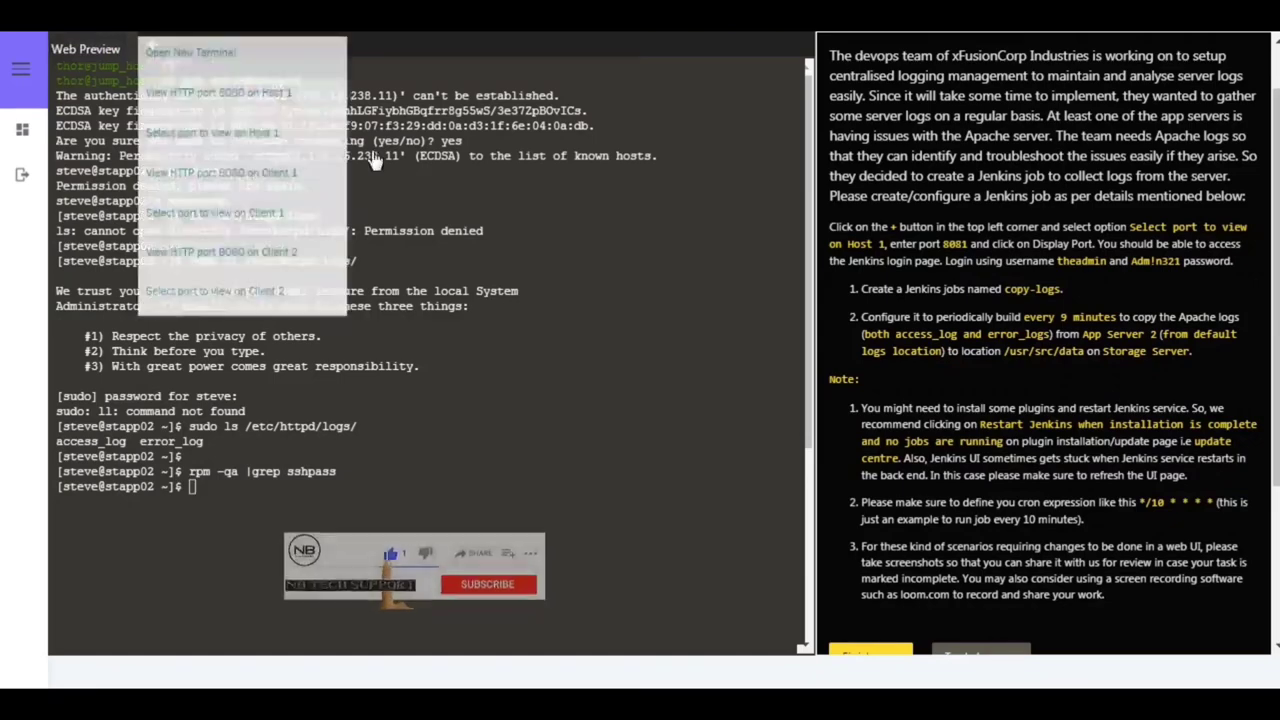
left_click(262, 62)
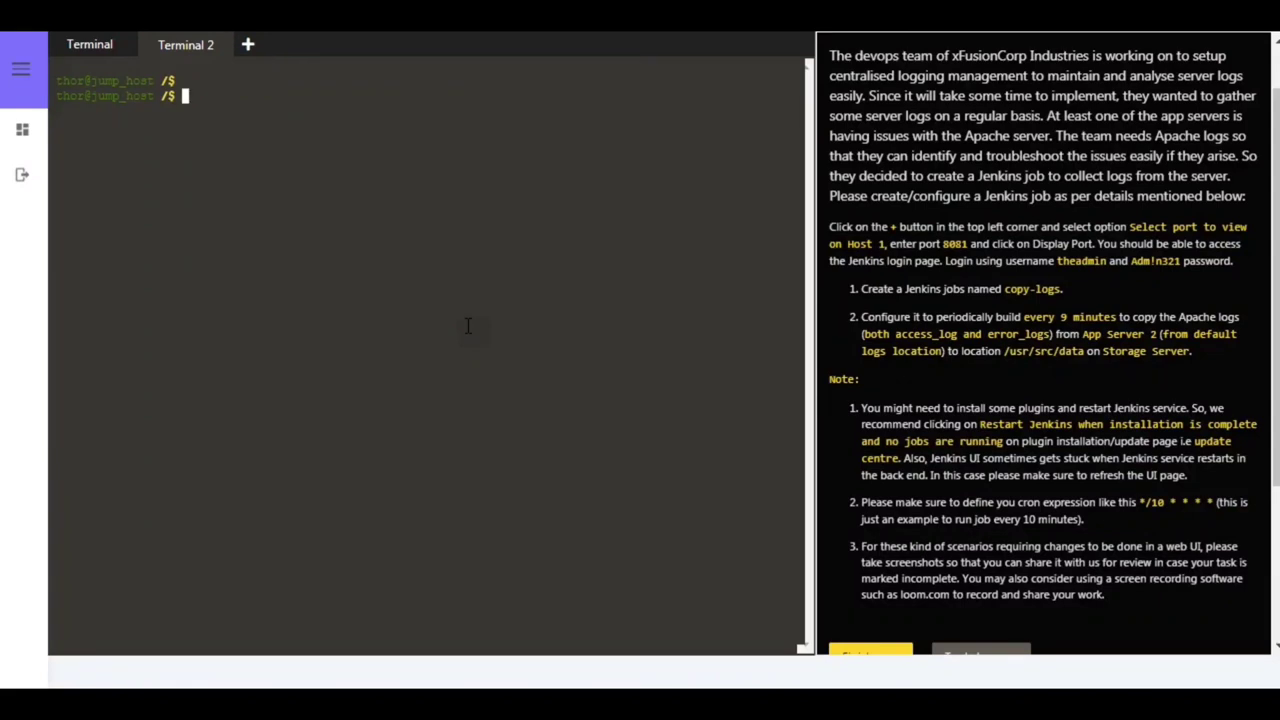
type("ssh natasha@ststor01")
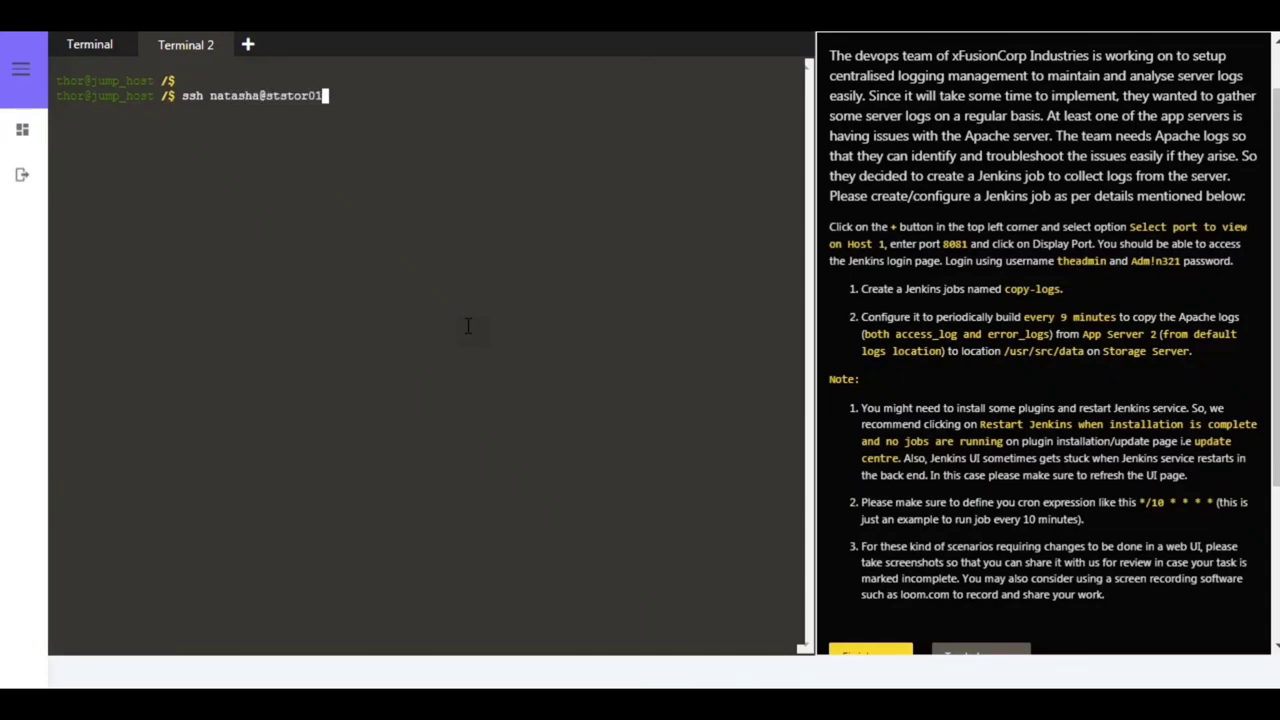
key("Return")
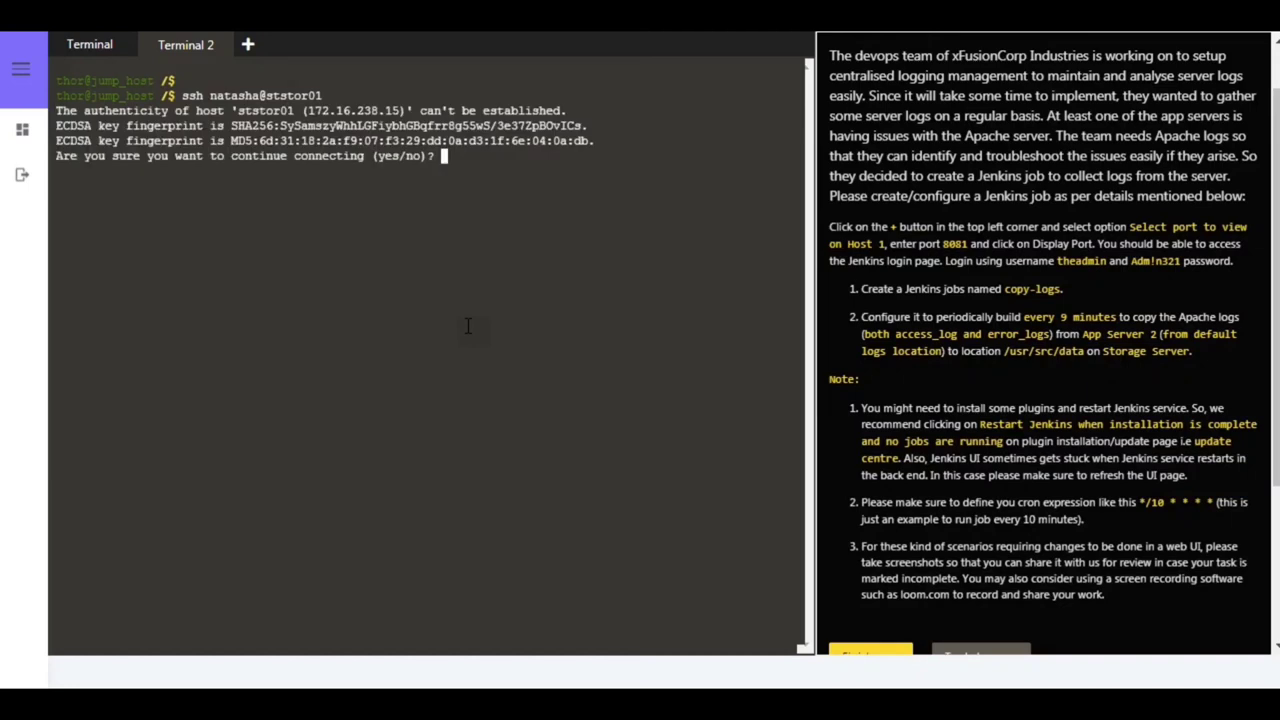
key("Return")
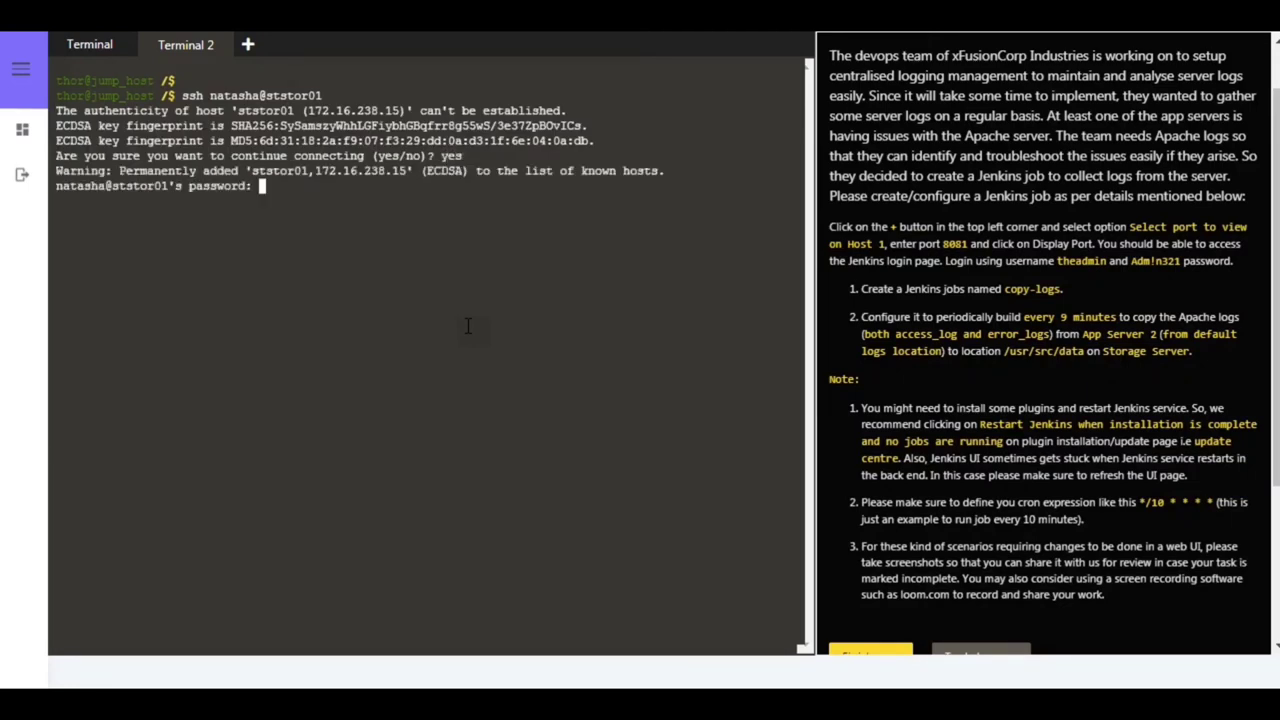
key("Return")
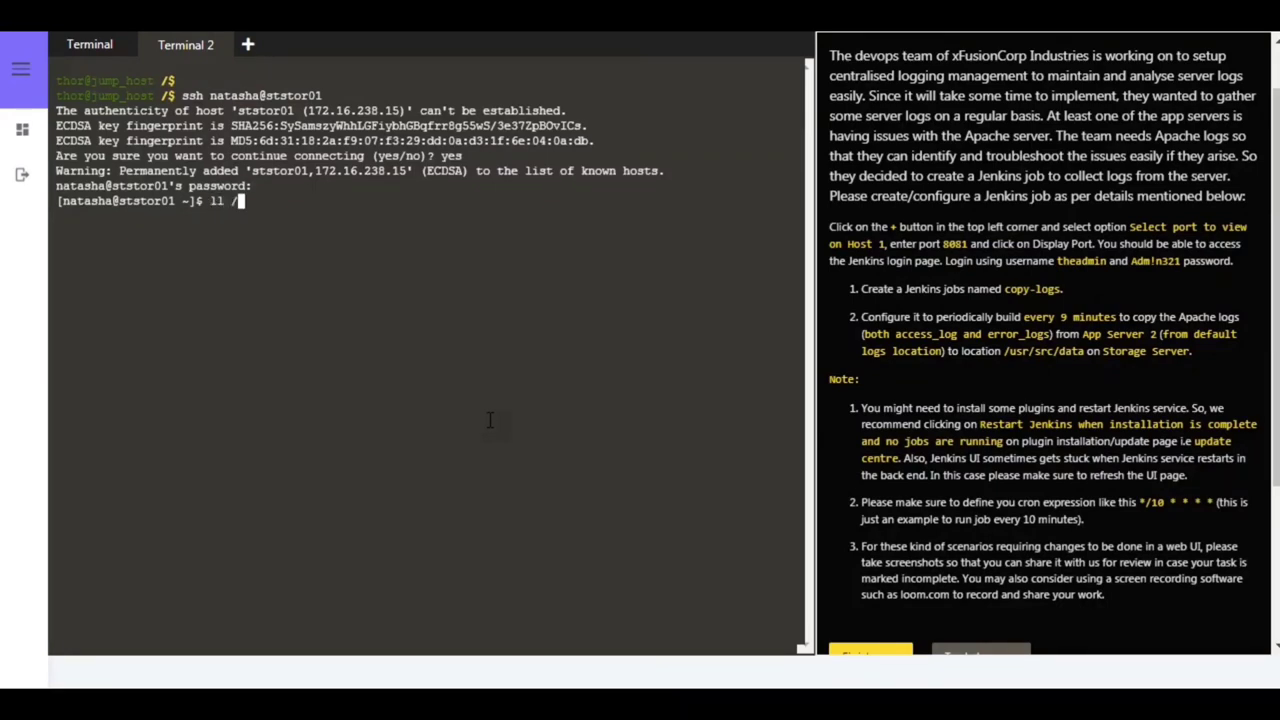
Step: Confirm /usr/src/data on ststor01 is empty, then return to the App Server 2 terminal
type("ll /usr/src/data")
key("Return")
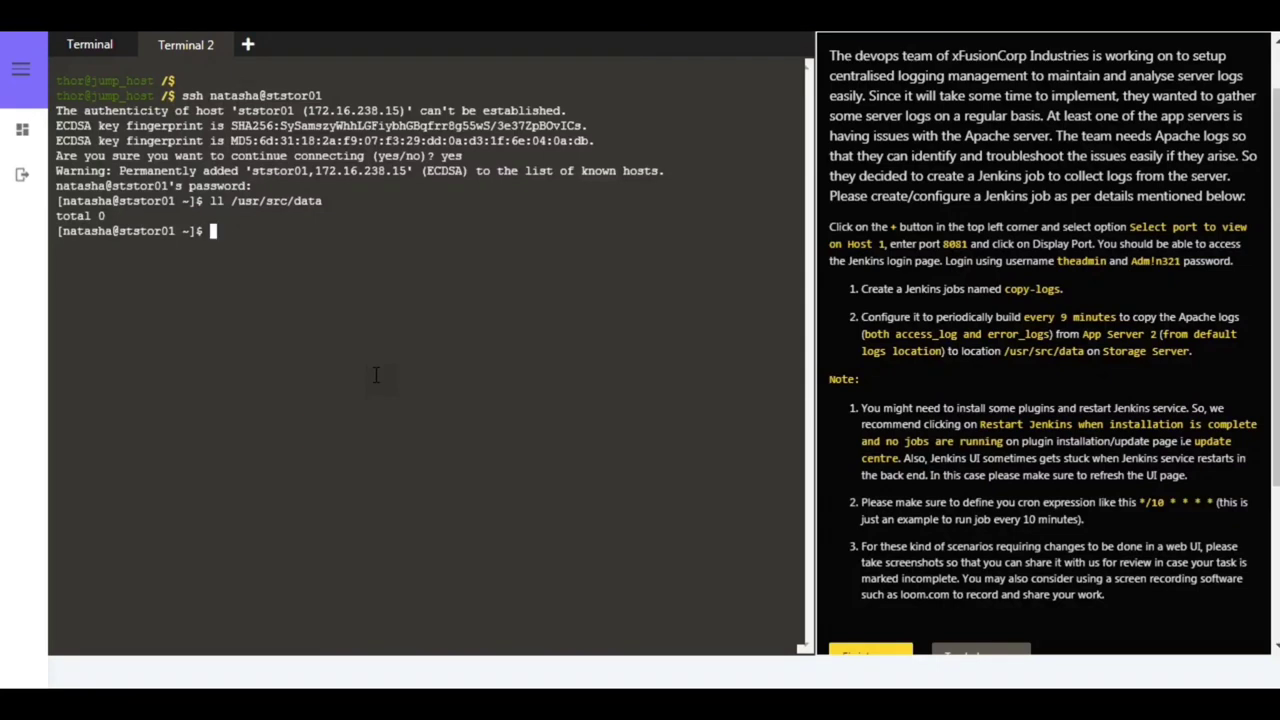
left_click(110, 45)
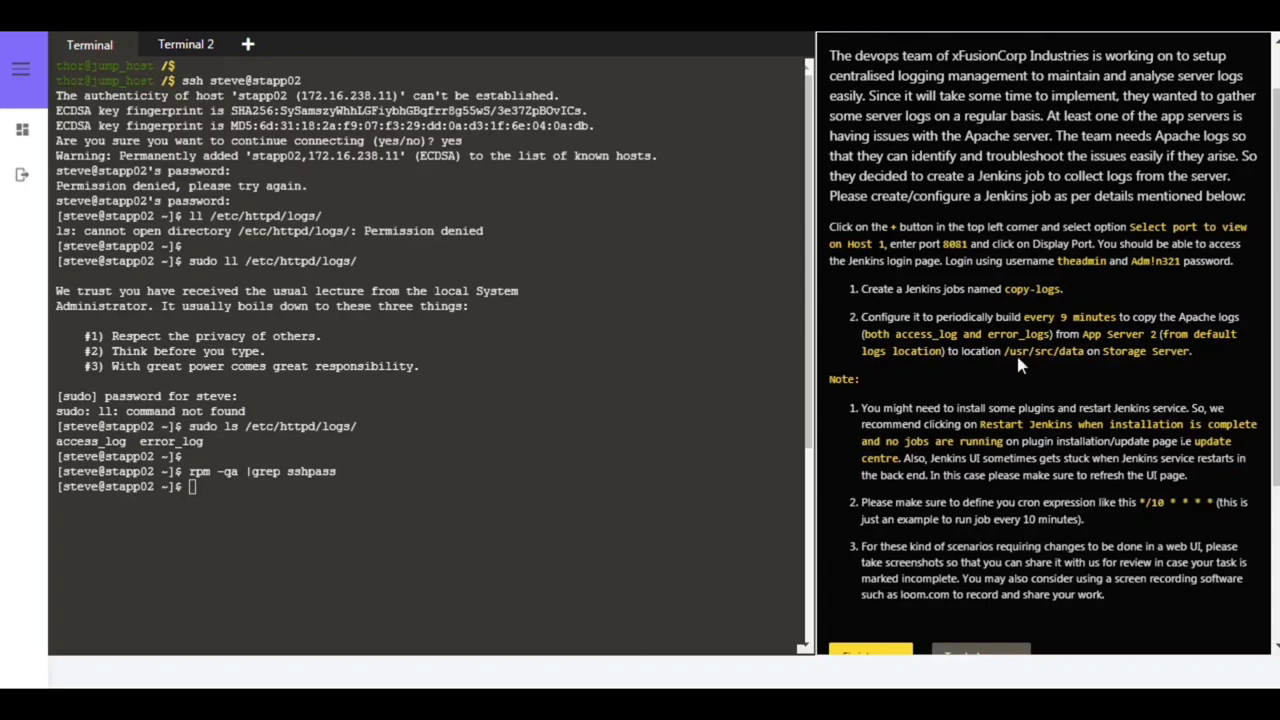
Step: Replace usr/src/sysops with usr/src/data in both scp destinations of the copy-logs command and save
left_click_drag(1004, 351, 1084, 351)
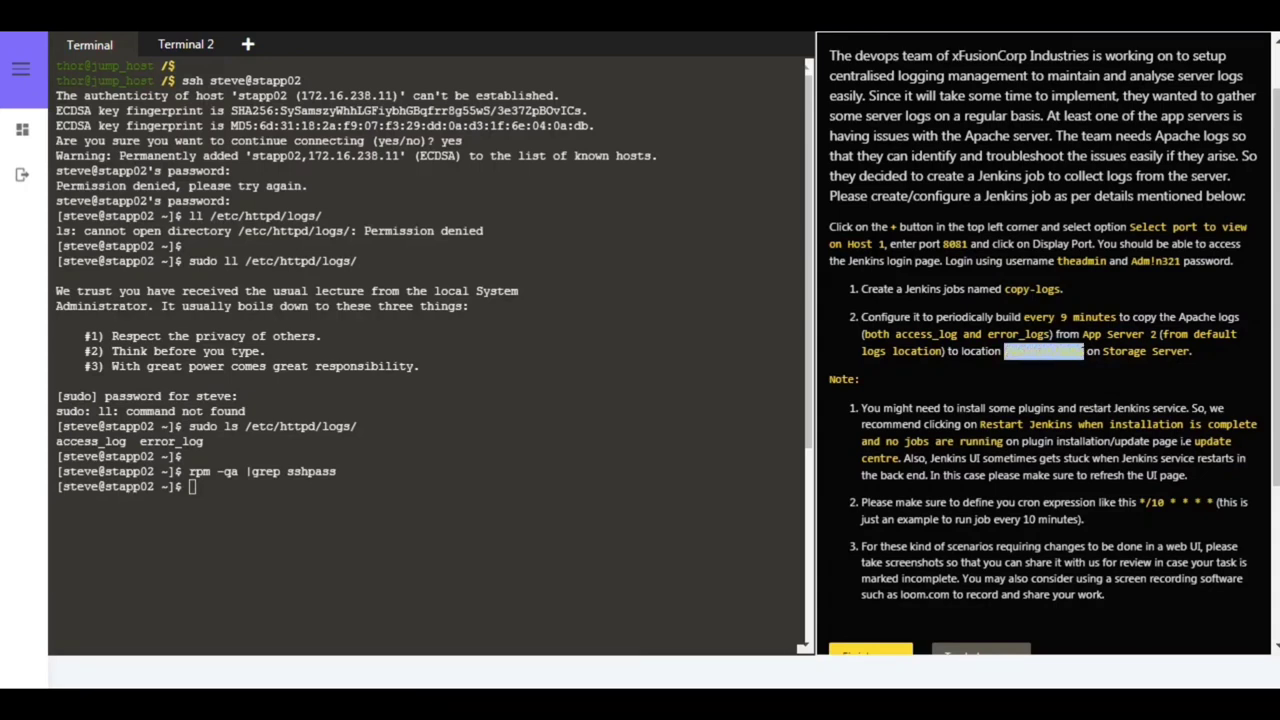
right_click(1070, 352)
left_click(1012, 369)
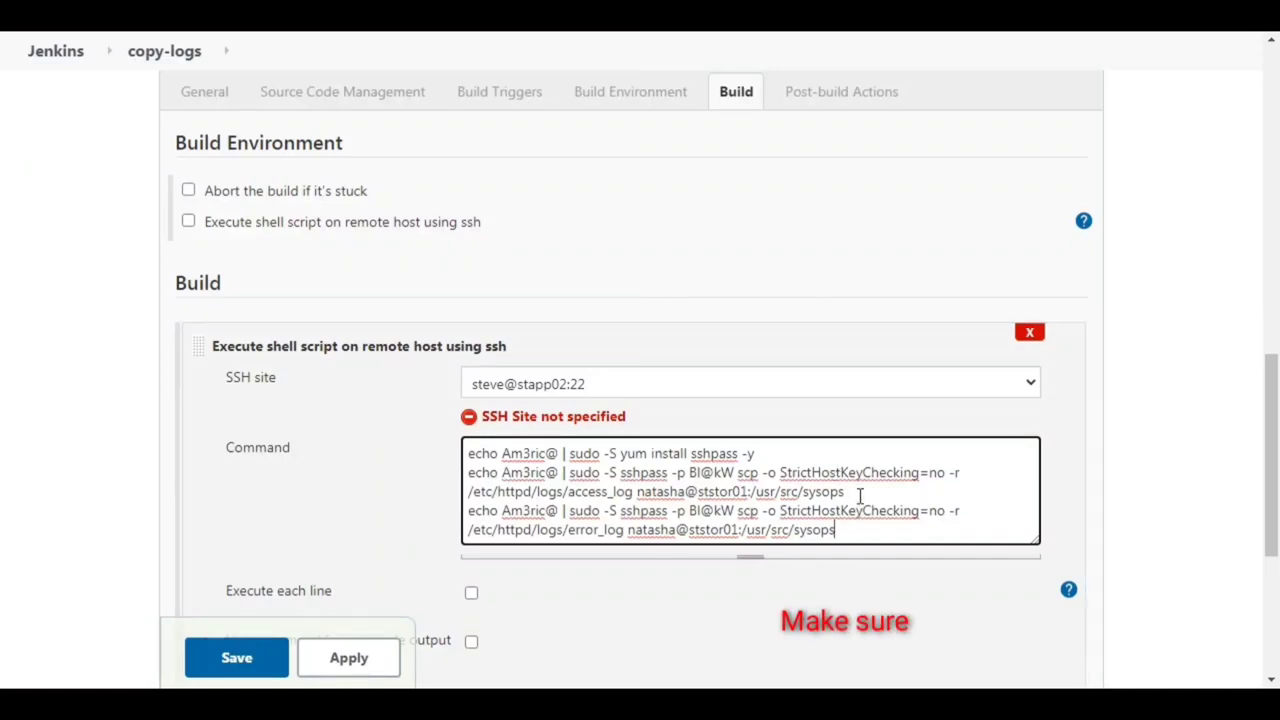
left_click_drag(857, 494, 757, 491)
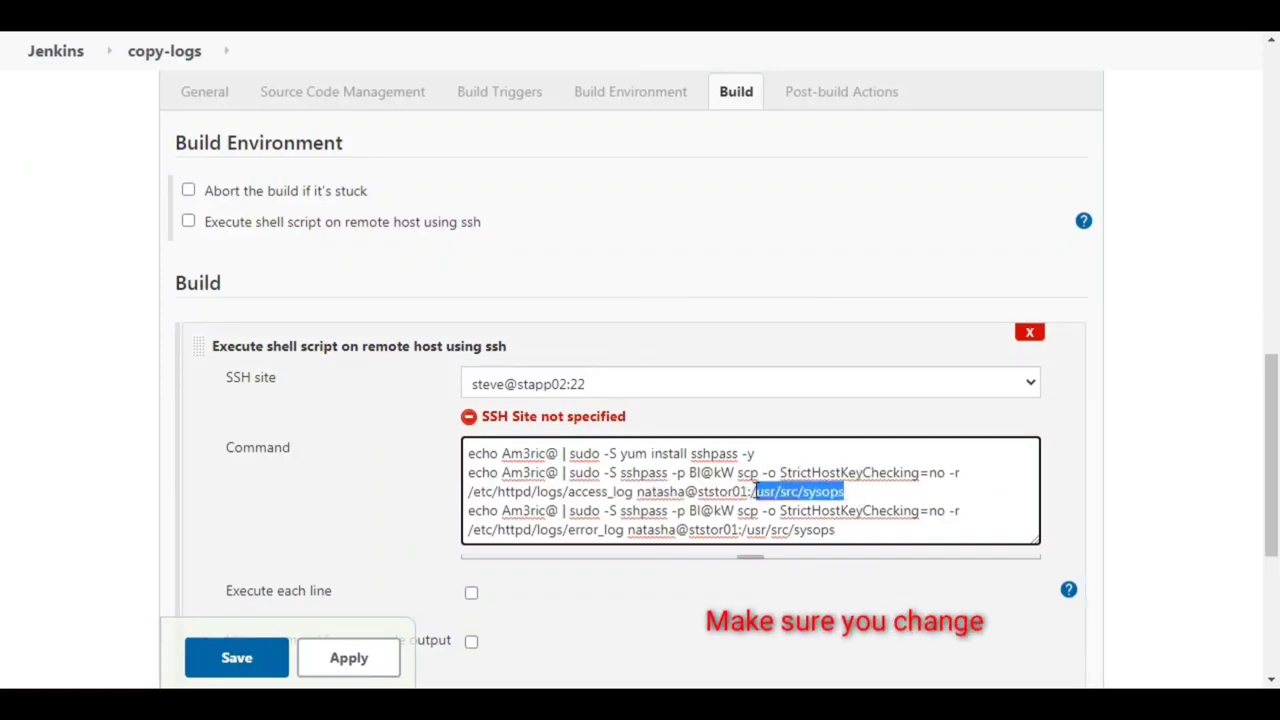
key("BackSpace")
key("ctrl+v")
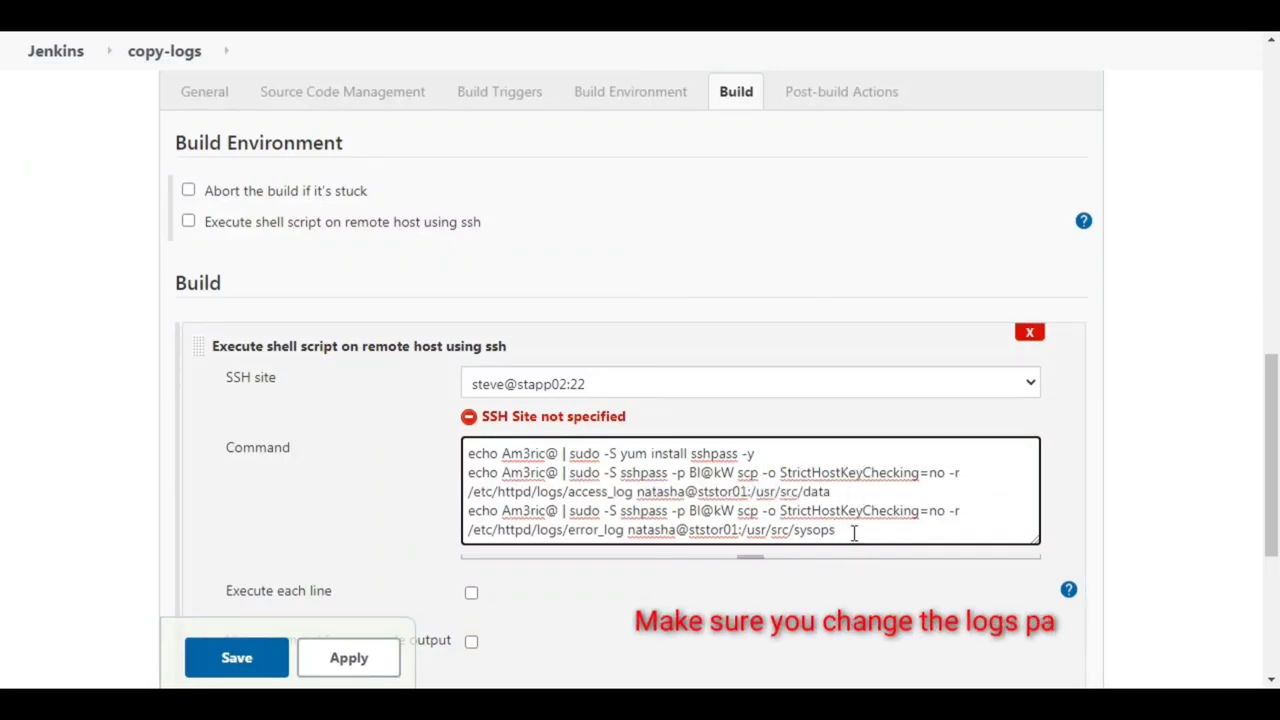
left_click_drag(851, 534, 745, 533)
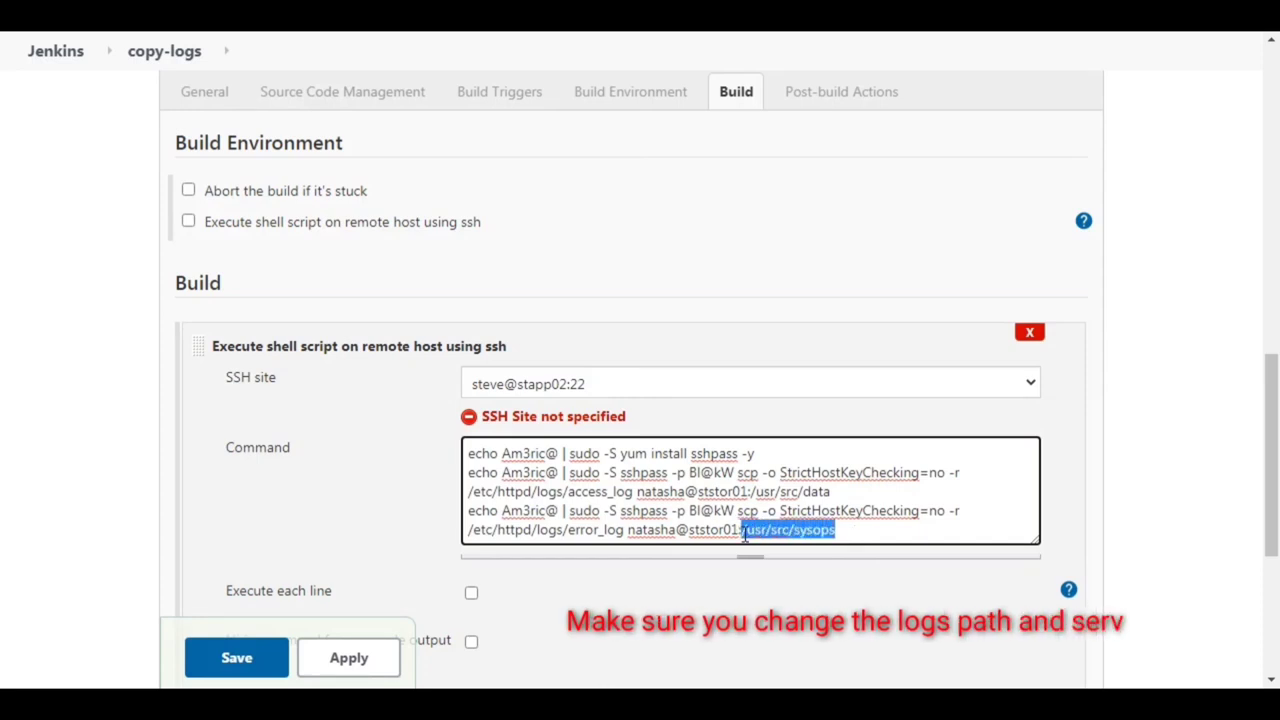
key("ctrl+v")
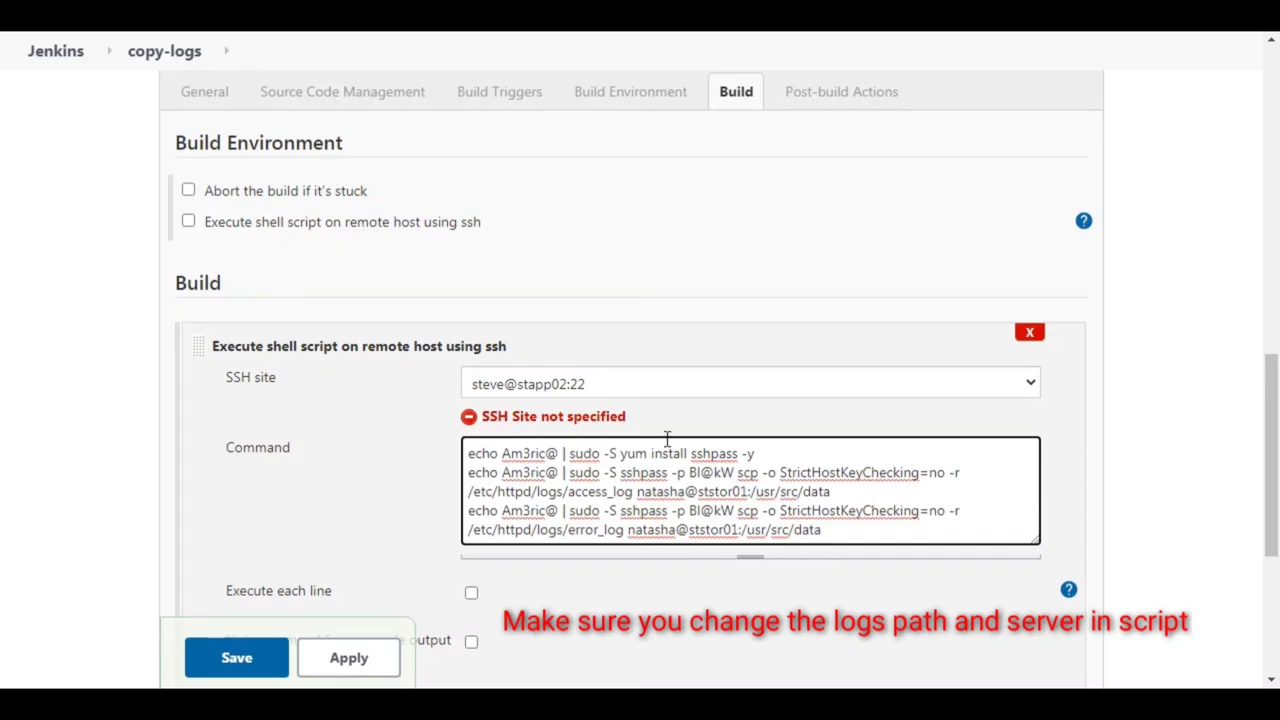
left_click(240, 658)
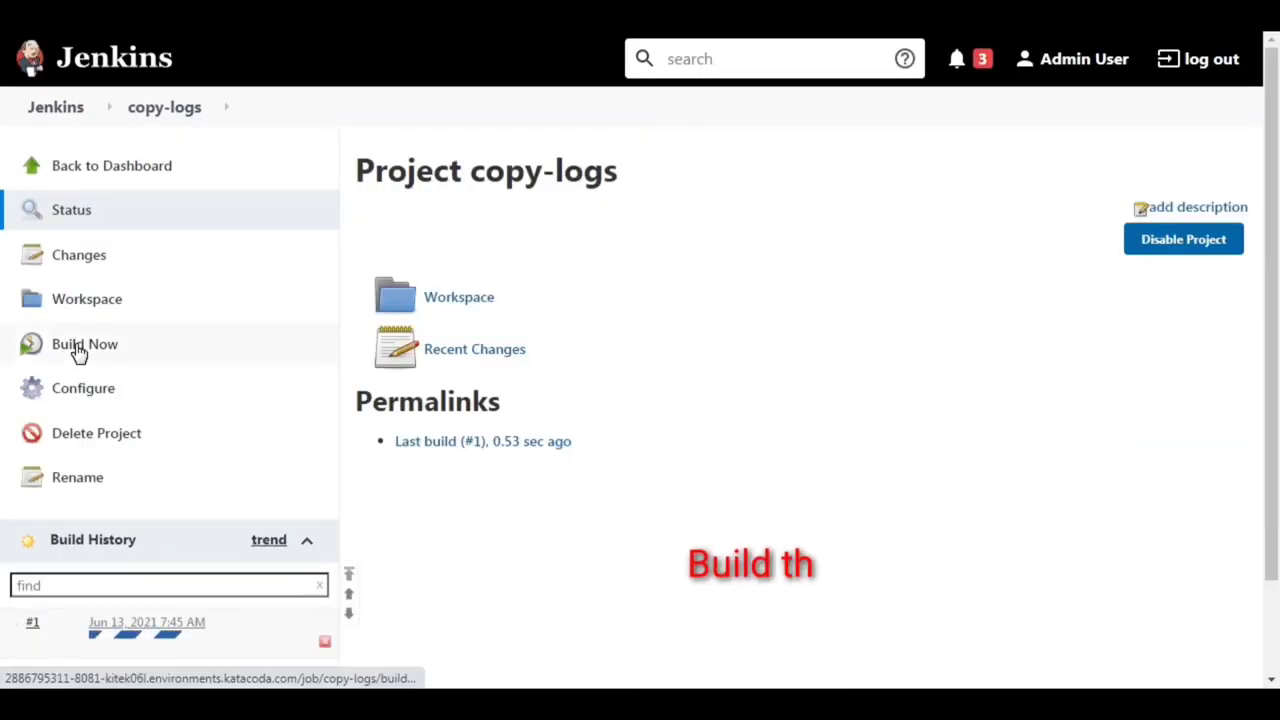
Step: View the console output of copy-logs build #1
left_click(148, 623)
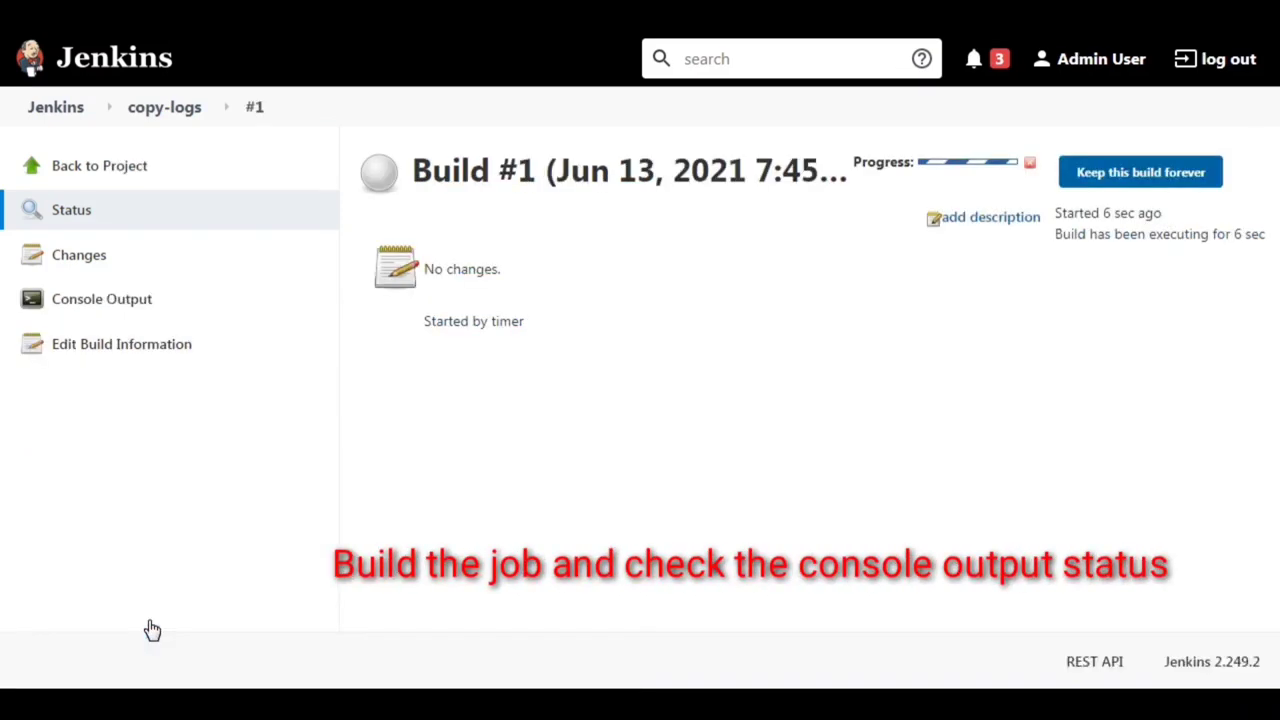
left_click(108, 300)
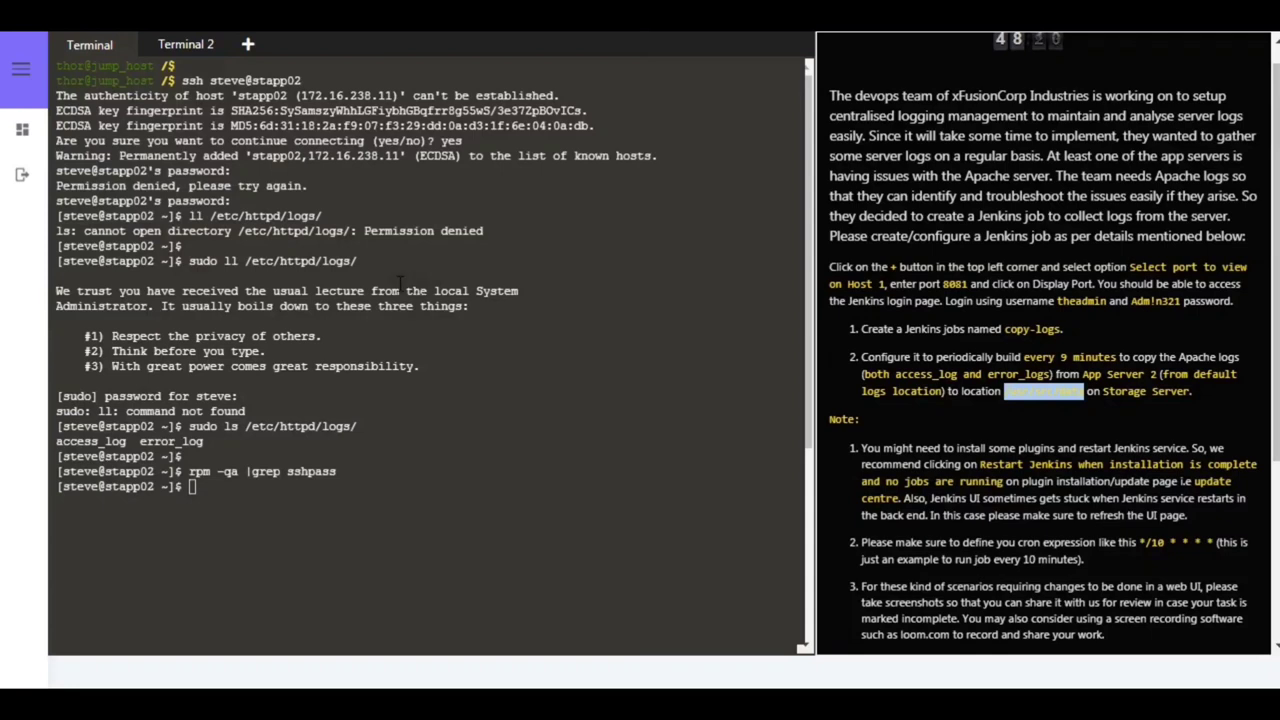
Step: Recheck that sshpass is installed and that access_log and error_log now sit in ststor01's /usr/src/data
left_click(528, 467)
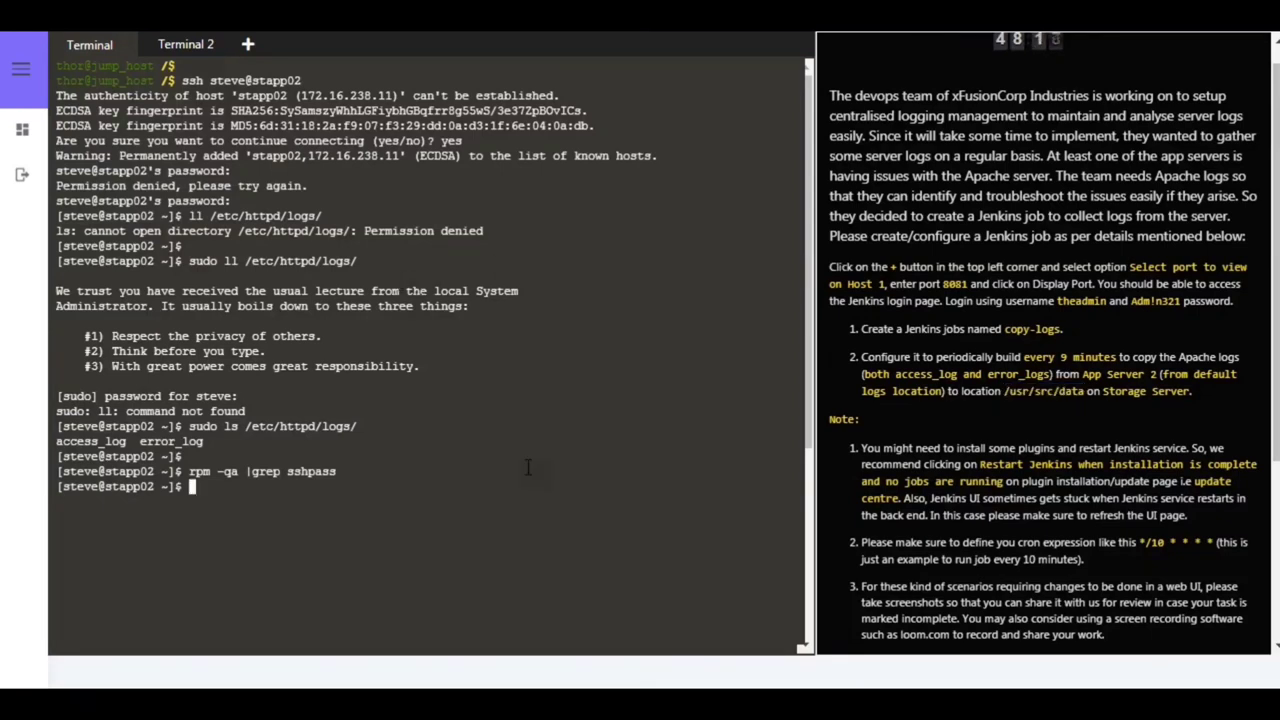
key("Up")
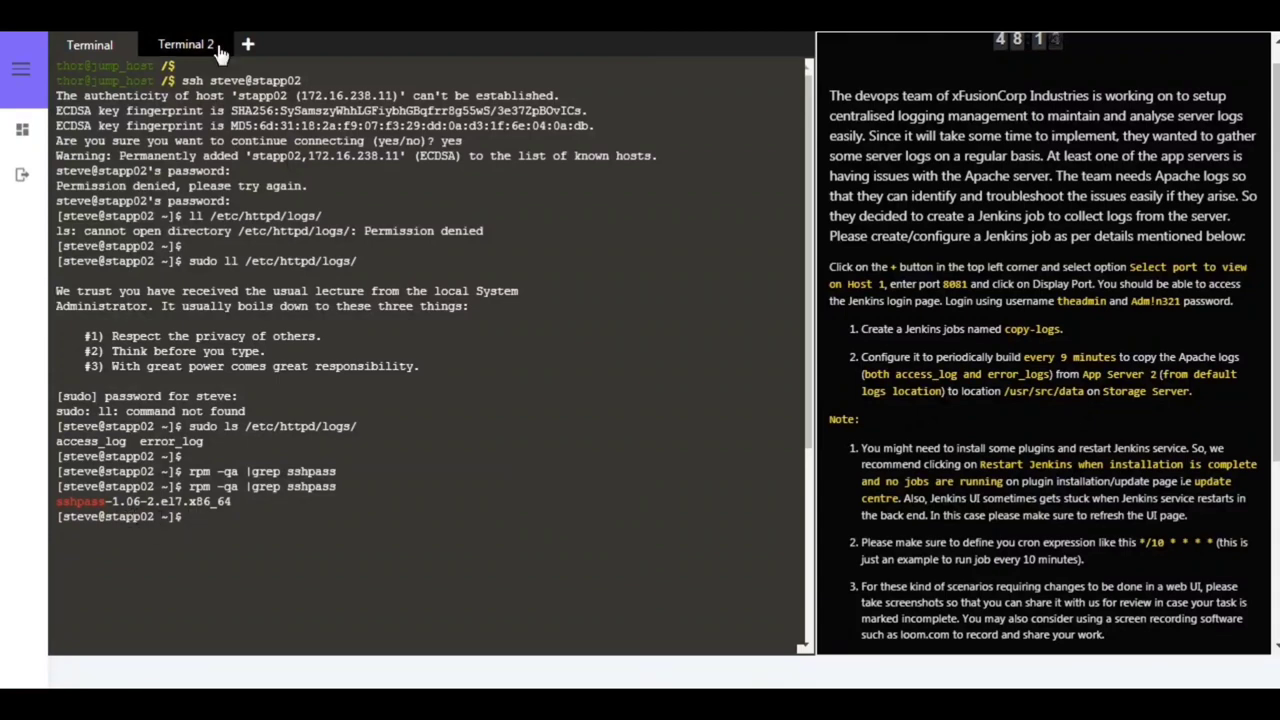
left_click(200, 45)
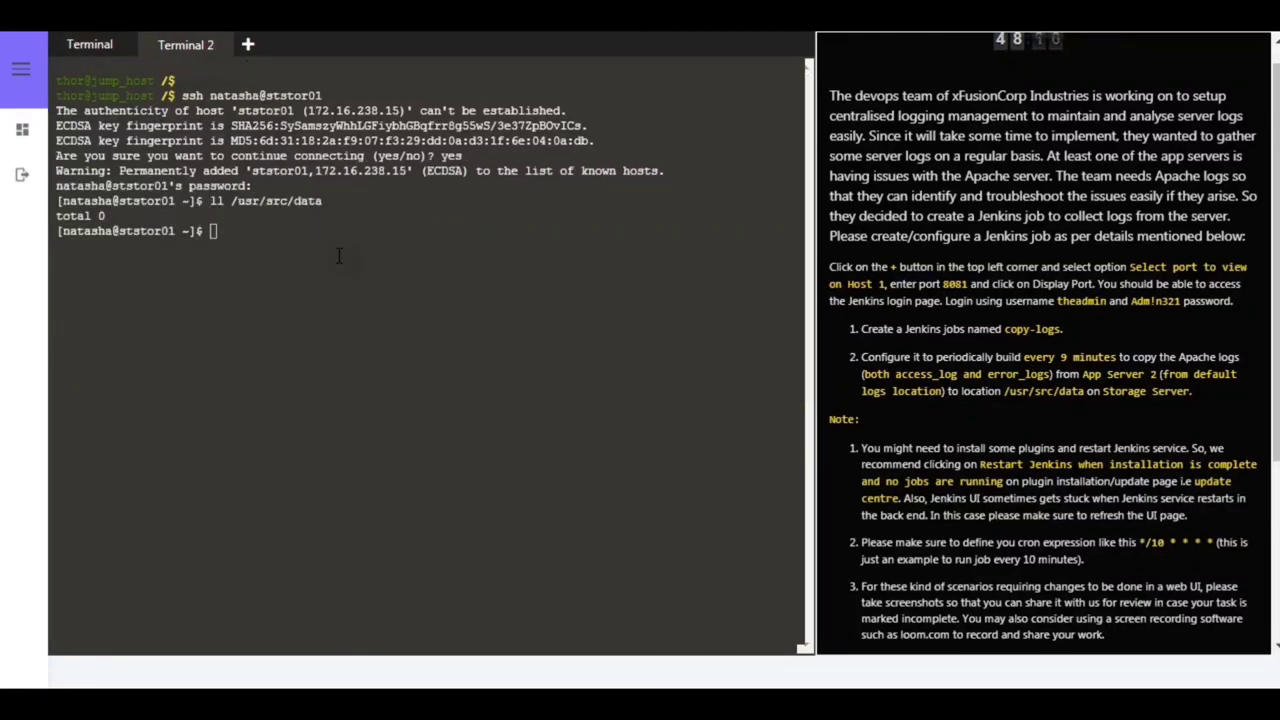
key("Up")
key("Return")
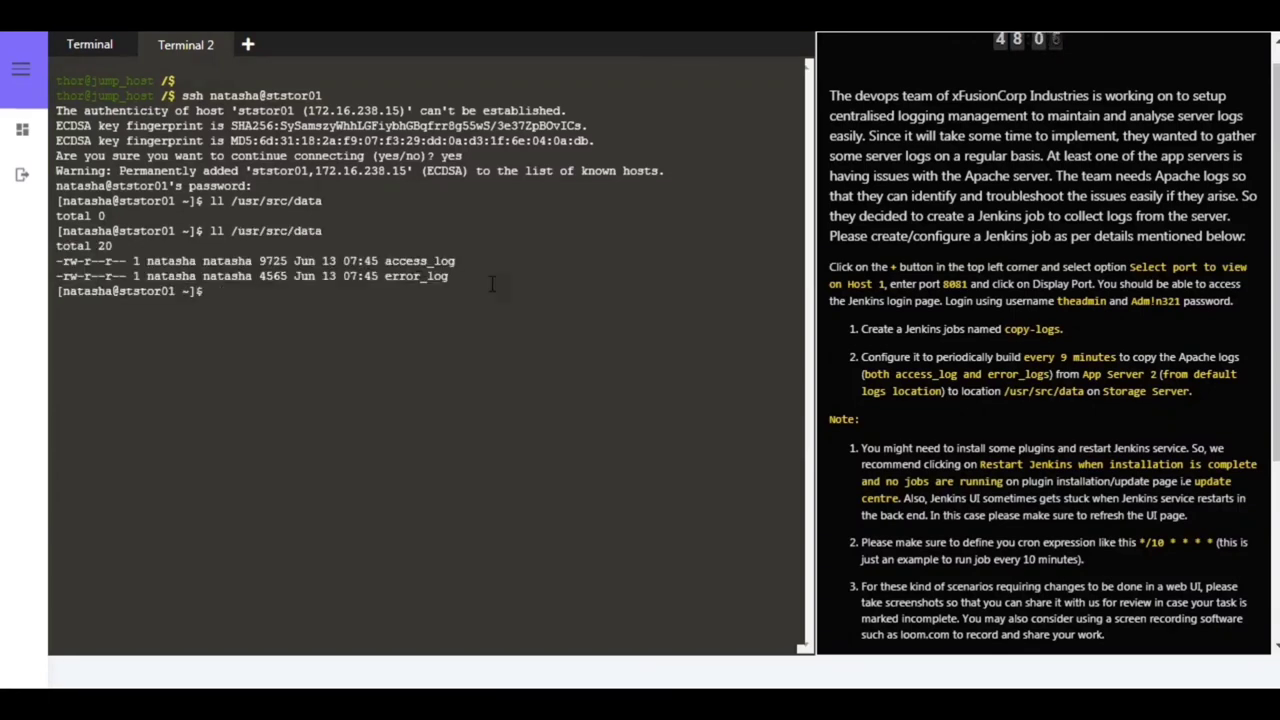
scroll(1278, 310, "down", 2)
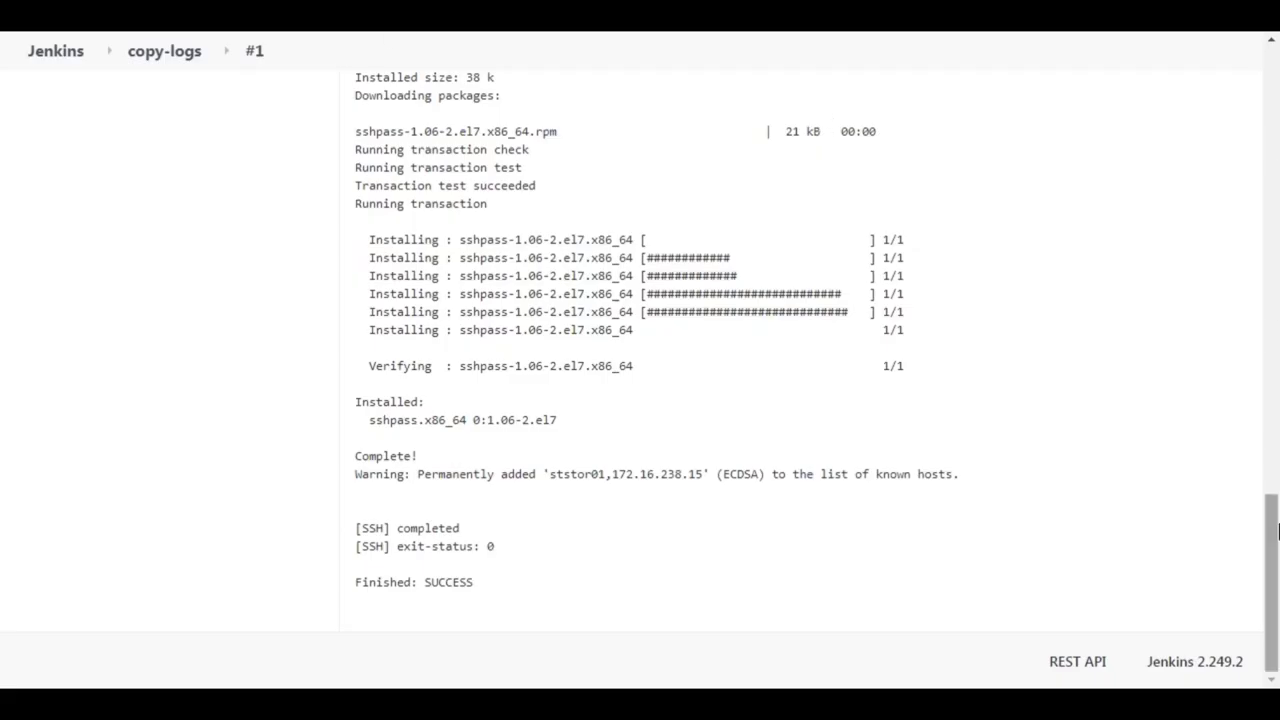
Step: Confirm build #1 ended with Finished: SUCCESS and go back to the Jenkins dashboard
left_click_drag(1277, 530, 1258, 40)
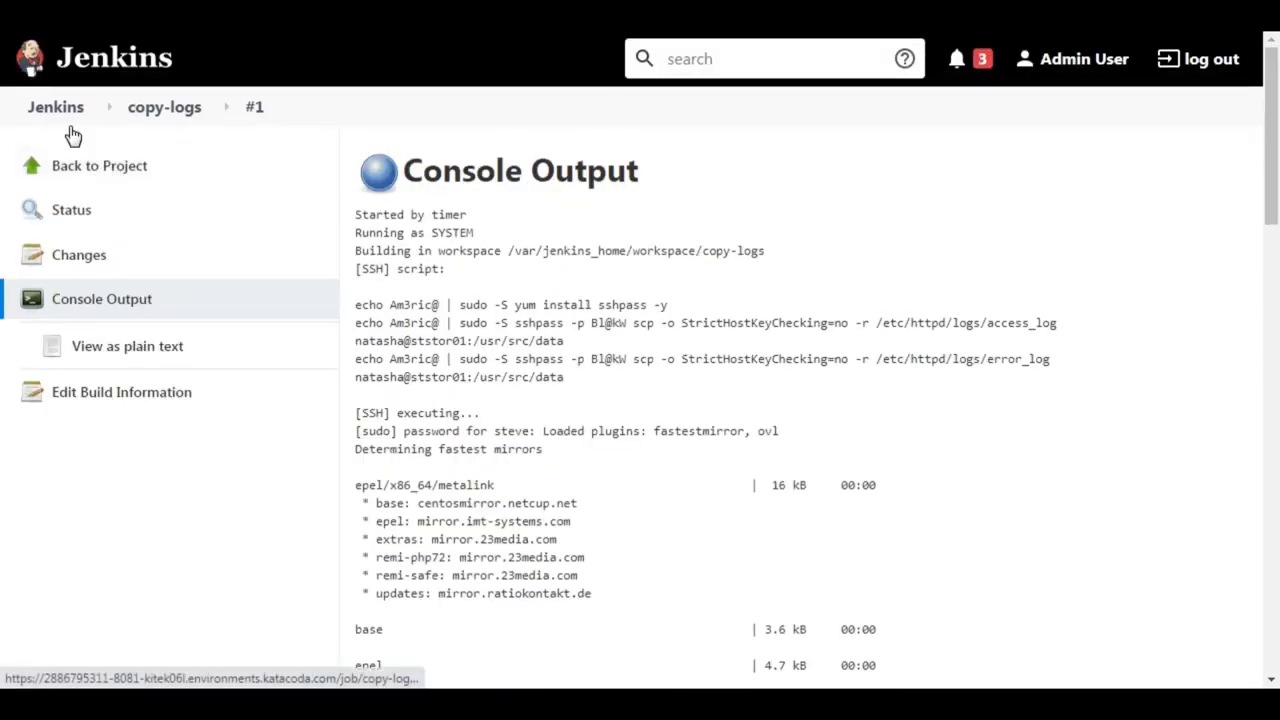
left_click(71, 127)
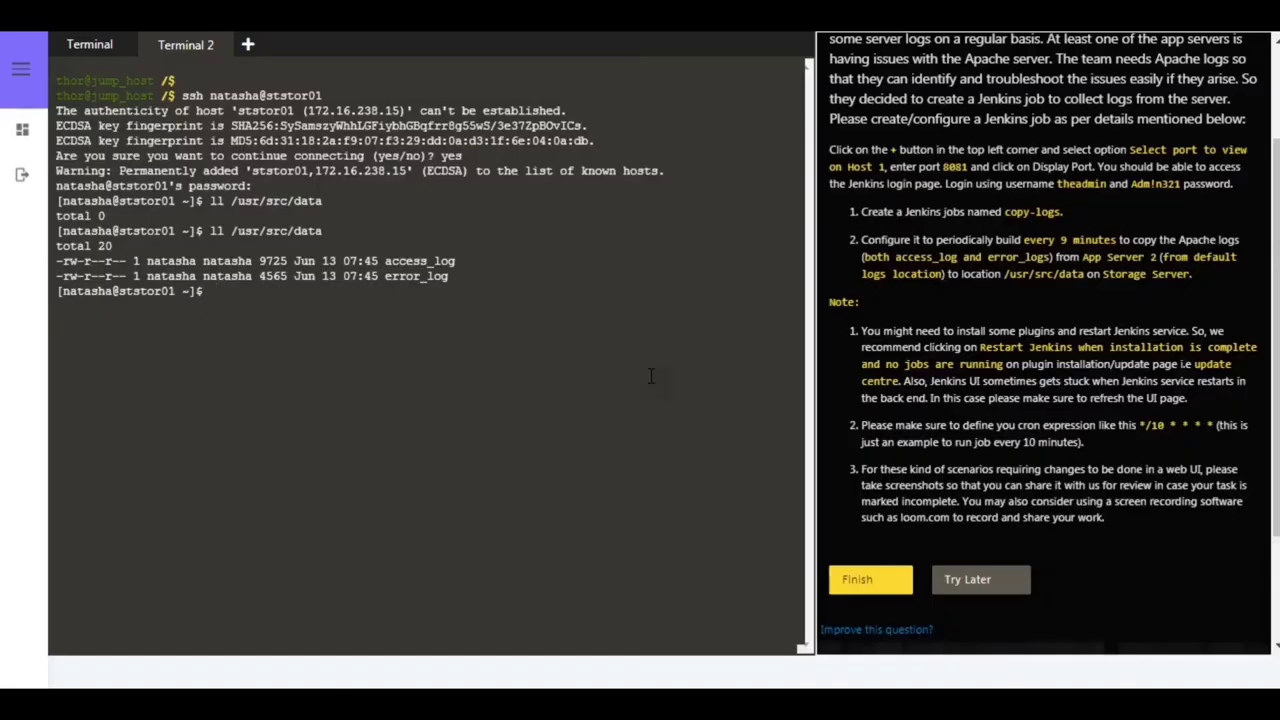
Step: Finish and confirm the copy-logs lab task, bringing up the Packages job permissions task
left_click(857, 580)
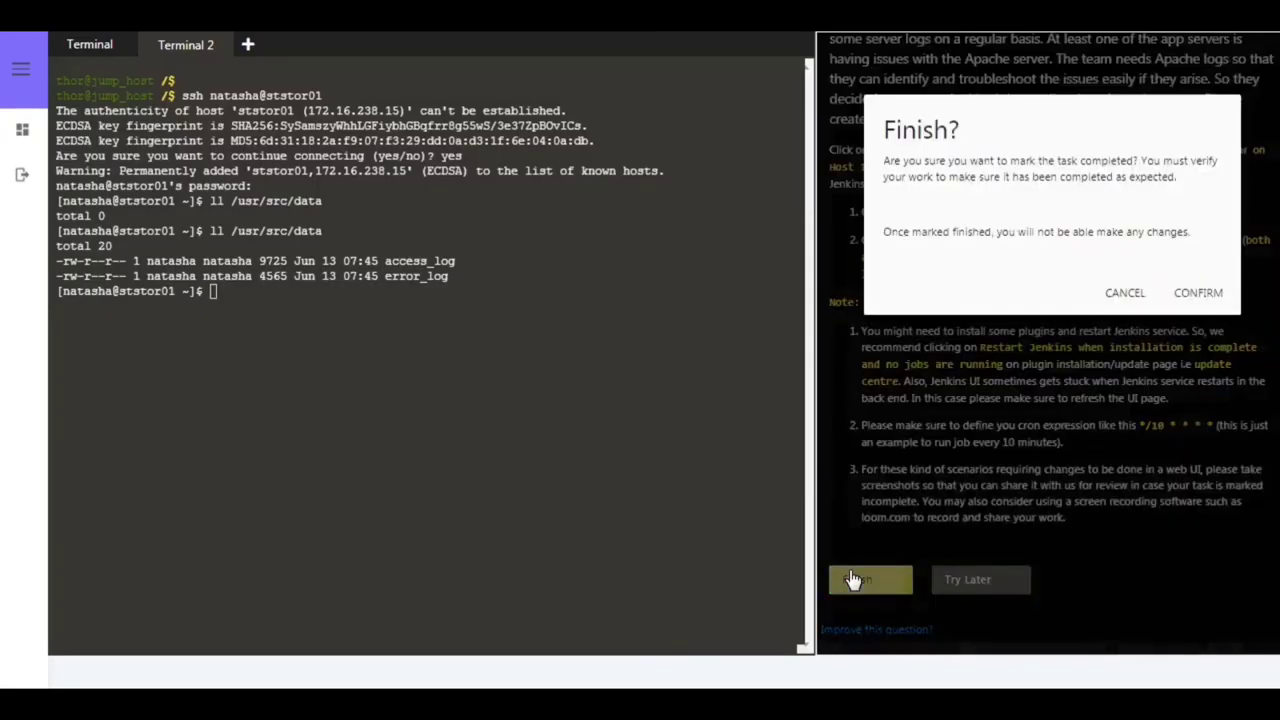
left_click(1197, 295)
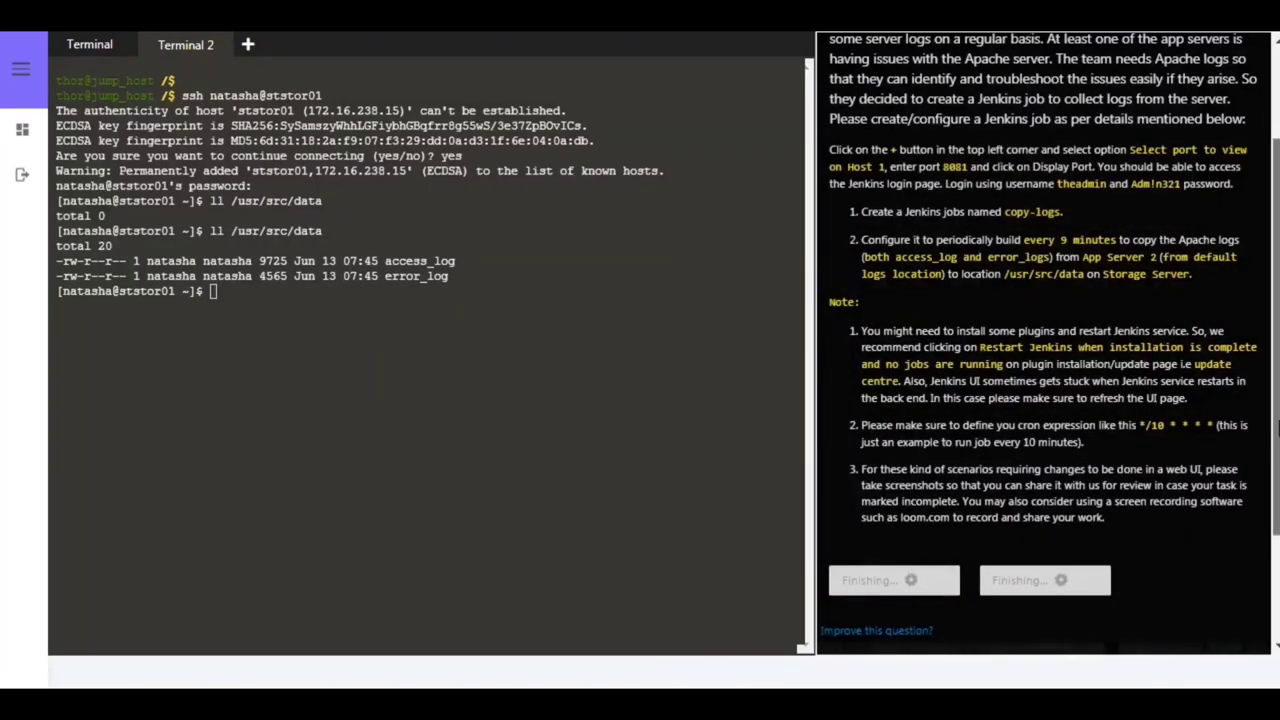
left_click_drag(1278, 427, 1278, 398)
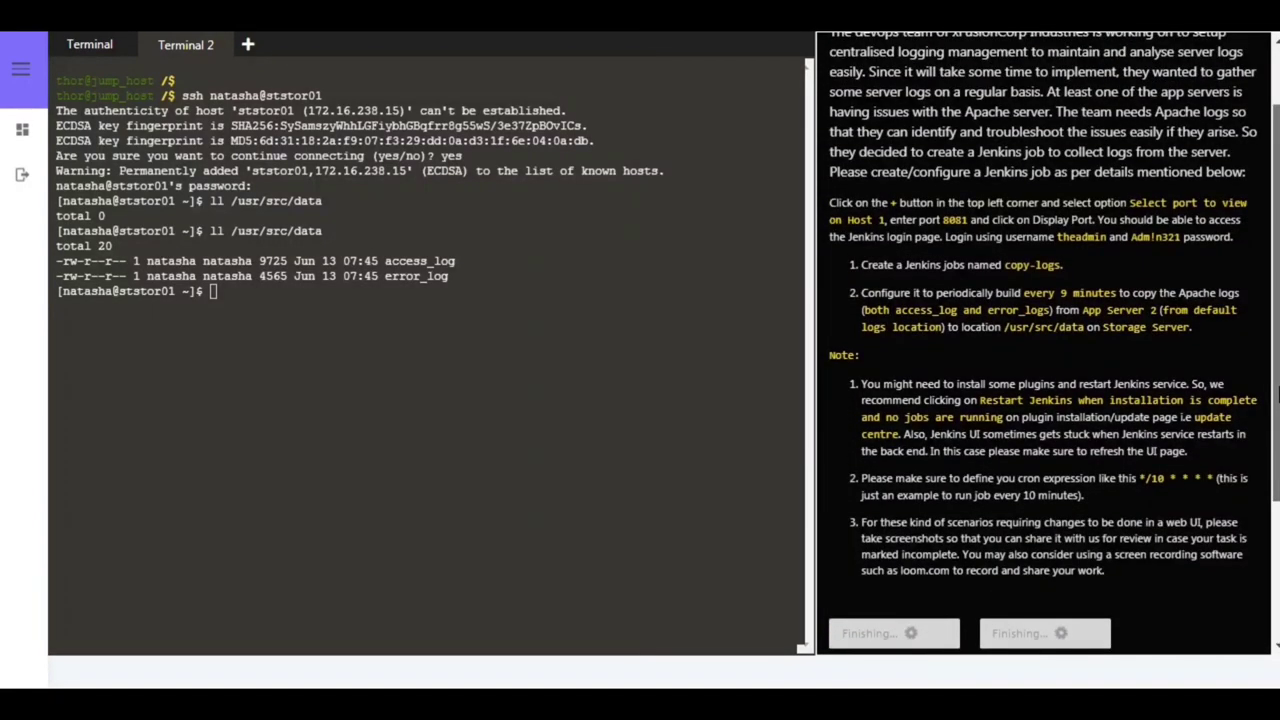
scroll(1110, 222, "up", 3)
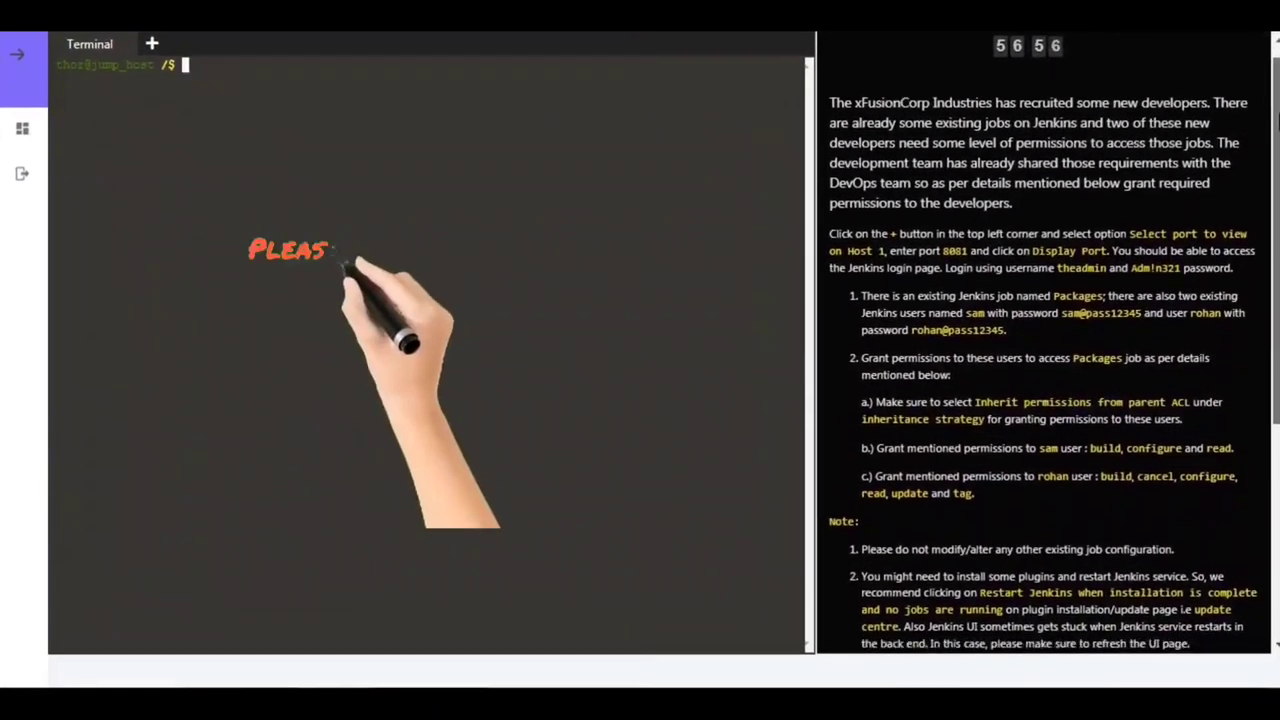
scroll(1065, 245, "down", 1)
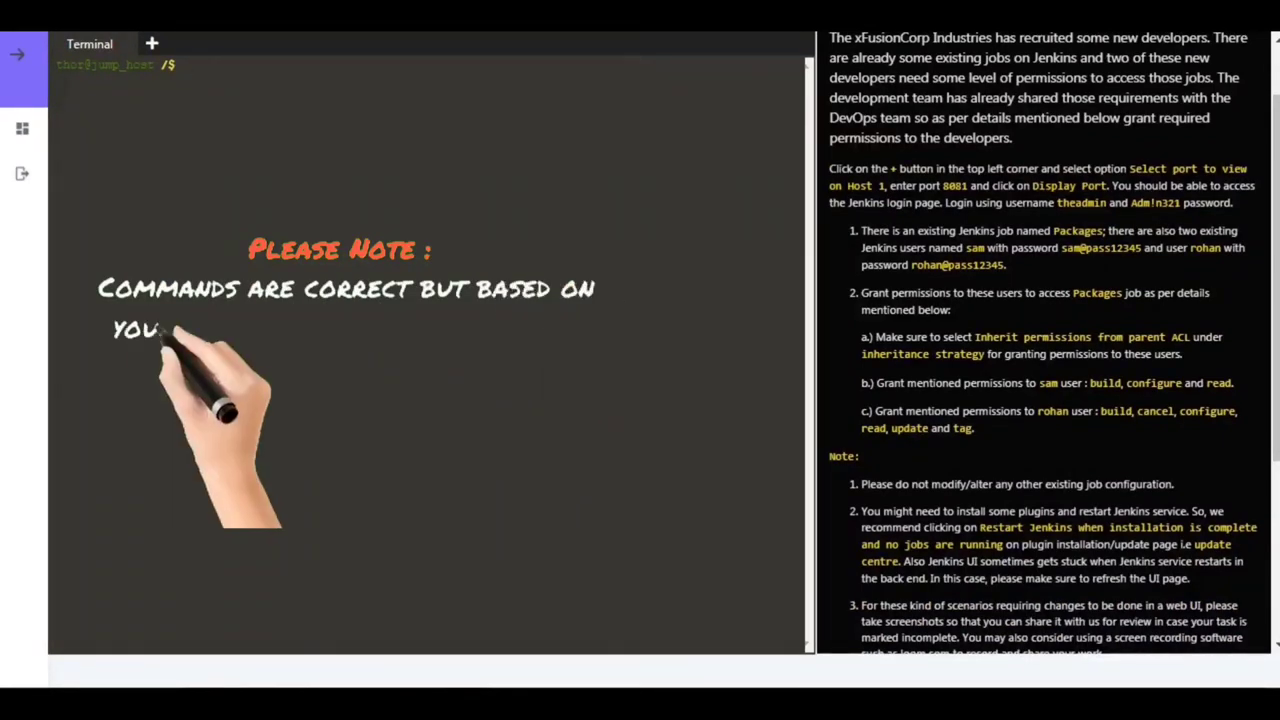
scroll(1277, 253, "down", 1)
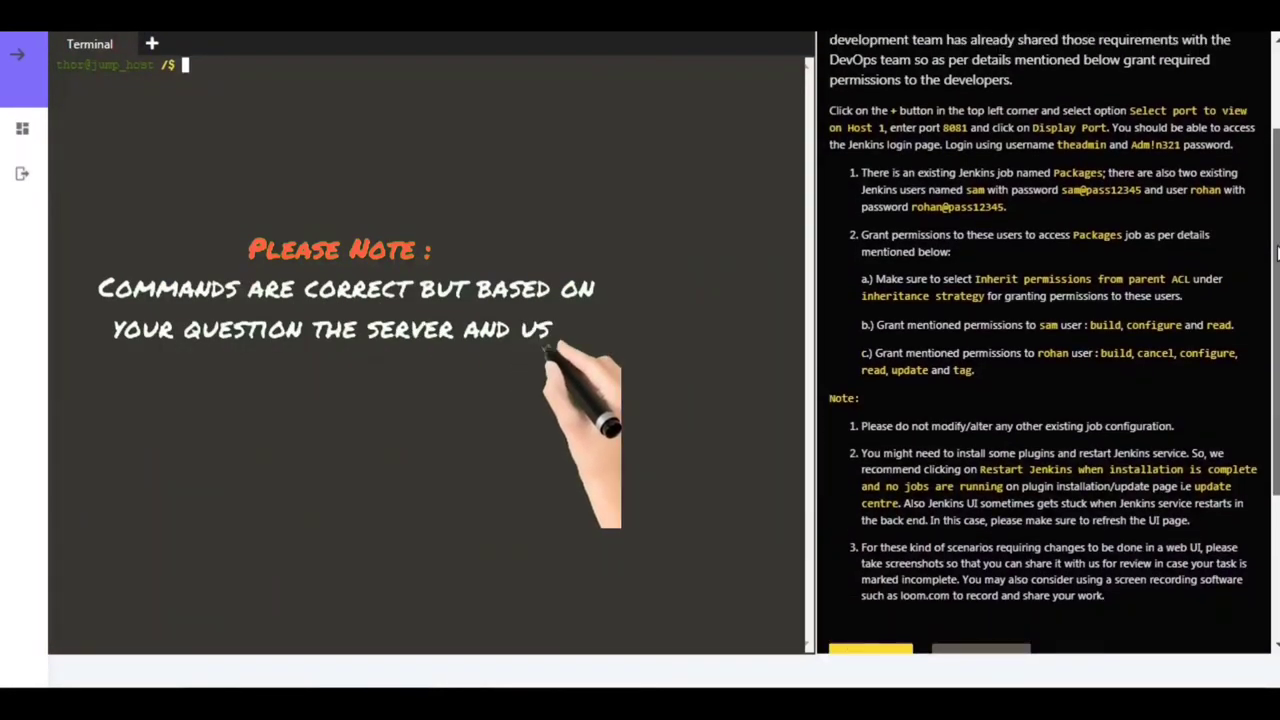
scroll(1277, 253, "up", 2)
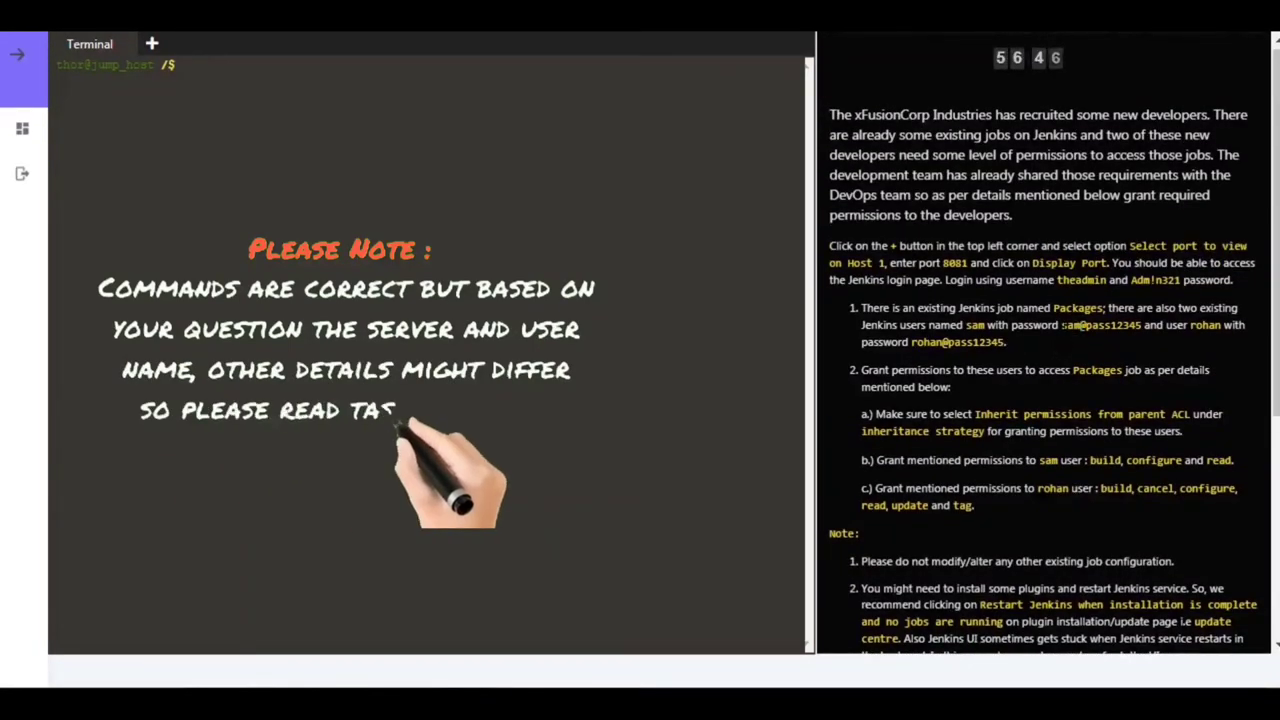
left_click_drag(1061, 325, 1141, 325)
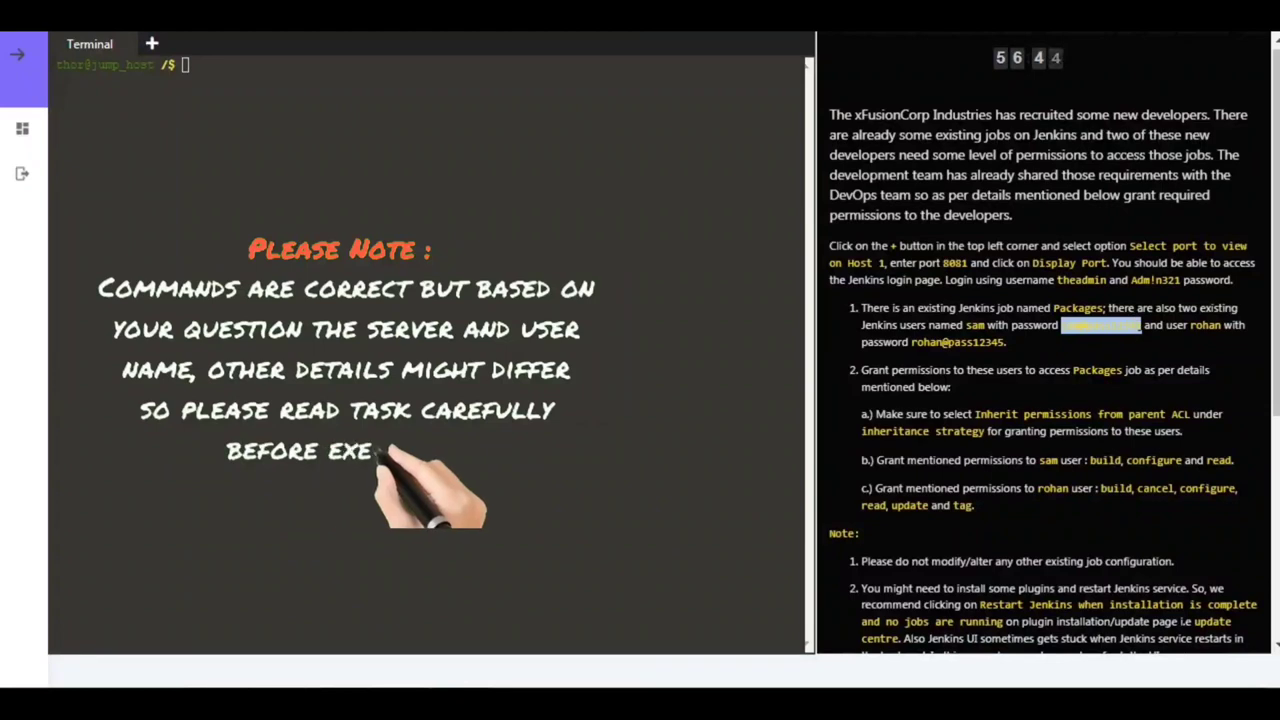
right_click(1135, 326)
left_click(1135, 337)
left_click(590, 170)
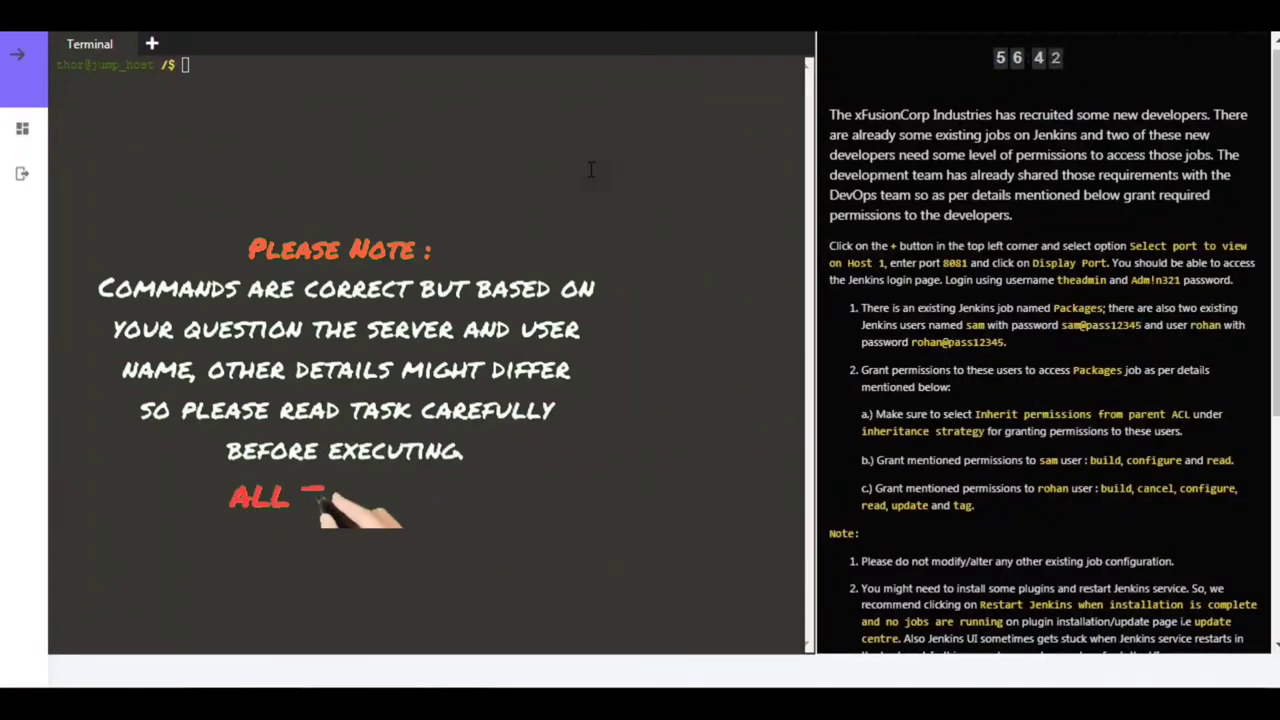
Step: Display the Jenkins service on Host 1 port 8081
left_click(153, 46)
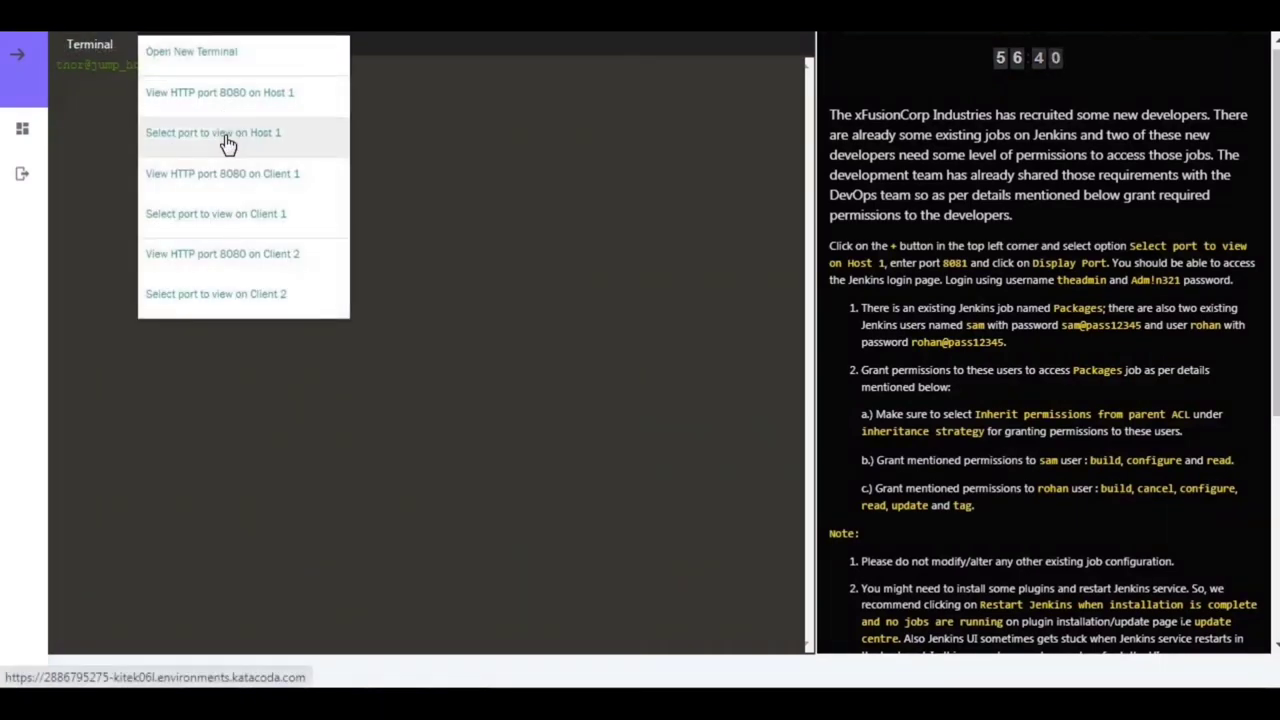
left_click(224, 134)
left_click(378, 199)
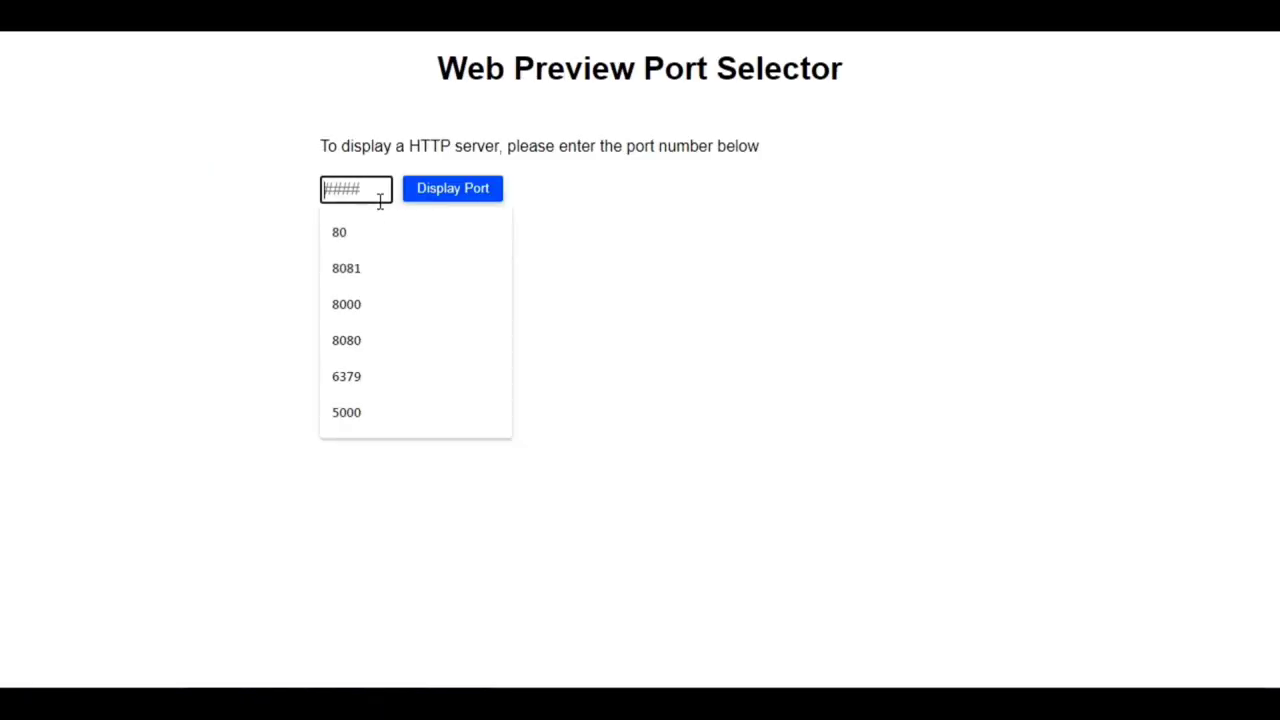
left_click(365, 262)
left_click(463, 200)
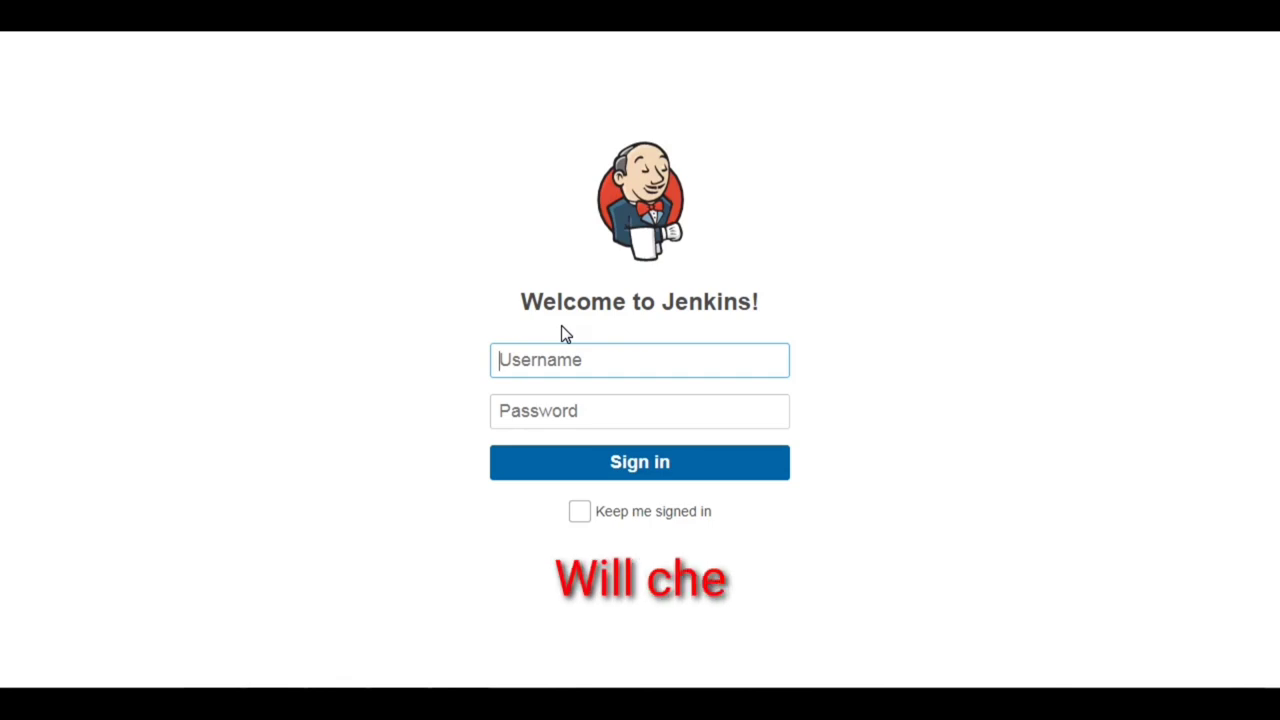
Step: Sign in to Jenkins as sam using the saved login
type("sam")
left_click(560, 417)
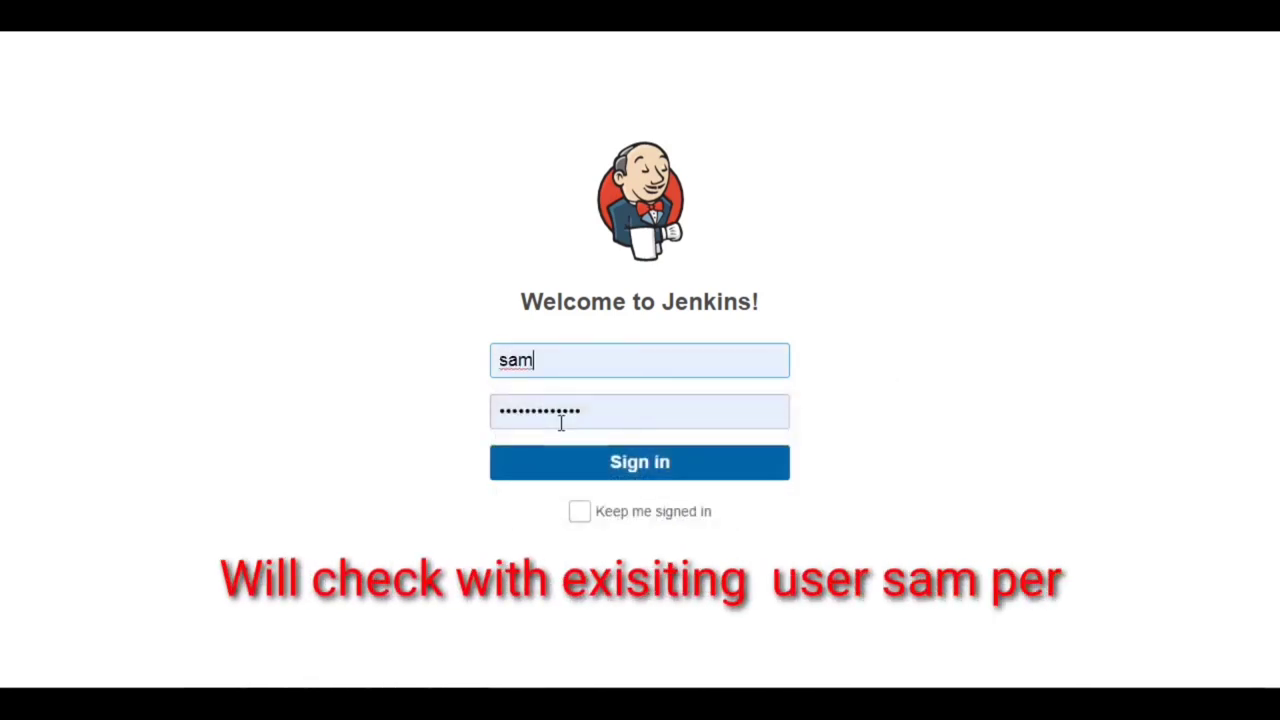
left_click(561, 467)
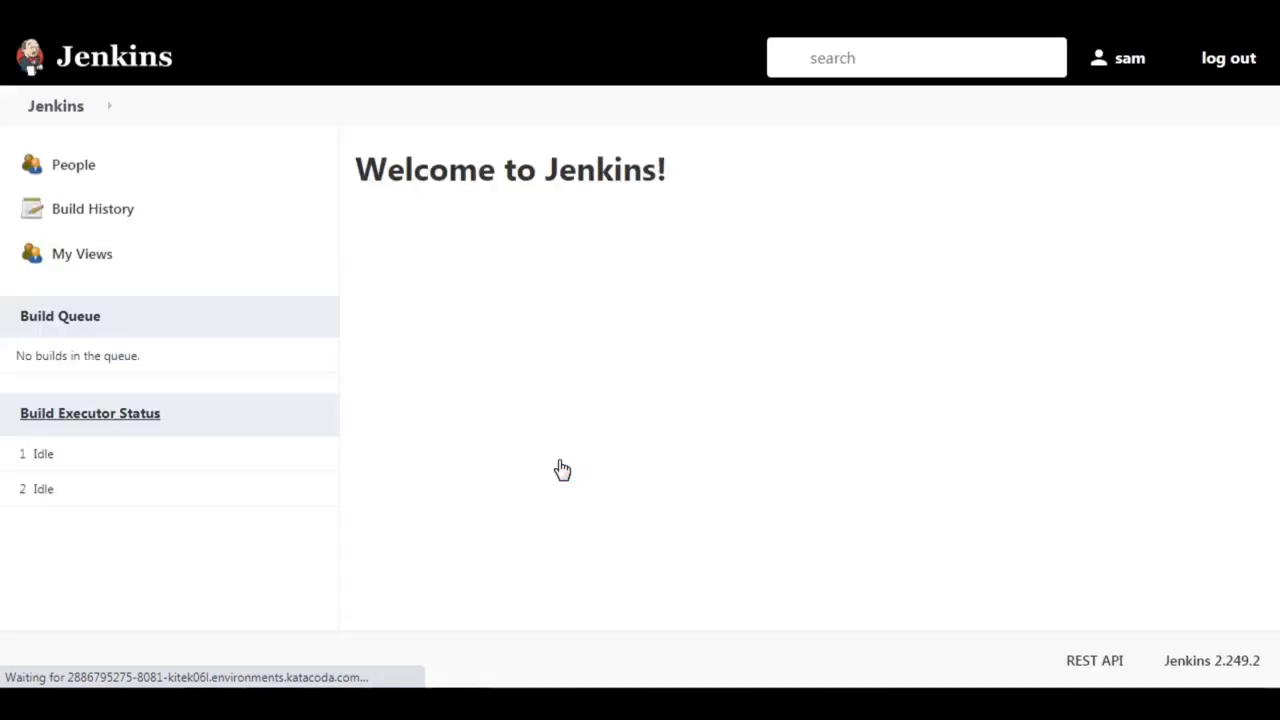
Step: As sam, attempt New View from Build History, get Access Denied, then log out
left_click(83, 268)
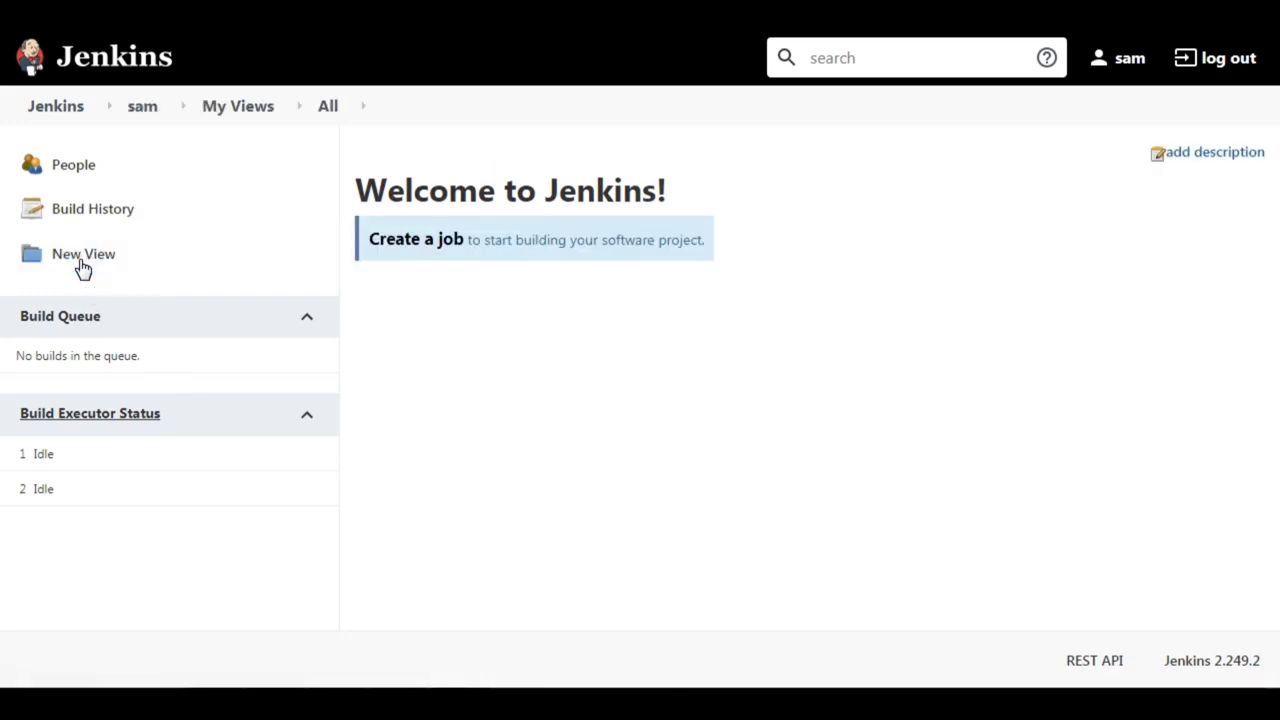
left_click(88, 229)
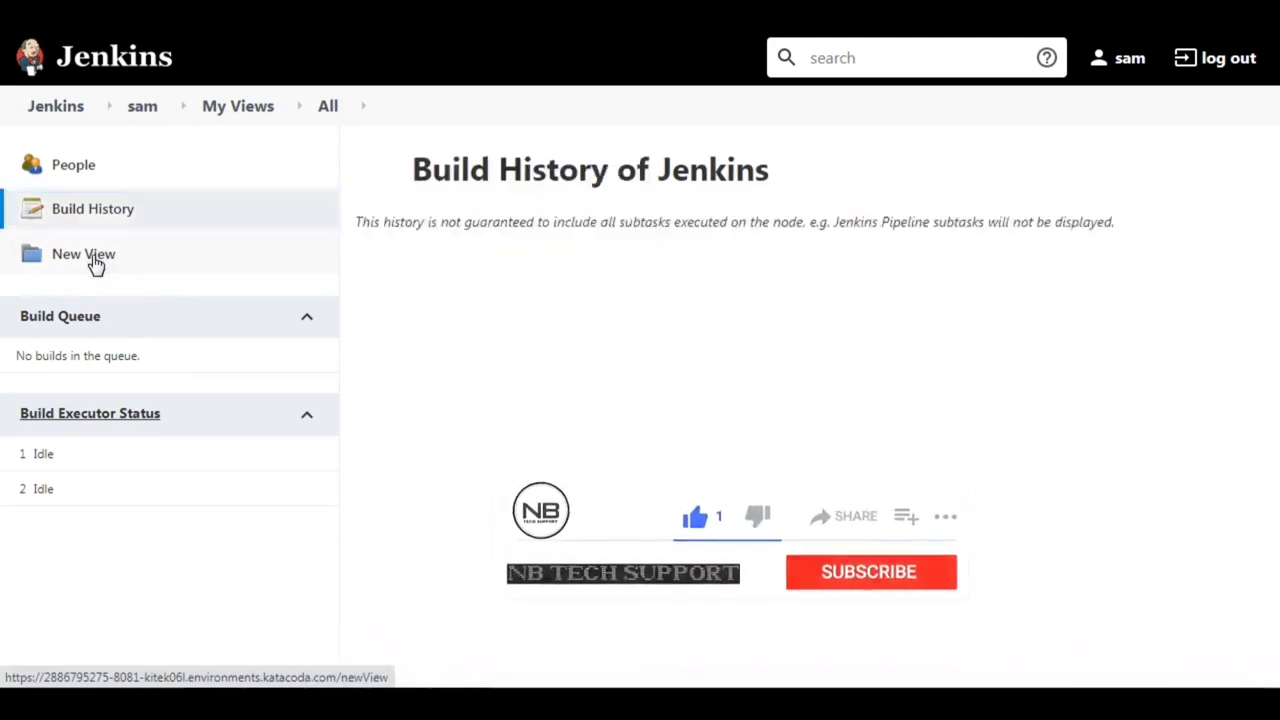
left_click(95, 262)
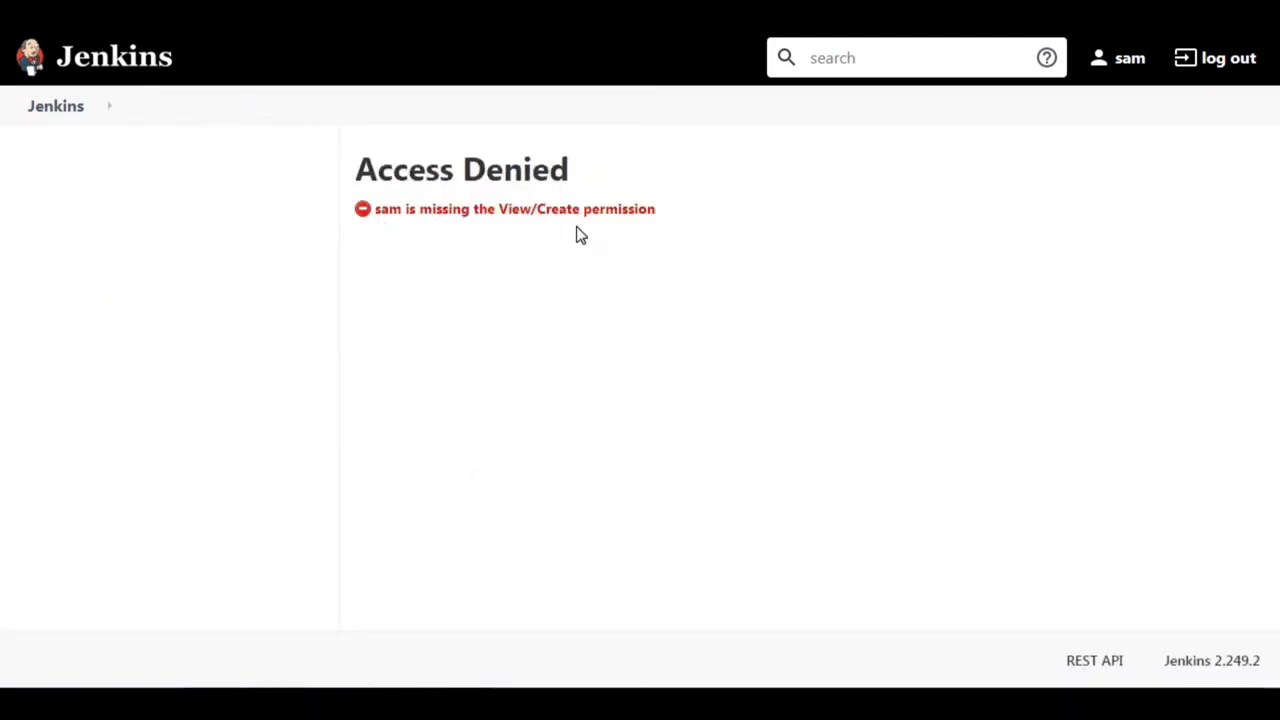
left_click(1243, 60)
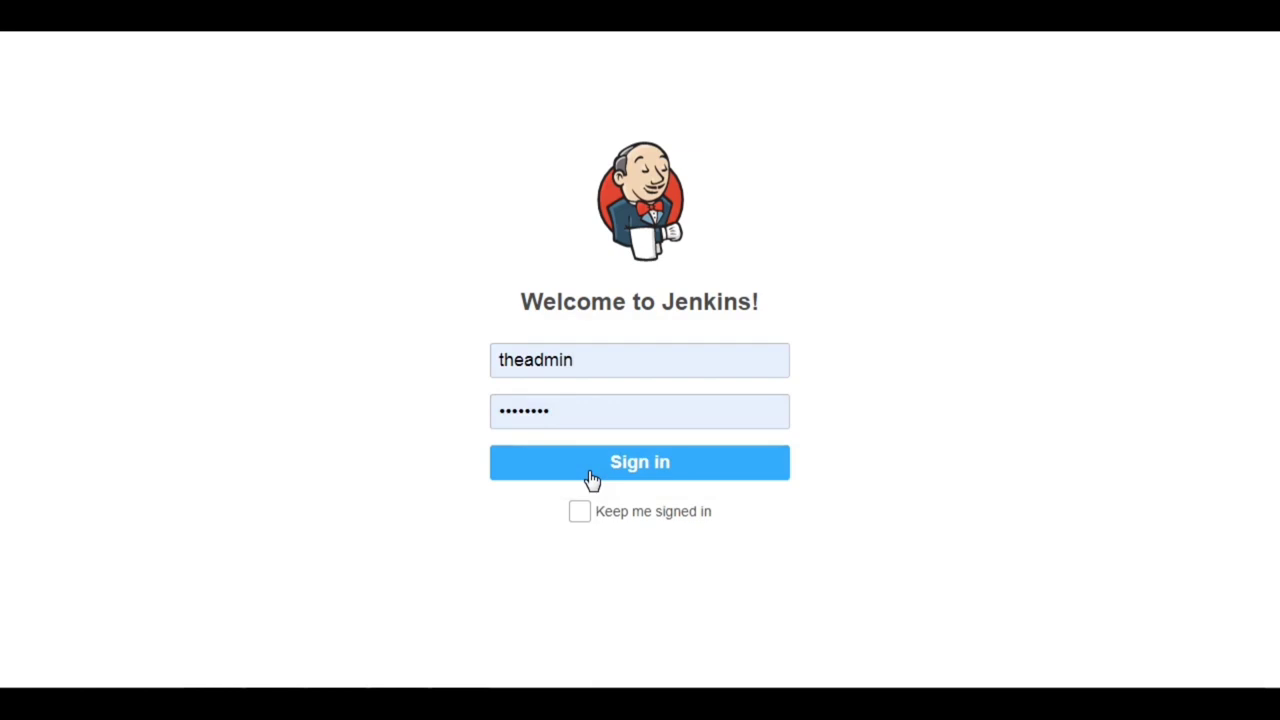
Step: Sign in as admin and enable project-based security in the Packages job configuration
left_click(592, 480)
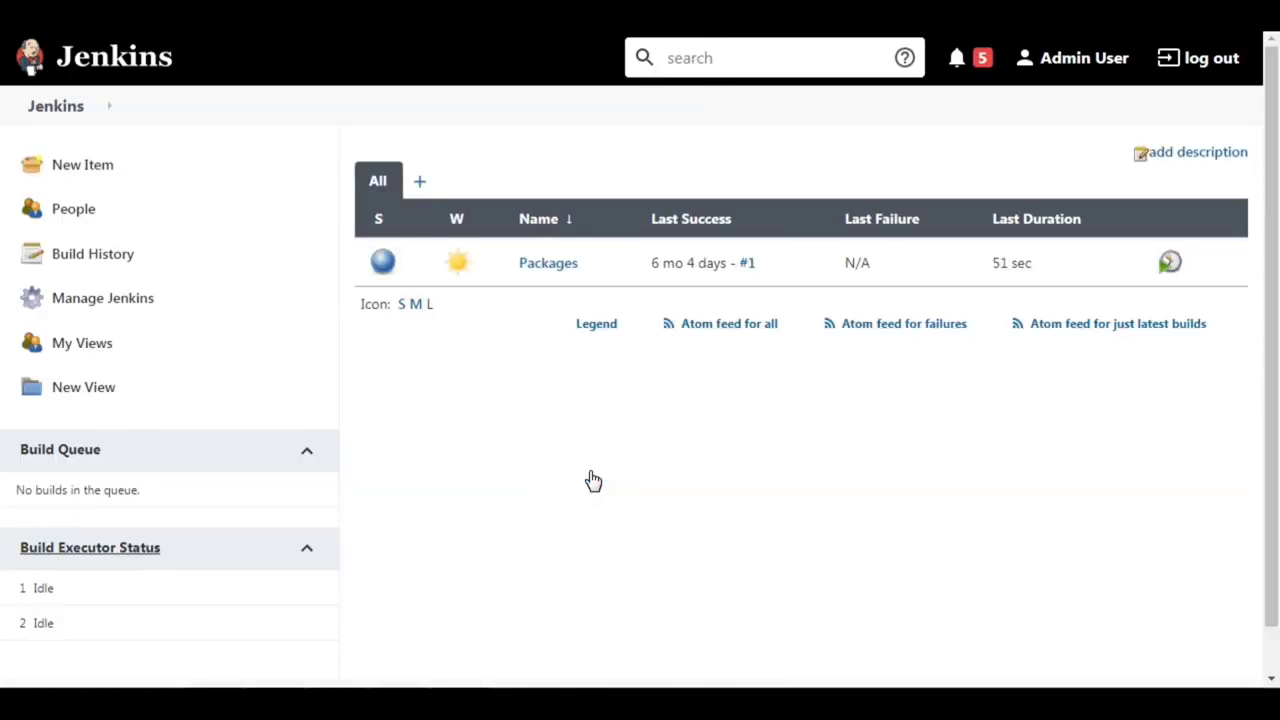
left_click(548, 263)
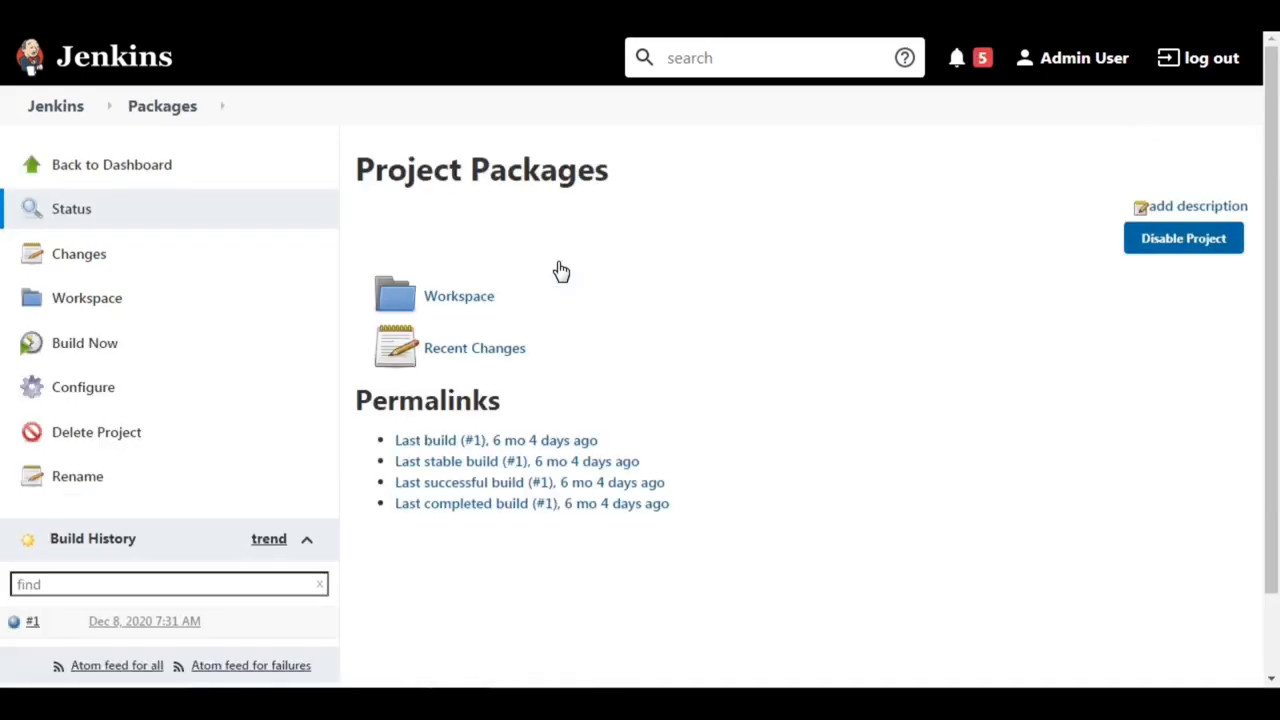
left_click(77, 397)
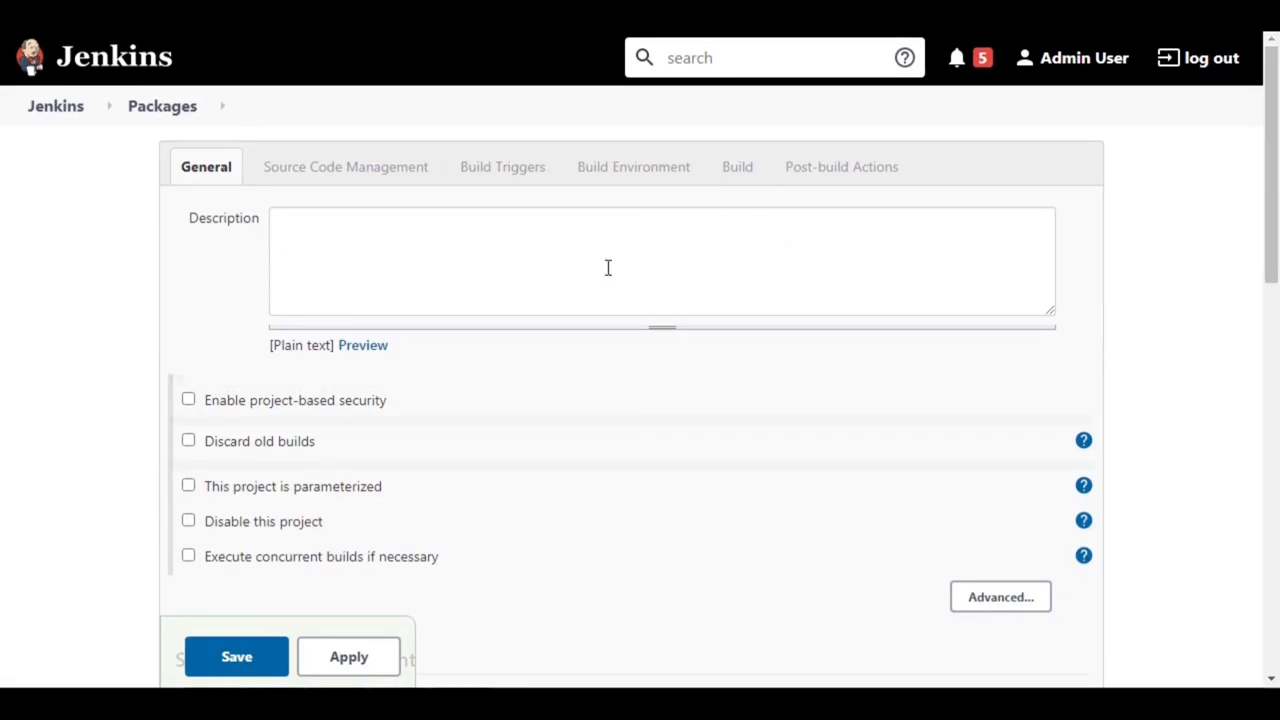
left_click(190, 403)
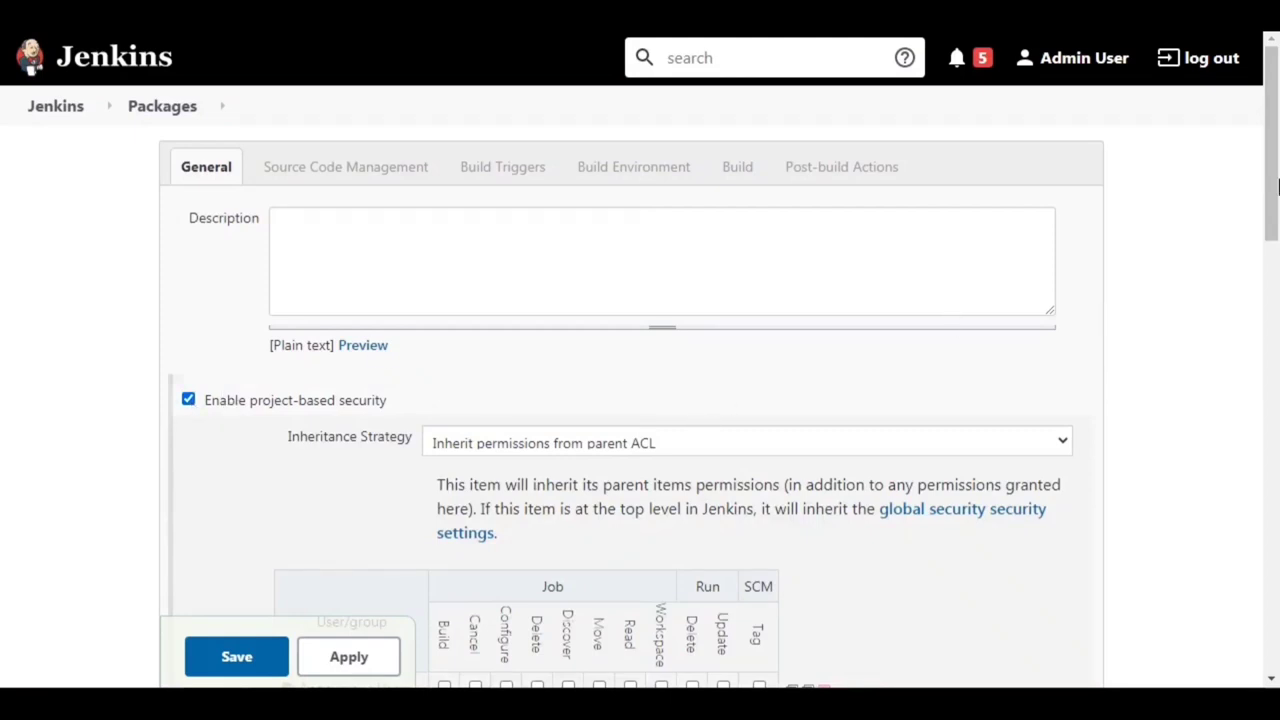
left_click_drag(1268, 191, 1243, 257)
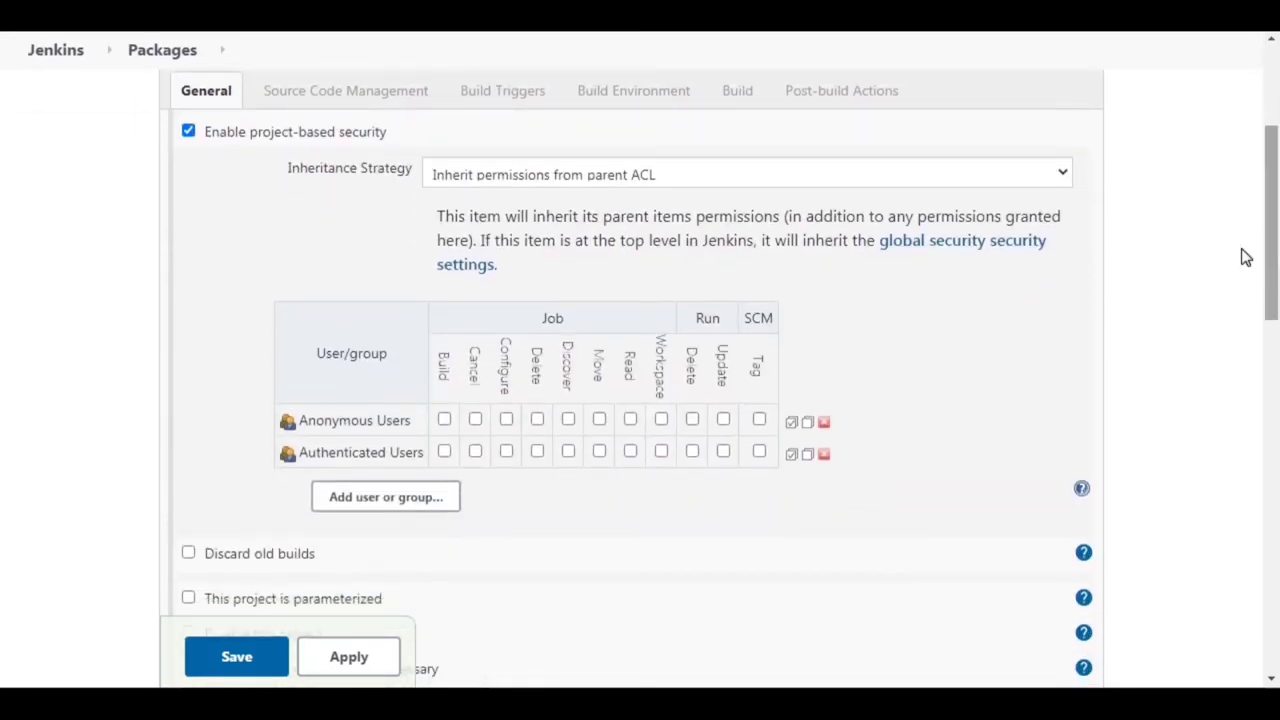
Step: Add users sam and rohan to the Packages job's permissions matrix
left_click(403, 497)
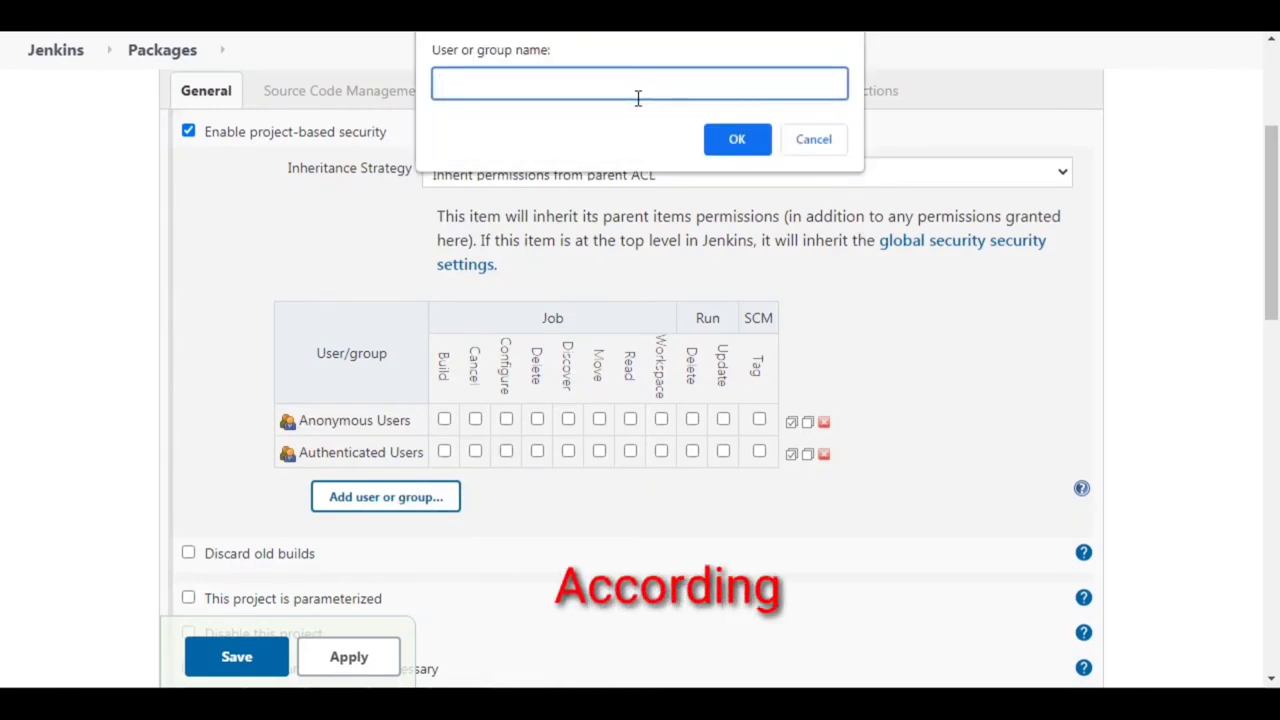
type("sam")
left_click(746, 150)
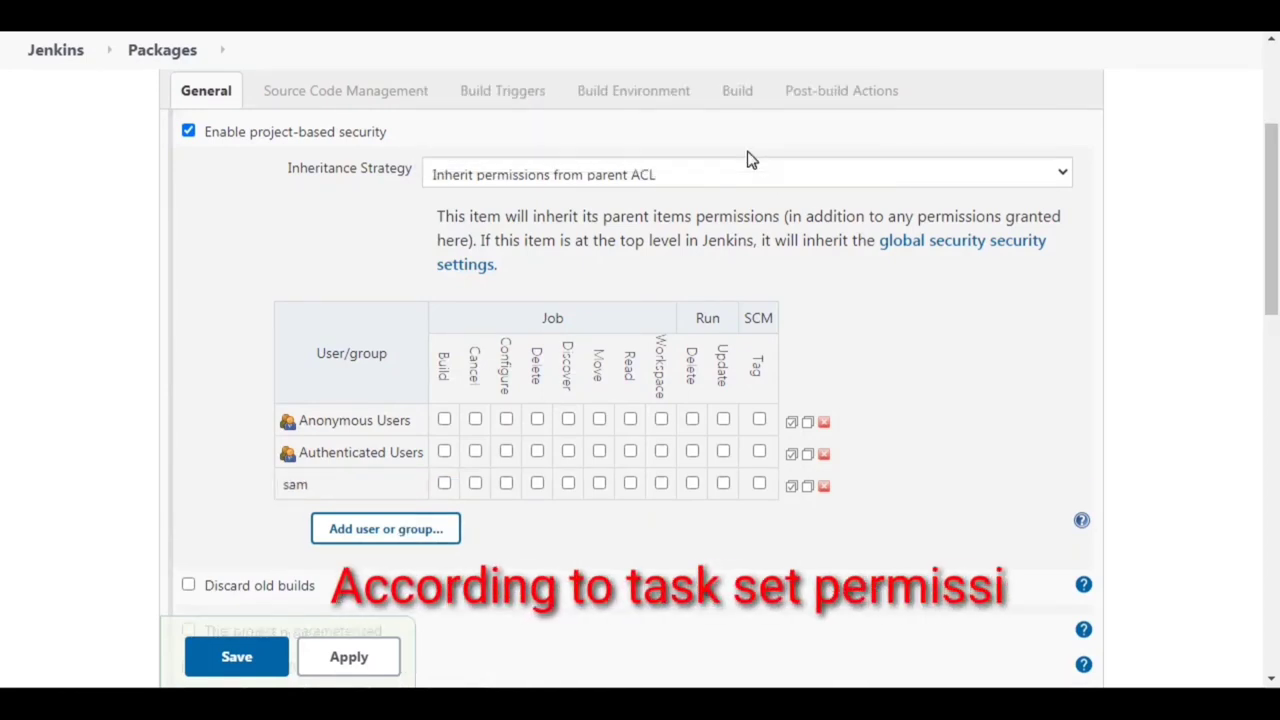
left_click(384, 538)
key("Escape")
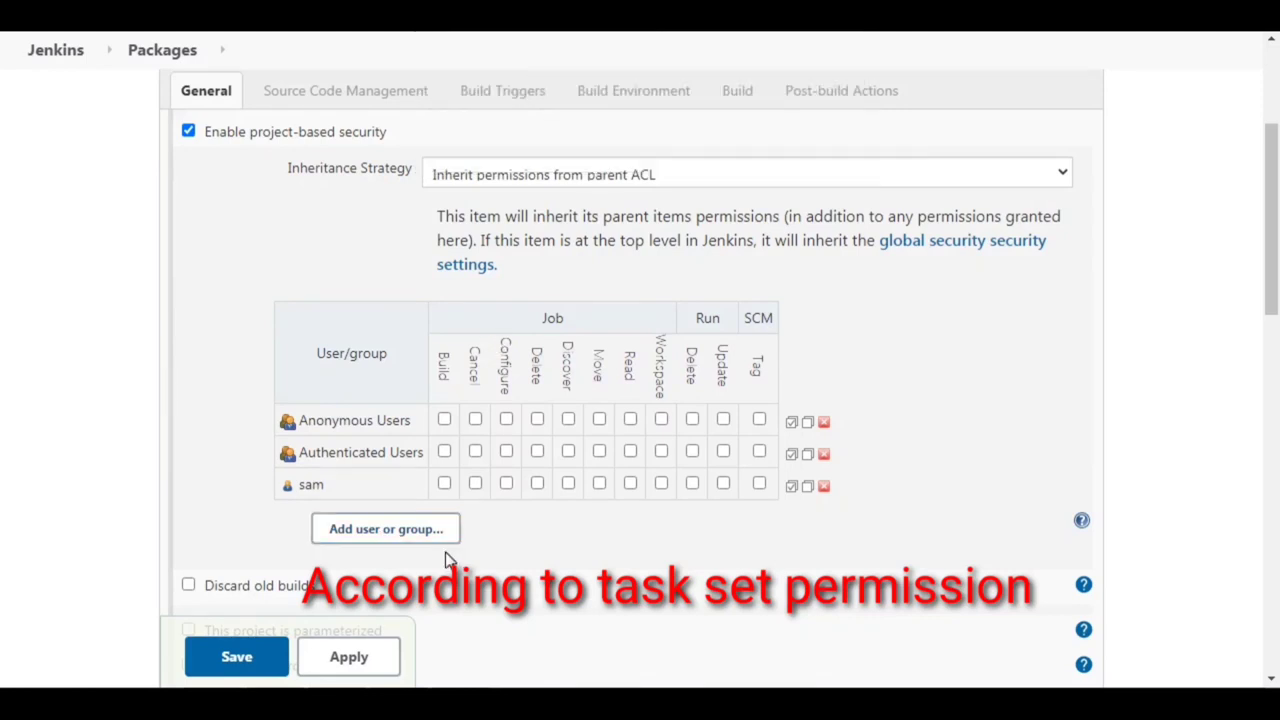
left_click(420, 540)
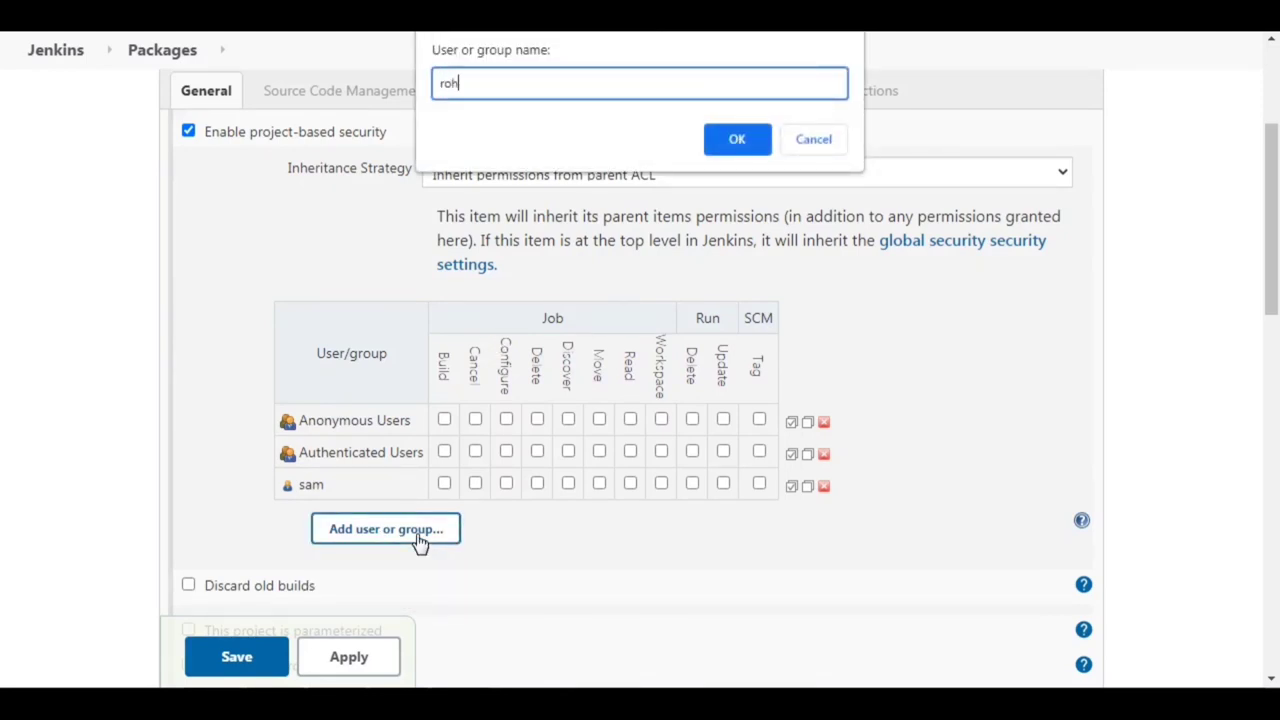
left_click(732, 142)
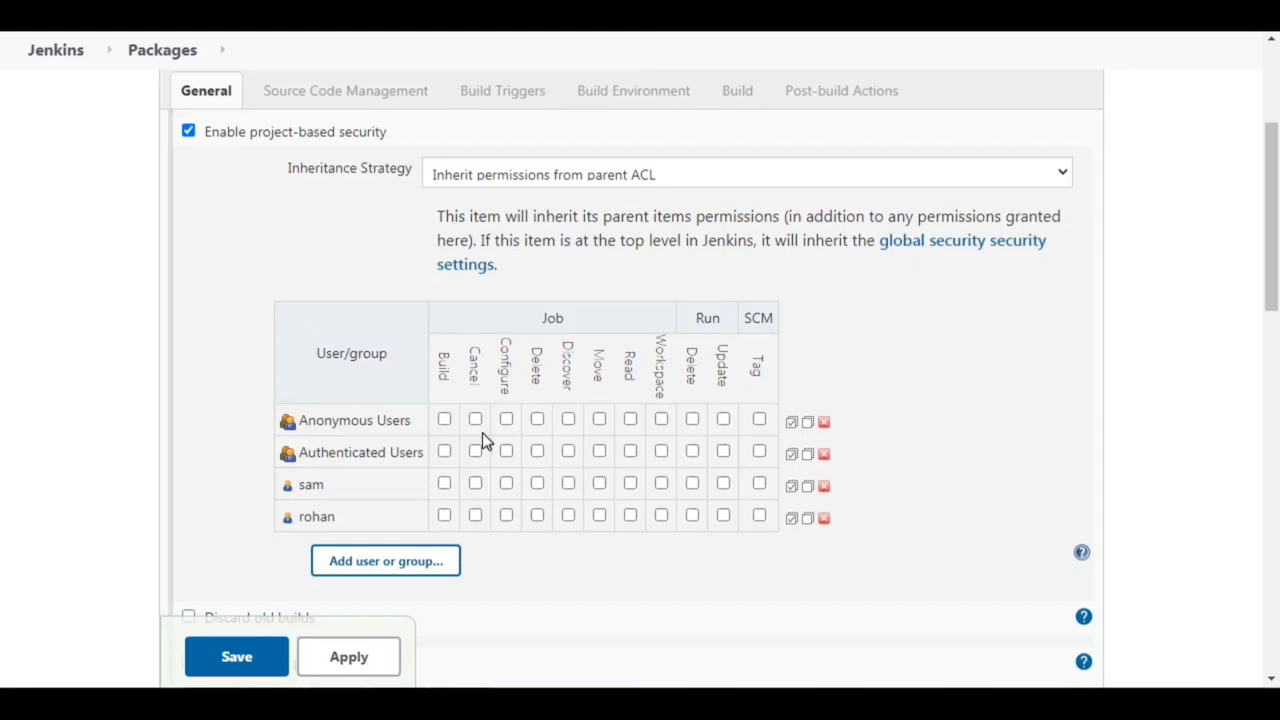
Step: Grant sam Build, Configure and Read, and rohan Build, Read, Tag, Cancel and Update, then save
left_click(445, 485)
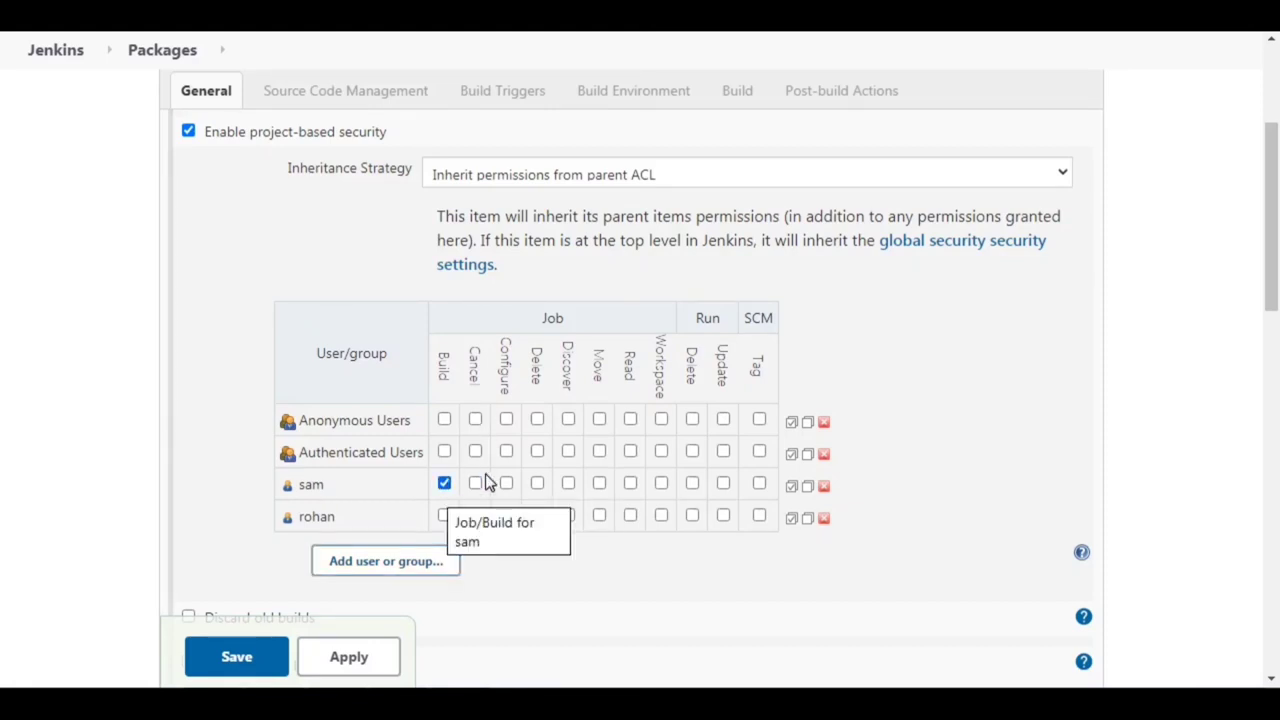
left_click(507, 485)
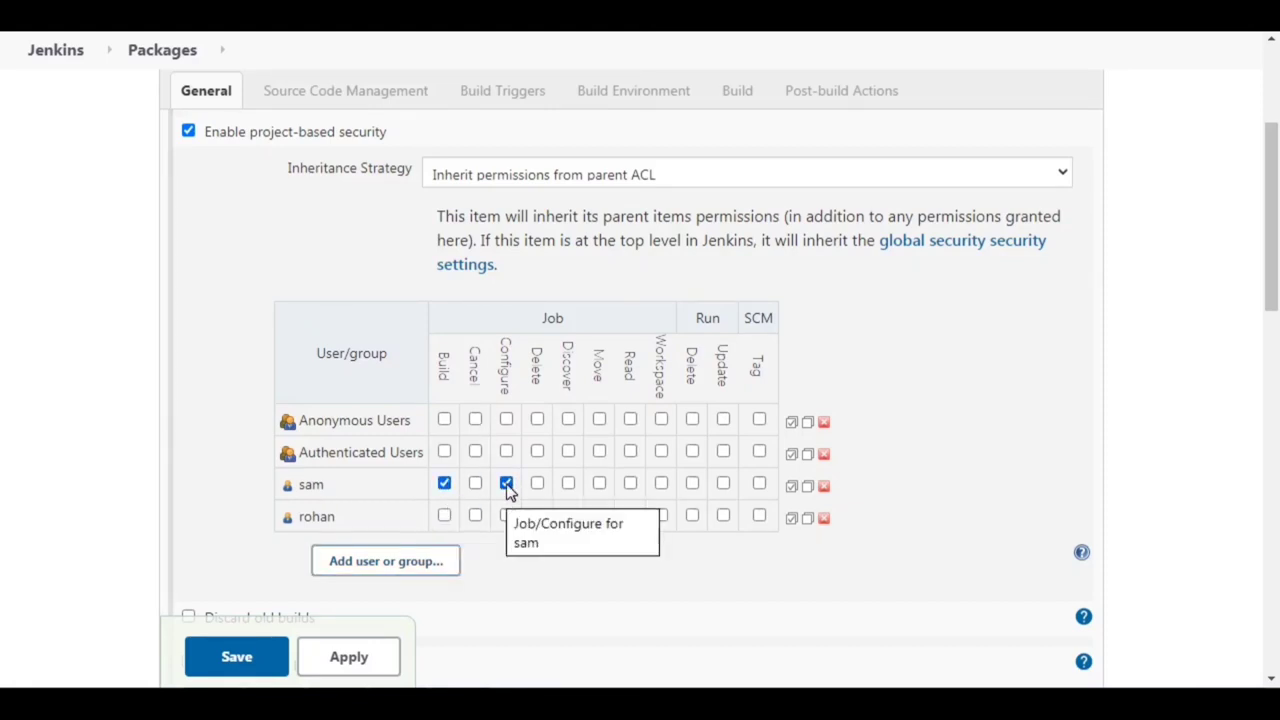
left_click(631, 485)
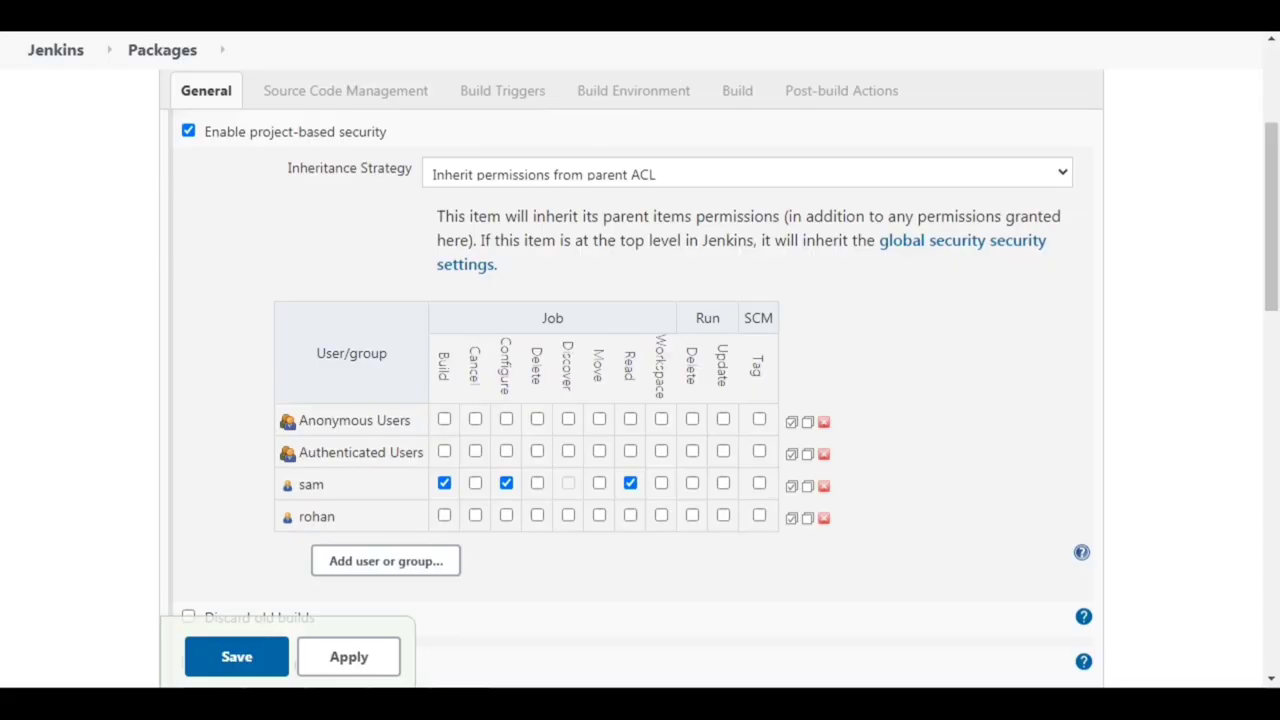
left_click(444, 516)
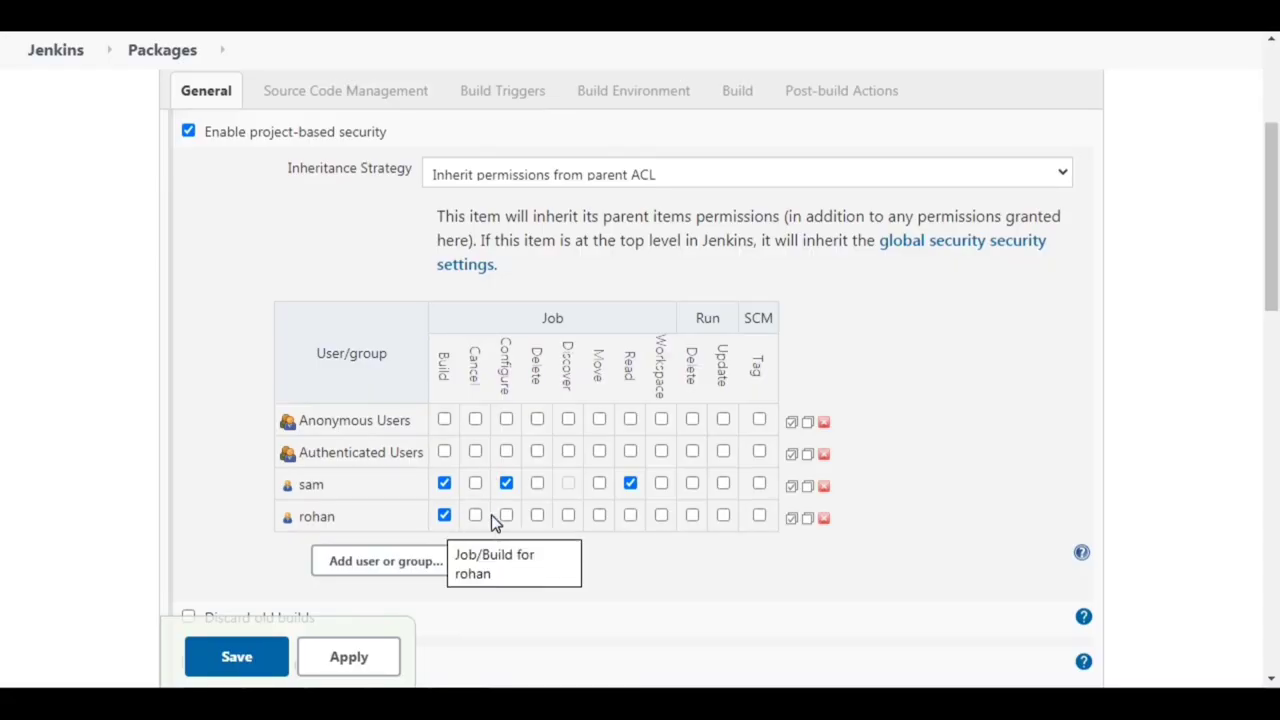
left_click(630, 516)
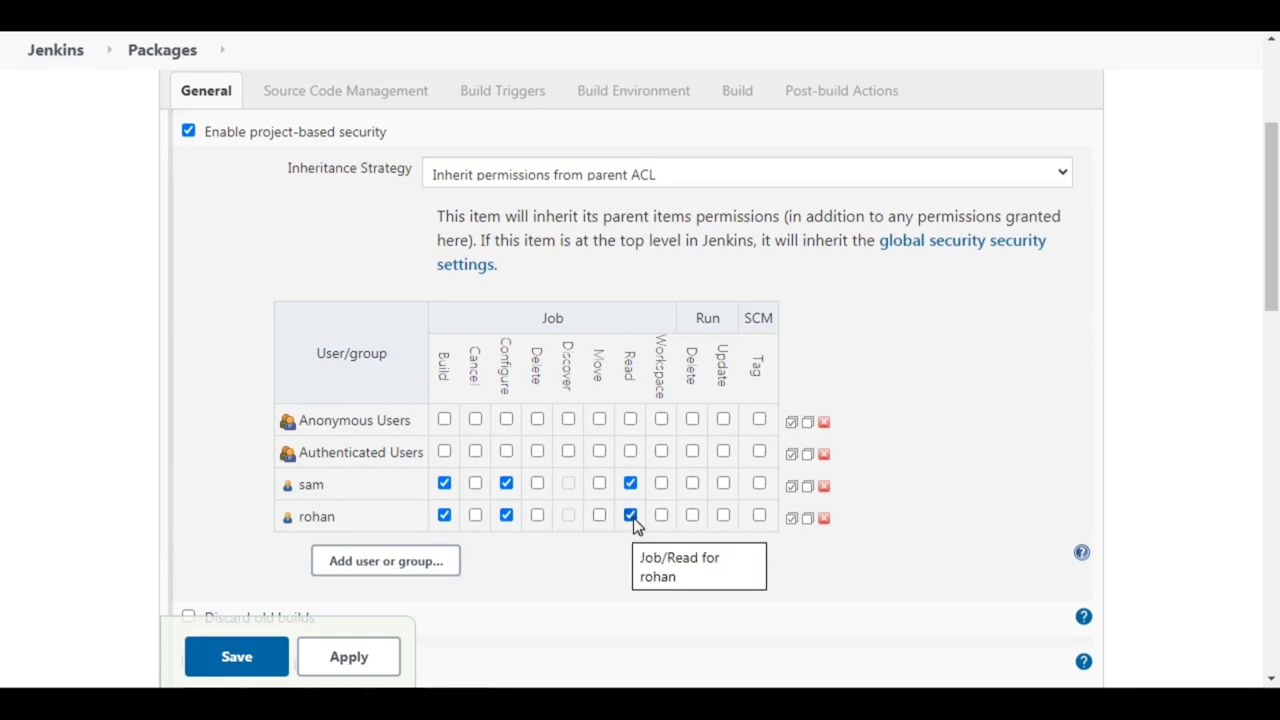
left_click(759, 515)
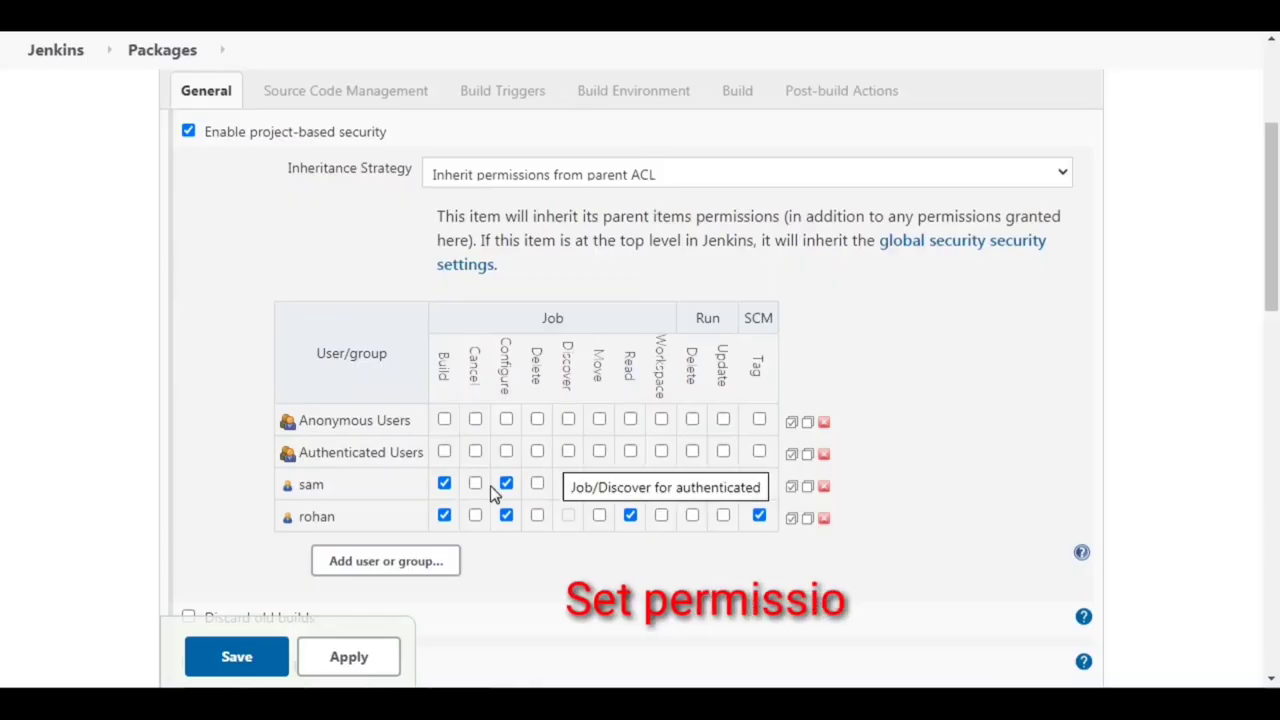
left_click(475, 515)
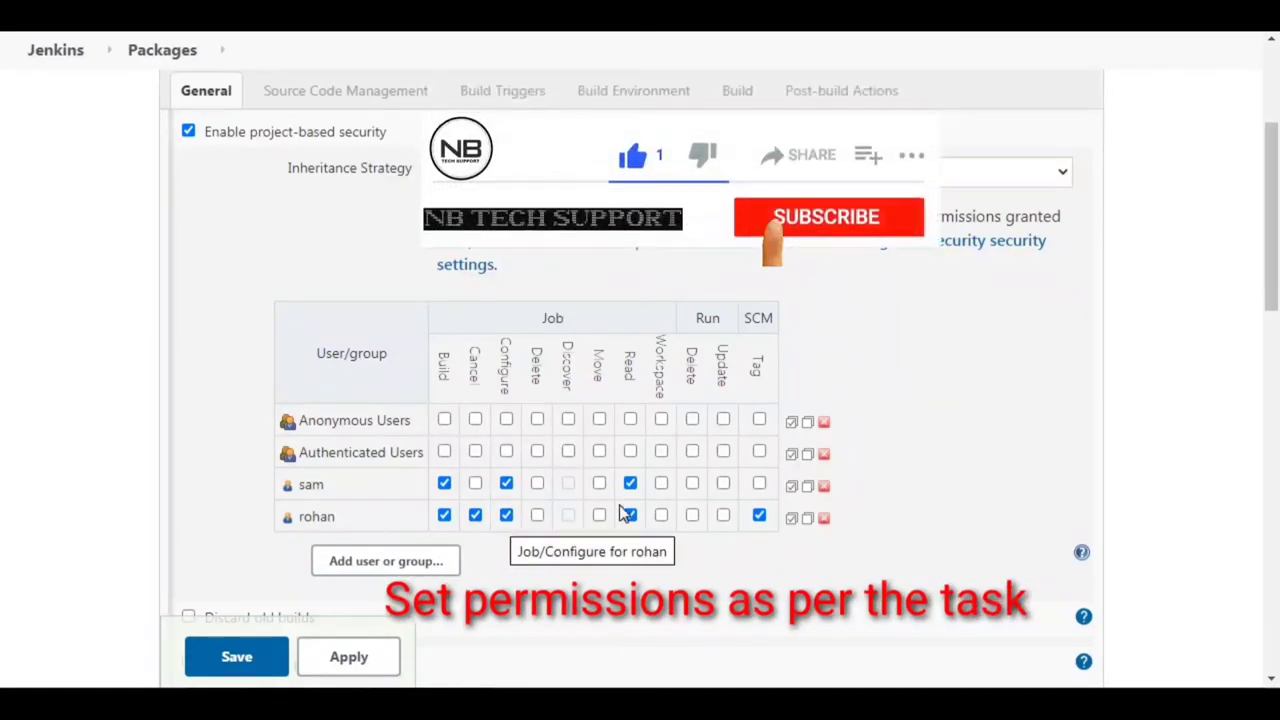
left_click(723, 516)
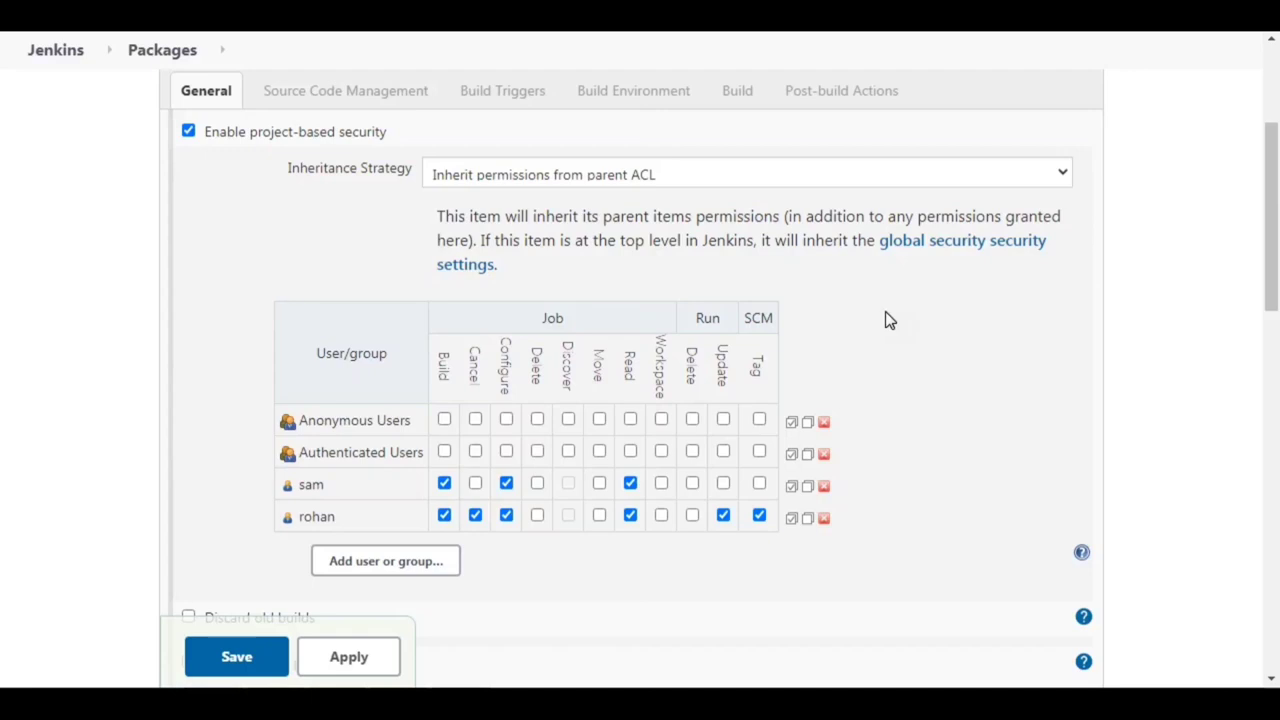
left_click(228, 668)
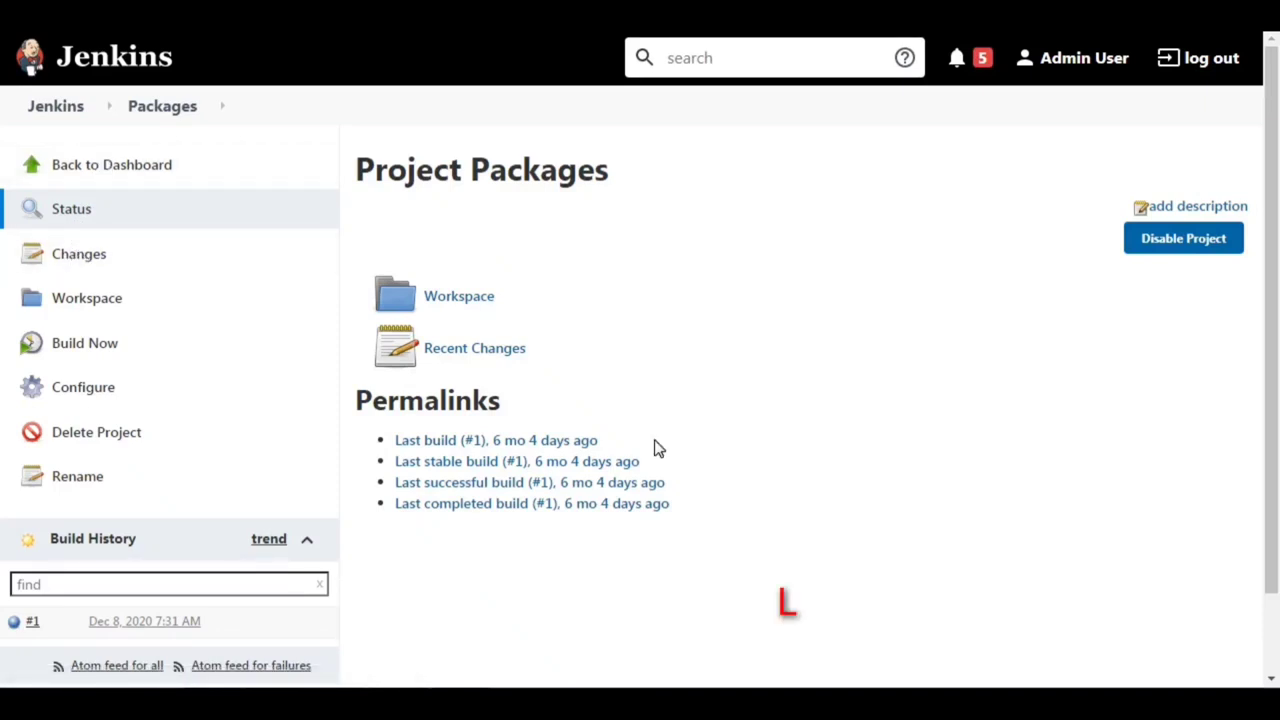
Step: Sign out of the admin account and sign in as sam with his saved password
left_click(1199, 72)
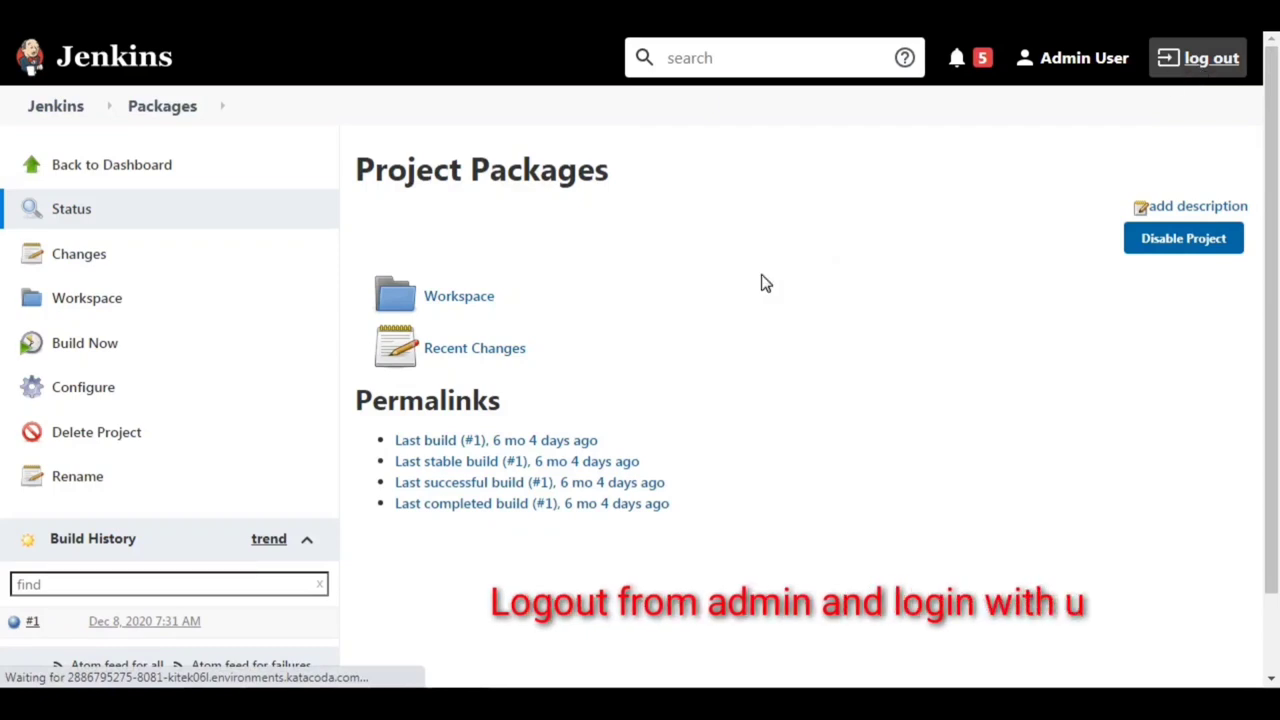
key("ctrl+a")
type("sam")
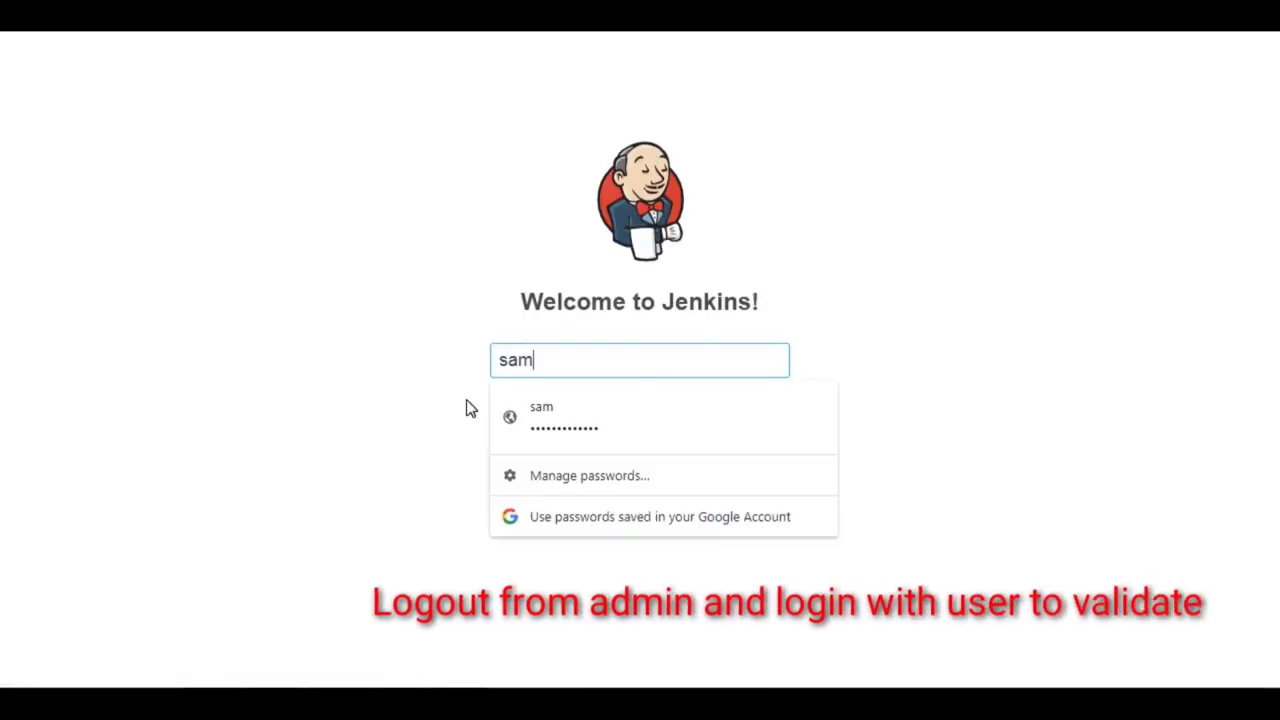
left_click(585, 428)
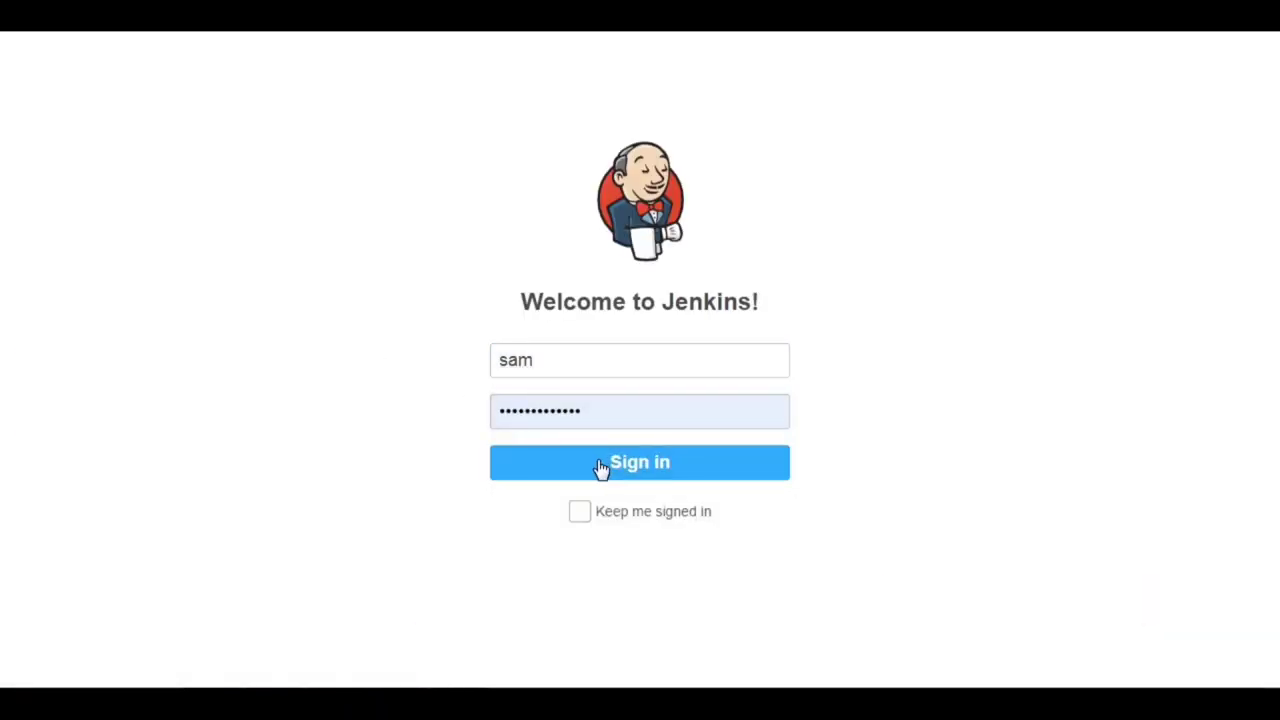
left_click(601, 466)
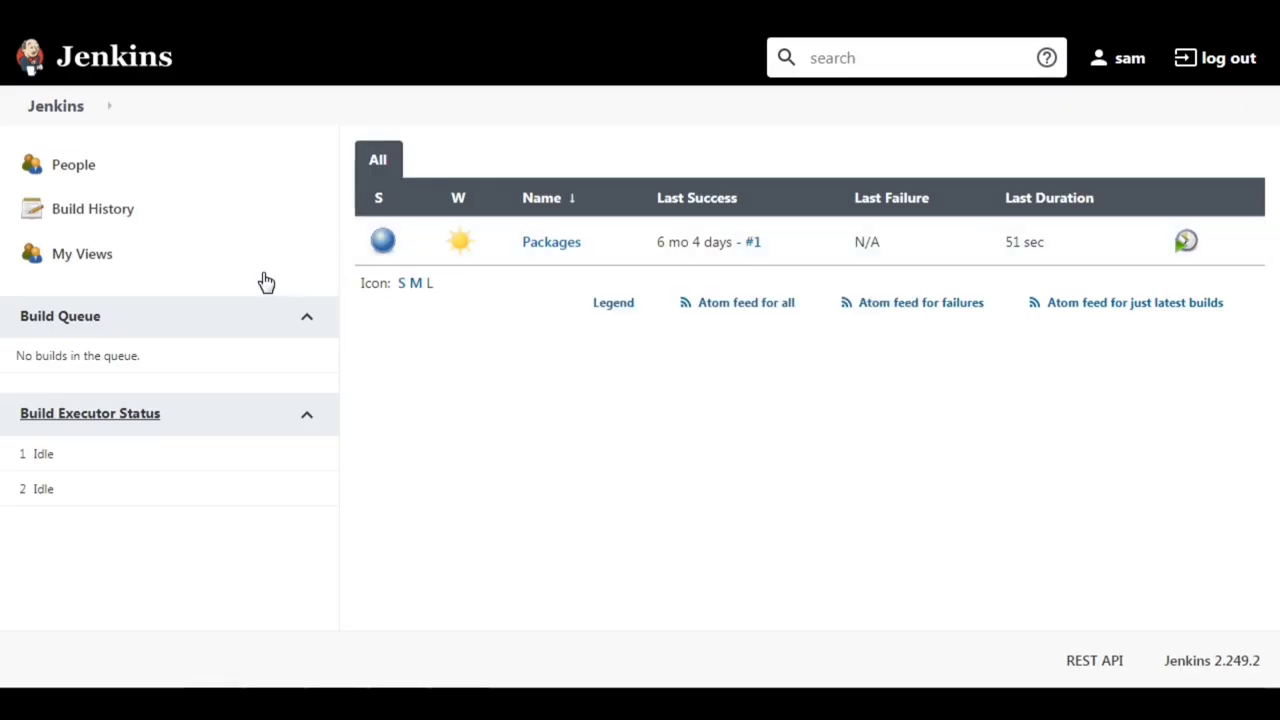
Step: Review the Packages job page and its actions menu as sam, then sign out
left_click(103, 258)
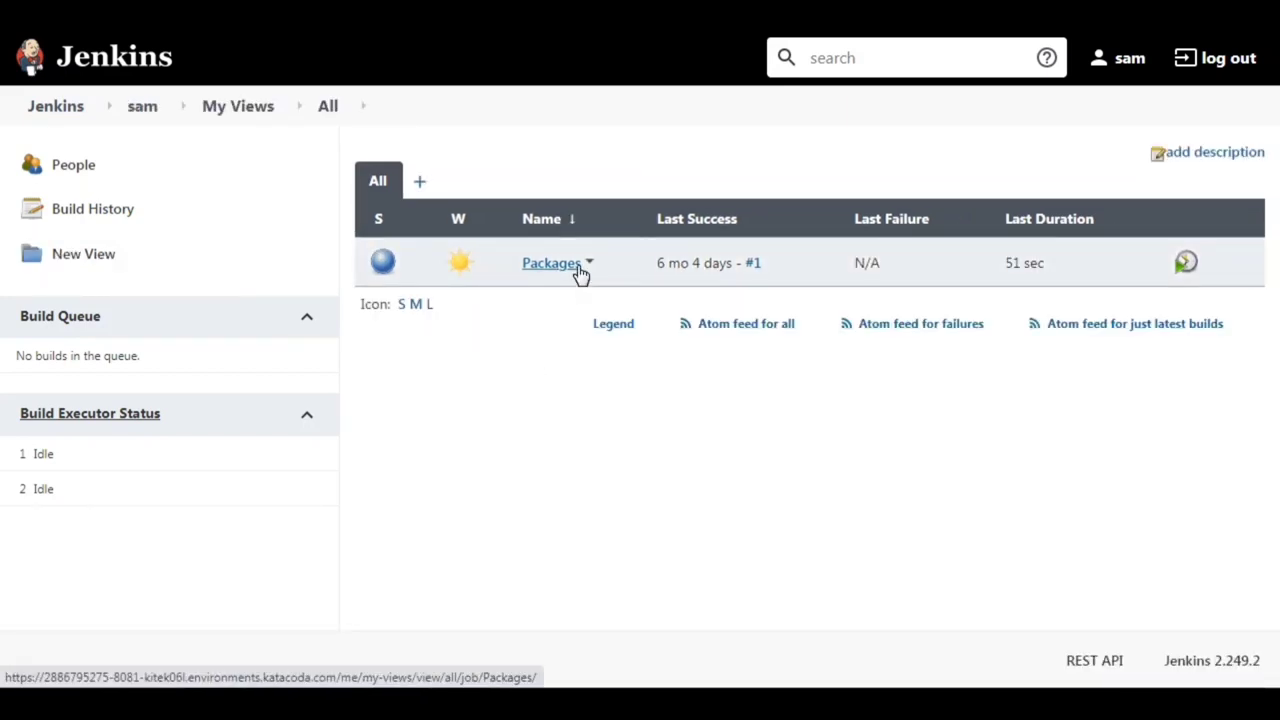
left_click(583, 268)
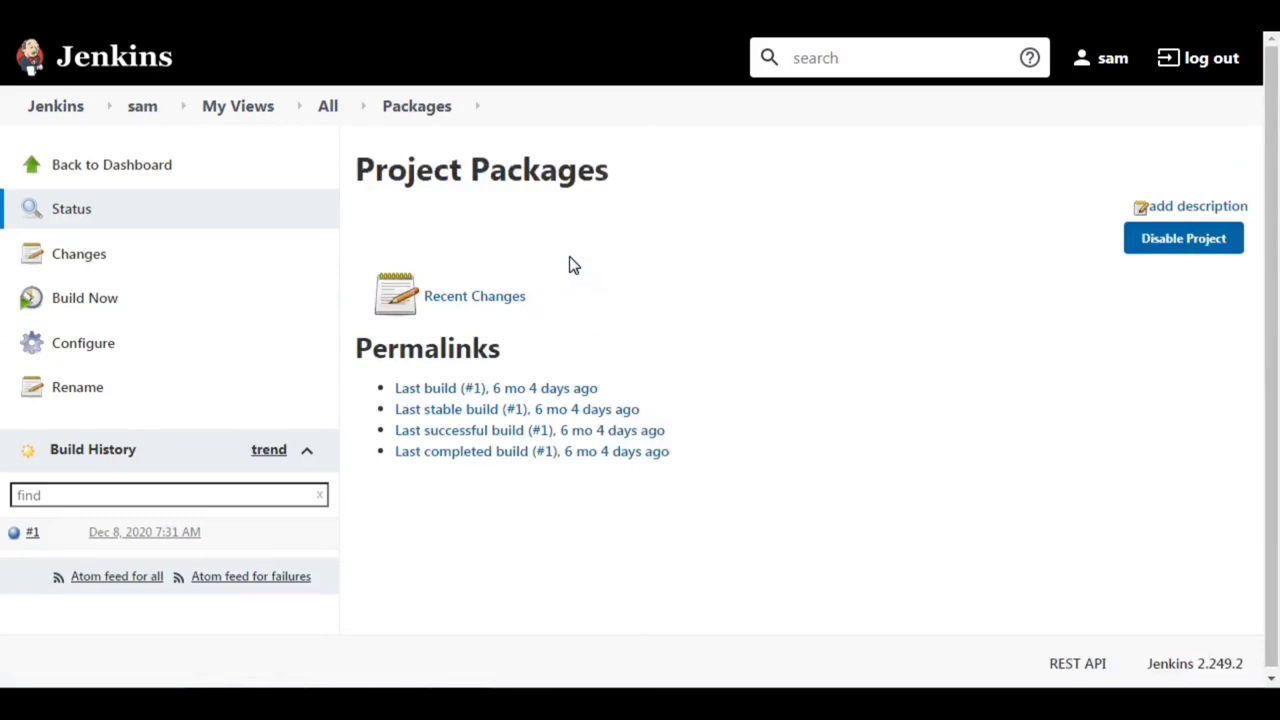
left_click(60, 175)
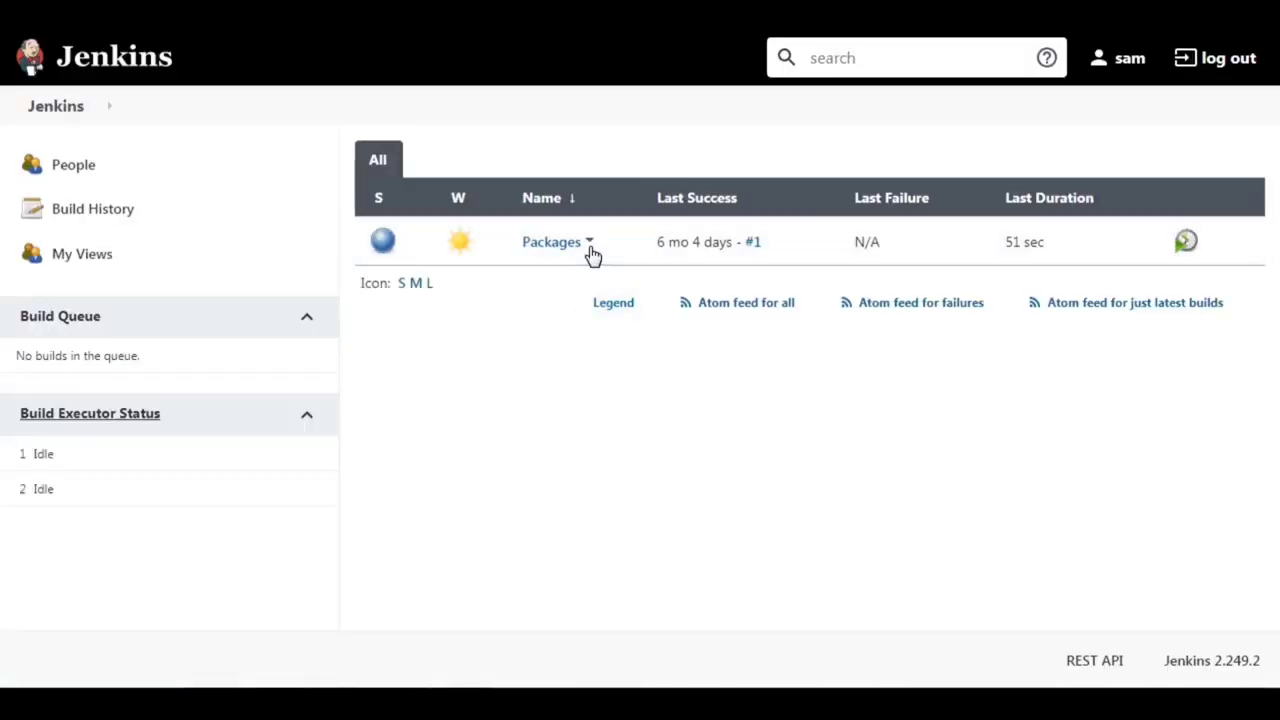
left_click(590, 246)
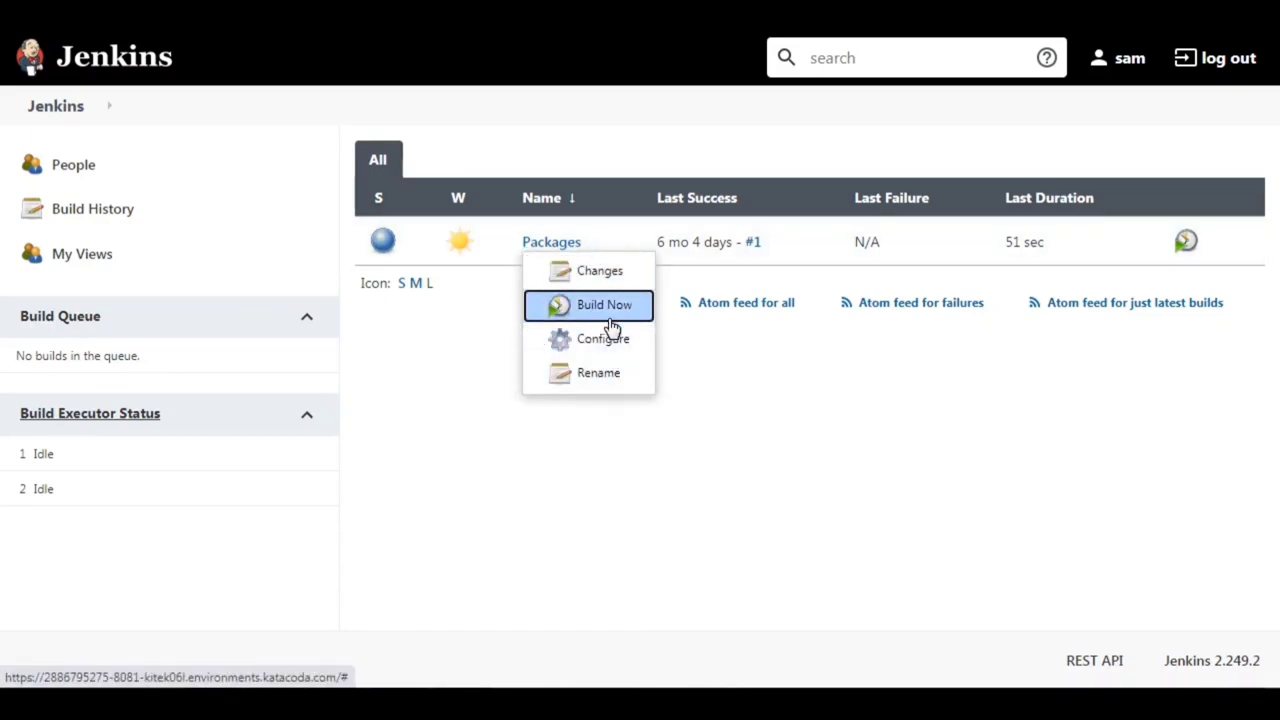
left_click(730, 487)
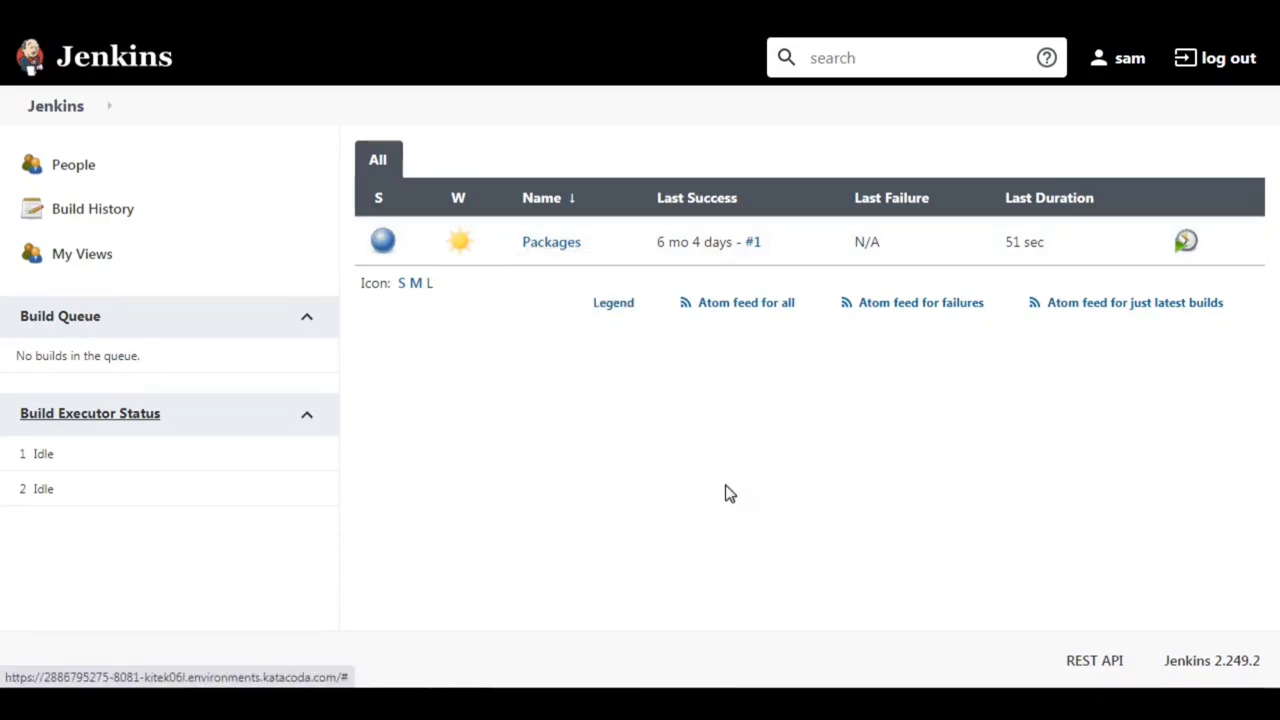
left_click(1234, 60)
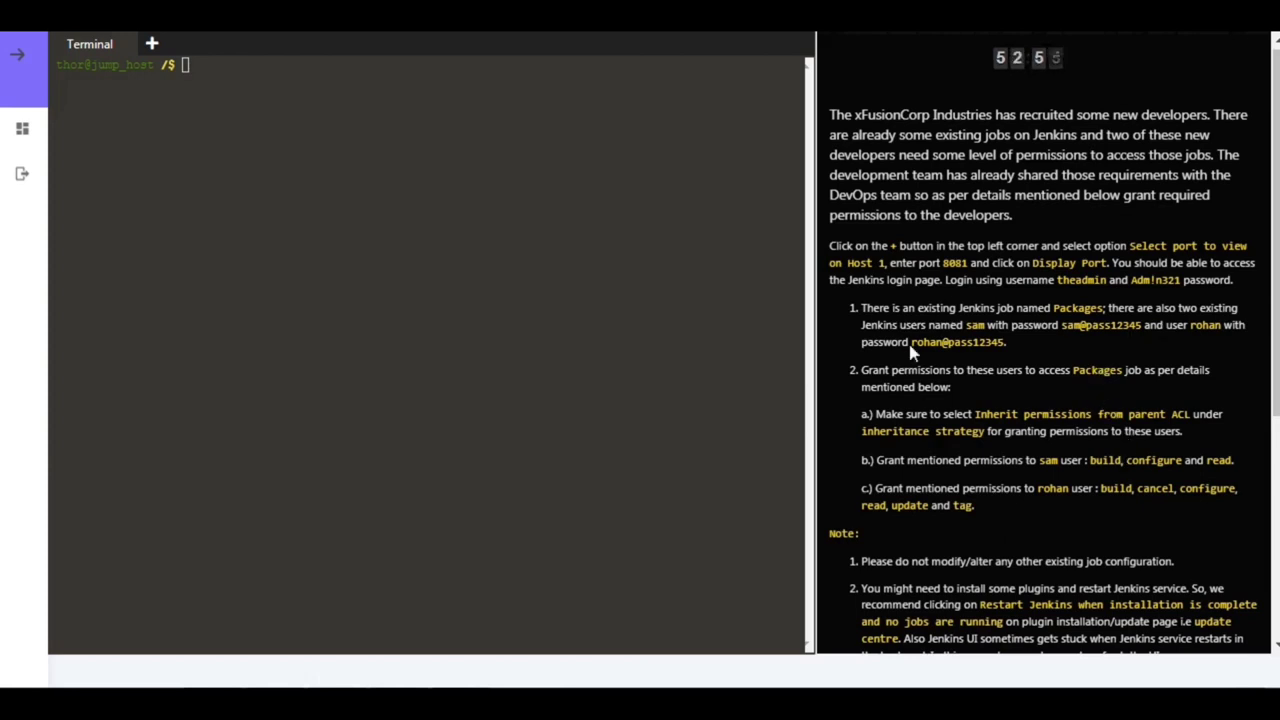
Step: Copy rohan's password from the task description
left_click_drag(911, 342, 999, 342)
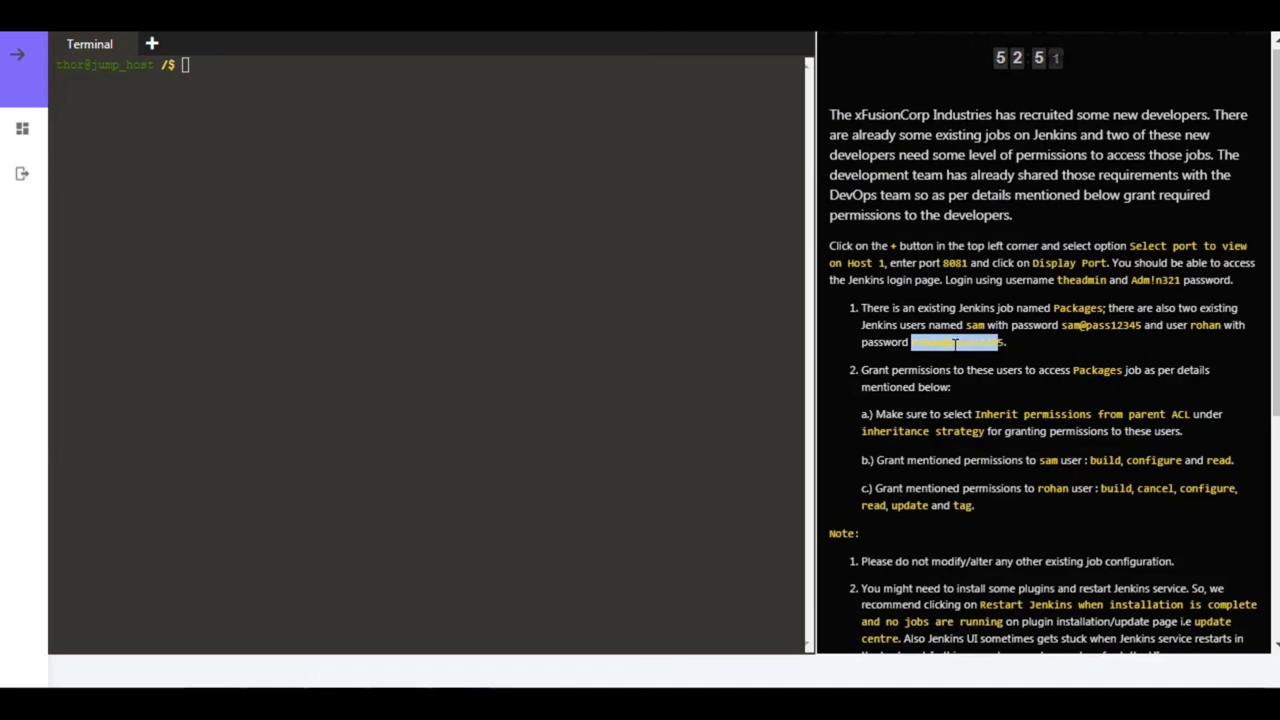
left_click_drag(911, 342, 1008, 355)
right_click(1001, 343)
left_click(998, 357)
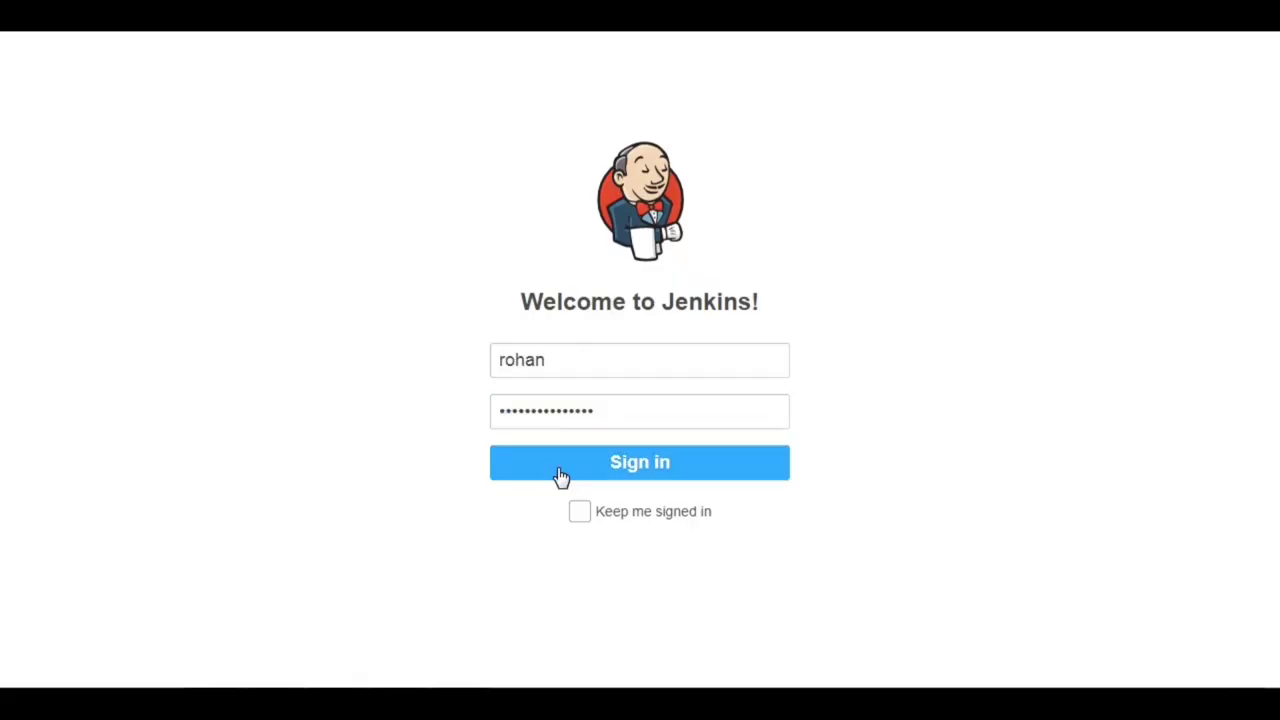
Step: Sign in as rohan, check the Packages job's actions menu, and open My Views
left_click(561, 477)
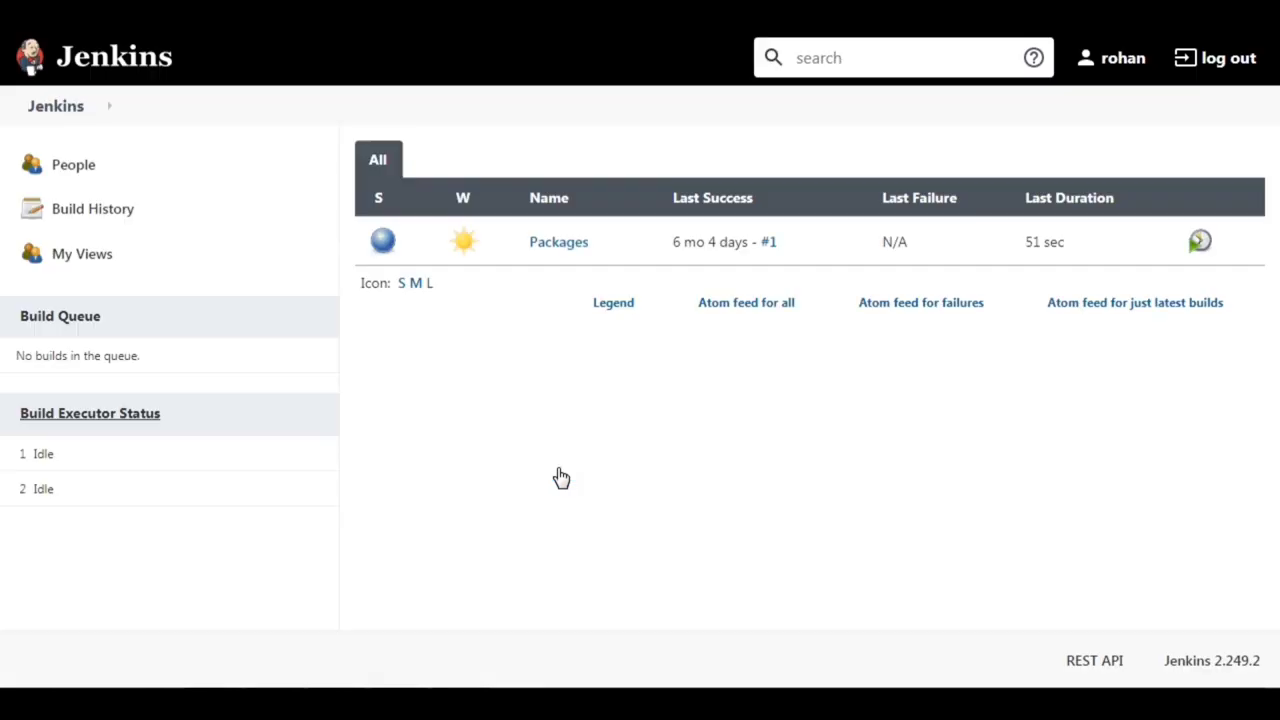
left_click(1081, 350)
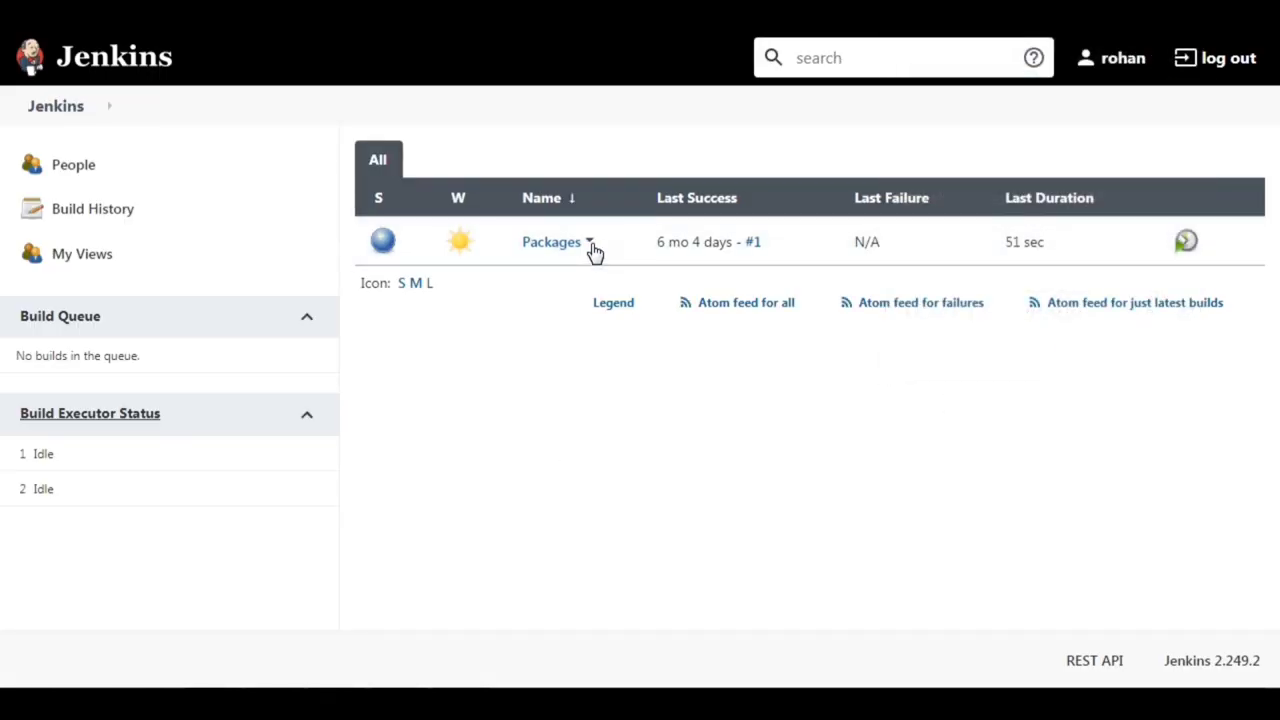
left_click(592, 245)
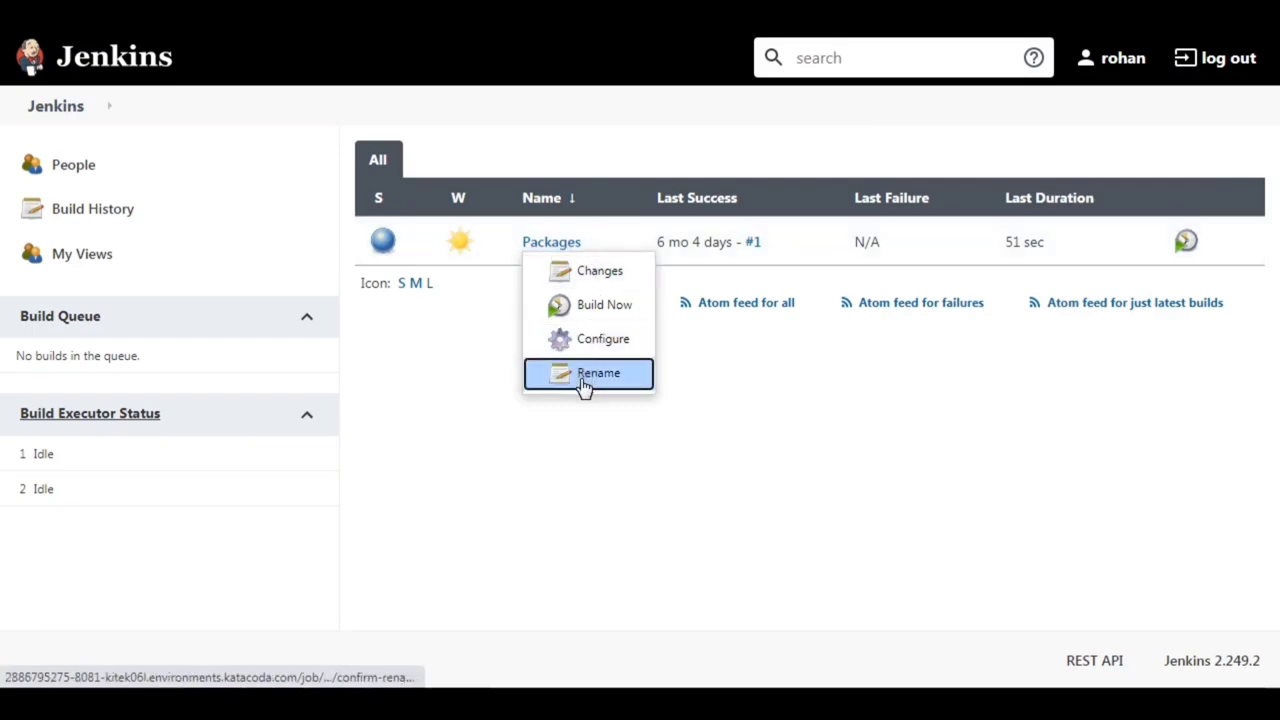
left_click(609, 477)
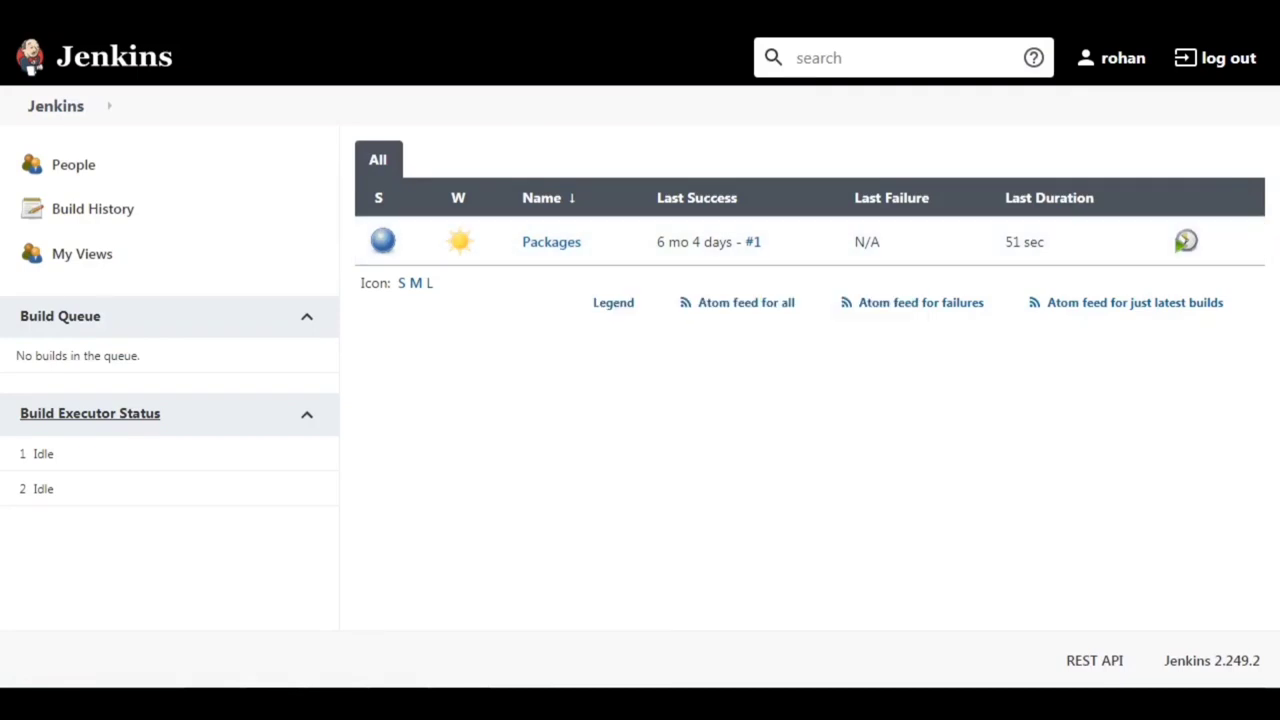
left_click(80, 258)
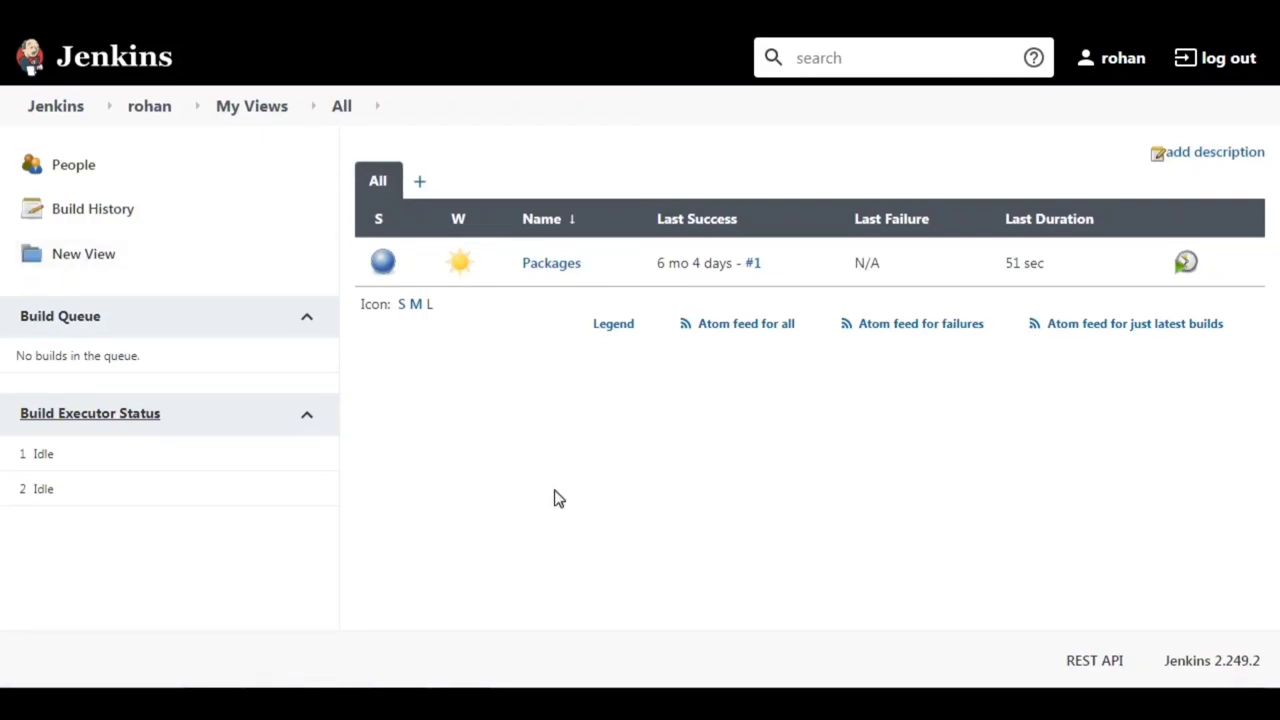
Step: Return to the KodeKloud lab page and finish the Packages permissions task, confirming it
left_click(546, 22)
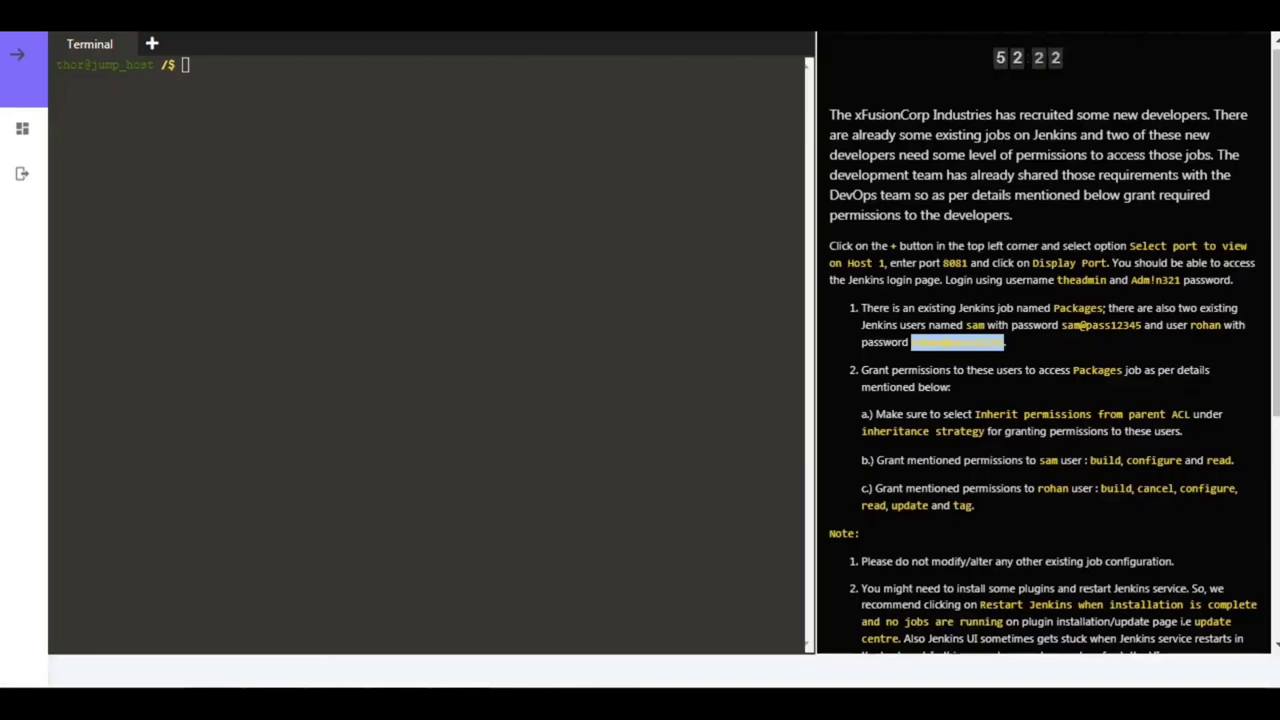
scroll(1252, 275, "down", 3)
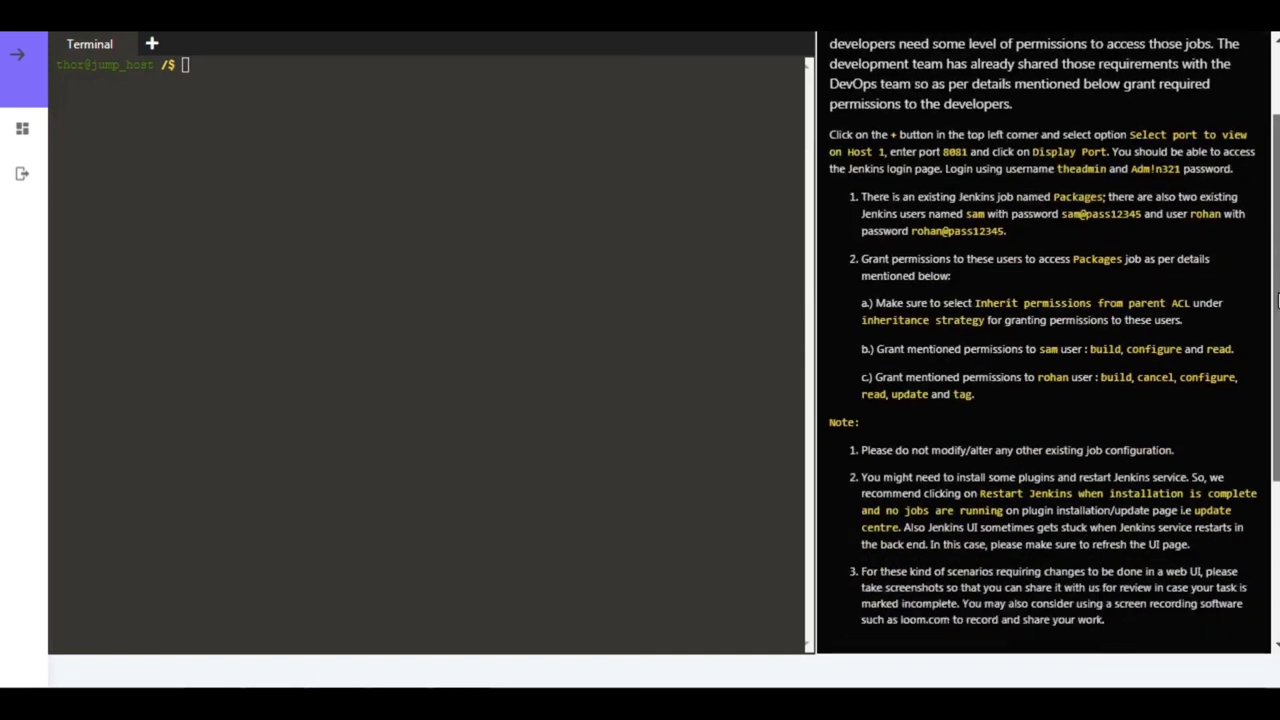
left_click(872, 588)
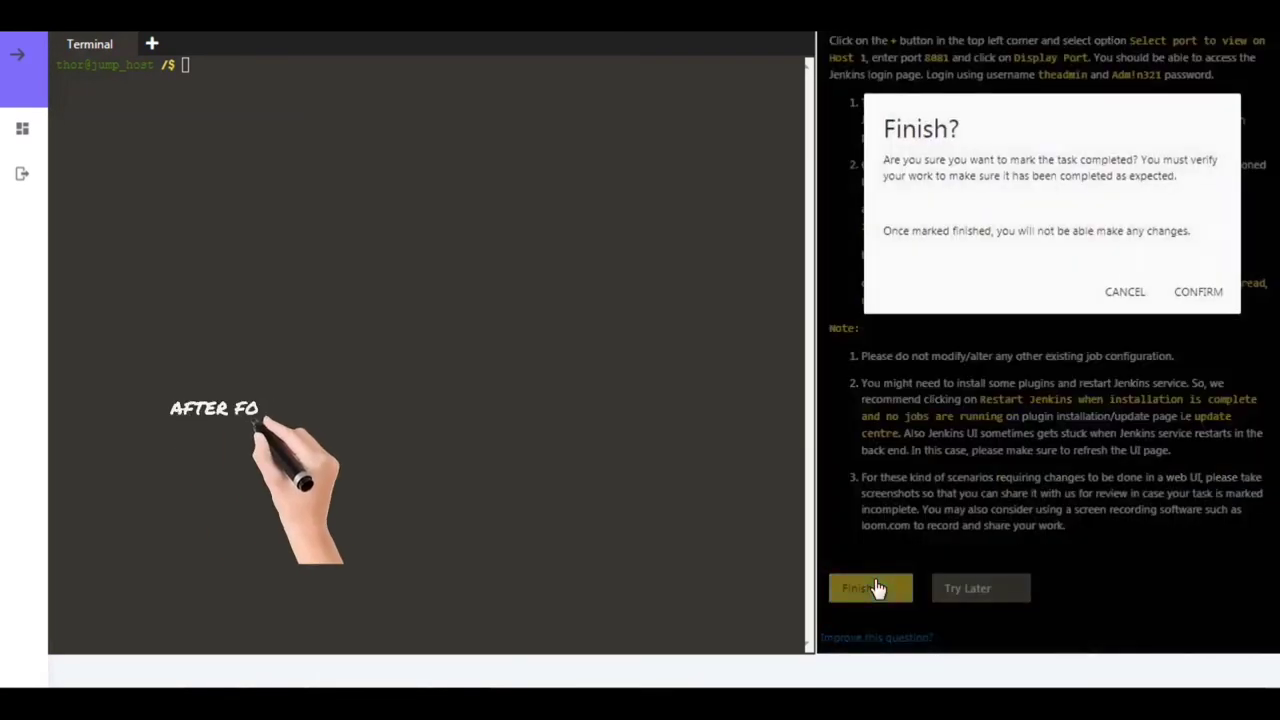
left_click(1198, 300)
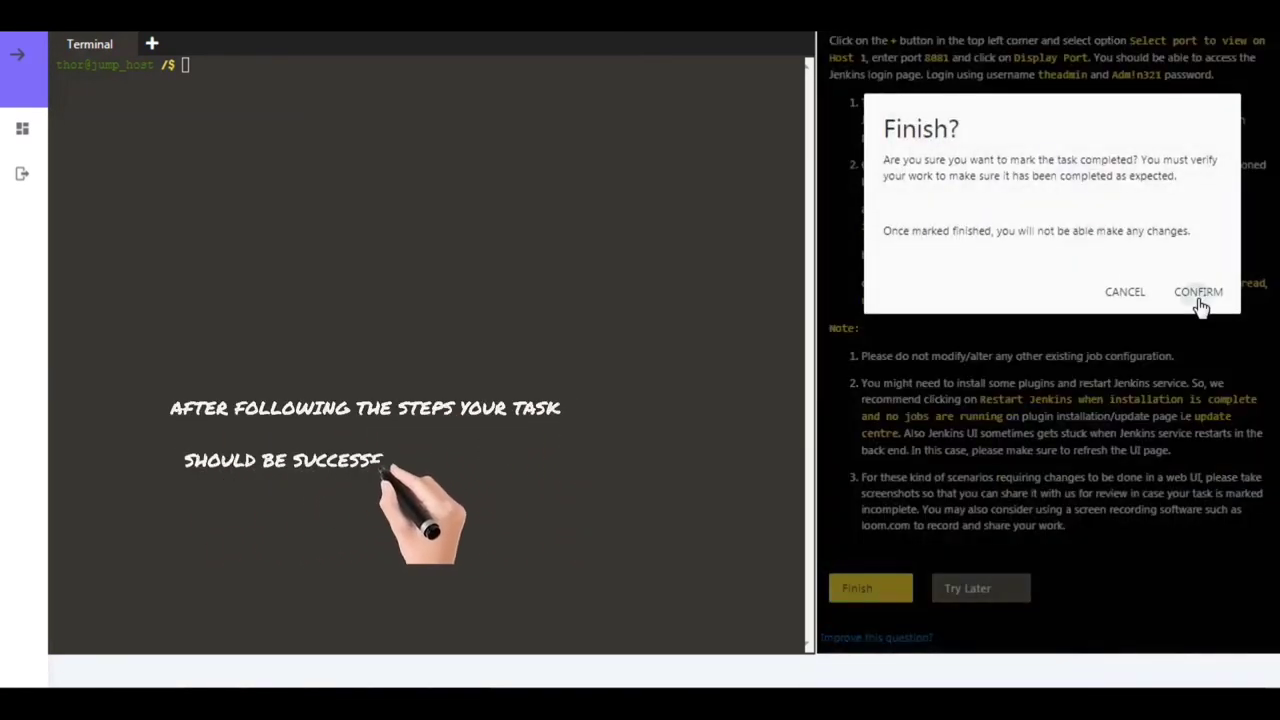